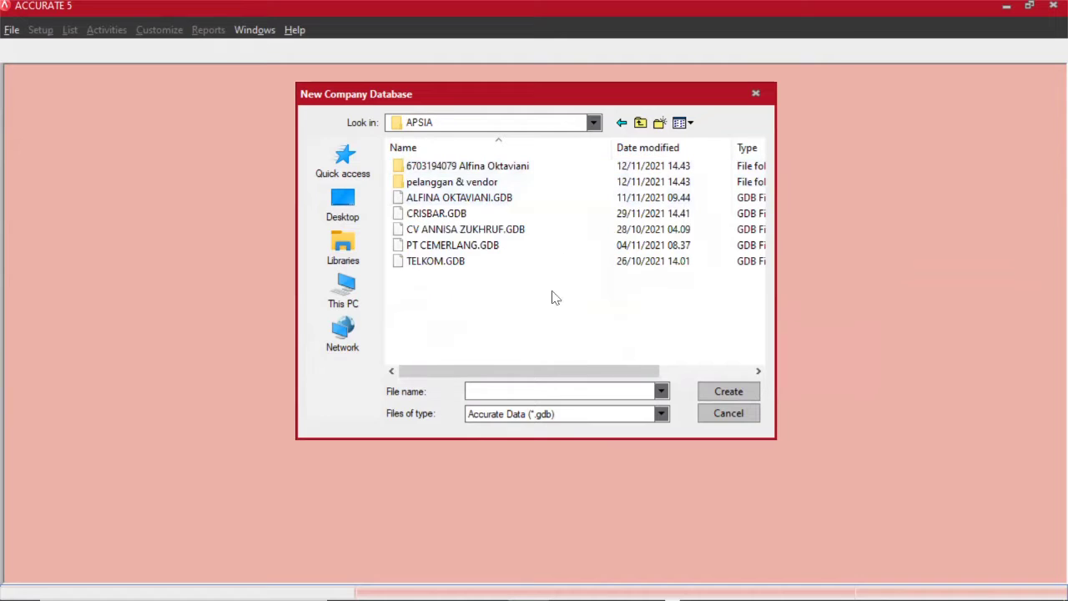
Create a new local company database file named 'PT SARI ROTI'.
click(506, 392)
text(PT SARI ROTI)
click(752, 393)
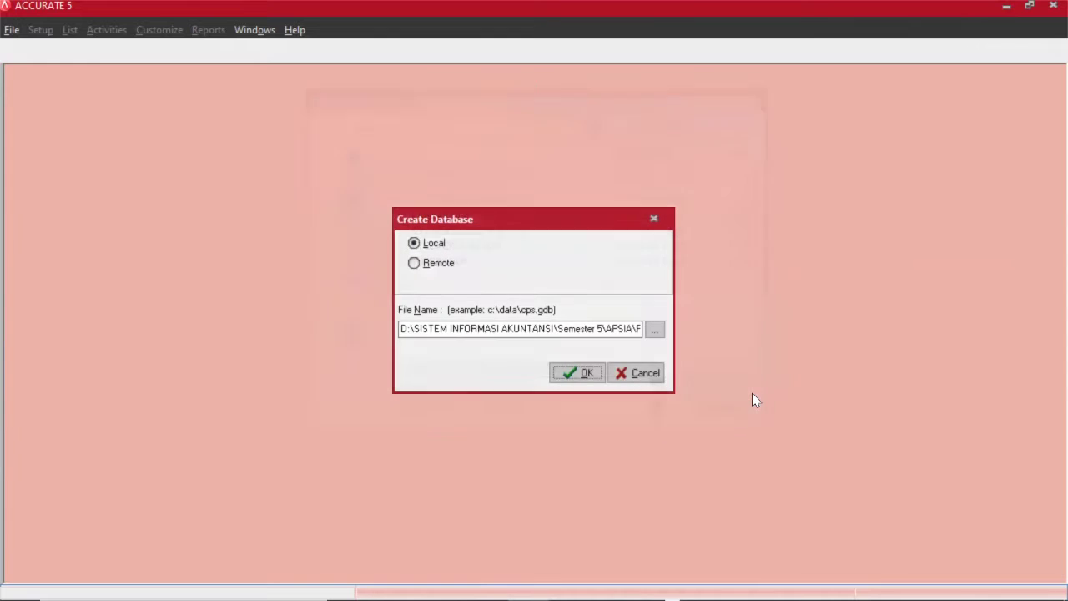
click(577, 373)
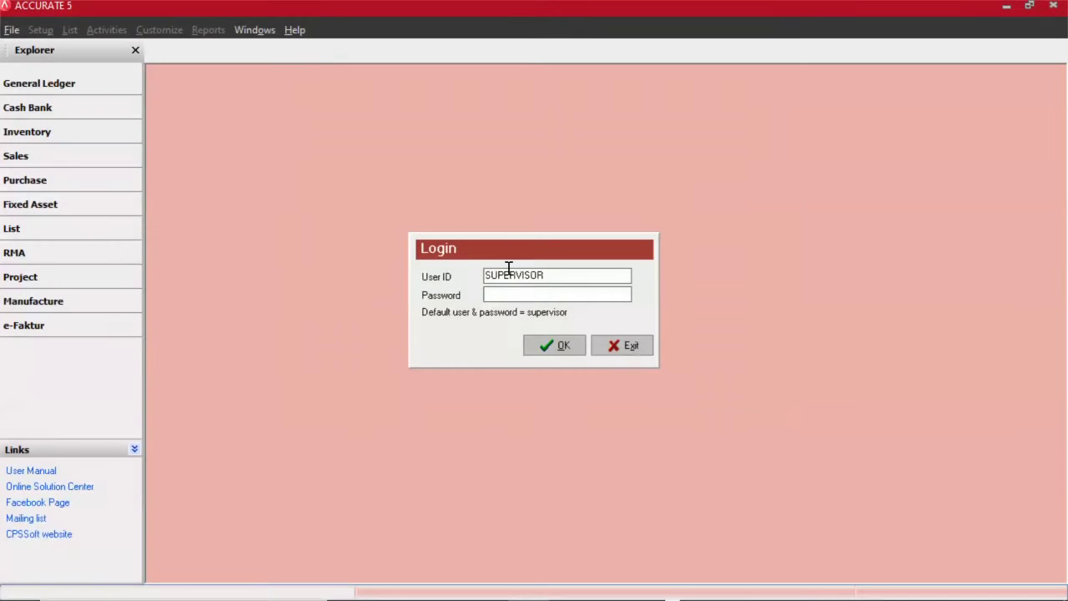
Log in to the new database with the supervisor account's password.
click(510, 289)
text(supervisor)
key(Return)
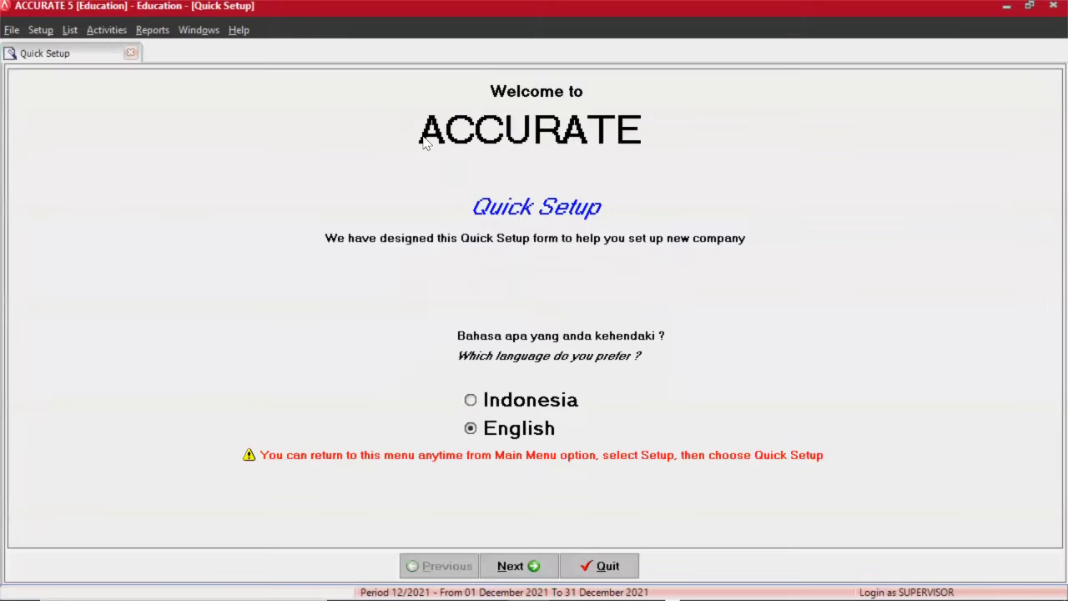
Switch the Quick Setup wizard to Indonesian and choose the Persiapan Mahir setup.
click(470, 401)
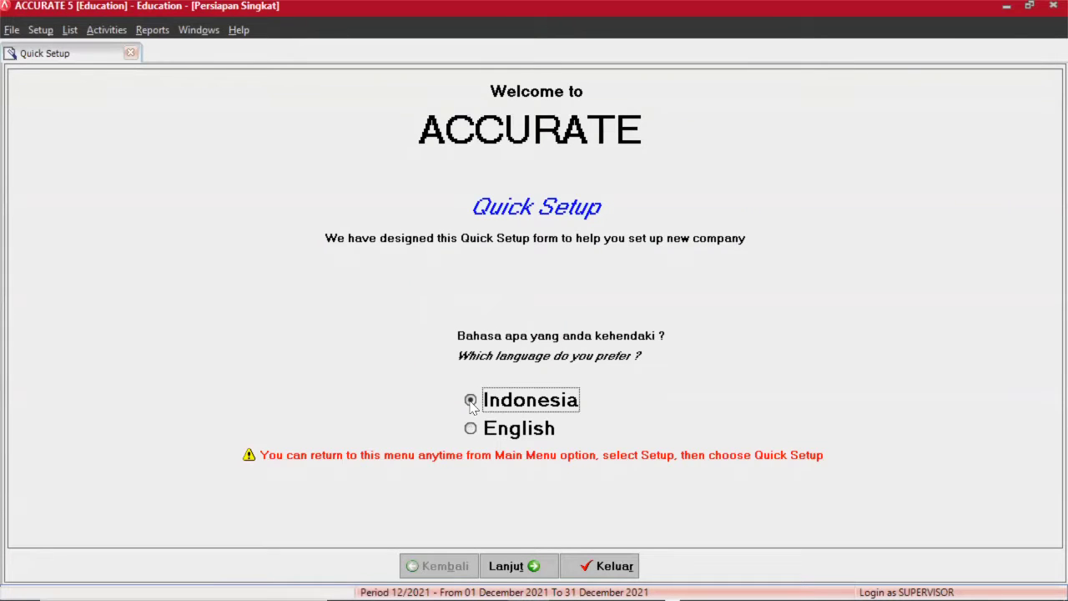
click(524, 567)
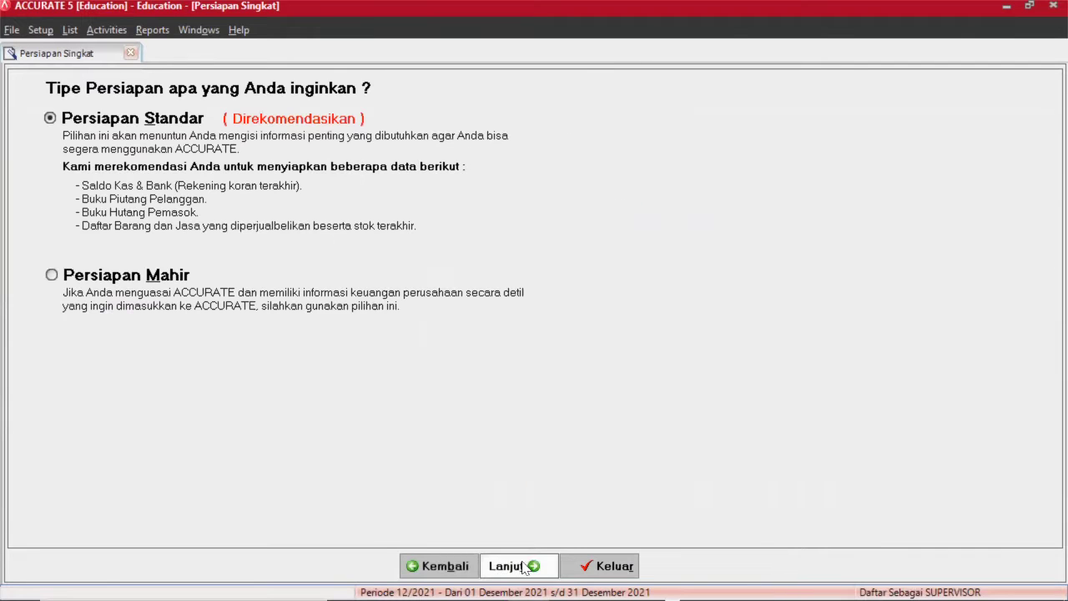
click(55, 276)
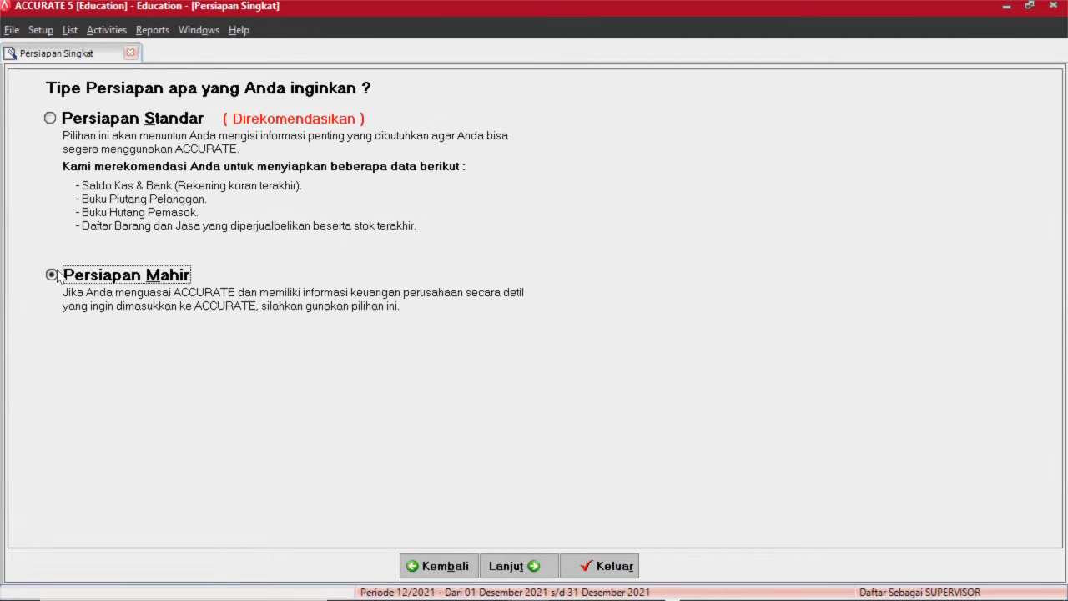
click(524, 567)
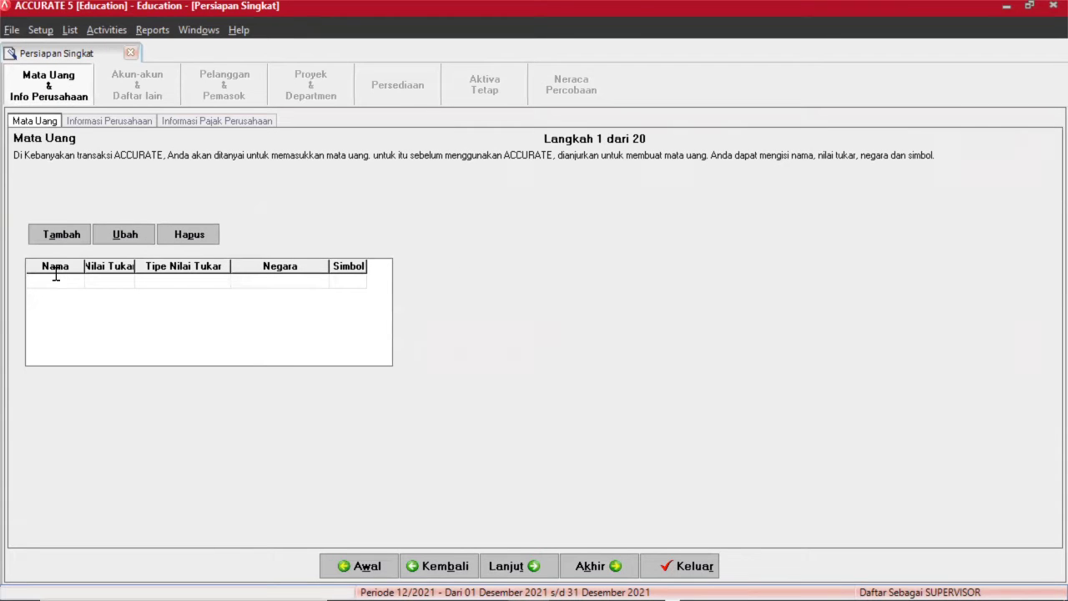
Add currency IDR with rate 1 and country INDONESIA, discarding the blank extra row.
text(IDR)
click(104, 285)
text(1)
click(282, 288)
text(INDONESI)
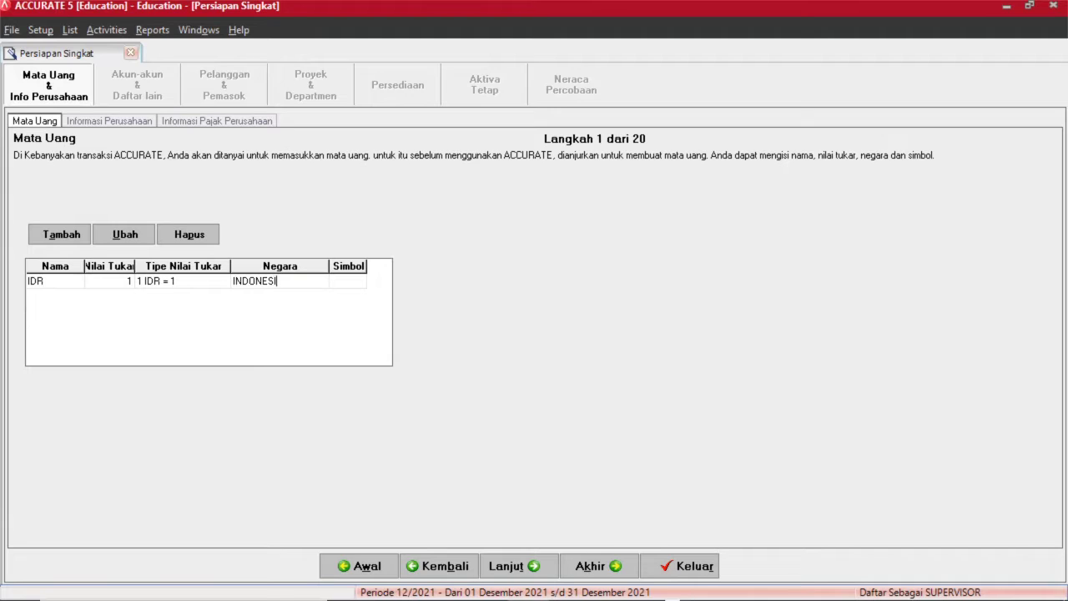
text(A)
key(Tab)
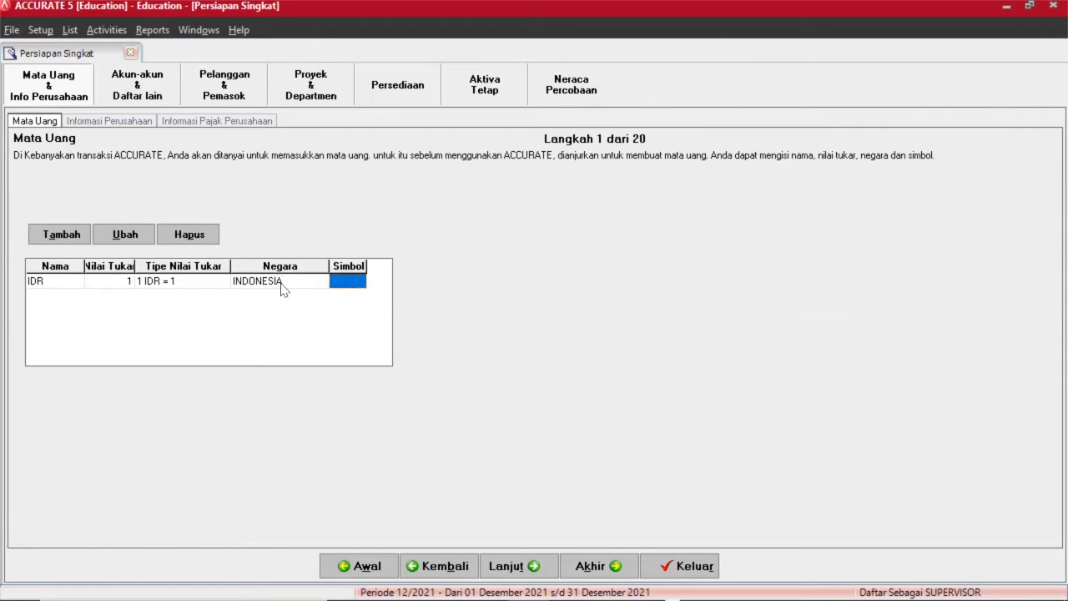
key(Tab)
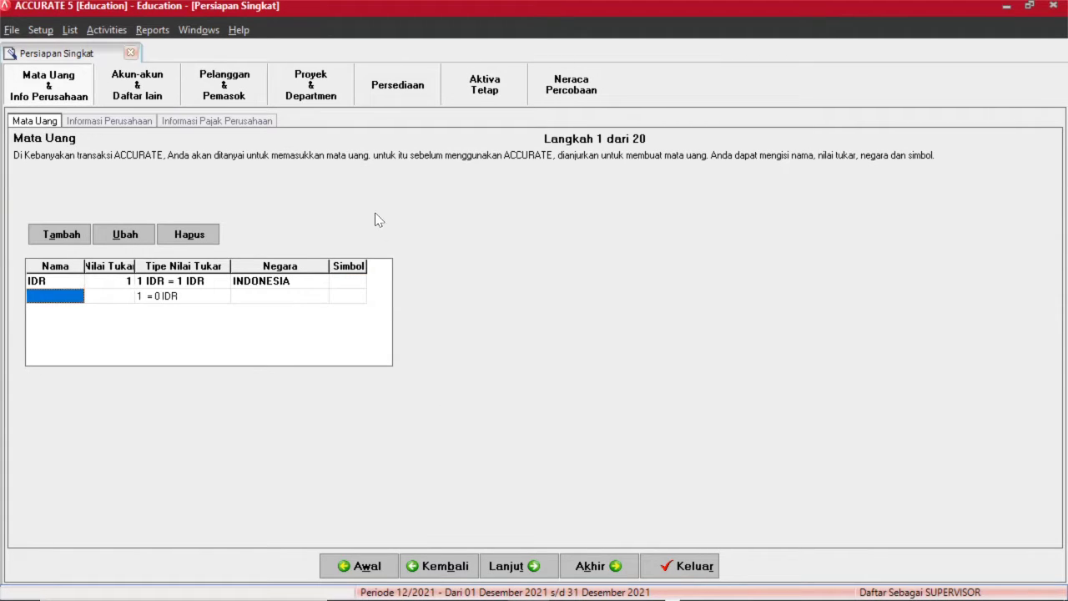
click(183, 296)
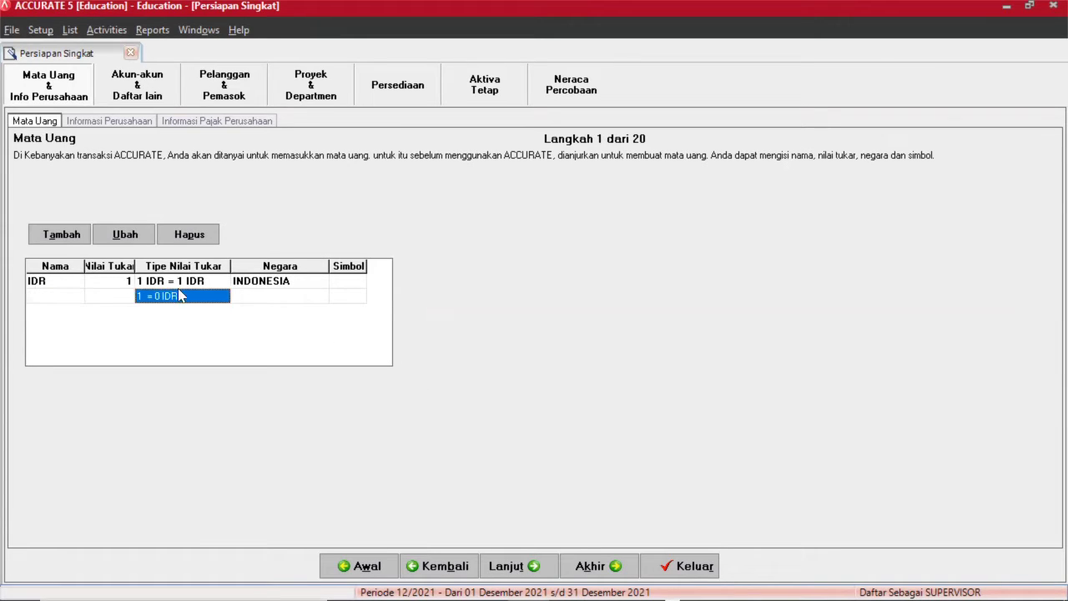
key(Escape)
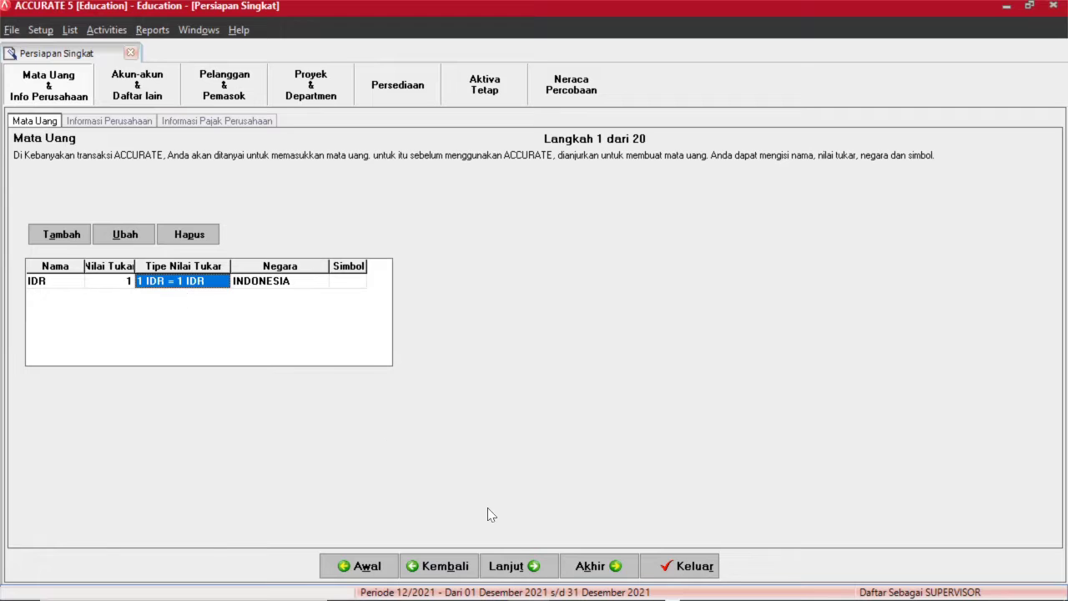
Enter the company name PT SARI ROTI and its two-line company address.
click(516, 566)
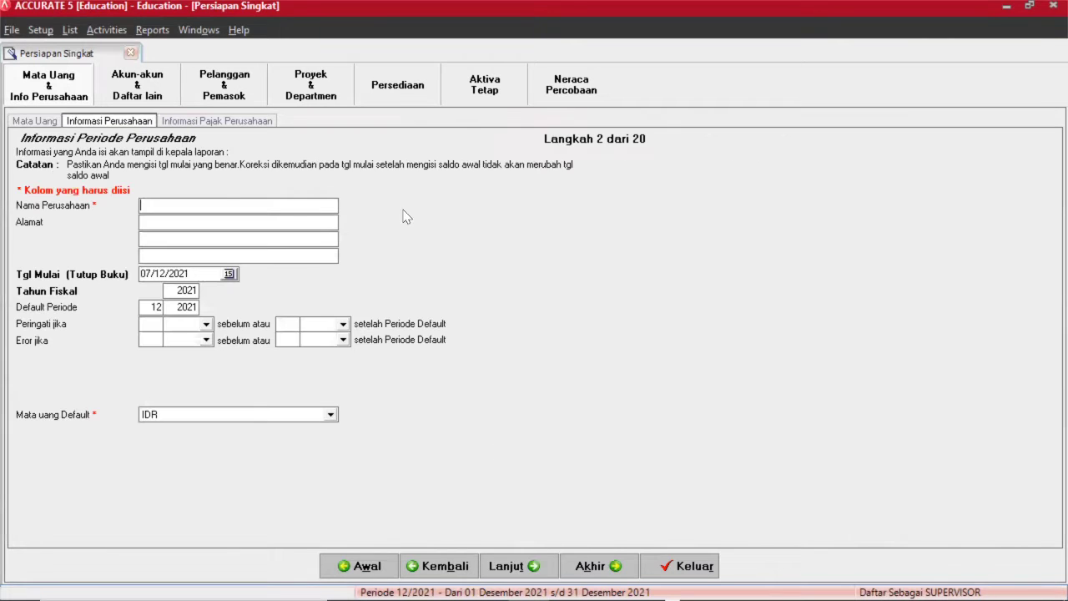
text(PT SARI RP)
key(BackSpace)
text(OTI)
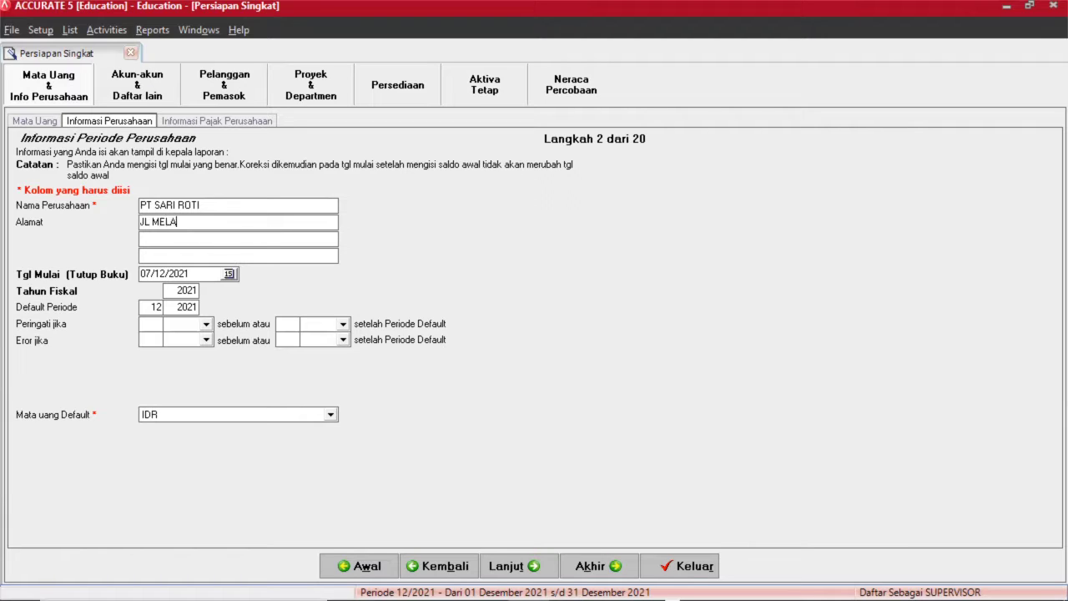
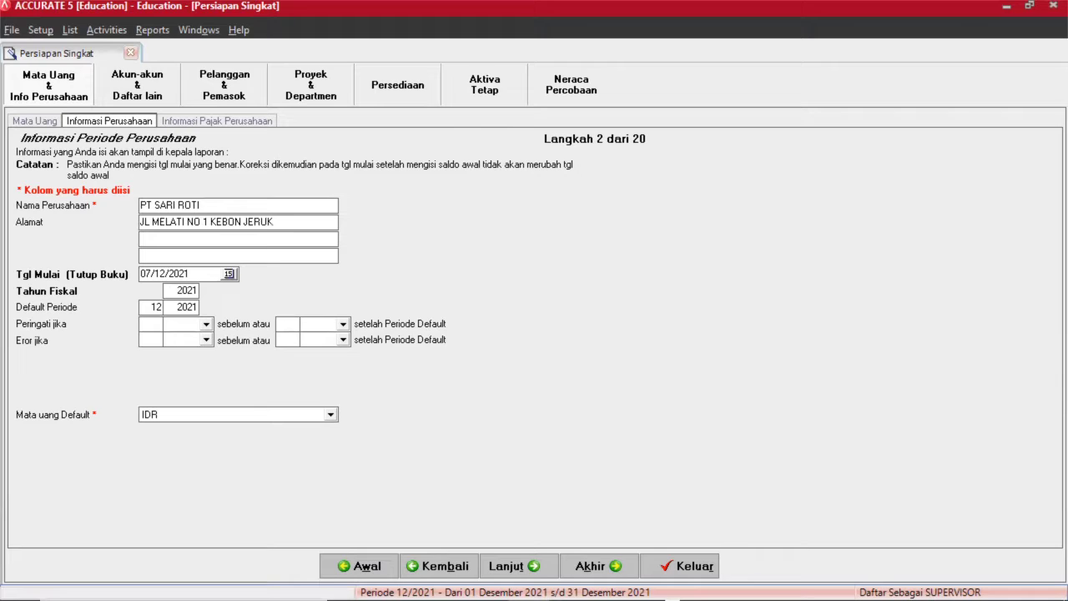
click(150, 237)
text(JAKARTA BARAT)
Set the start date to 30/06/2016 and the fiscal year to 2016.
click(192, 273)
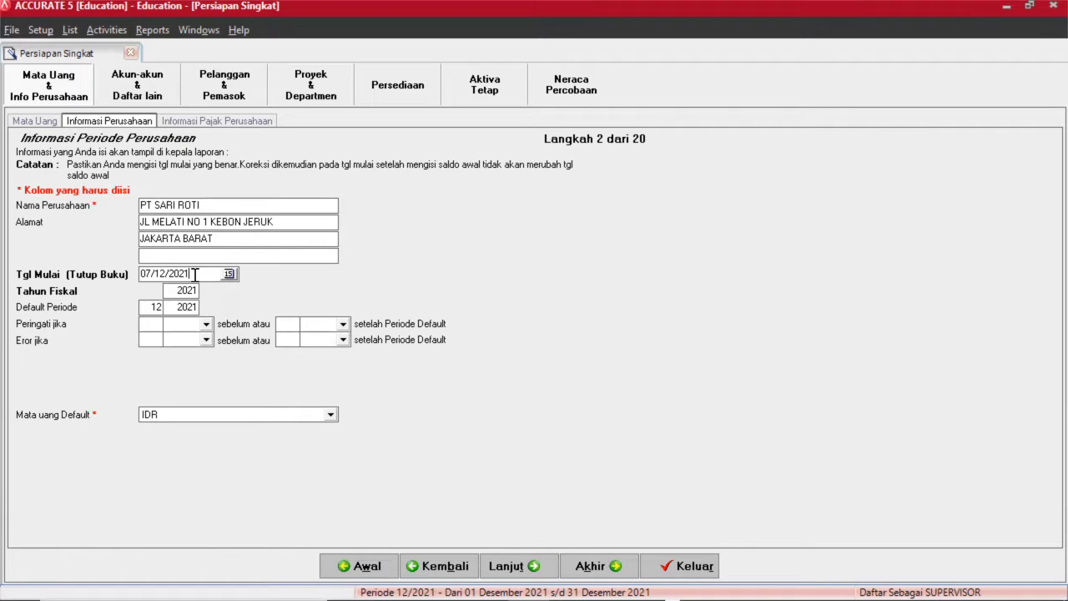
key(shift+Home)
key(BackSpace)
text(30/06/2016)
click(197, 290)
key(BackSpace)
key(BackSpace)
key(BackSpace)
key(BackSpace)
text(16)
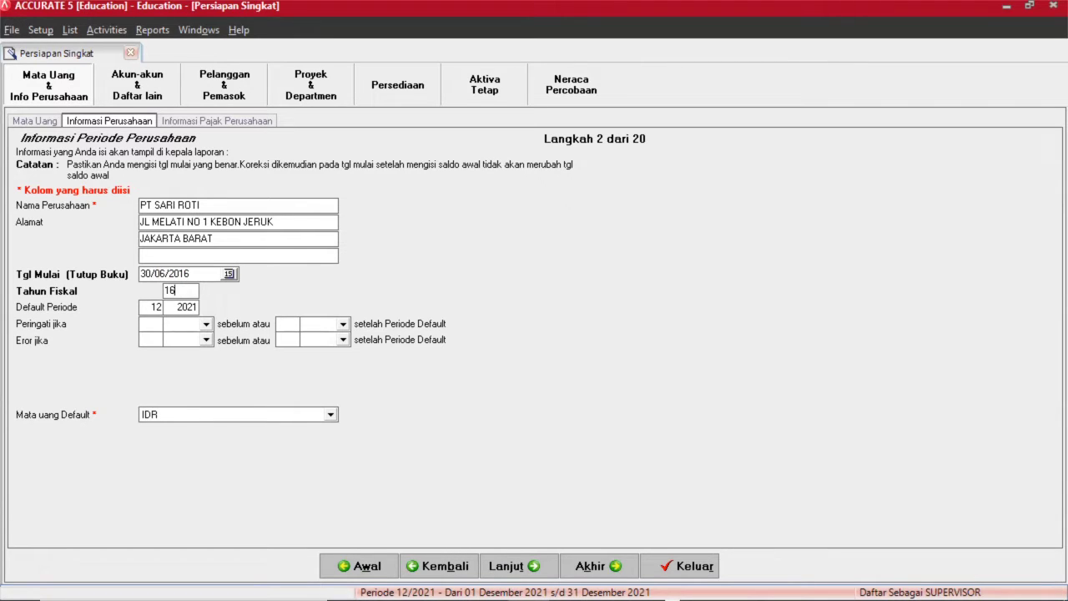
Set the default period to month 7, year 2016.
click(159, 306)
key(BackSpace)
key(BackSpace)
text(7)
click(189, 308)
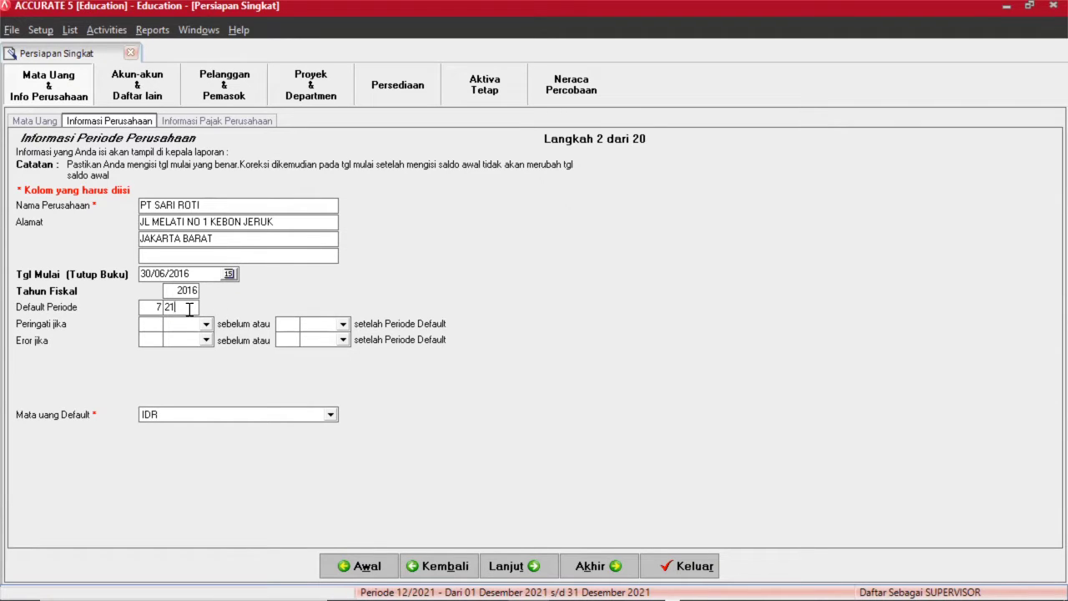
key(BackSpace)
key(BackSpace)
text(2016)
click(154, 324)
Set the warning limit to 2 months before and after the default period.
text(2)
click(207, 325)
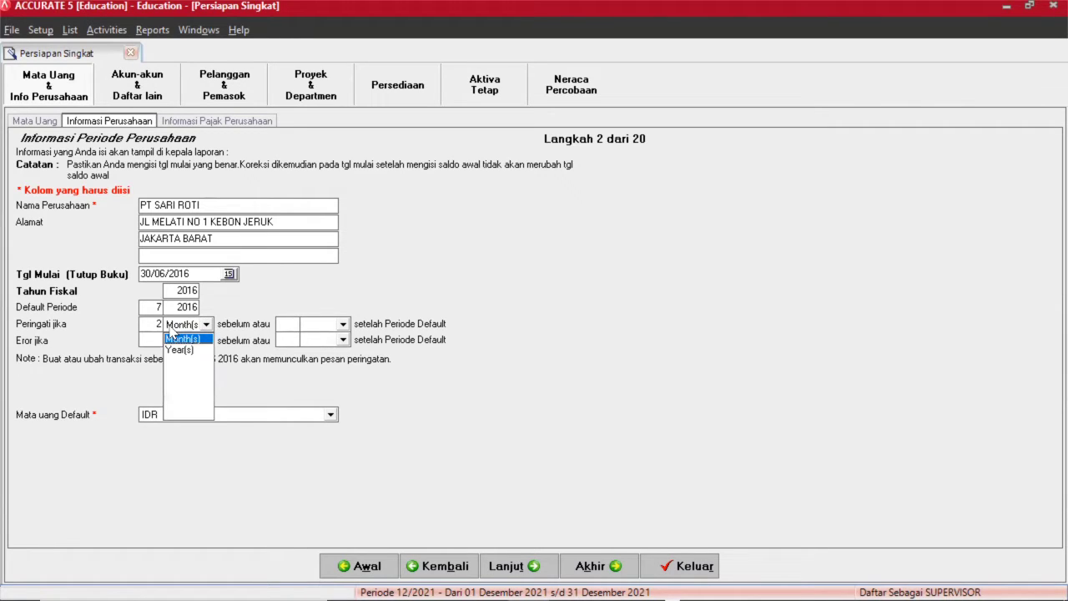
click(188, 338)
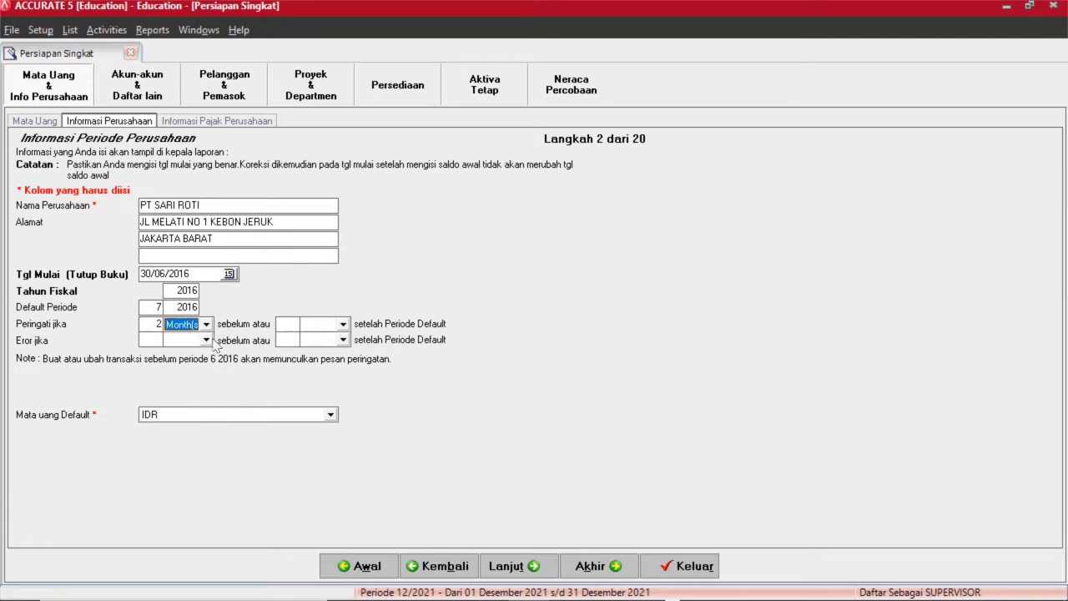
click(295, 318)
click(342, 324)
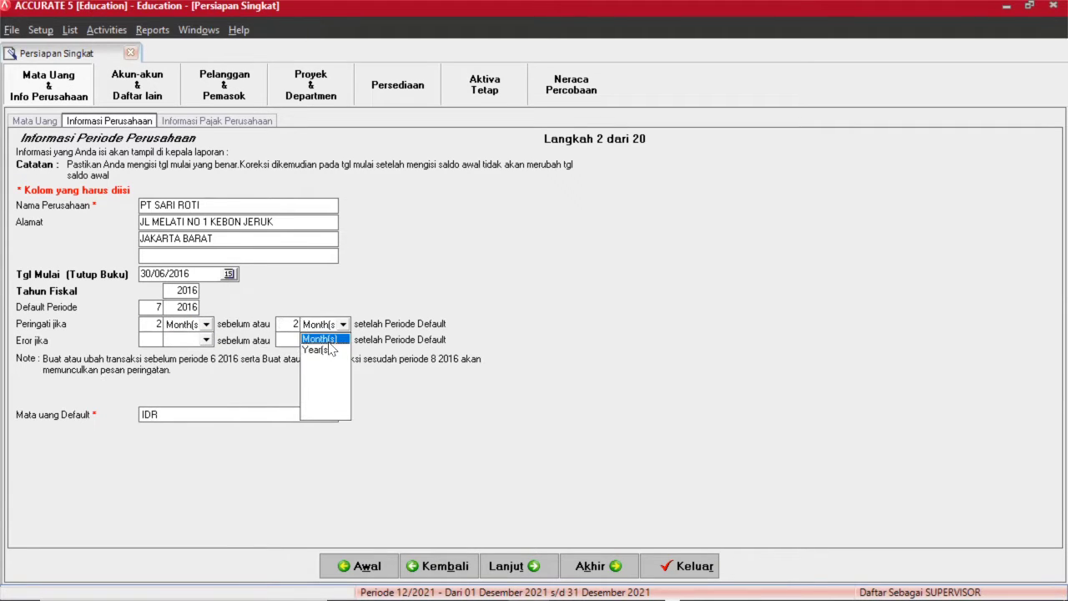
click(328, 341)
Set the error limit to 2 months before and after the default period.
click(157, 338)
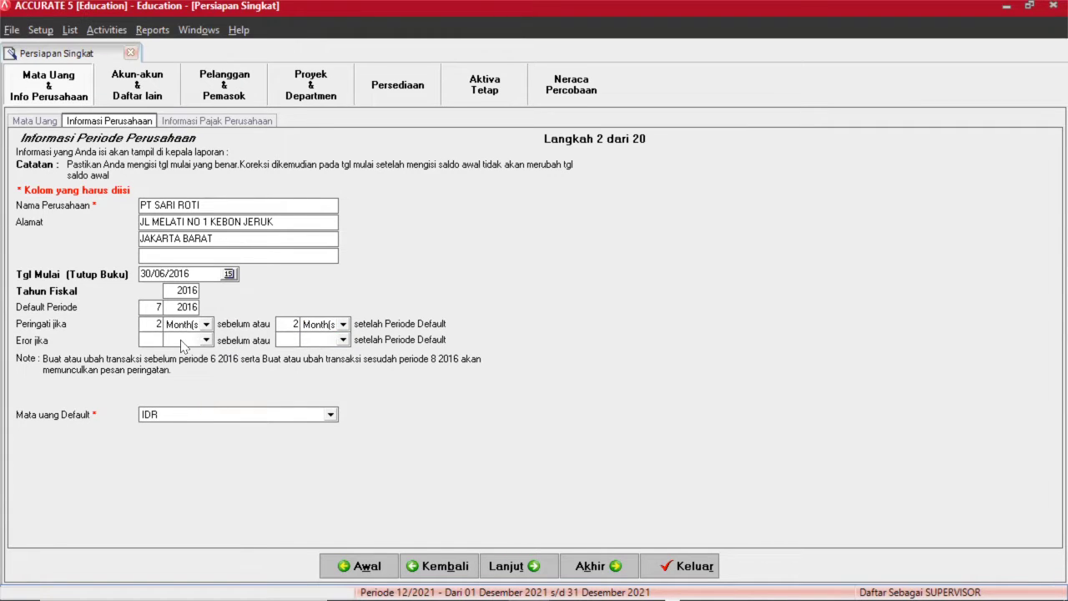
text(2)
click(205, 341)
click(201, 352)
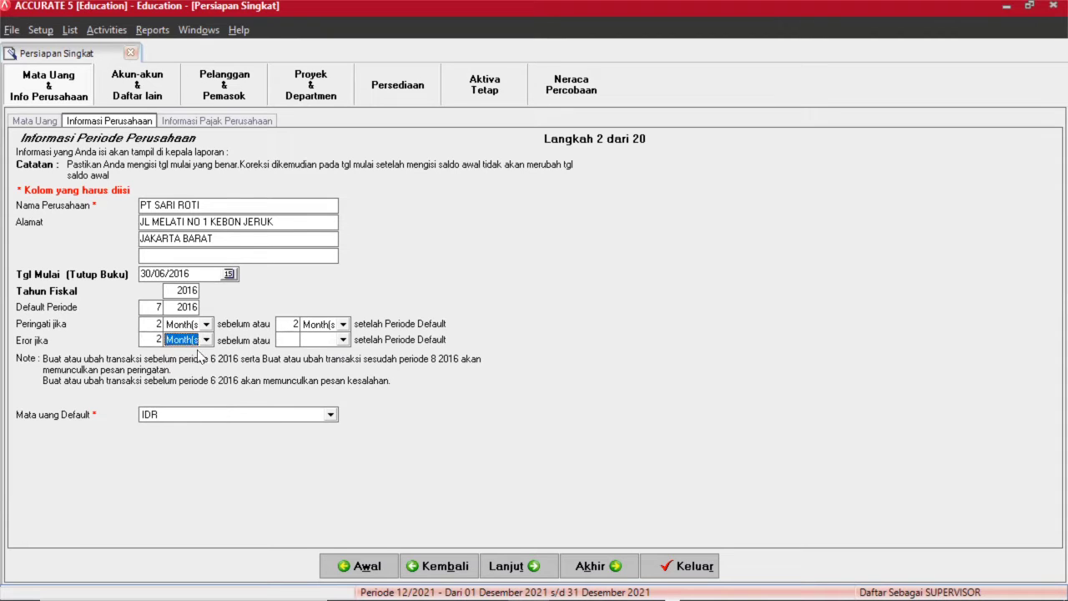
click(299, 337)
text(2)
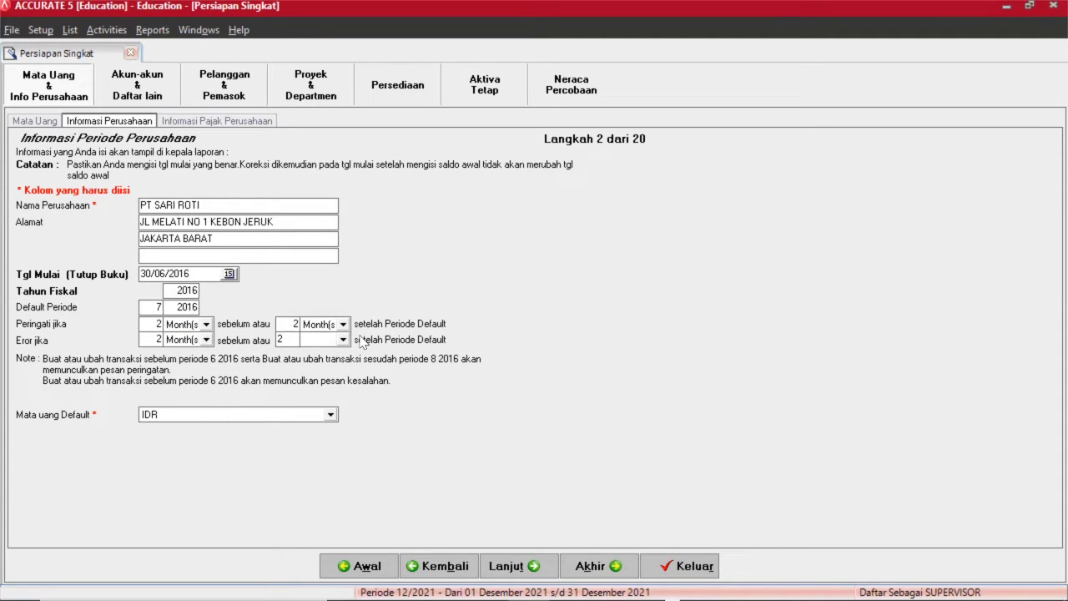
click(343, 339)
click(329, 354)
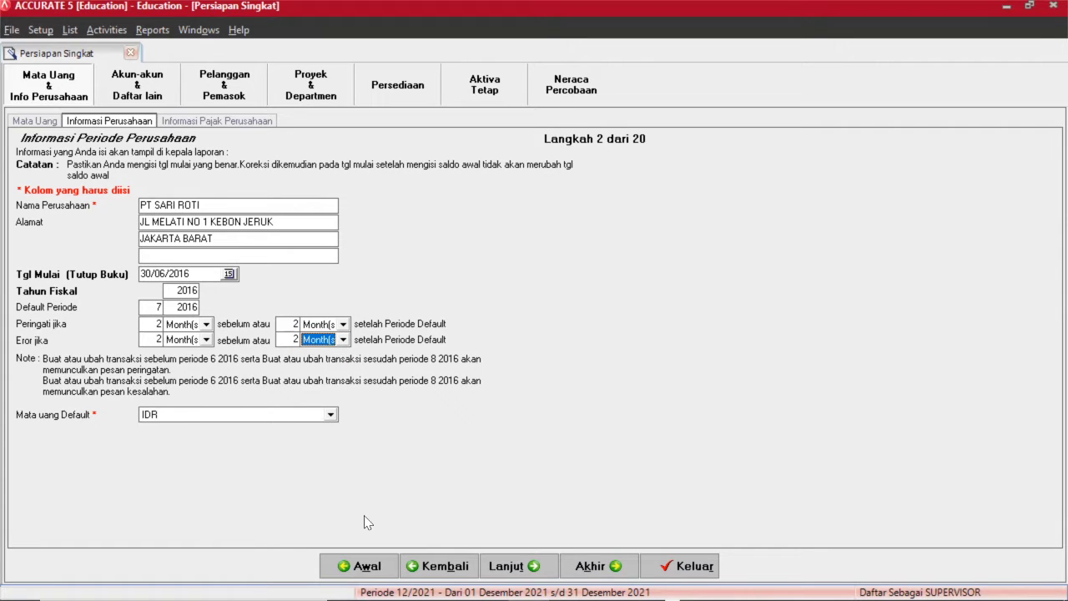
click(515, 568)
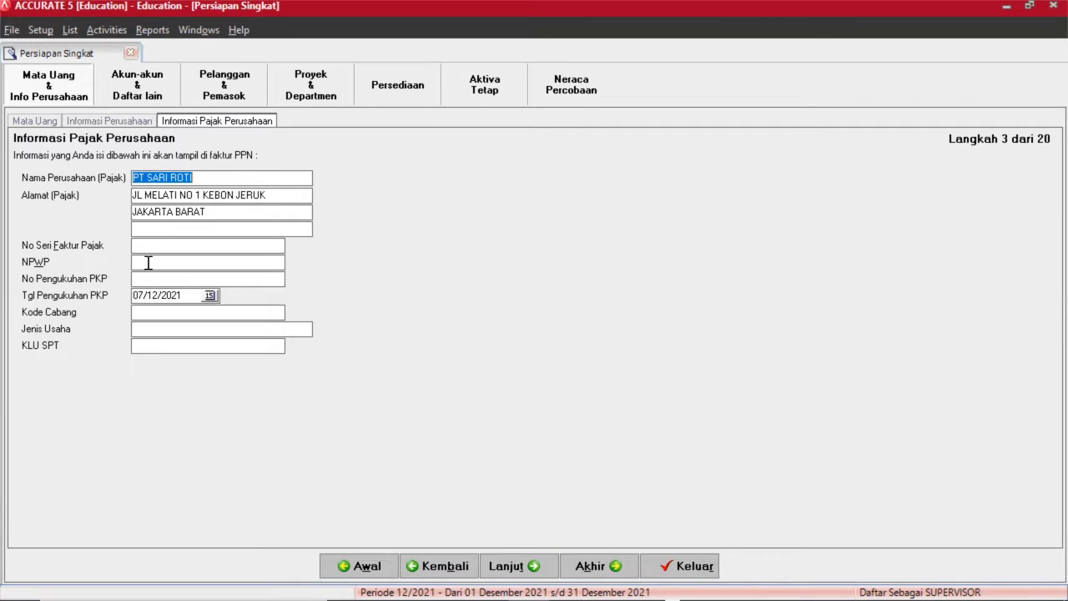
Enter the company's NPWP tax ID number with its dot and dash separators.
click(149, 263)
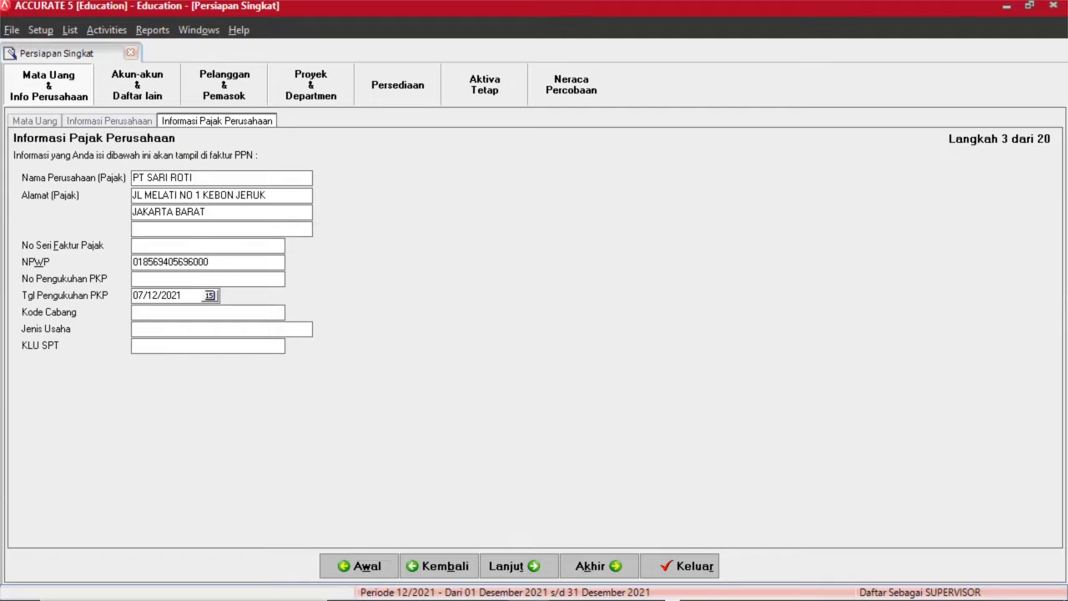
click(144, 264)
text(.)
click(158, 264)
text(-)
click(177, 264)
click(183, 261)
text(-696000)
click(201, 263)
text(-000)
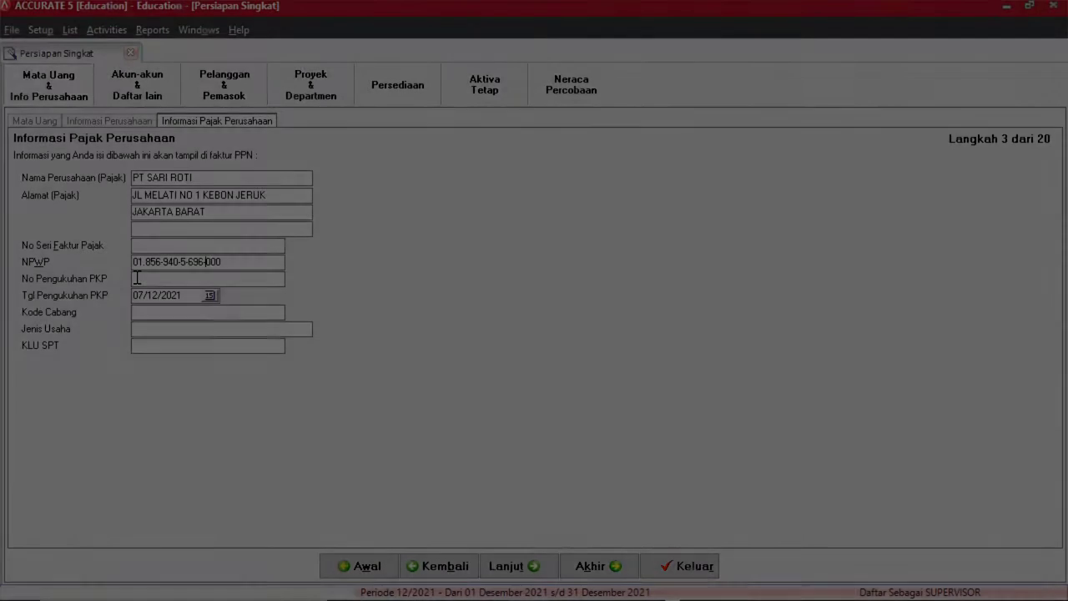
Set the PKP confirmation date to 30/06/2016.
click(163, 282)
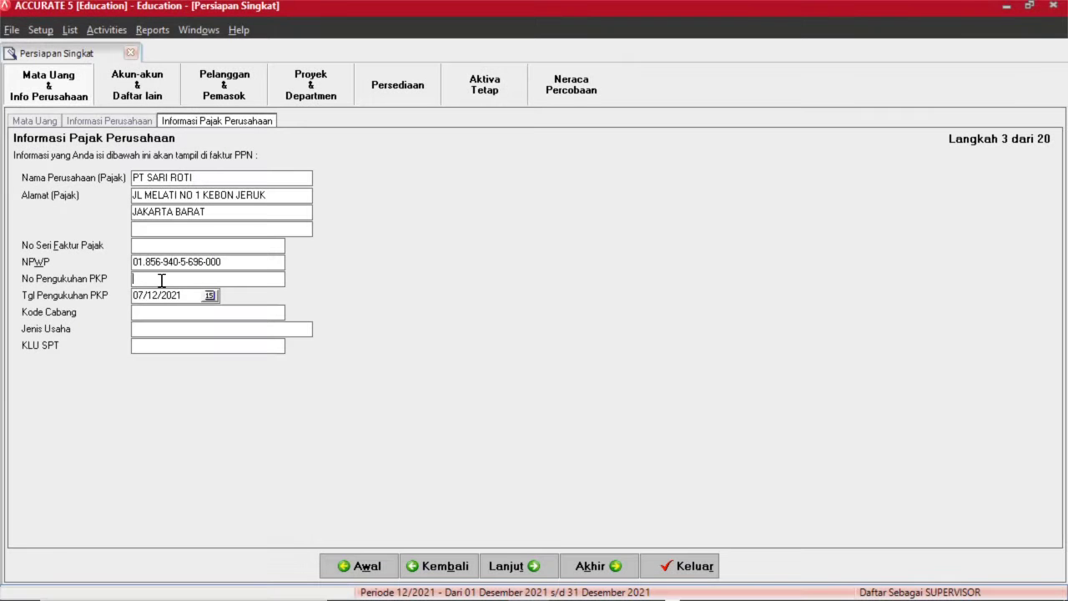
click(209, 295)
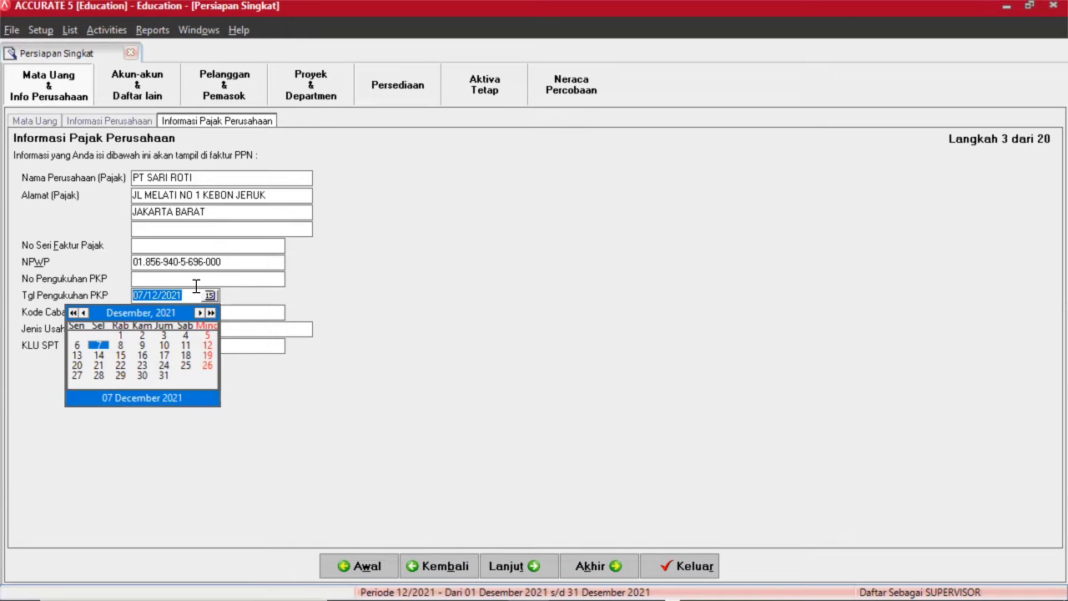
click(191, 295)
key(BackSpace)
key(BackSpace)
key(BackSpace)
key(BackSpace)
key(BackSpace)
key(BackSpace)
key(BackSpace)
key(BackSpace)
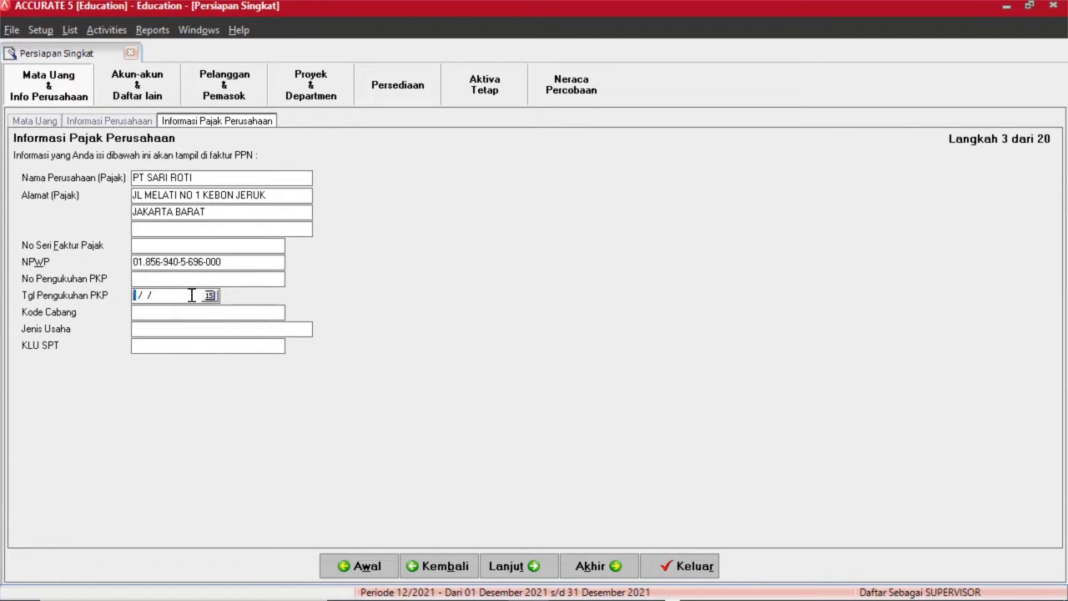
text(30/06/2016)
Set business type MANUFAKTUR and KLU SPT code 51900.
click(195, 314)
click(167, 328)
text(MANU)
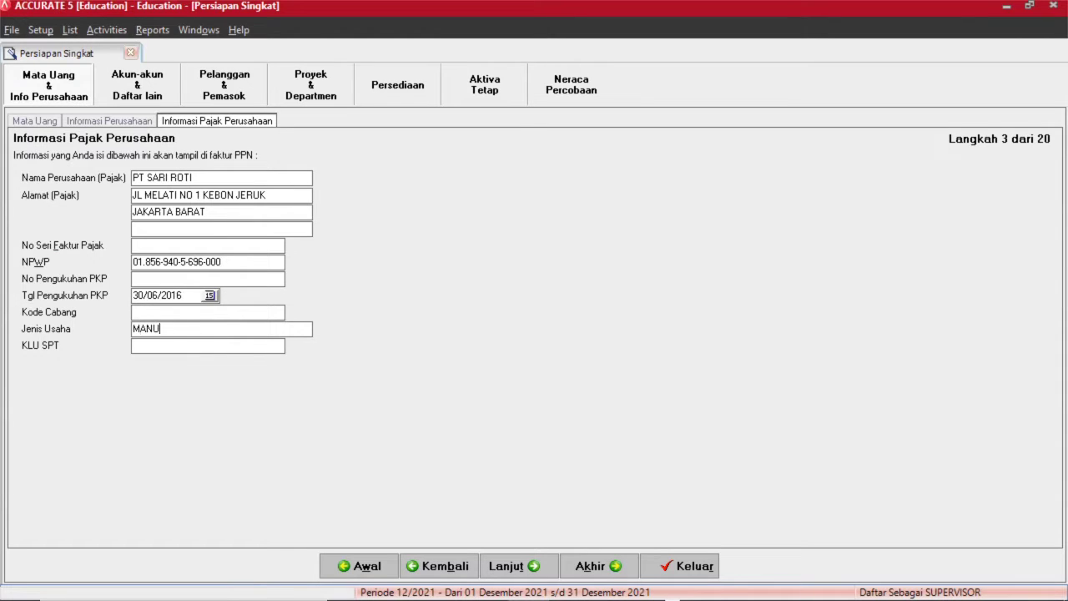
text(FAKTUR)
click(164, 346)
text(51900)
click(519, 566)
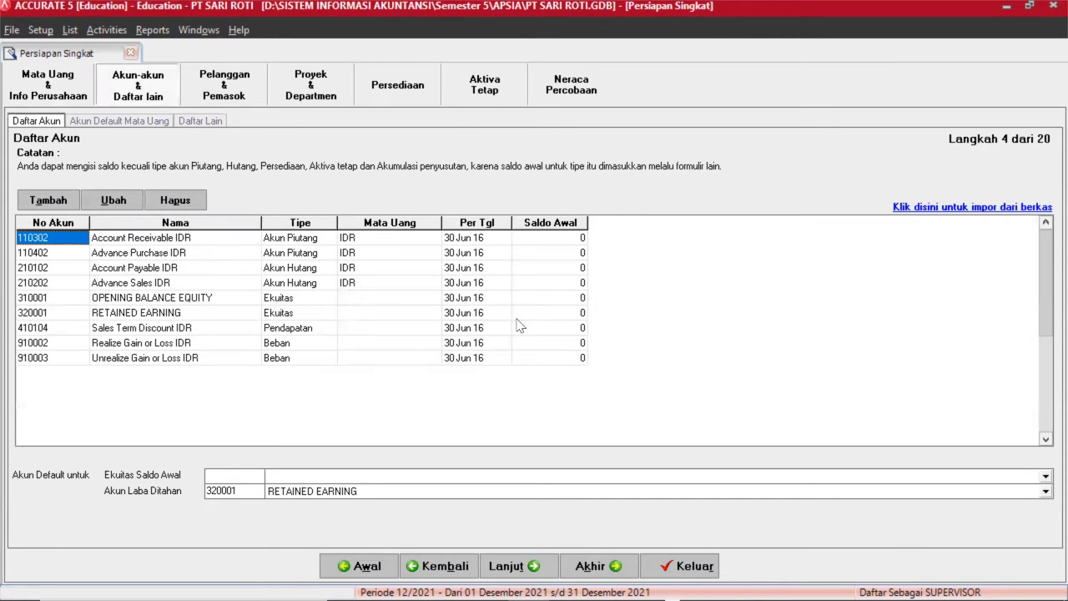
Delete preset accounts 110302, 110402, 210102 and 210202, confirming each prompt.
right_click(170, 240)
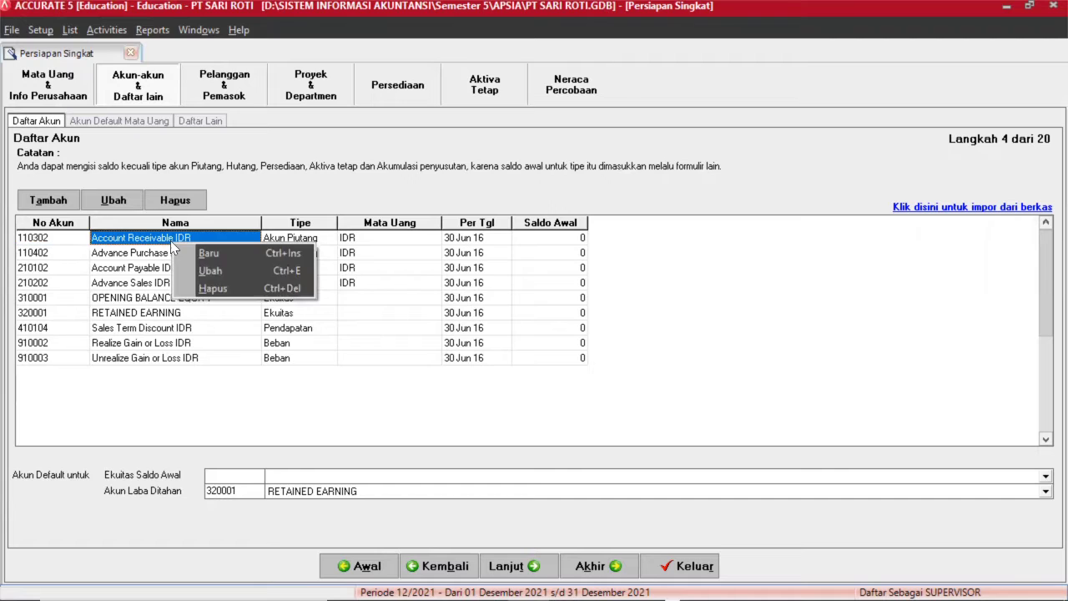
click(211, 288)
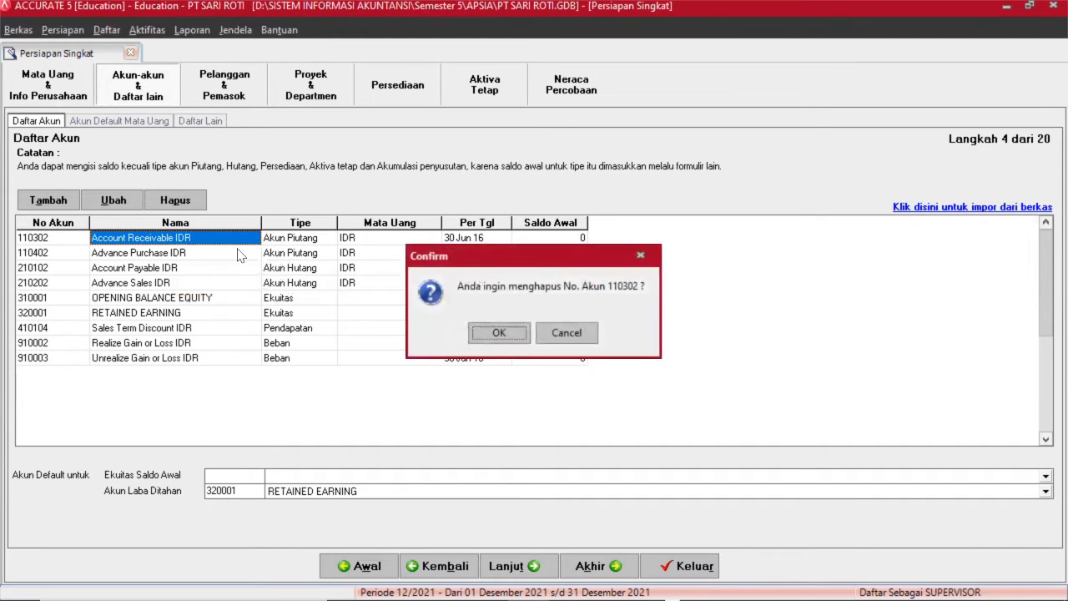
key(Return)
key(Return)
key(Right)
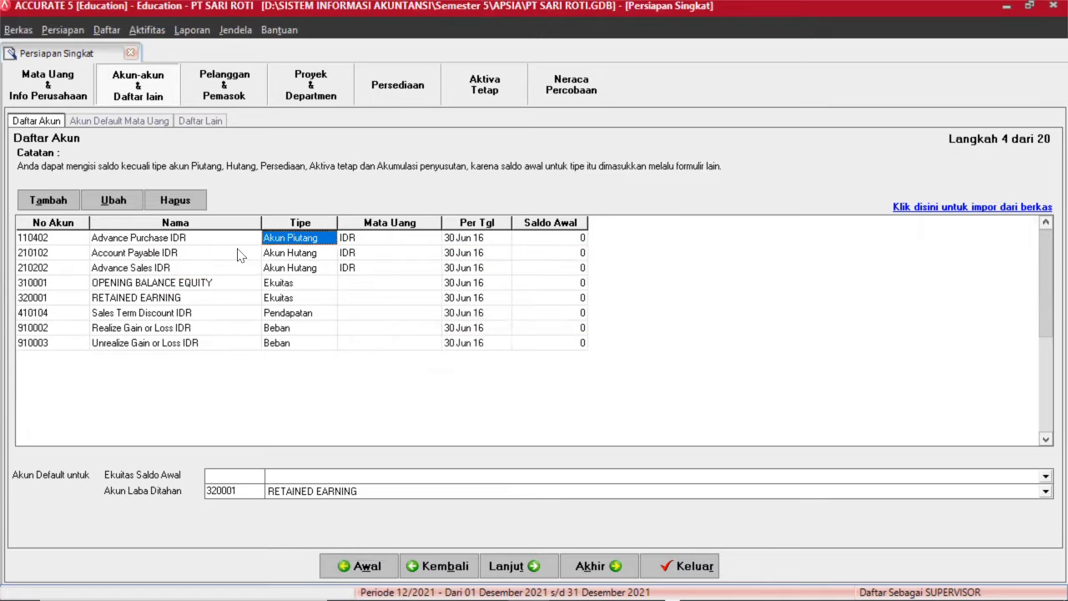
click(171, 201)
key(Return)
key(Return)
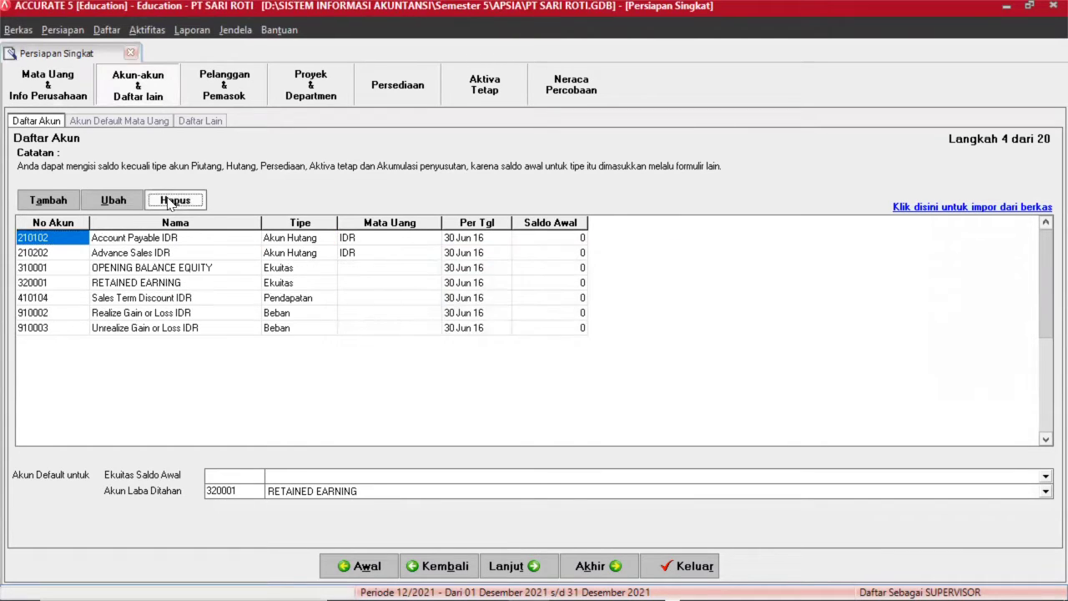
click(171, 202)
key(Return)
key(Return)
click(171, 202)
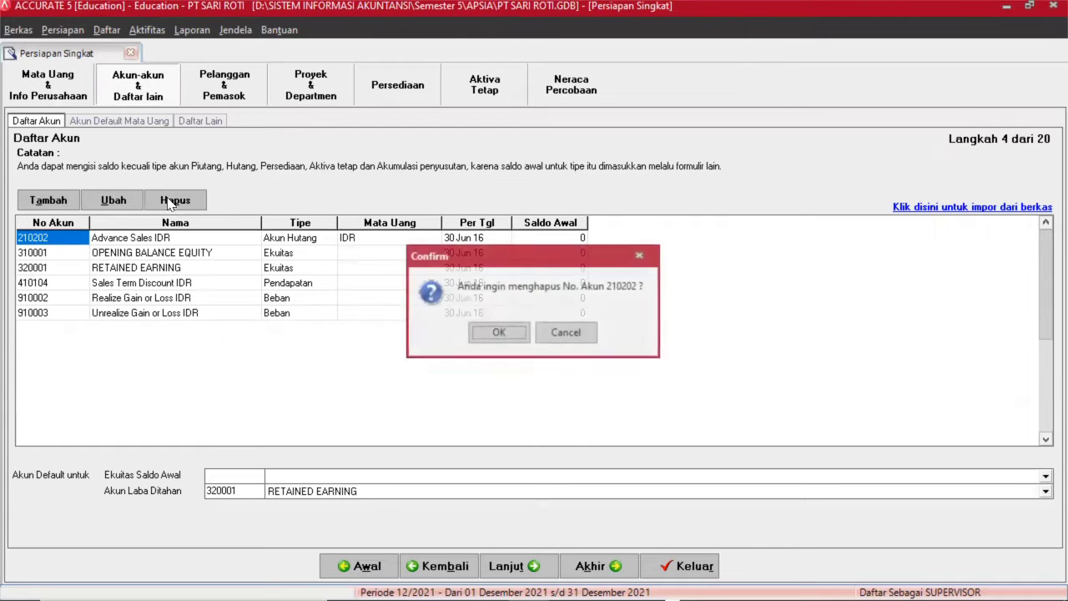
key(Return)
key(Return)
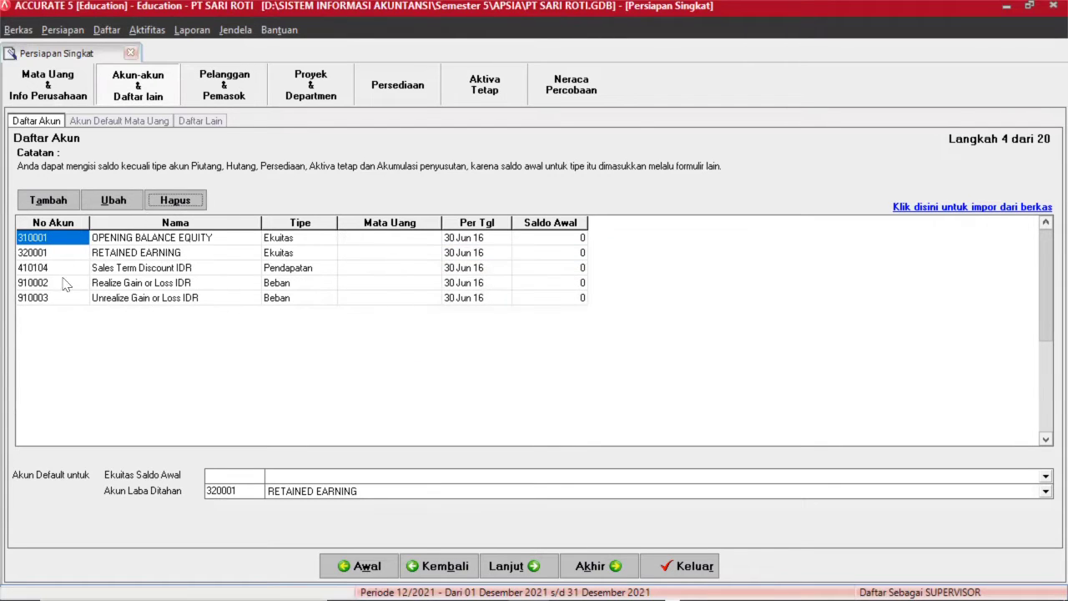
Delete preset accounts 410104 and 910002, accepting the default-account warnings.
click(70, 267)
click(175, 201)
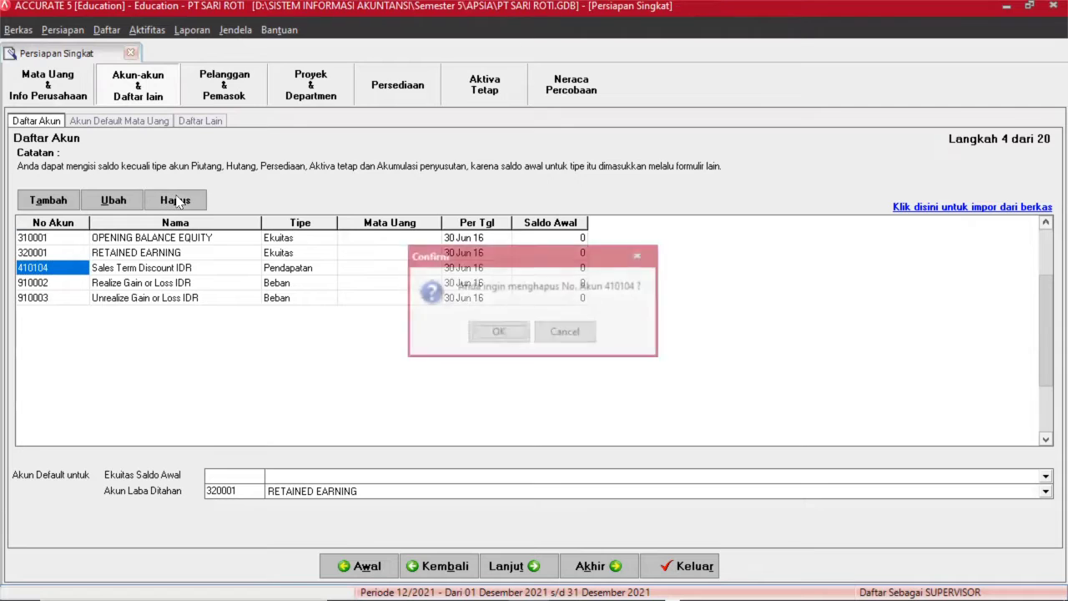
key(Return)
key(Return)
click(176, 202)
key(Return)
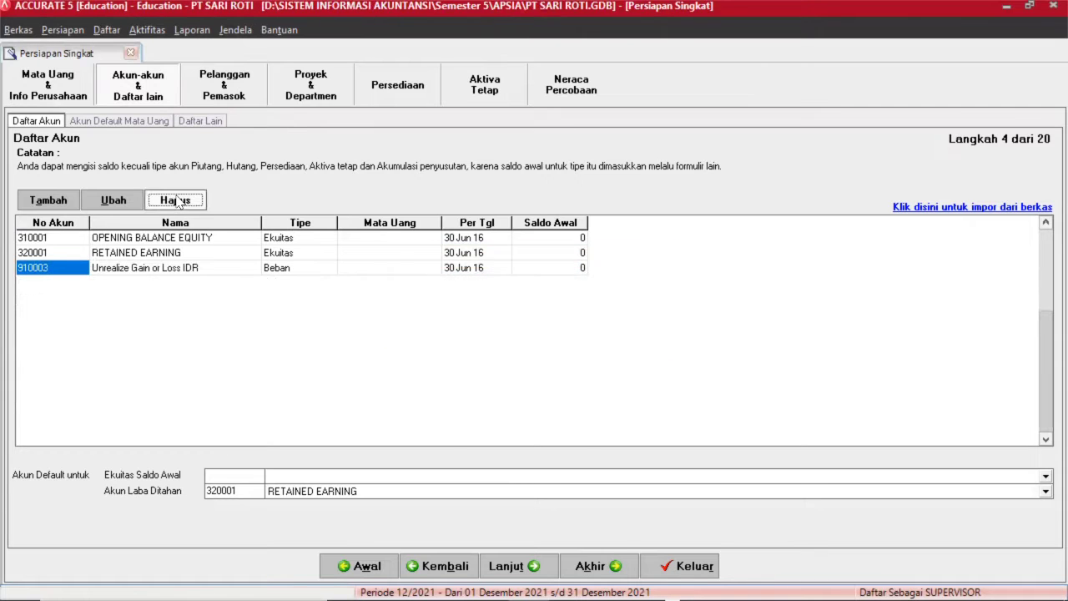
click(176, 202)
key(Return)
key(Return)
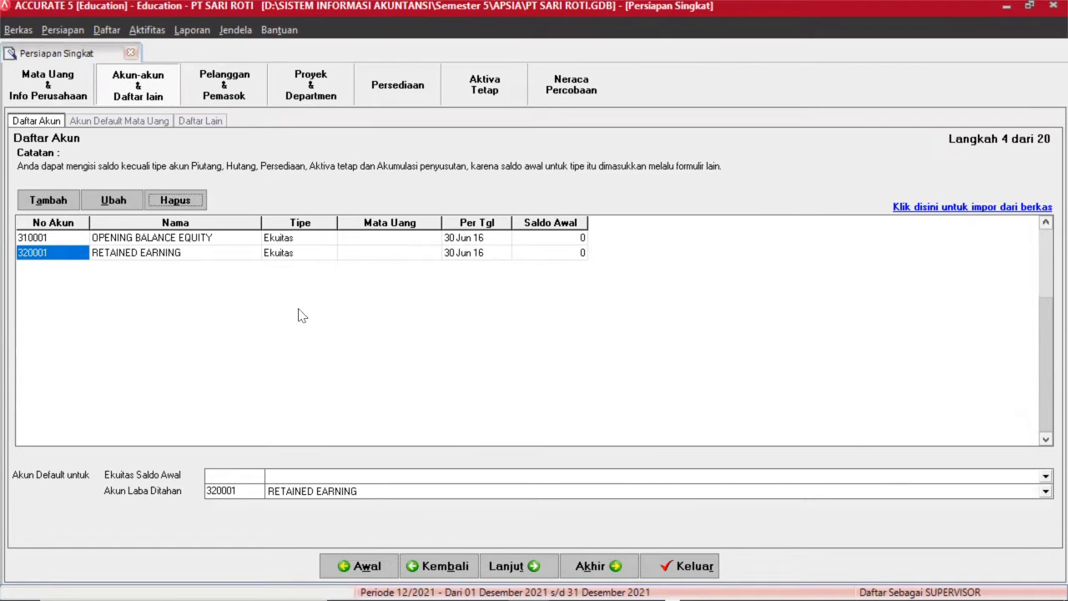
Set 310001 OPENING BALANCE EQUITY as opening-balance default and RETAINED EARNING for retained earnings.
click(515, 492)
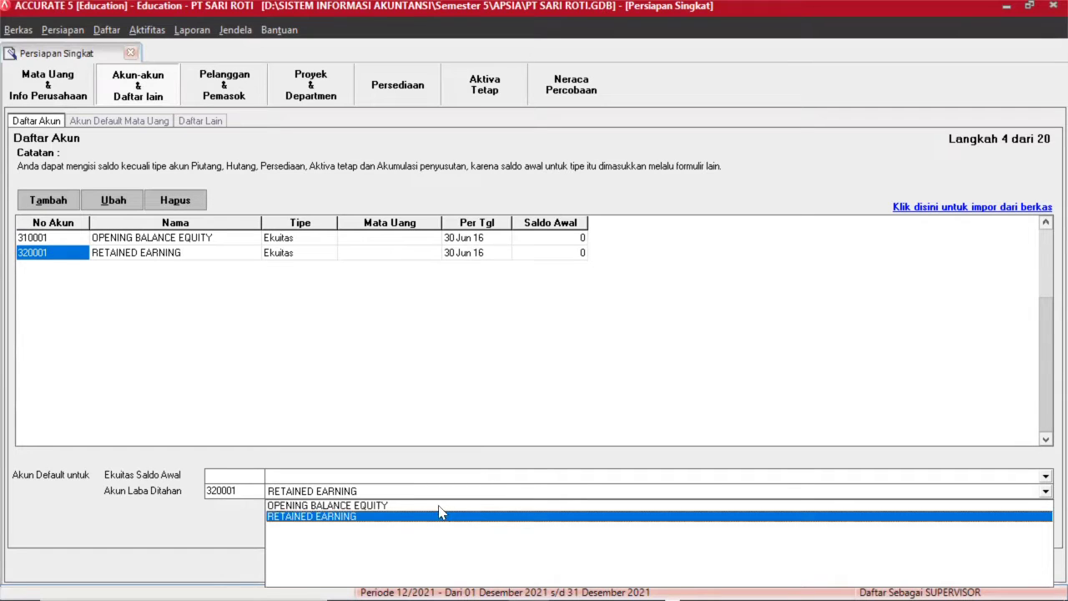
click(408, 506)
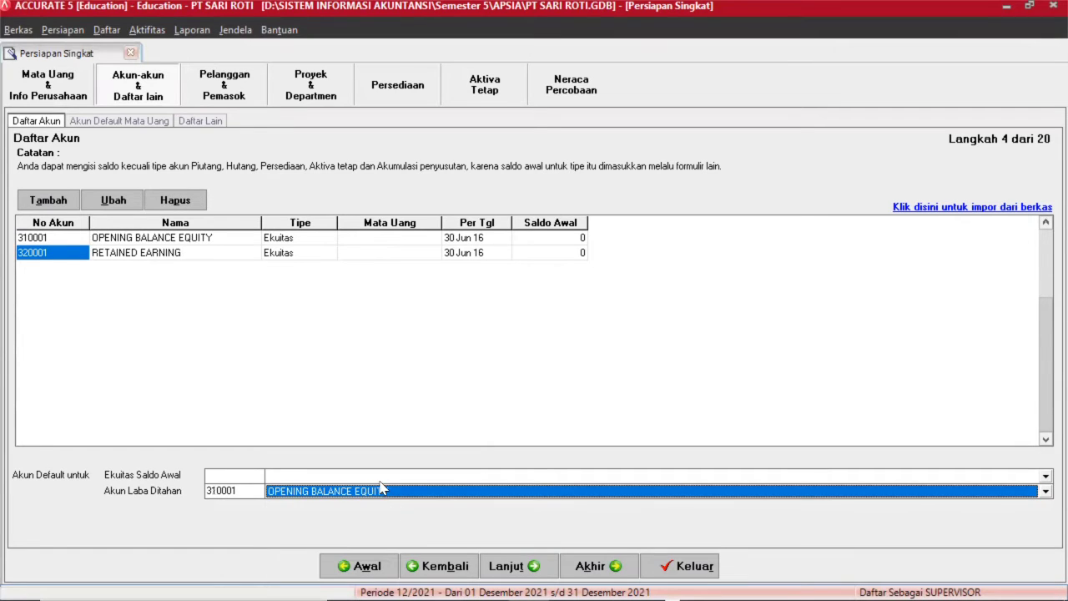
click(381, 489)
click(238, 485)
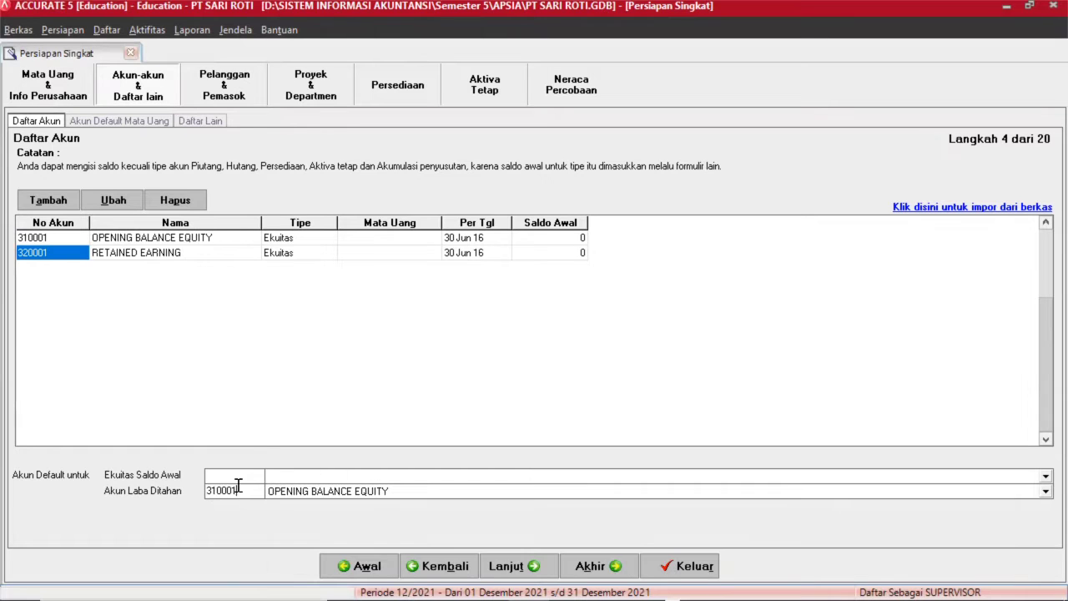
click(291, 480)
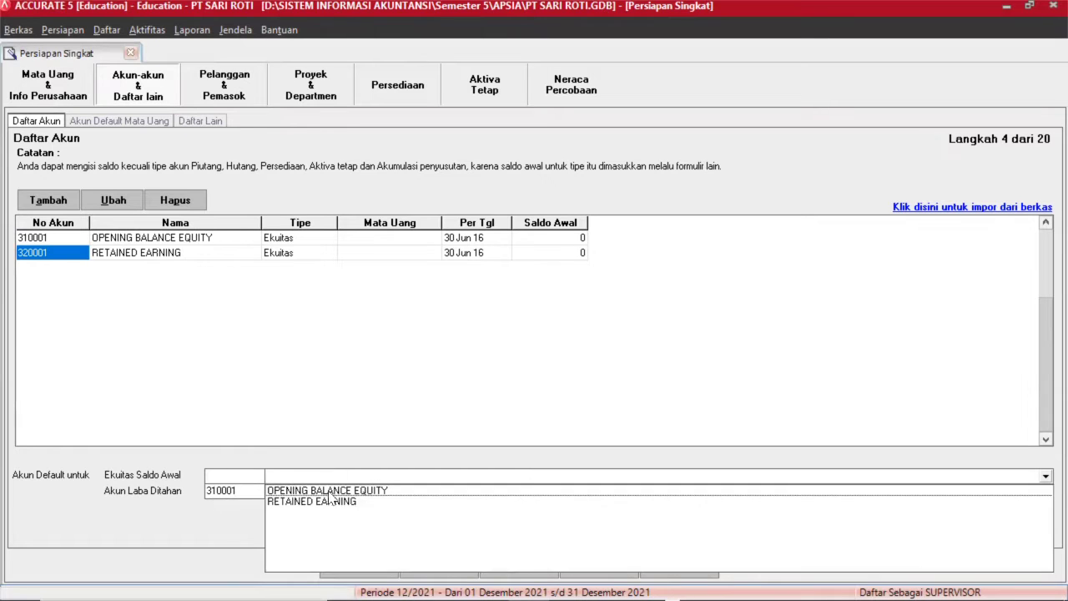
click(331, 493)
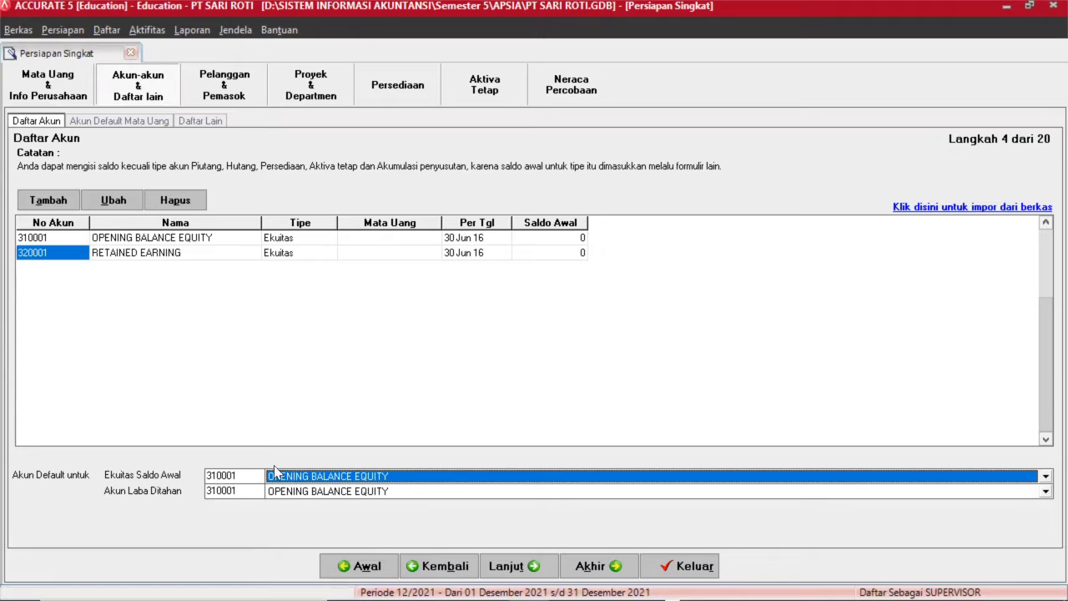
click(326, 501)
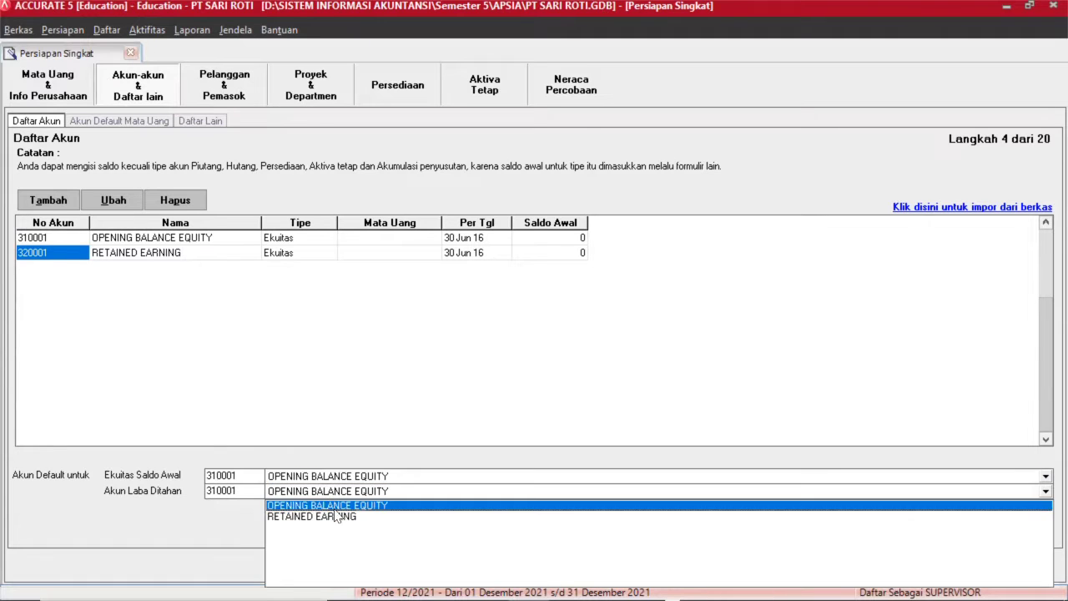
click(342, 519)
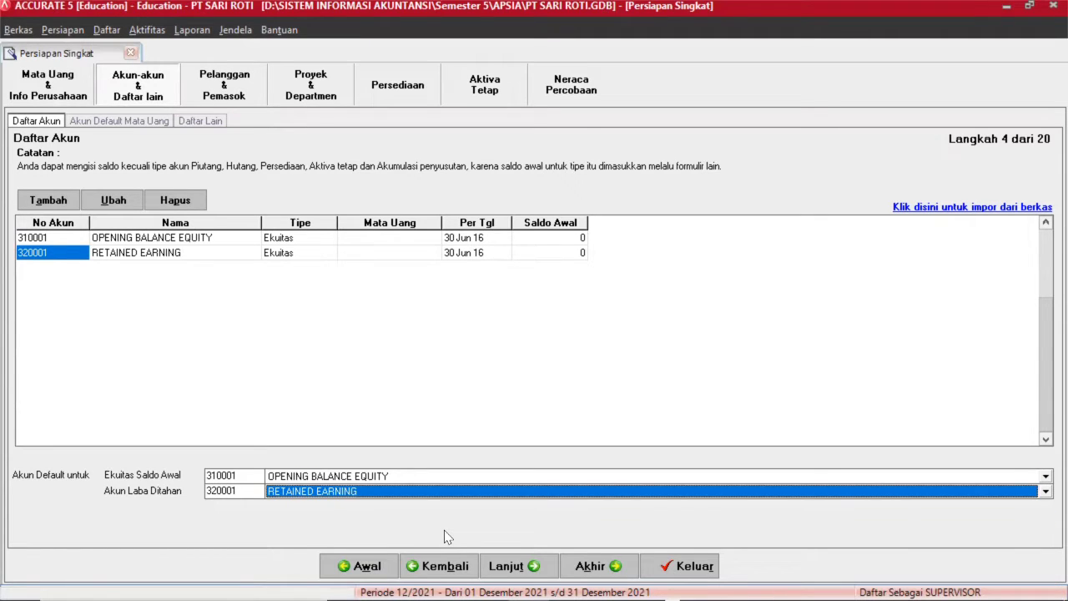
Start an account import from file and browse into Downloads\PT SARI ROTII.
click(912, 208)
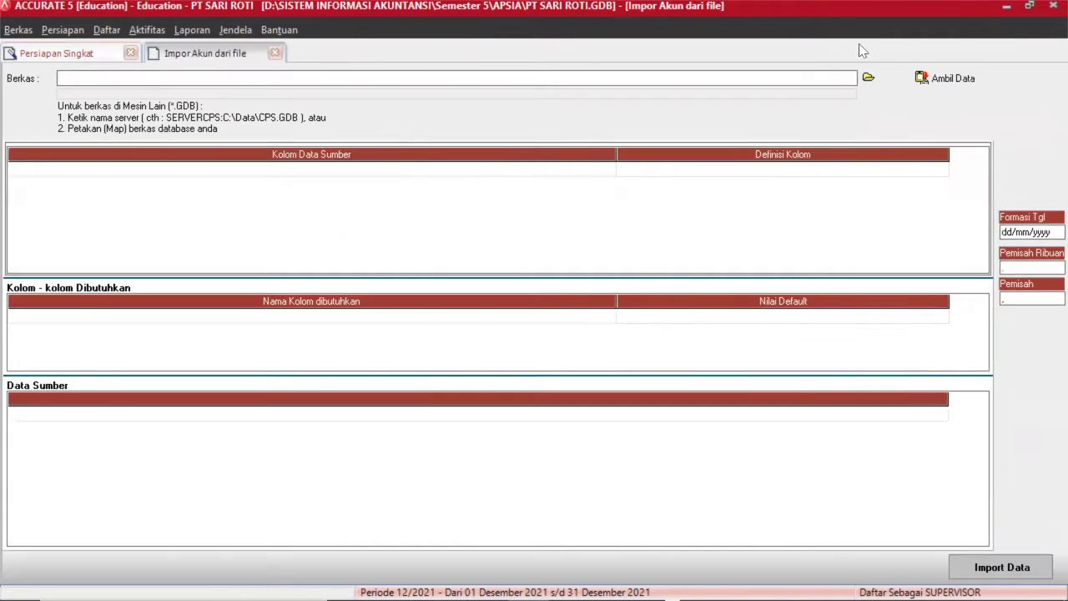
click(867, 83)
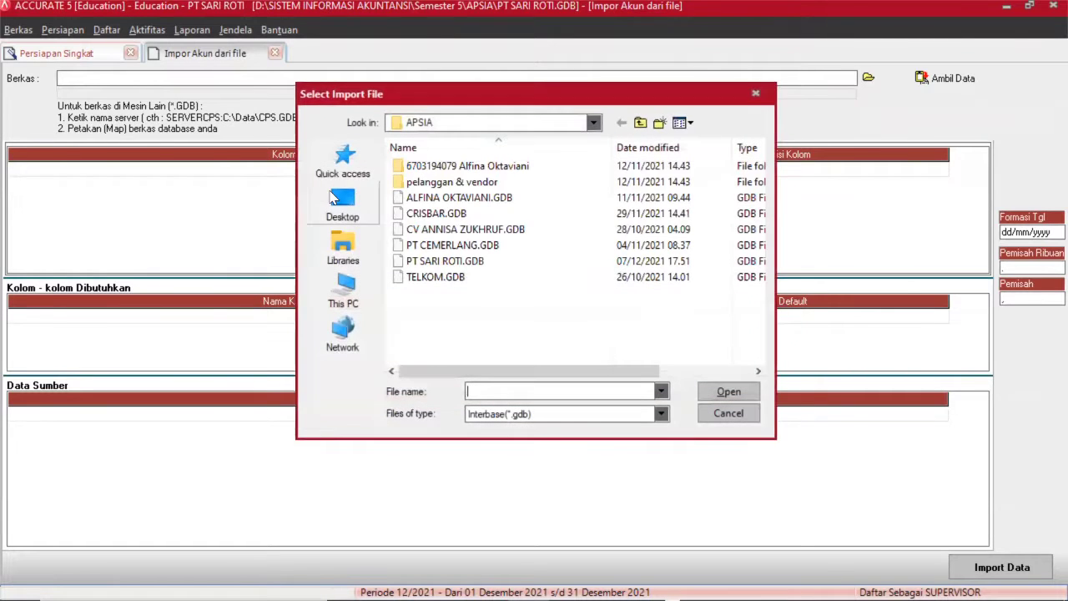
click(344, 288)
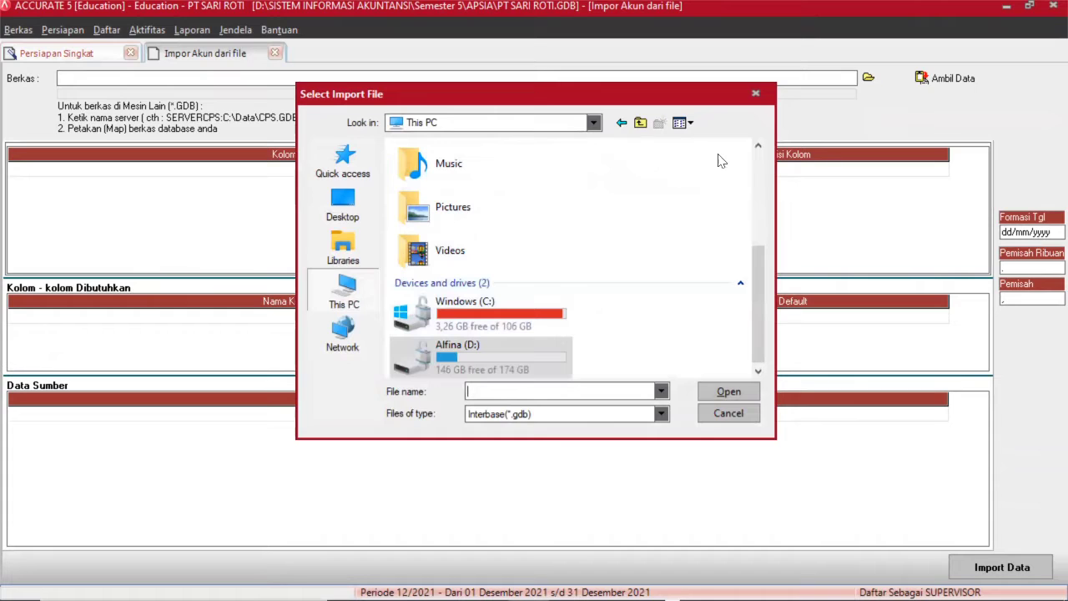
click(758, 165)
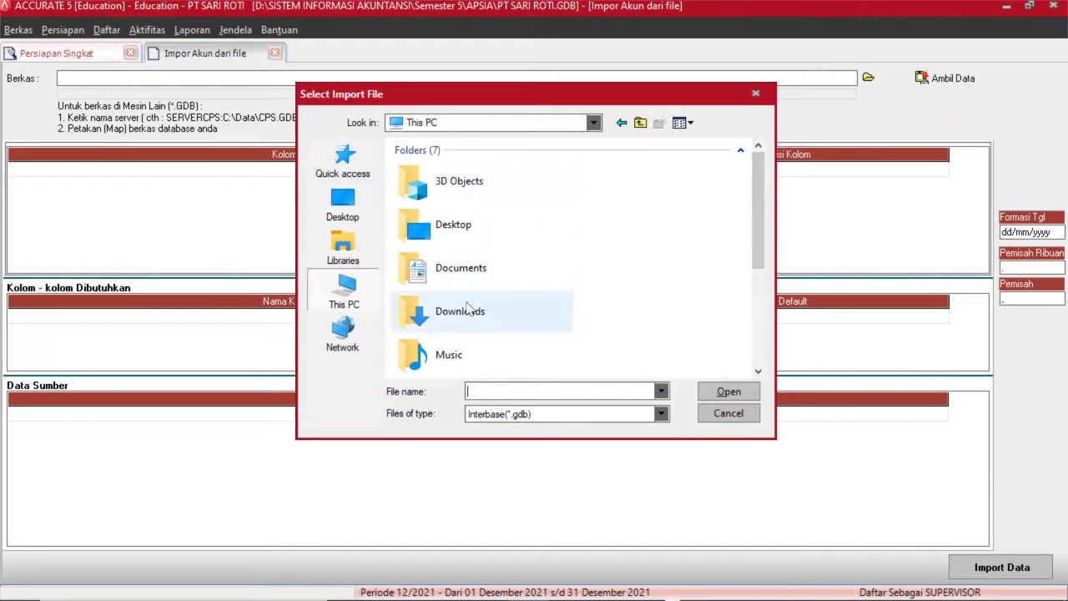
double_click(470, 307)
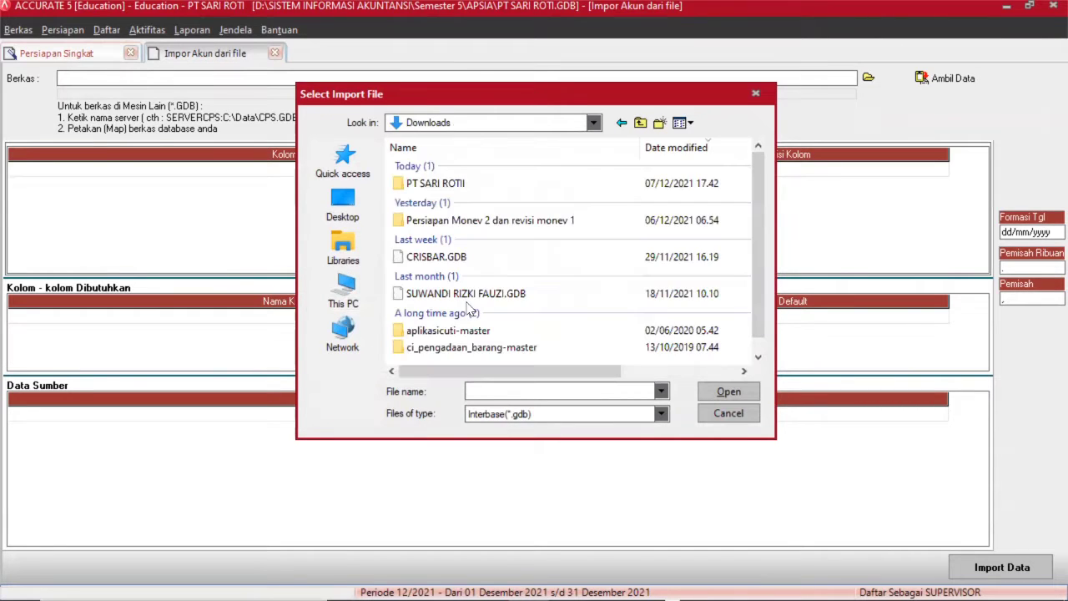
double_click(503, 186)
click(489, 174)
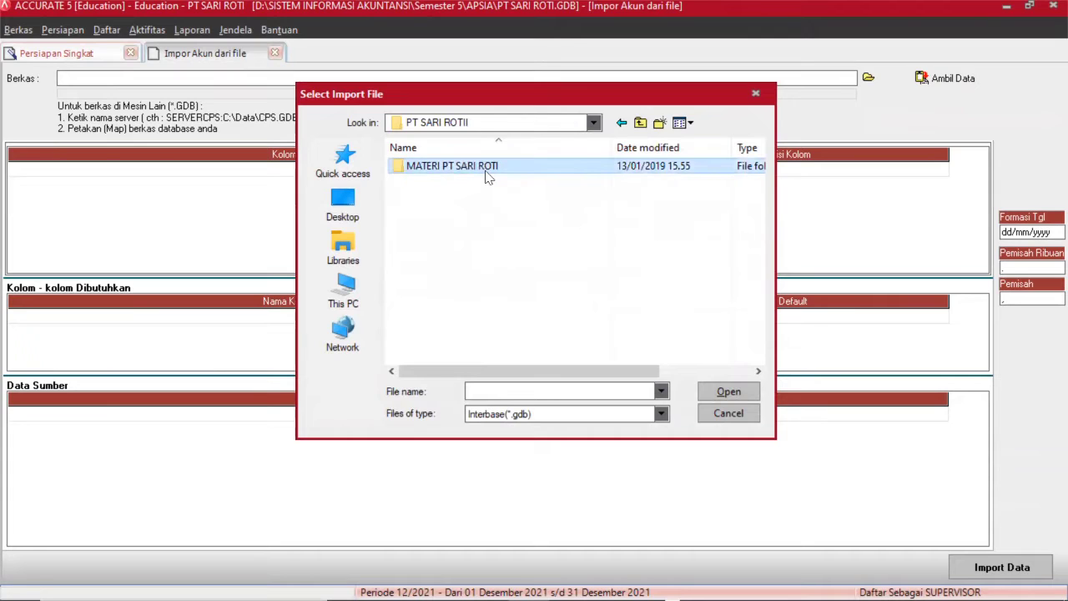
double_click(488, 171)
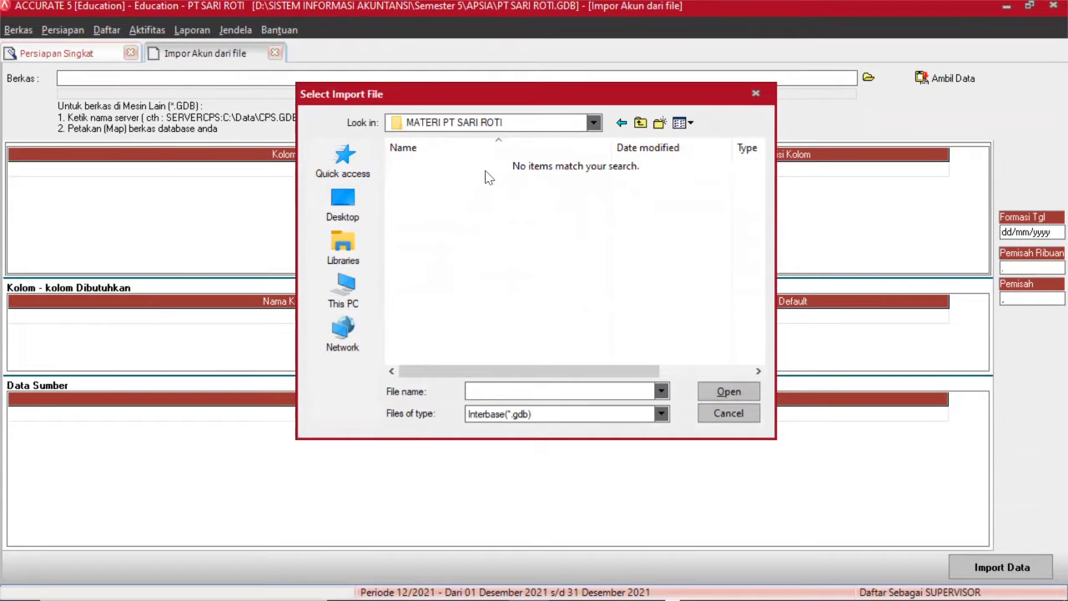
Filter to Excel (*.xls) files and choose Tabel 1 Chart of Account as the source.
click(596, 414)
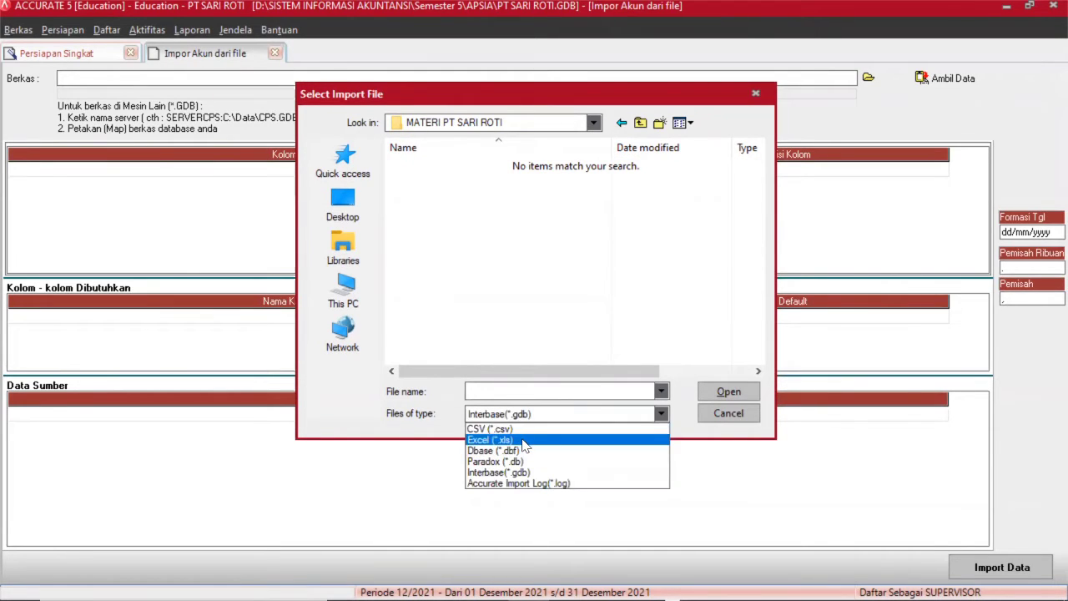
click(522, 439)
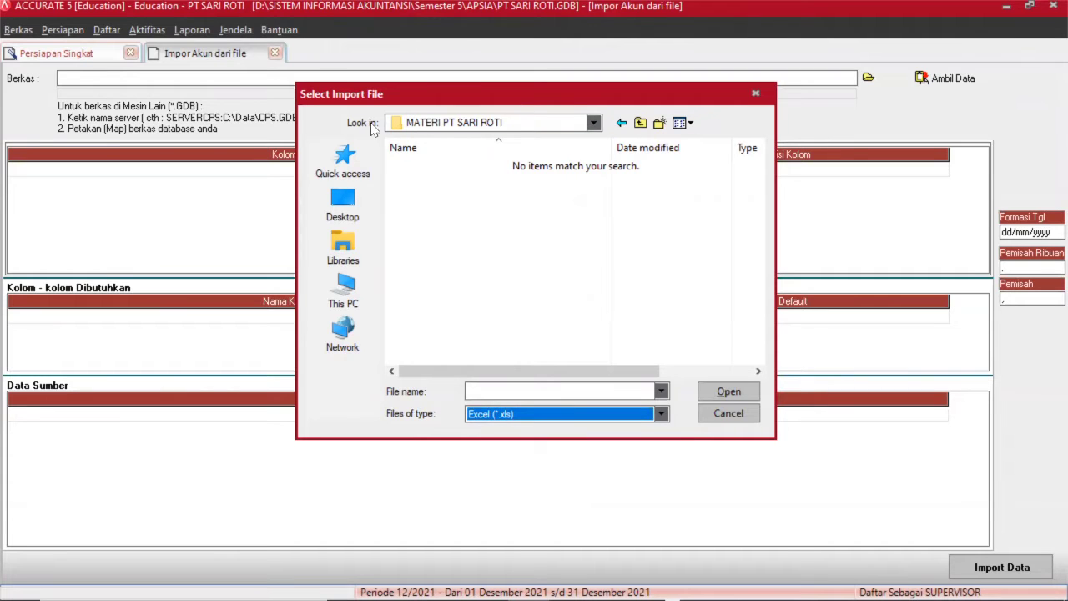
click(435, 123)
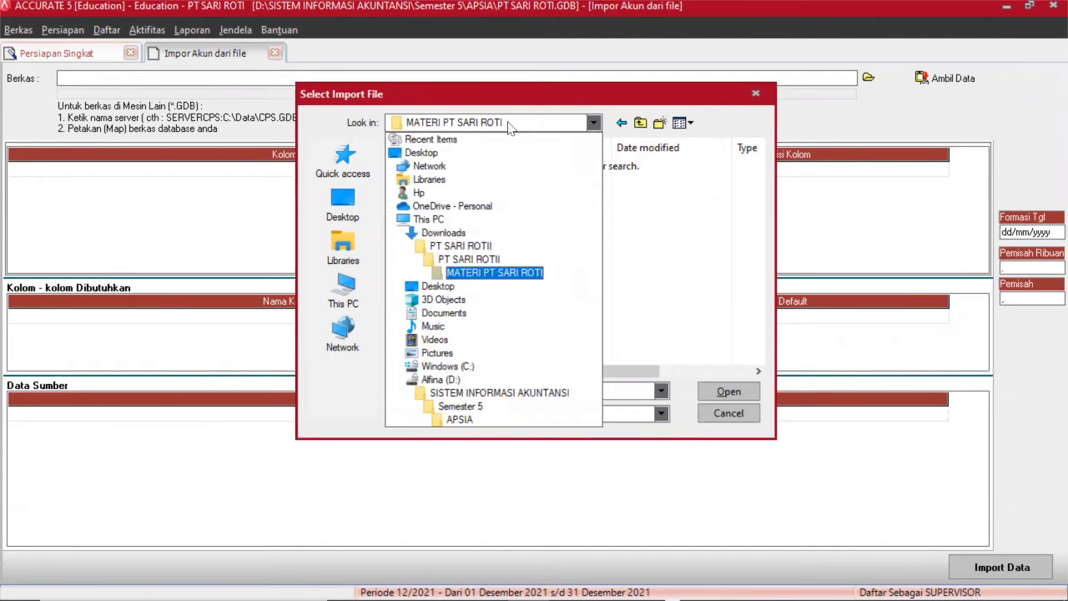
click(468, 259)
click(478, 186)
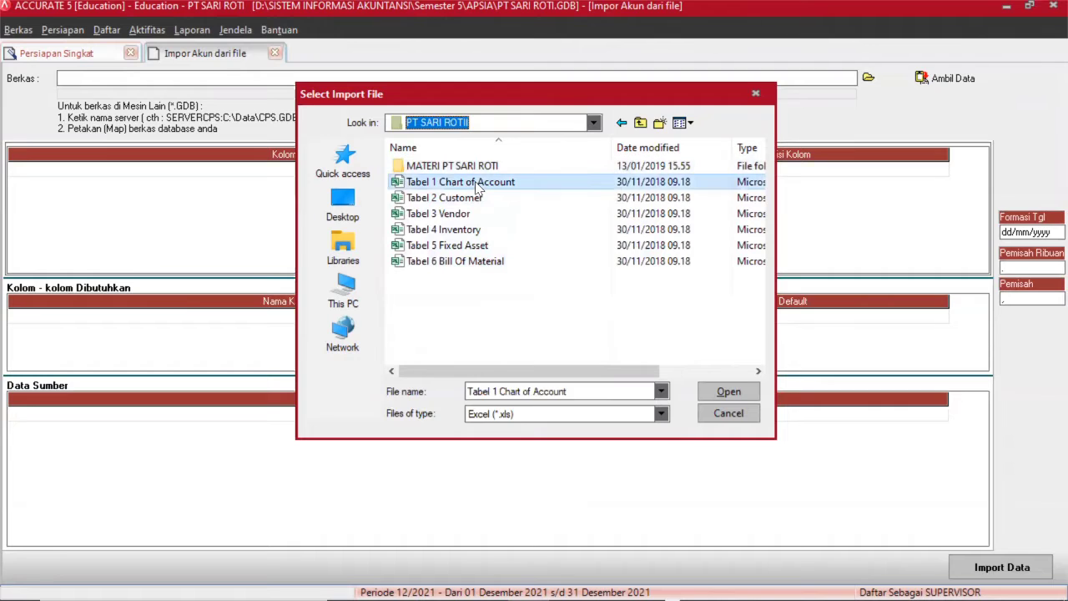
click(727, 390)
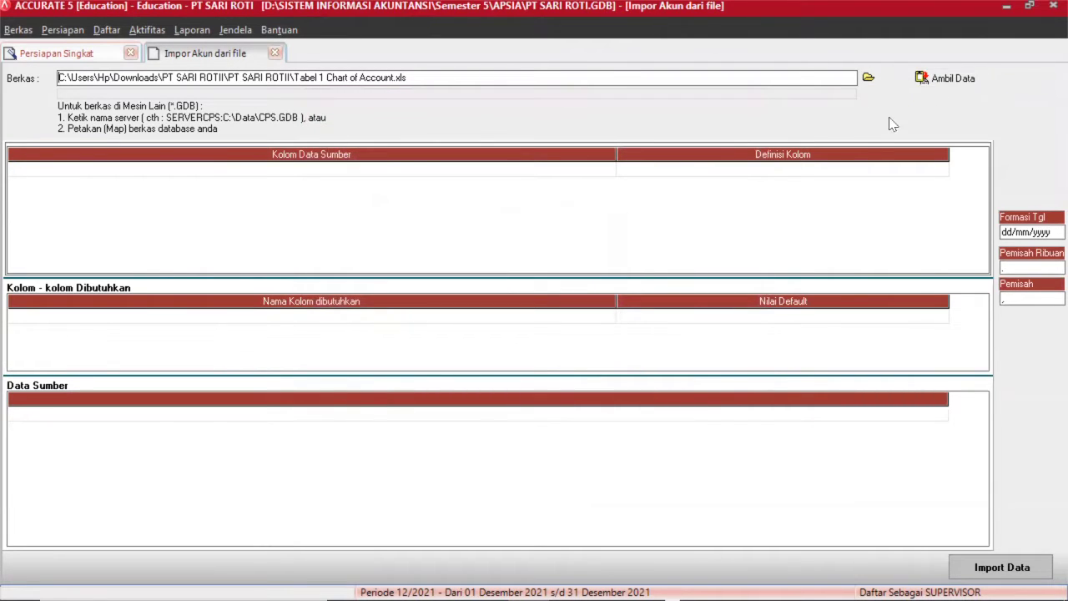
Load the spreadsheet data and delete its Account No./Account Name header row.
click(951, 78)
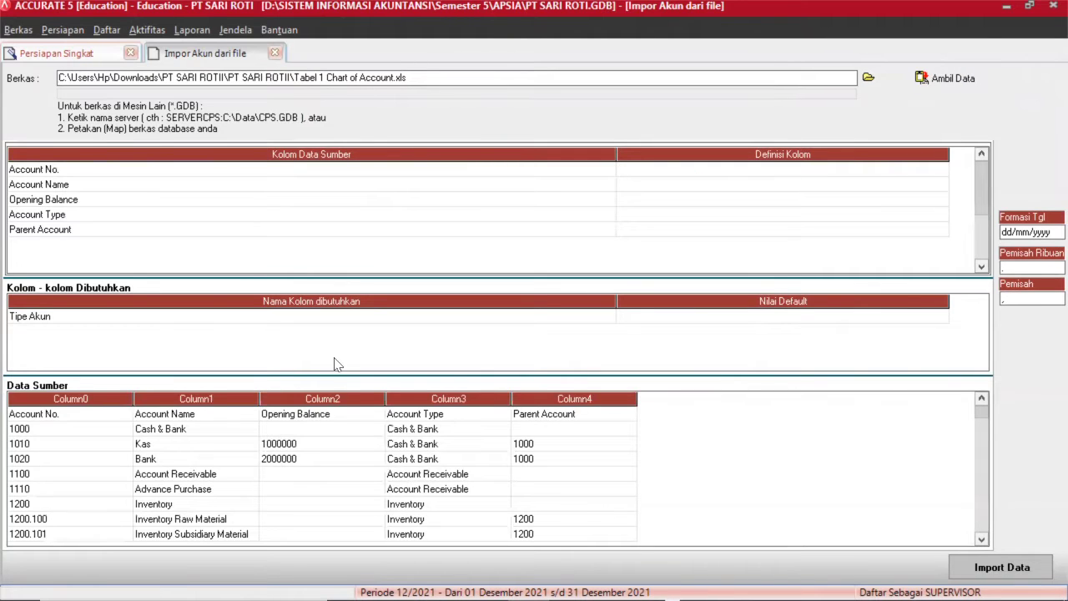
click(245, 265)
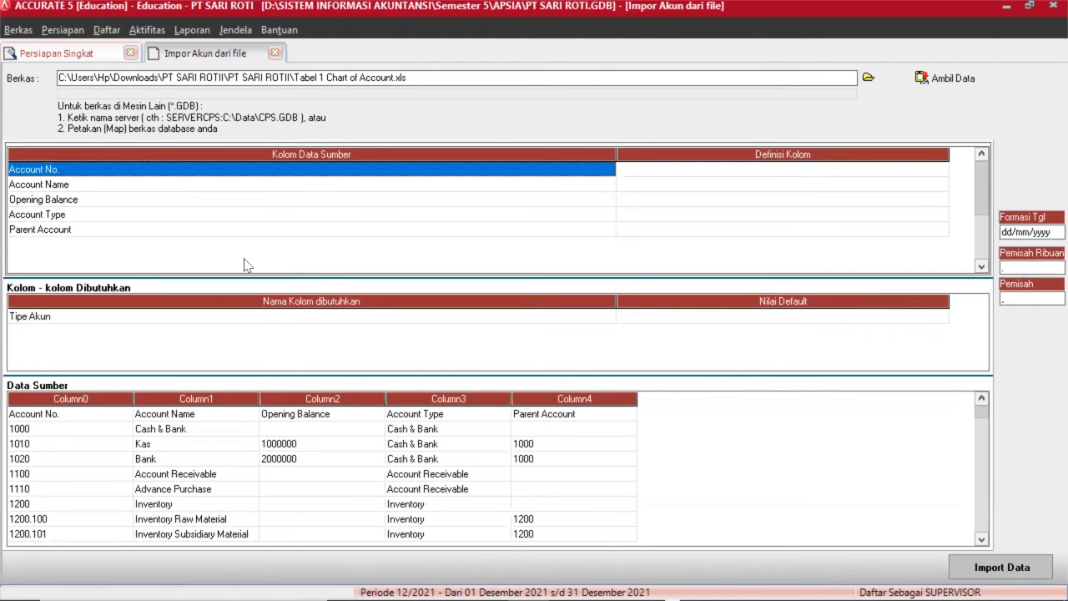
click(60, 410)
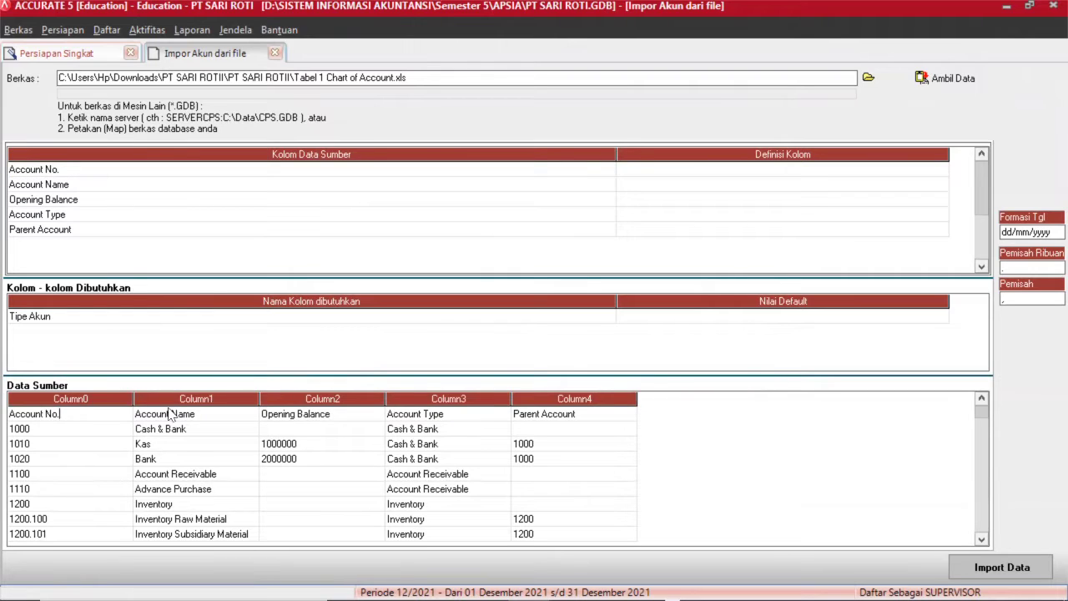
right_click(71, 412)
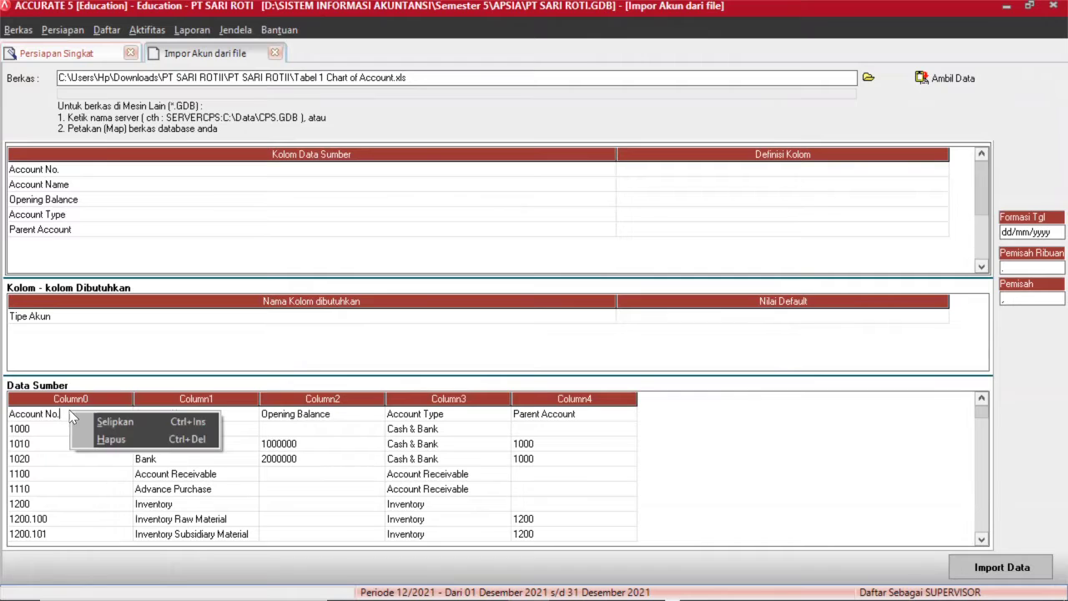
click(129, 445)
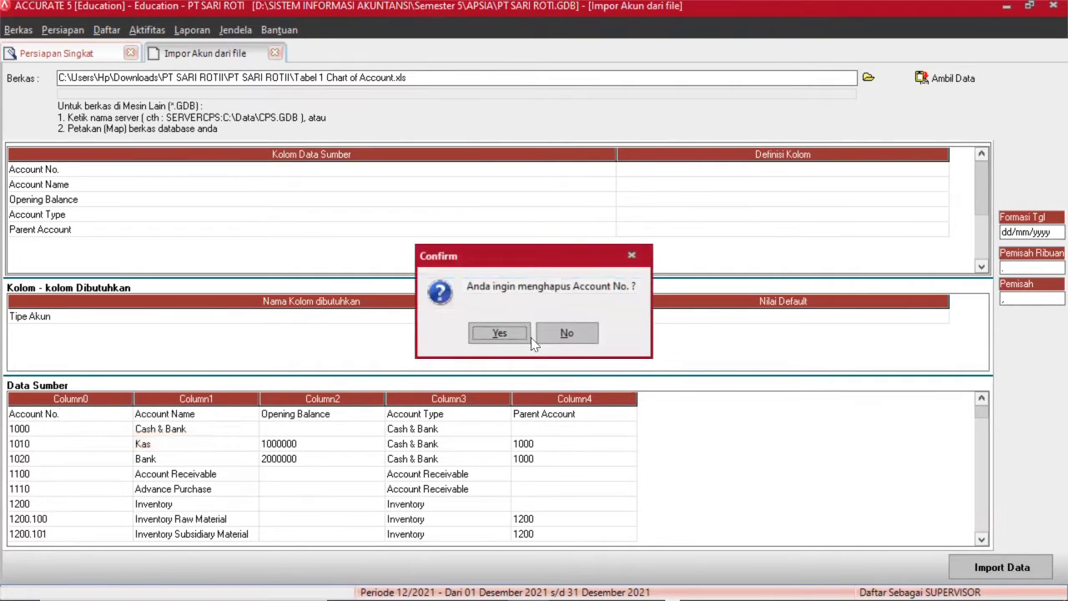
click(499, 334)
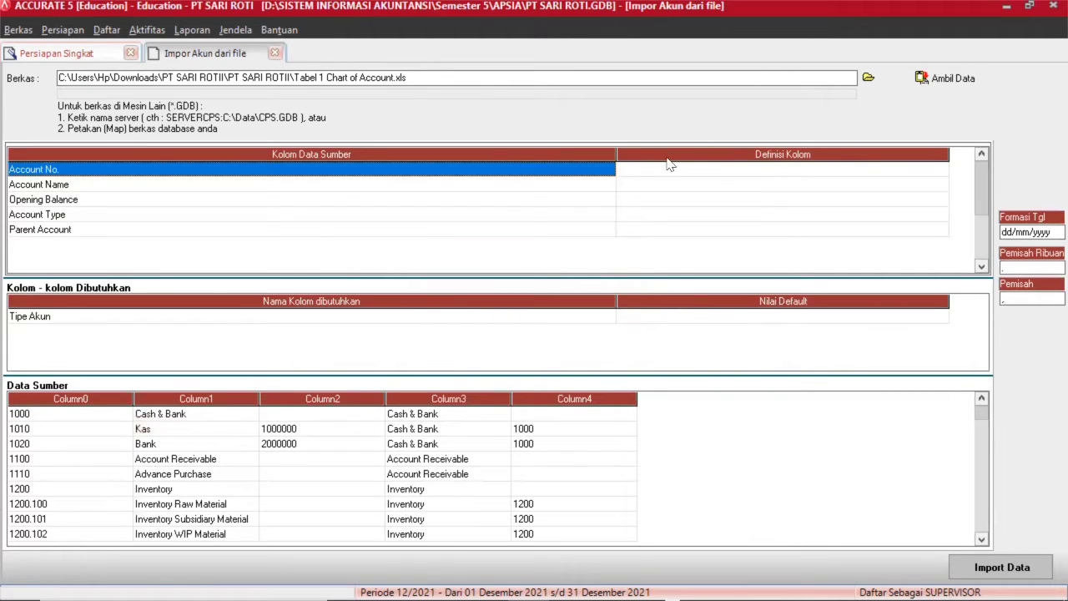
Map the Account No. column to No. Akun and Account Name to Nama Akun.
click(714, 170)
click(819, 171)
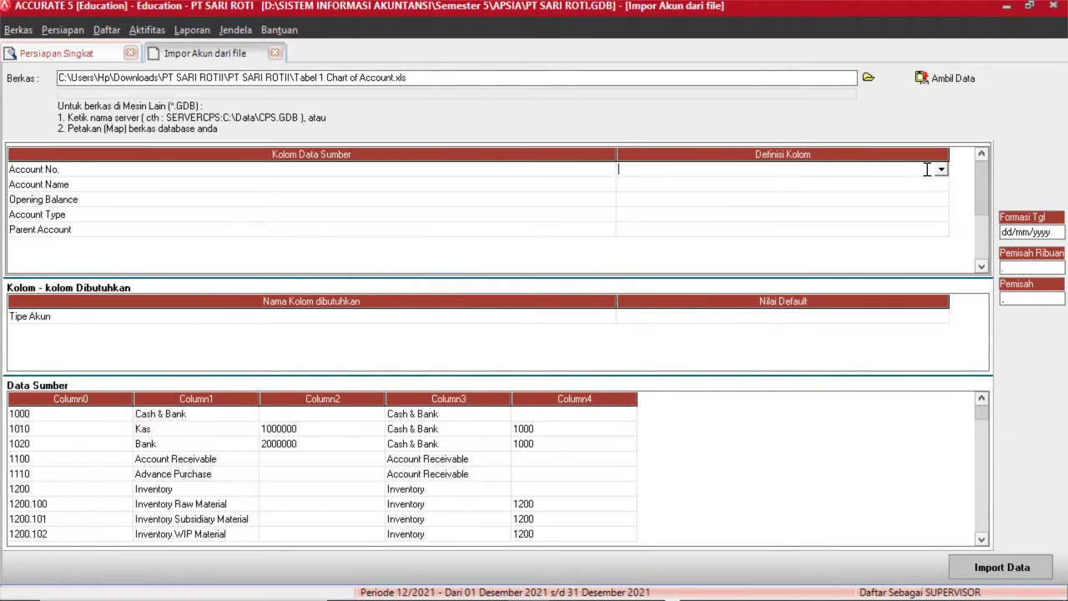
click(942, 170)
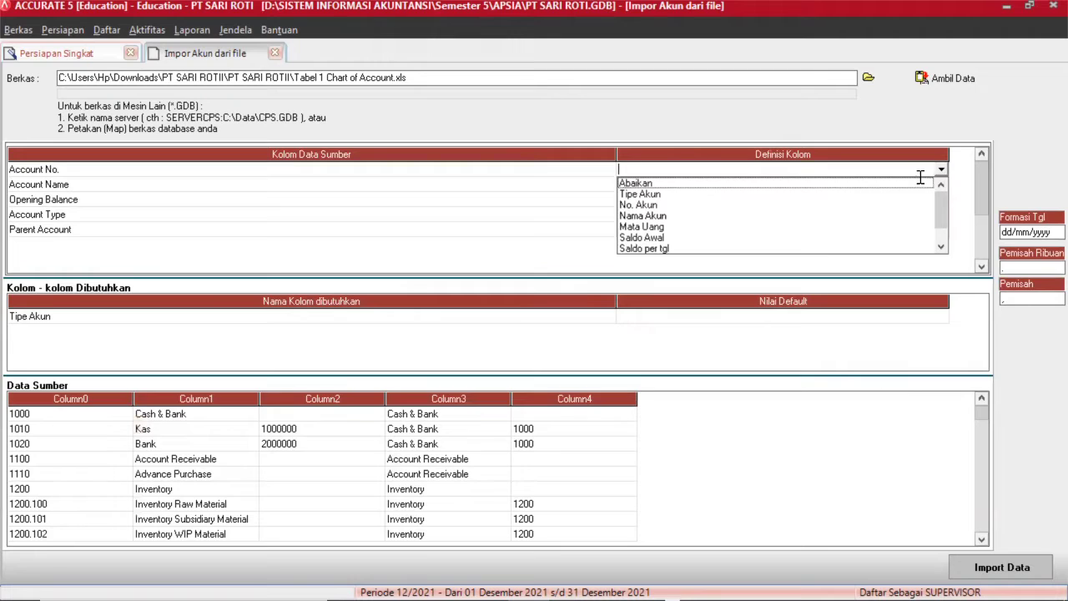
click(764, 205)
click(796, 187)
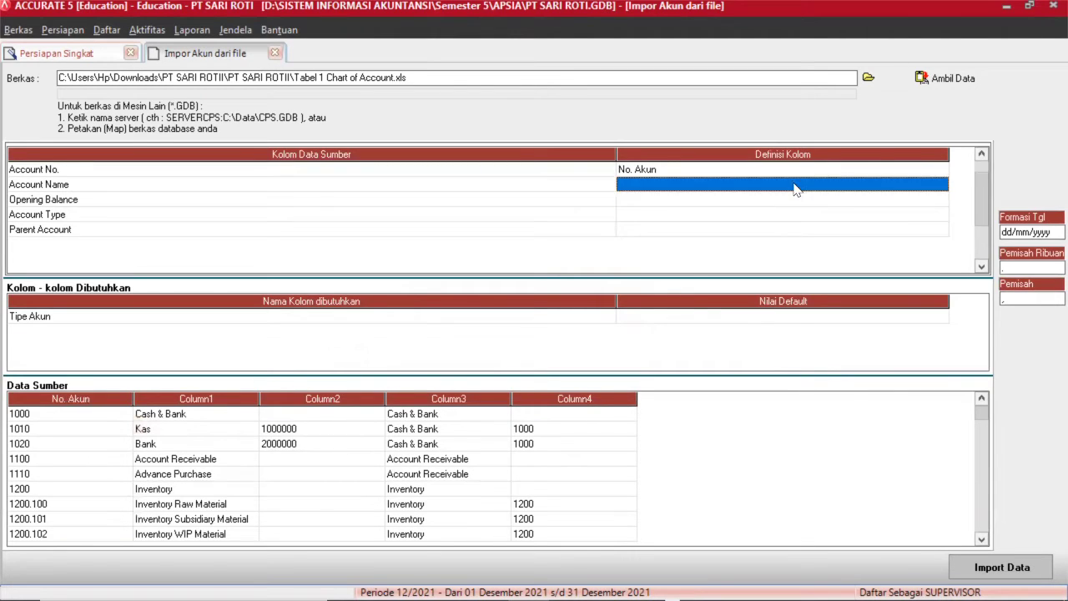
click(893, 191)
click(941, 184)
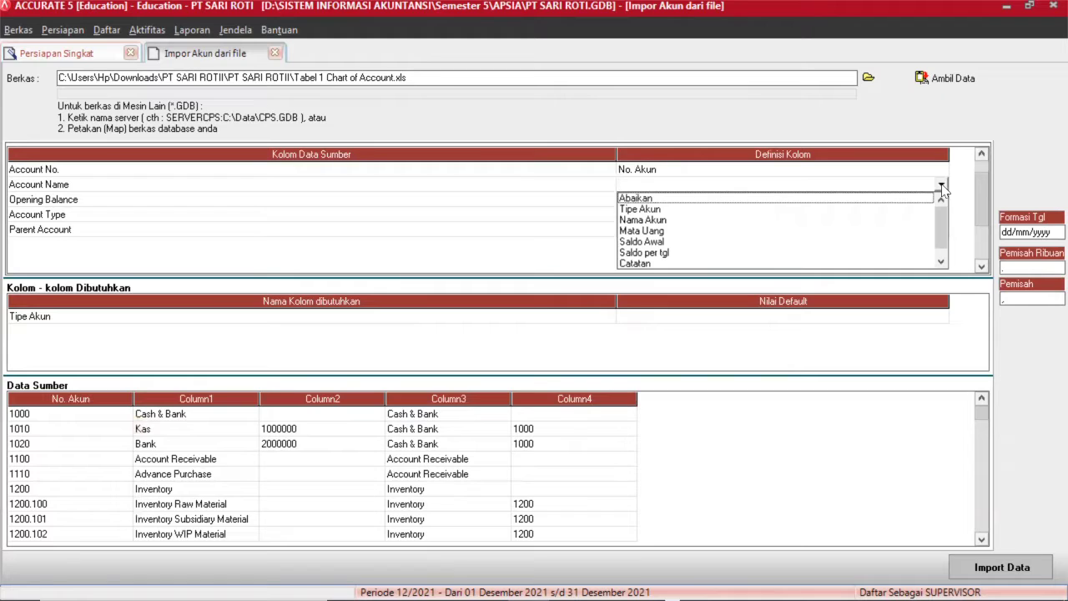
click(918, 219)
Map the Opening Balance column to Saldo Awal.
click(934, 198)
click(926, 201)
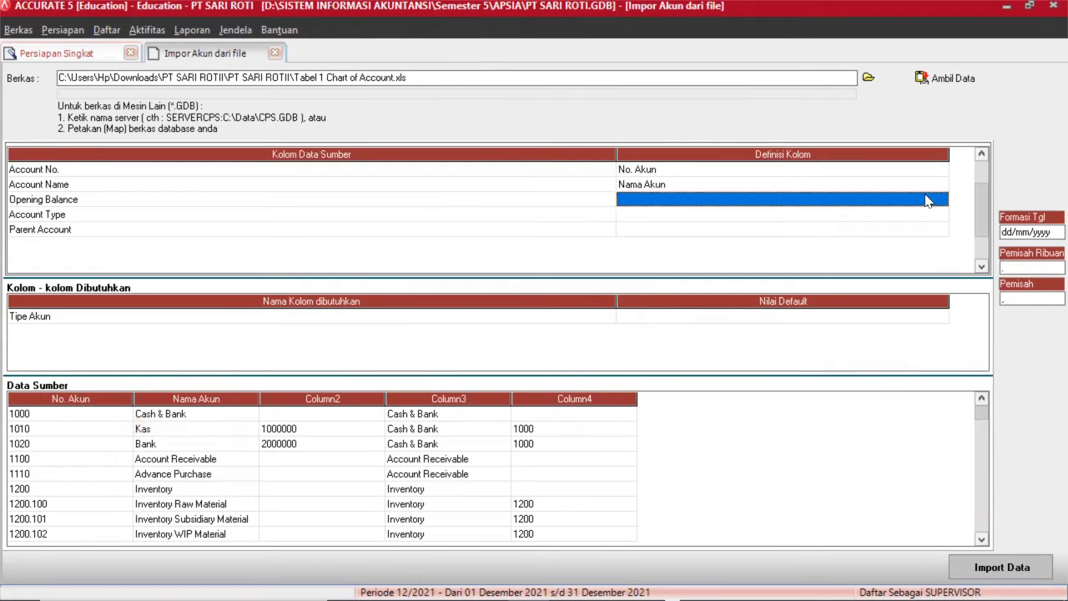
click(934, 203)
click(940, 202)
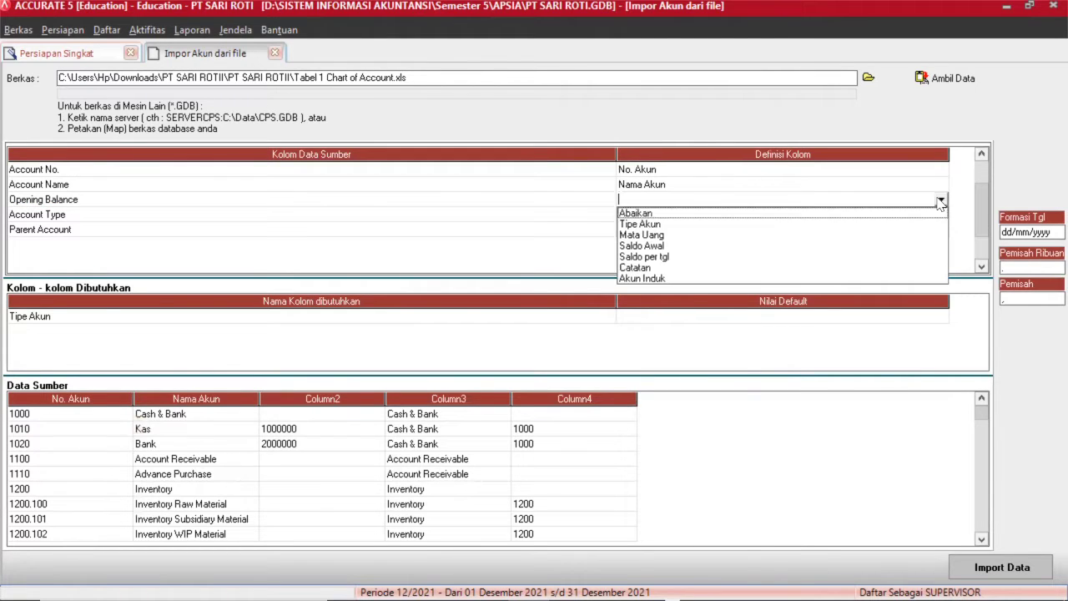
key(Down)
key(Down)
key(Down)
key(Down)
key(Down)
key(Down)
key(Up)
key(Up)
key(Up)
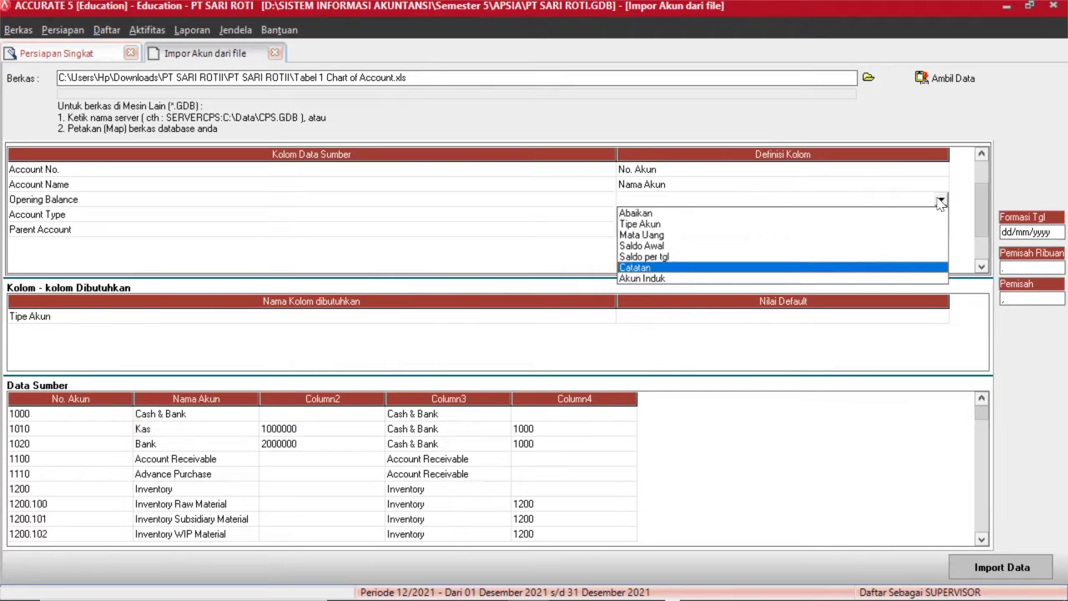
key(Up)
key(Down)
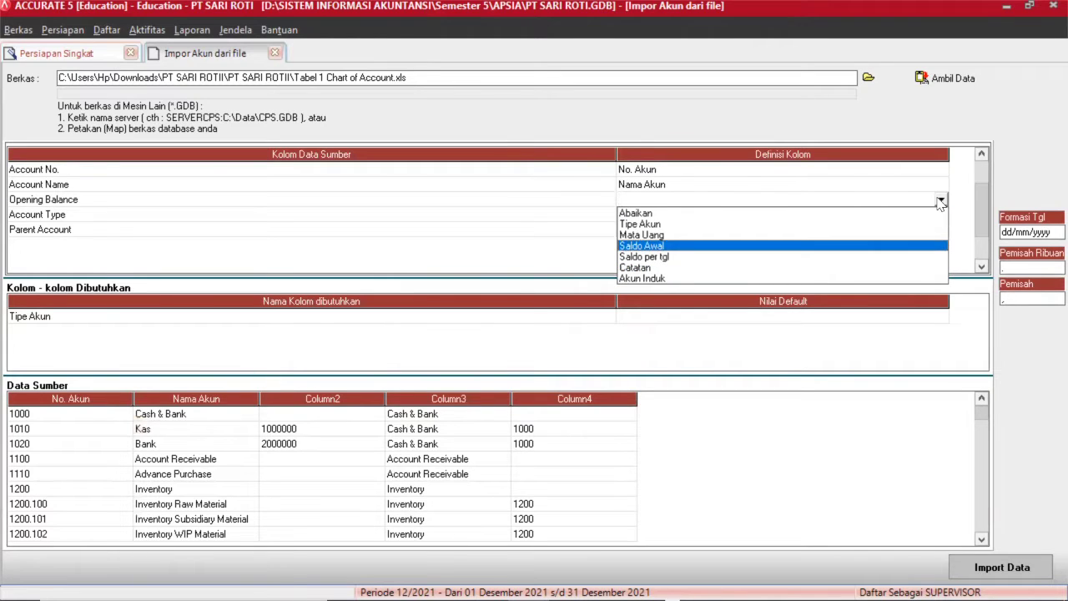
key(Return)
Map the Account Type column to Tipe Akun.
click(905, 220)
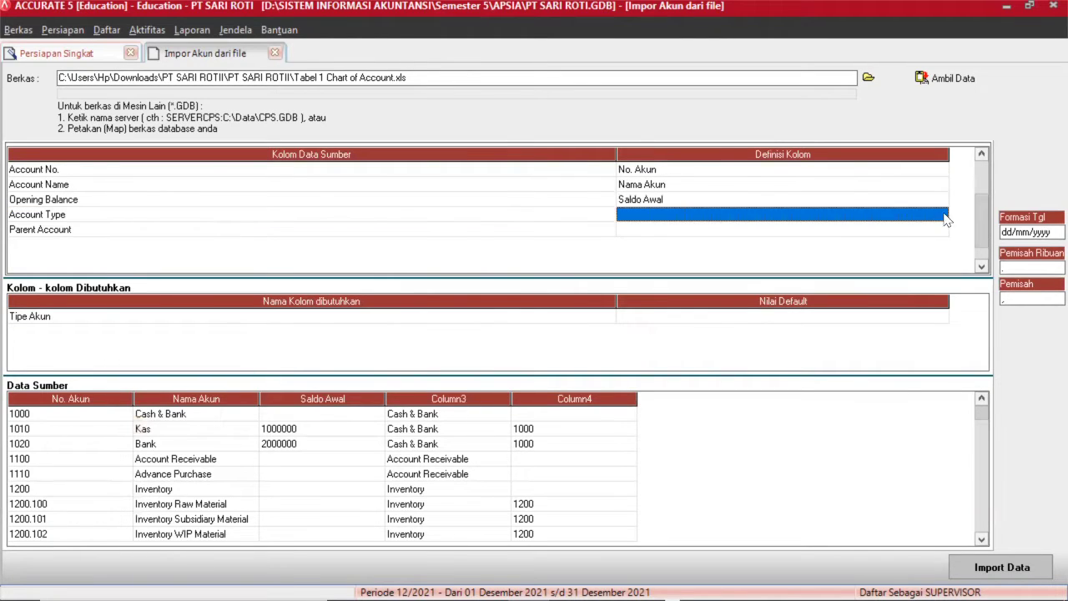
click(931, 214)
click(941, 215)
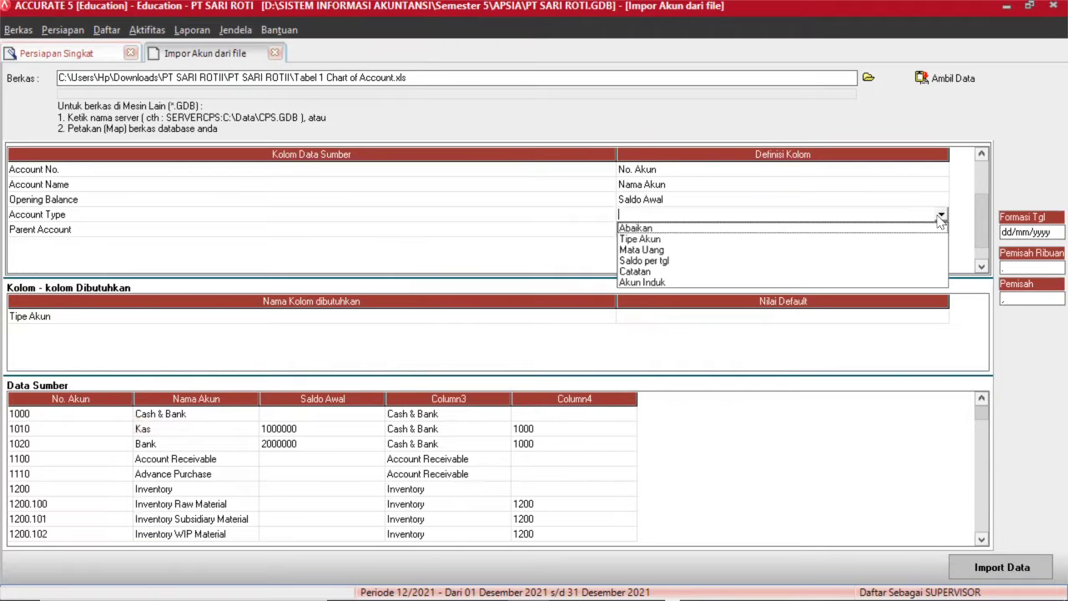
key(Down)
key(Return)
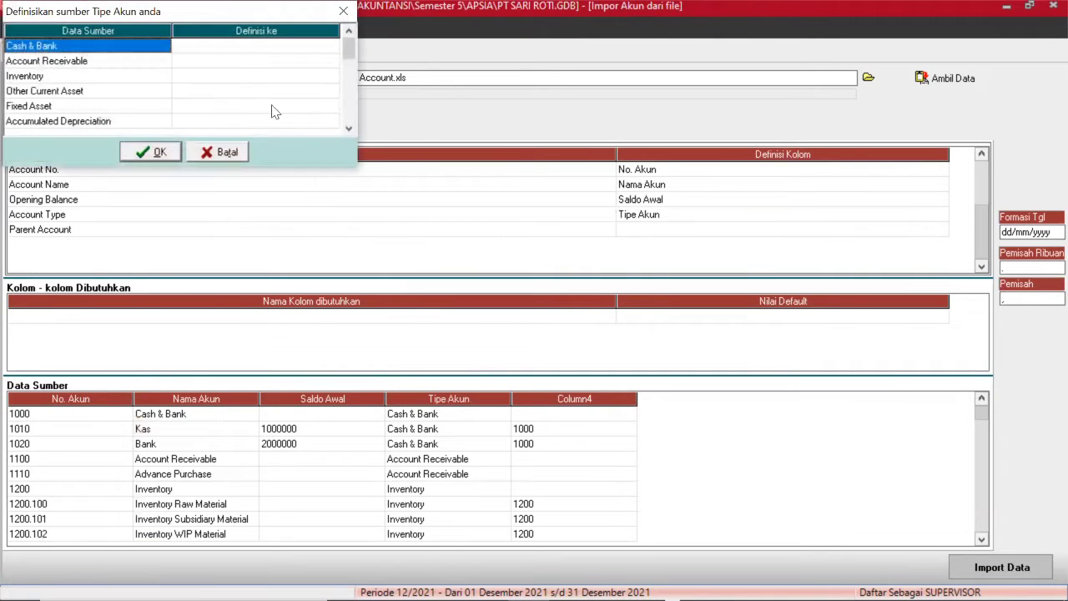
Map Cash & Bank to Kas/Bank and Account Receivable to Akun Piutang.
click(248, 48)
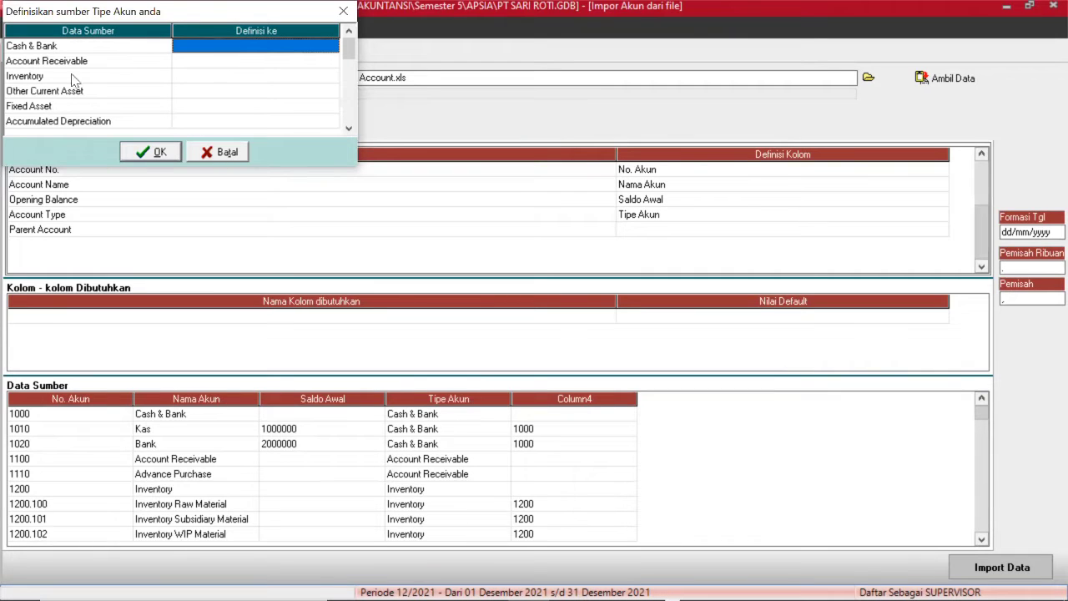
click(237, 50)
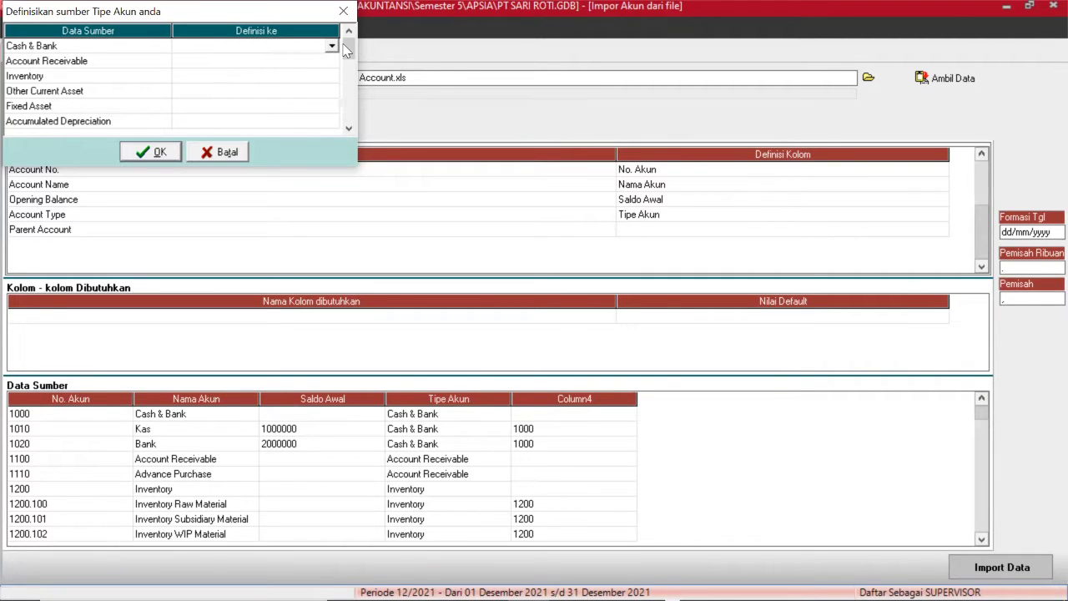
click(333, 47)
click(331, 58)
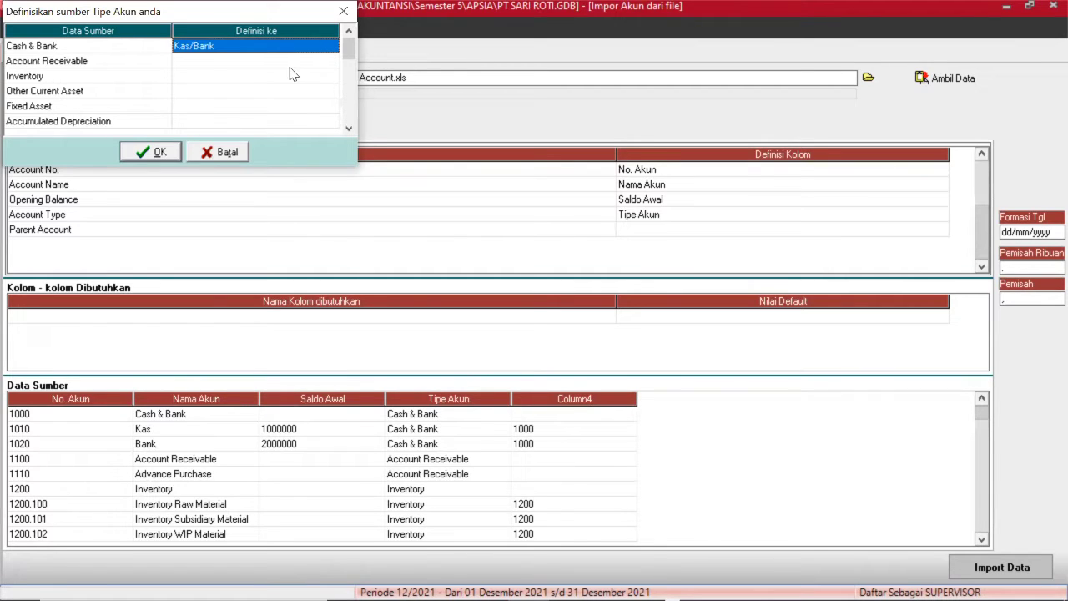
key(Down)
click(330, 63)
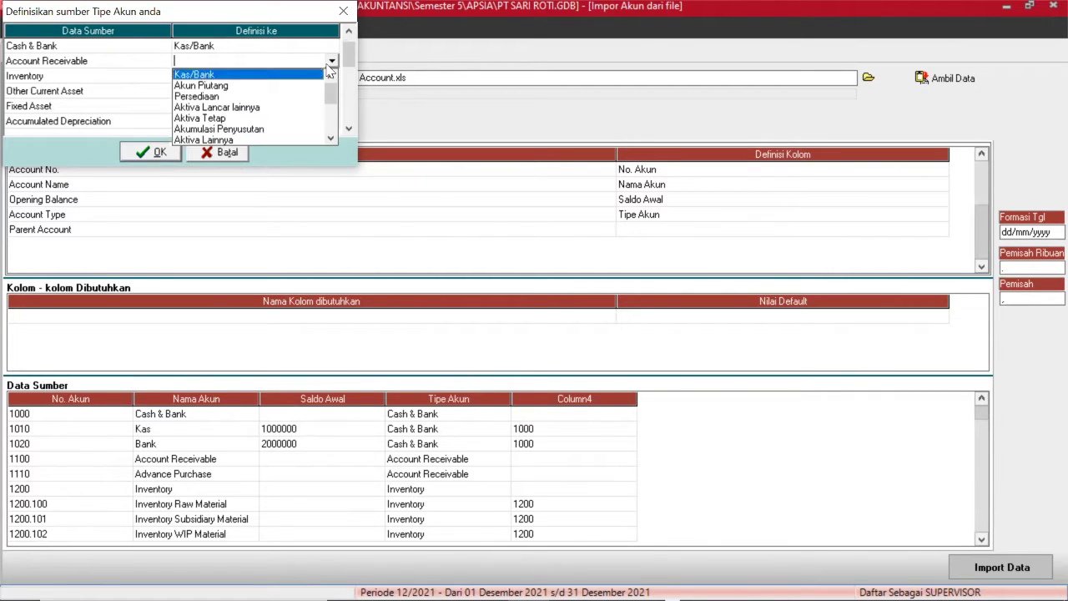
key(Down)
key(Down)
key(Down)
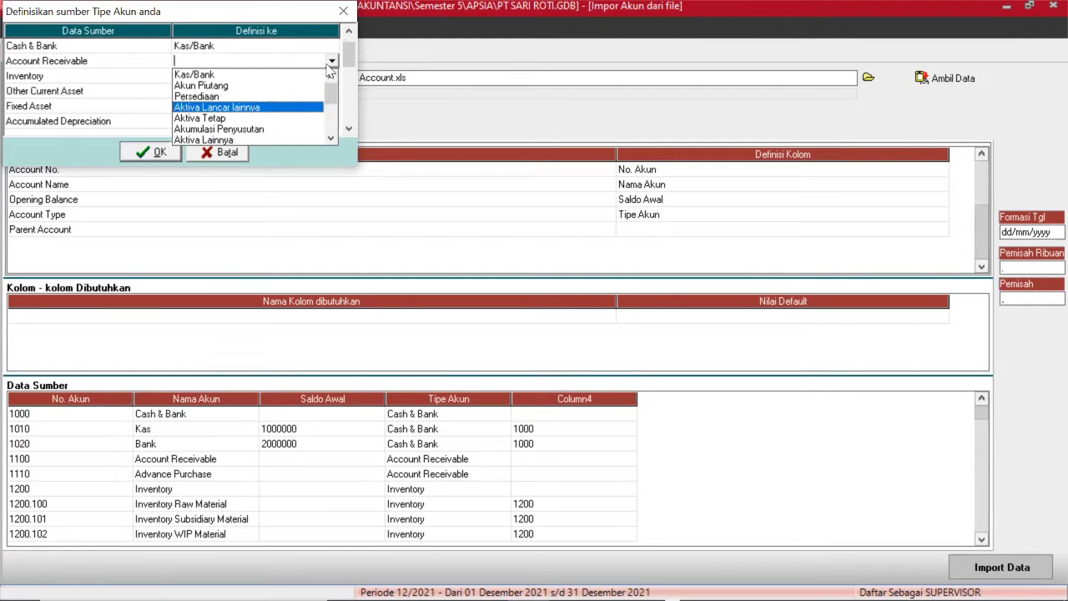
key(Down)
key(Up)
key(Up)
key(Up)
key(Return)
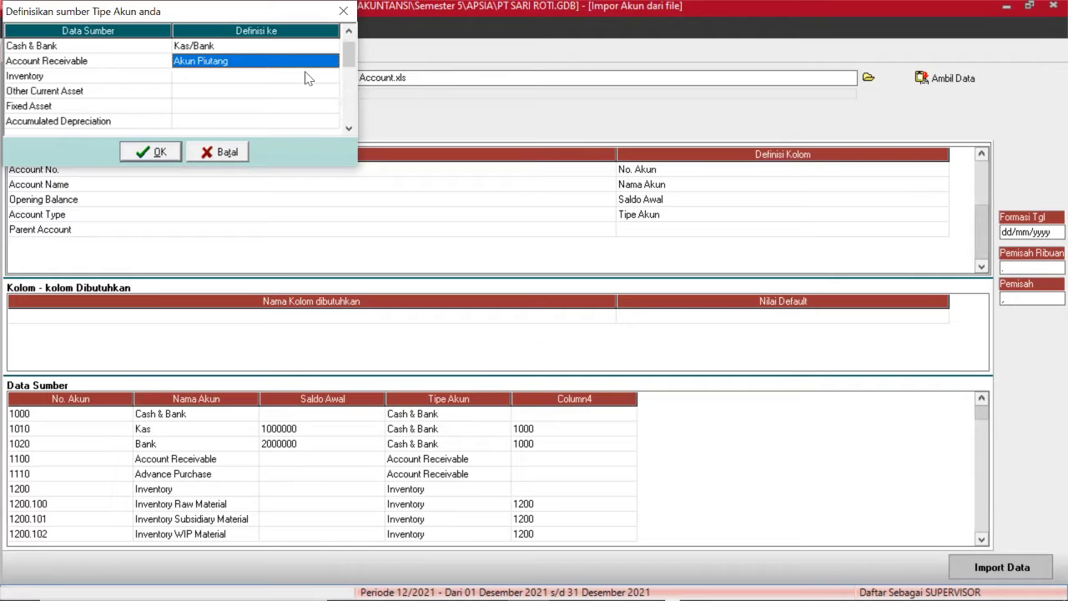
Map Inventory to Persediaan and Other Current Asset to Aktiva Lancar lainnya.
click(305, 78)
click(330, 77)
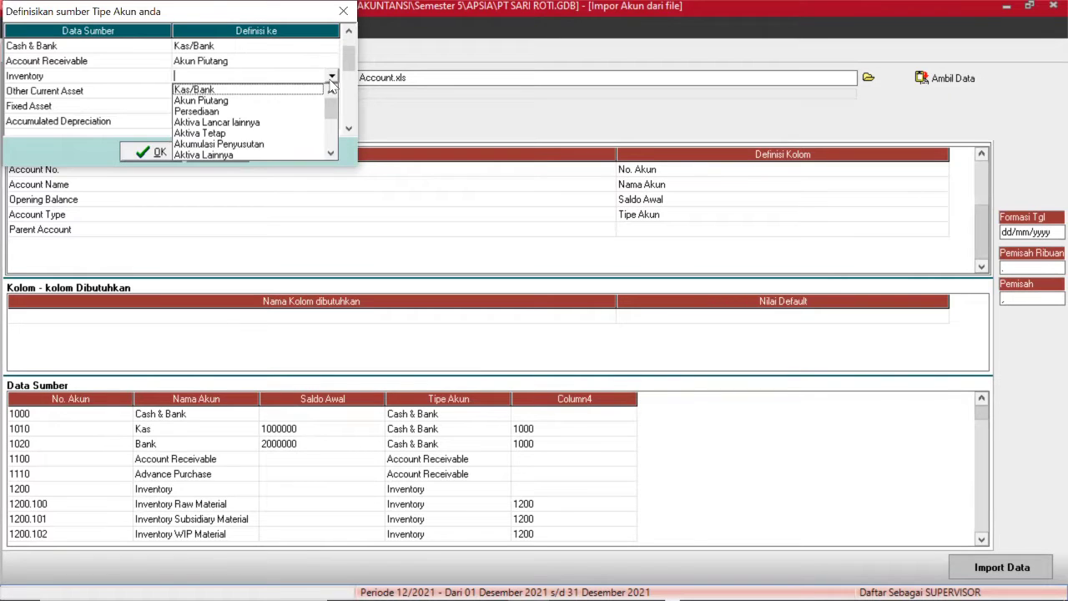
key(Down)
key(Down)
key(Down)
key(Return)
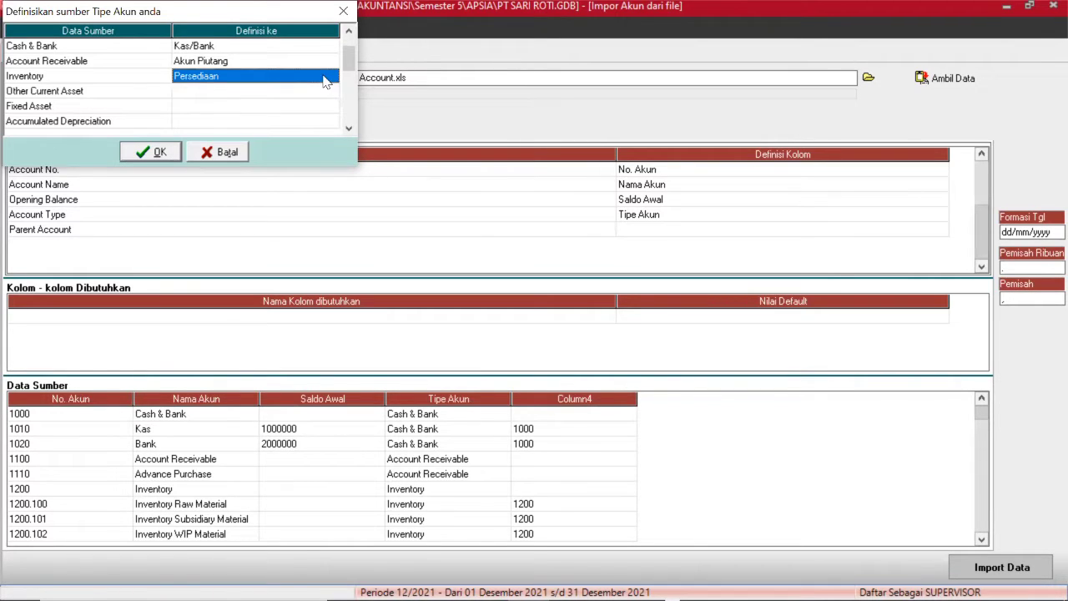
click(305, 90)
click(331, 91)
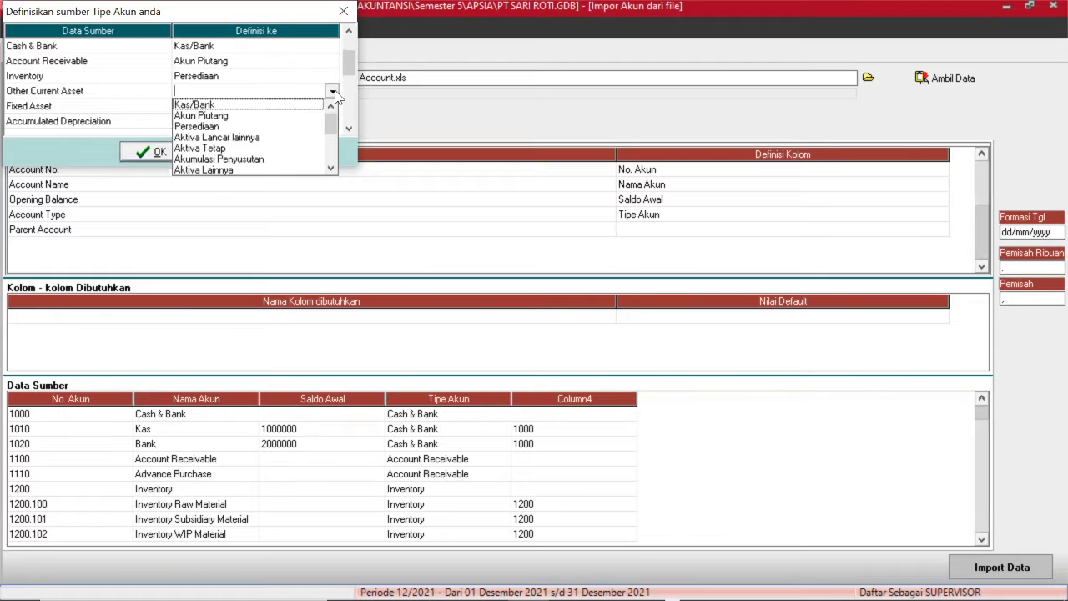
key(Down)
key(Down)
key(Down)
key(Down)
key(Return)
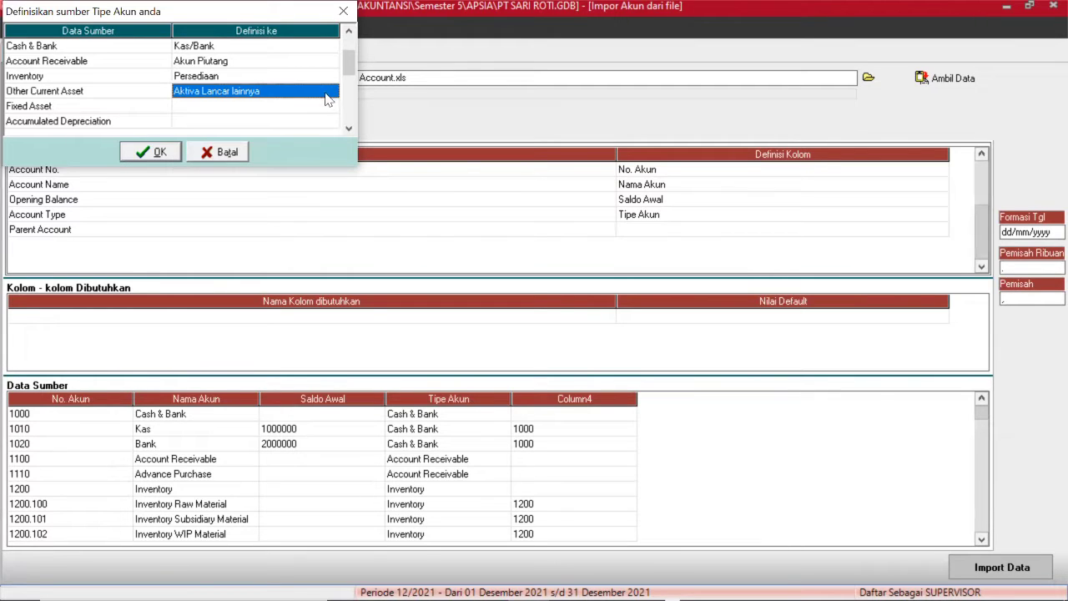
Map Fixed Asset to Aktiva Tetap and Accumulated Depreciation to Akumulasi Penyusutan.
click(297, 105)
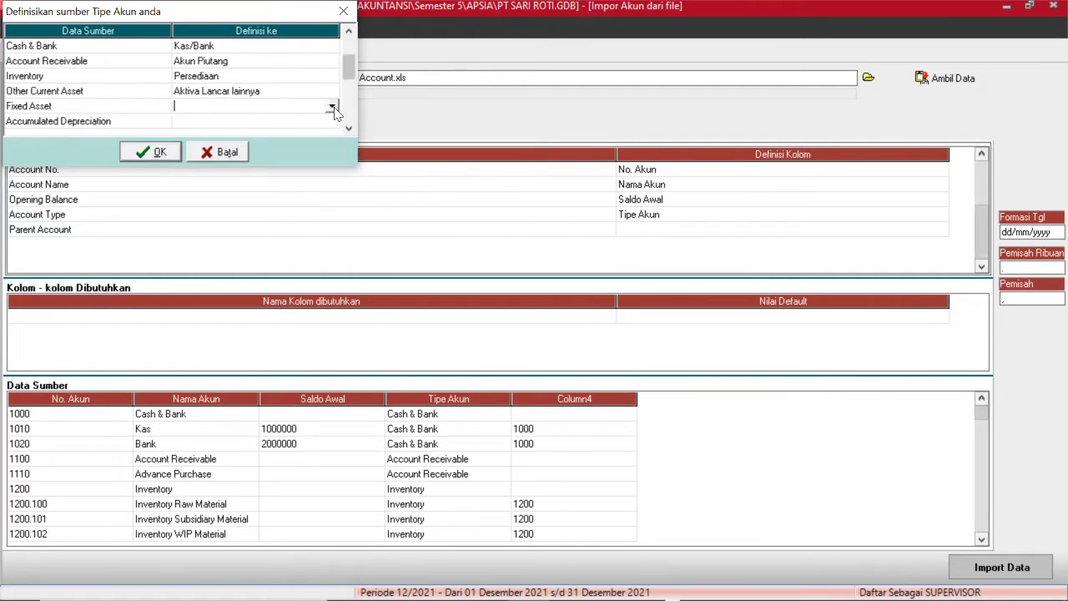
click(334, 112)
key(Down)
key(Down)
key(Down)
key(Down)
key(Down)
key(Return)
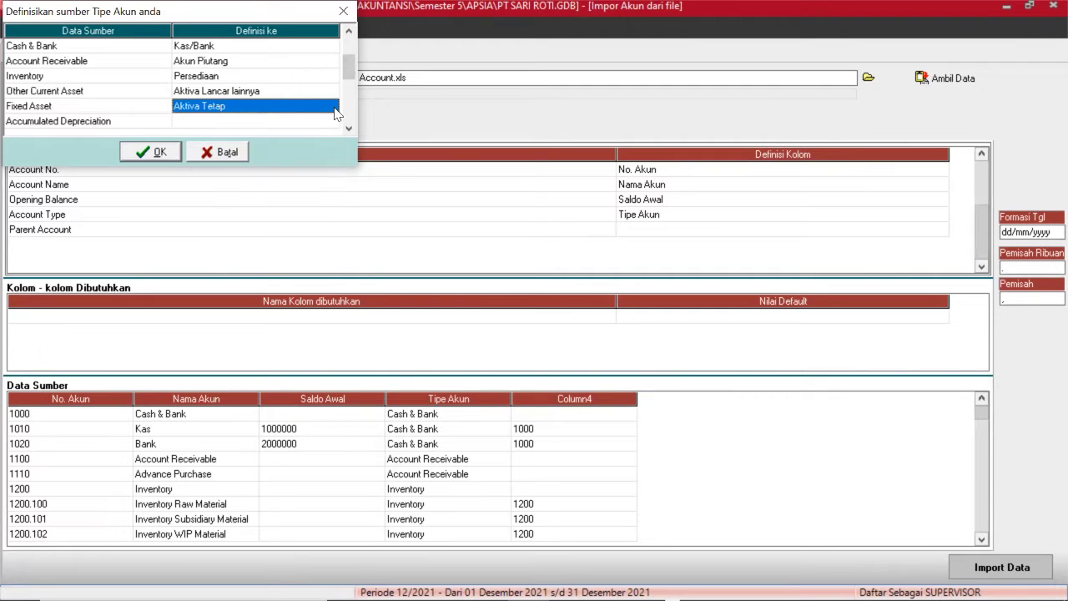
click(306, 121)
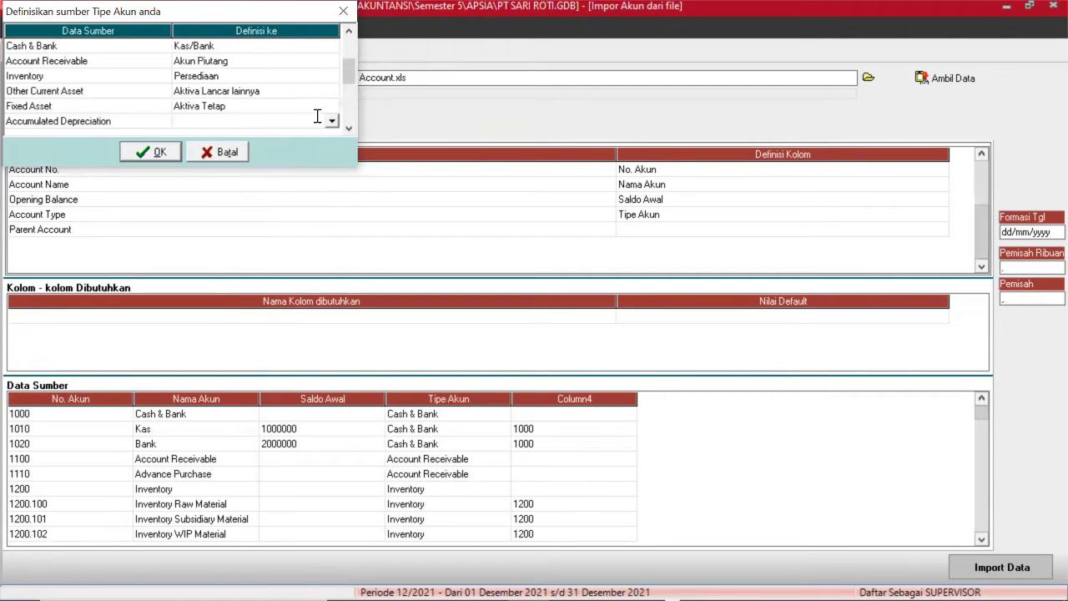
click(332, 121)
key(Down)
key(Down)
key(Down)
key(Down)
key(Down)
key(Down)
key(Return)
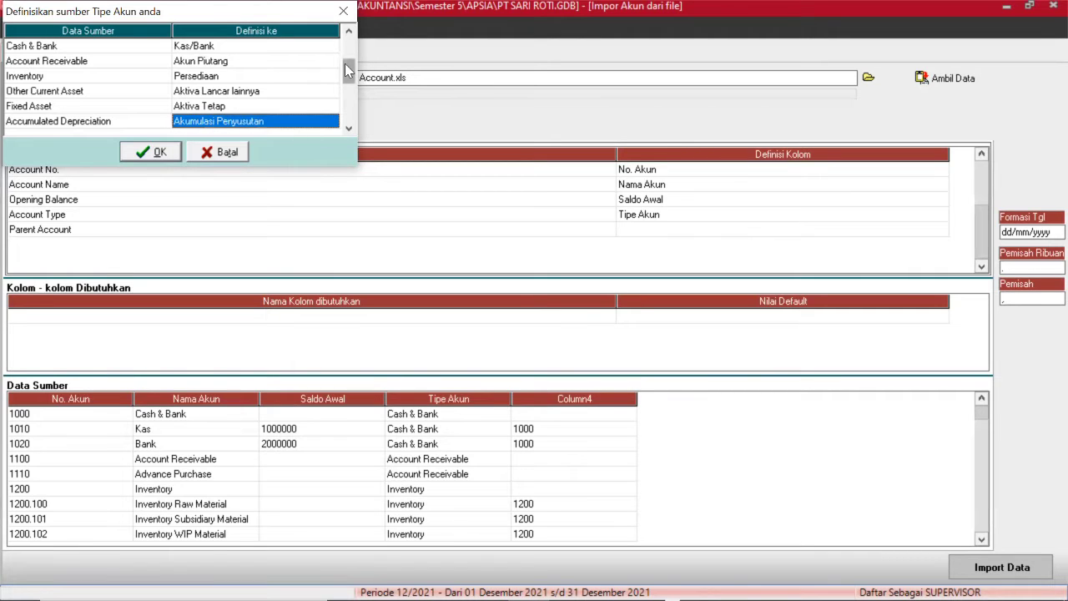
drag(349, 71, 348, 84)
click(281, 65)
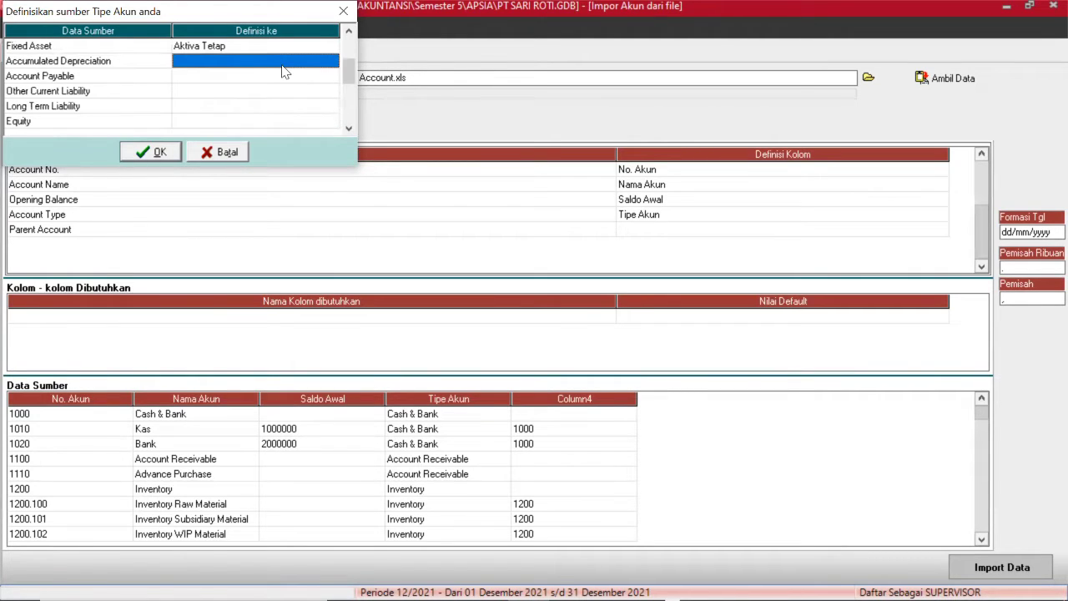
Map Accumulated Depreciation to Akumulasi Penyusutan and Account Payable to Akun Hutang.
click(285, 67)
click(333, 64)
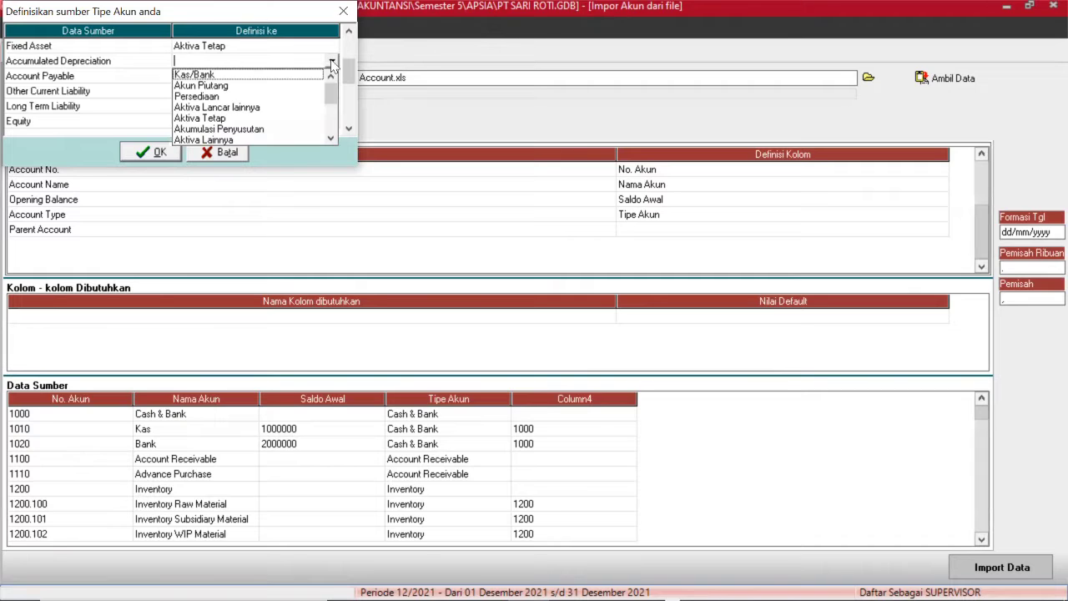
key(Down)
key(Down)
key(Down)
key(Down)
key(Down)
key(Down)
key(Up)
key(Return)
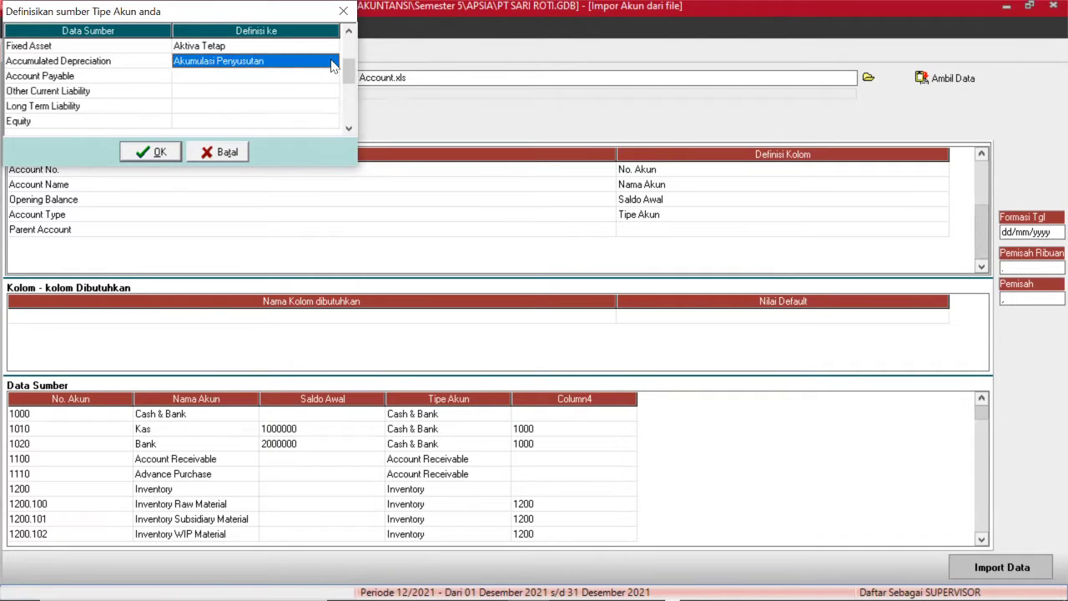
click(287, 78)
click(285, 81)
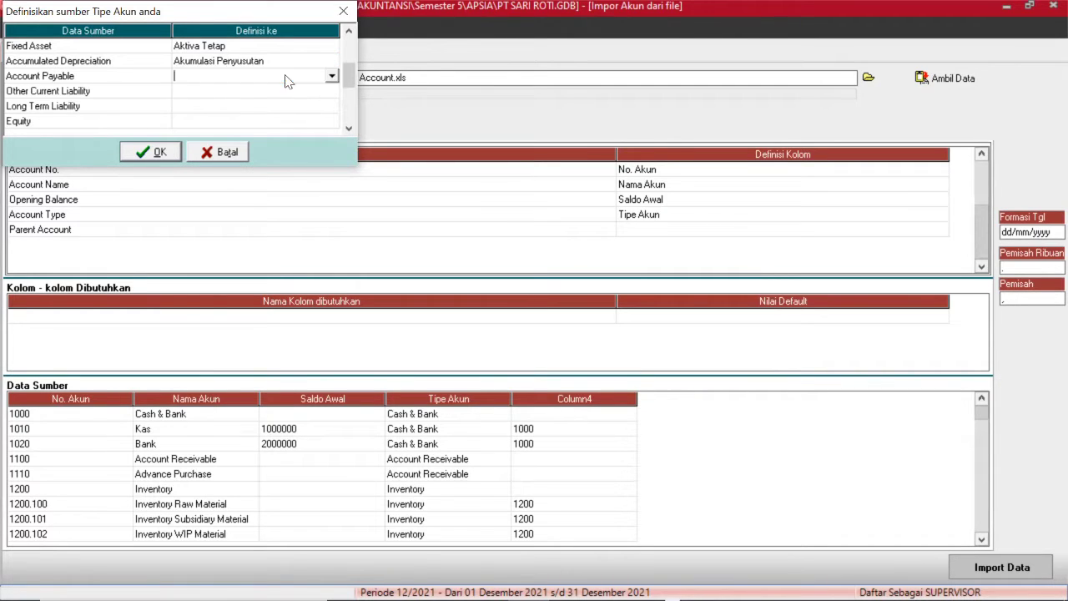
click(332, 78)
key(Down)
key(Down)
key(Down)
key(Down)
key(Down)
key(Down)
key(Down)
key(Down)
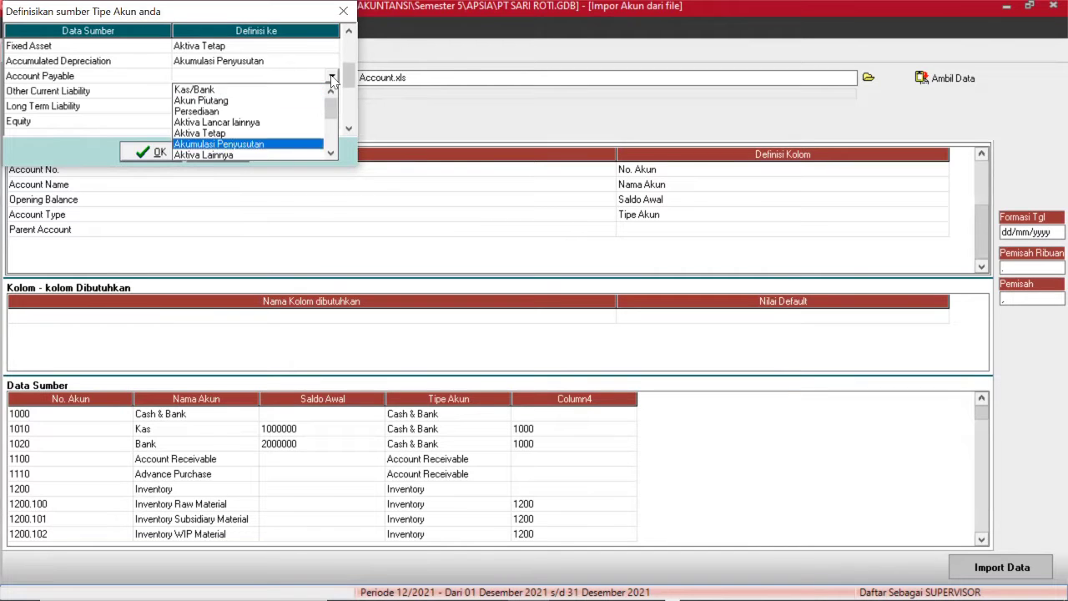
key(Up)
key(Return)
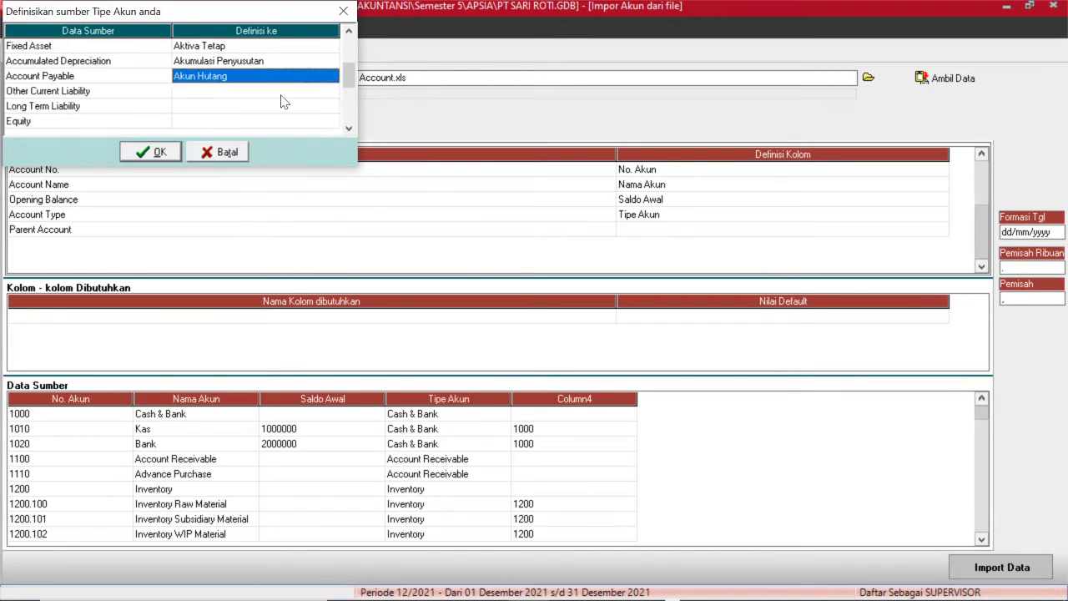
Map Other Current Liability to Hutang lancar lainnya and Long Term Liability to Hutang Jangka Panjang.
click(271, 92)
click(272, 92)
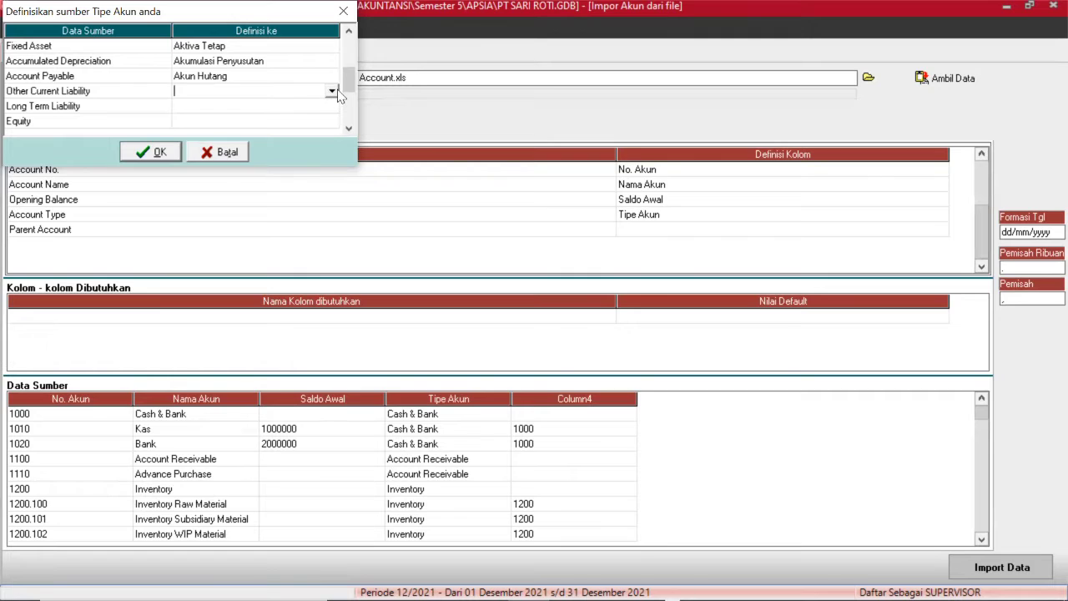
click(335, 93)
key(Down)
key(Down)
key(Down)
key(Down)
key(Down)
key(Down)
key(Down)
key(Down)
key(Down)
key(Down)
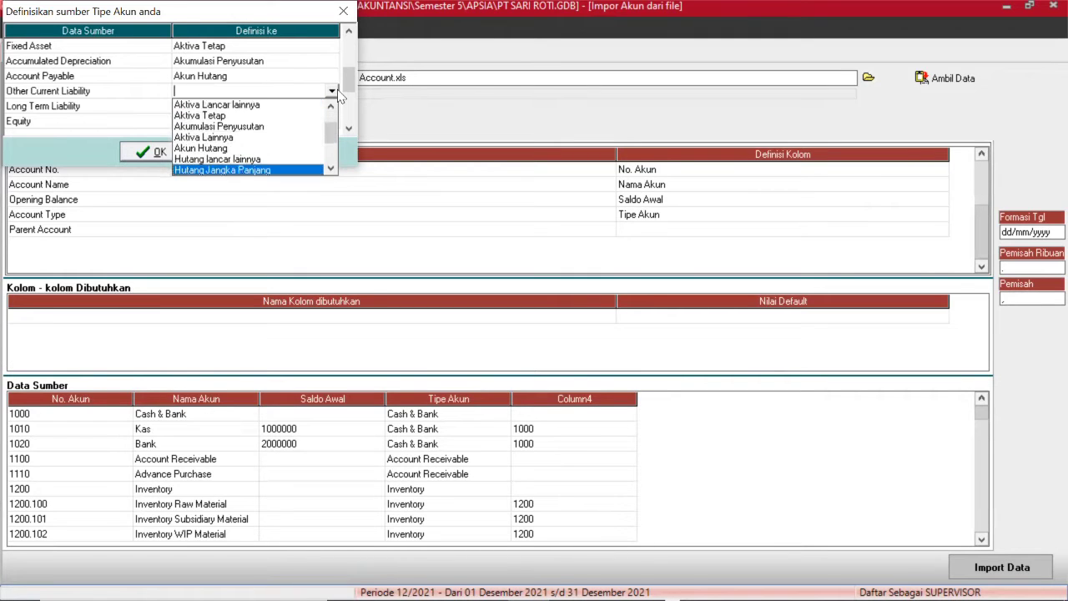
key(Up)
key(Return)
click(291, 109)
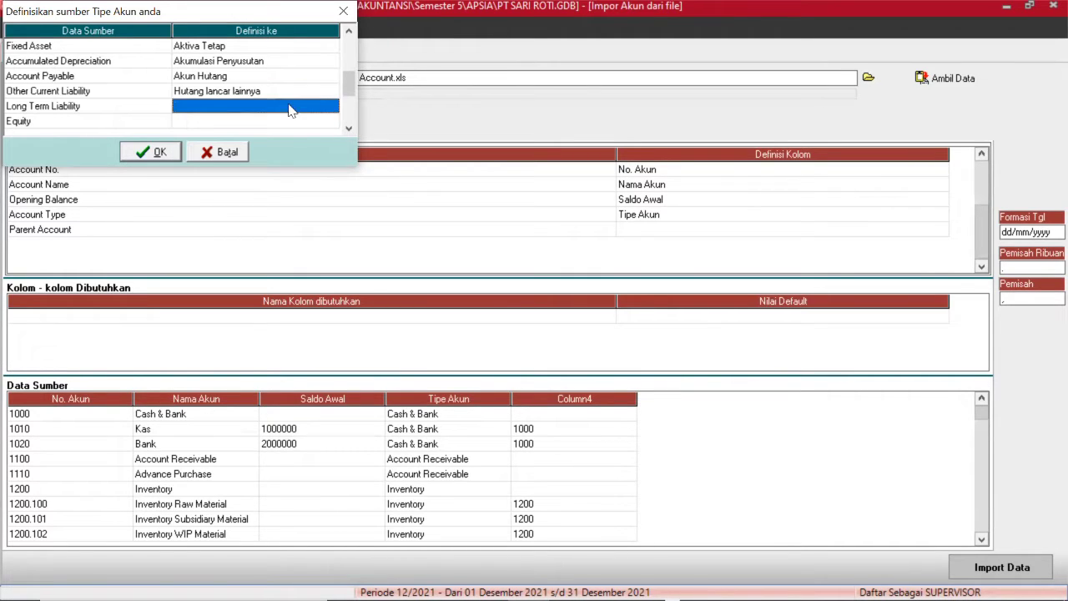
click(291, 110)
click(332, 106)
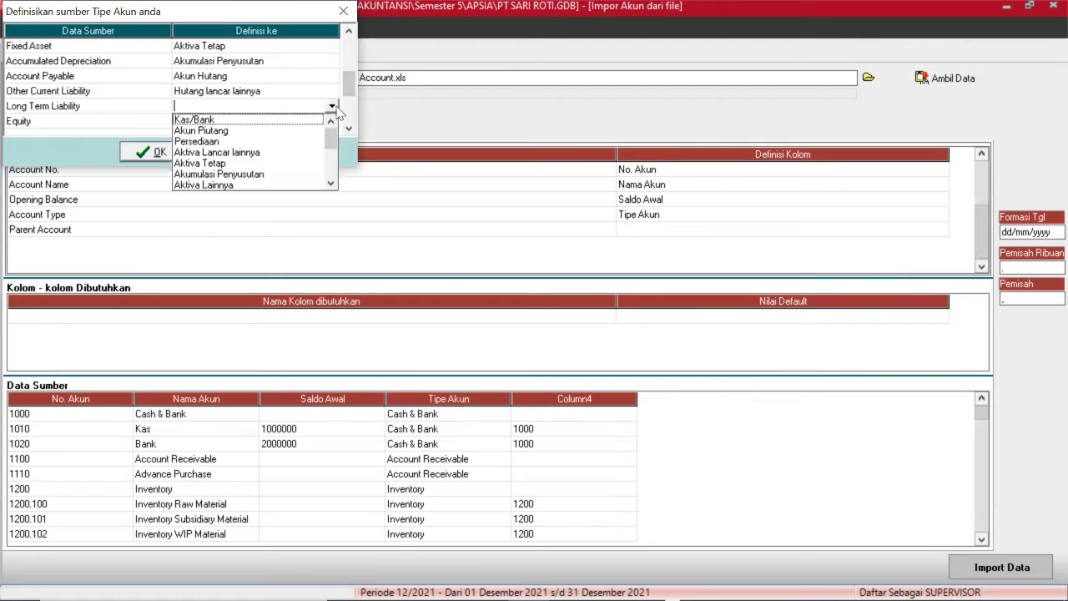
key(Down)
key(Down)
key(Down)
key(Down)
key(Down)
key(Down)
key(Down)
key(Down)
key(Down)
key(Down)
key(Down)
key(Down)
key(Down)
key(Down)
key(Down)
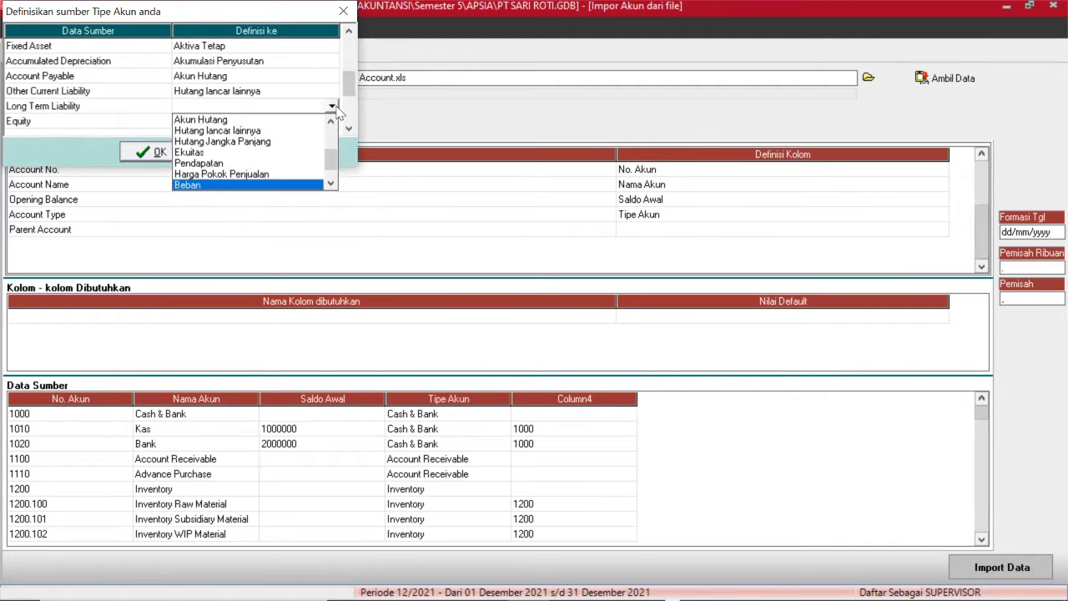
key(Up)
key(Up)
key(Up)
key(Up)
key(Up)
key(Up)
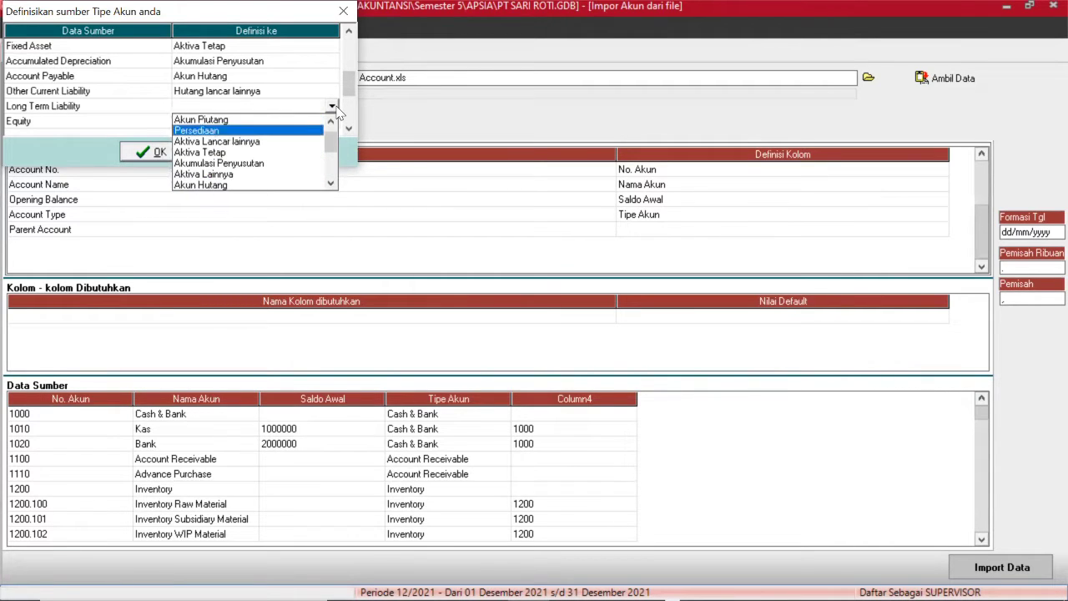
key(Down)
key(Return)
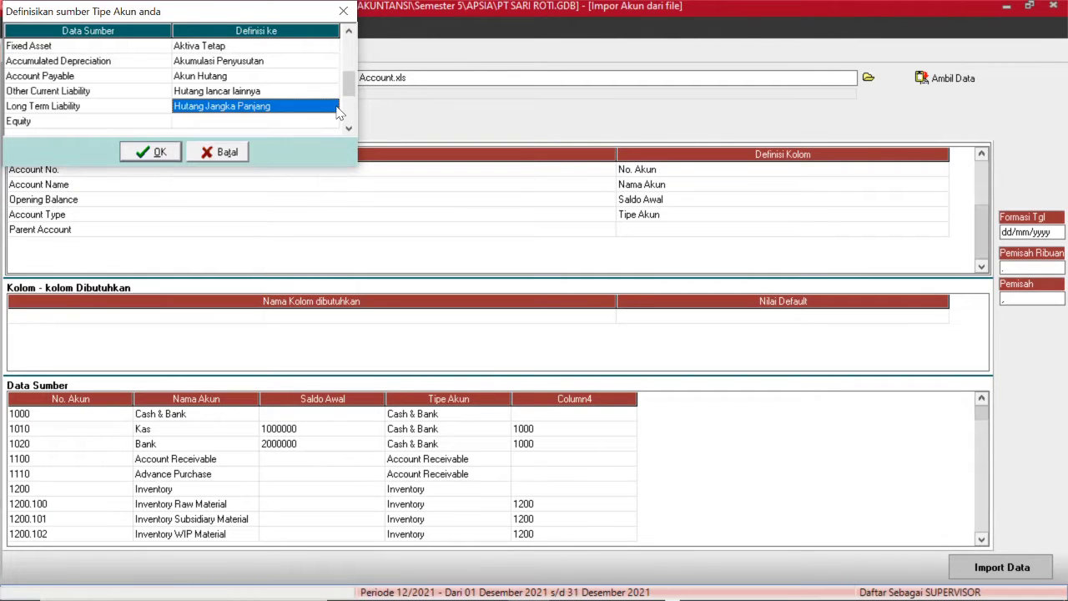
Map Equity to Ekuitas, correcting the mistaken Pendapatan selection.
click(300, 122)
click(298, 121)
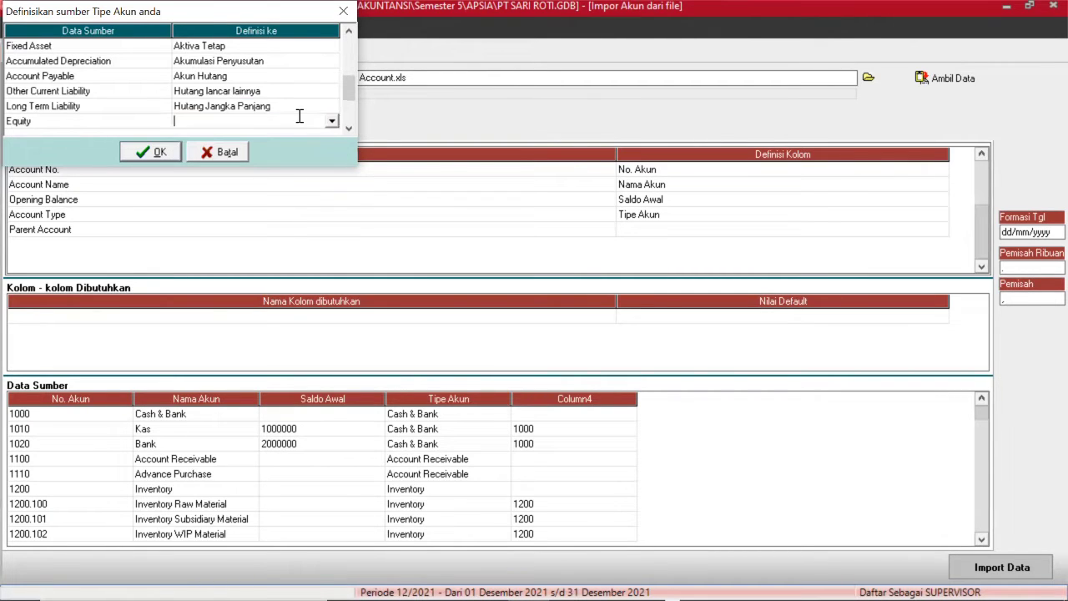
click(331, 121)
key(Down)
key(Down)
key(Down)
key(Down)
key(Down)
key(Down)
key(Down)
key(Down)
key(Down)
key(Down)
key(Down)
key(Down)
key(Down)
key(Down)
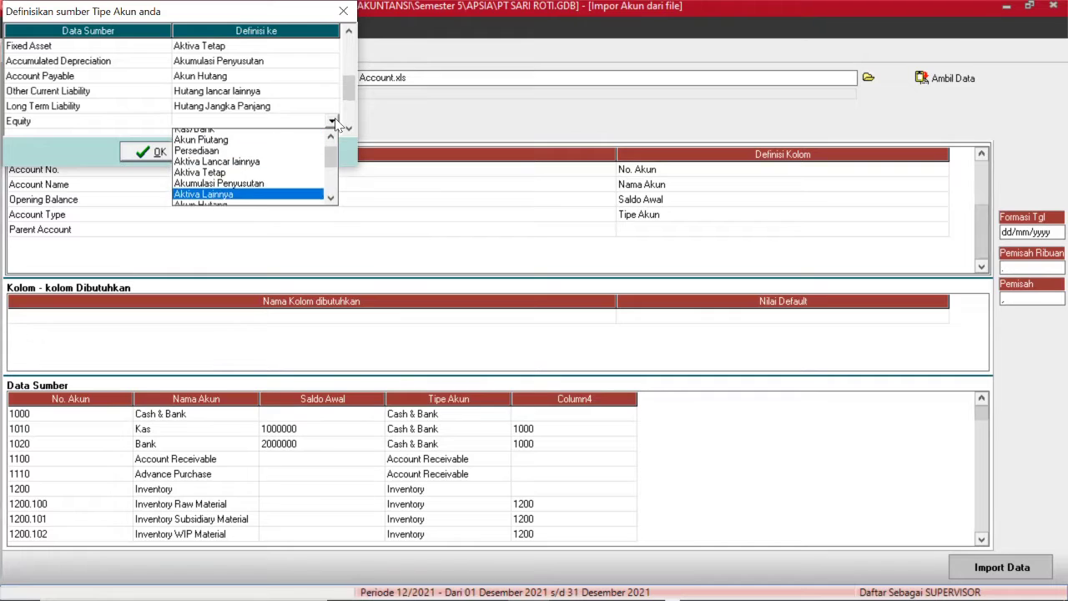
key(Up)
key(Up)
key(Up)
key(Return)
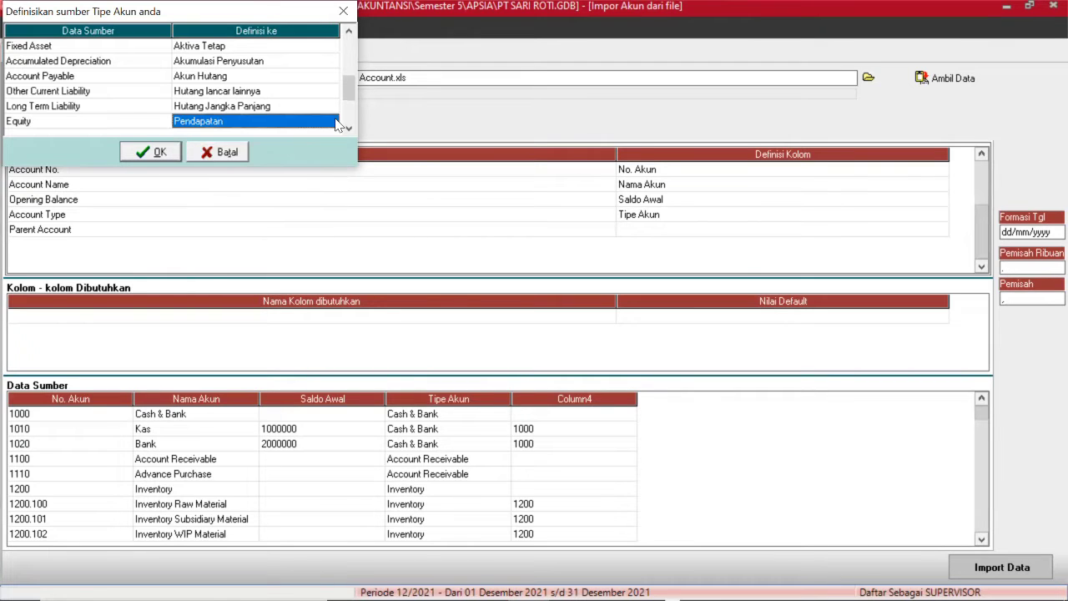
click(336, 123)
click(336, 123)
key(Up)
key(Return)
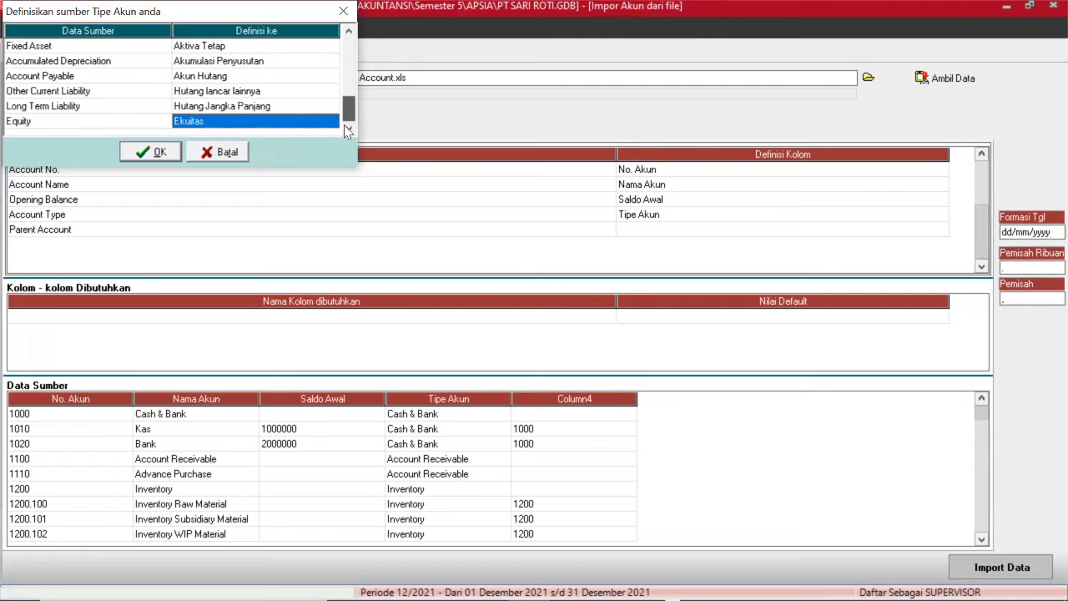
click(344, 122)
click(281, 65)
click(281, 65)
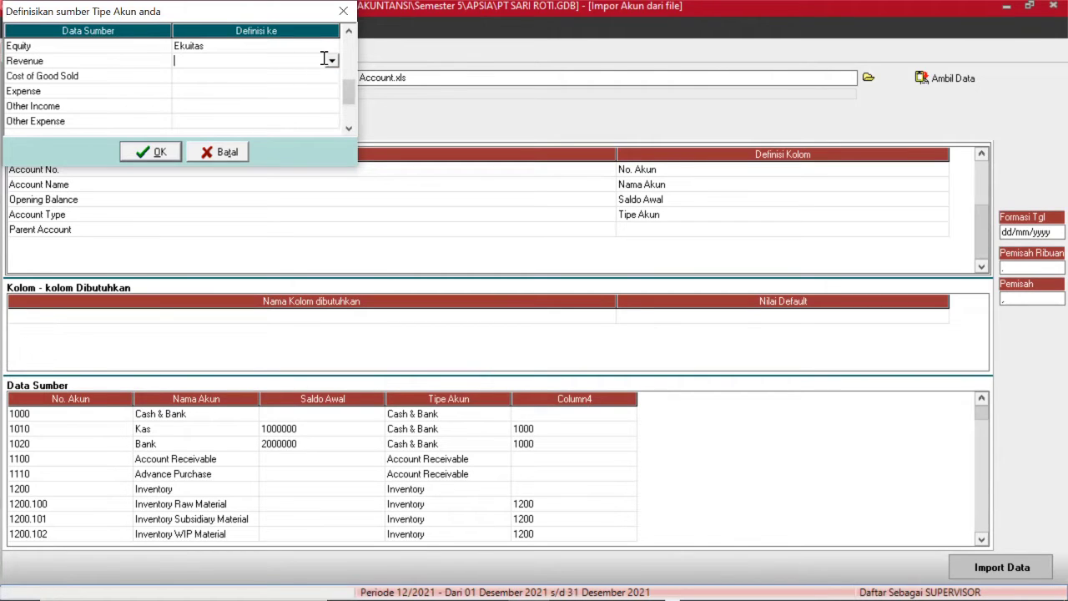
Map Revenue to Pendapatan and Cost of Good Sold to Harga Pokok Penjualan.
click(332, 60)
key(Down)
key(Down)
key(Down)
key(Down)
key(Down)
key(Down)
key(Down)
key(Down)
key(Down)
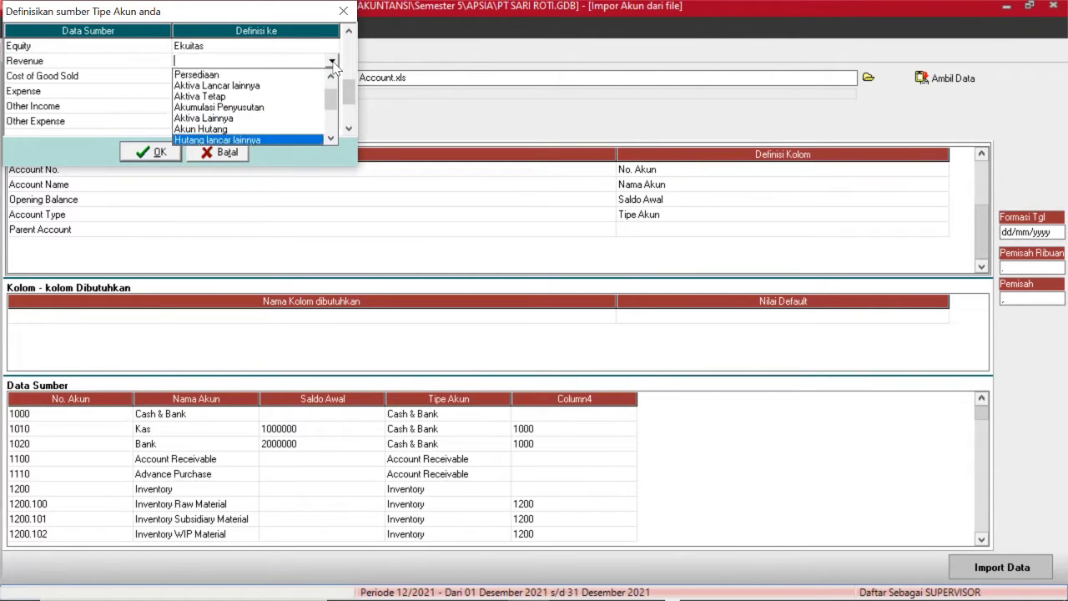
key(Down)
key(Down)
key(Down)
key(Return)
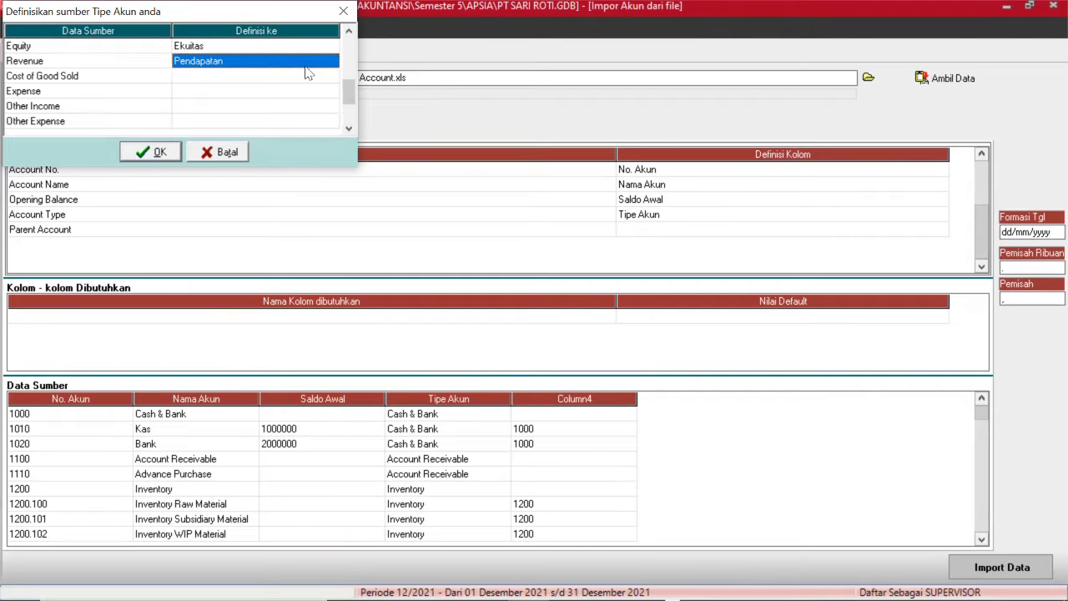
click(285, 75)
click(284, 73)
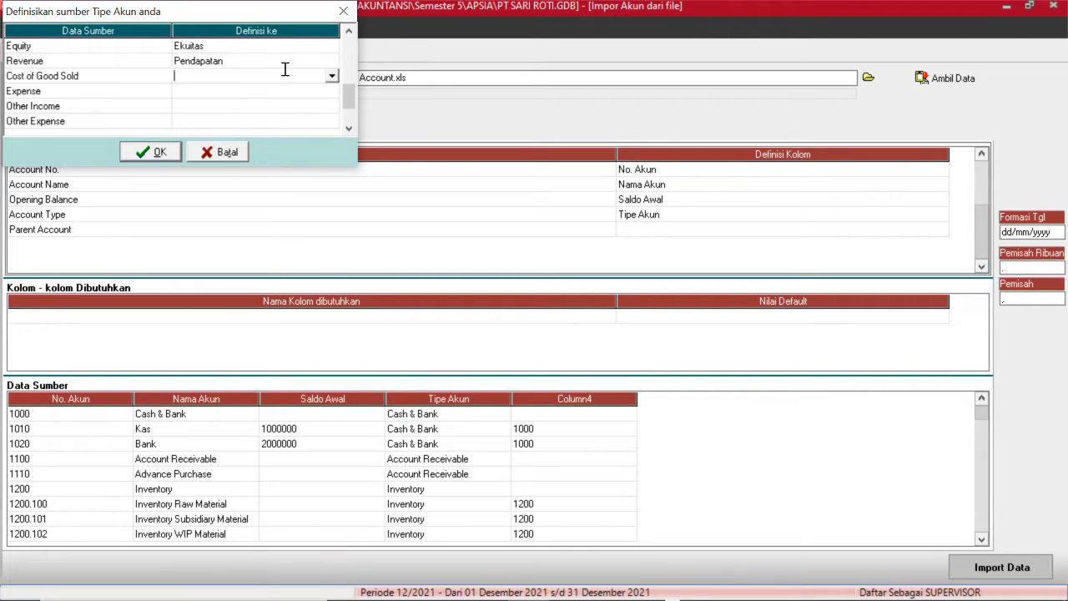
click(332, 76)
key(Down)
key(Down)
key(Down)
key(Down)
key(Down)
key(Down)
key(Down)
key(Down)
key(Down)
key(Down)
key(Down)
key(Down)
key(Down)
key(Down)
key(Down)
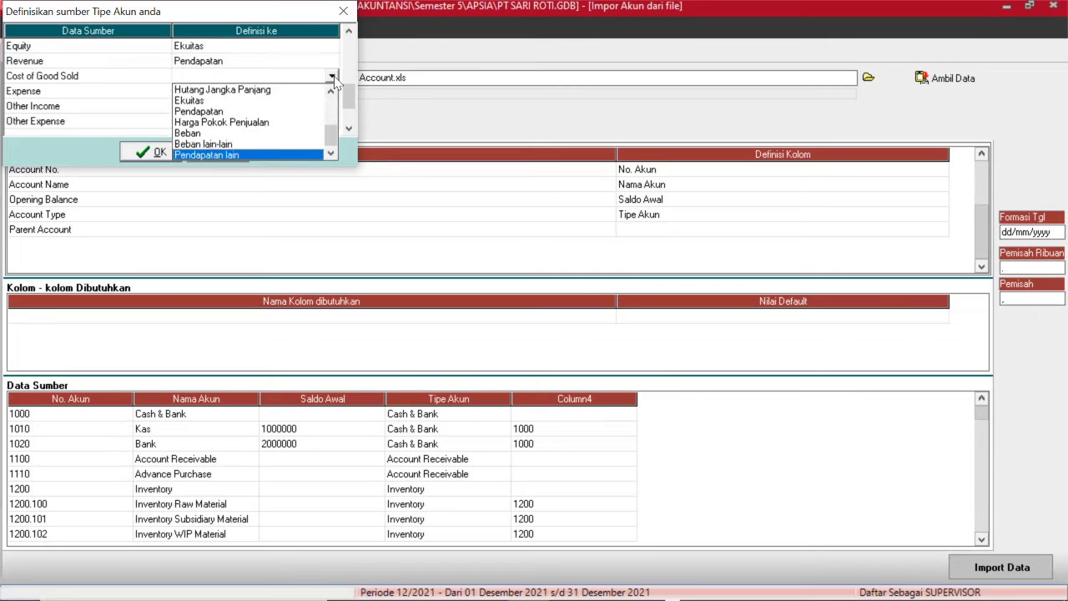
key(Up)
key(Up)
key(Up)
key(Up)
key(Down)
key(Return)
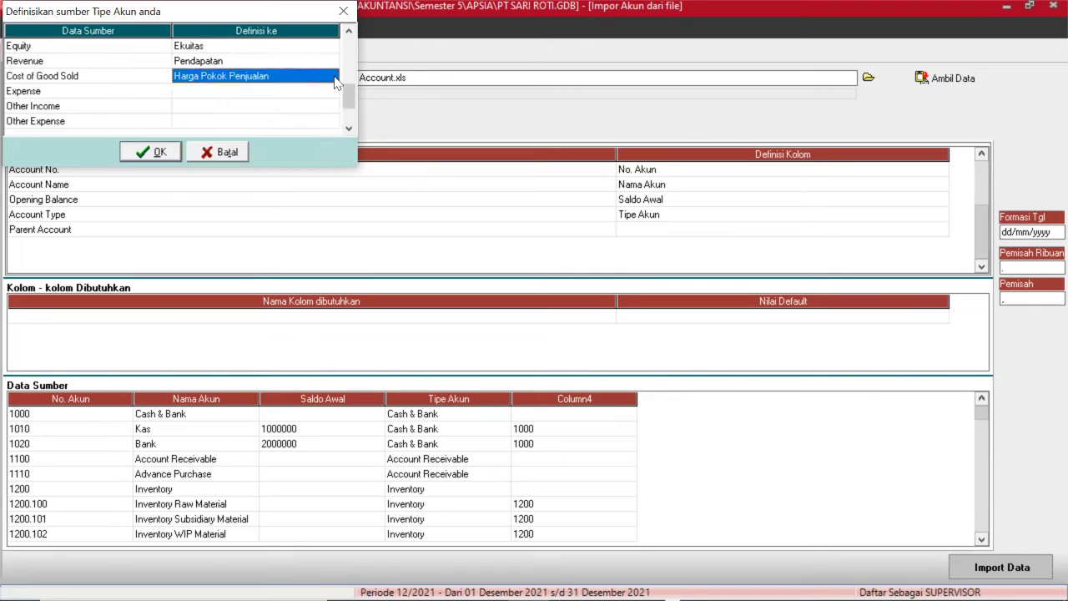
Map Expense to Beban and Other Income to Pendapatan lain.
click(305, 91)
click(305, 91)
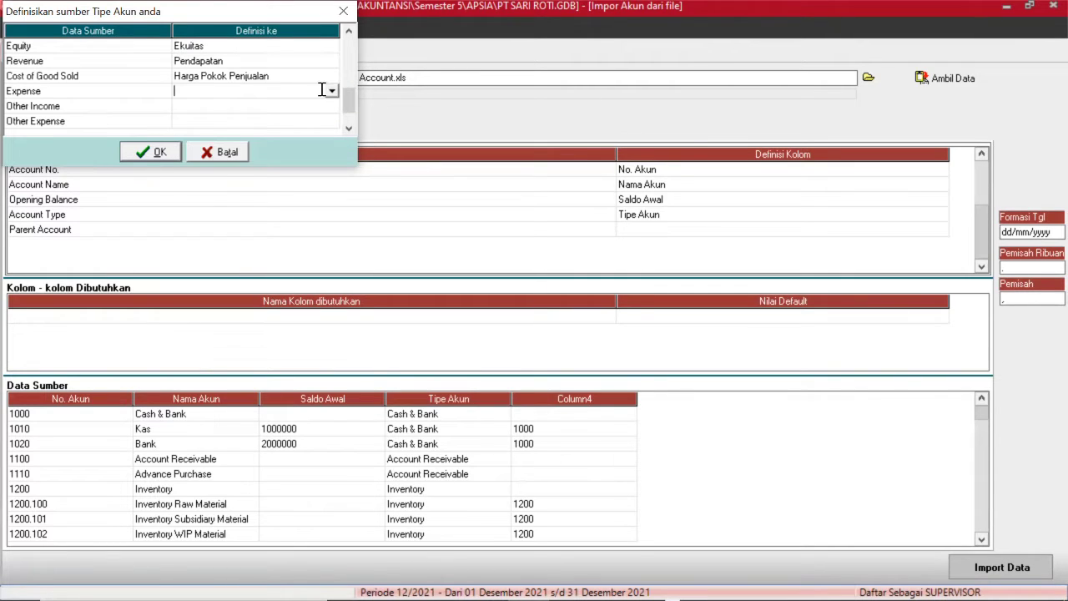
click(332, 91)
key(Down)
key(Down)
key(Down)
key(Down)
key(Down)
key(Down)
key(Down)
key(Down)
key(Down)
key(Down)
key(Down)
key(Down)
key(Down)
key(Down)
key(Down)
key(Down)
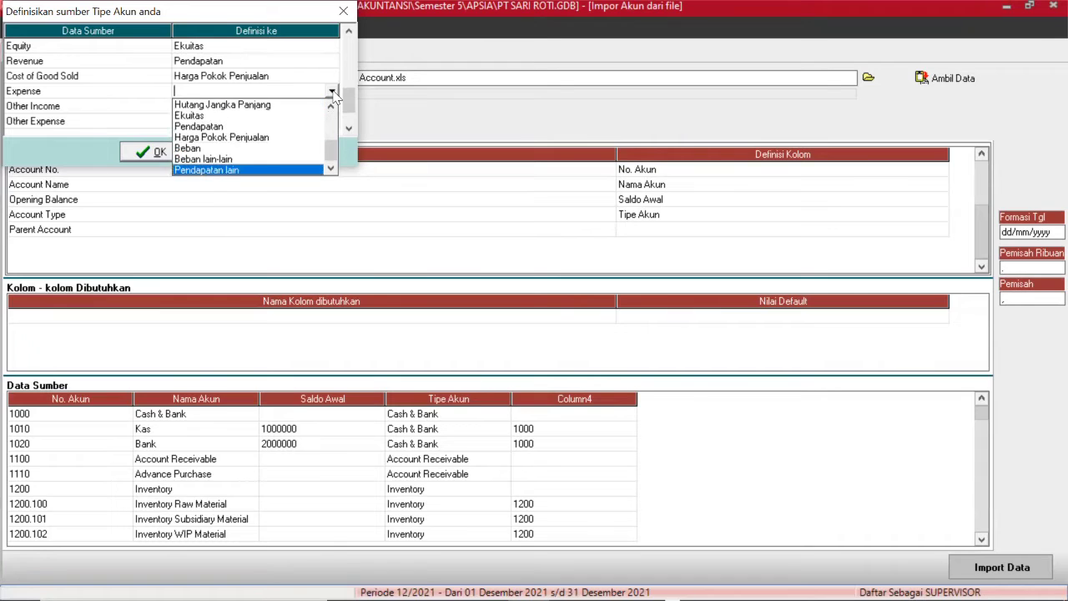
key(Up)
key(Up)
key(Return)
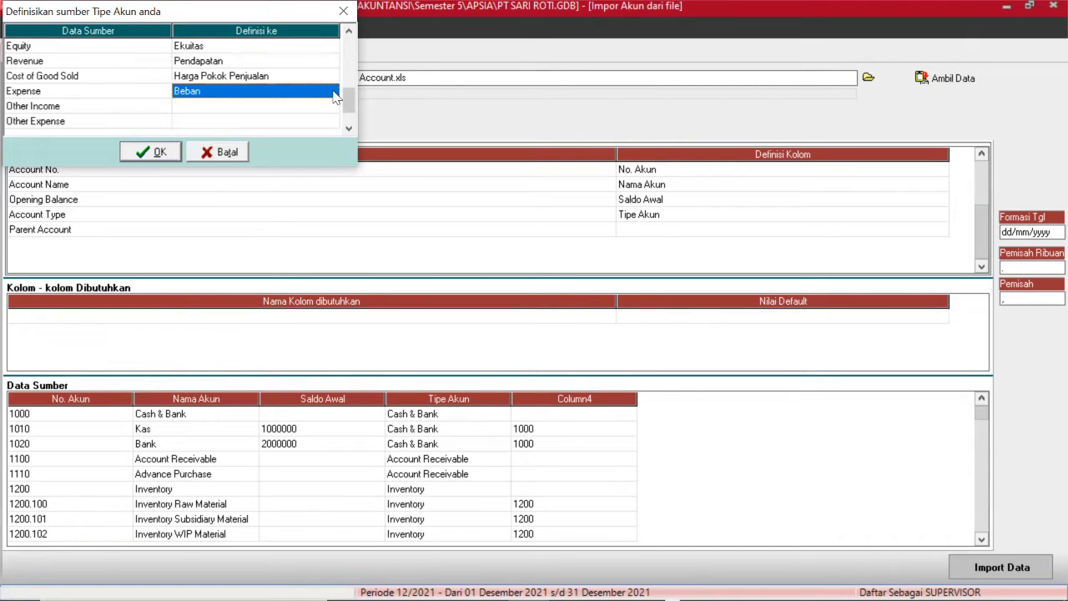
click(302, 106)
click(302, 106)
click(331, 106)
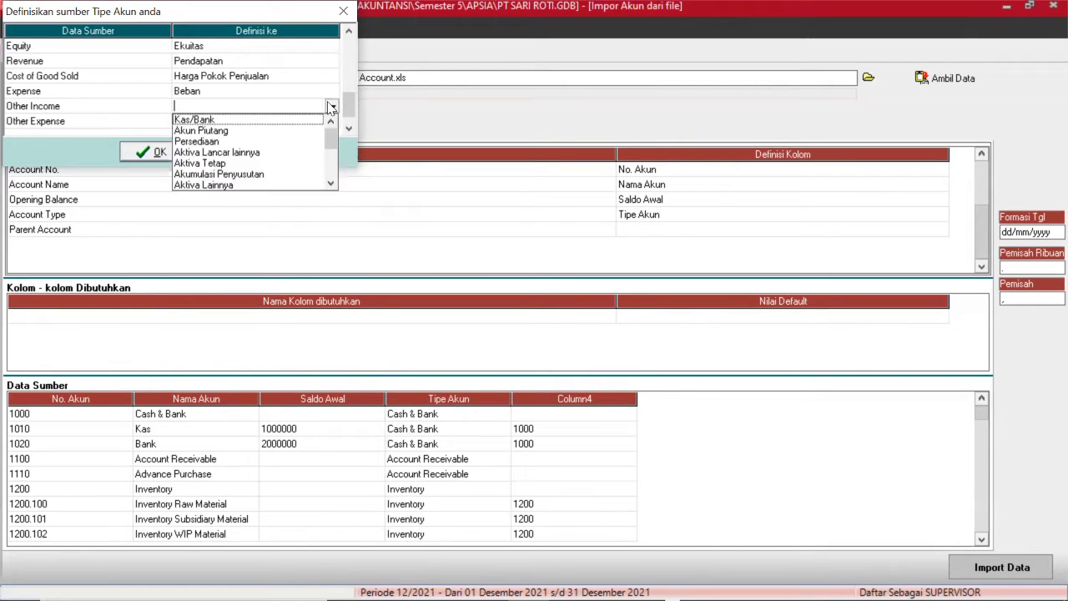
key(Down)
key(Down)
key(Down)
key(Down)
key(Down)
key(Down)
key(Down)
key(Down)
key(Down)
key(Down)
key(Down)
key(Down)
key(Down)
key(Down)
key(Down)
key(Down)
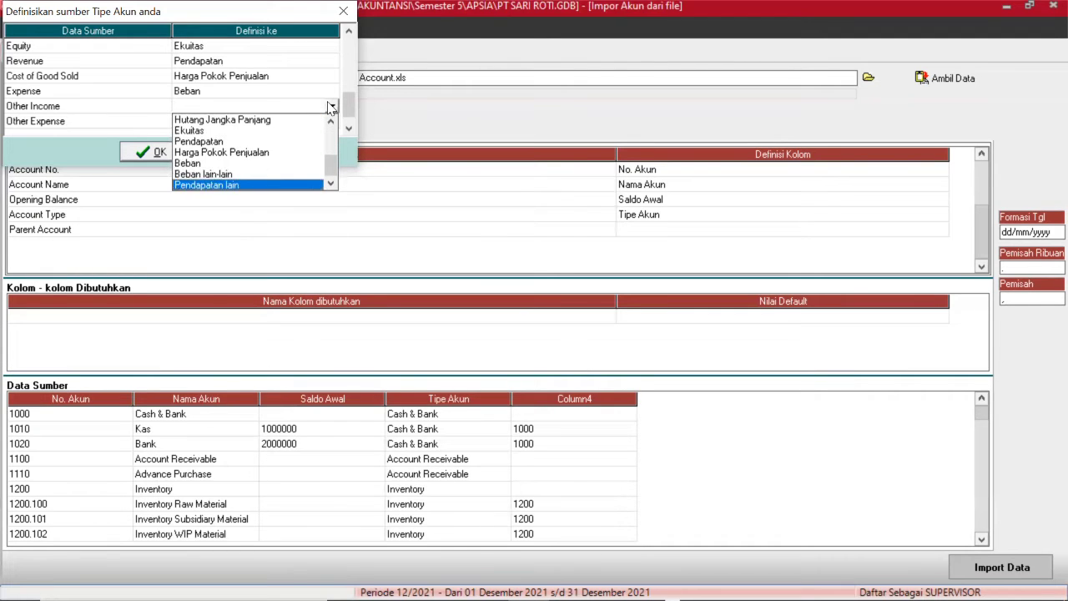
key(Up)
key(Down)
key(Return)
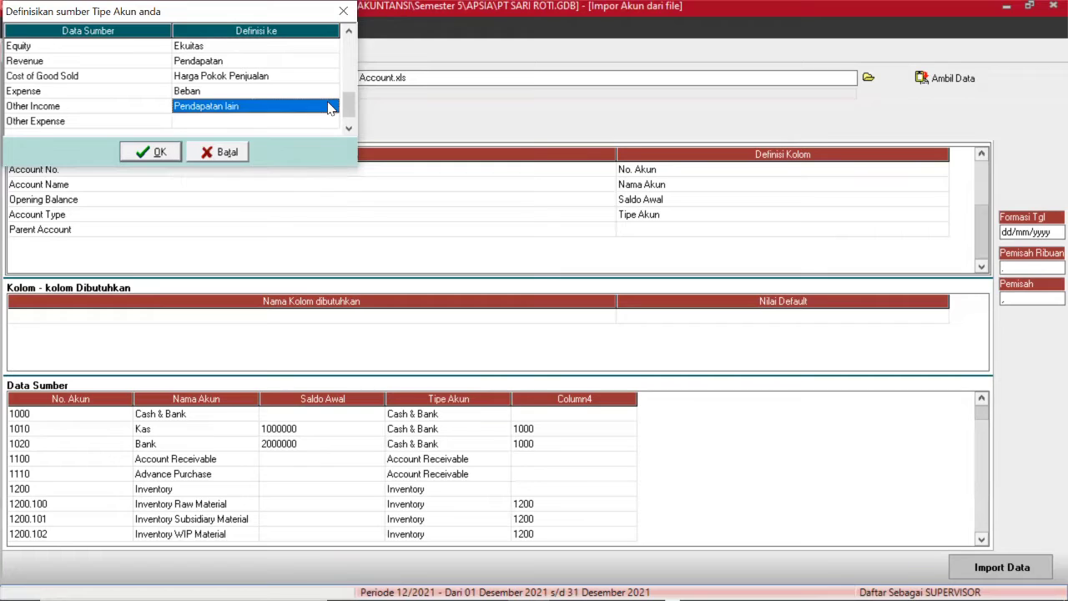
Map Other Expense to Beban lain-lain and confirm the account type mapping.
click(290, 125)
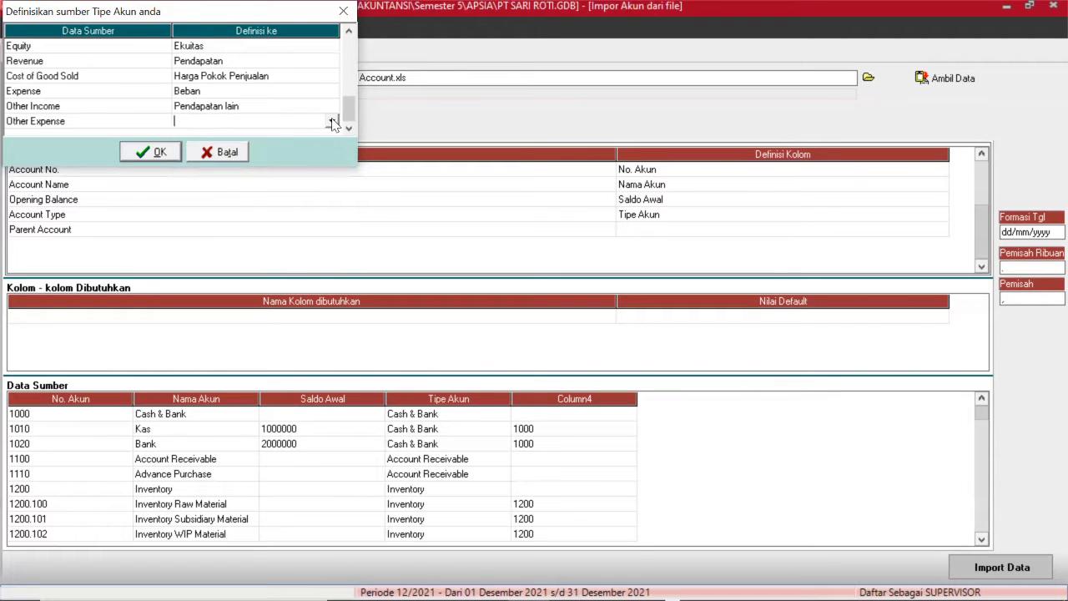
click(332, 121)
key(Down)
key(Down)
key(Down)
key(Down)
key(Down)
key(Down)
key(Down)
key(Down)
key(Down)
key(Down)
key(Down)
key(Down)
key(Down)
key(Down)
key(Down)
key(Down)
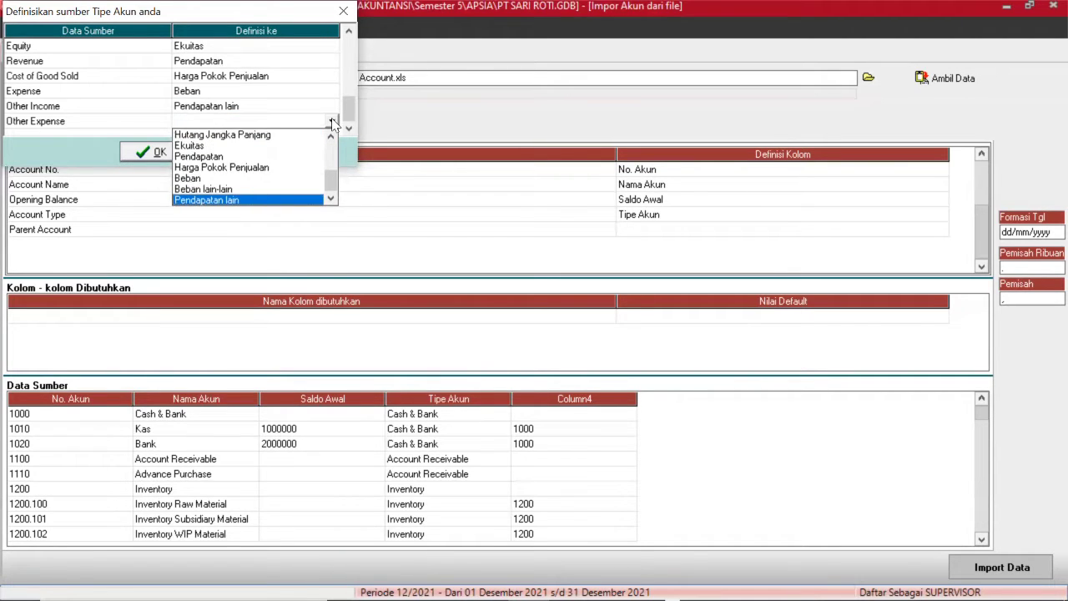
key(Up)
key(Return)
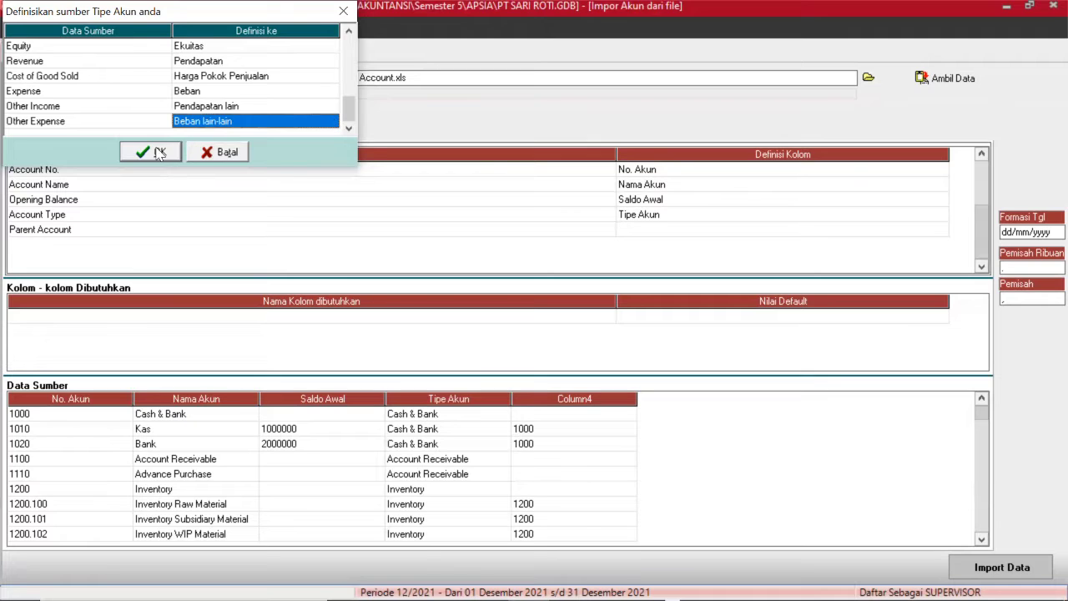
click(157, 152)
Map the Parent Account column to Akun Induk.
click(675, 233)
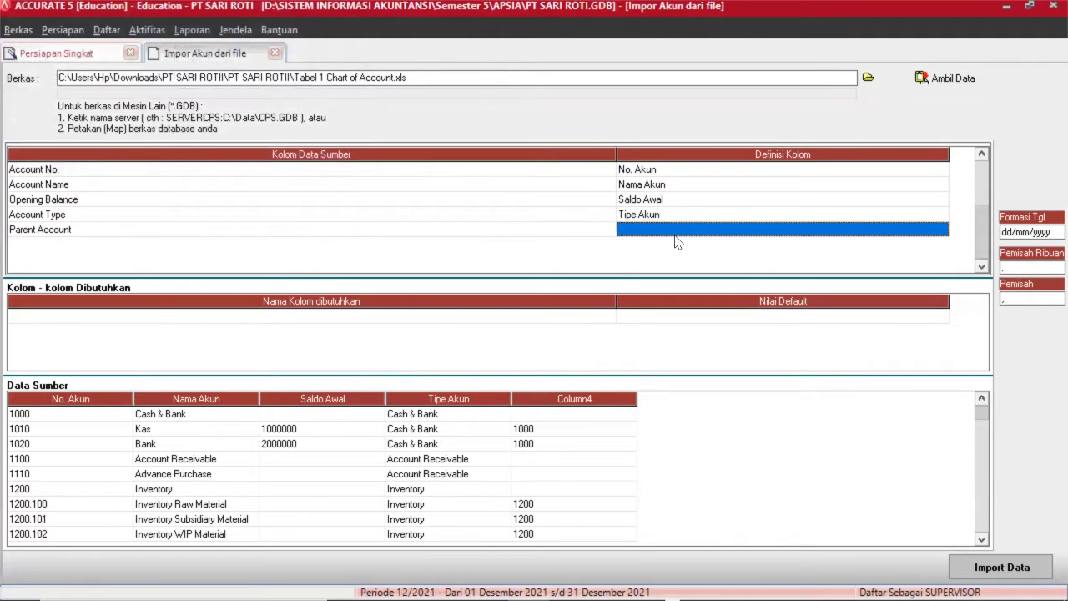
click(732, 232)
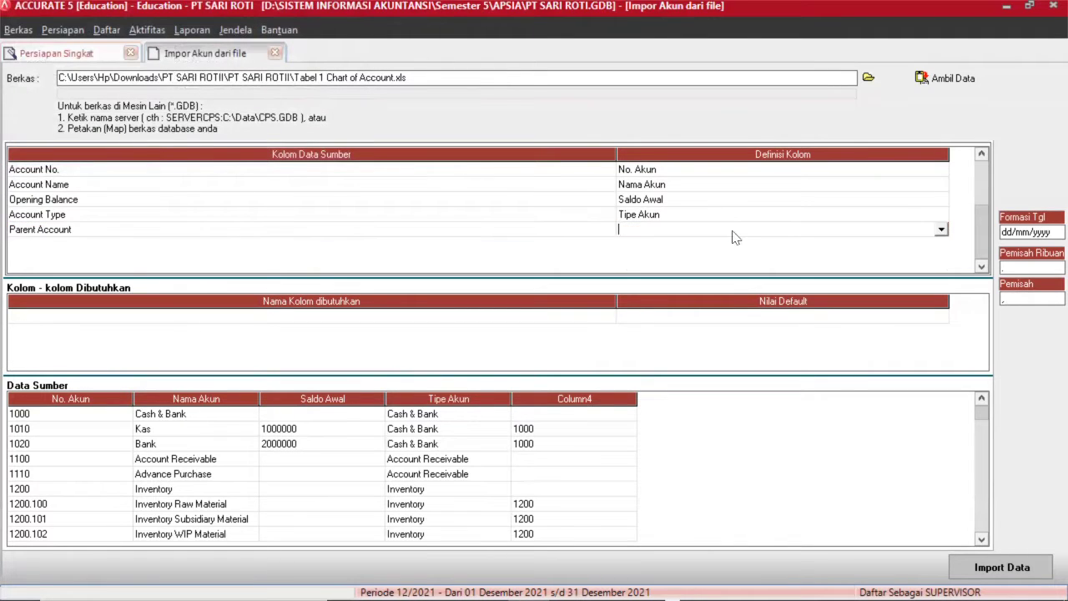
click(941, 229)
key(Down)
key(Down)
key(Down)
key(Down)
key(Return)
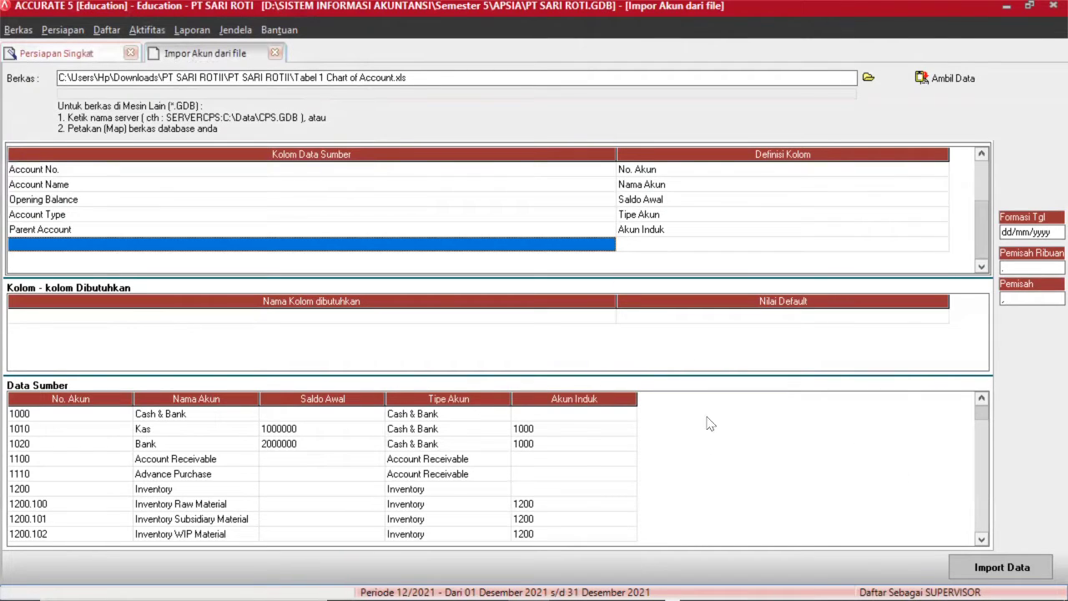
Import all 74 accounts from the spreadsheet and review the imported account list.
click(984, 452)
click(985, 453)
click(984, 453)
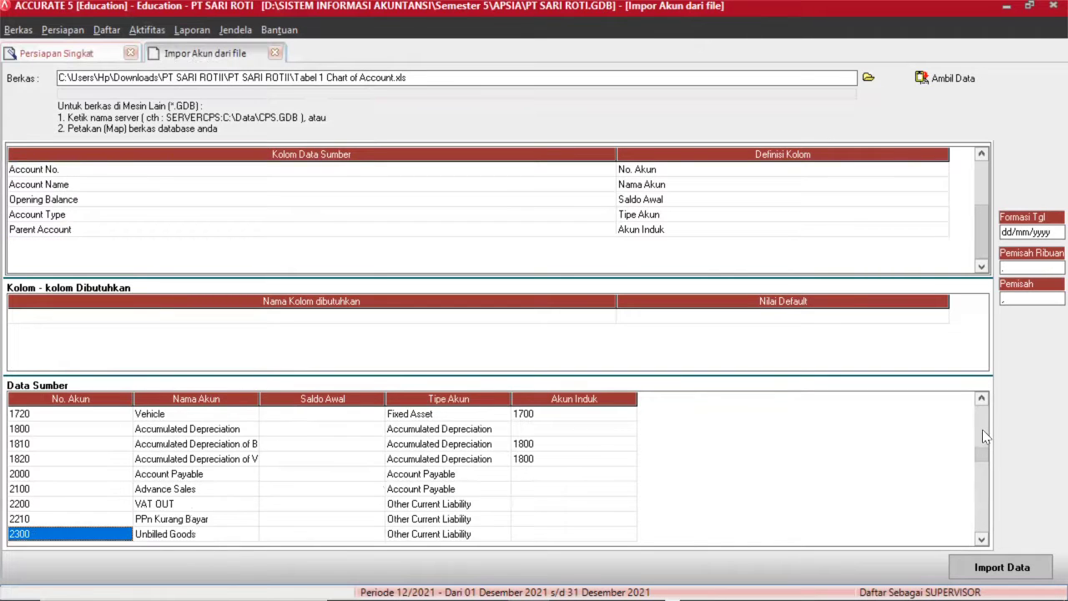
click(983, 431)
click(983, 431)
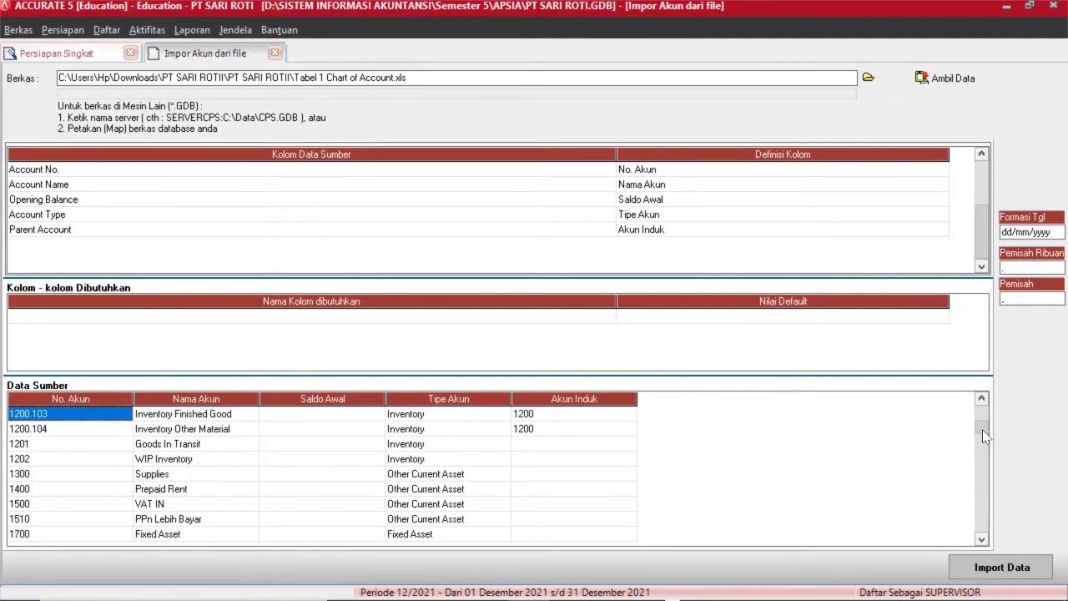
click(977, 568)
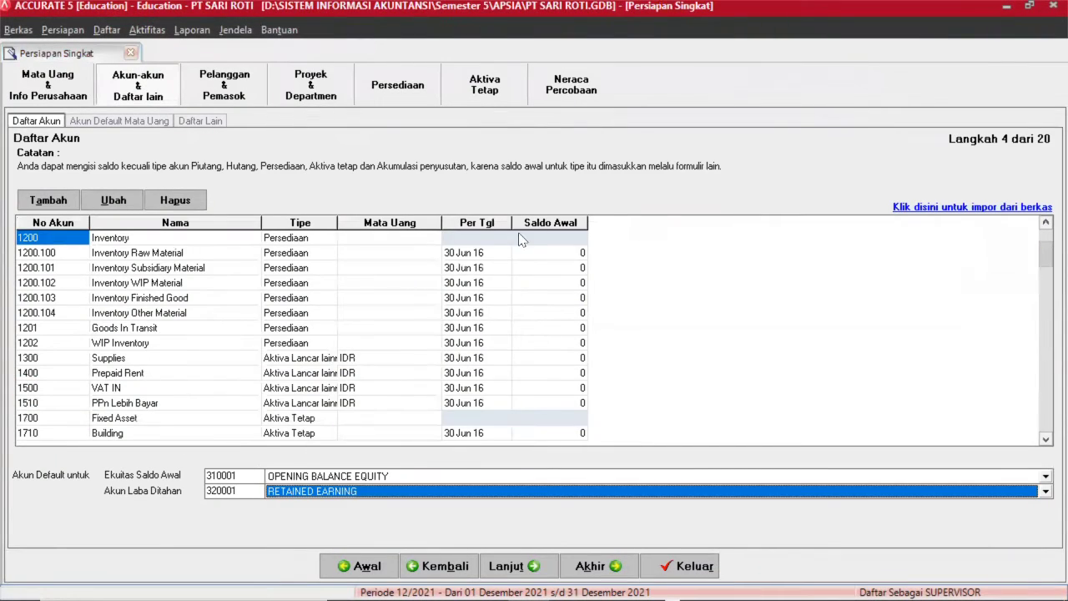
click(1045, 254)
click(1045, 338)
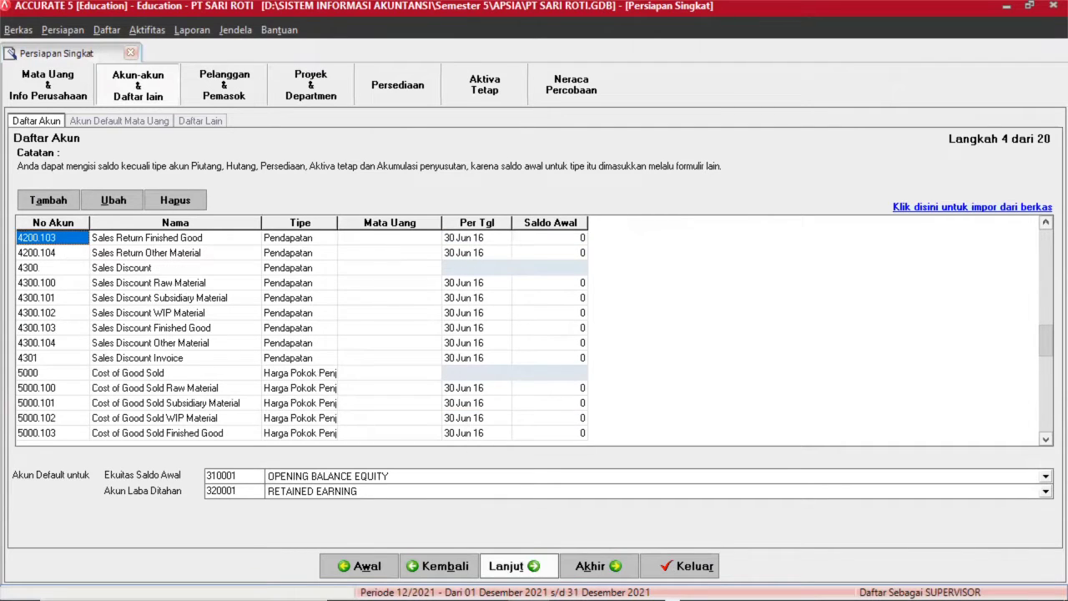
Assign Advance Sales, Advance Purchase and Sales Discount Finished Good as the IDR down-payment and discount accounts.
click(529, 560)
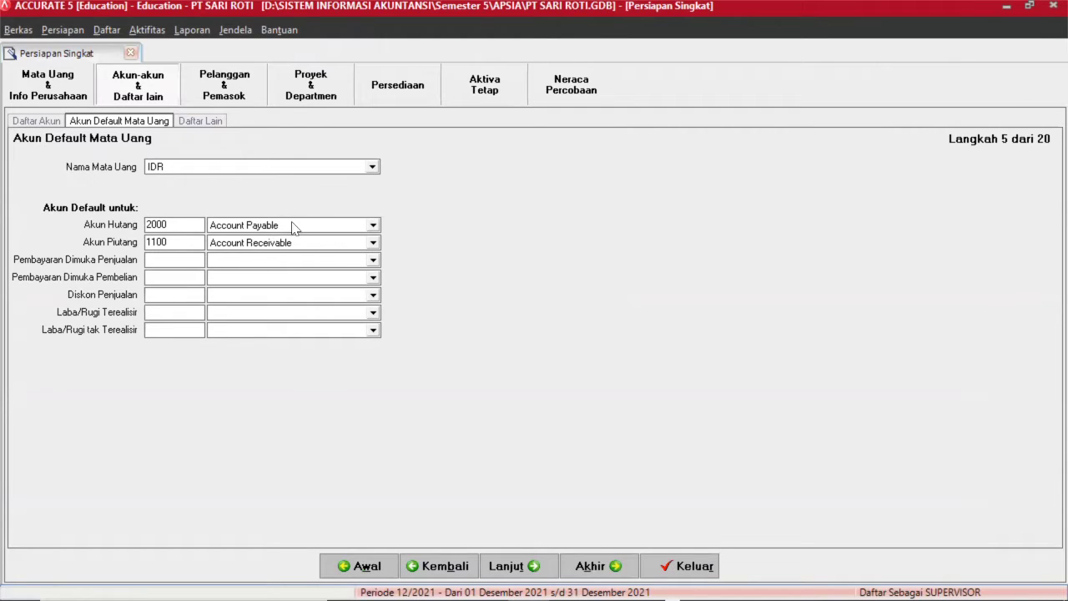
click(310, 263)
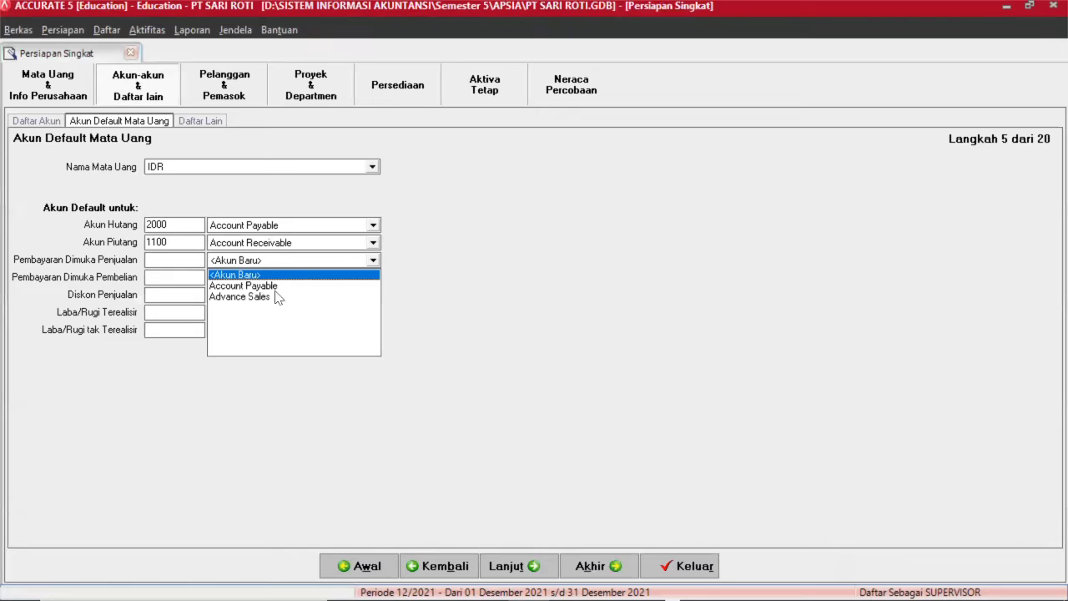
click(276, 297)
click(324, 278)
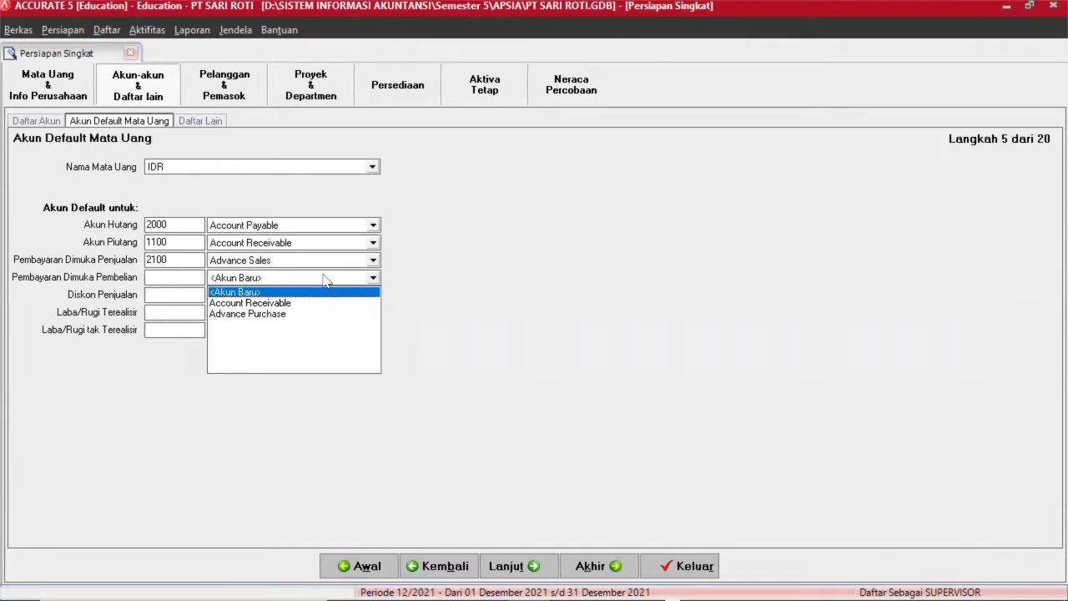
click(292, 314)
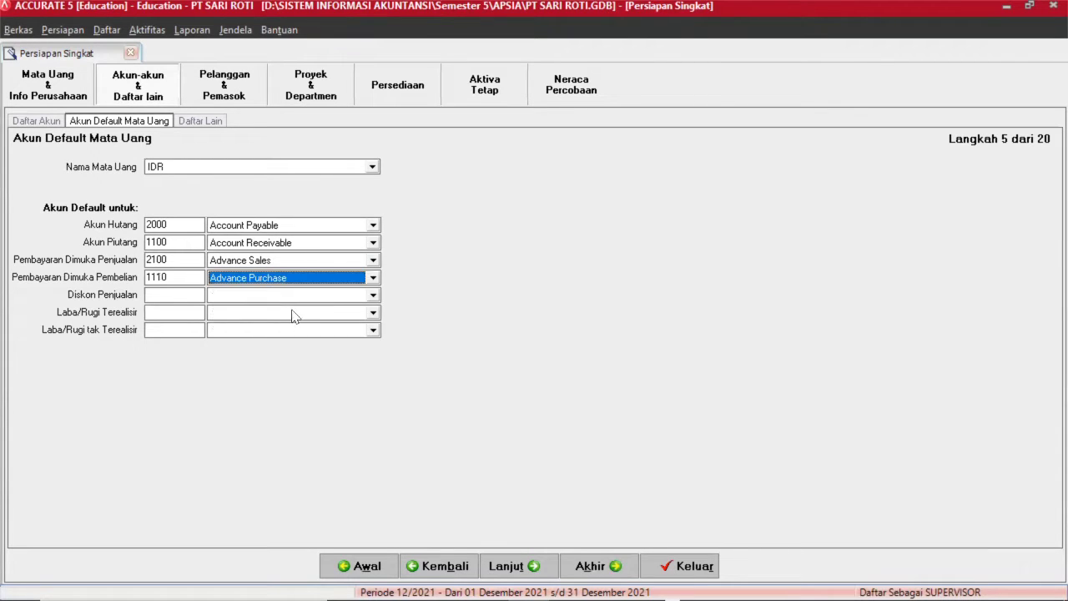
click(340, 301)
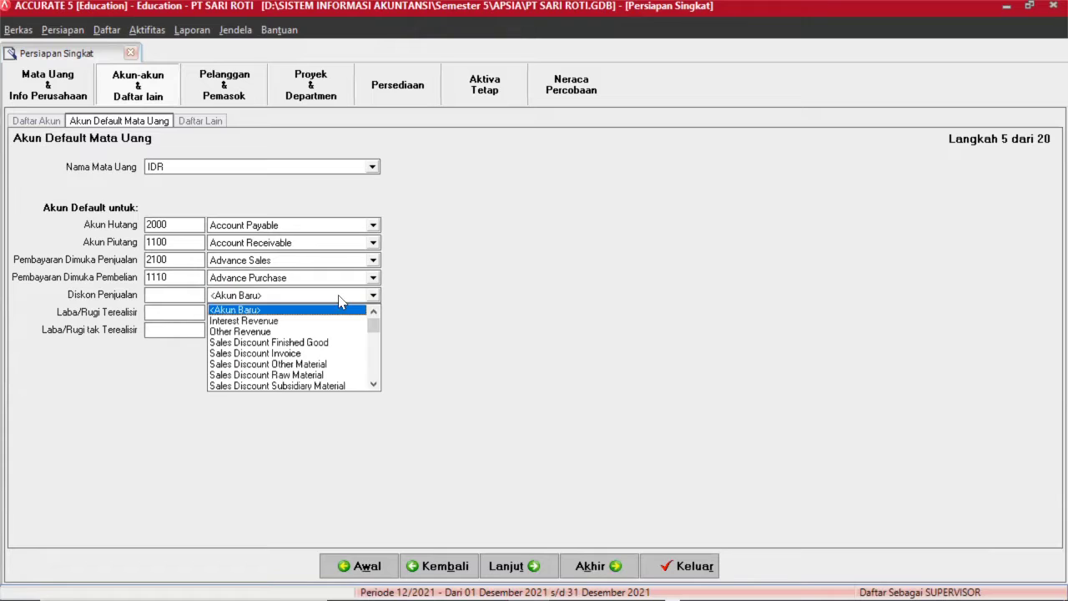
click(307, 343)
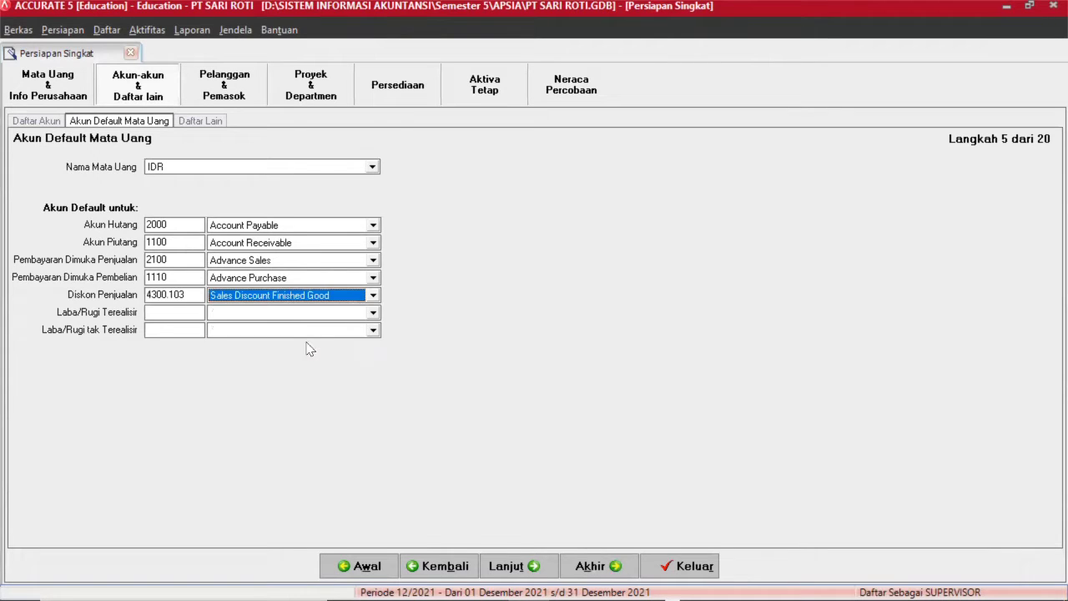
Choose Realized gain or loss and Unrealized gain or loss as the exchange gain/loss accounts.
click(351, 310)
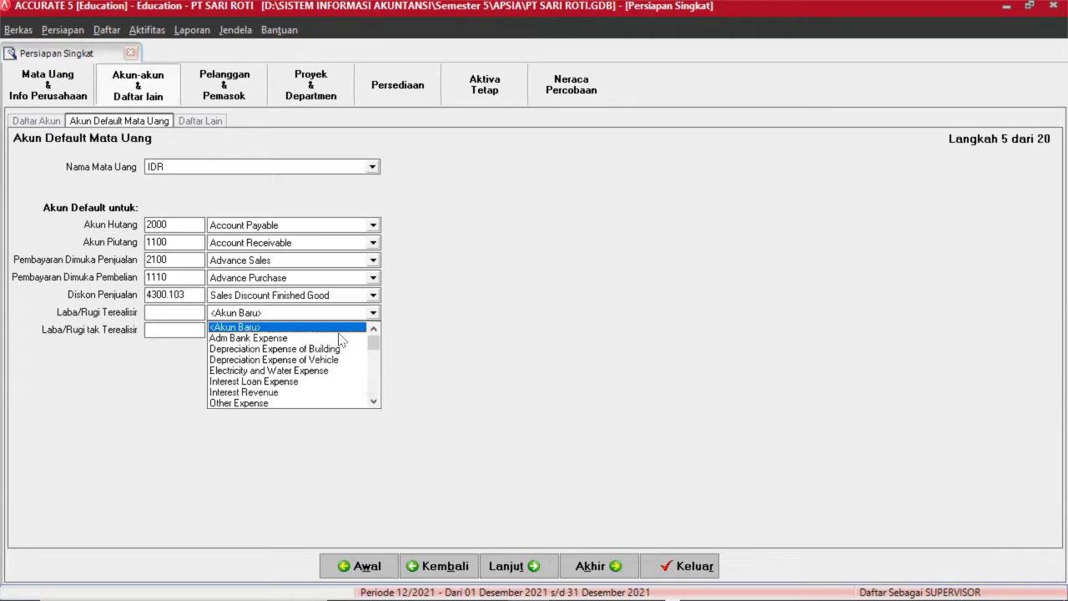
scroll(341, 358, down, 4)
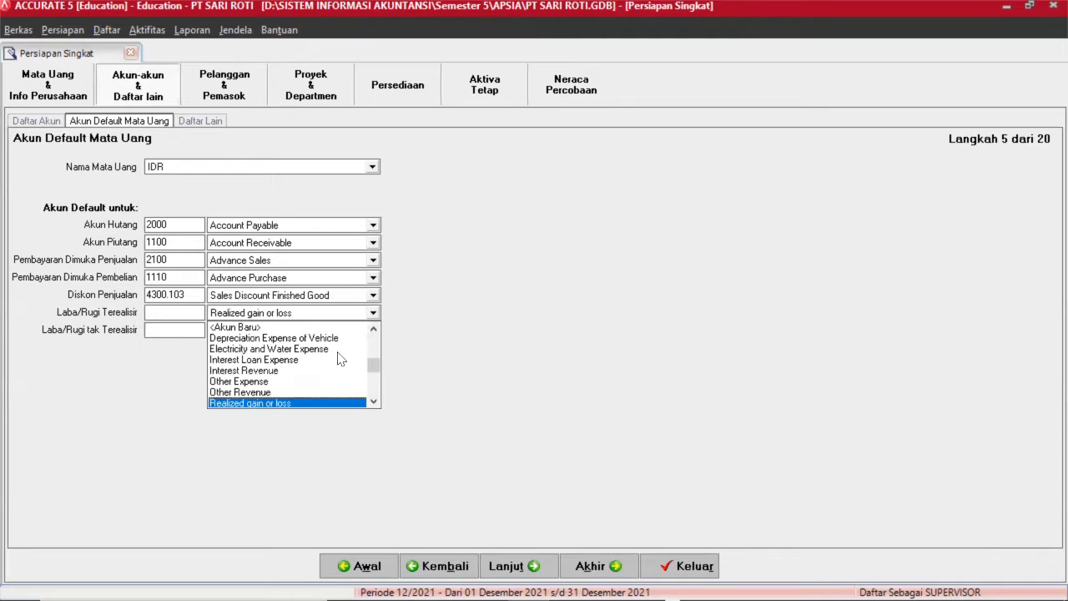
scroll(340, 359, up, 1)
key(Return)
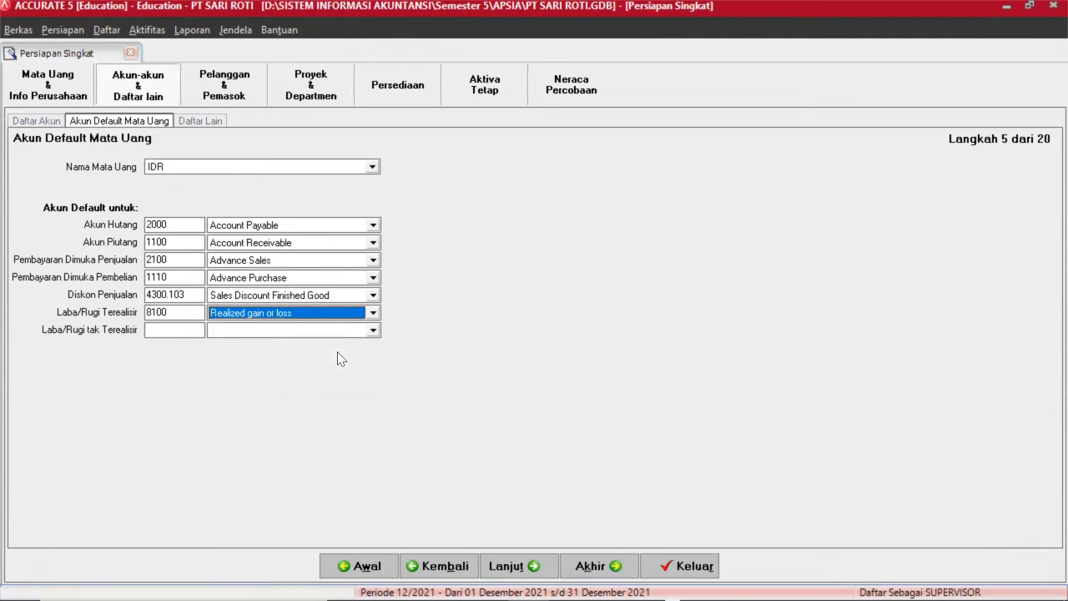
click(358, 331)
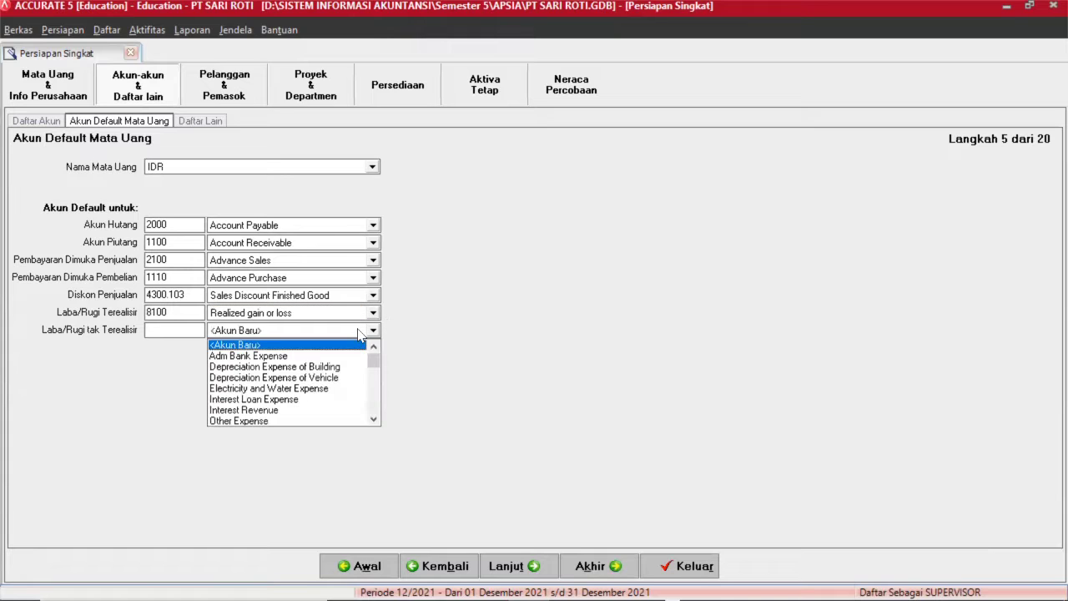
scroll(358, 334, down, 15)
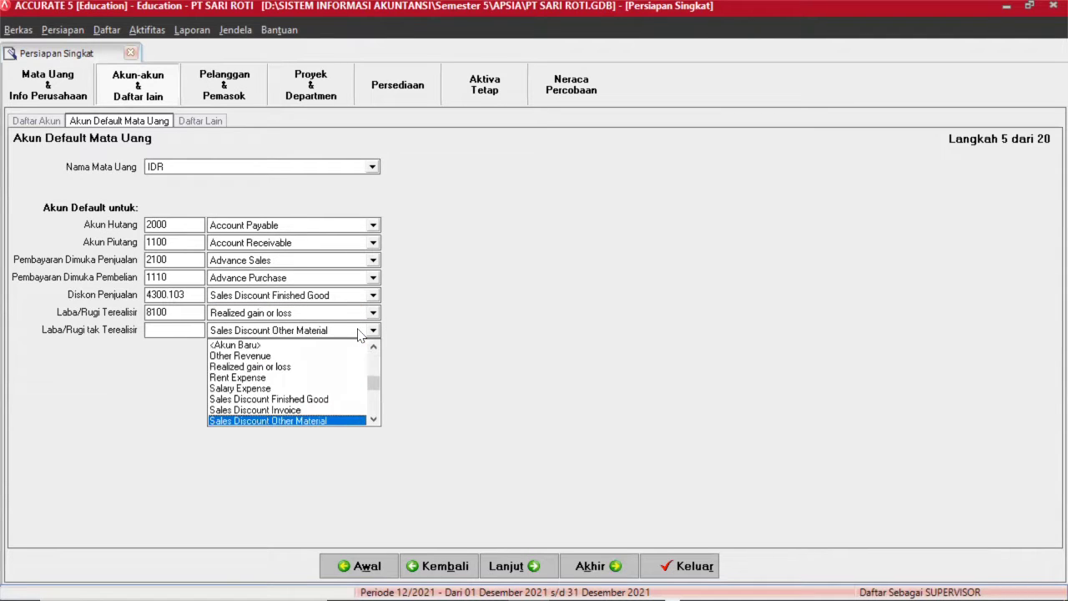
scroll(359, 332, down, 10)
scroll(359, 331, up, 1)
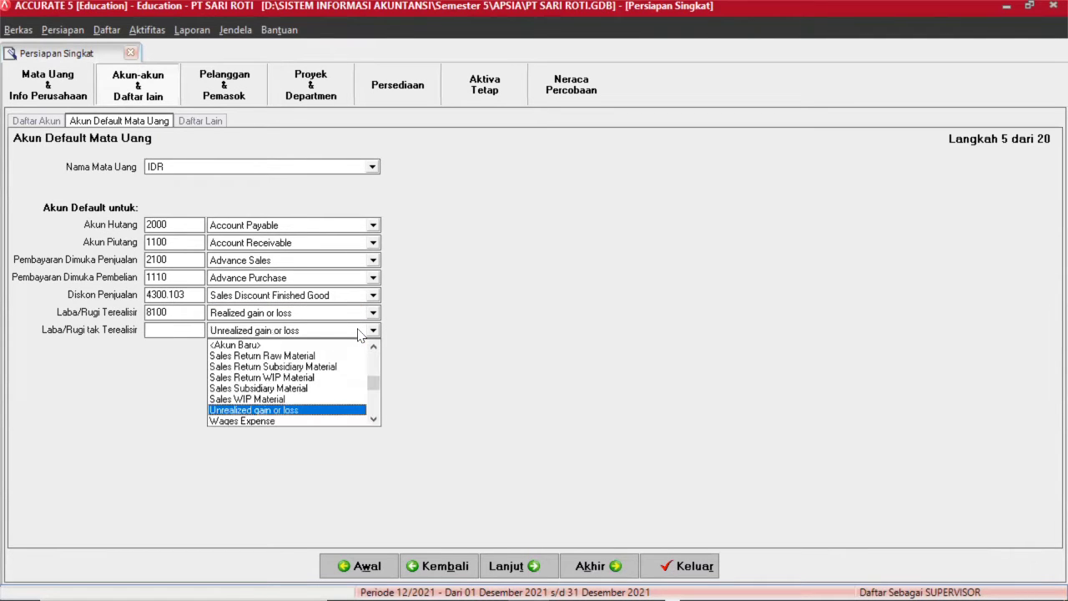
click(359, 331)
click(527, 566)
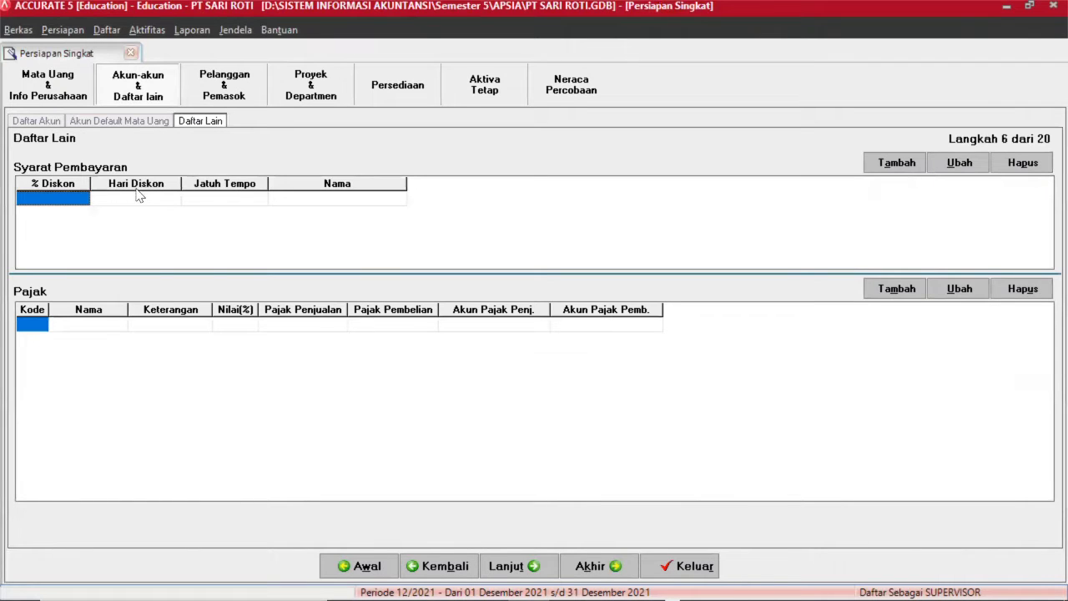
Add a C.O.D payment term with 0 discount and 0 due days, then start a new tax.
click(896, 162)
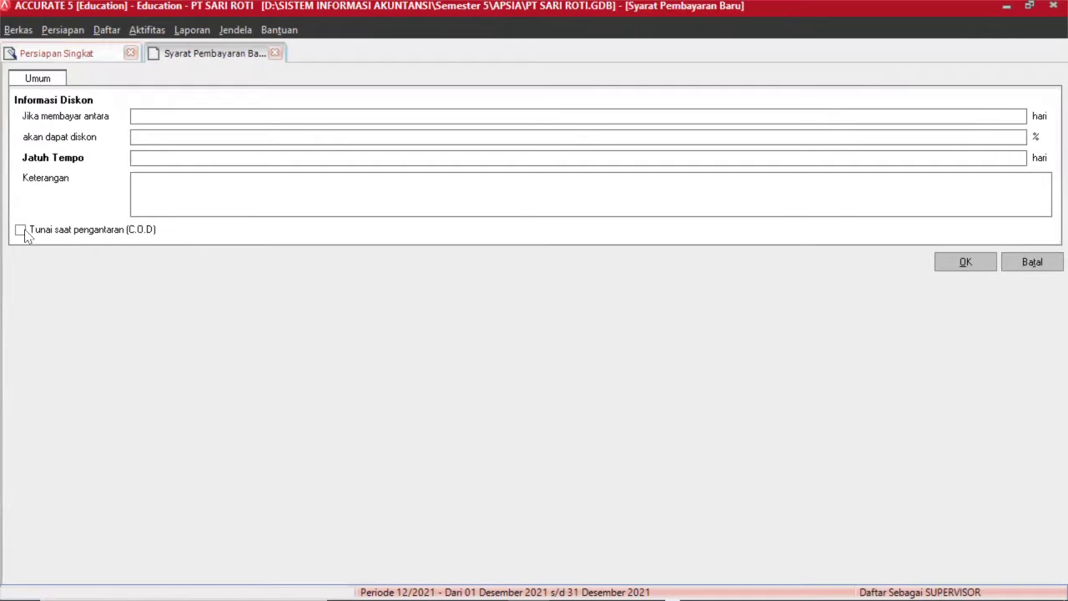
click(20, 230)
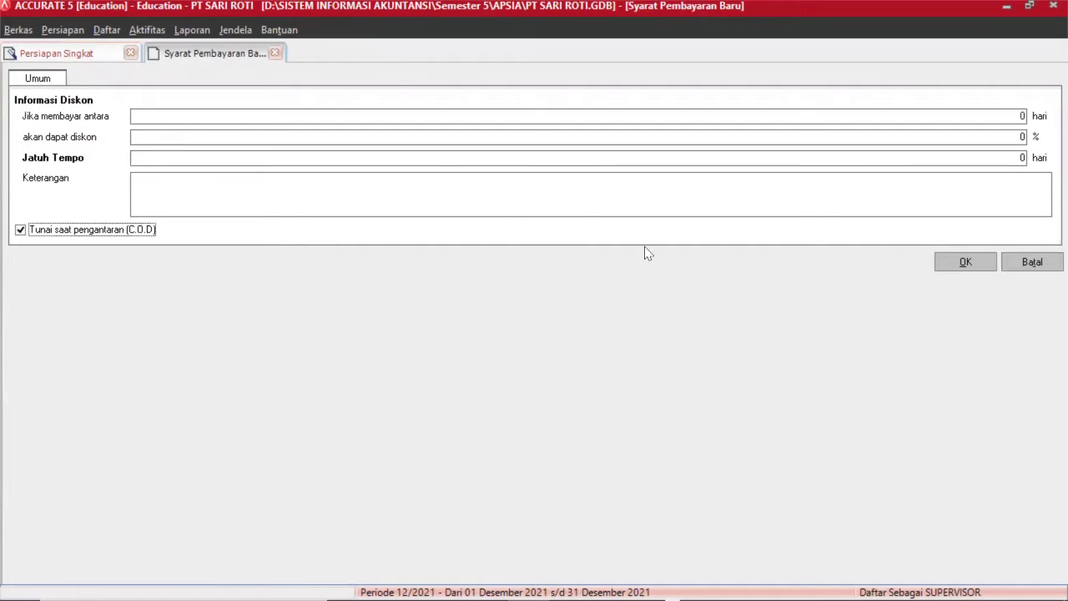
click(969, 255)
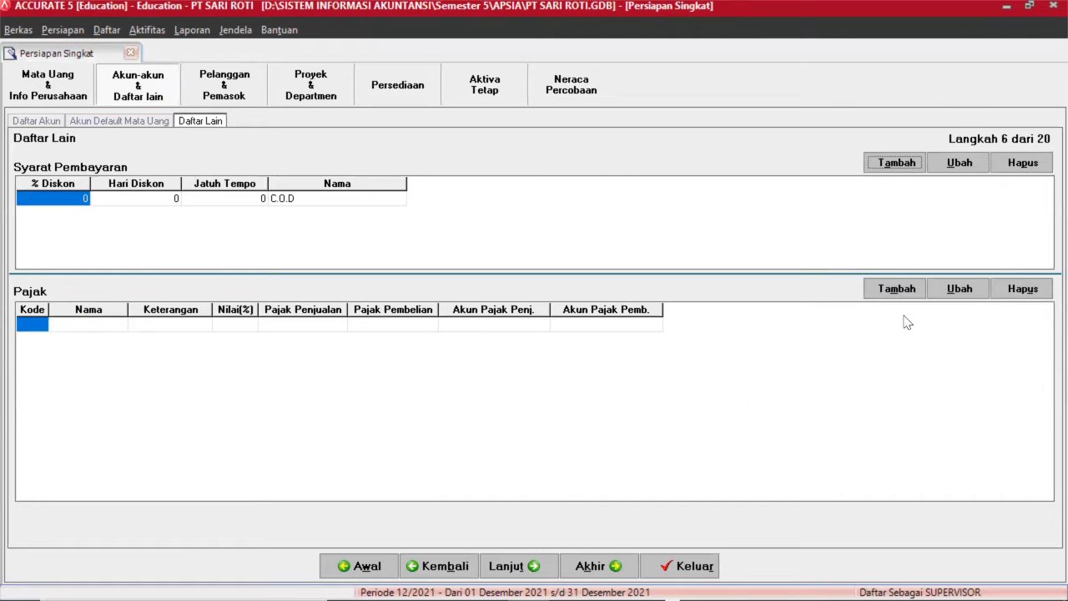
click(896, 287)
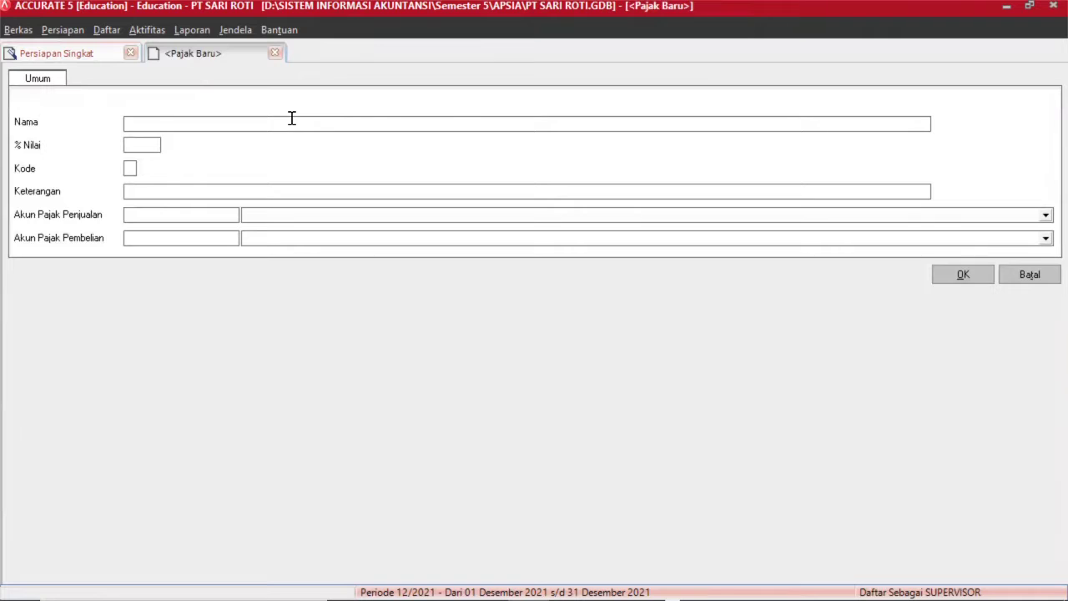
Enter the PPN tax at 10% with code T and sales tax account 2200 VAT OUT.
click(293, 117)
click(143, 143)
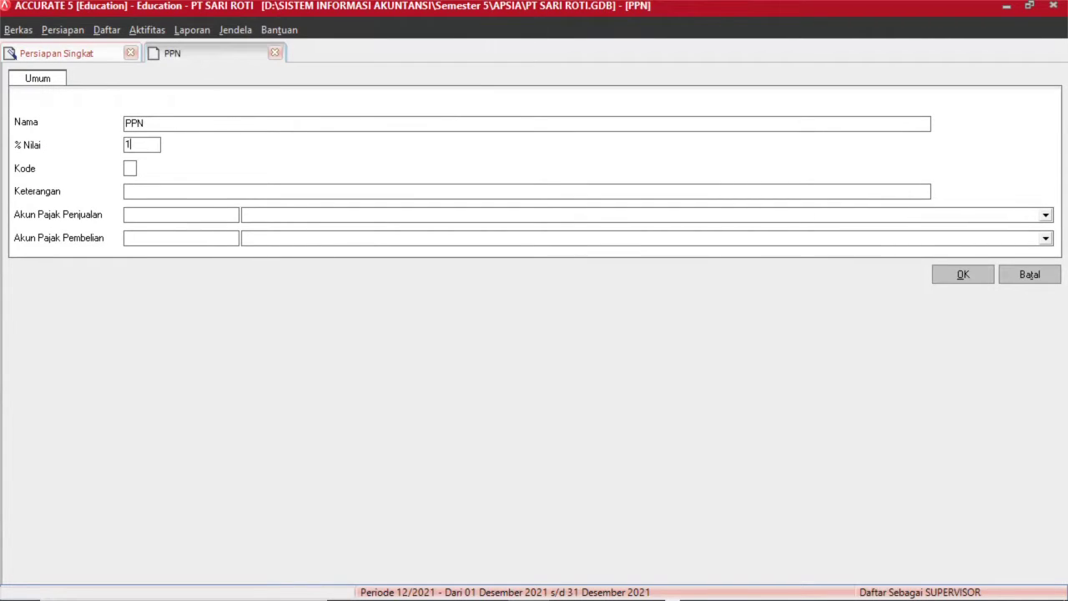
click(130, 167)
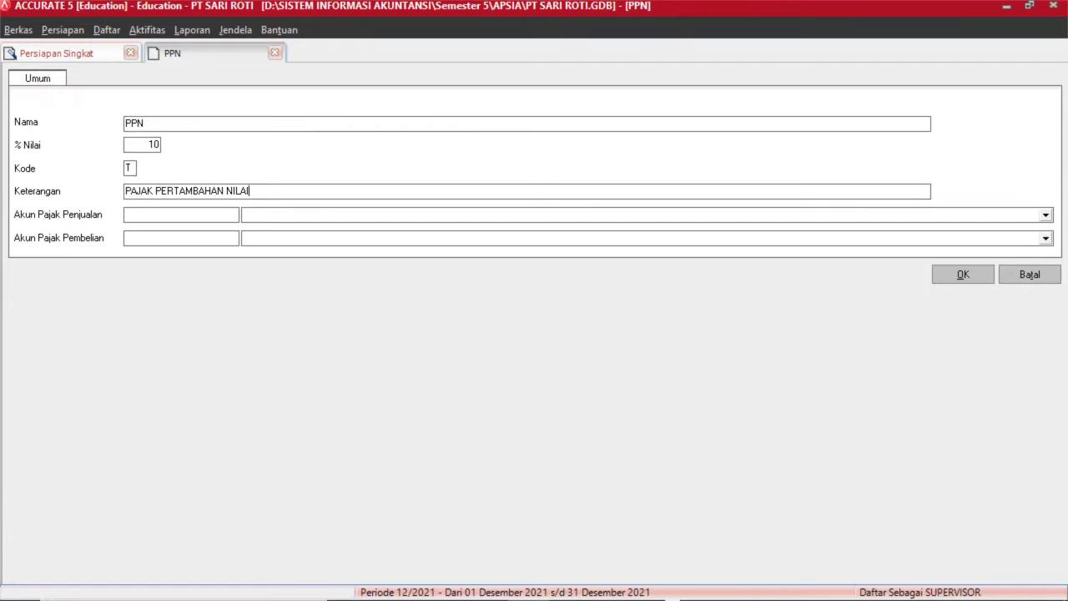
click(296, 217)
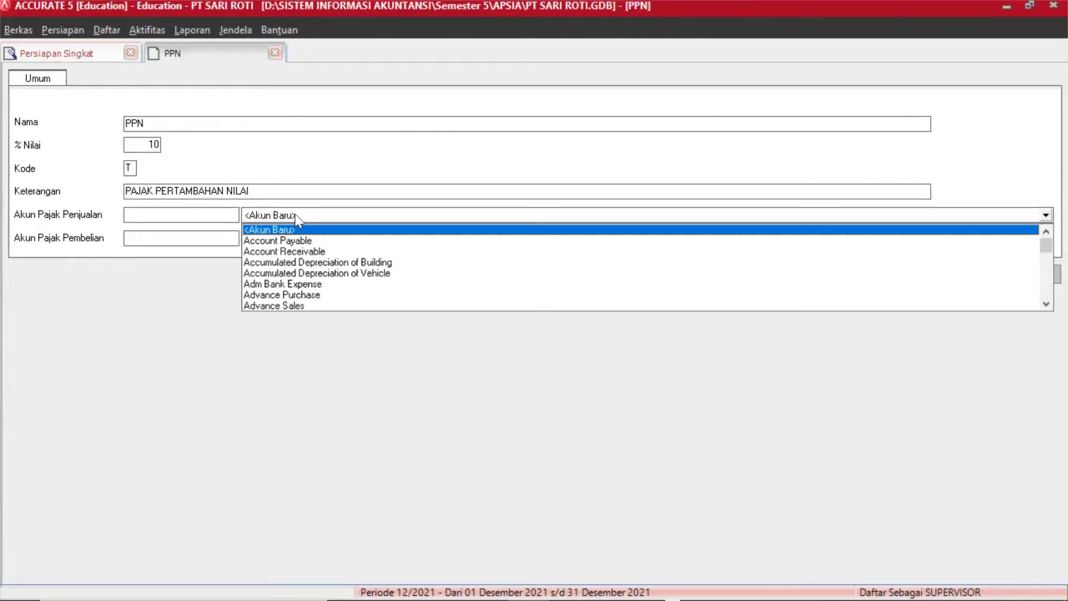
scroll(296, 217, down, 18)
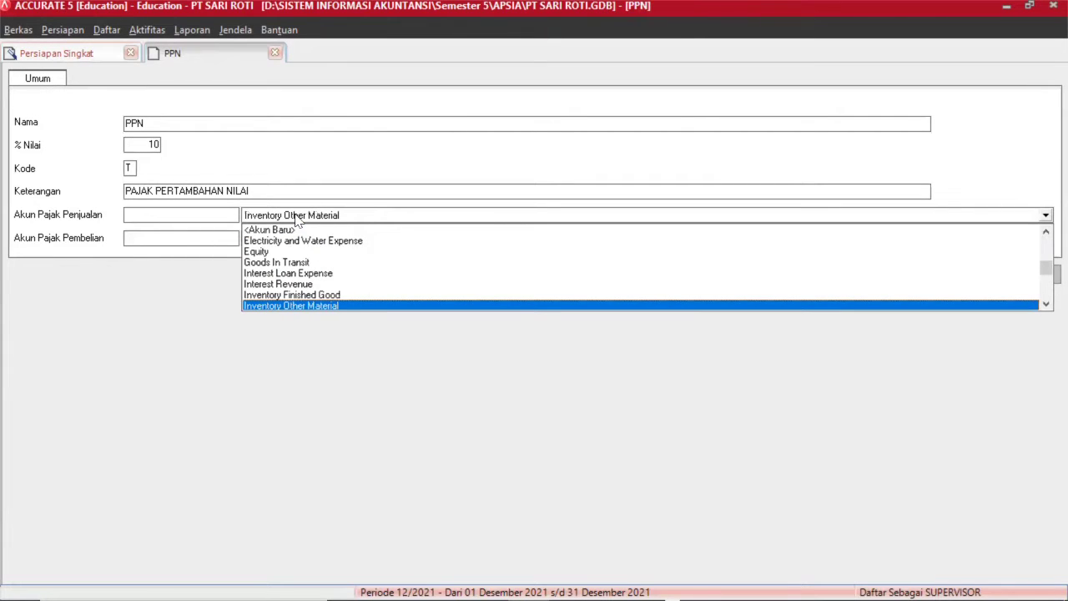
scroll(296, 218, down, 15)
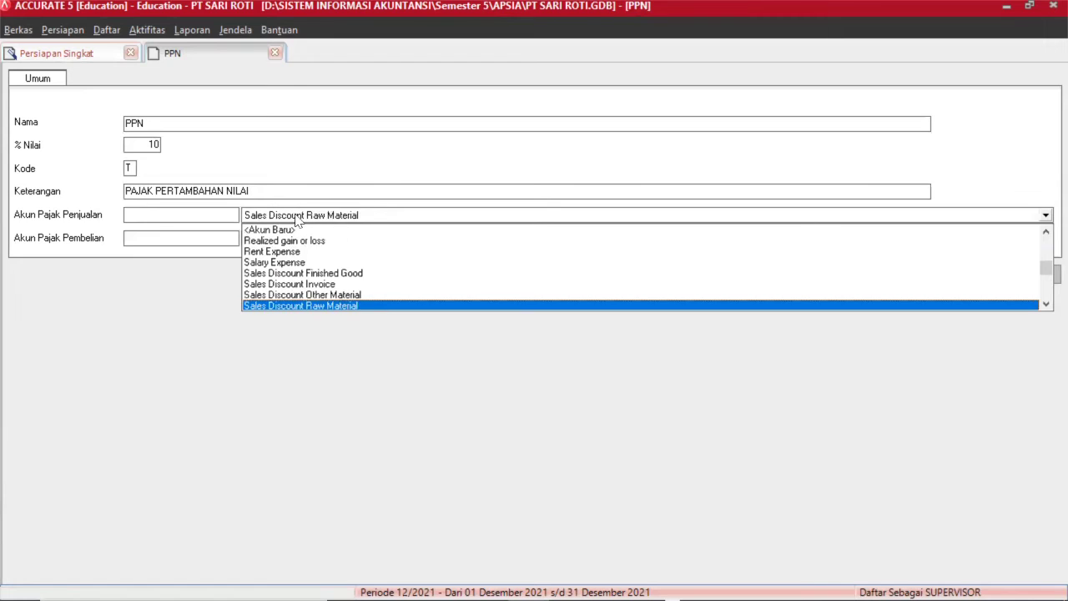
scroll(296, 219, down, 15)
scroll(296, 218, up, 3)
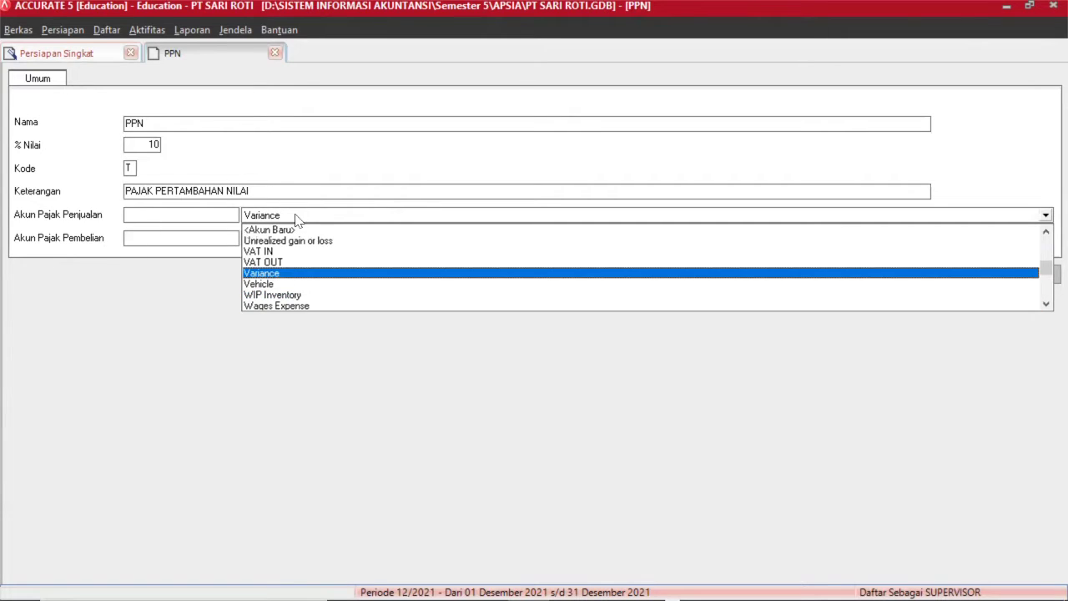
scroll(297, 218, up, 2)
click(296, 219)
Set the purchase tax account to 1500 VAT IN and save the PPN tax.
click(315, 240)
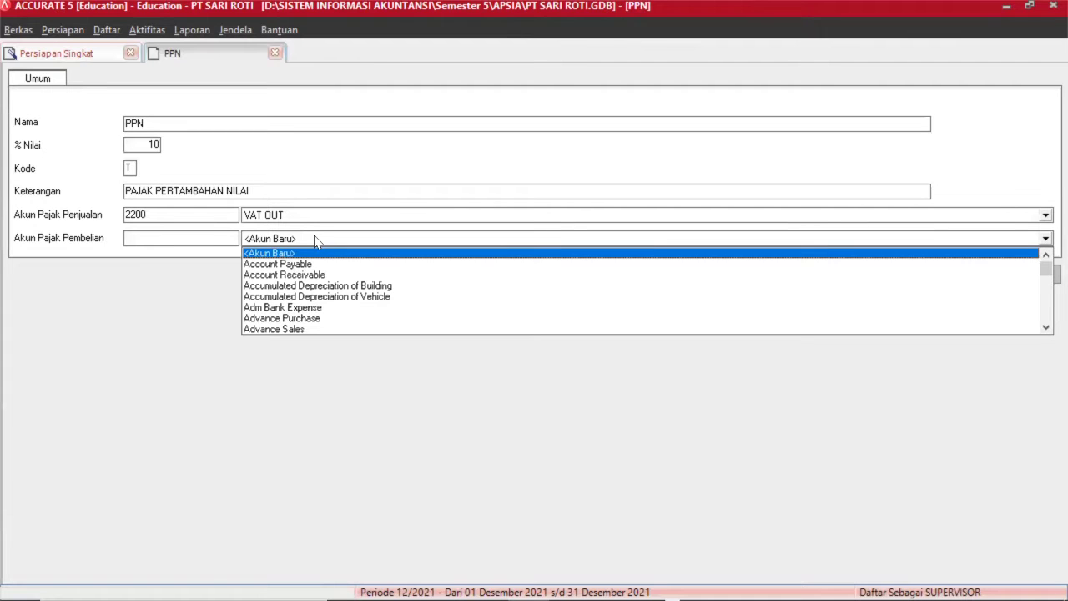
key(Return)
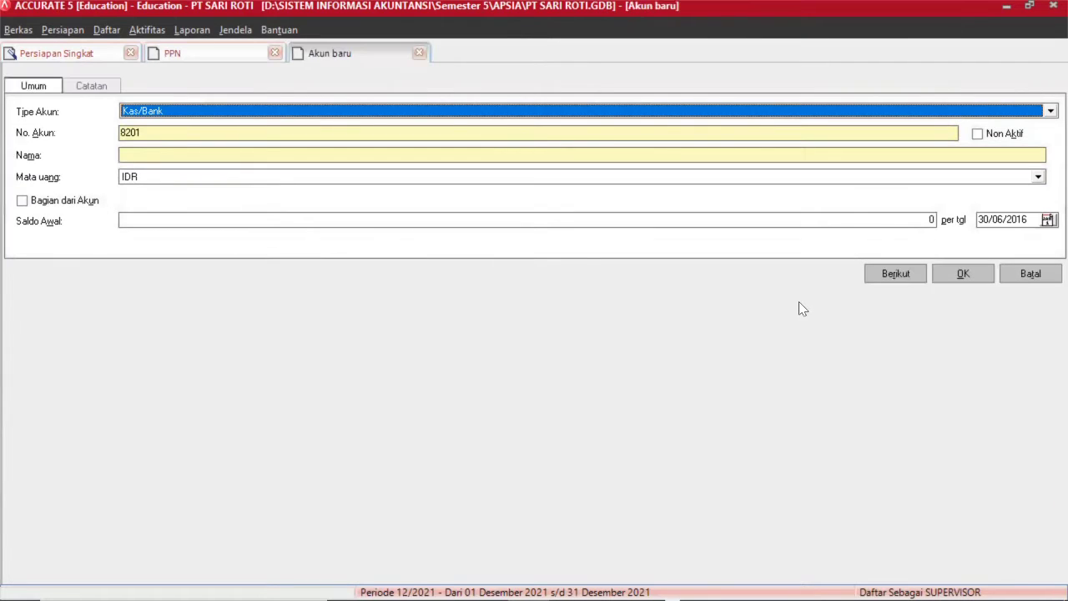
click(1037, 272)
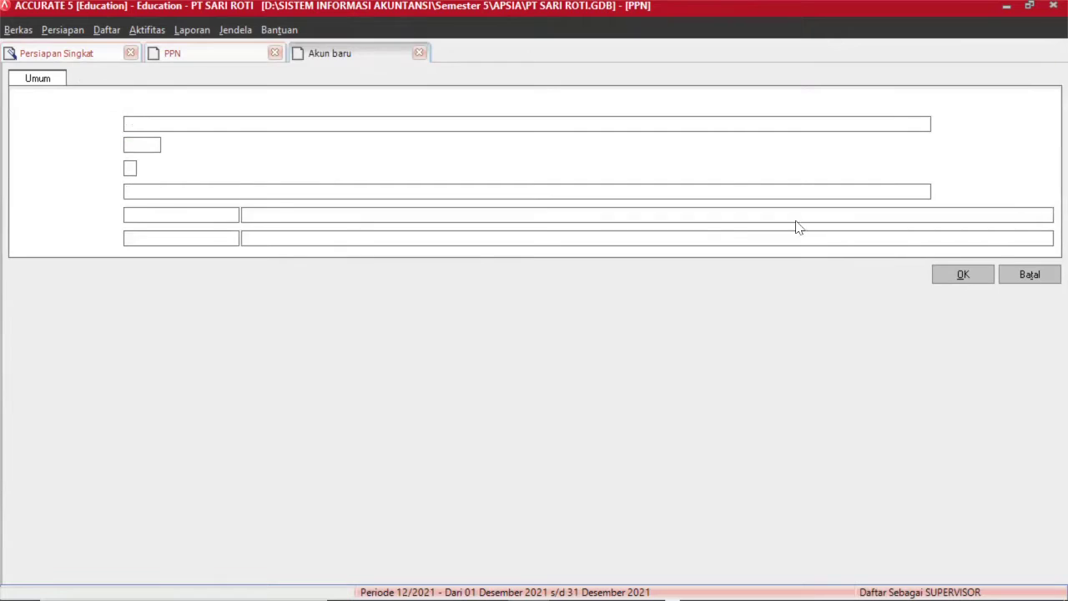
click(644, 240)
key(Down)
key(Down)
key(Down)
key(Down)
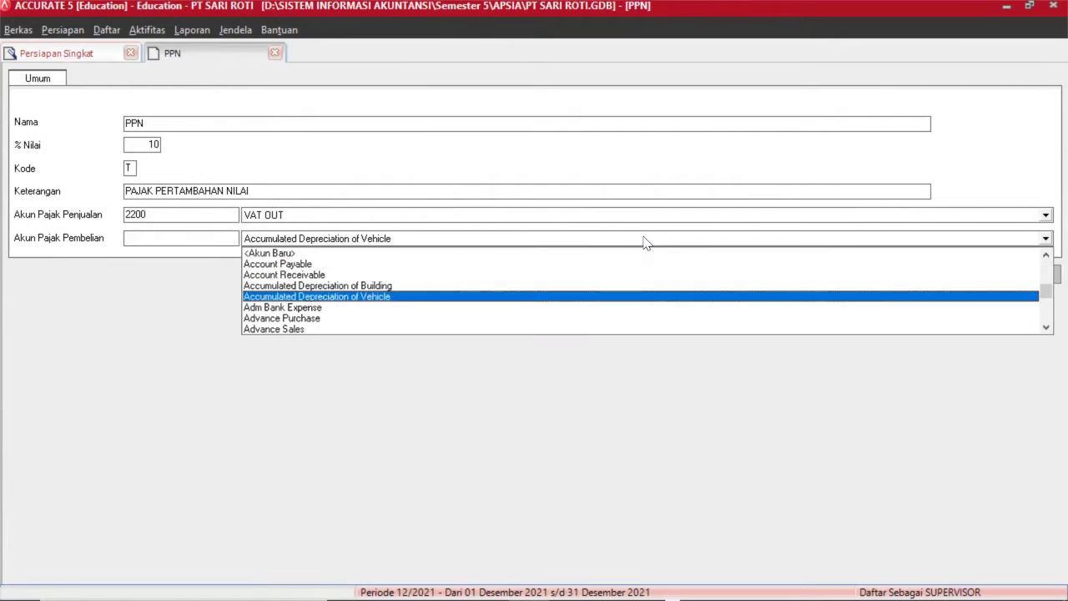
key(Down)
key(Down)
key(Down)
key(Down)
key(Down)
key(Down)
key(Down)
key(Down)
key(Down)
key(Down)
key(Down)
key(Down)
key(Down)
key(Down)
key(Down)
key(Down)
key(Down)
key(Down)
key(Down)
key(Down)
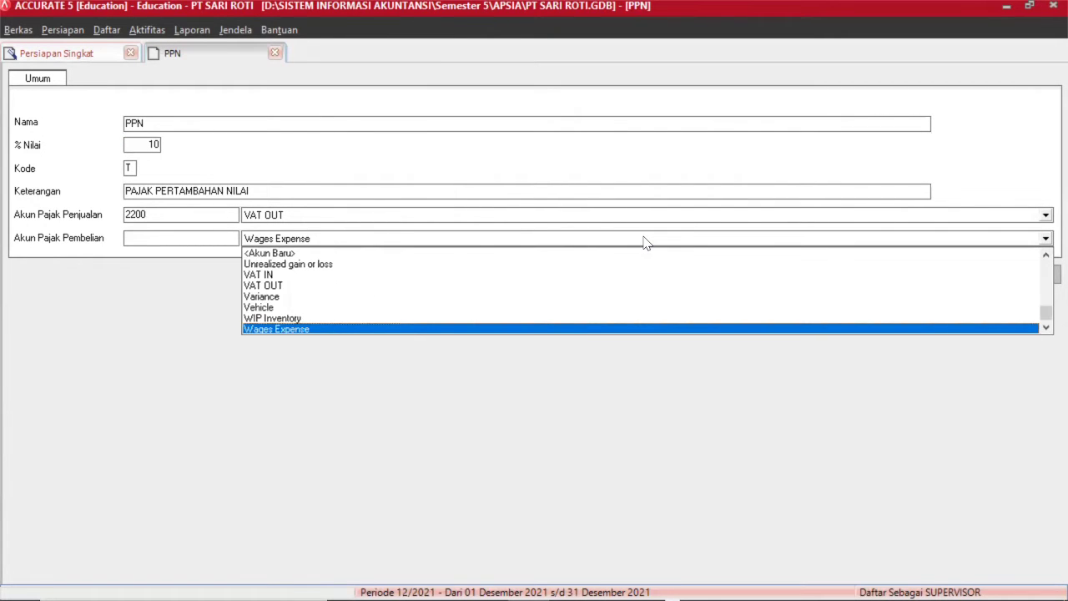
key(Up)
key(Up)
key(Up)
key(Up)
key(Up)
key(Return)
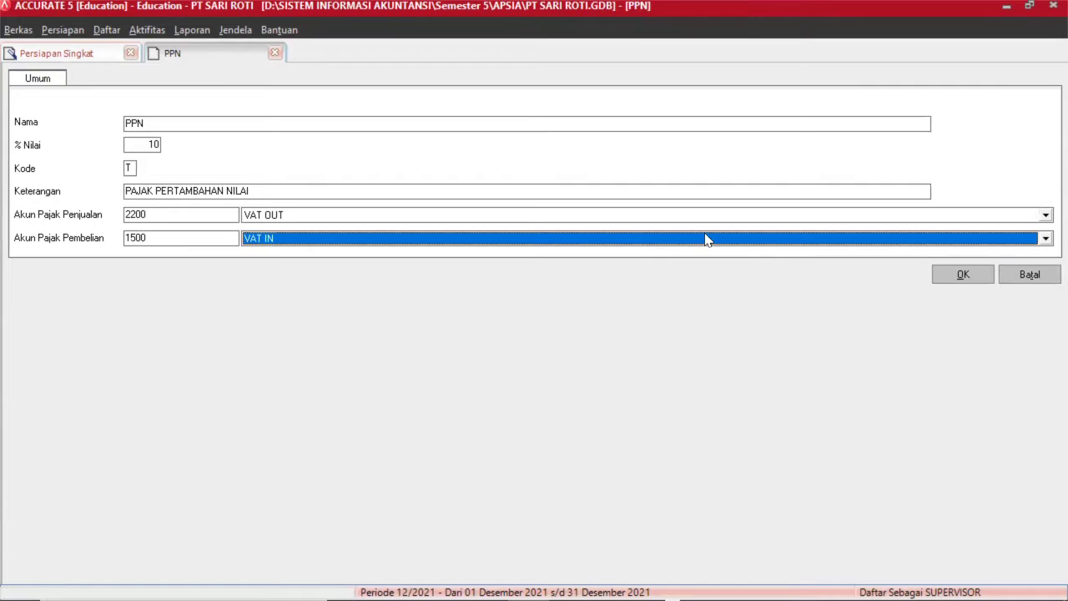
click(957, 280)
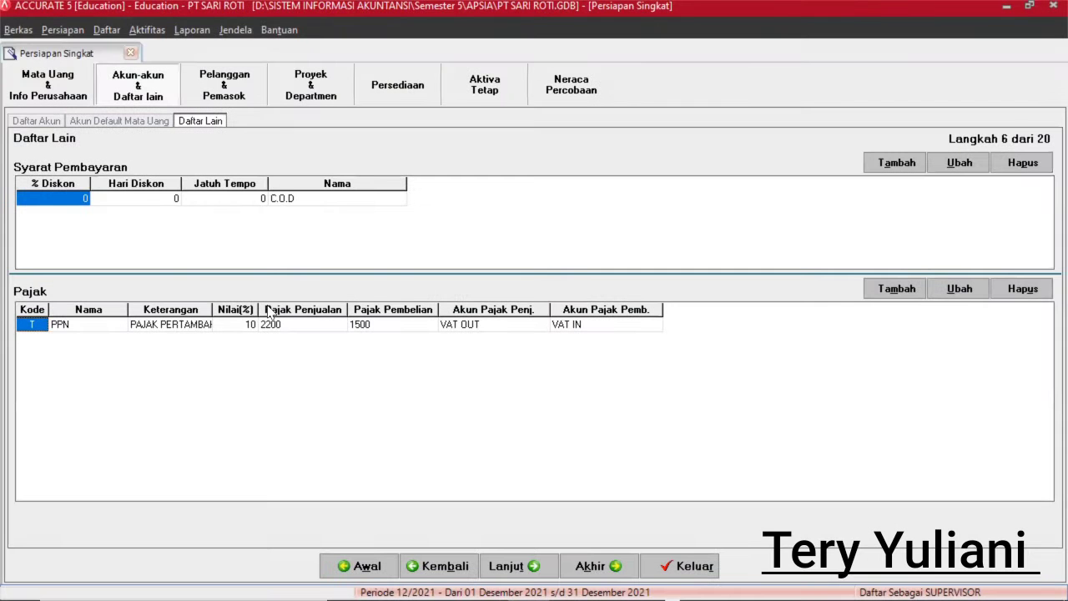
Rename the Umum customer type to GENERAL on the Pelanggan & Pemasok page.
click(231, 95)
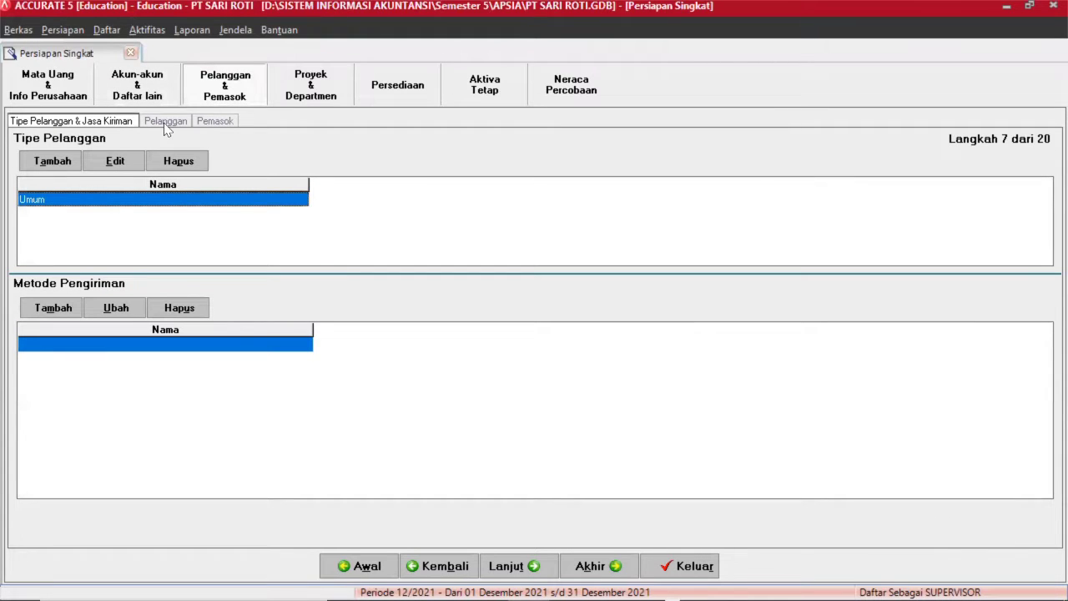
click(60, 199)
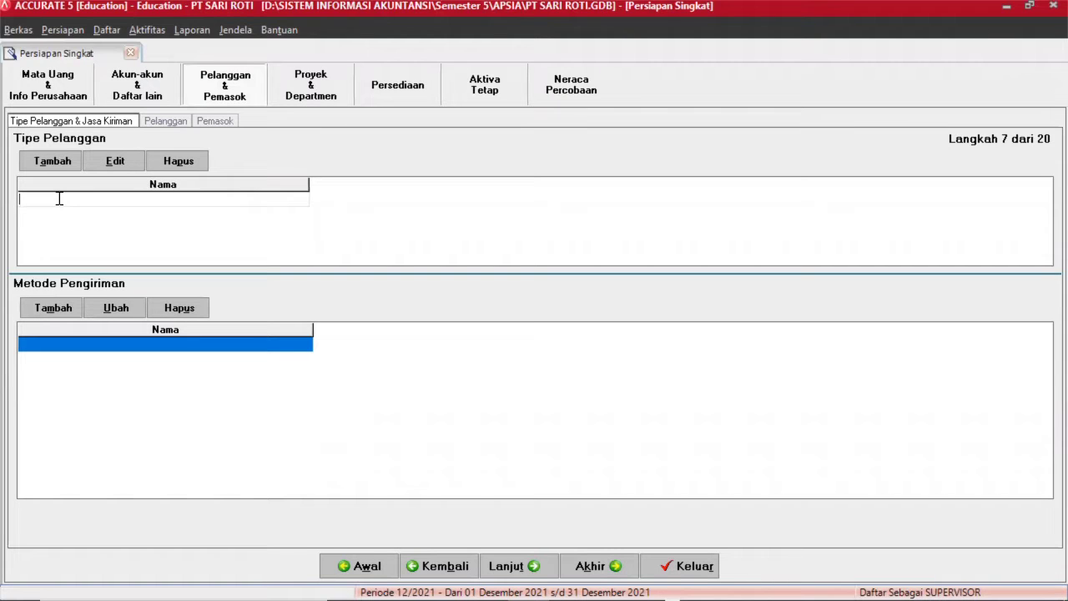
text(GENERAL)
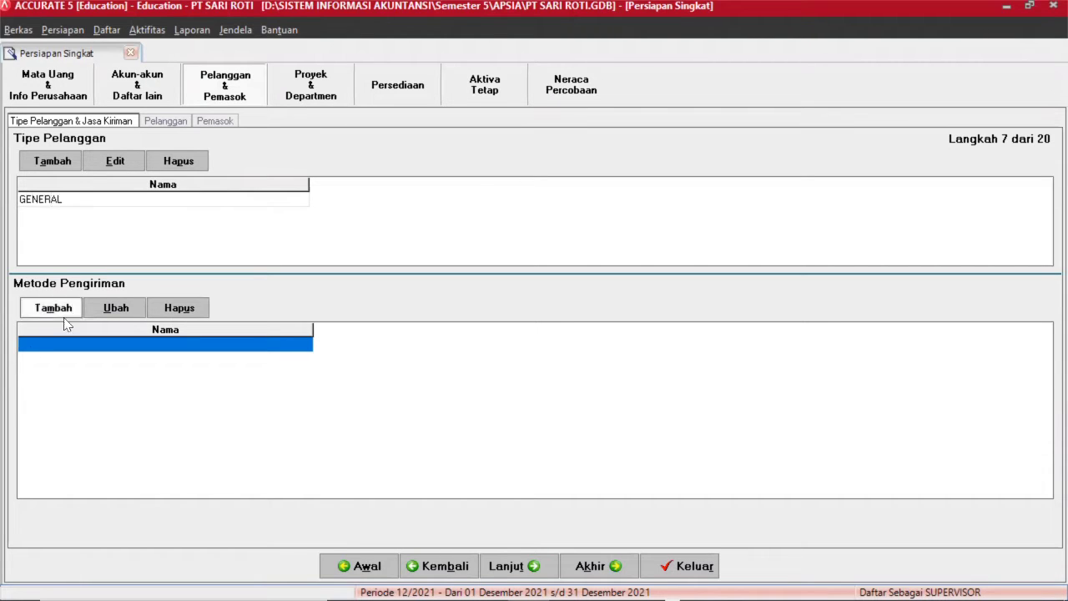
key(Return)
Add MOBIL BOX as a shipping method and continue to the customer list step.
click(87, 346)
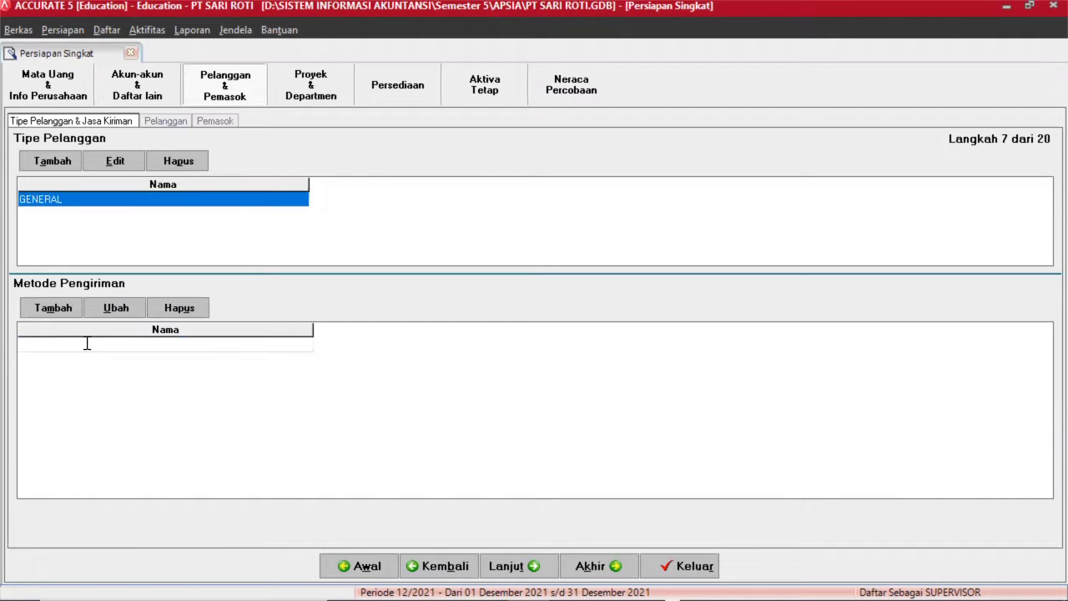
text(MOBIL BOX)
key(Return)
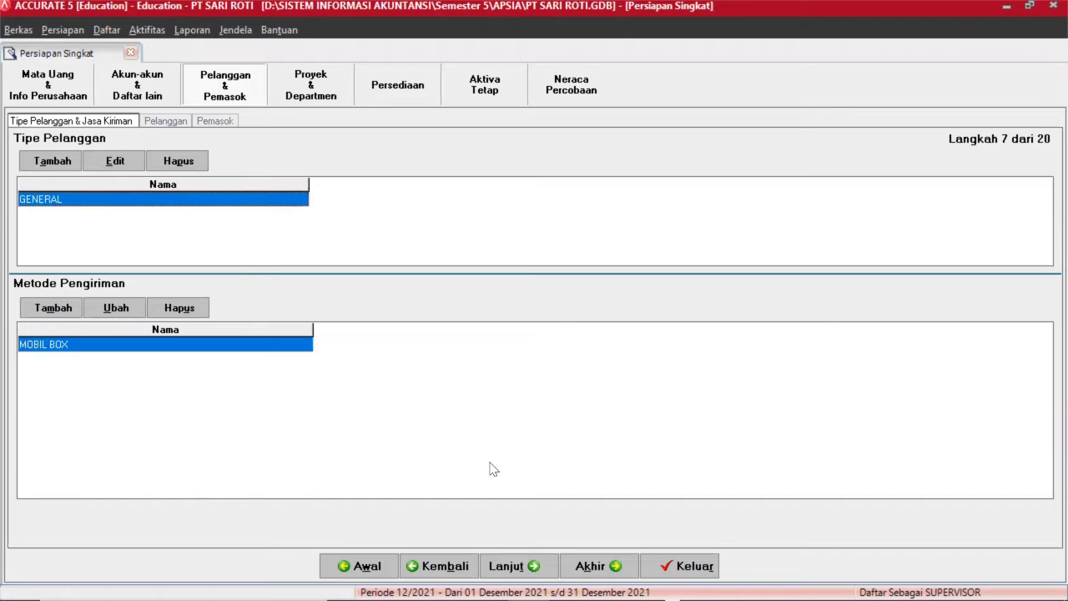
click(513, 566)
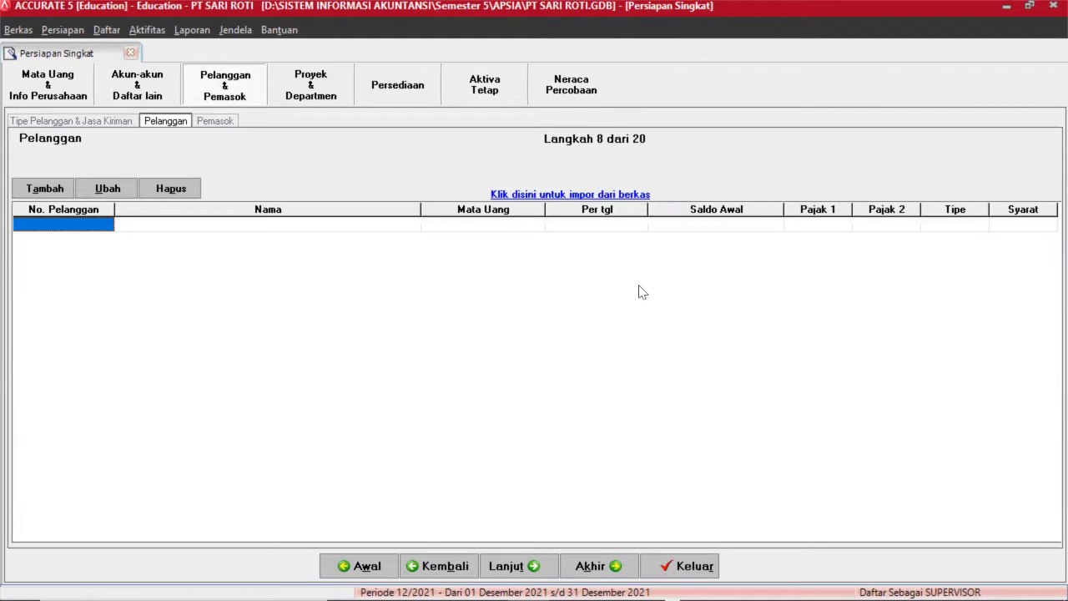
Open the customer file import, filter to Excel (*.xls), and pick Downloads > PT SARI ROTII > Tabel 2 Customer.
click(552, 197)
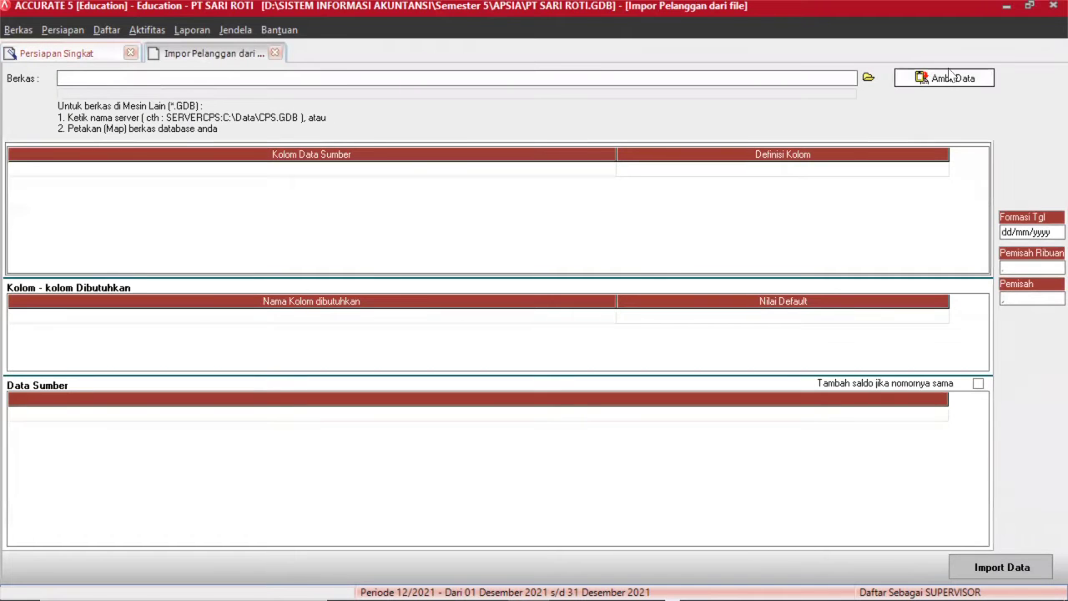
click(868, 78)
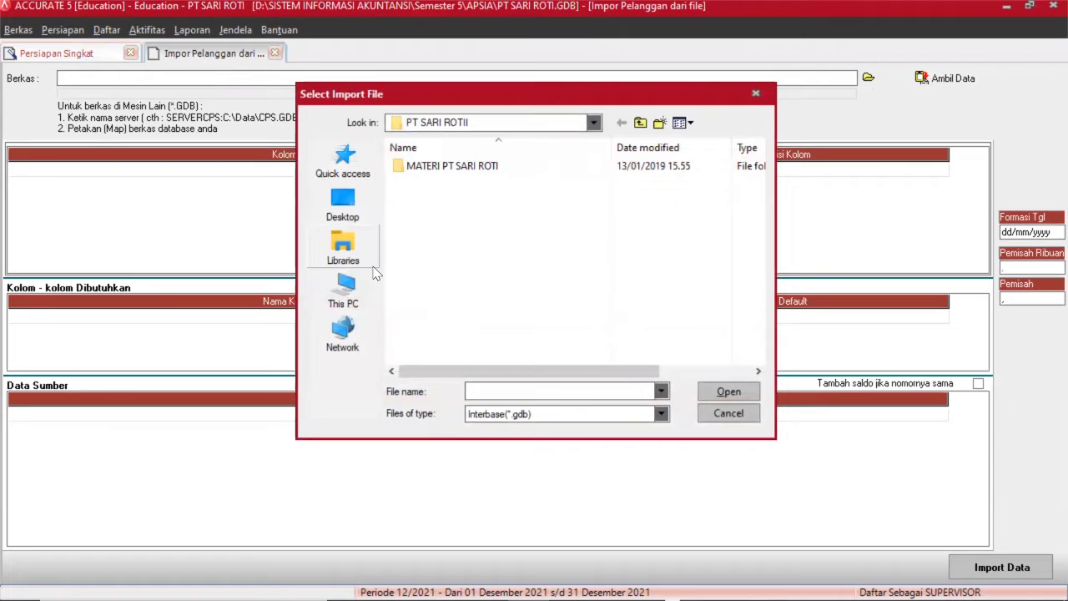
double_click(450, 166)
click(346, 244)
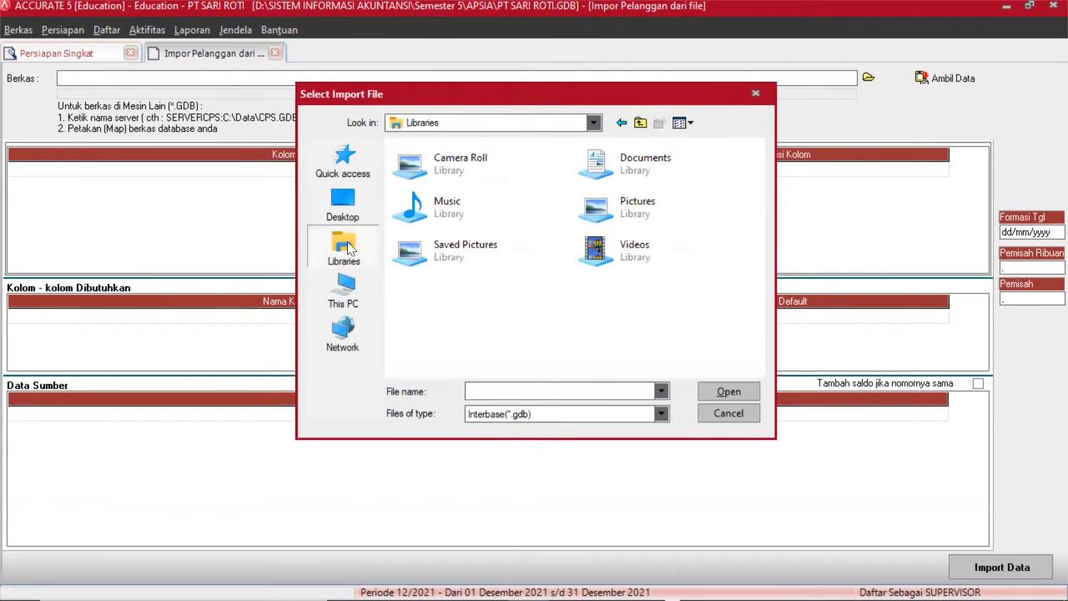
click(662, 413)
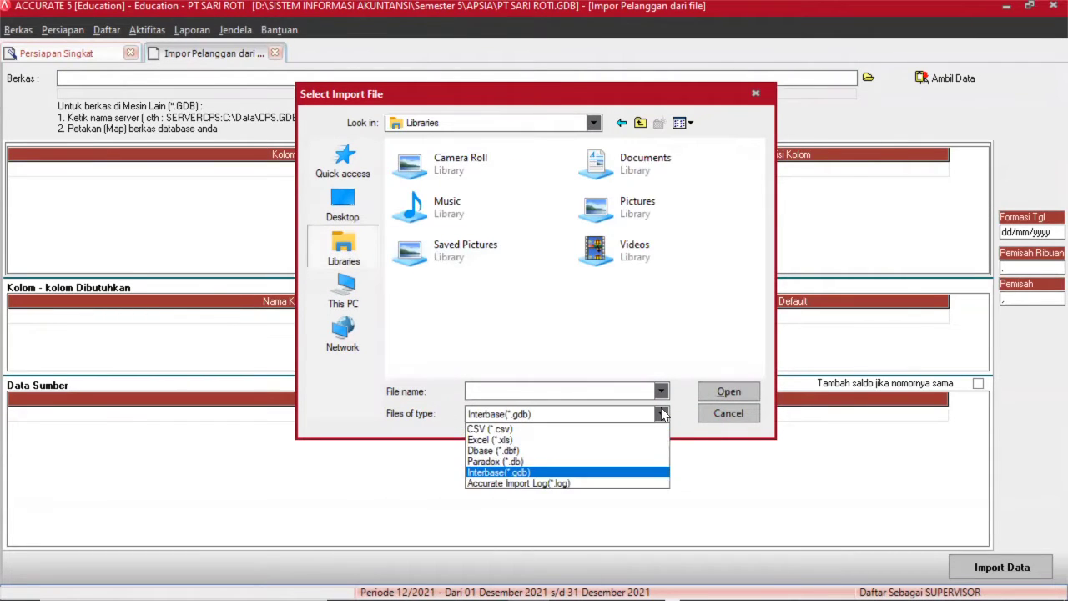
click(509, 442)
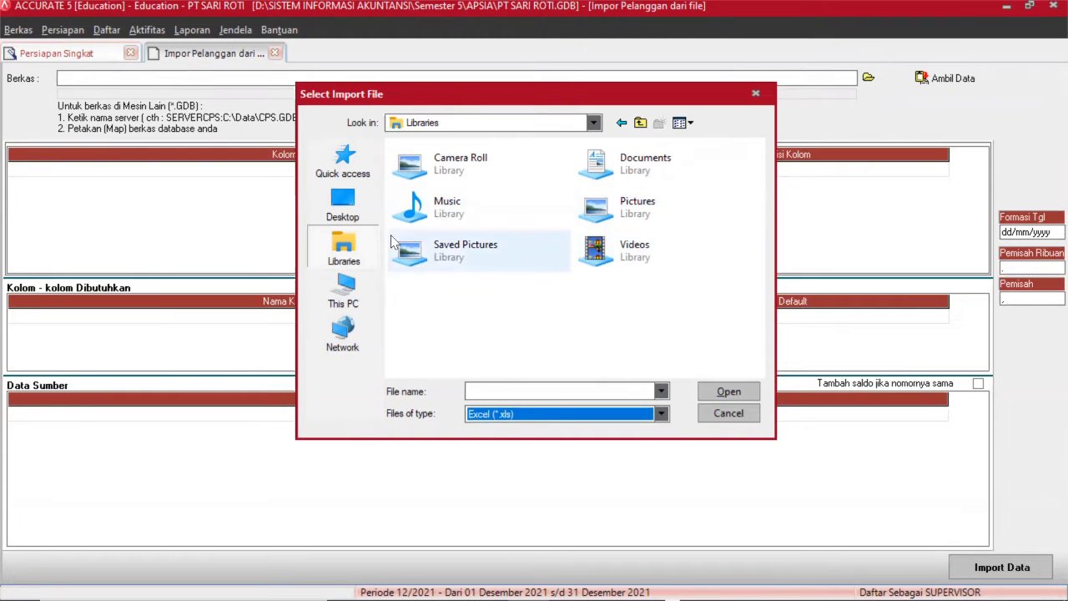
click(365, 294)
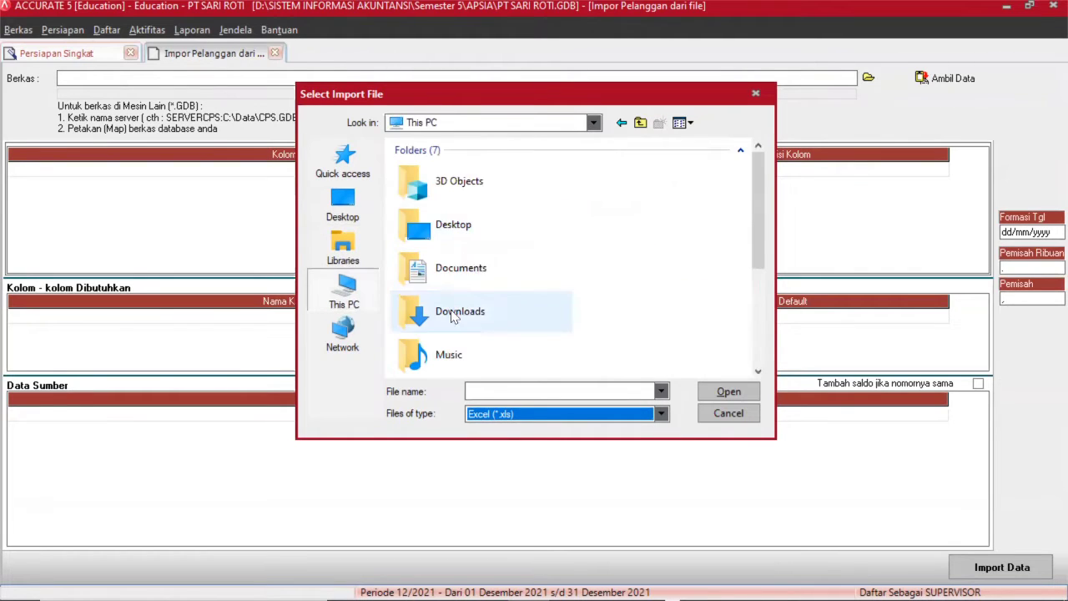
double_click(504, 309)
double_click(432, 187)
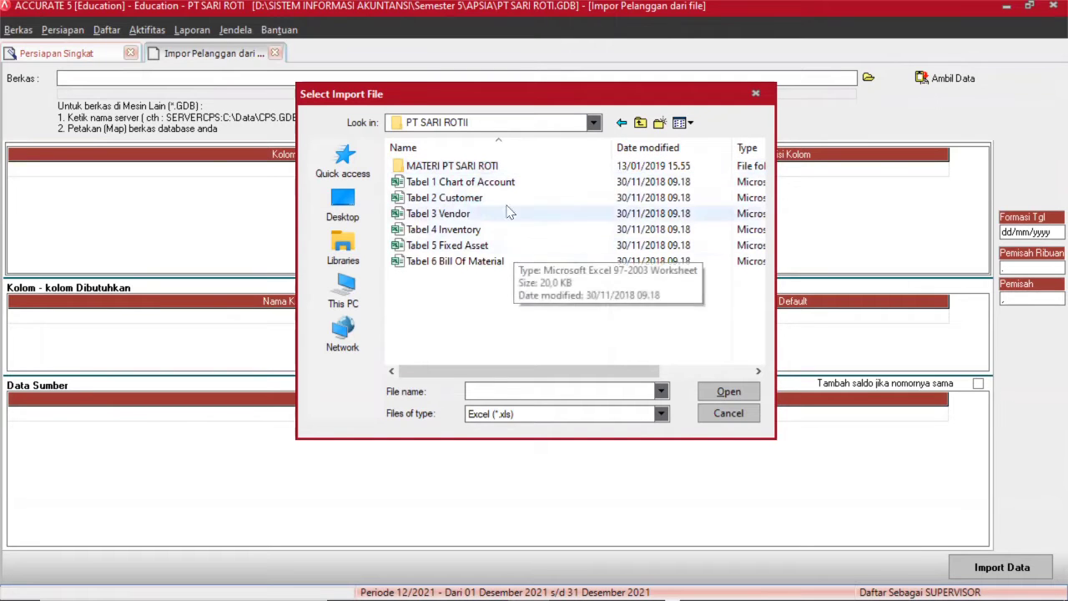
click(455, 200)
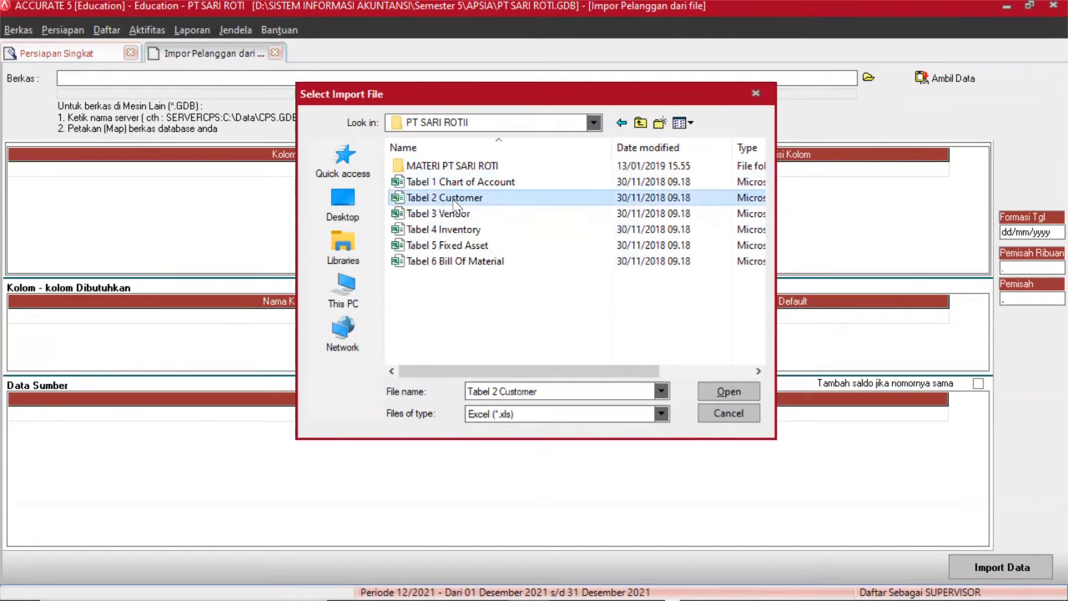
double_click(455, 203)
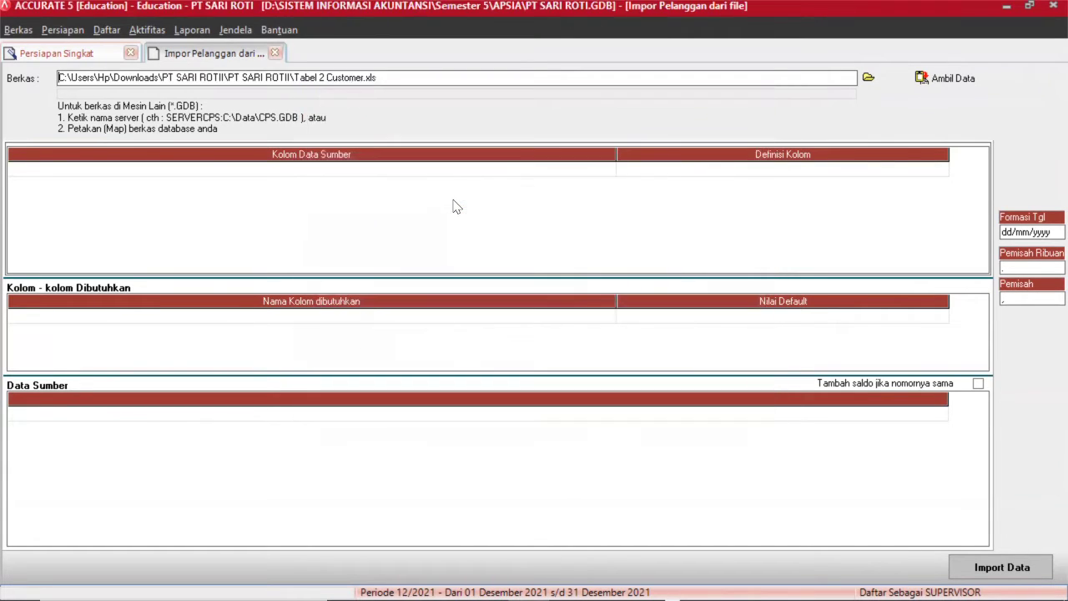
Load Tabel 2 Customer.xls and delete its Customer No. header row so data starts at C001.
click(955, 79)
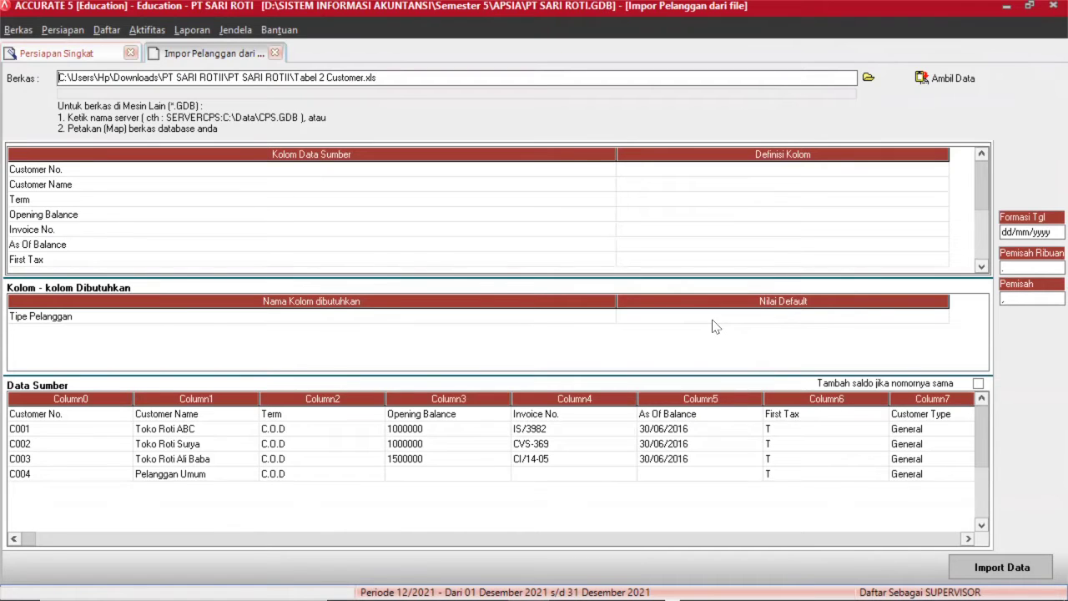
click(70, 414)
right_click(92, 414)
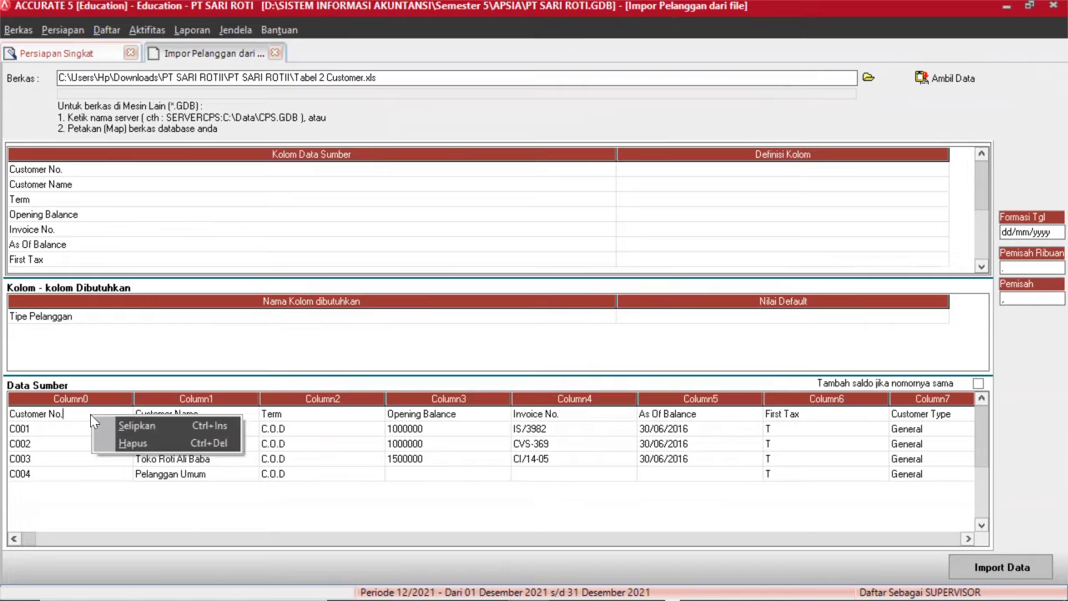
click(124, 446)
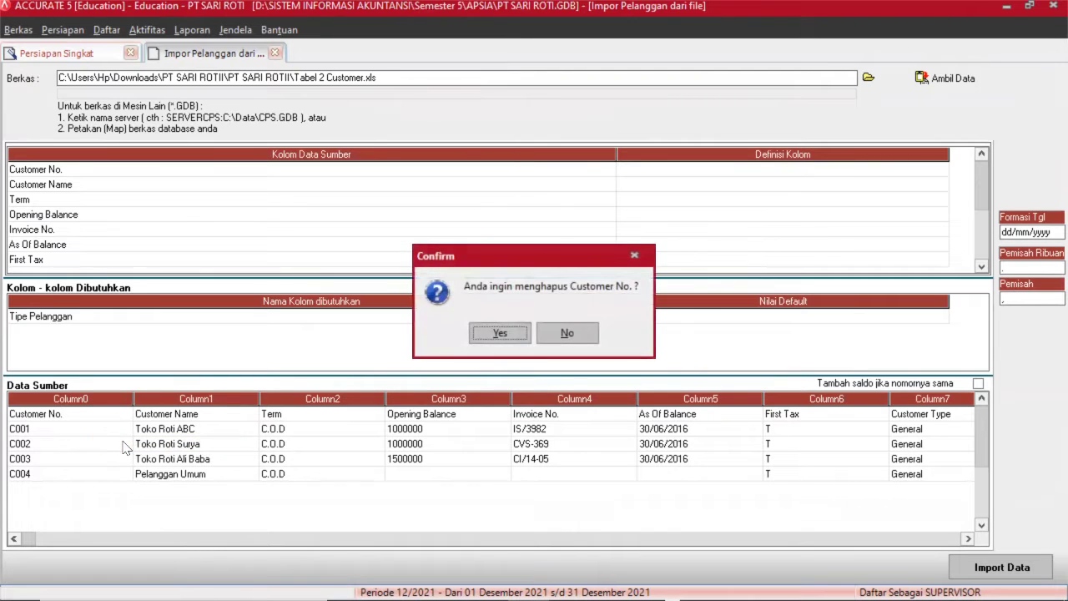
click(494, 332)
click(182, 347)
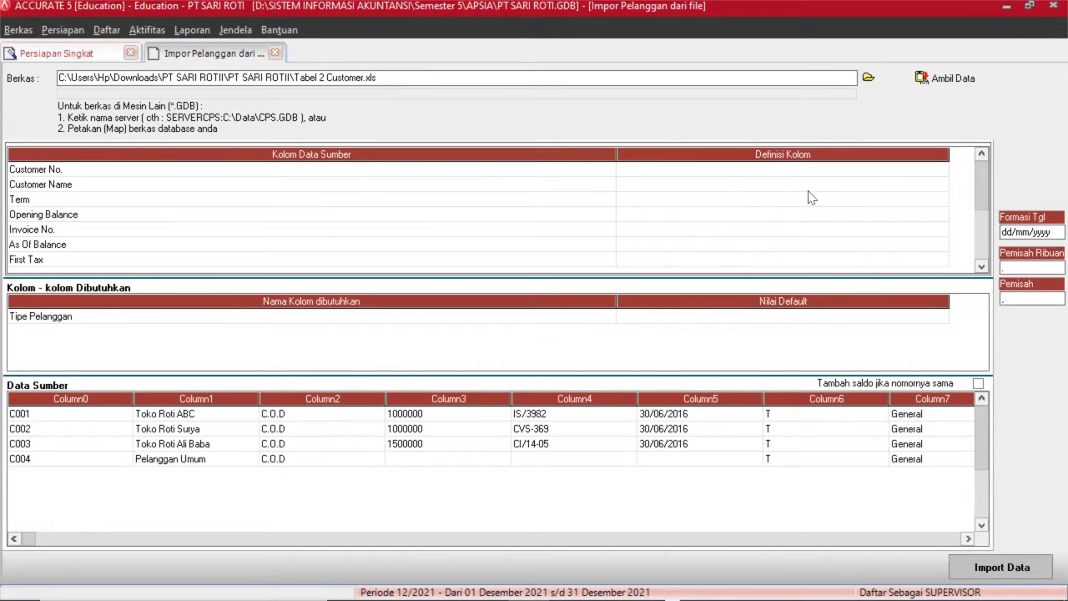
Map Customer No. to No. Pelanggan and Customer Name to Nama Pelanggan.
click(697, 175)
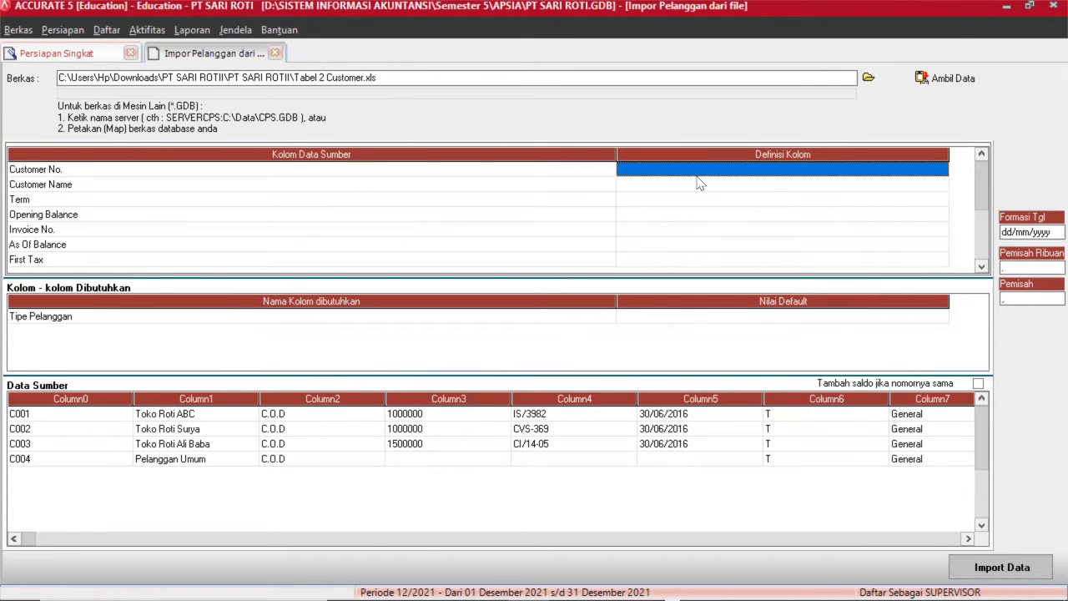
click(649, 177)
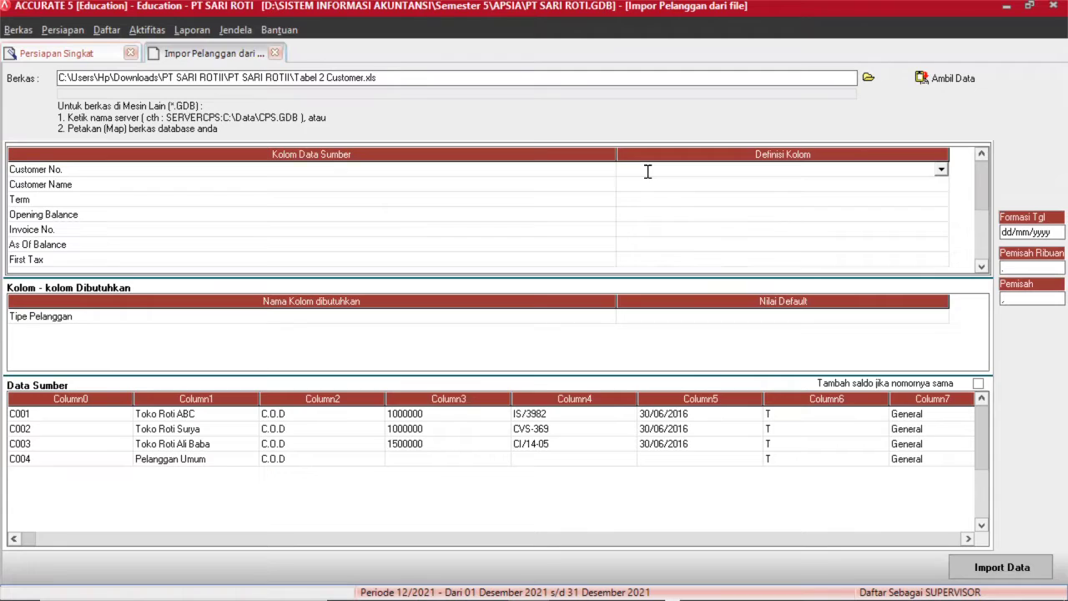
click(940, 170)
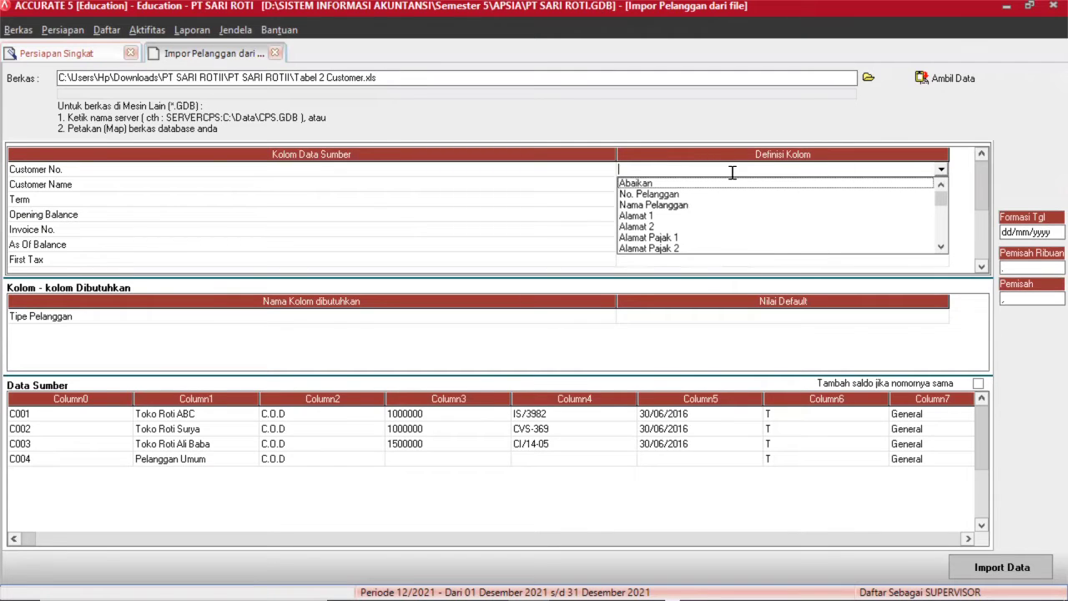
click(649, 194)
click(663, 183)
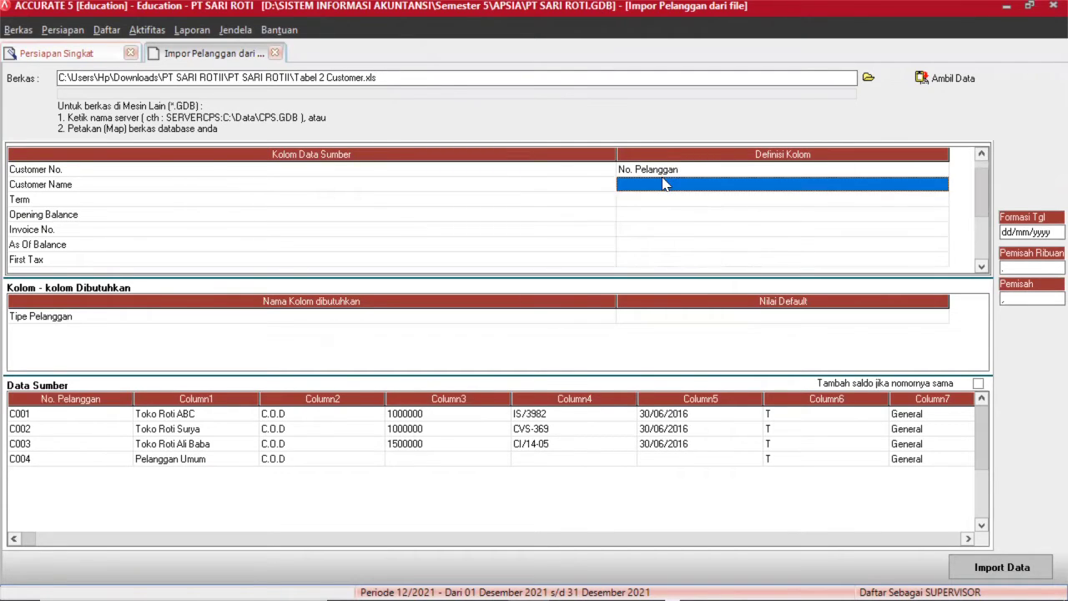
click(917, 185)
click(940, 183)
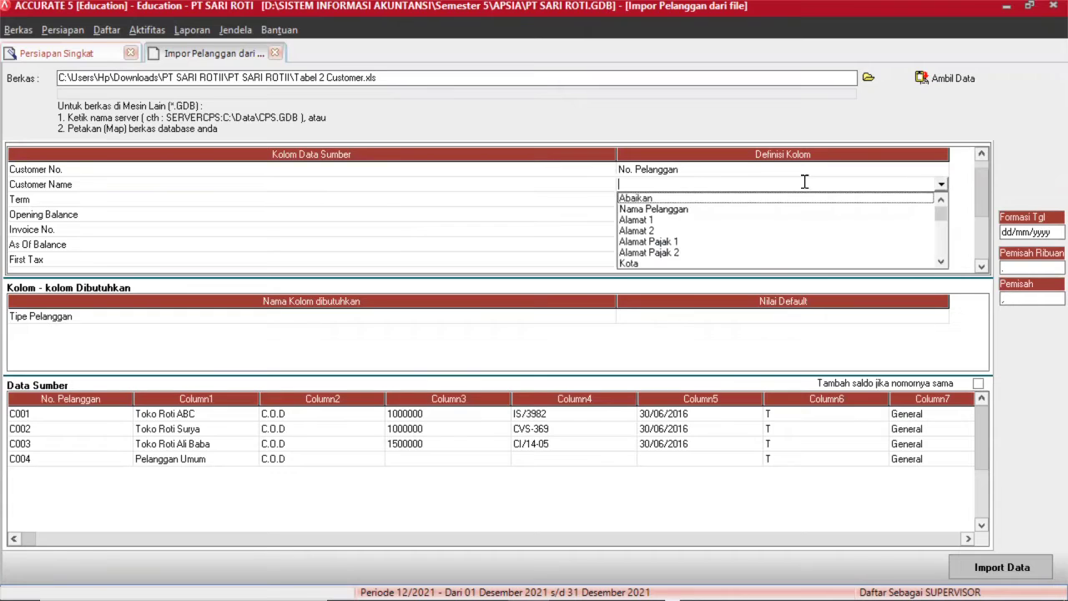
click(657, 210)
Map Term to Syarat, matching the C.O.D value to the C.O.D payment term.
click(656, 200)
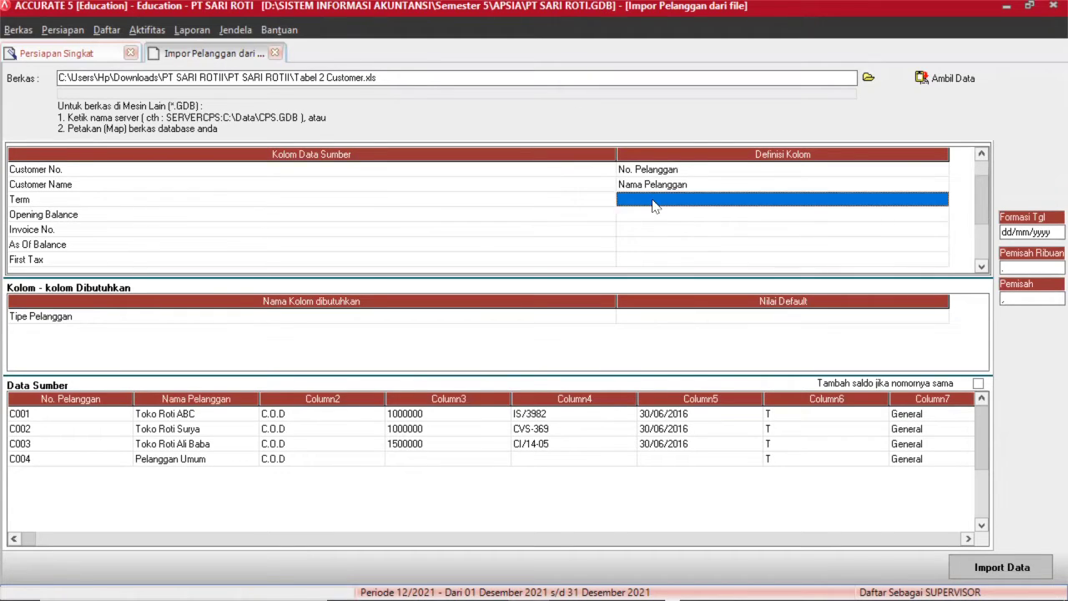
click(799, 199)
click(940, 199)
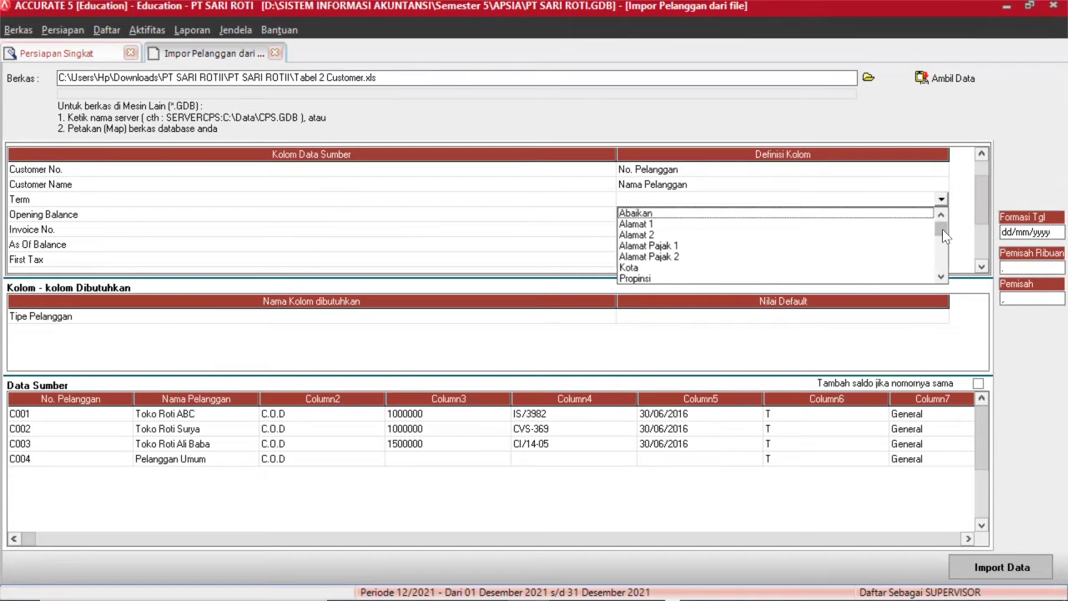
scroll(942, 229, down, 5)
key(Return)
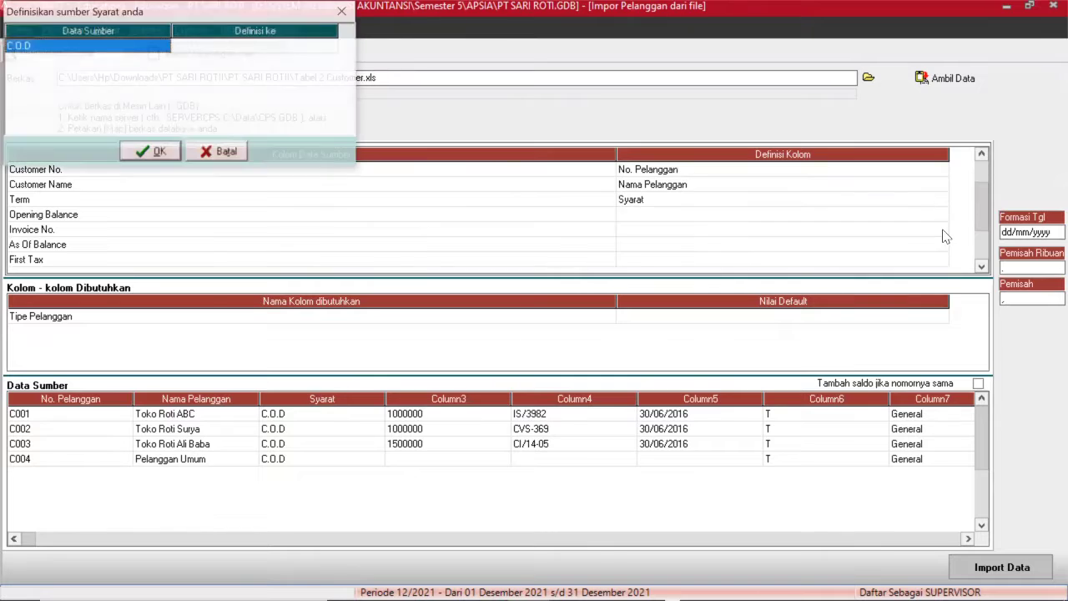
click(236, 50)
click(234, 53)
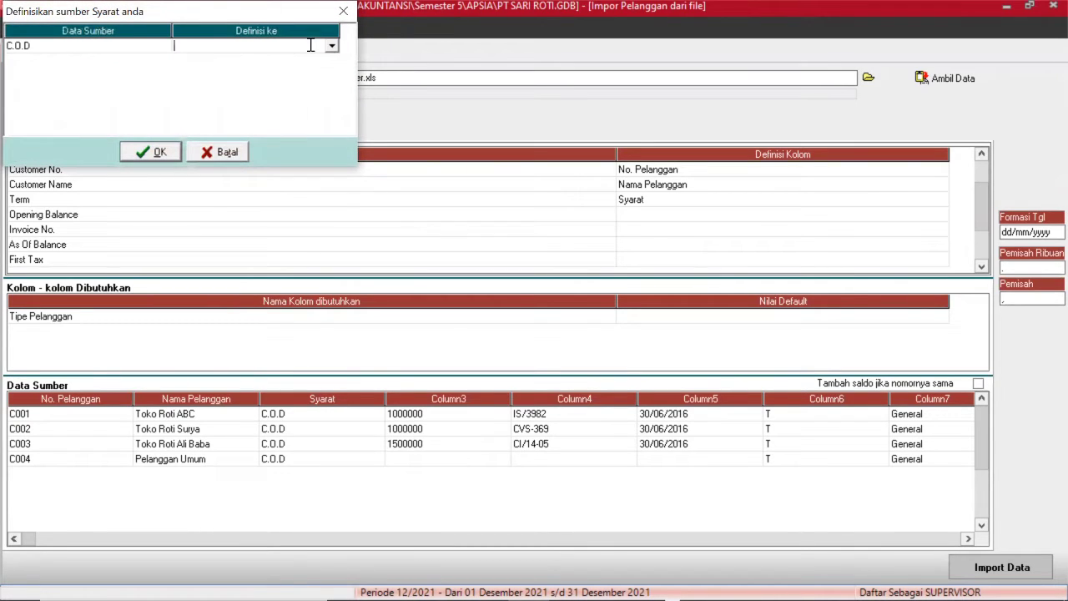
click(332, 46)
click(245, 64)
click(151, 152)
click(642, 205)
Map the Opening Balance column to Saldo Awal.
click(653, 216)
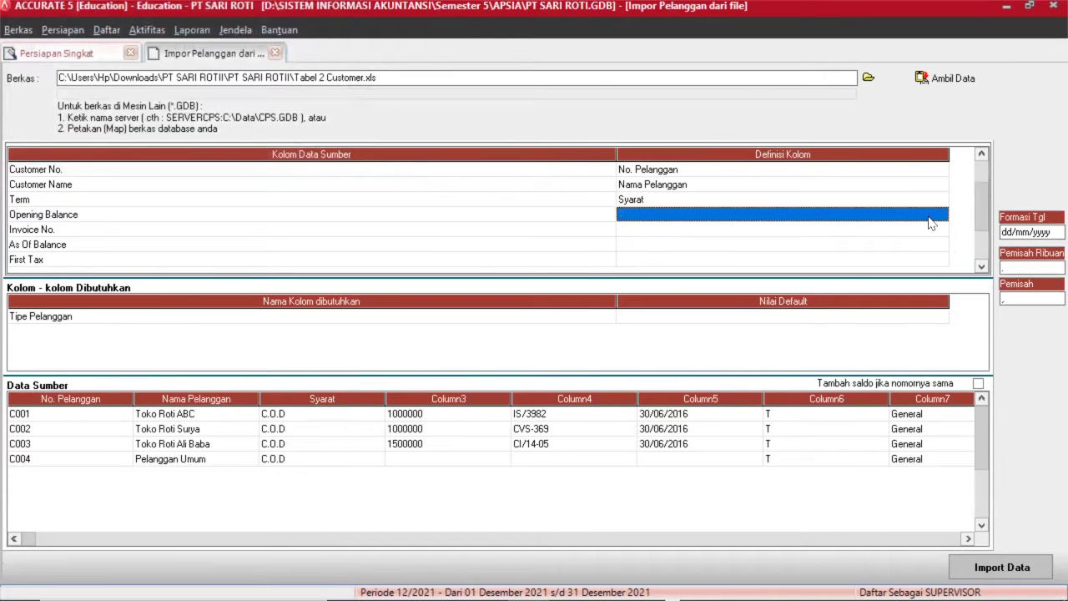
click(933, 217)
click(940, 215)
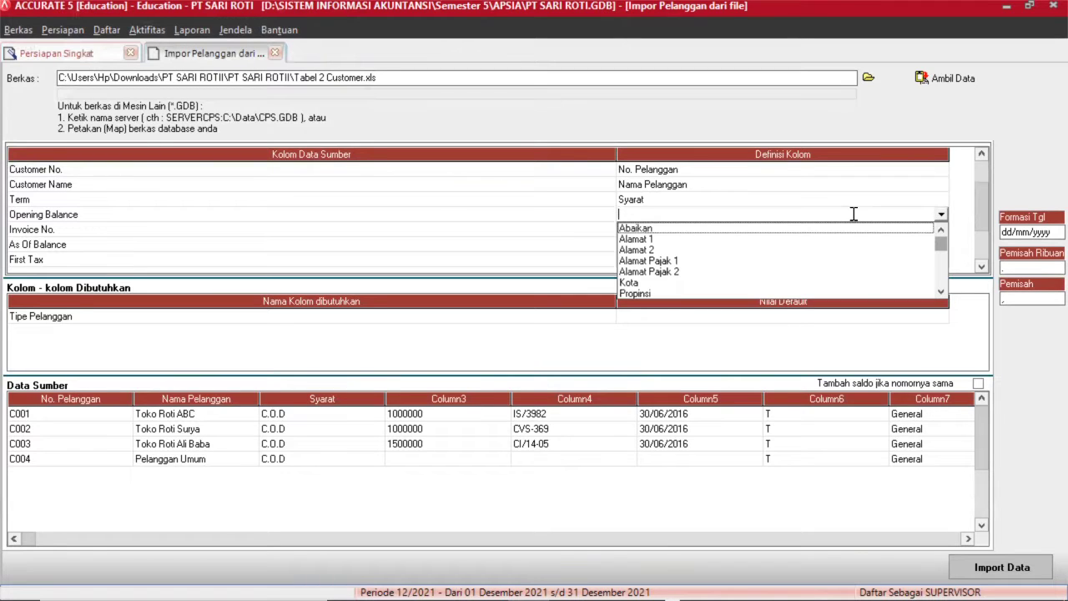
key(s)
key(Return)
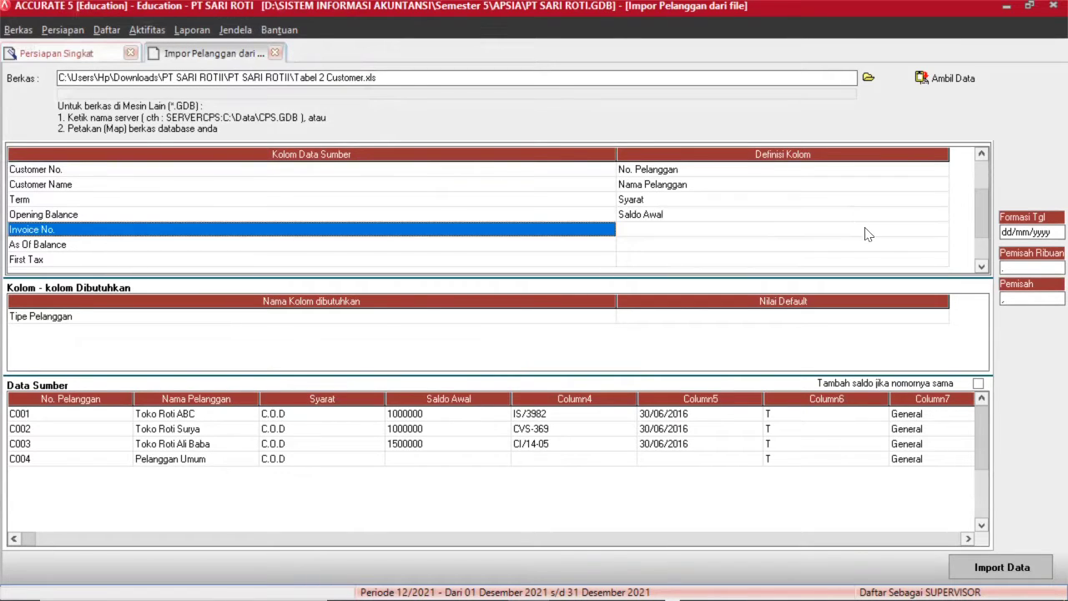
Map Invoice No. to No. Faktur Saldo Awal.
click(869, 234)
click(868, 234)
click(940, 232)
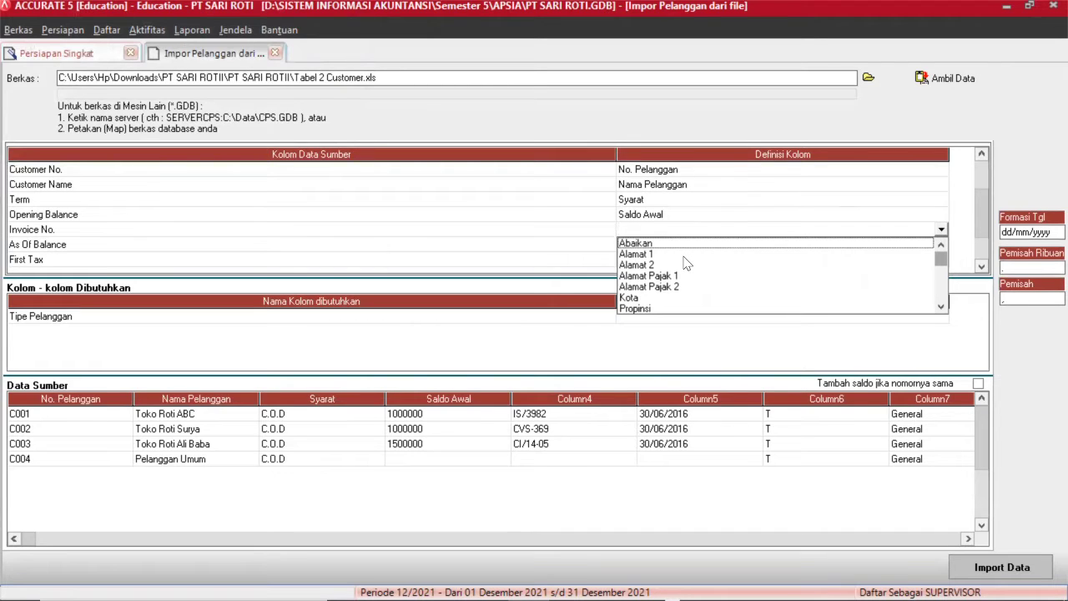
key(Down)
key(Down)
key(Down)
key(Down)
key(Down)
key(Down)
key(Down)
key(Down)
key(Down)
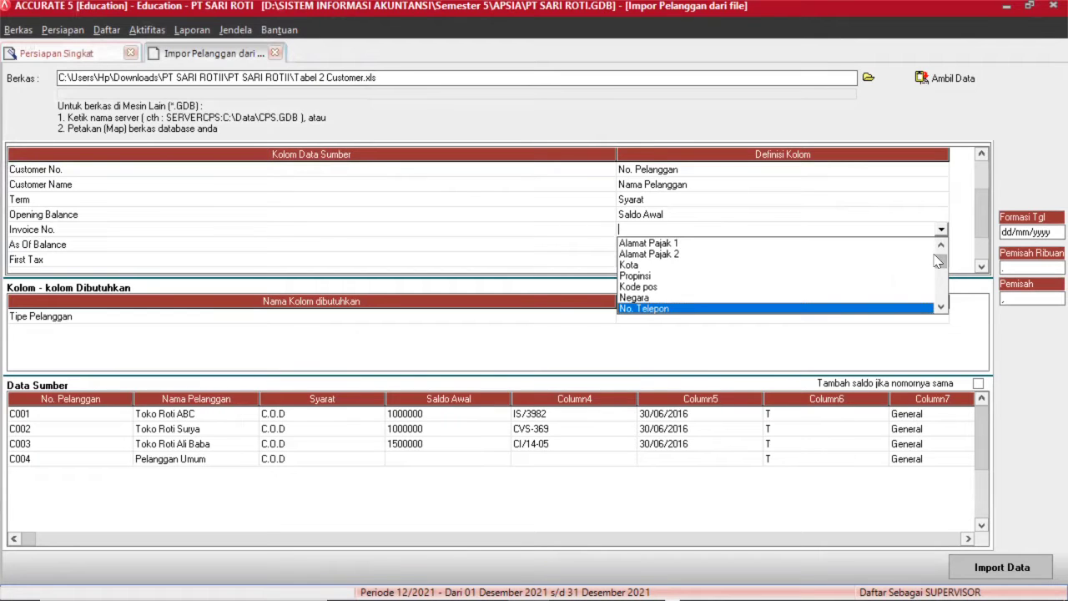
scroll(940, 259, up, 1)
drag(940, 258, 941, 284)
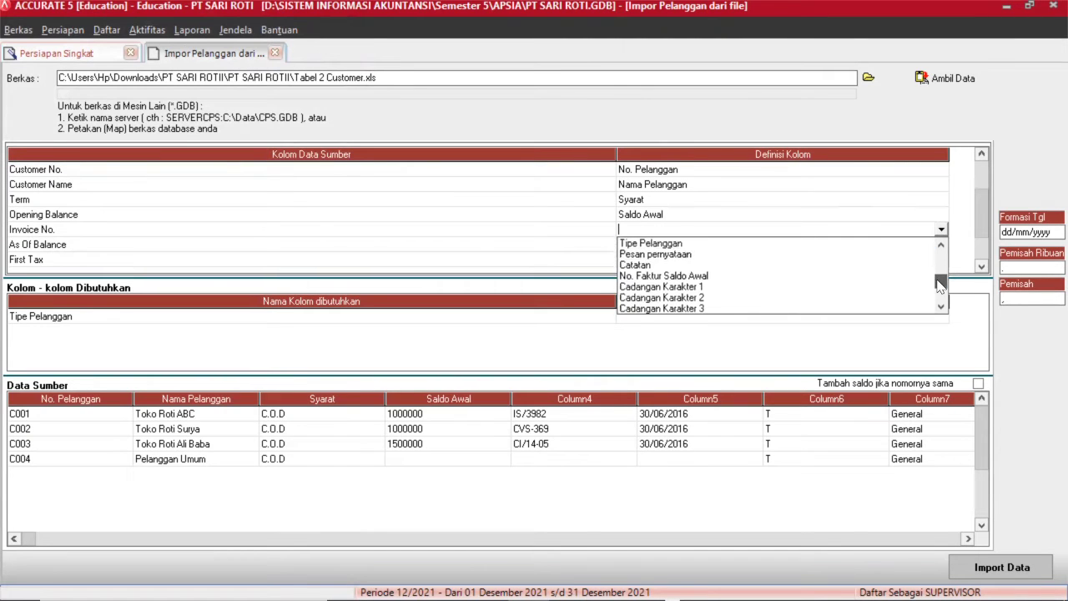
click(668, 275)
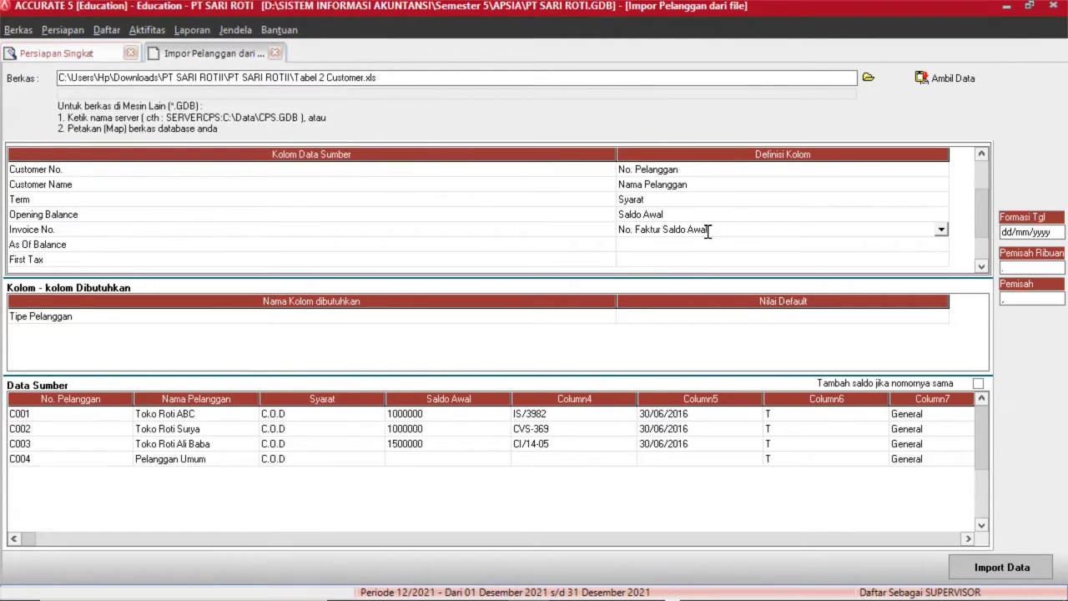
Map As Of Balance to Saldo per tgl and First Tax to Pajak pertama.
click(666, 245)
click(683, 245)
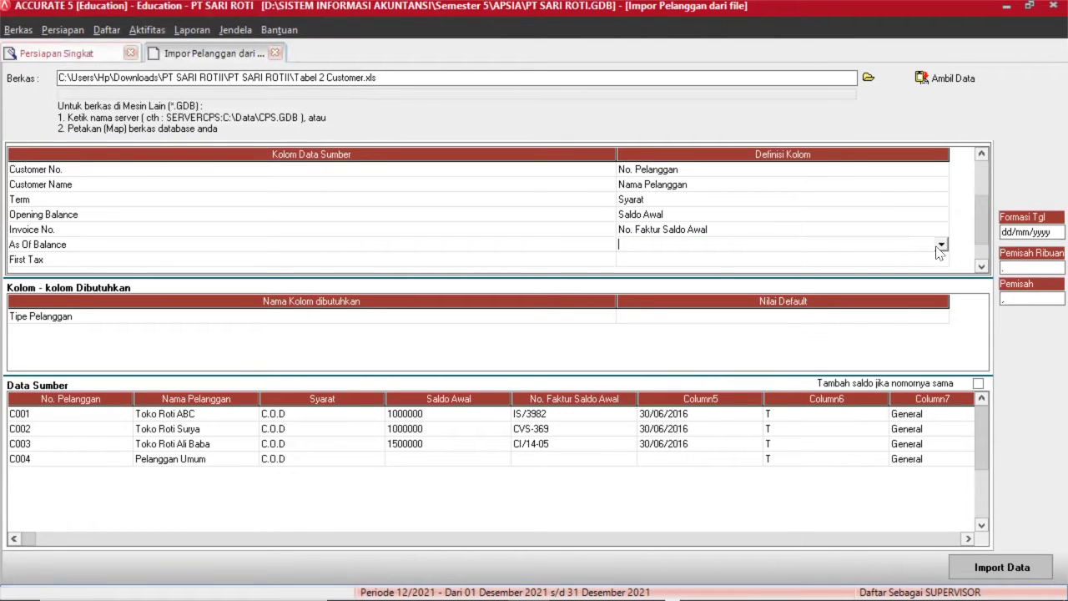
click(942, 245)
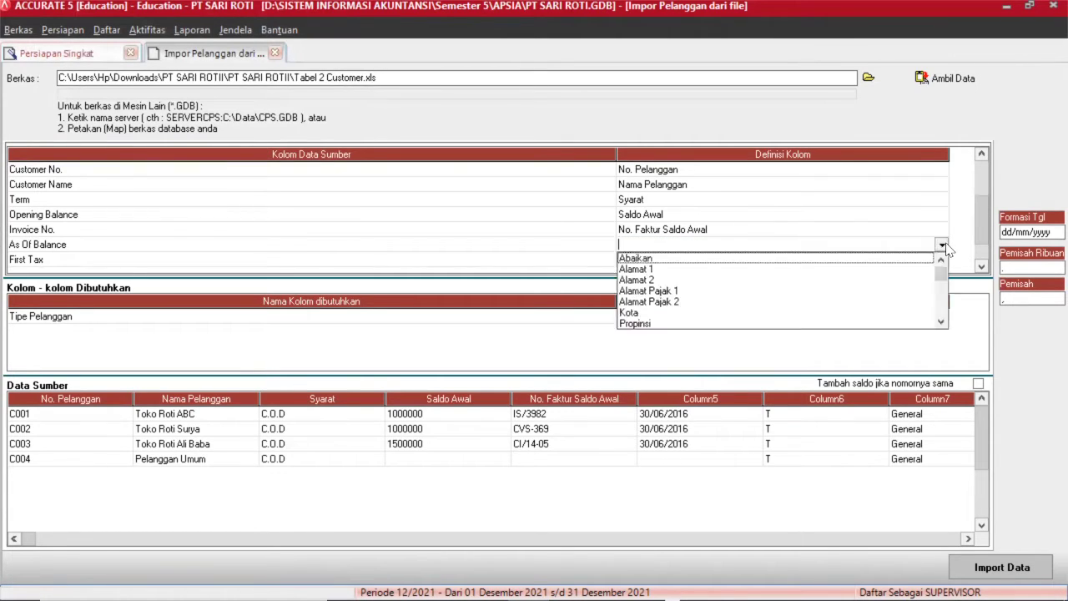
scroll(948, 250, down, 5)
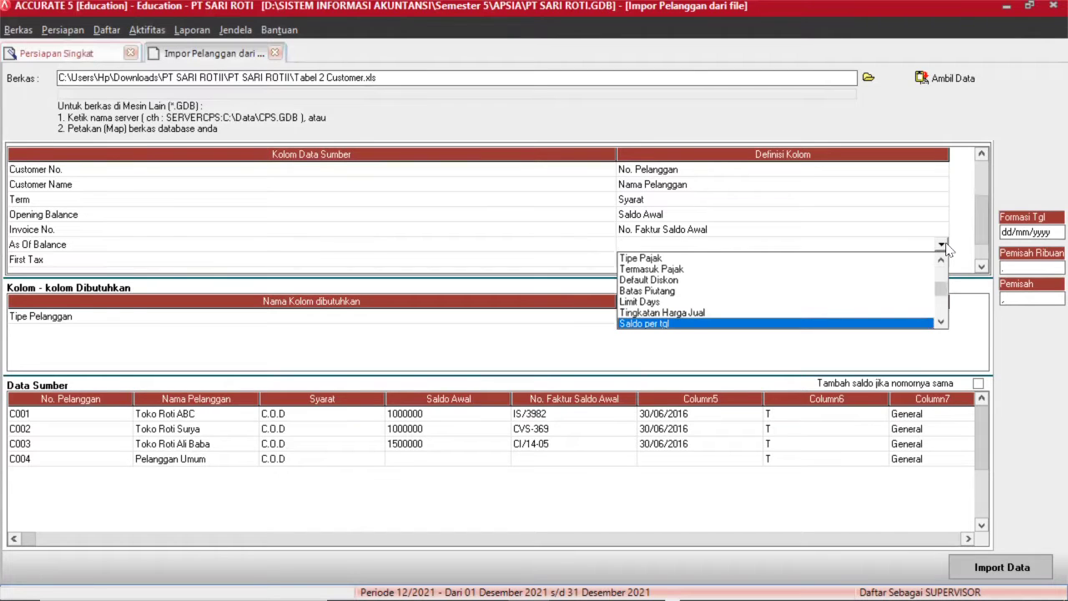
key(Return)
click(942, 259)
click(942, 259)
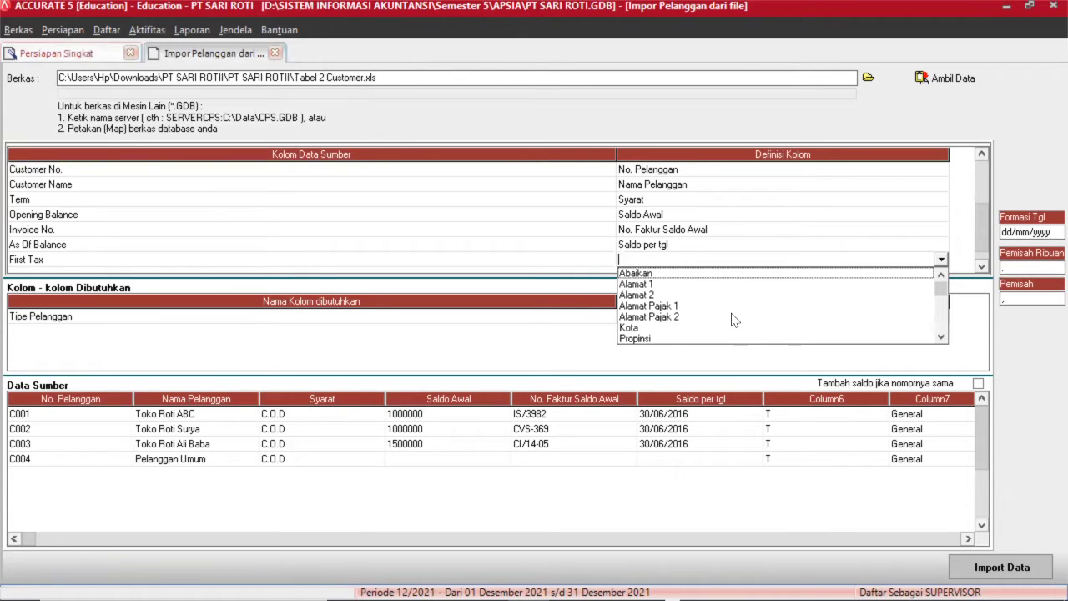
scroll(931, 301, down, 5)
key(Return)
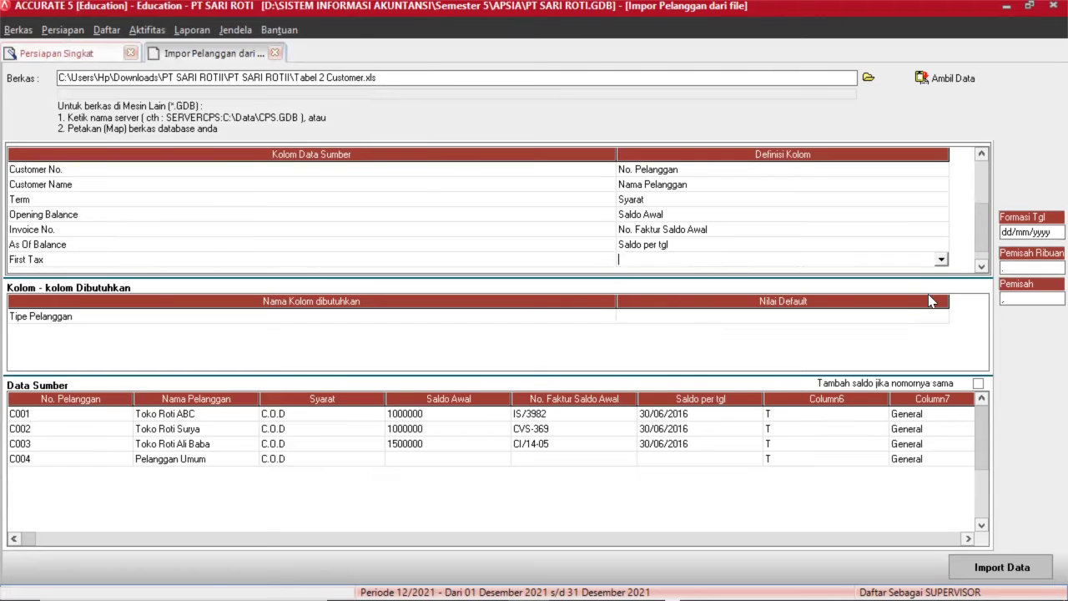
Match tax value T to the PPN tax for the First Tax column.
click(224, 50)
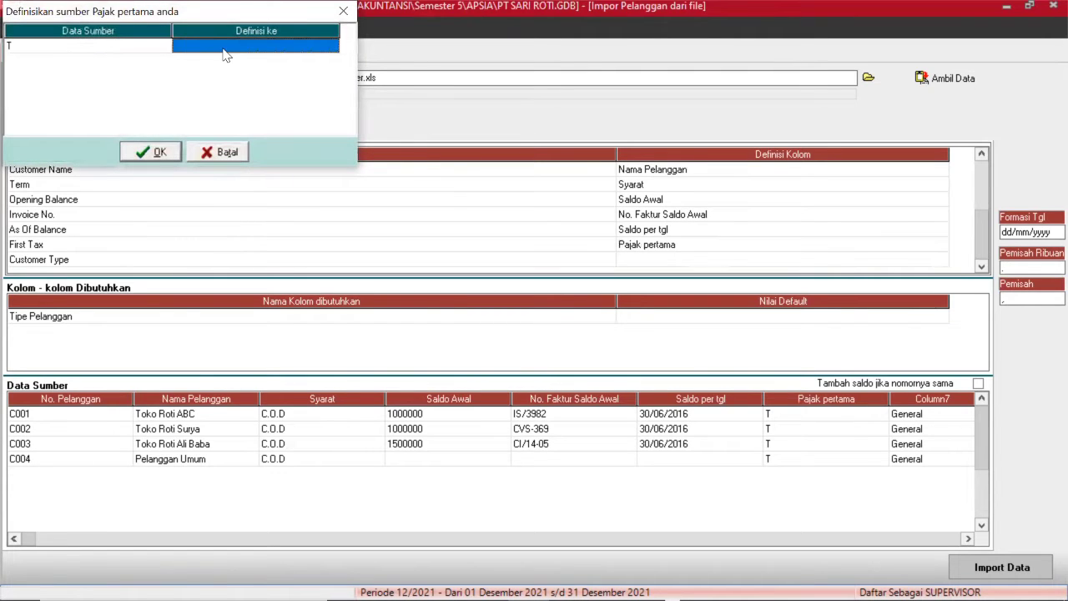
click(287, 48)
click(331, 46)
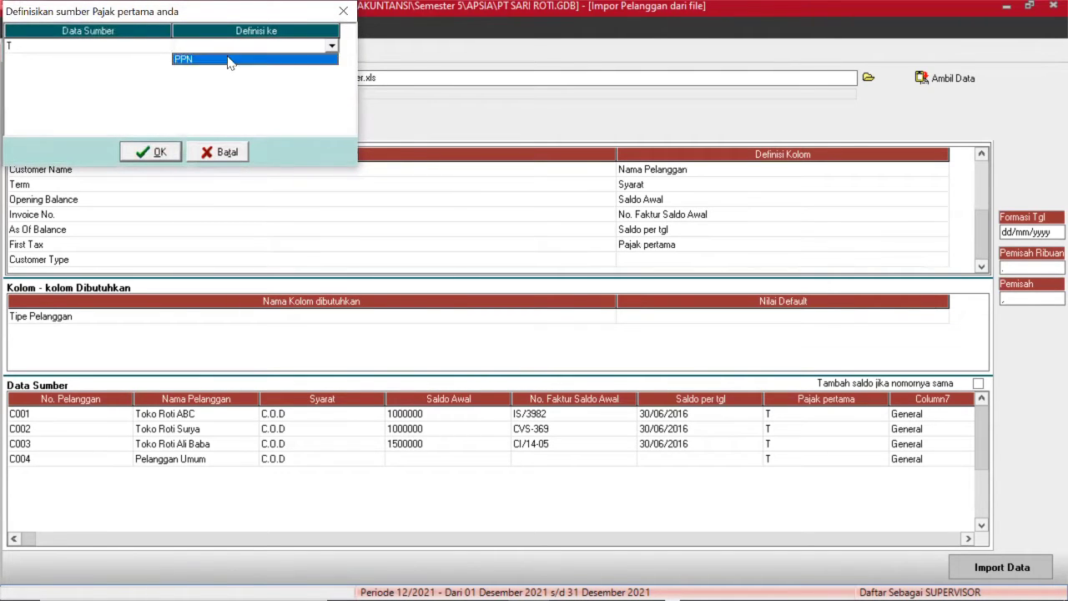
click(229, 58)
click(152, 151)
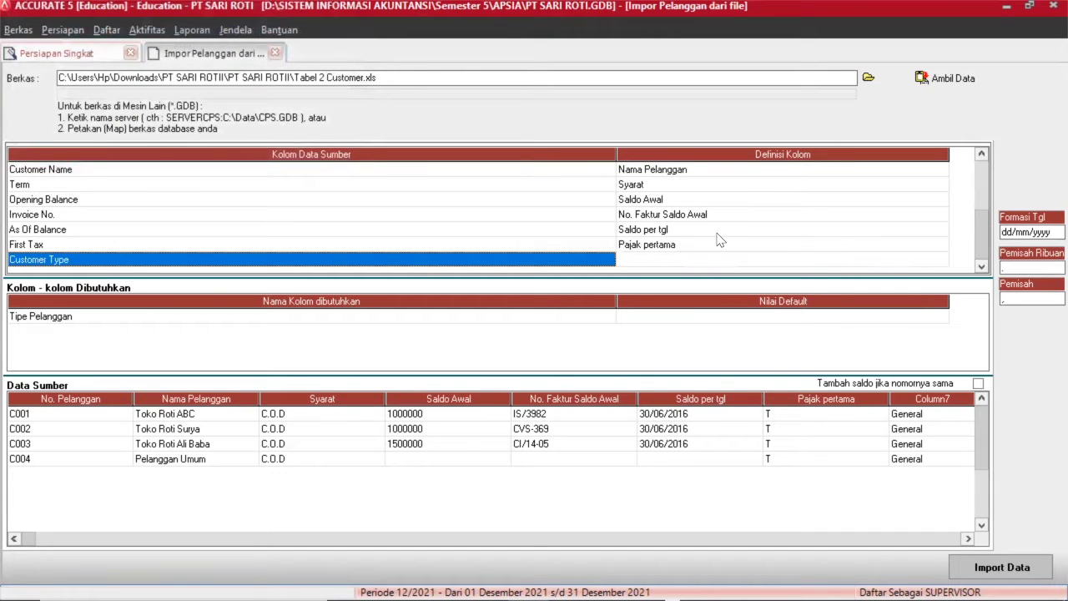
key(Down)
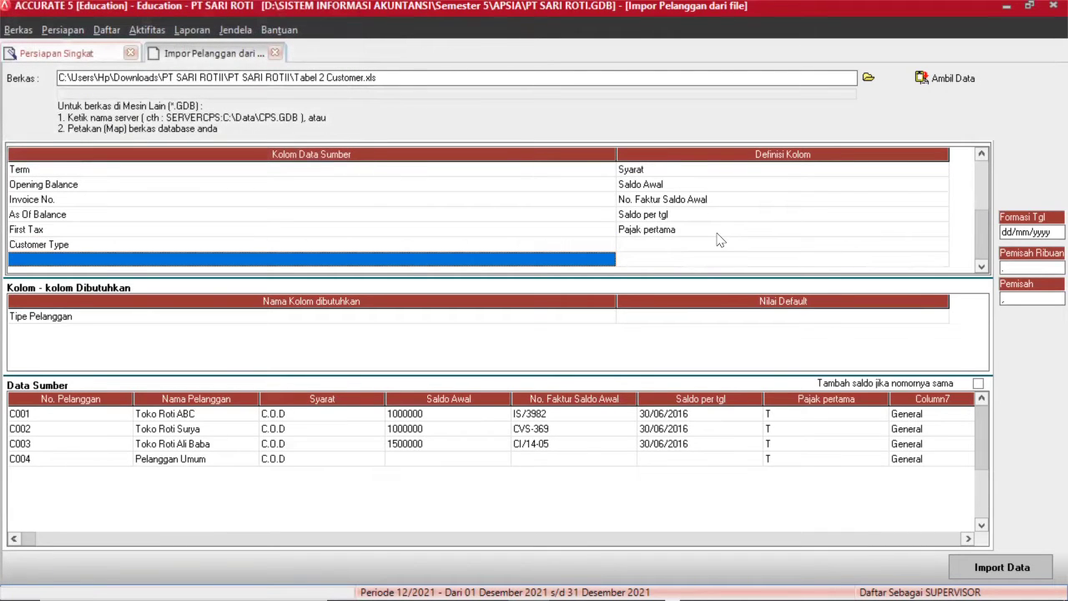
click(665, 244)
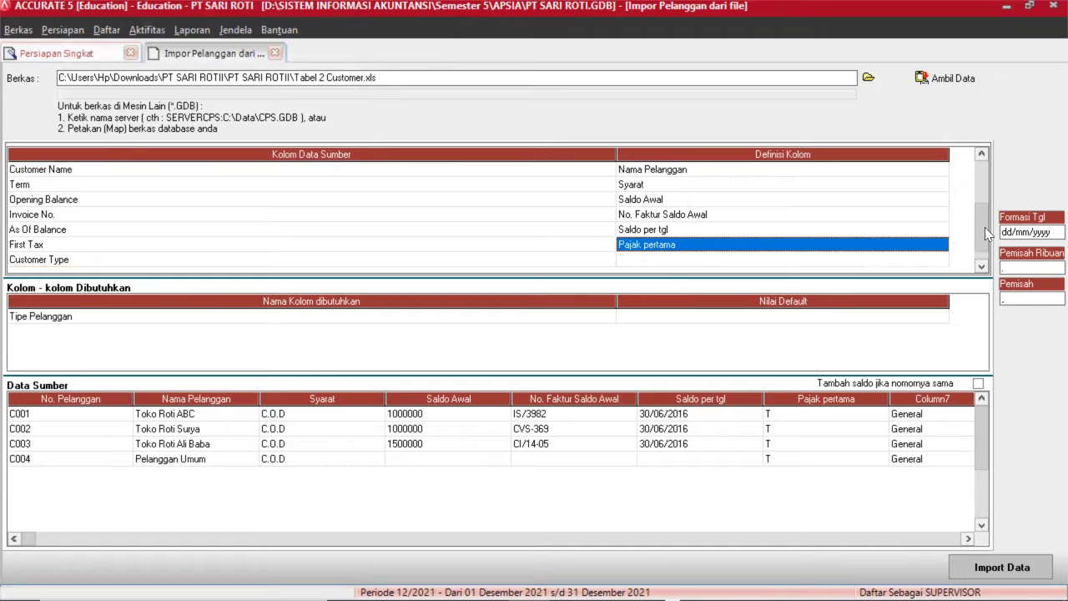
Map Customer Type to Tipe Pelanggan, matching General to the GENERAL customer type.
click(820, 258)
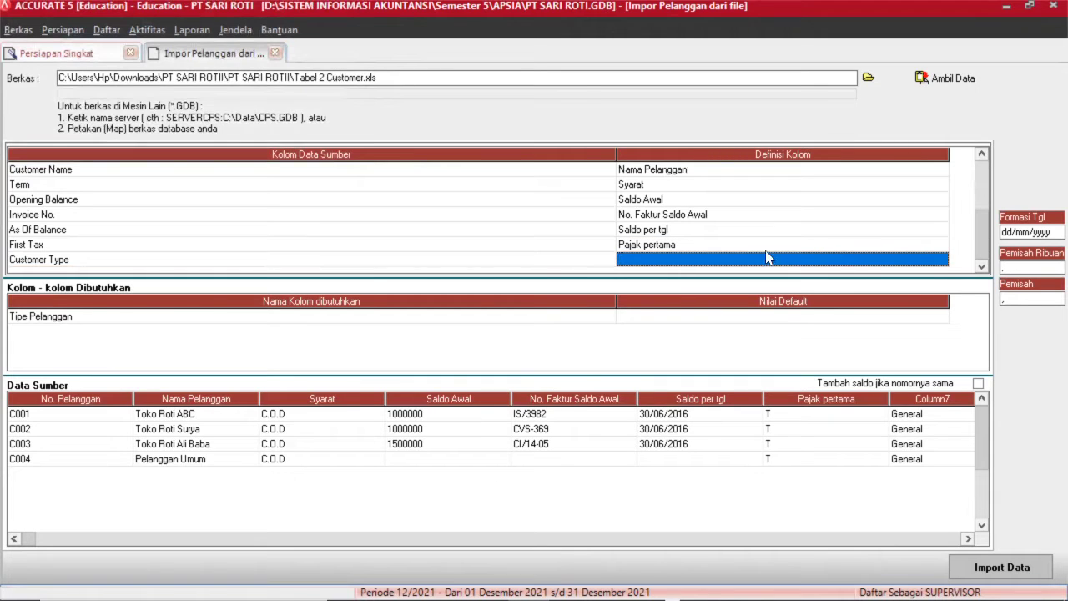
click(731, 258)
click(940, 259)
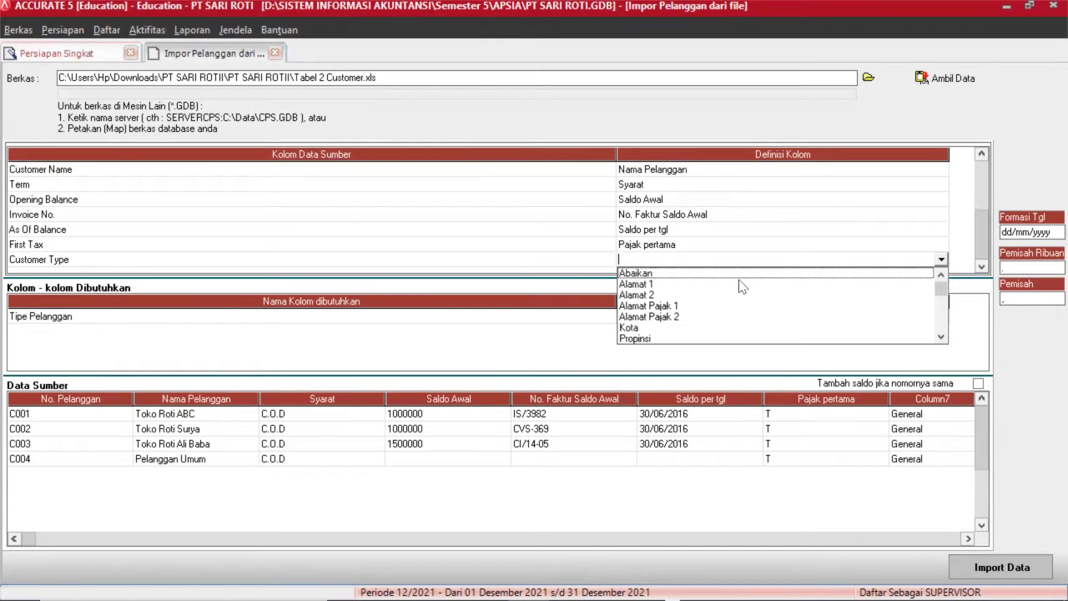
key(t)
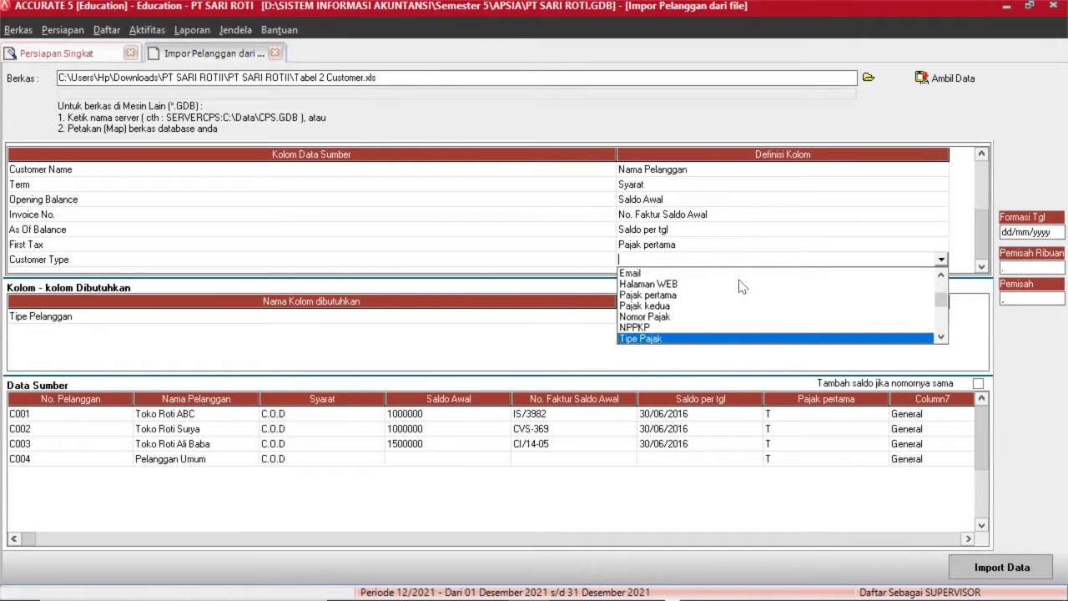
drag(941, 300, 941, 317)
click(651, 328)
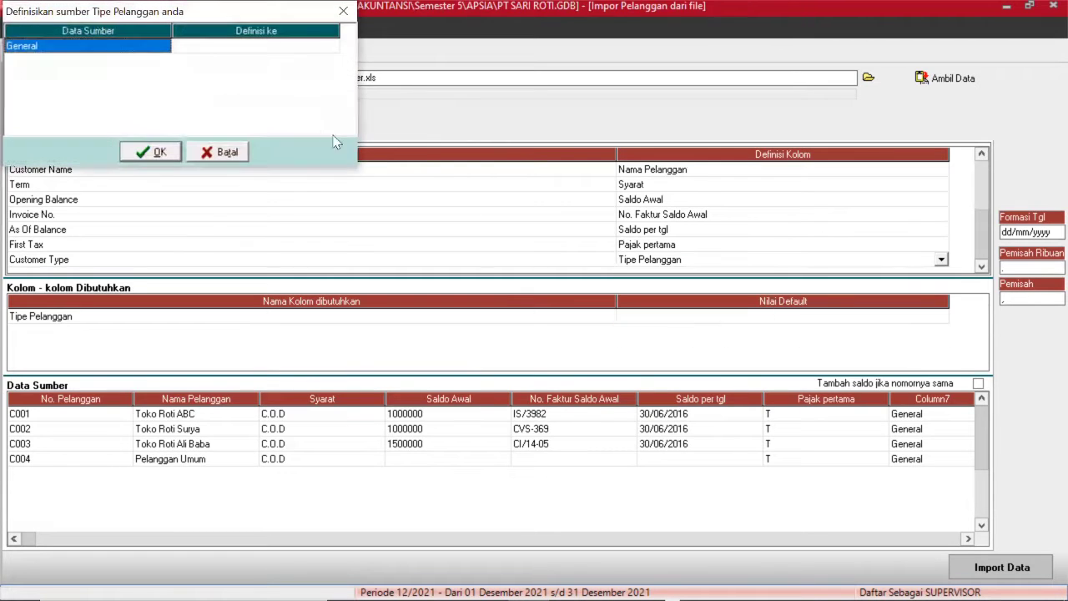
click(209, 48)
click(272, 48)
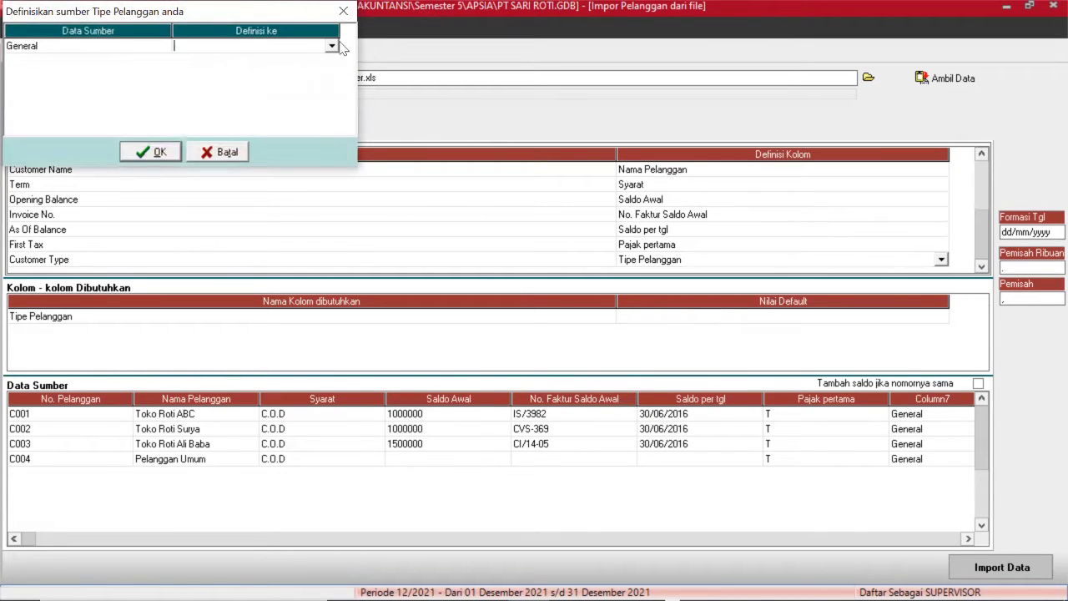
click(332, 46)
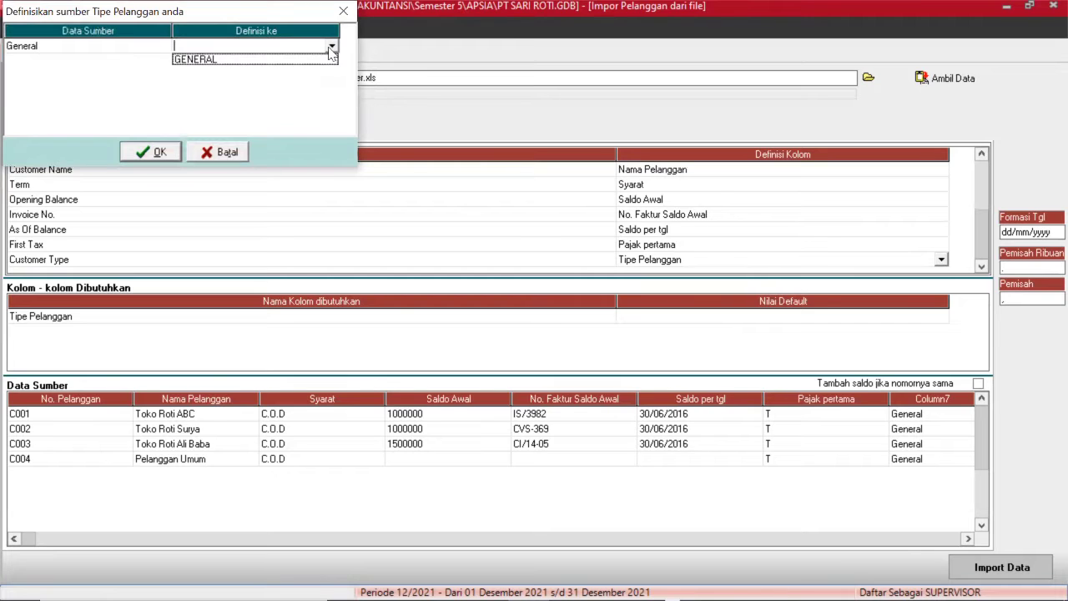
click(265, 58)
click(150, 152)
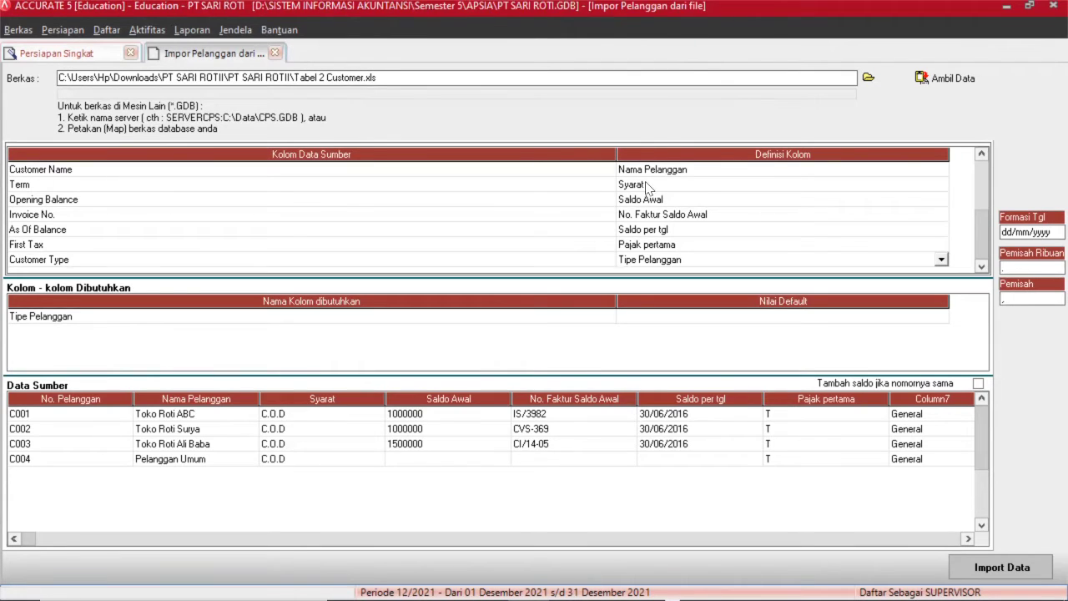
click(521, 214)
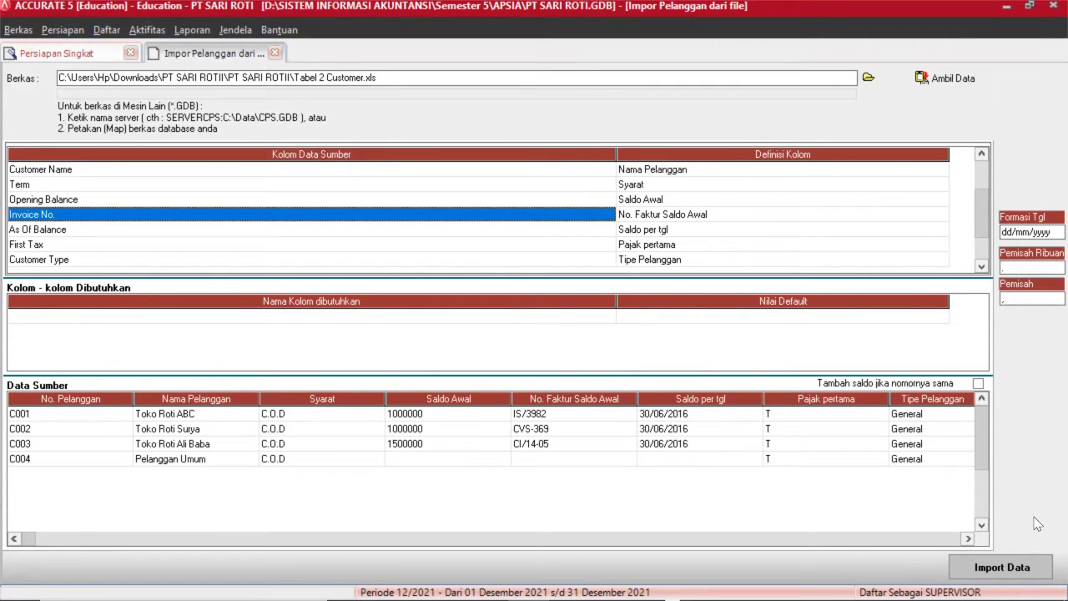
Import the 4 mapped customers (0 failed) and continue to the Pemasok step.
click(1002, 569)
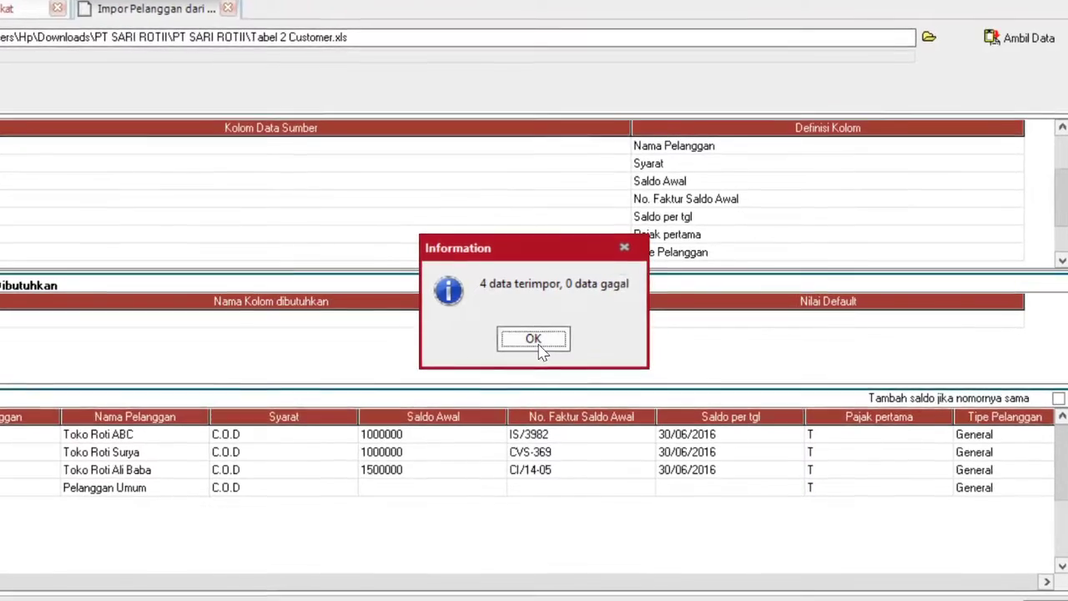
click(534, 337)
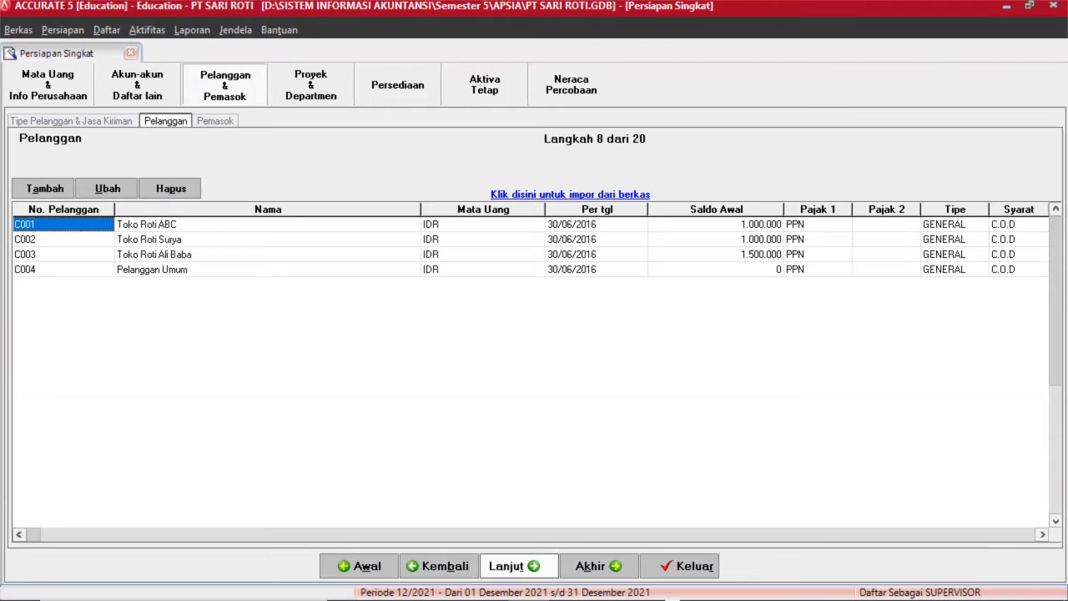
click(521, 571)
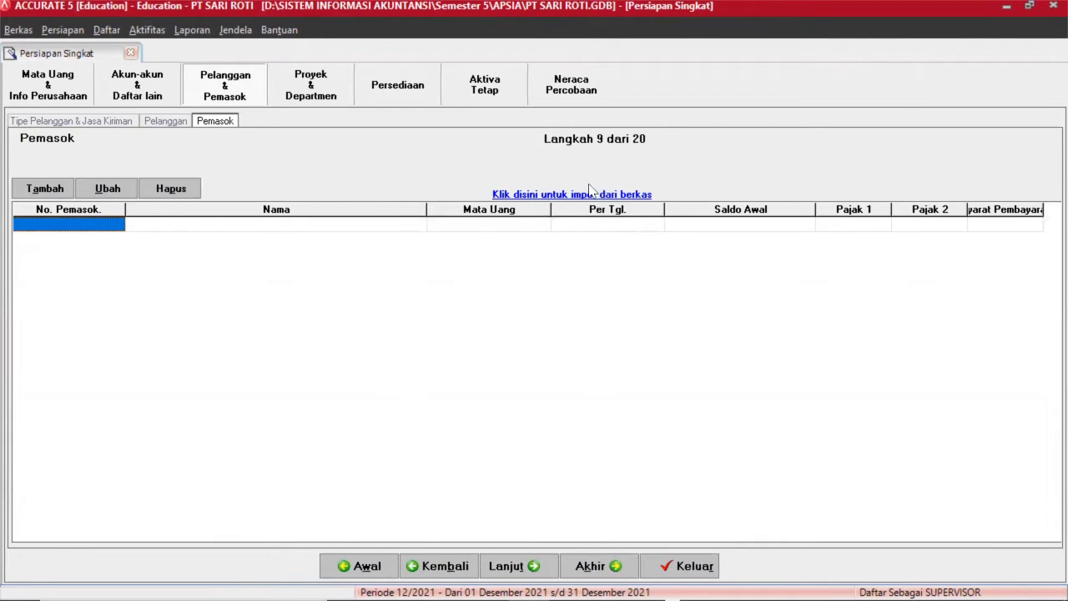
Load Tabel 3 Vendor.xls, filtered as Excel (*.xls), into the supplier import and fetch its data.
click(520, 192)
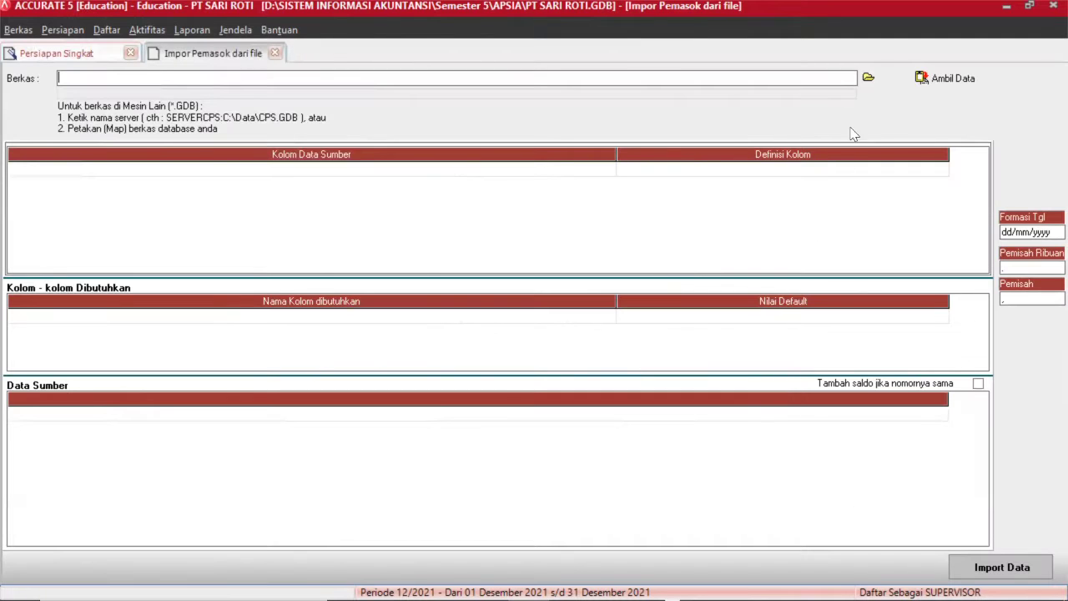
click(868, 78)
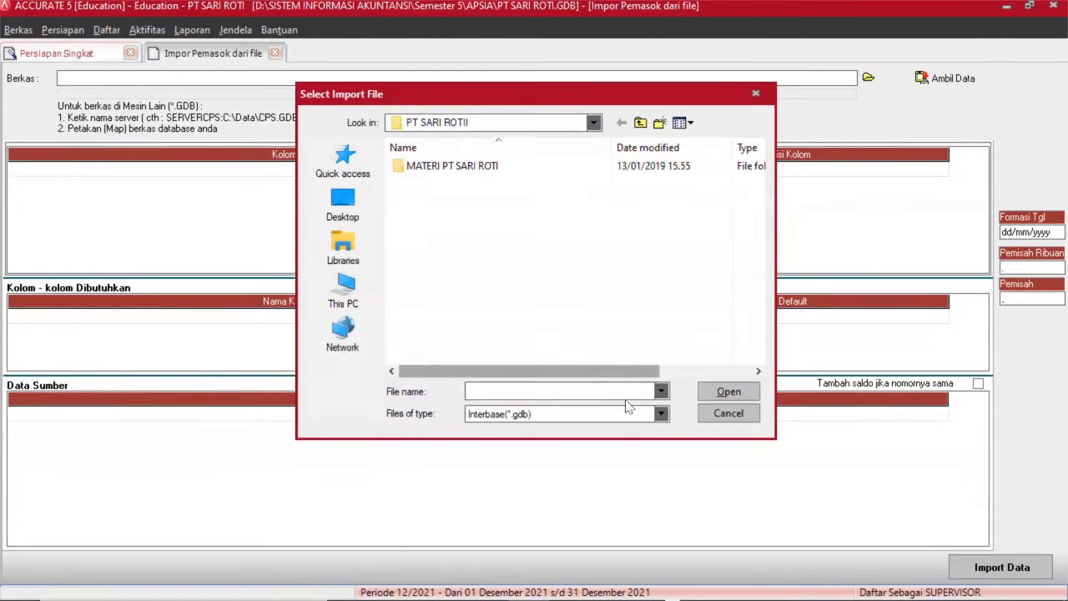
click(584, 414)
click(512, 440)
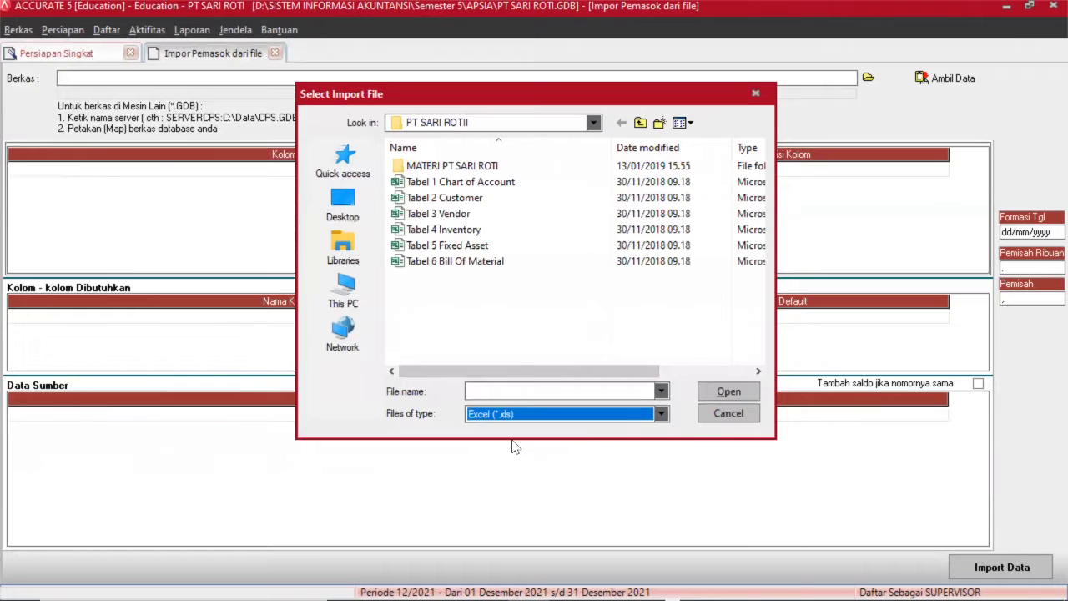
click(465, 215)
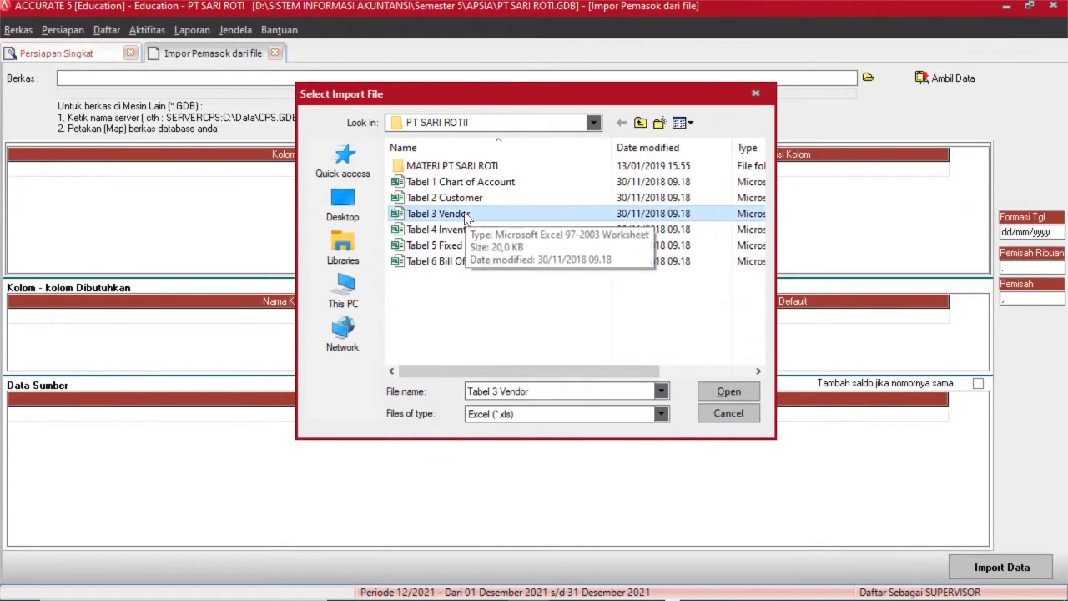
double_click(465, 216)
click(943, 77)
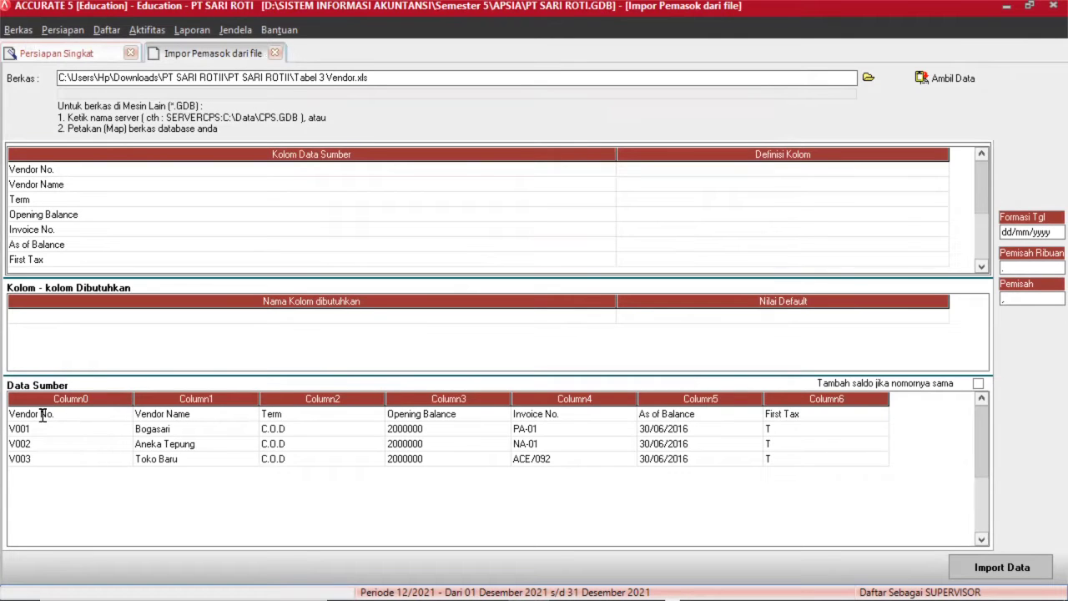
Delete the vendor file's heading row and map Vendor No. to No Pemasok.
right_click(41, 415)
click(86, 444)
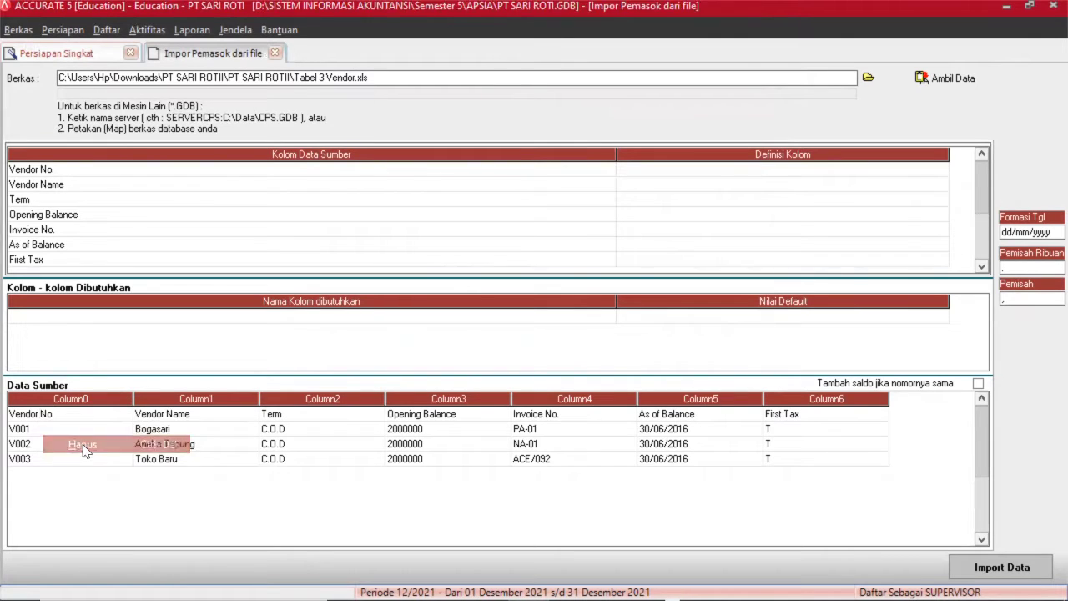
click(499, 333)
click(350, 185)
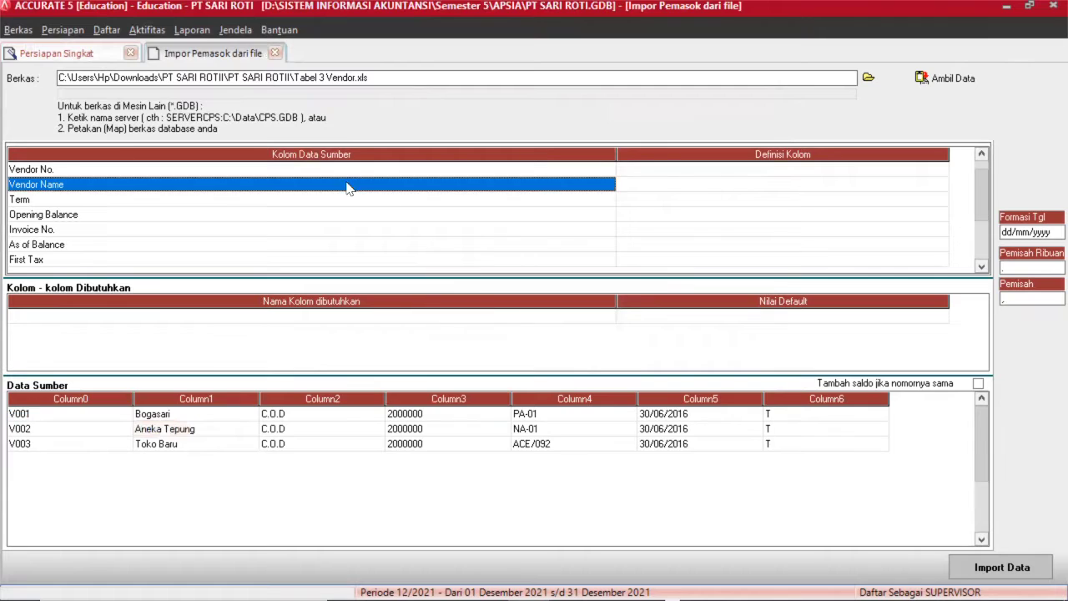
click(660, 169)
click(731, 168)
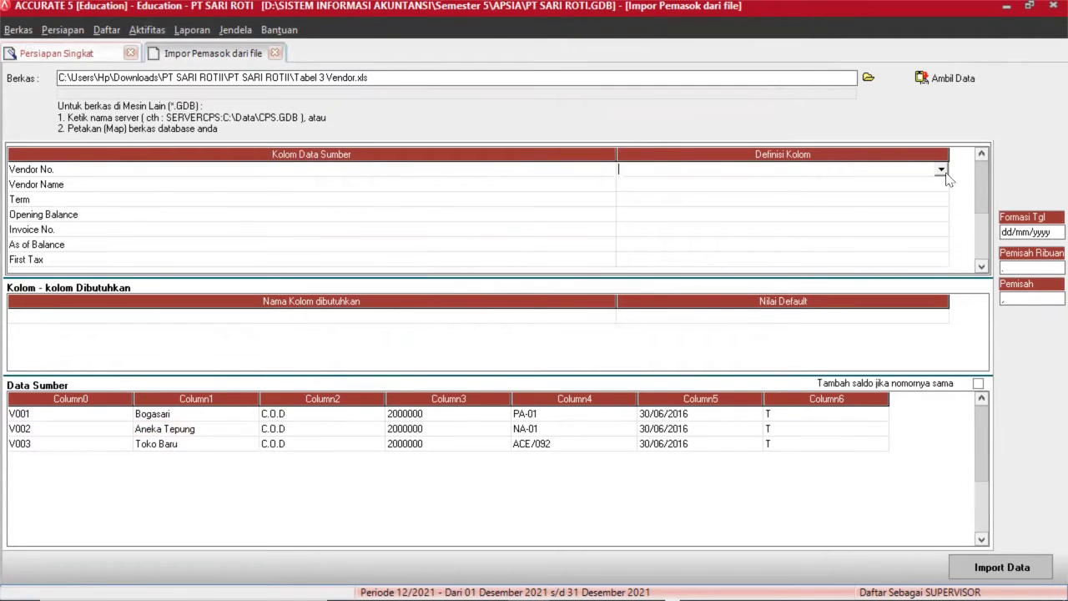
click(942, 171)
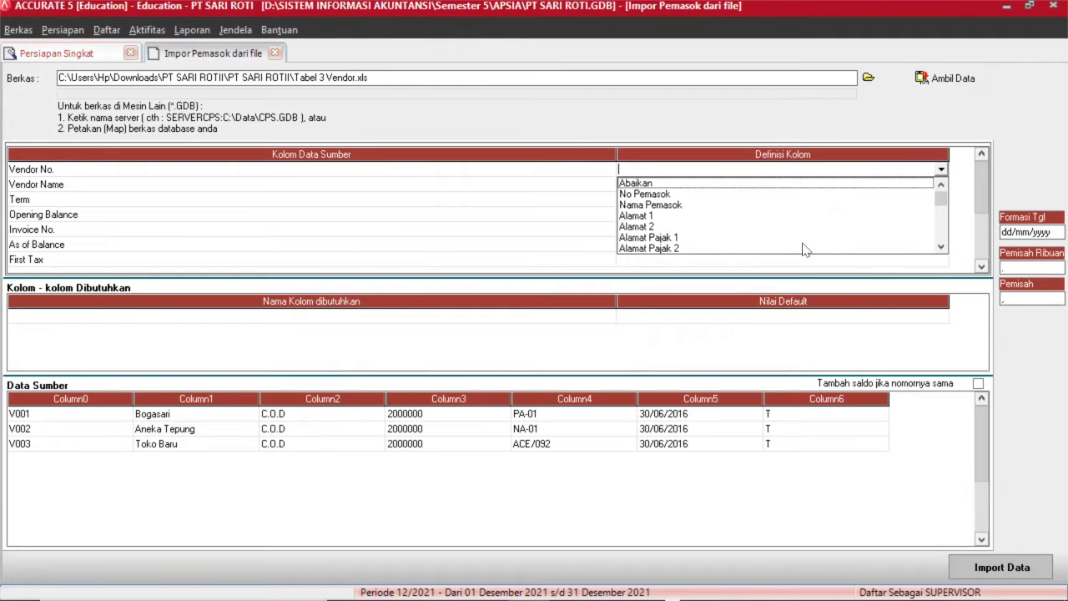
click(649, 194)
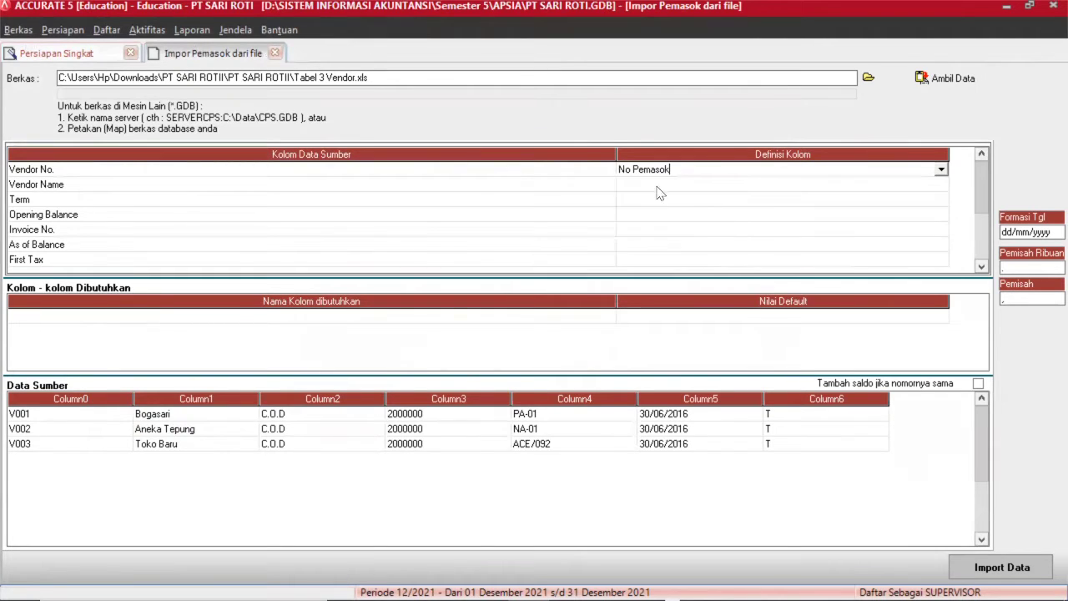
Map Vendor Name to Nama Pemasok and Term to Syarat.
click(658, 185)
click(942, 185)
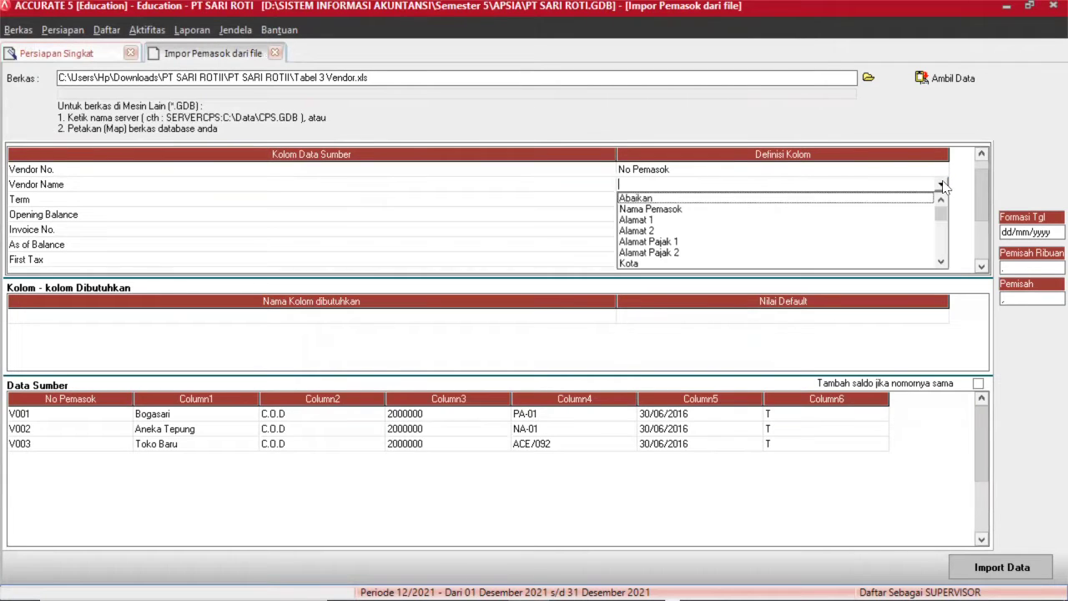
click(711, 209)
click(668, 200)
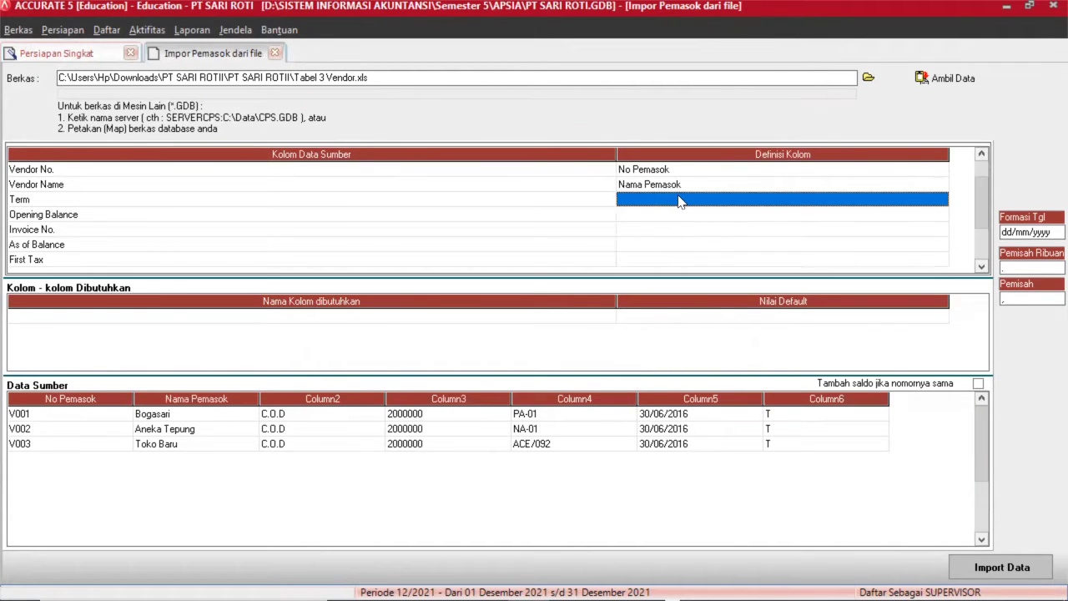
click(683, 201)
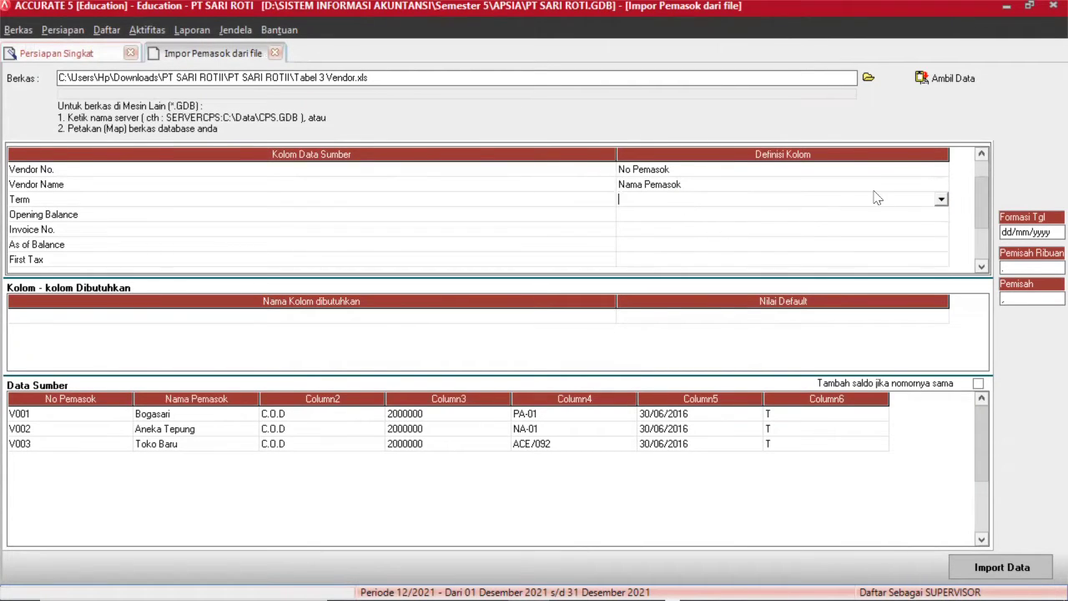
click(940, 200)
text(sy)
key(Return)
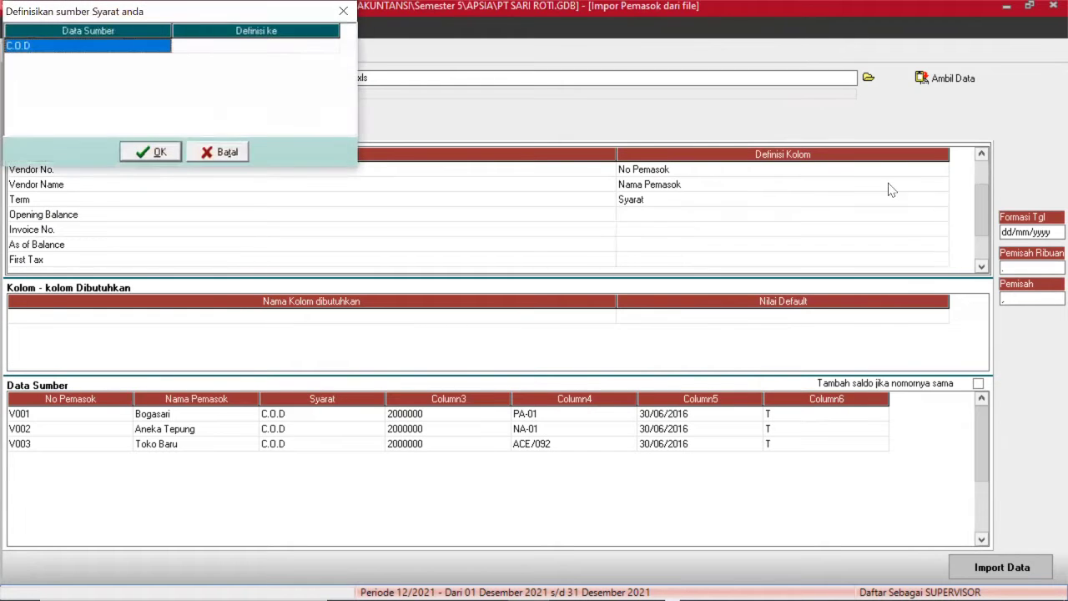
Match the source payment term C.O.D to the C.O.D term.
click(200, 48)
click(233, 47)
click(331, 47)
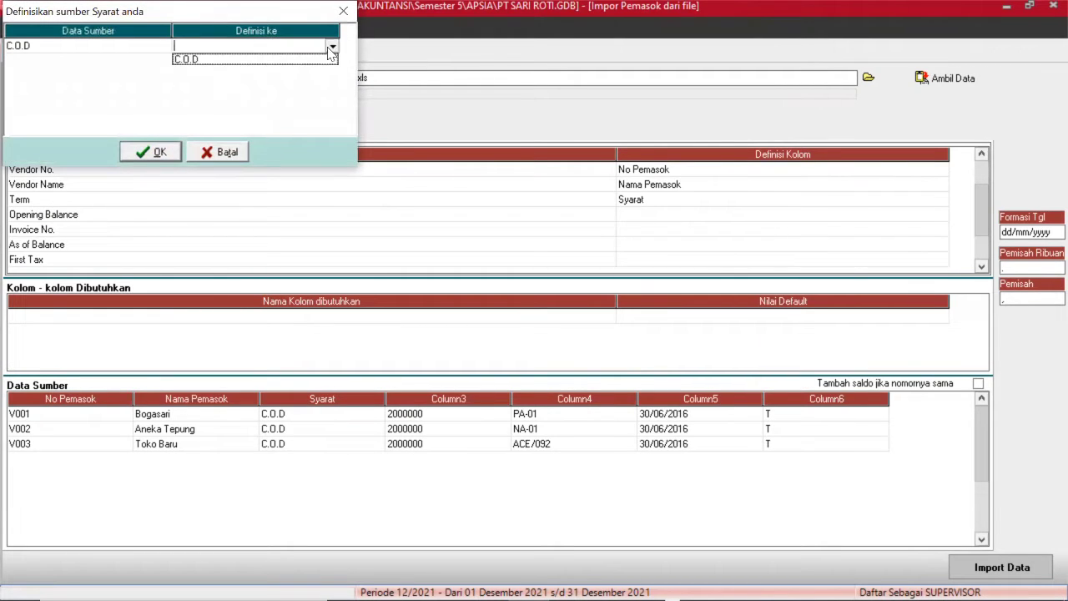
click(215, 62)
click(154, 152)
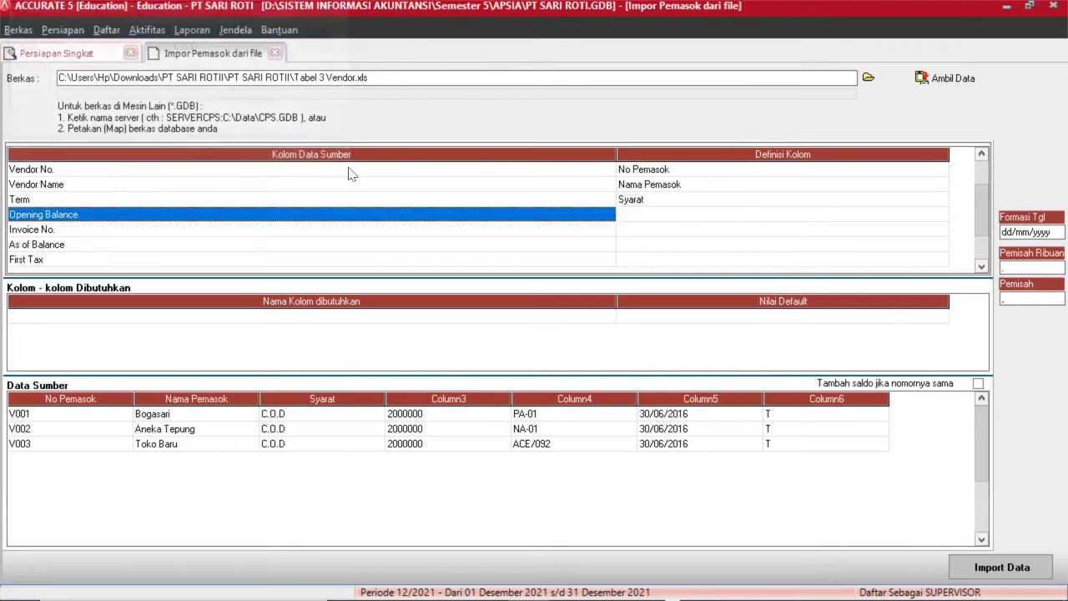
Map Opening Balance to Saldo Awal and Invoice No. to No. Faktur Saldo Awal.
click(655, 214)
click(681, 215)
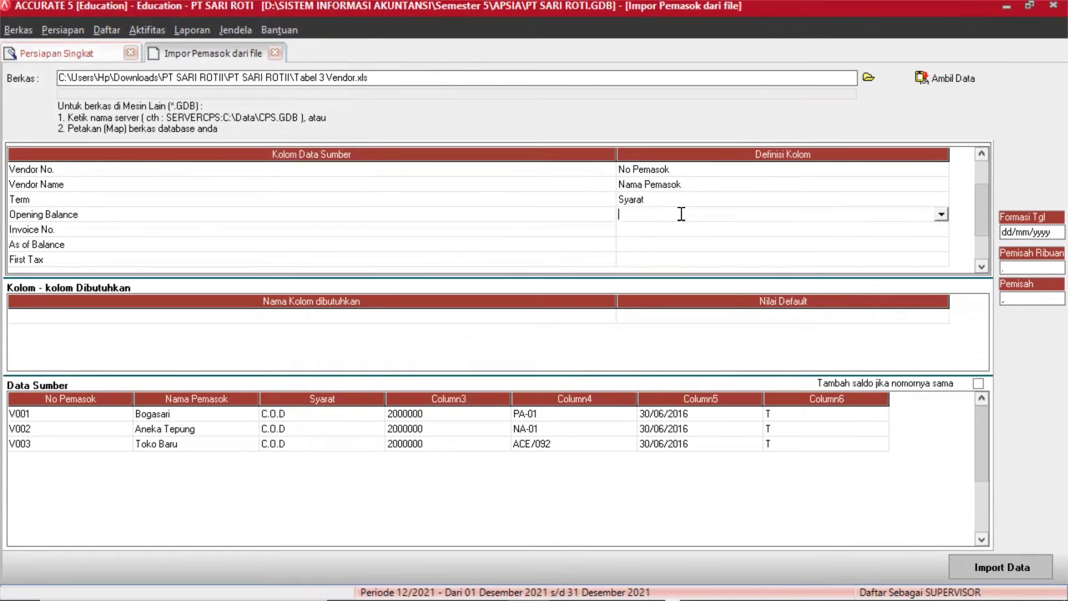
click(942, 214)
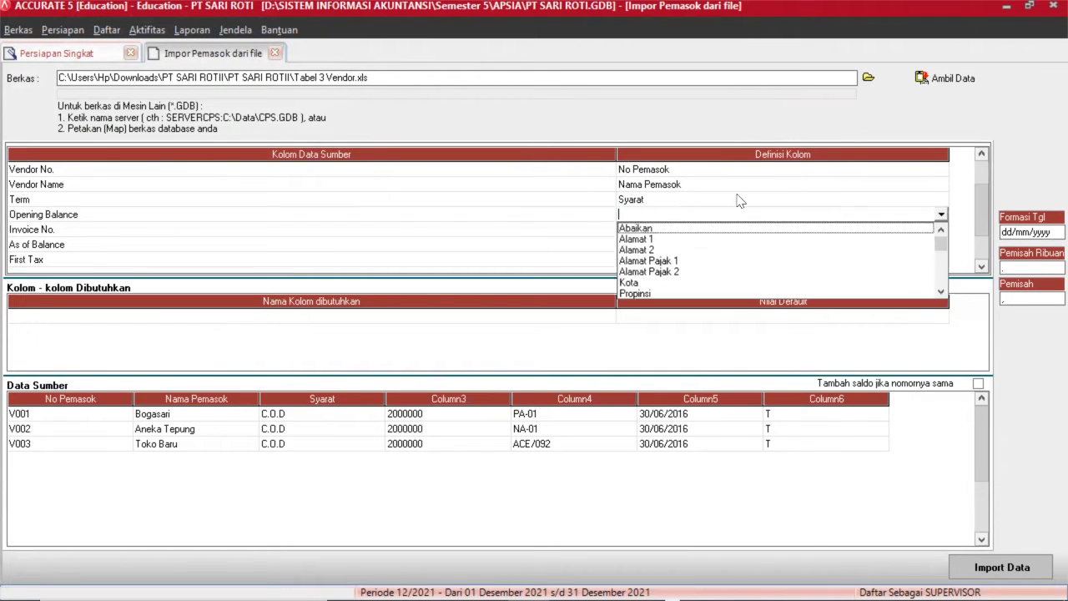
key(s)
key(Return)
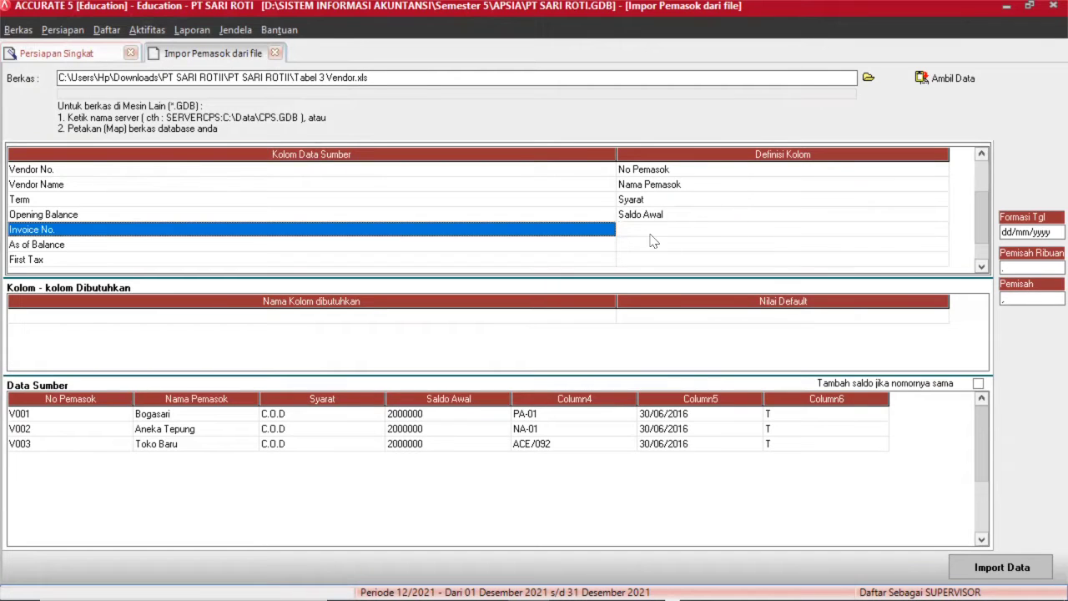
click(650, 235)
click(940, 229)
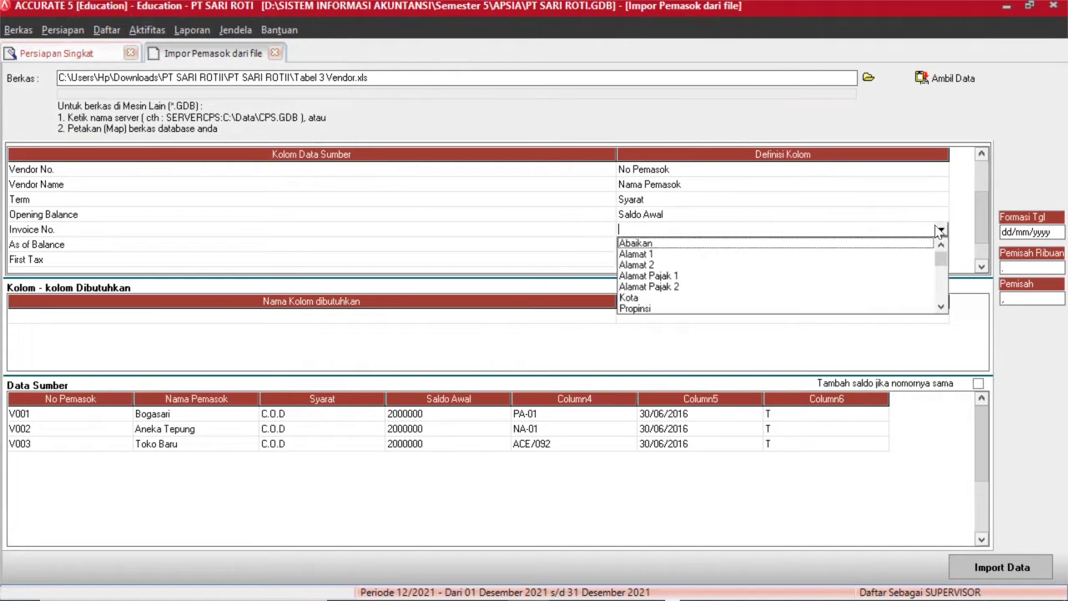
drag(941, 259, 941, 287)
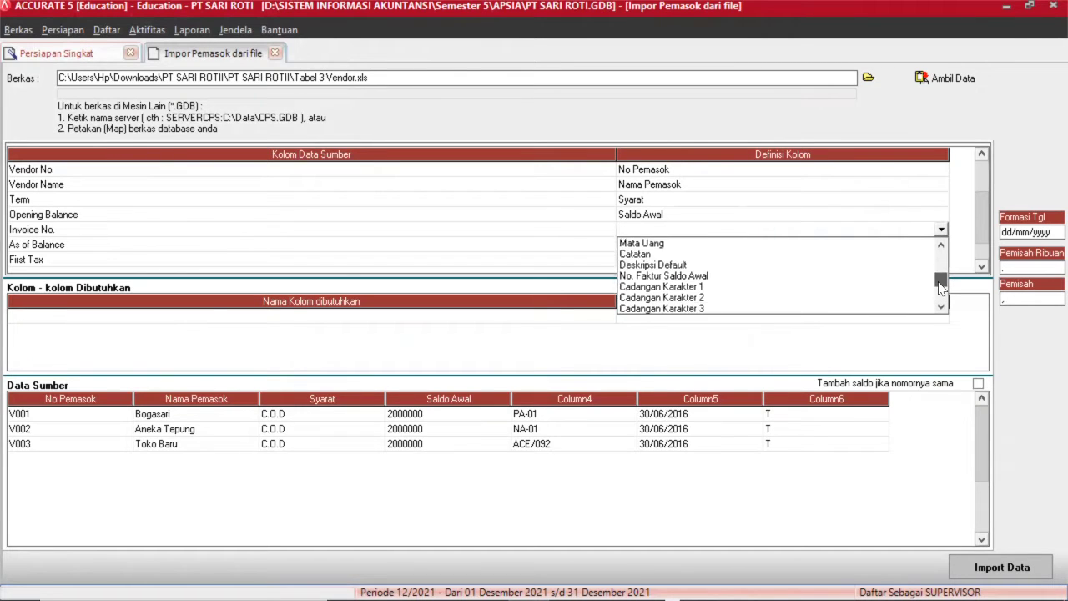
click(679, 277)
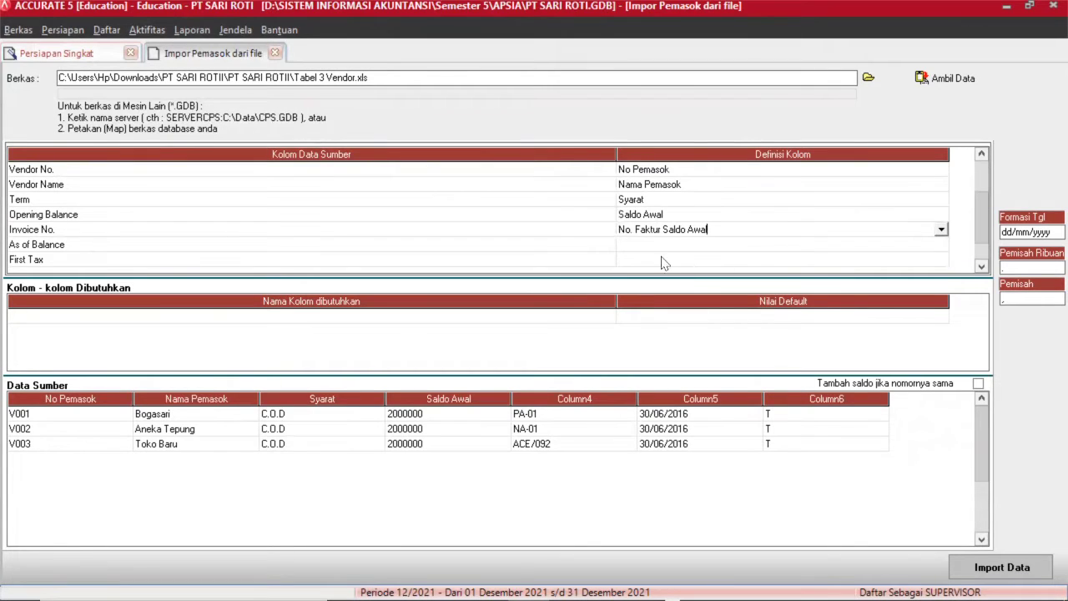
Map the As of Balance column to Saldo per tgl.
click(660, 259)
click(681, 246)
scroll(776, 242, up, 1)
scroll(898, 241, down, 1)
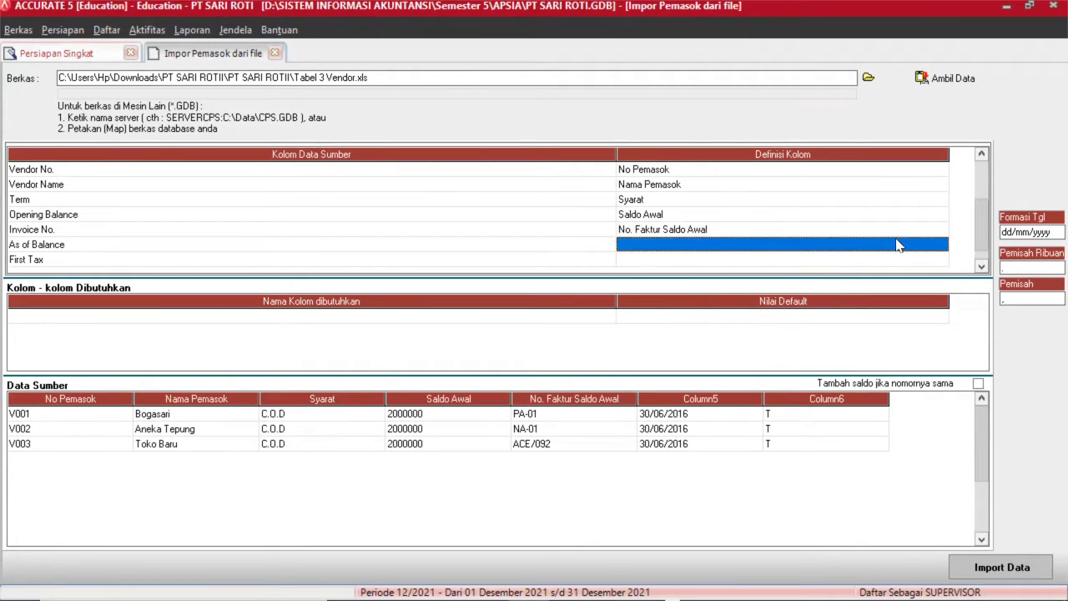
click(914, 242)
click(941, 244)
scroll(941, 248, down, 5)
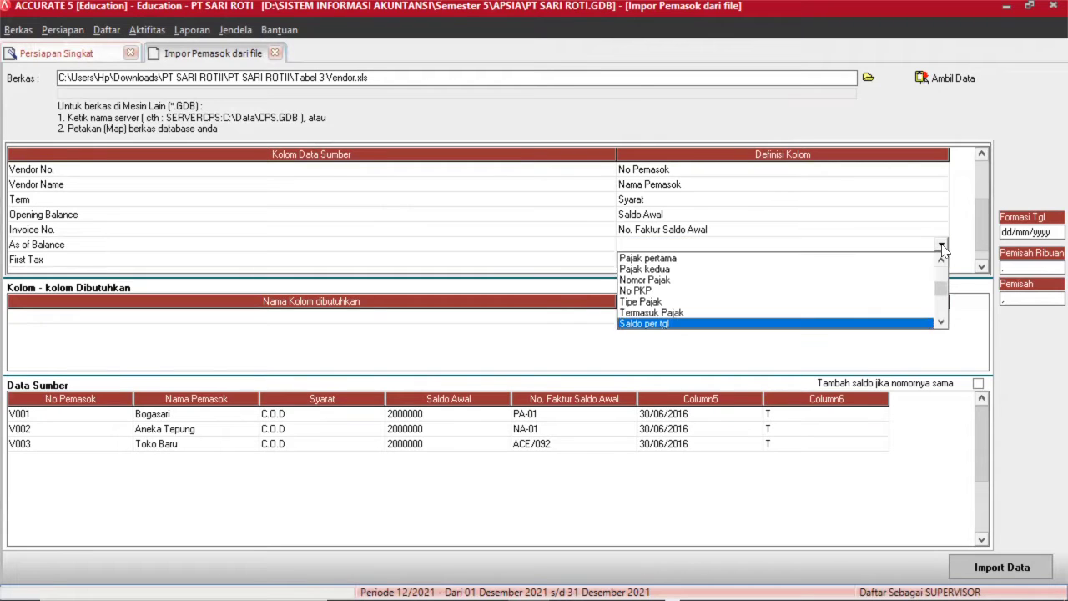
key(Return)
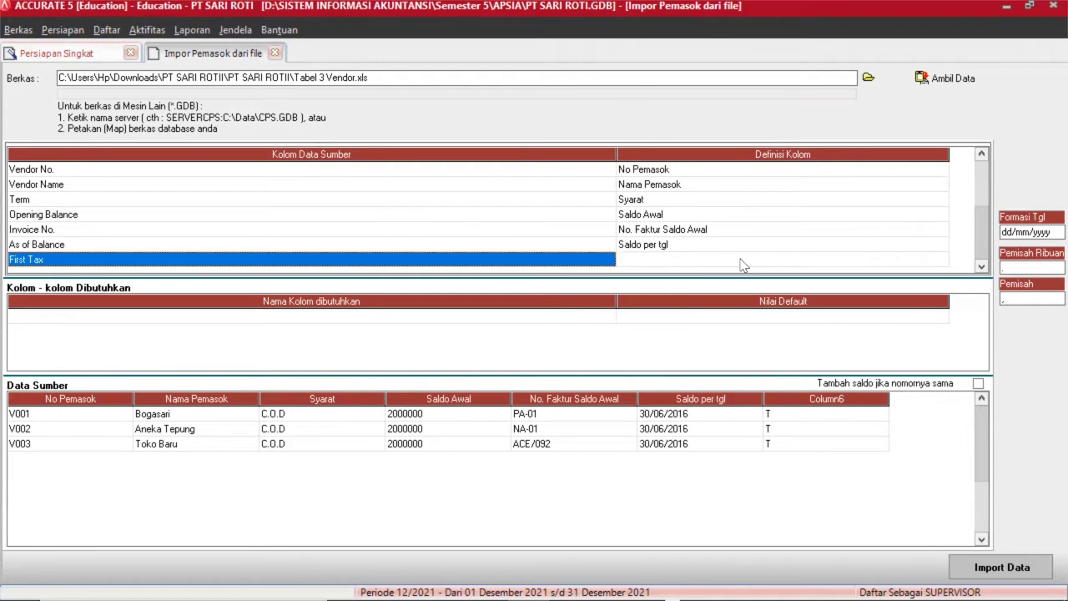
Map First Tax to Pajak pertama, matching tax code T to PPN.
click(874, 266)
click(941, 260)
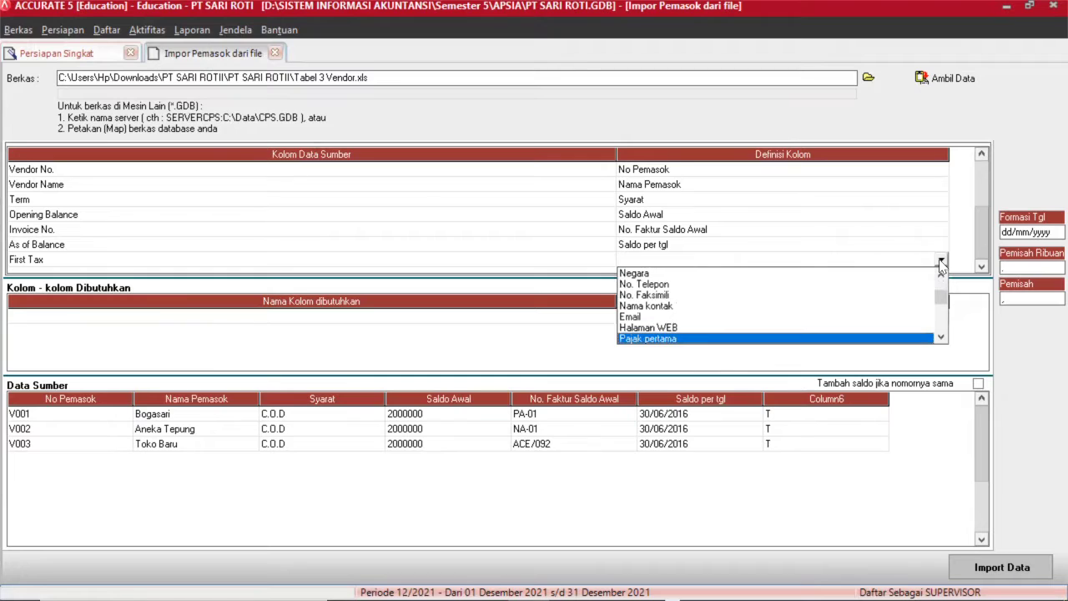
scroll(940, 264, down, 5)
key(Return)
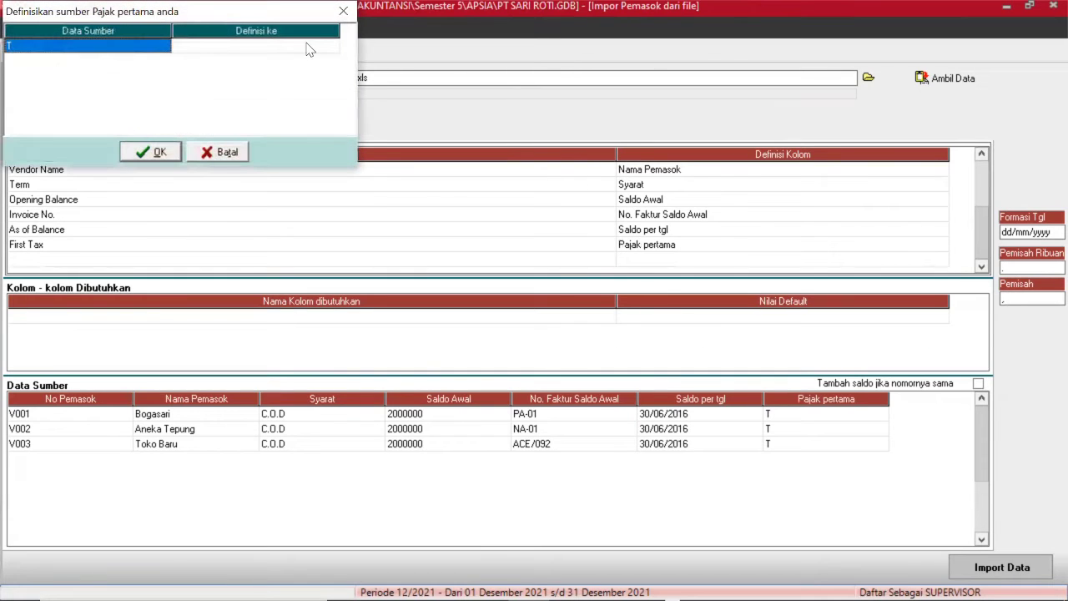
click(311, 48)
click(237, 50)
click(333, 47)
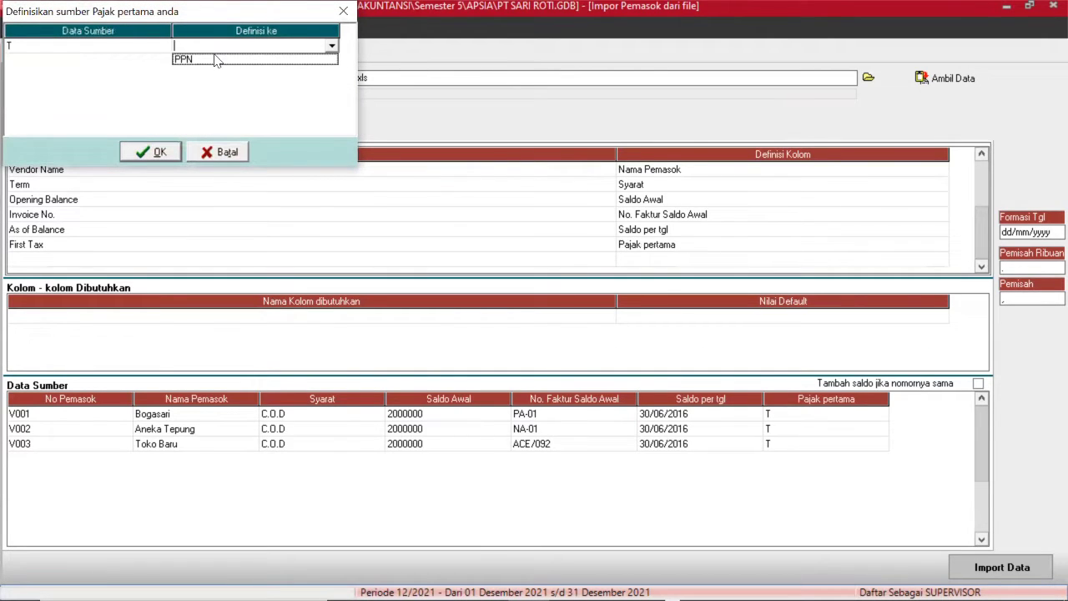
click(214, 57)
click(150, 154)
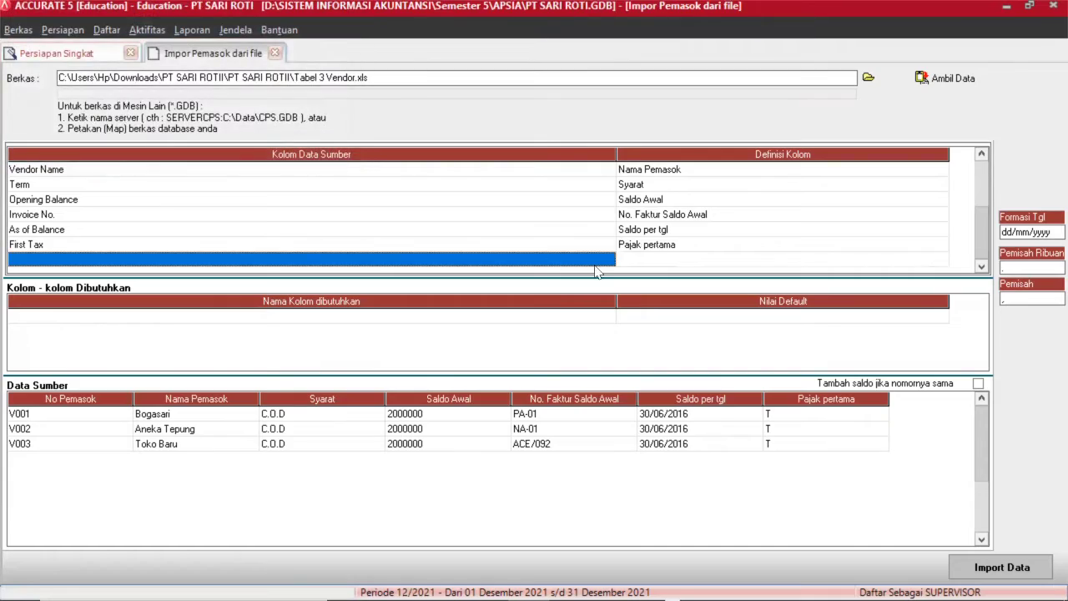
Start importing the three mapped vendors from Tabel 3 Vendor.xls.
click(679, 259)
click(1001, 568)
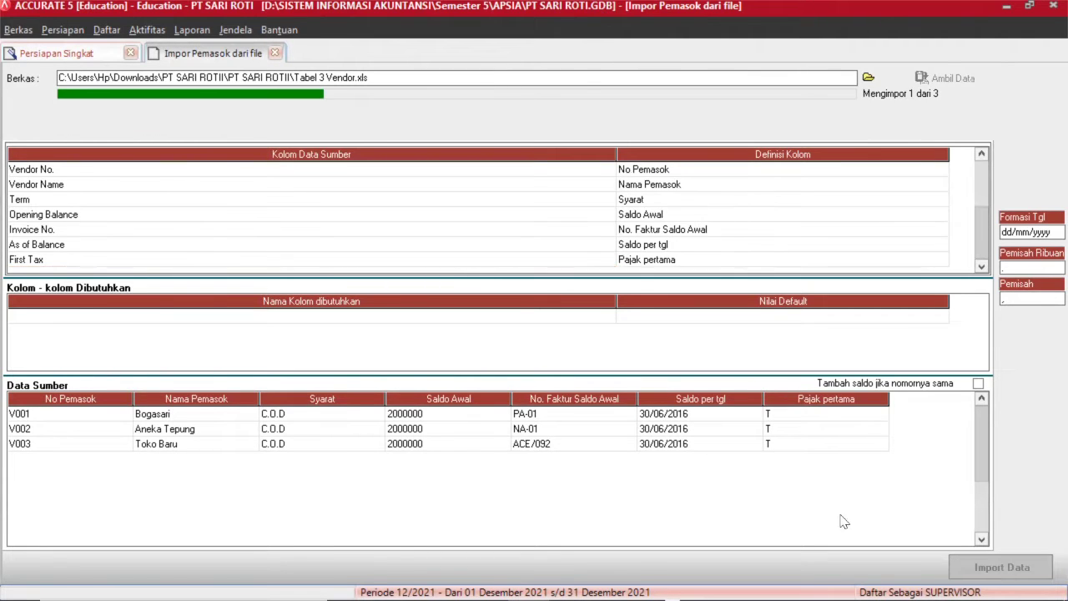
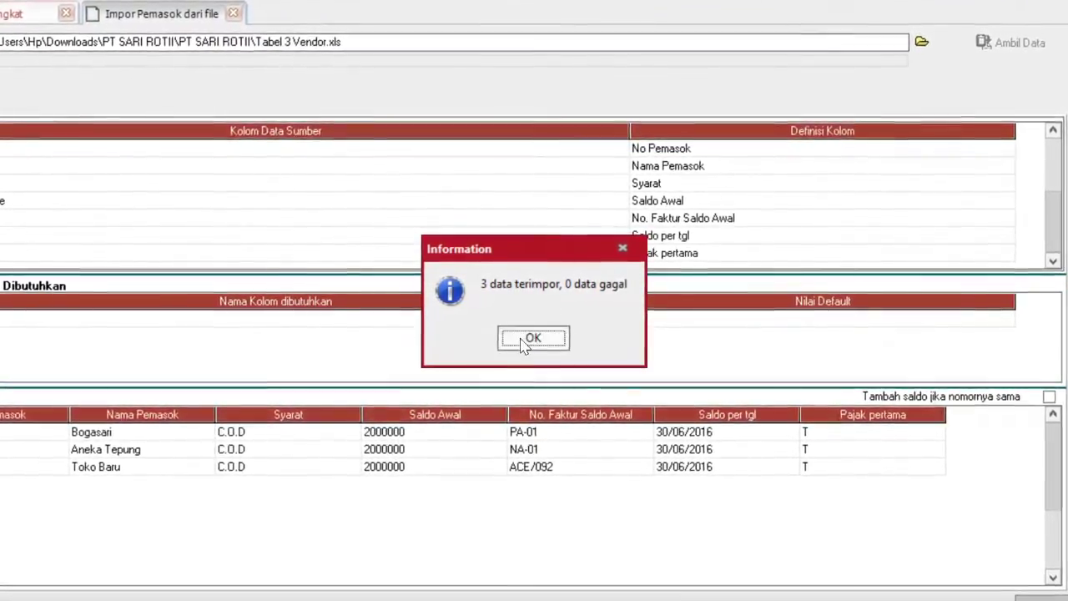
Dismiss the vendor import message and advance from Pemasok to Proyek & Departemen (step 10).
click(531, 338)
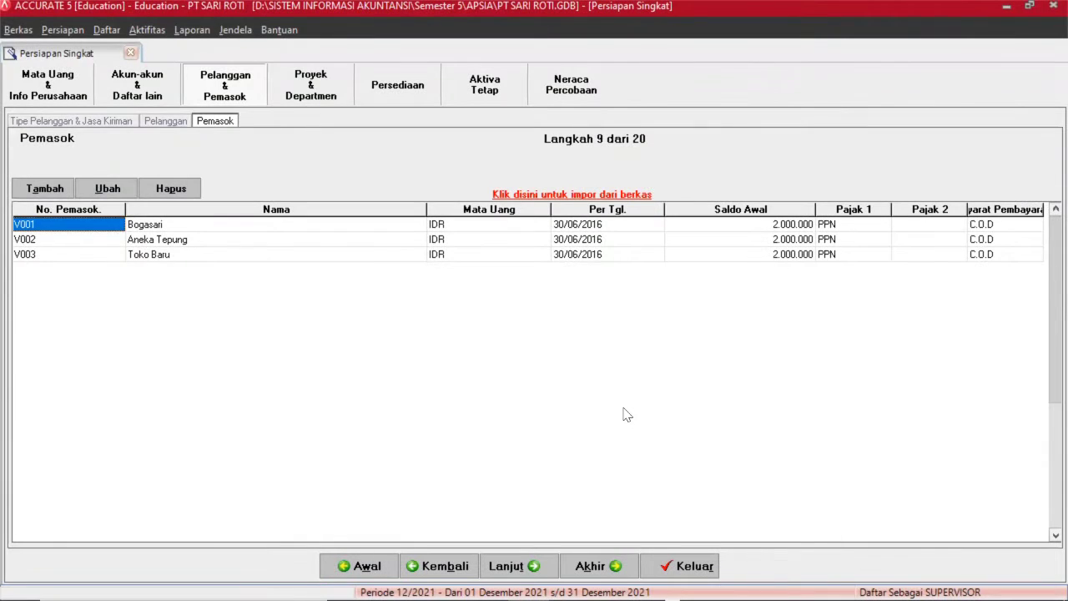
click(507, 566)
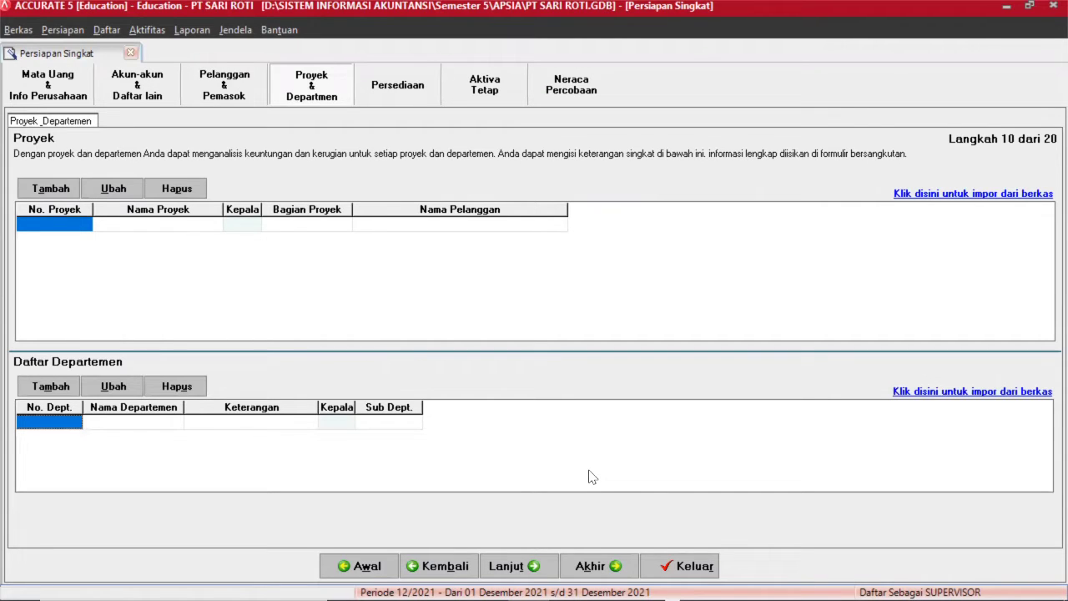
Advance past Proyek & Departemen and the CENTRE warehouse list to Akun Def. Barang (step 12).
click(517, 565)
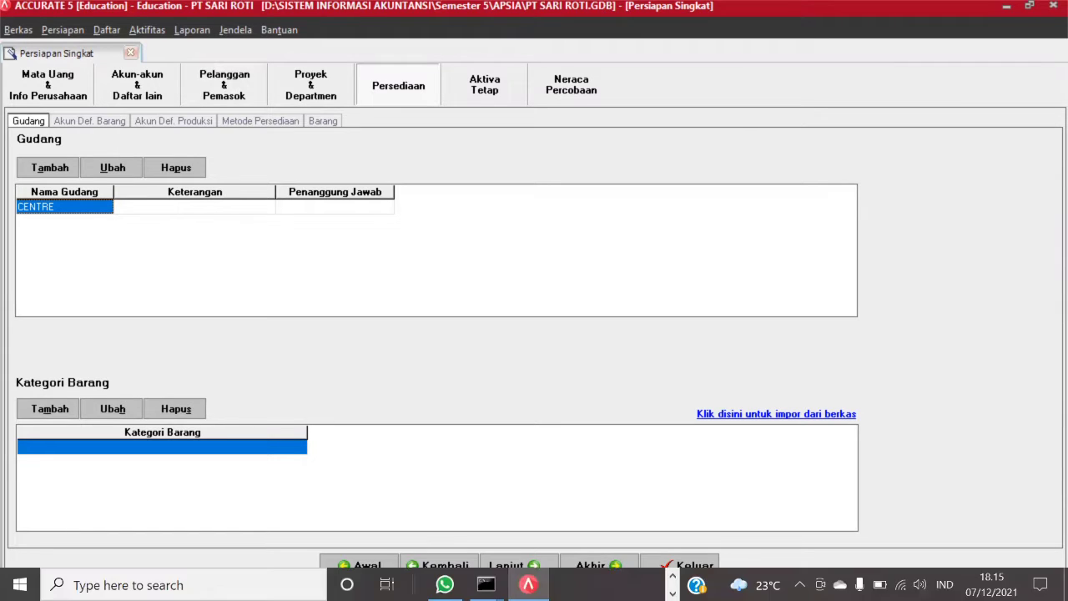
click(525, 573)
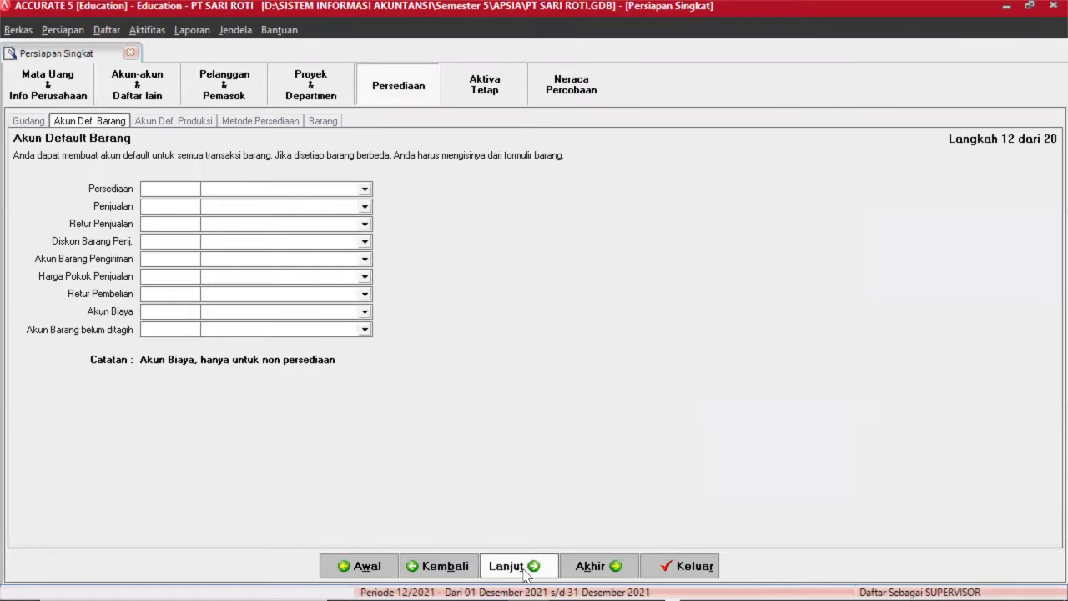
Set inventory to 1200.103, sales to 4100.103 and sales return to 4200.103 Finished Good accounts.
click(364, 190)
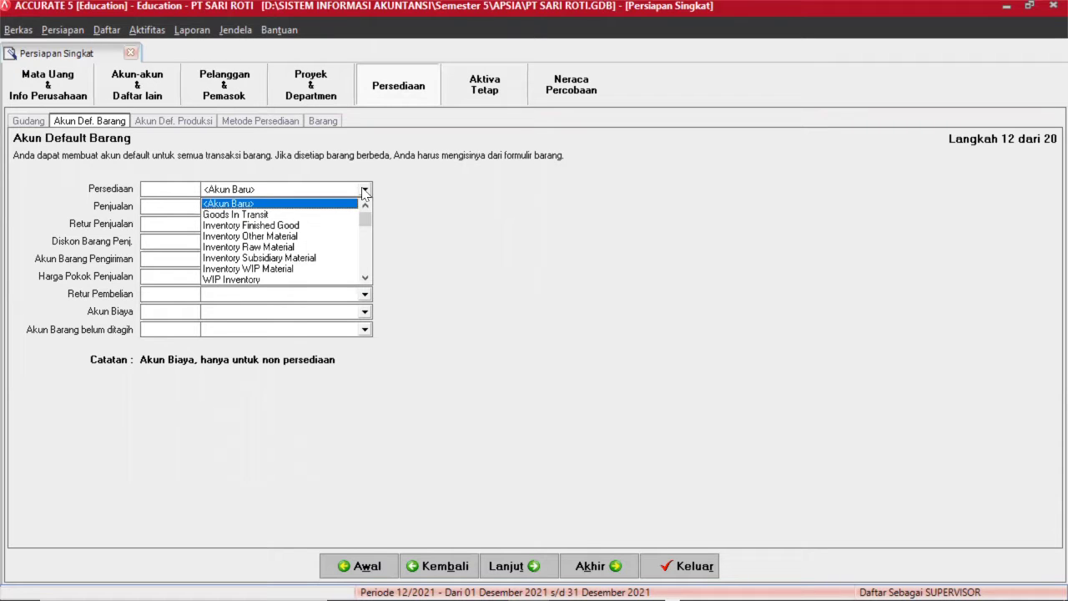
key(Down)
key(Down)
key(Up)
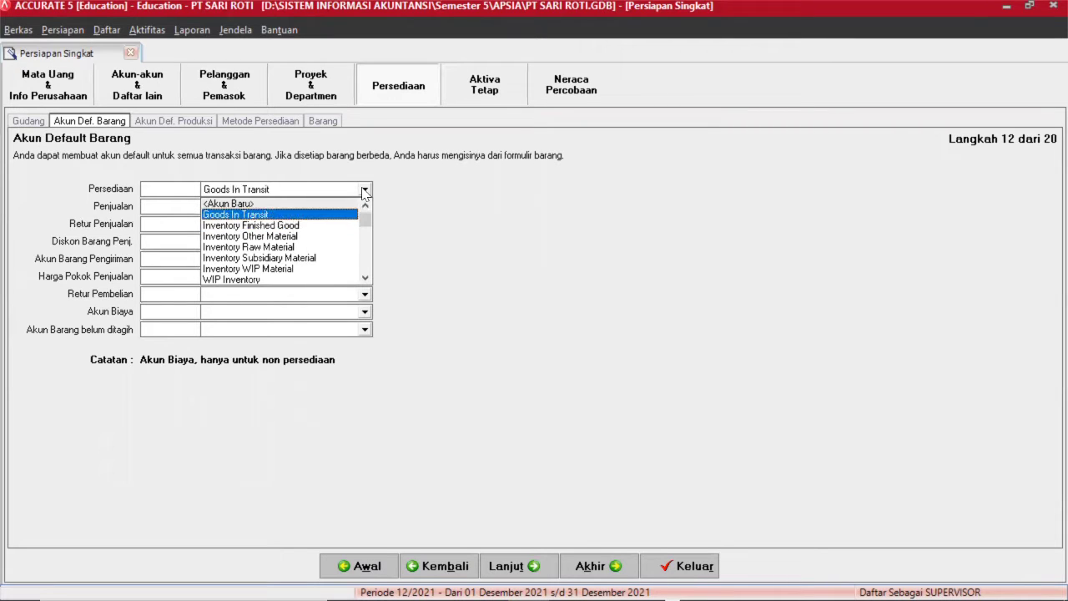
text(Invento)
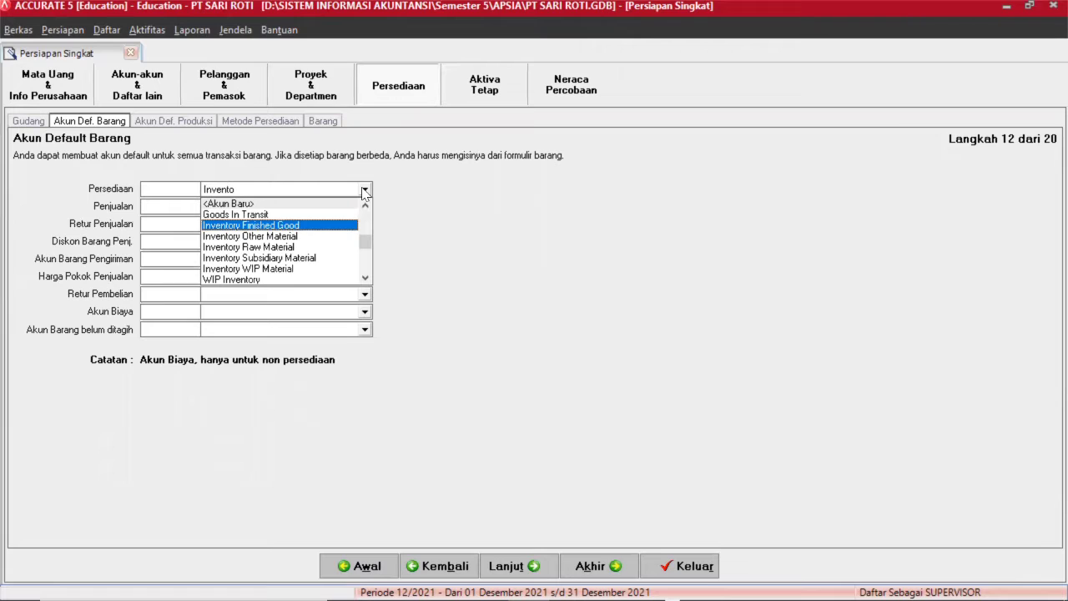
key(Return)
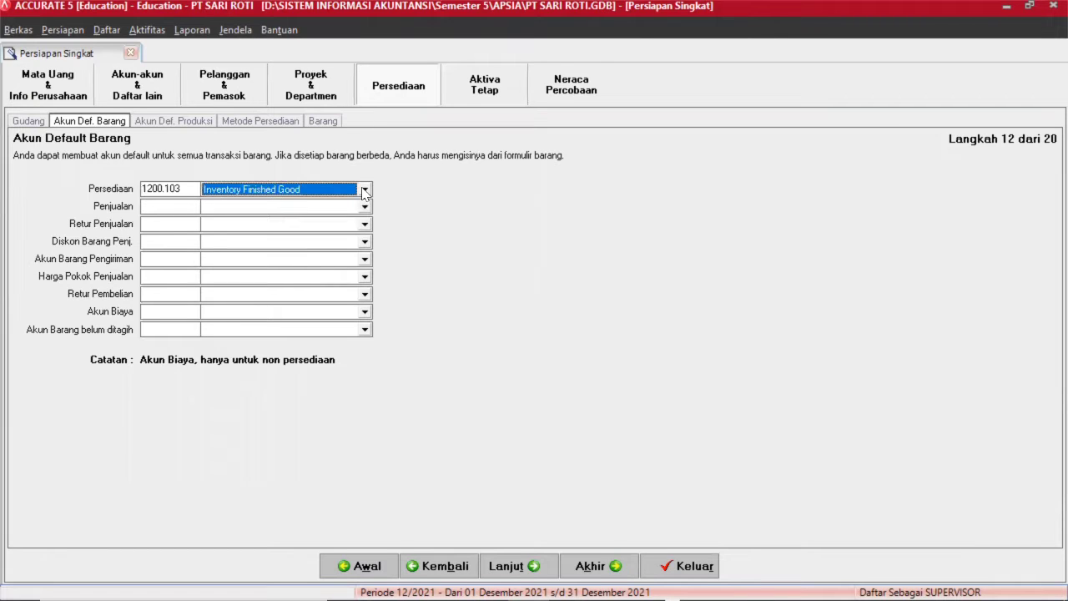
click(327, 208)
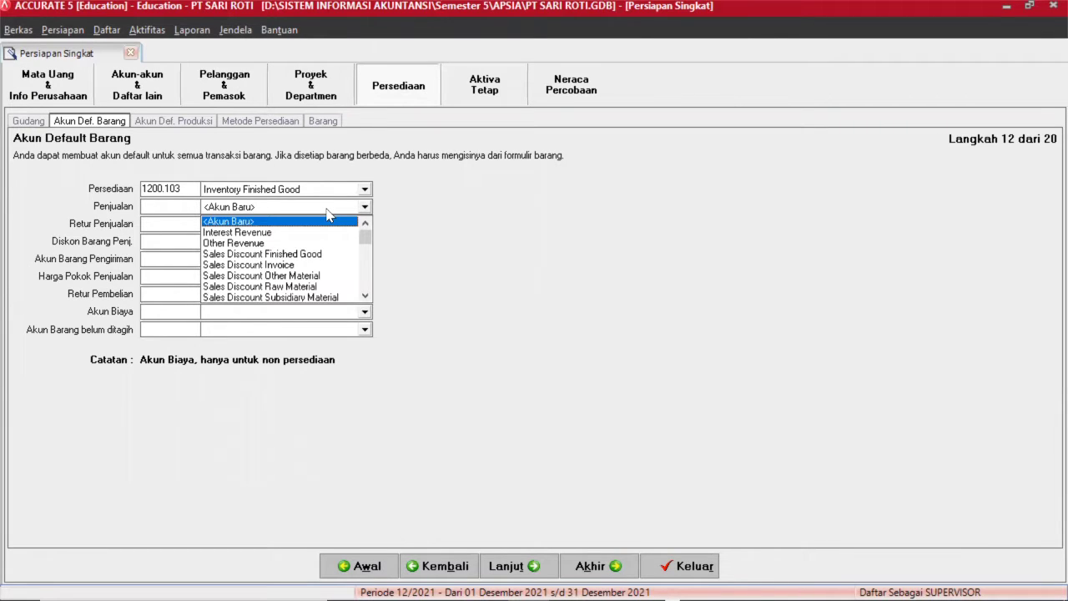
text(Sales)
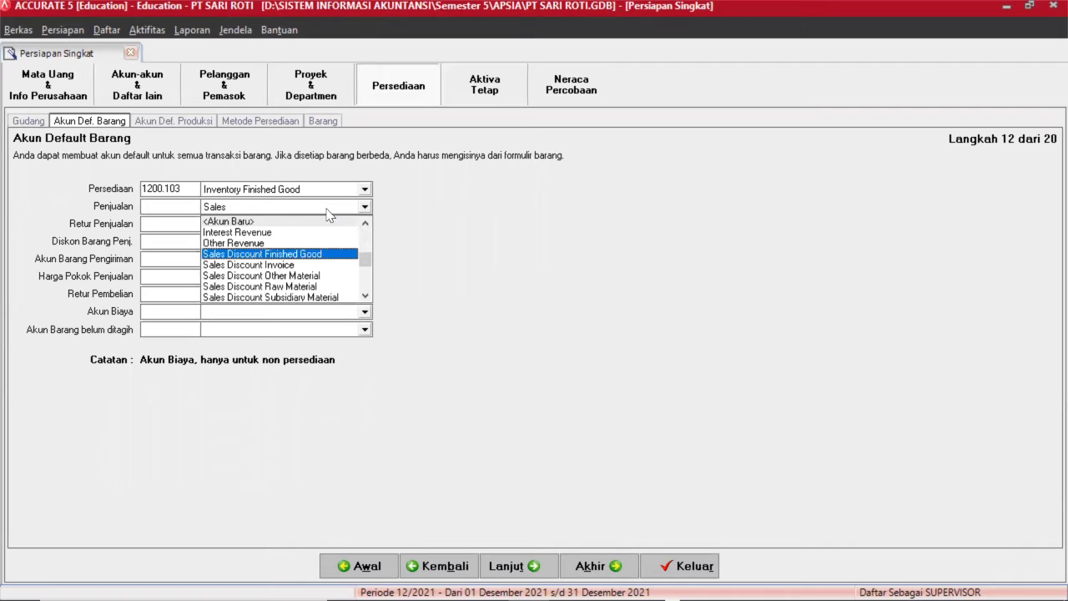
text( F)
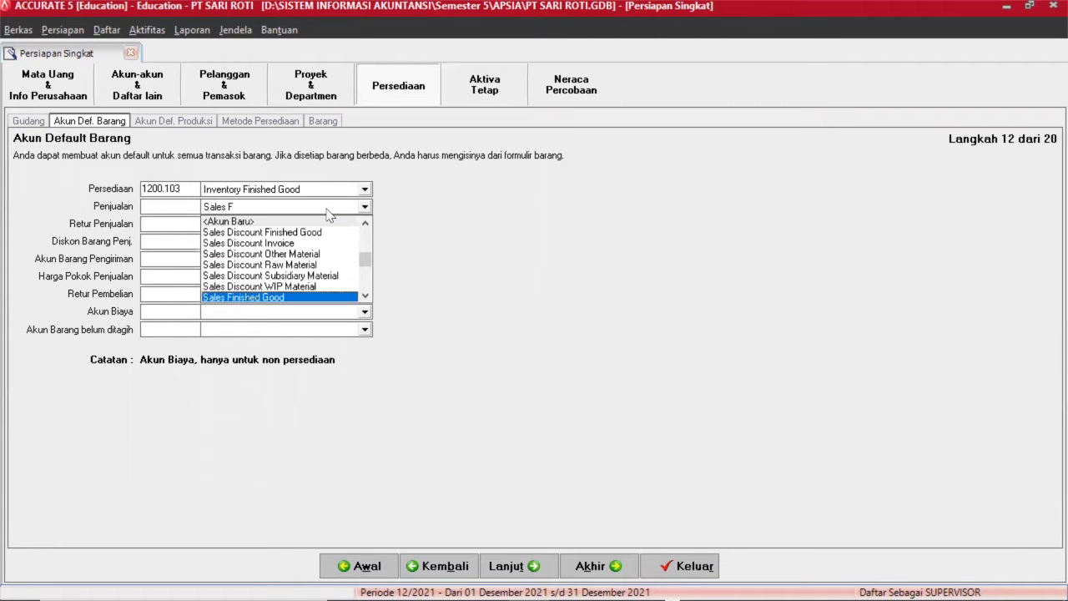
key(Return)
click(282, 224)
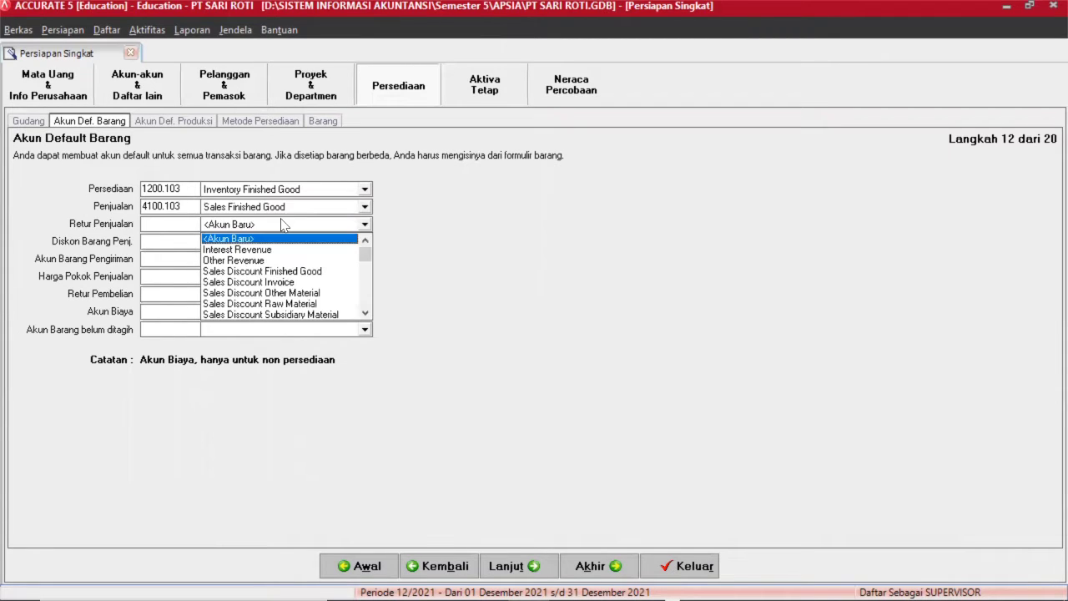
text(Sales Re)
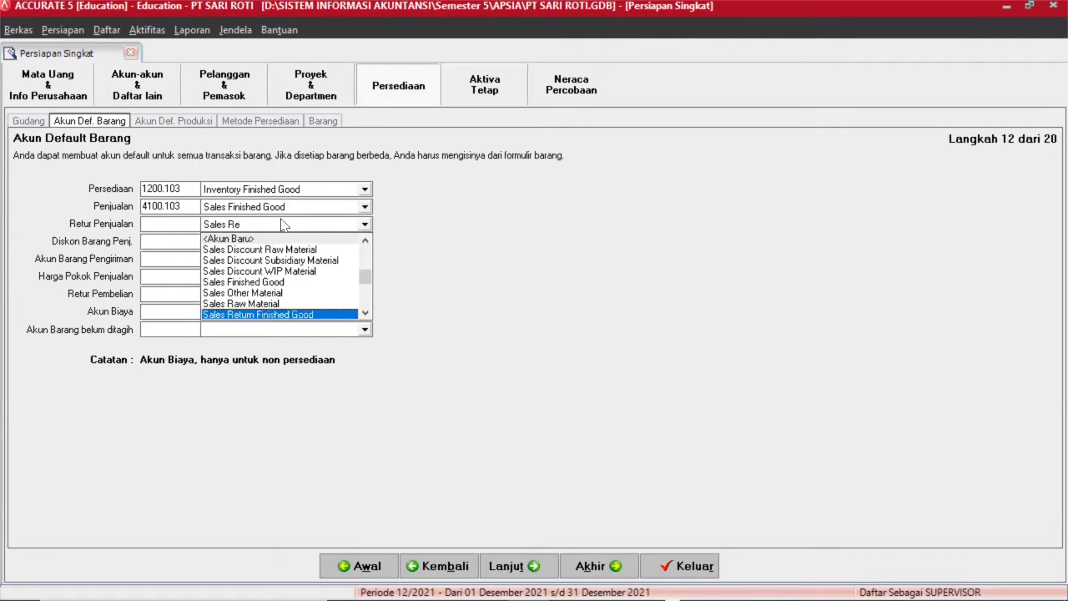
key(Return)
Set item discount to 4300.103, shipped goods to 1201 Goods In Transit, COGS to 5000.103.
click(252, 242)
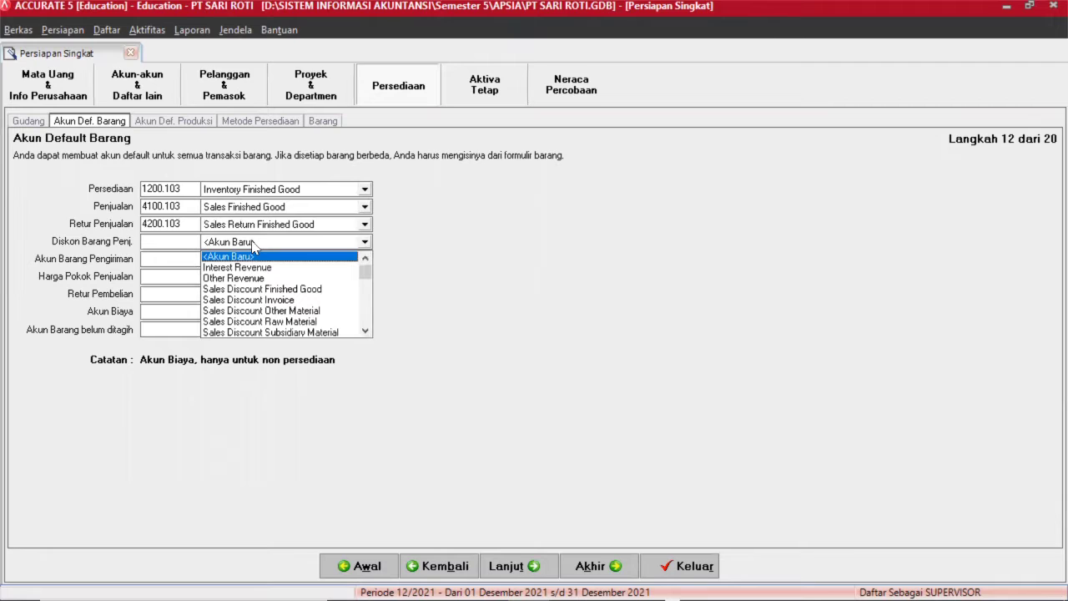
text(I)
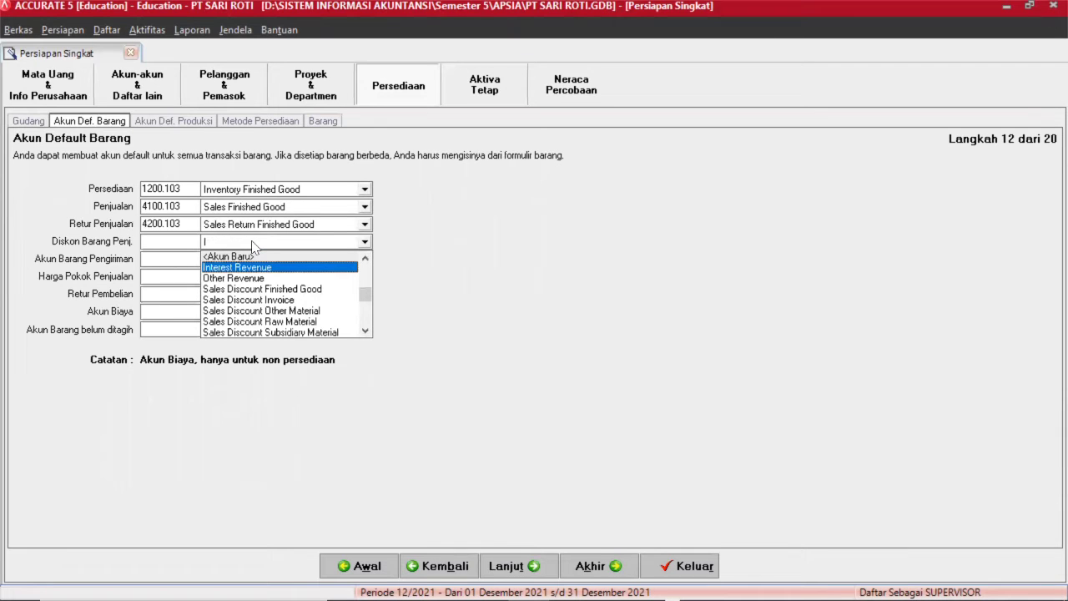
key(Down)
key(Down)
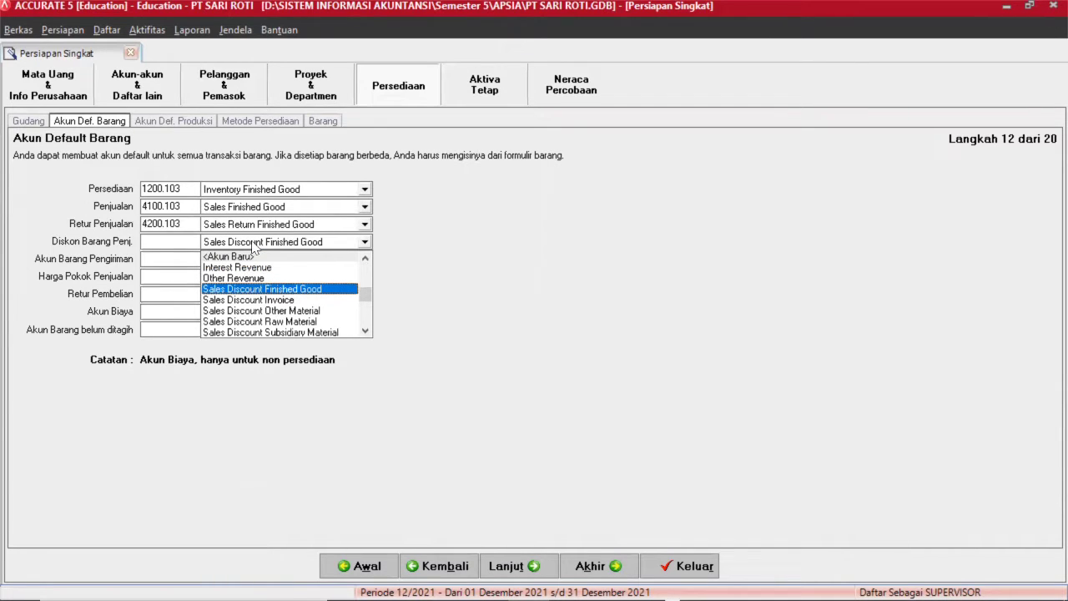
key(Return)
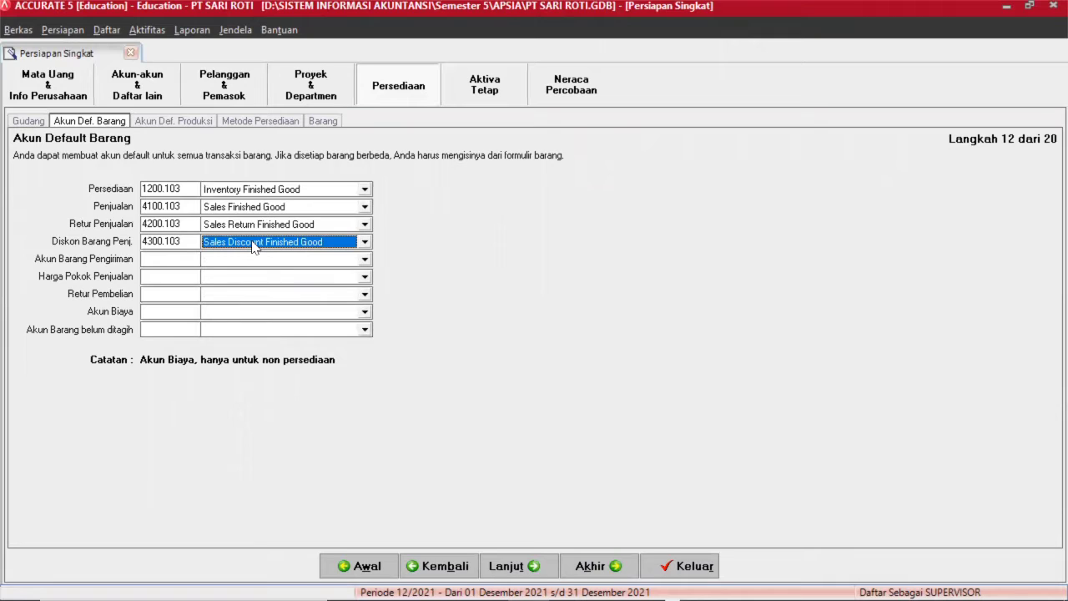
click(232, 260)
key(Down)
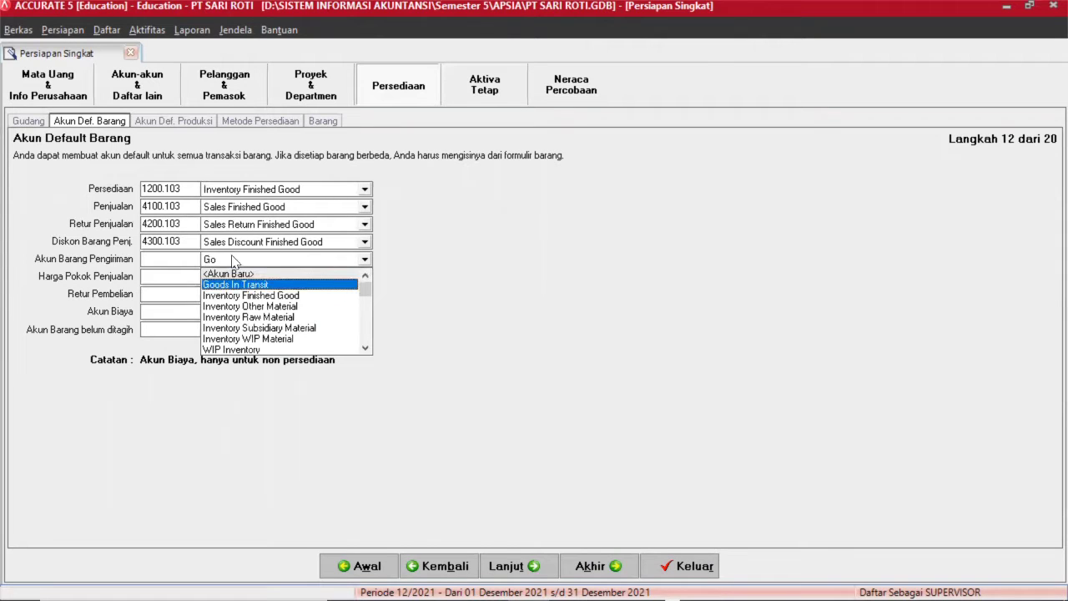
key(Return)
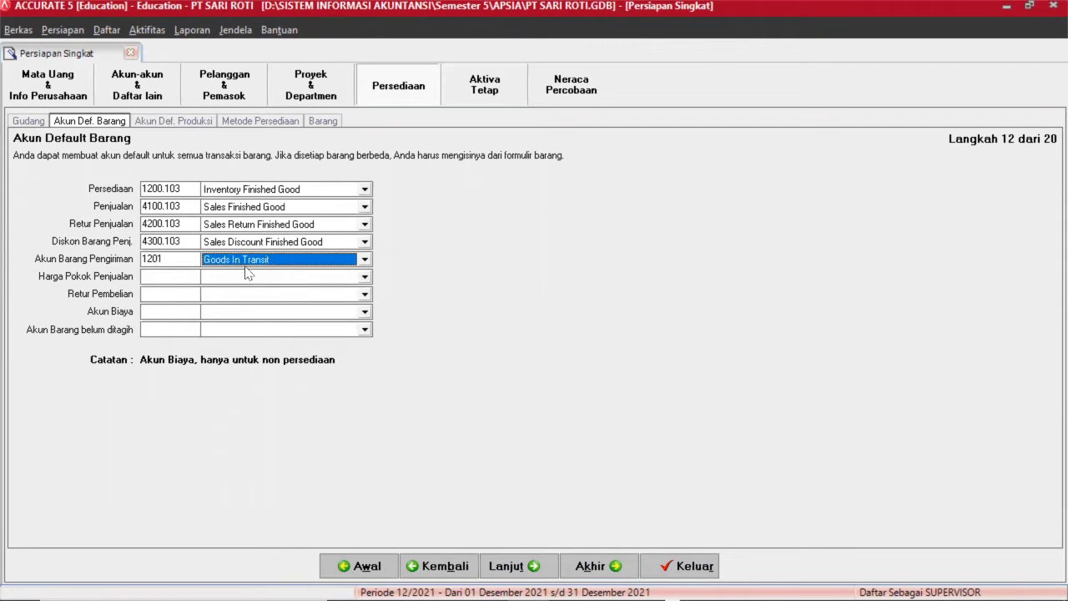
click(225, 277)
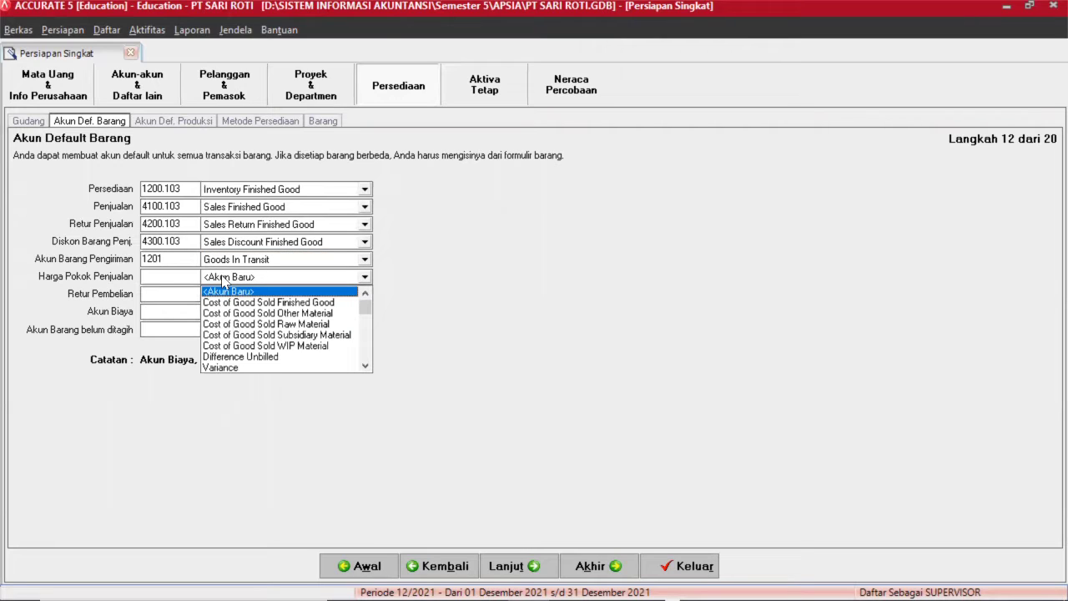
text(Cos)
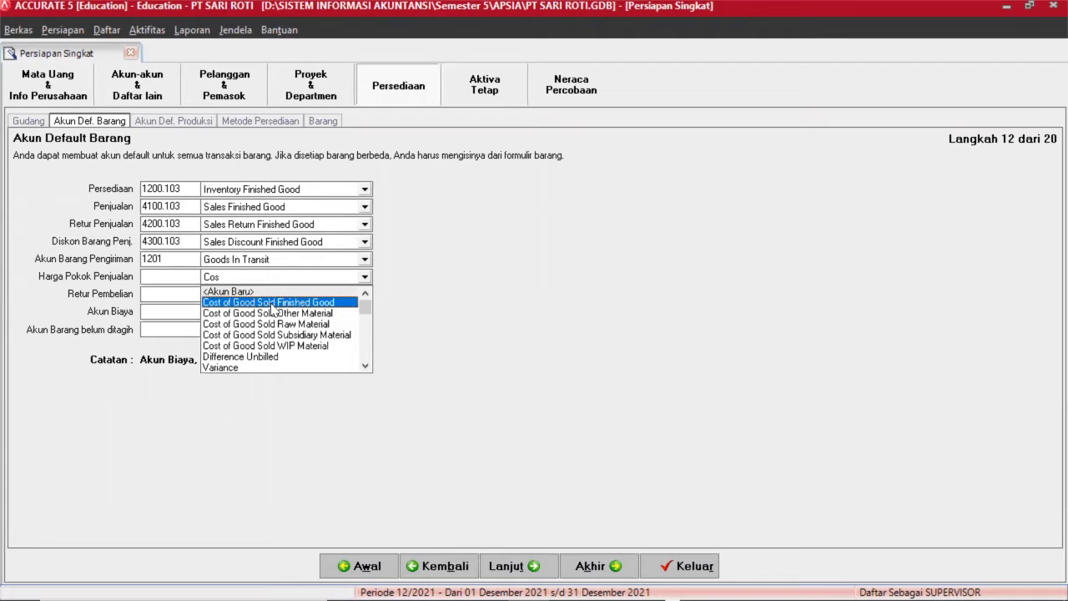
key(Return)
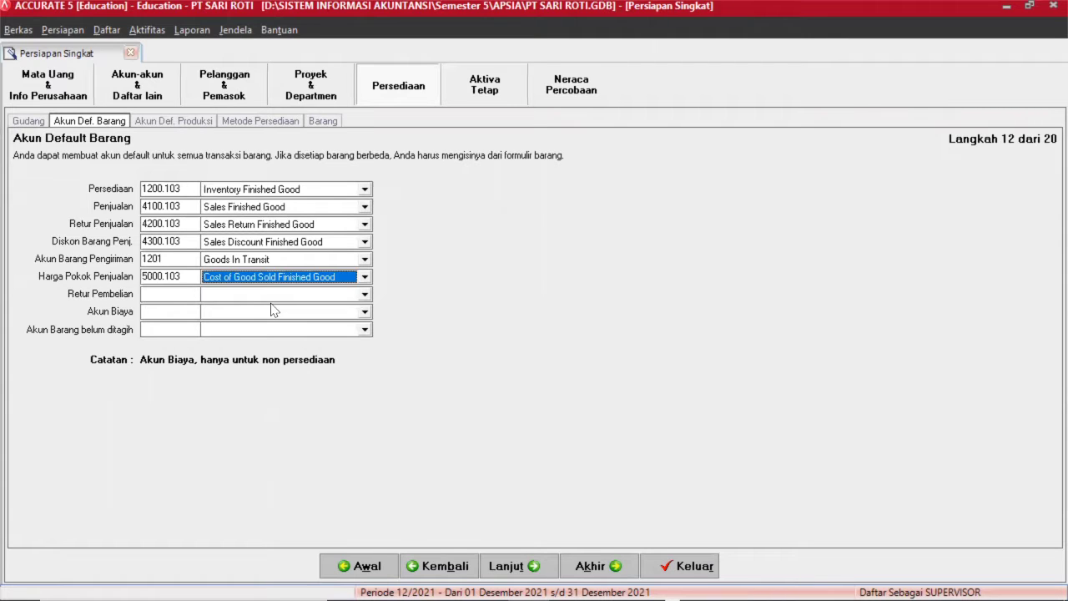
Set purchase return to 1200.103, expense to 7299 Other Expense, unbilled to 2300 Unbilled Goods.
click(247, 295)
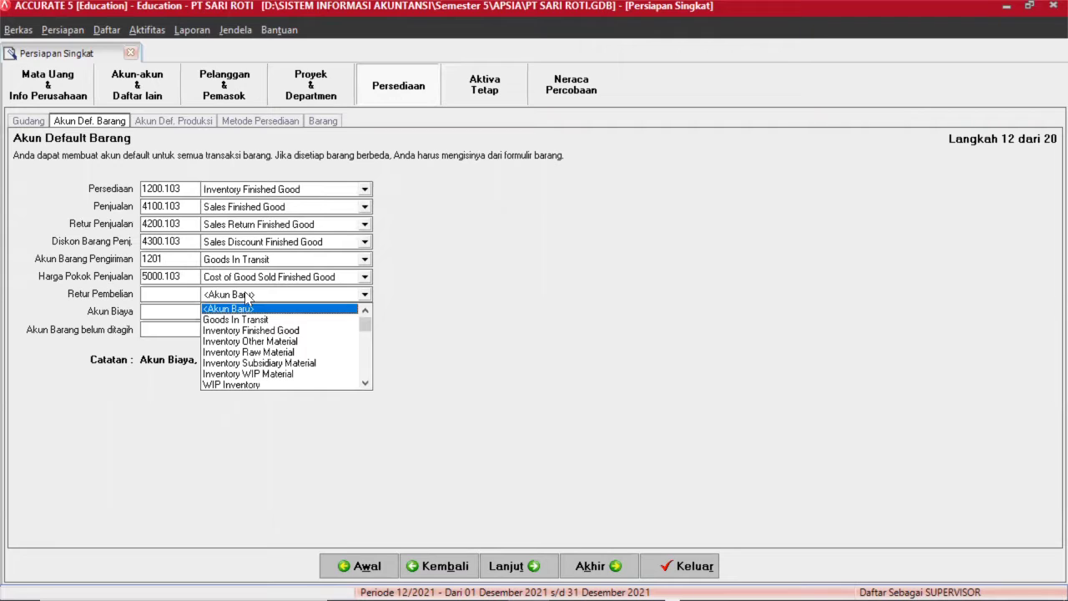
text(Inven)
key(Return)
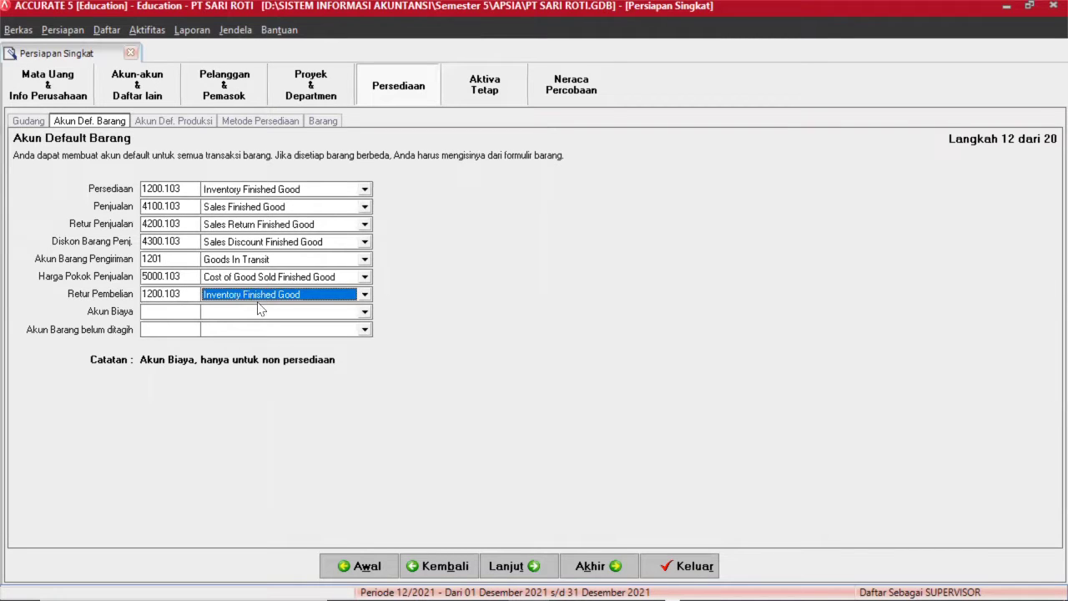
click(241, 313)
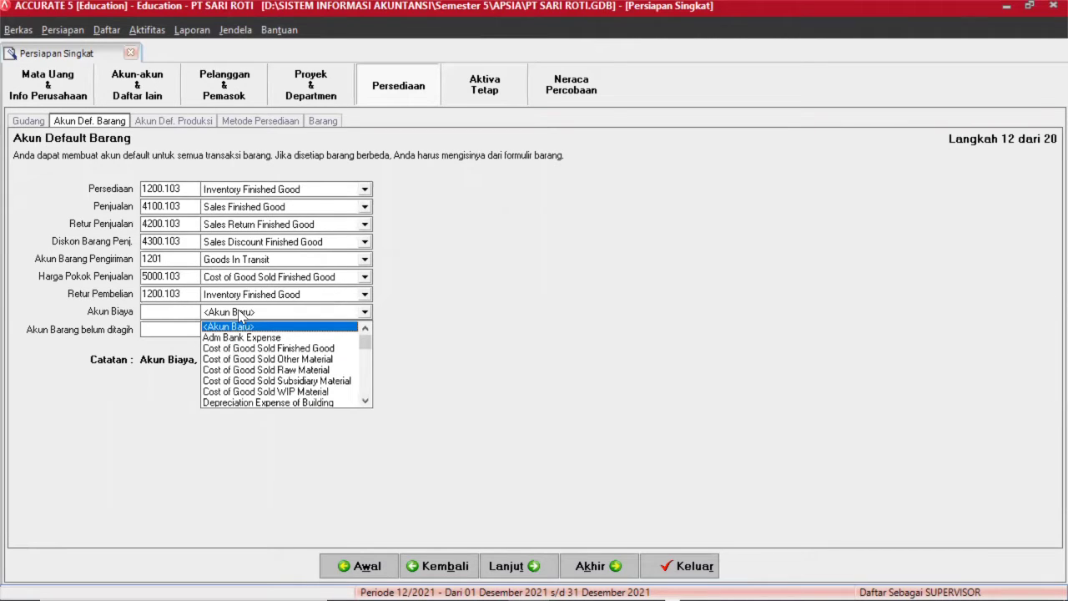
text(Other)
key(Return)
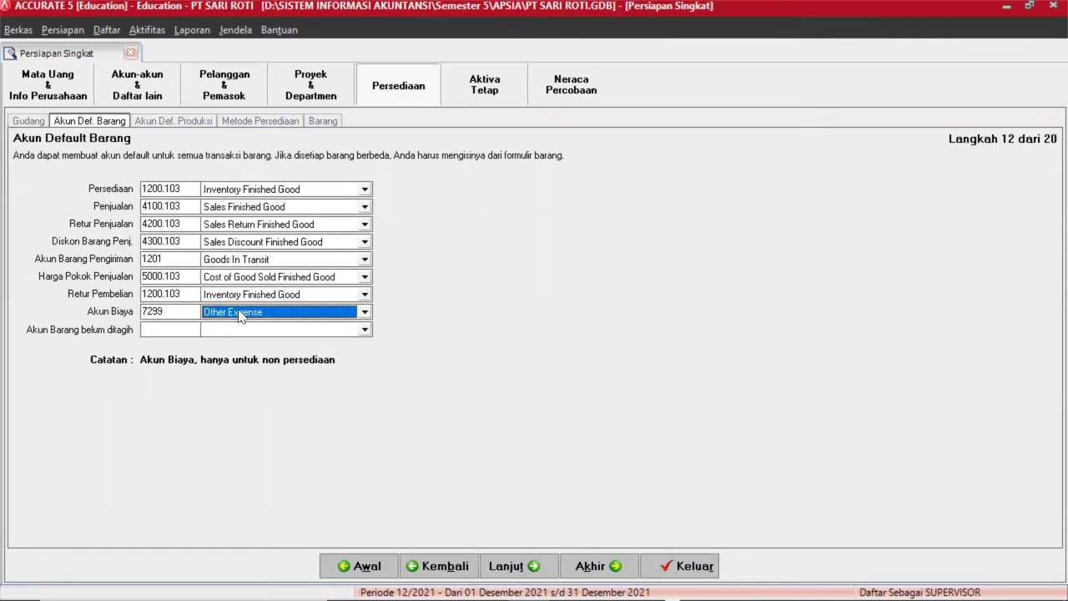
click(226, 330)
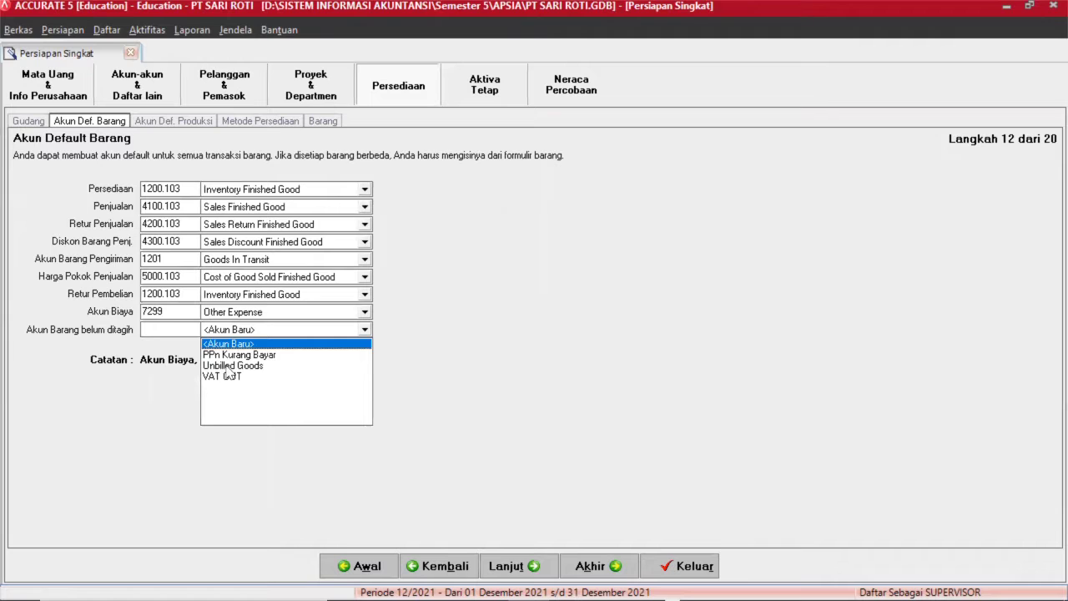
click(230, 367)
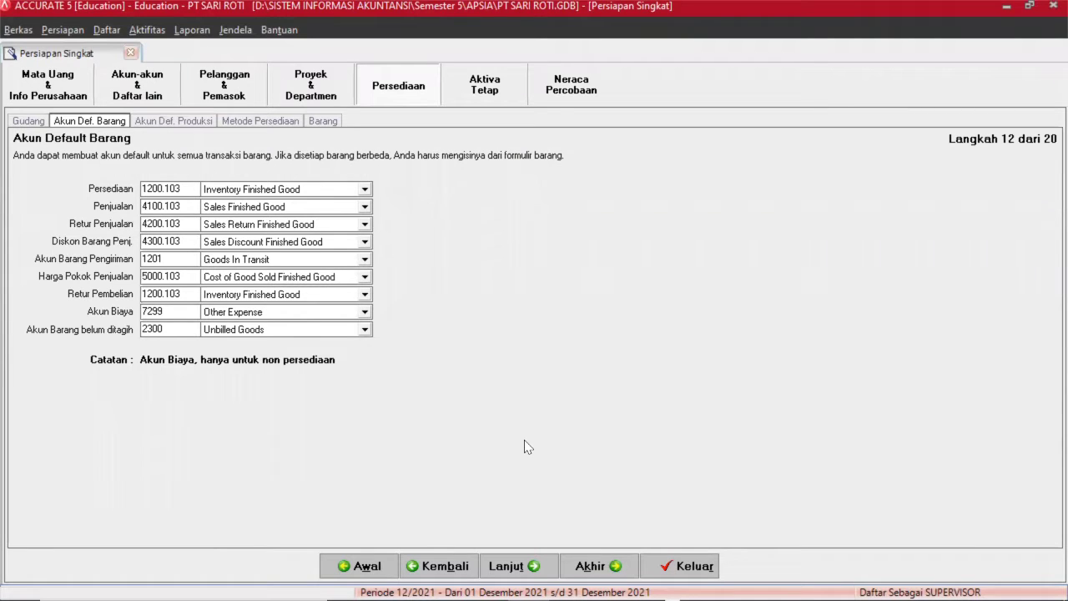
click(534, 569)
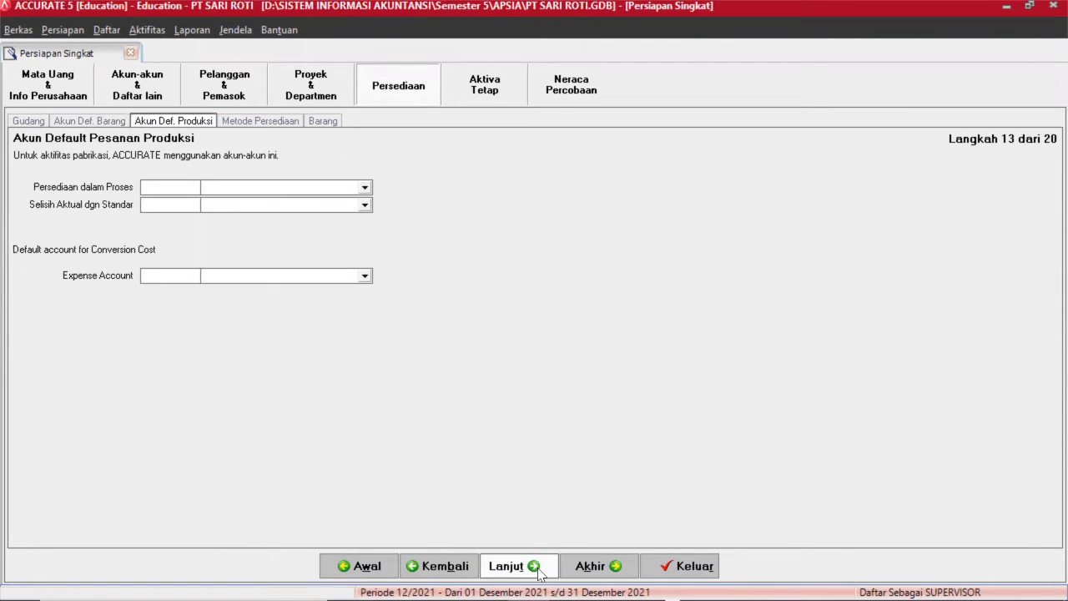
Assign 1202 WIP Inventory, 5100 Difference Unbilled and 7299 Other Expense as production order accounts.
click(223, 189)
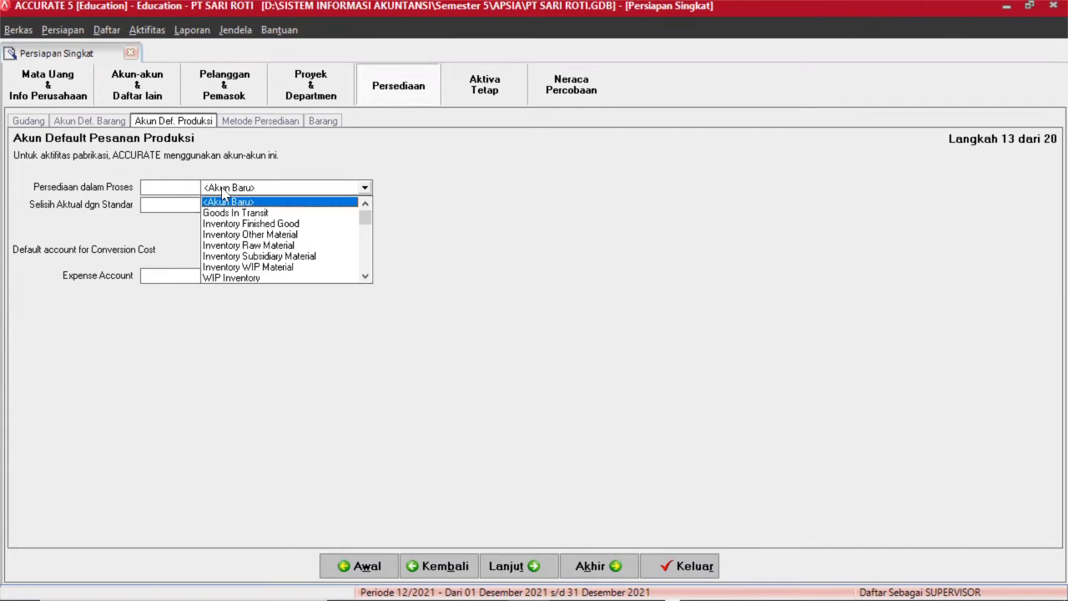
text(WIP)
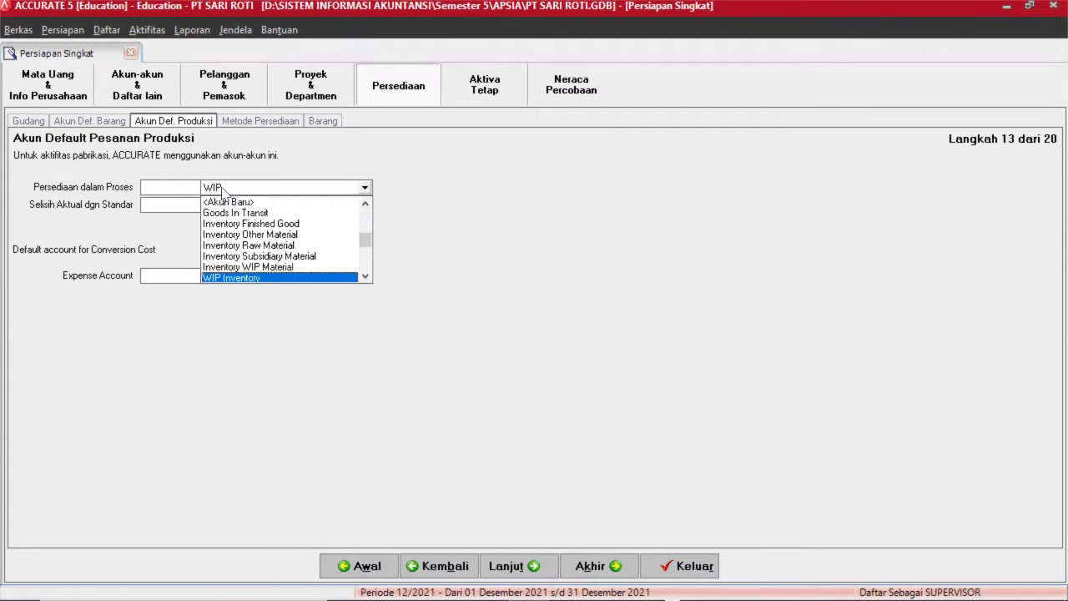
key(Return)
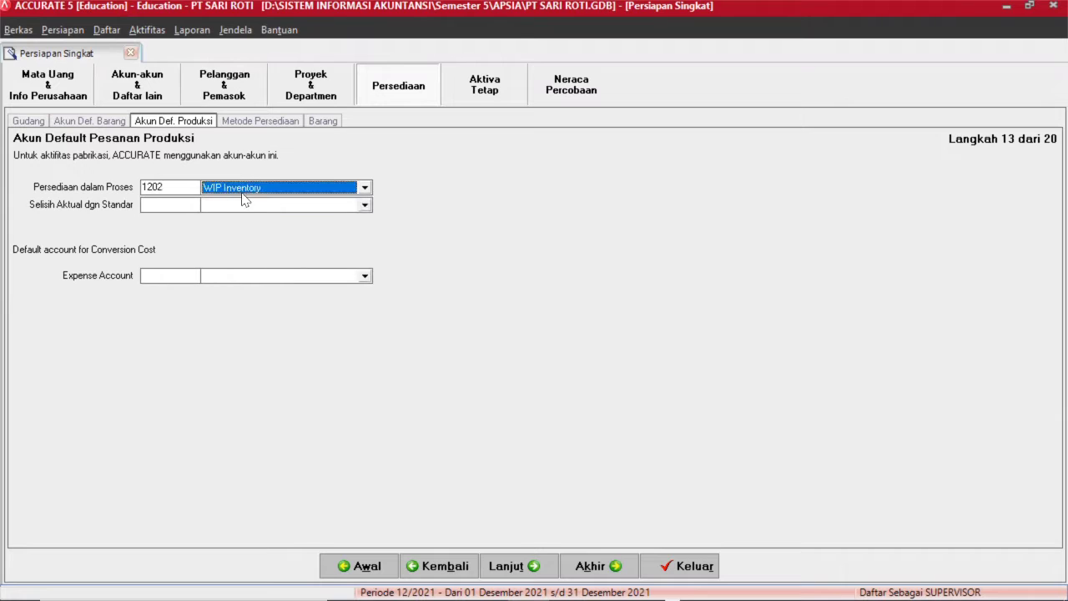
click(227, 205)
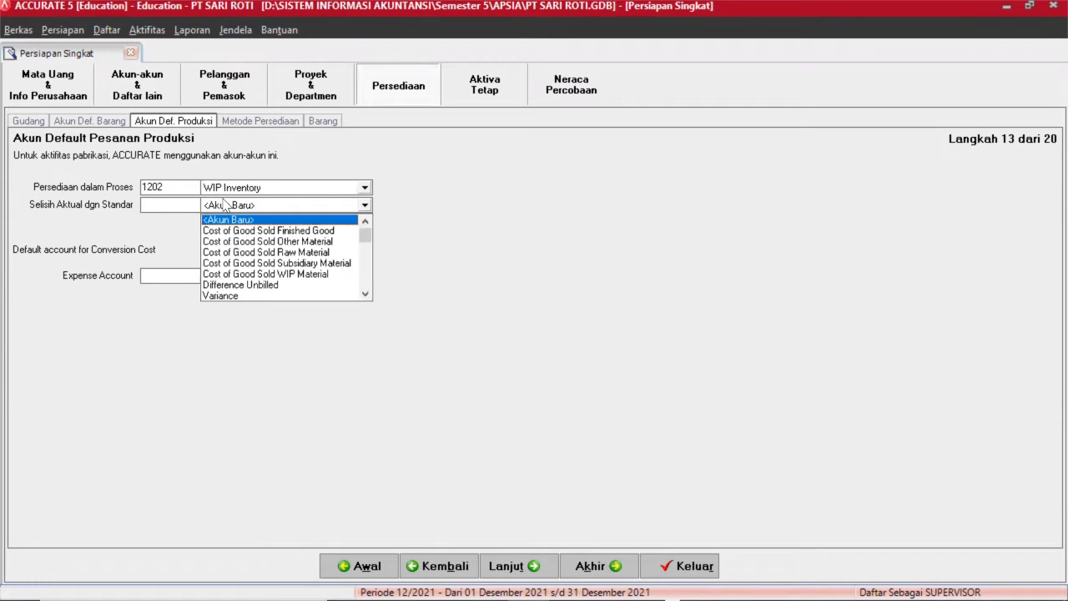
text(Di)
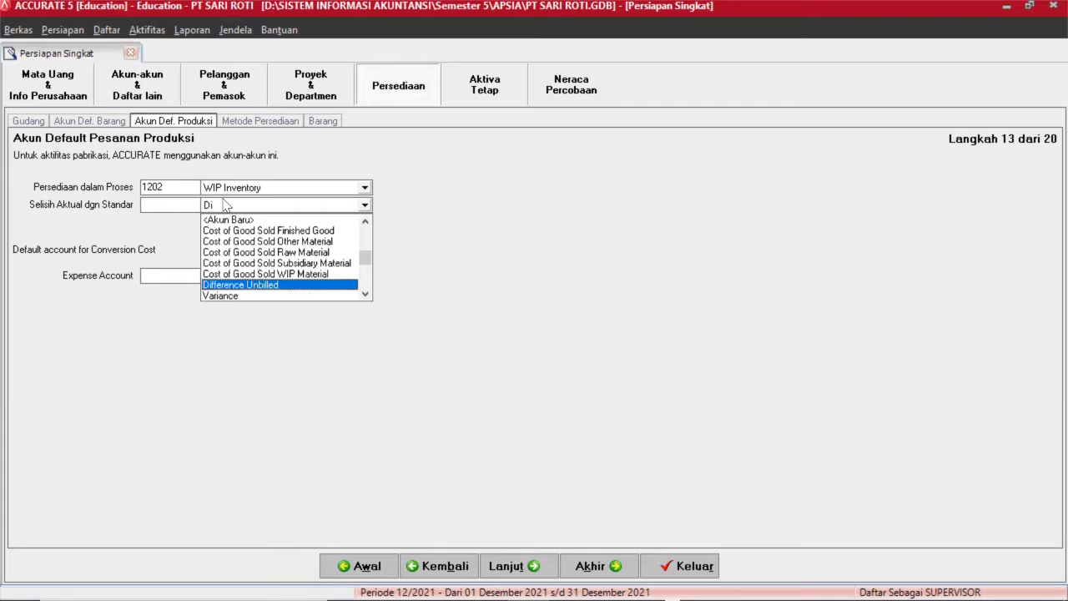
key(Return)
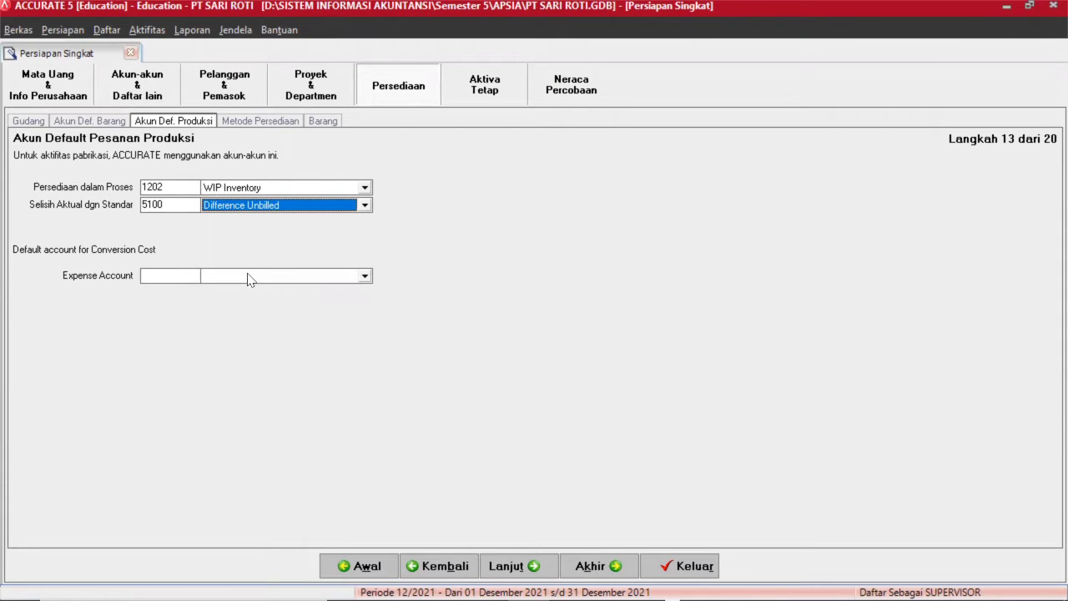
click(247, 280)
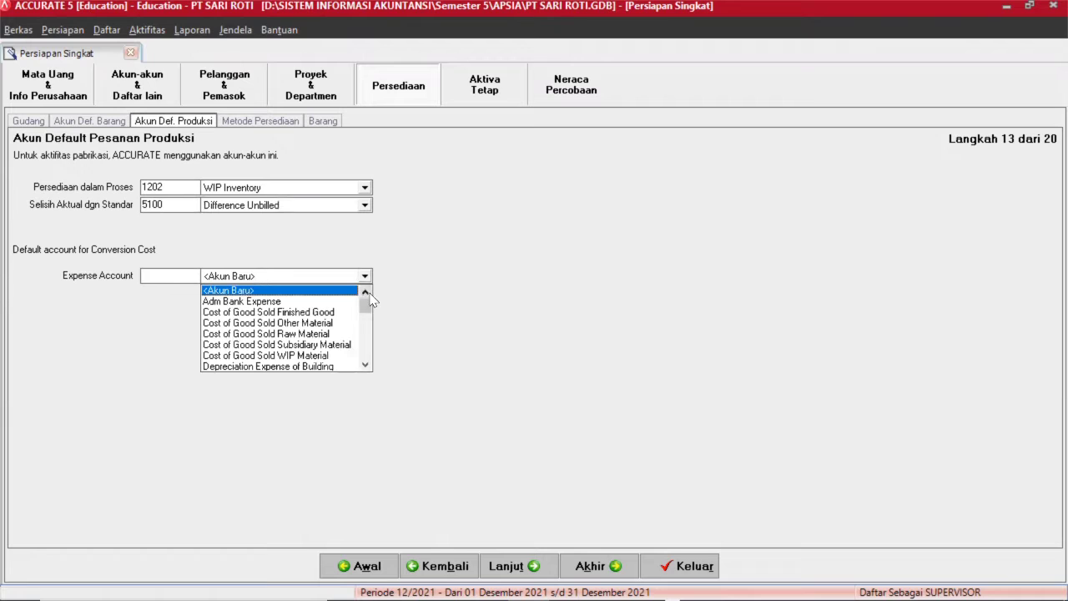
drag(365, 305, 365, 350)
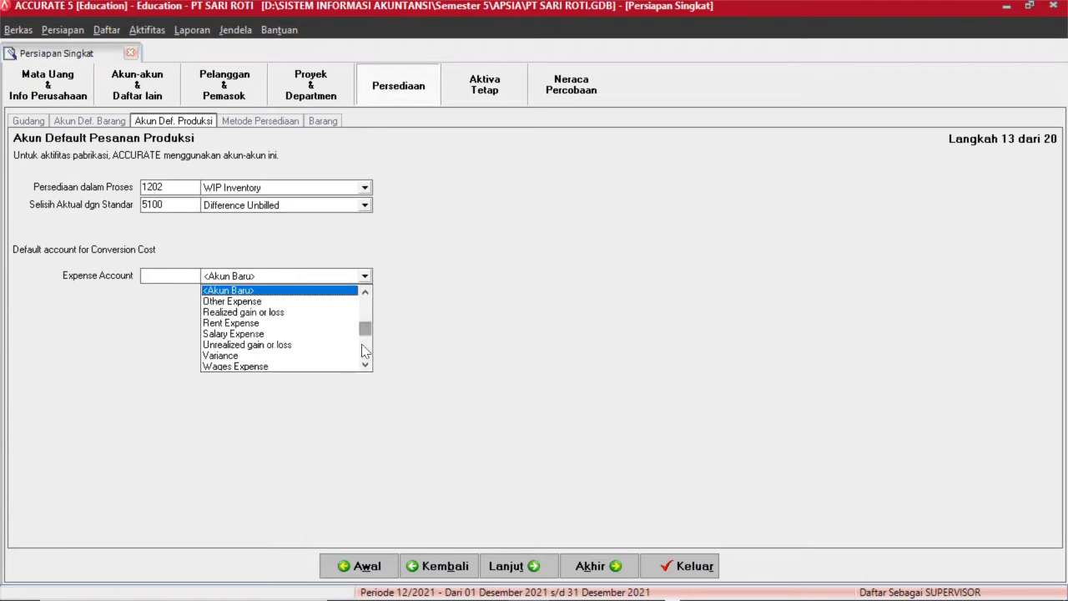
text(A)
text(Ot)
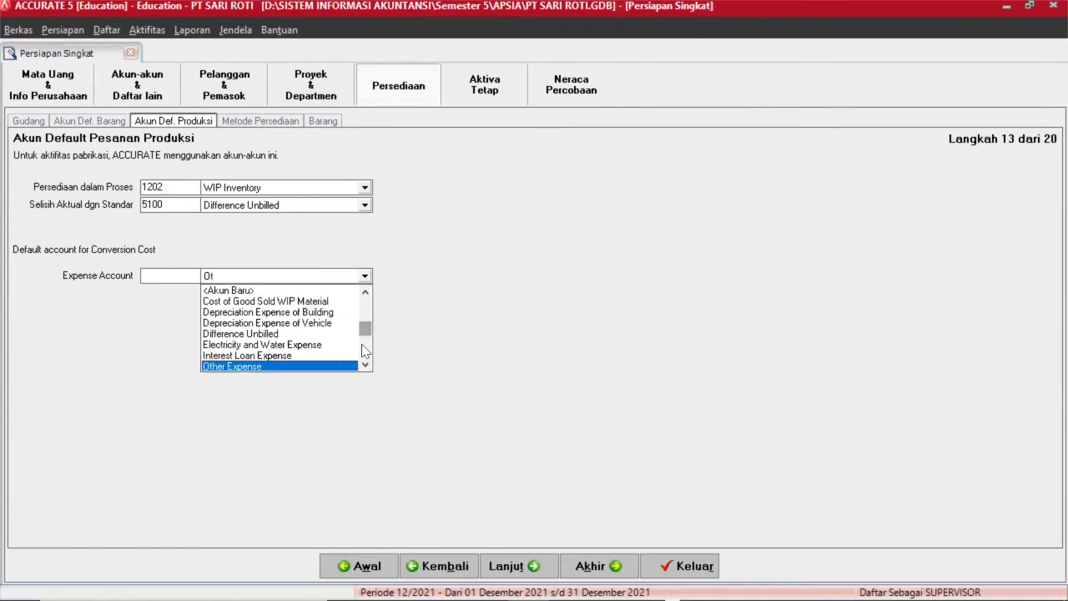
key(Return)
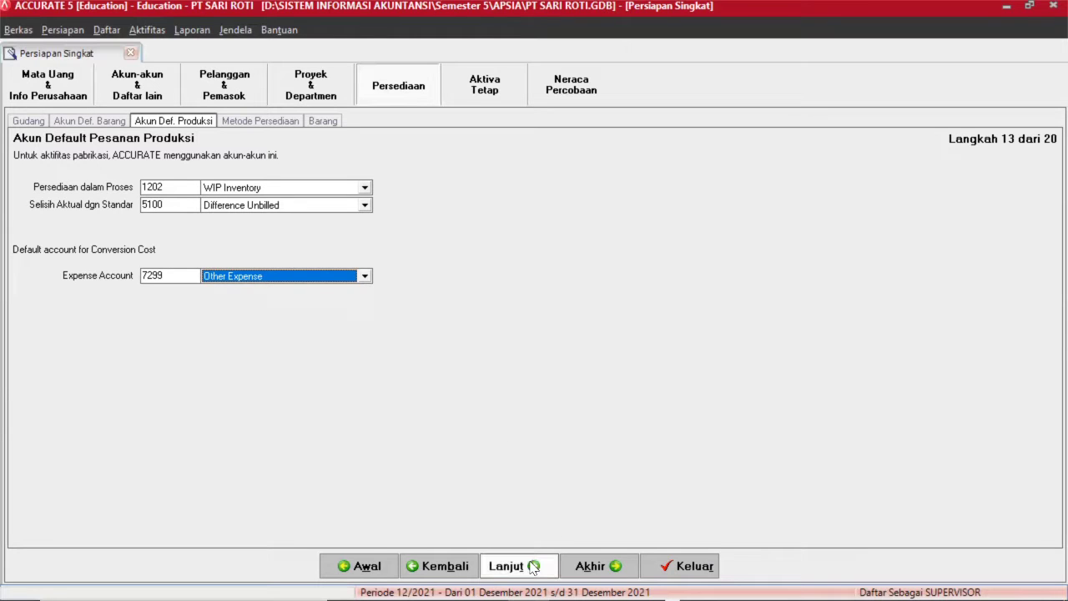
click(532, 567)
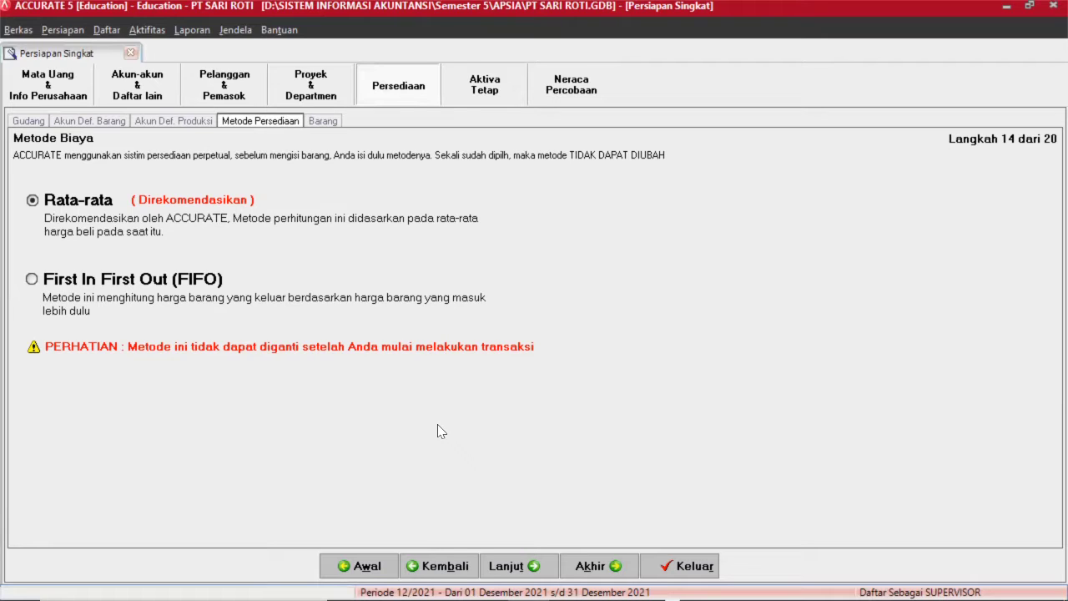
Keep Rata-rata (average) costing and continue to the Barang item information step.
click(505, 567)
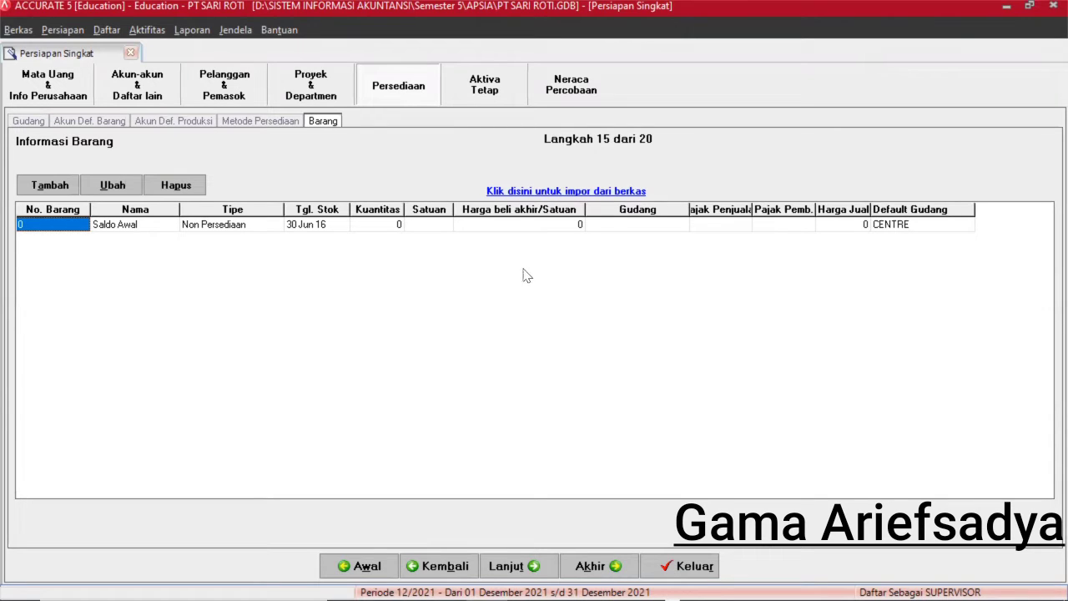
Open Impor Barang dari file from the 'Klik disini untuk impor dari berkas' link.
click(578, 192)
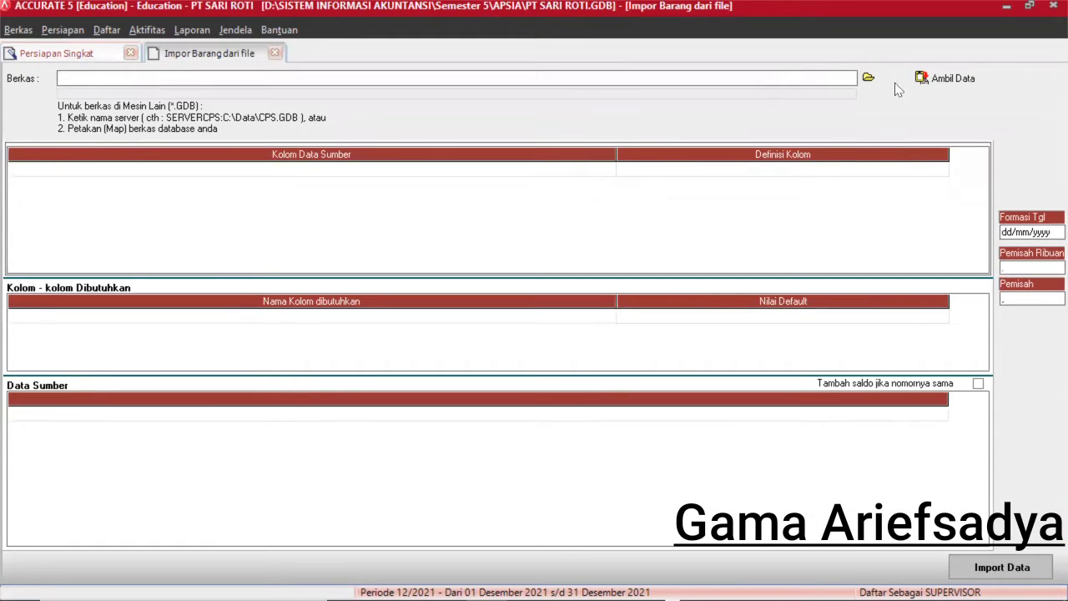
Pick Downloads\PT SARI ROTII\Tabel 4 Inventory.xls as the Excel source and load its rows.
click(916, 84)
click(868, 79)
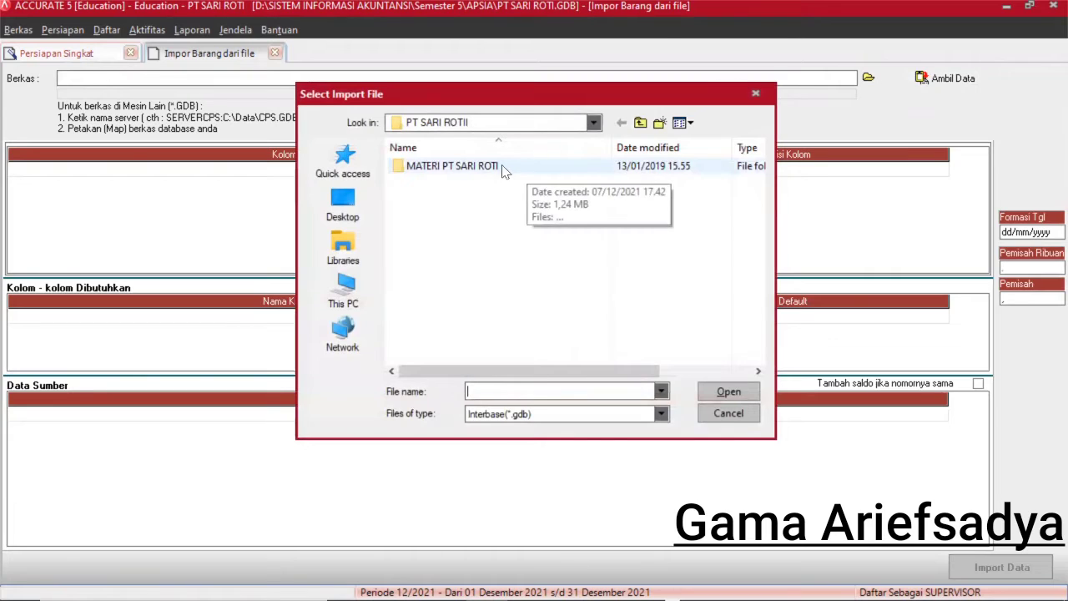
click(480, 170)
double_click(481, 170)
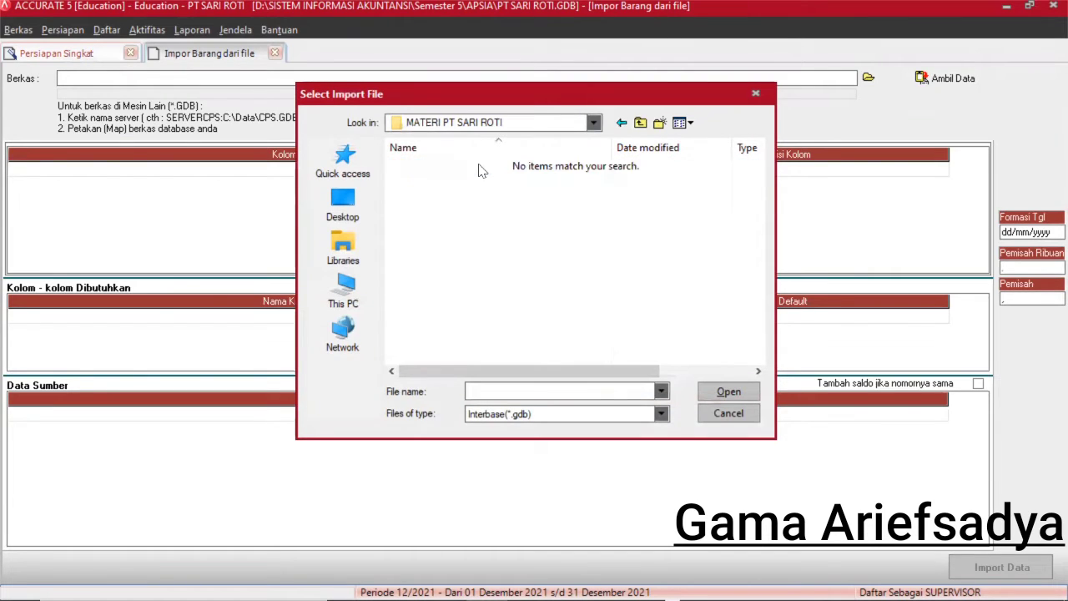
click(661, 414)
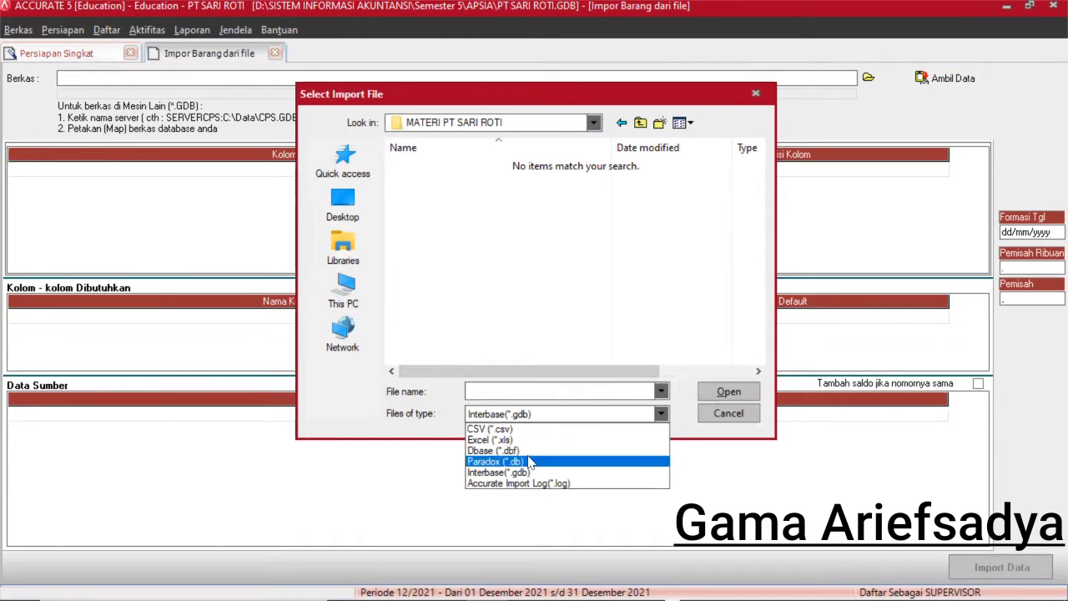
click(534, 441)
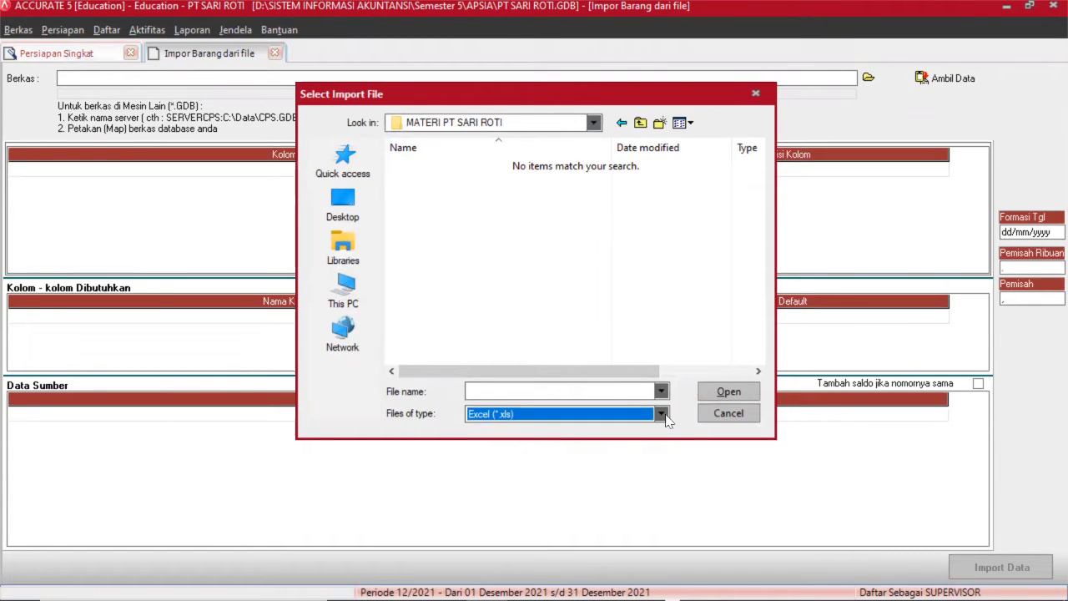
click(345, 292)
double_click(445, 308)
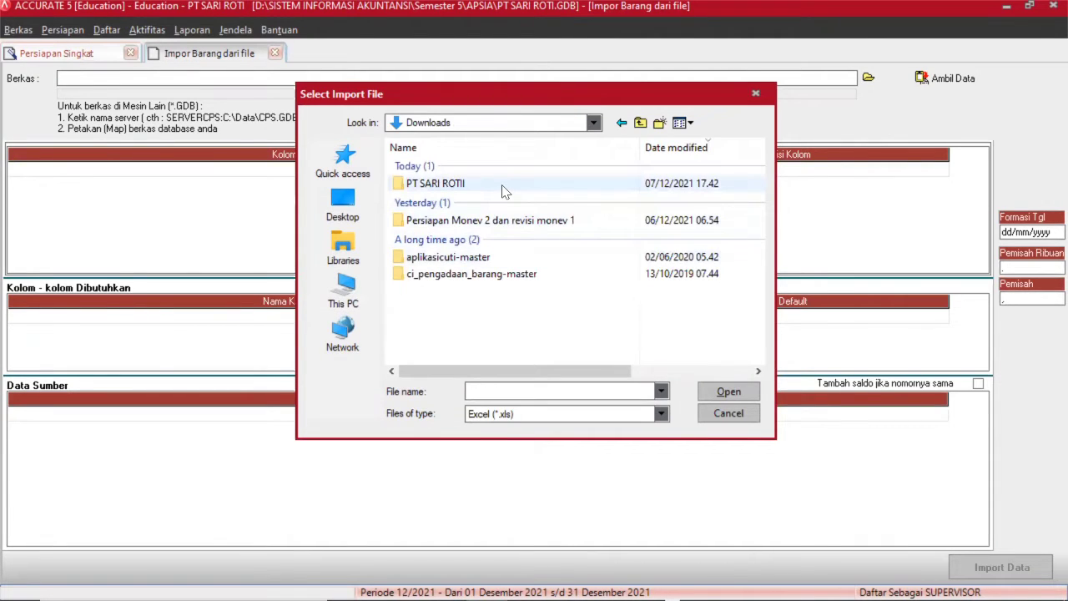
double_click(503, 188)
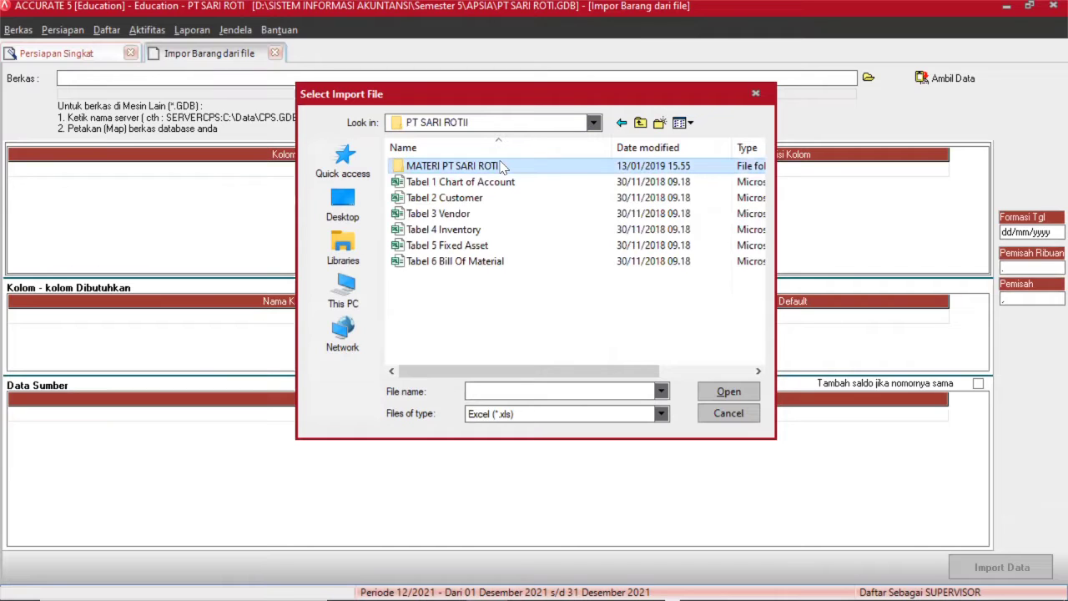
click(481, 228)
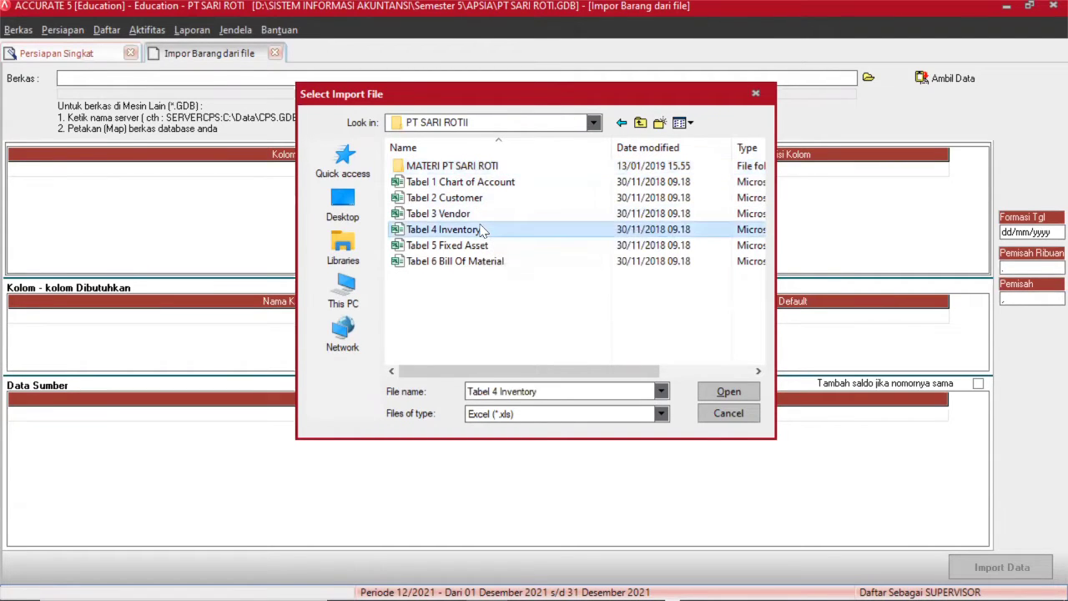
click(705, 391)
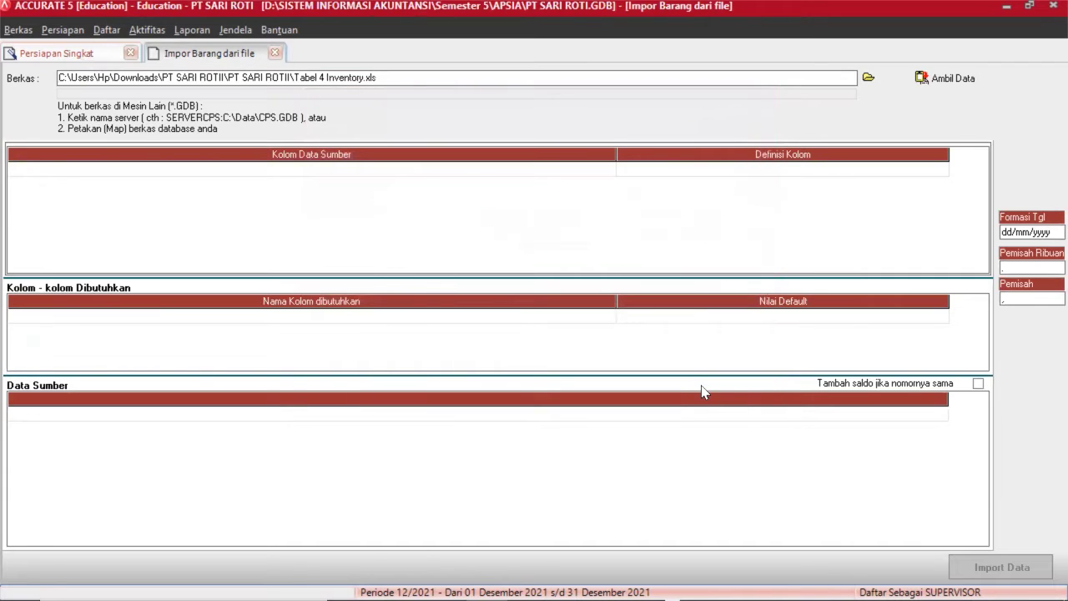
click(959, 80)
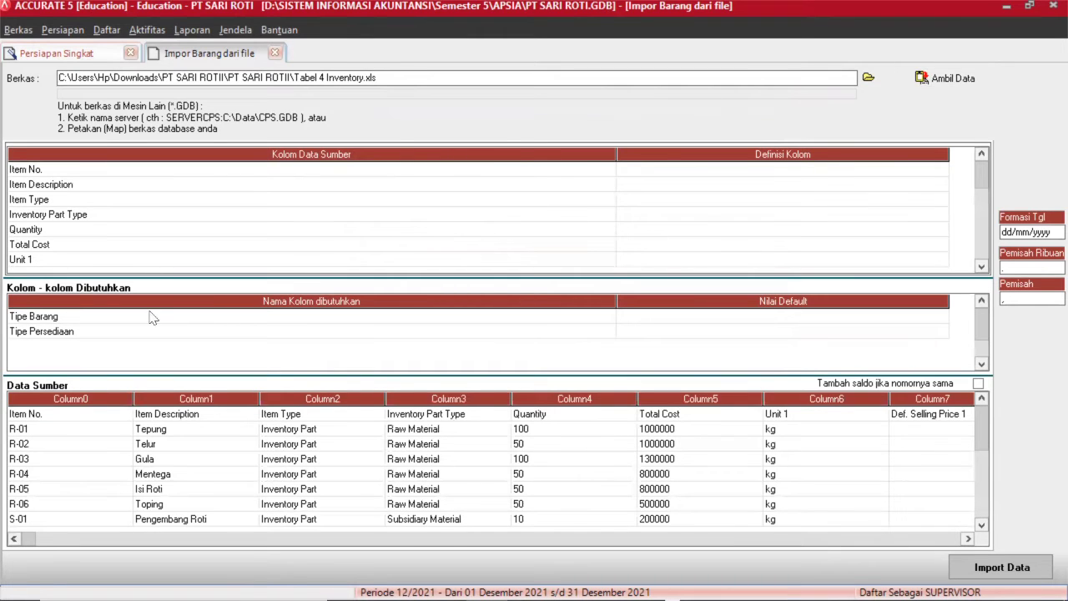
Delete the Item No. header row from Data Sumber so data starts at R-01 Tepung.
click(39, 414)
right_click(41, 415)
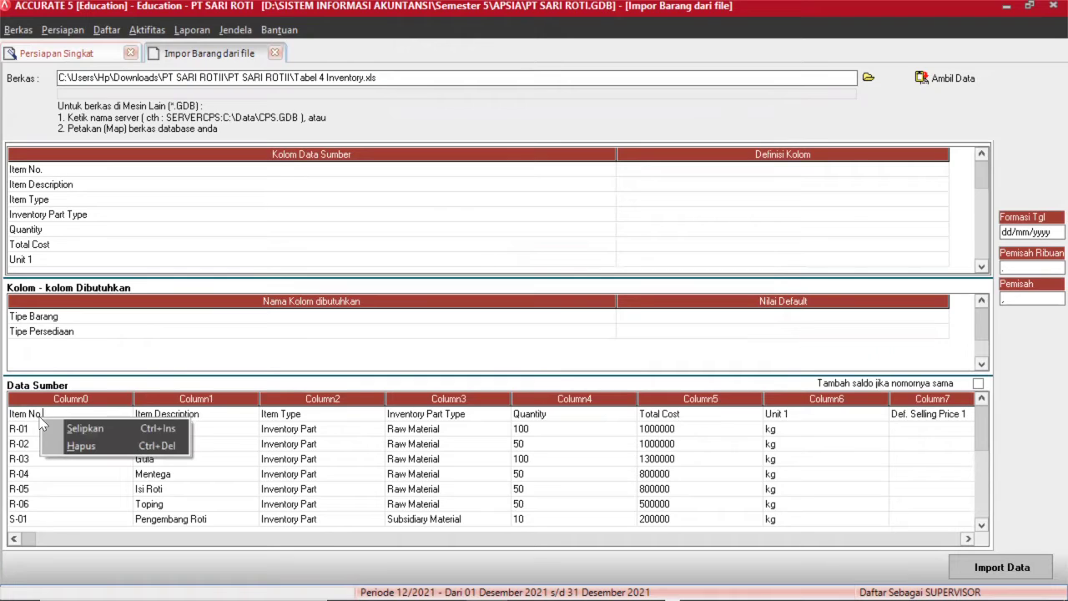
click(75, 447)
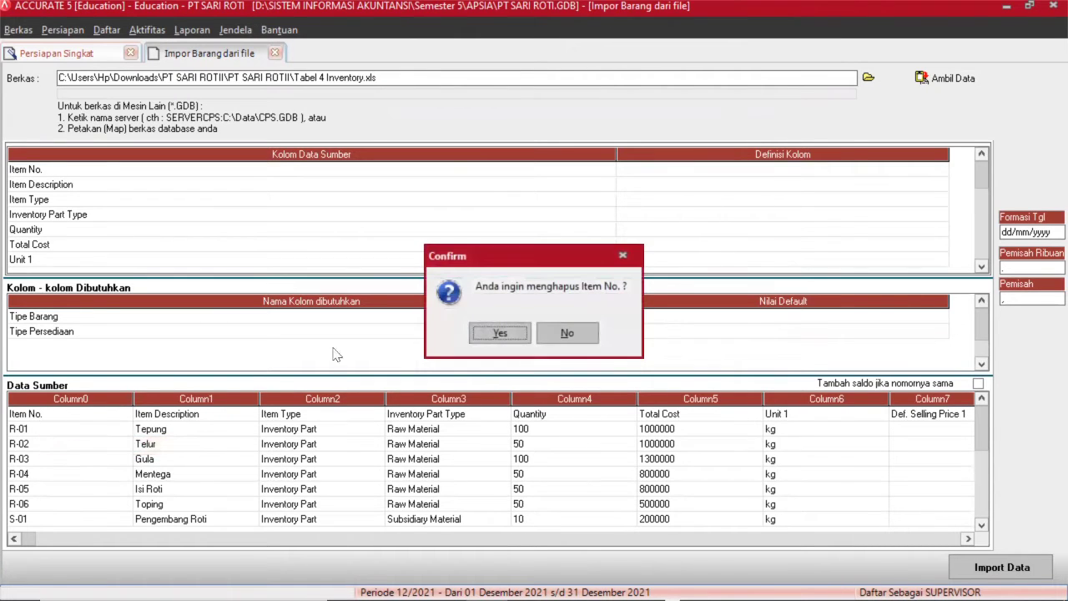
click(515, 333)
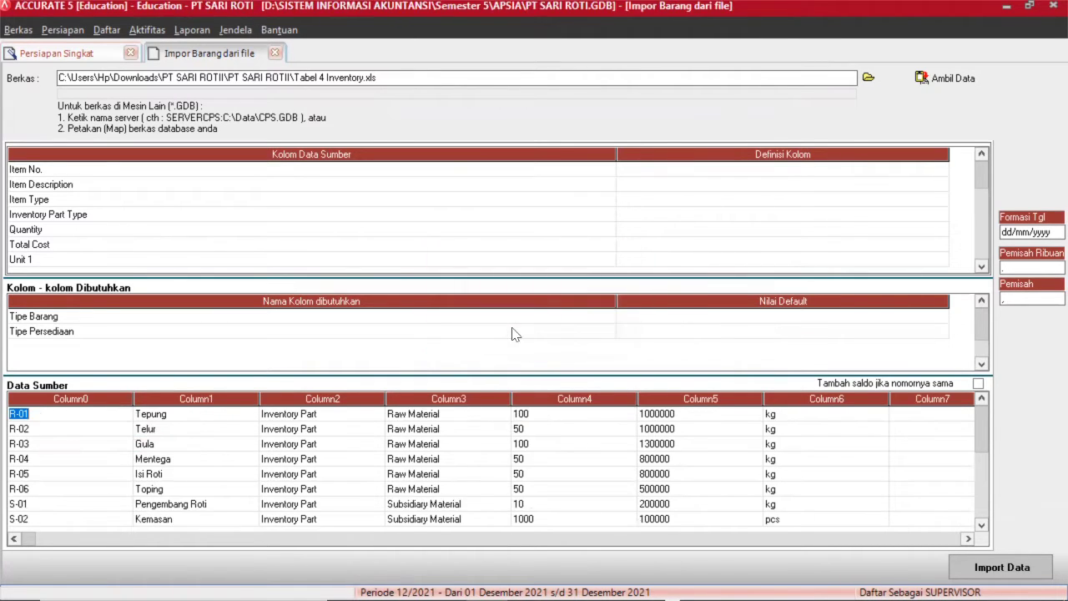
Map Item No. to No. Barang and Item Description to Tipe Barang.
click(873, 171)
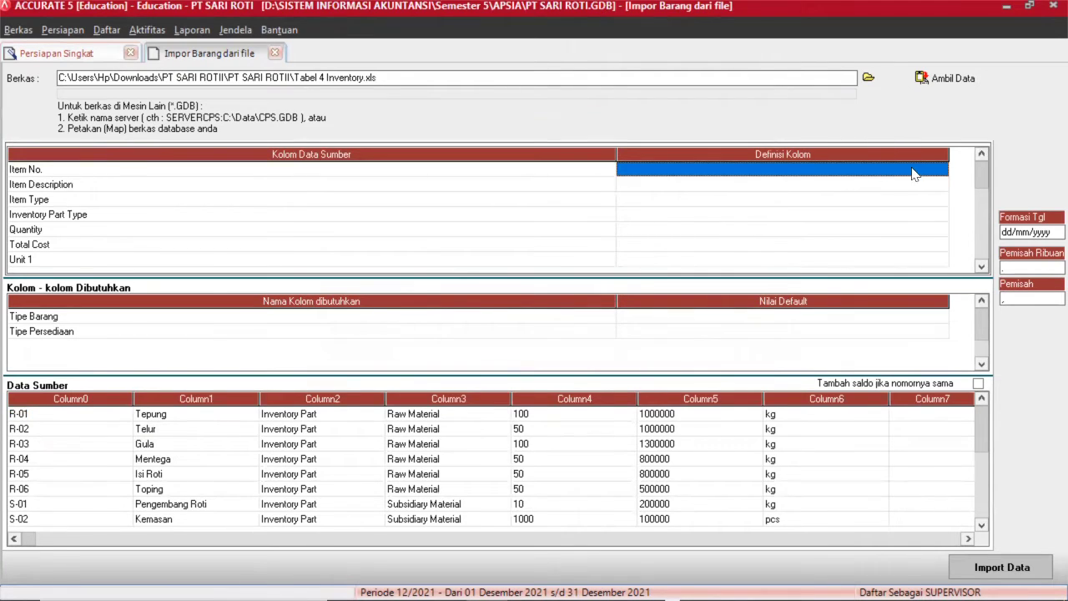
click(912, 169)
click(942, 169)
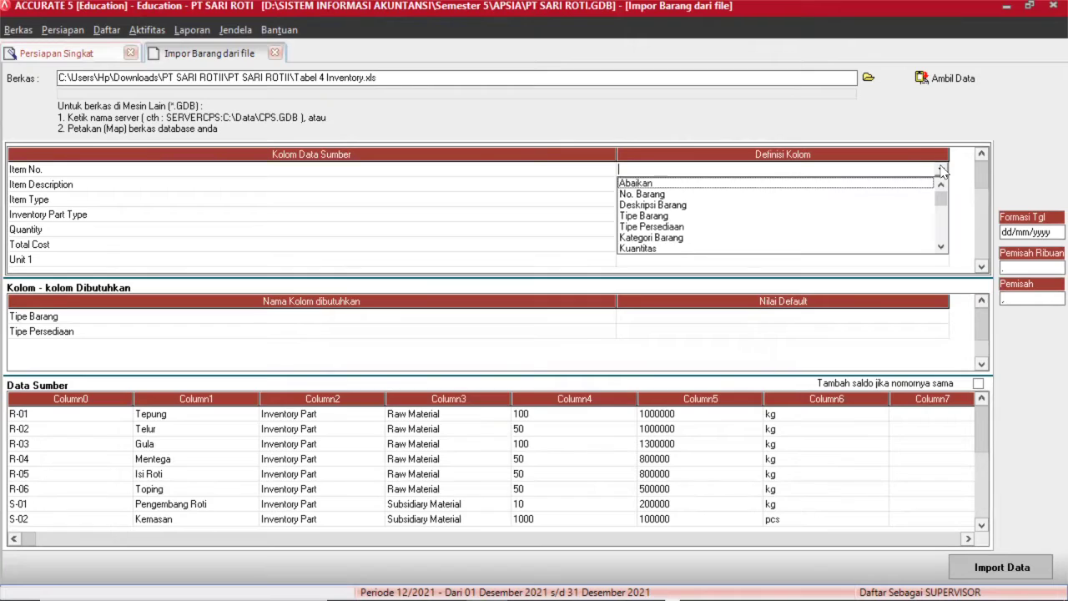
click(684, 193)
click(682, 192)
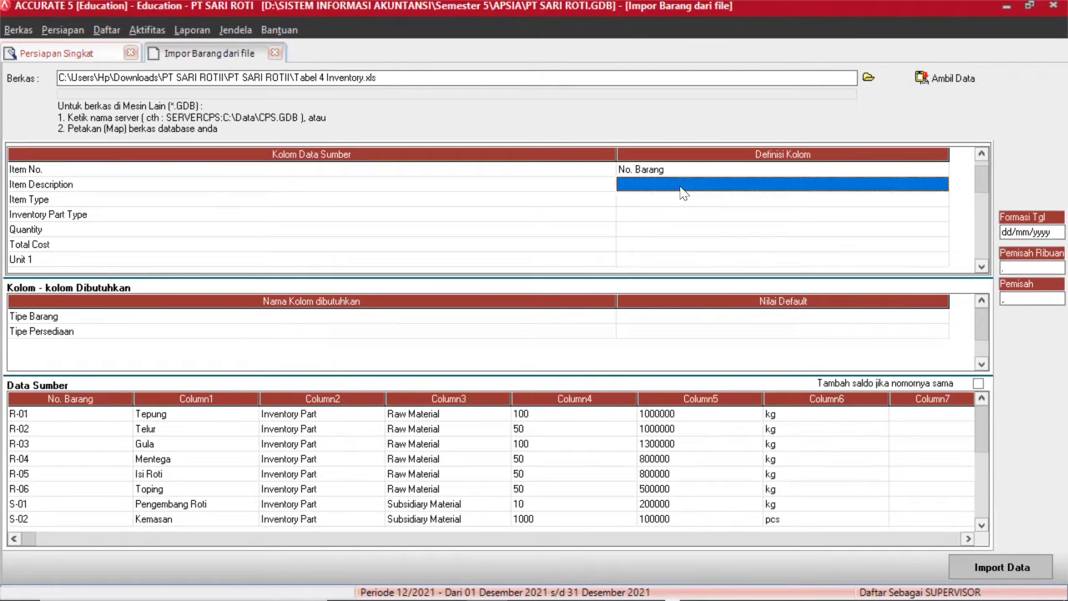
click(940, 184)
click(941, 185)
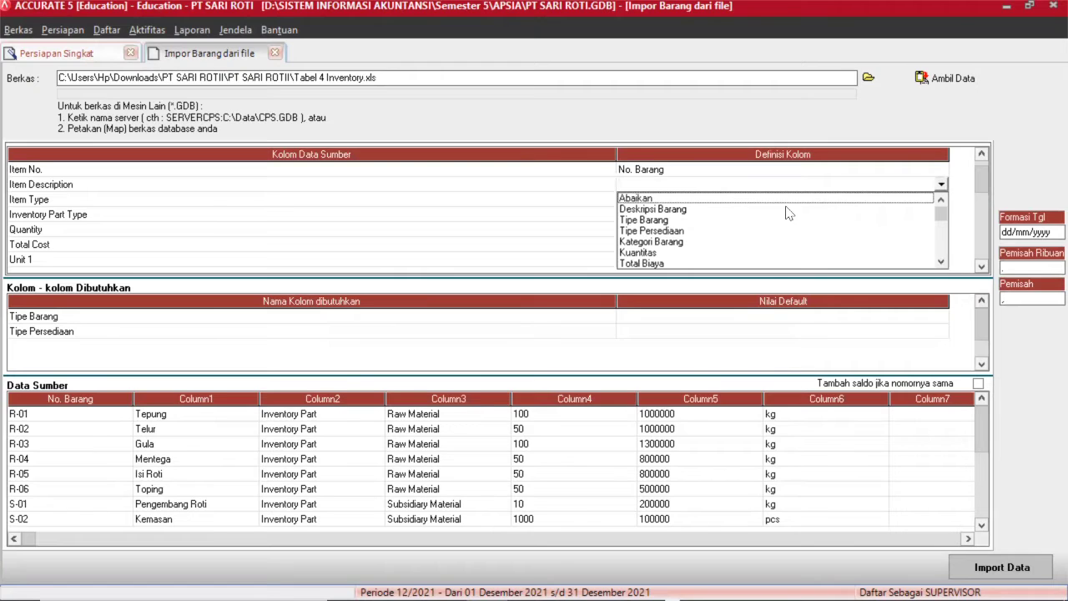
click(699, 221)
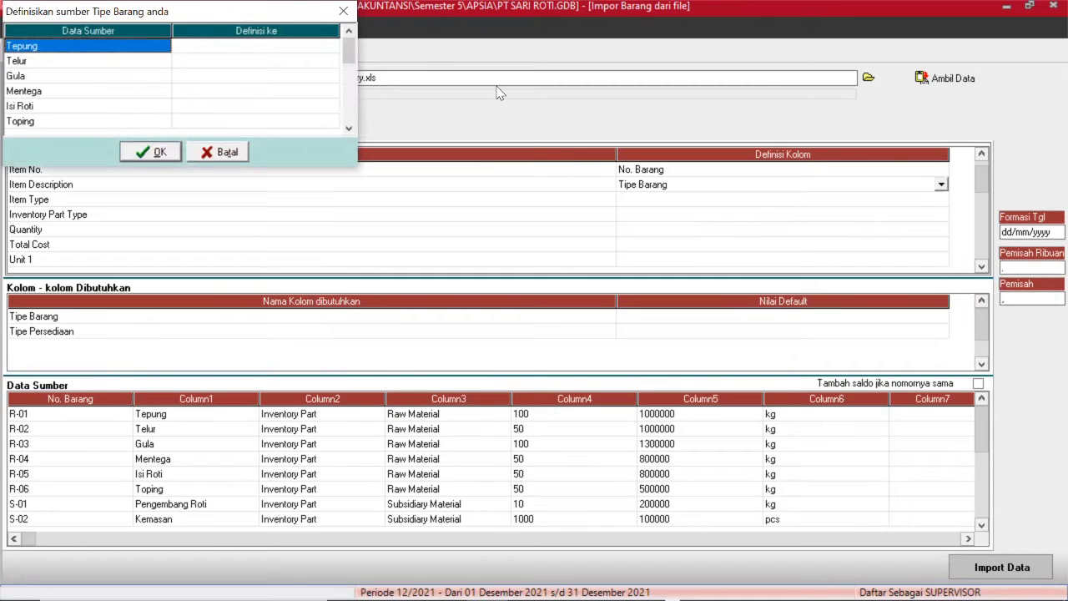
click(343, 11)
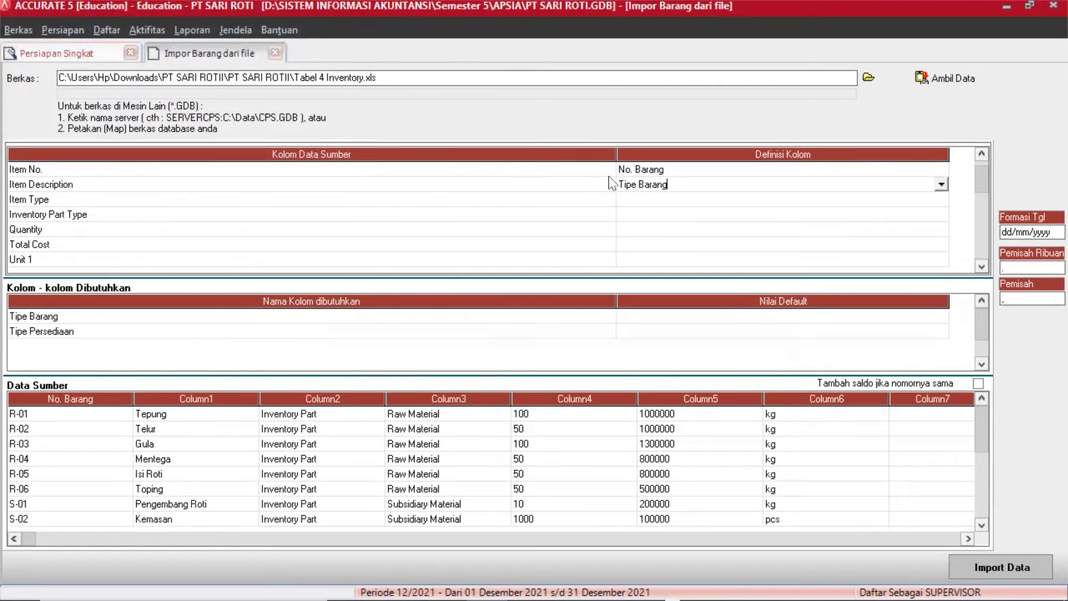
Map Item Type to Deskripsi Barang and Inventory Part Type to Tipe Persediaan.
click(653, 202)
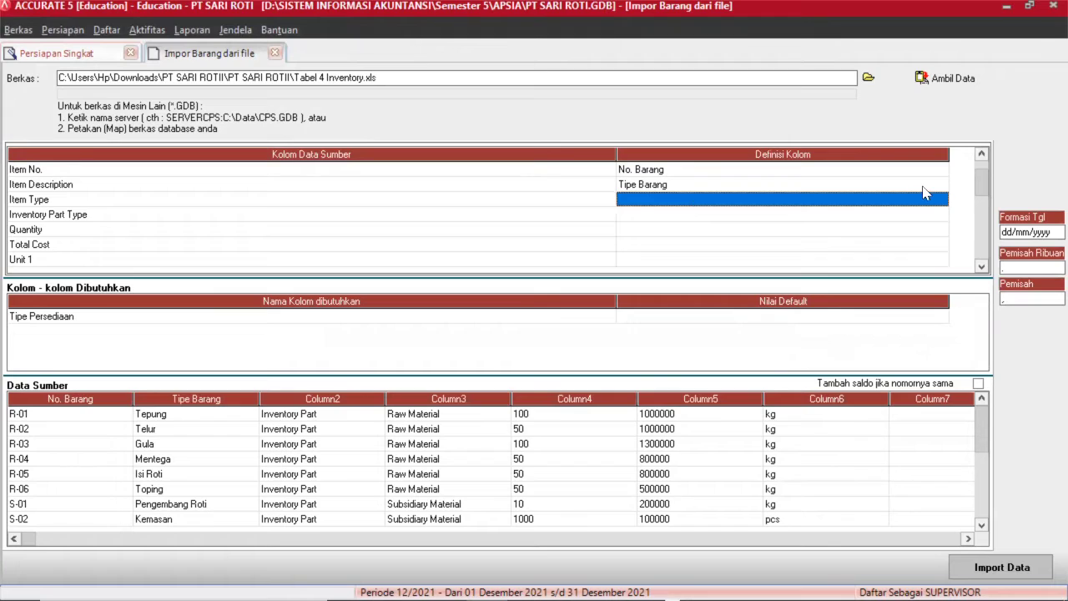
click(940, 203)
click(940, 203)
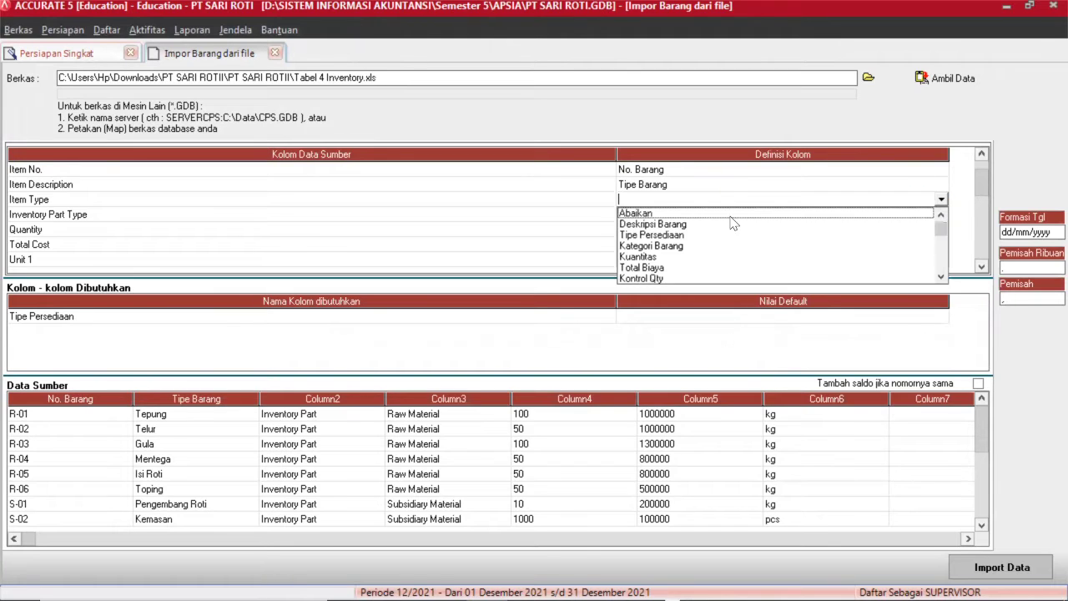
click(678, 225)
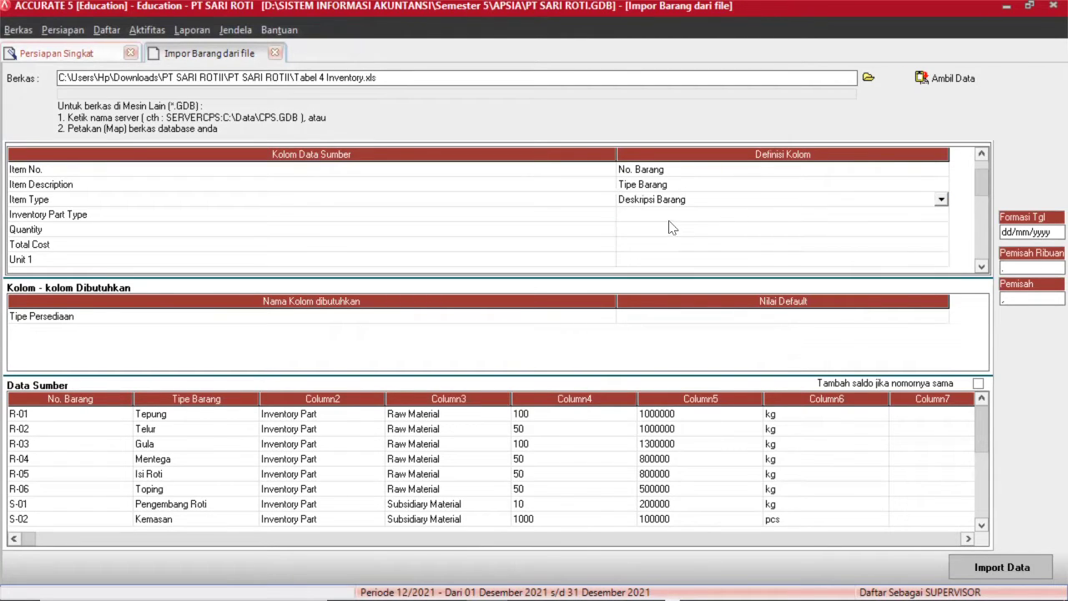
click(670, 217)
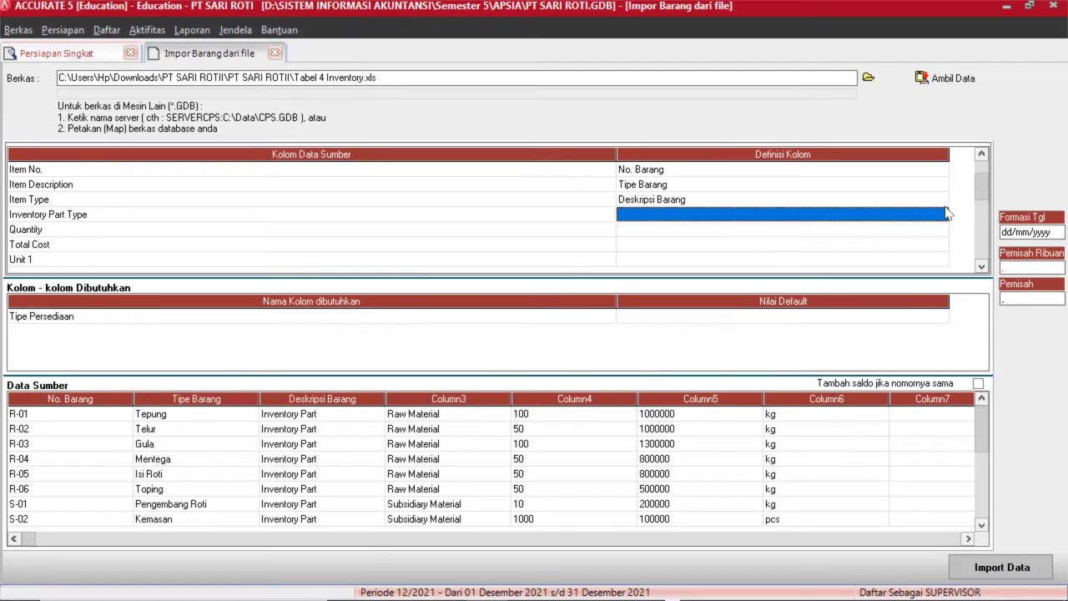
key(Up)
click(946, 215)
click(946, 215)
click(943, 216)
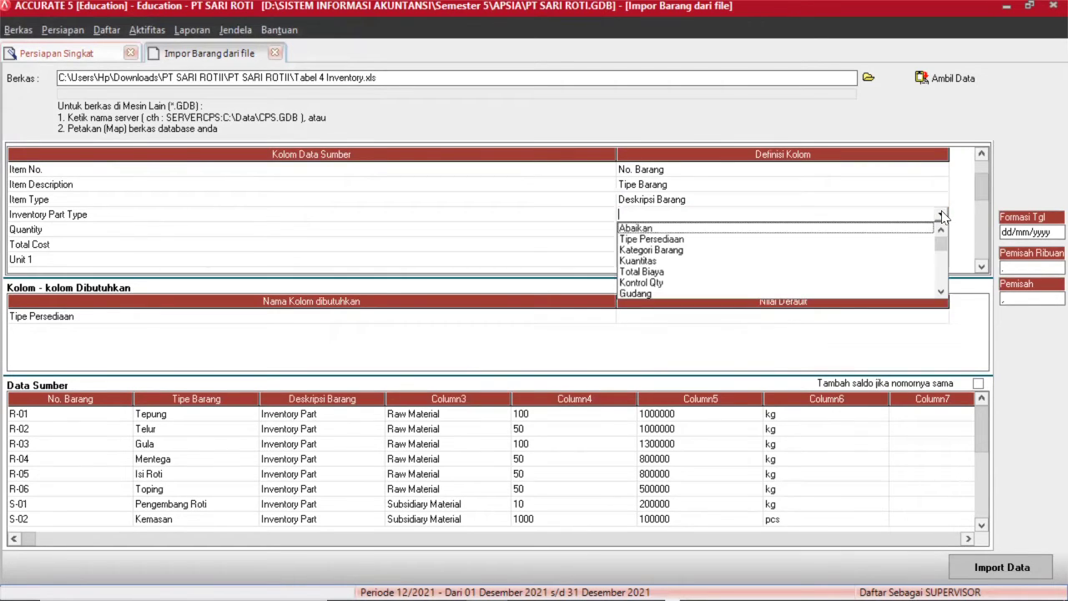
click(687, 239)
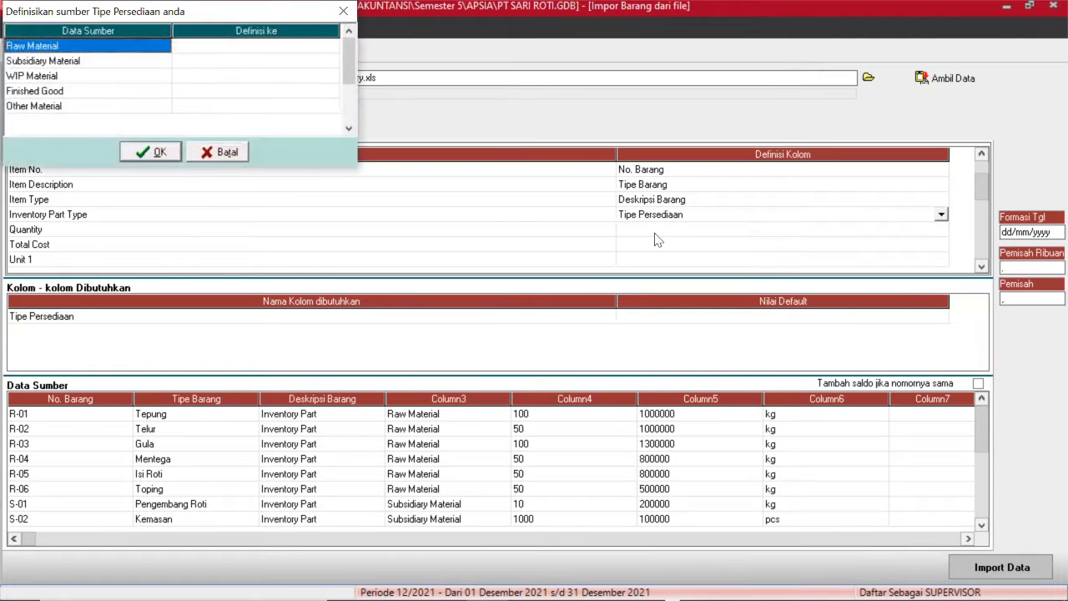
Define Raw Material as Bahan Baku, Subsidiary as Bahan Baku Pembantu, WIP as Barang Setengah Jadi.
click(287, 47)
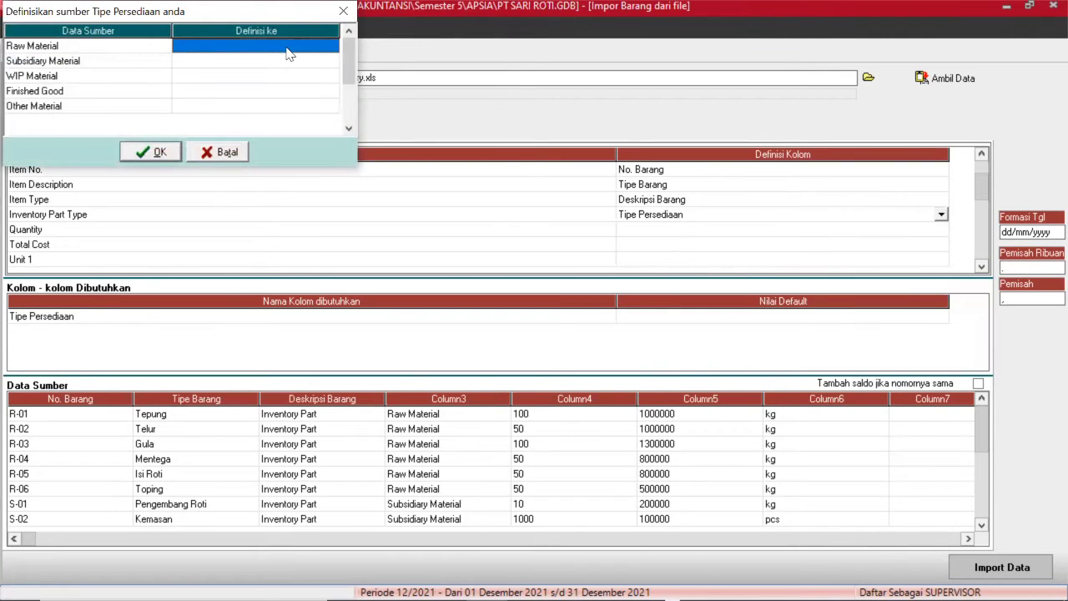
click(298, 49)
click(331, 48)
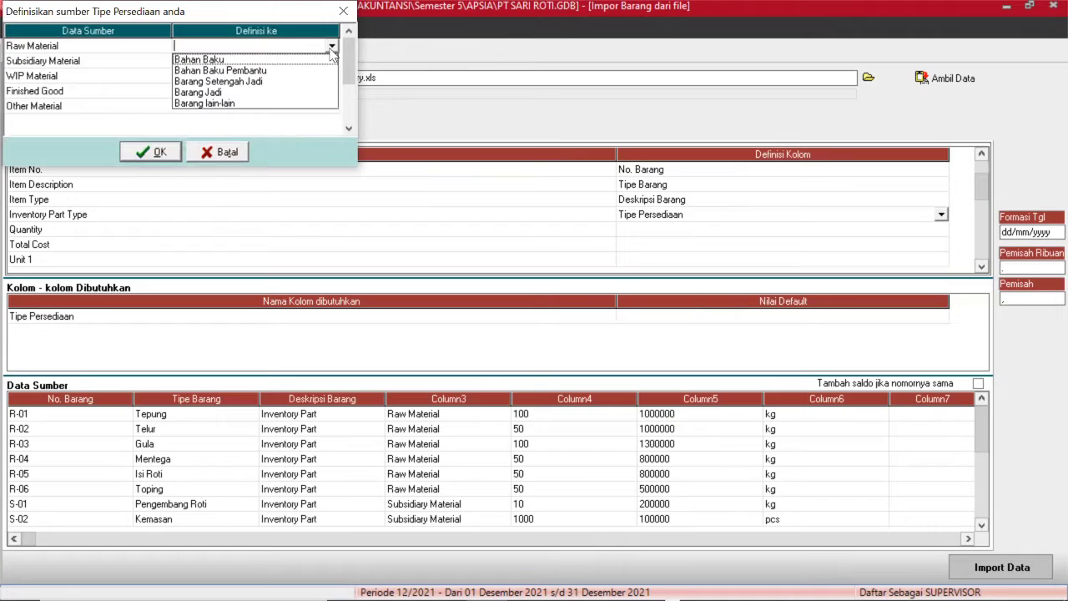
click(259, 60)
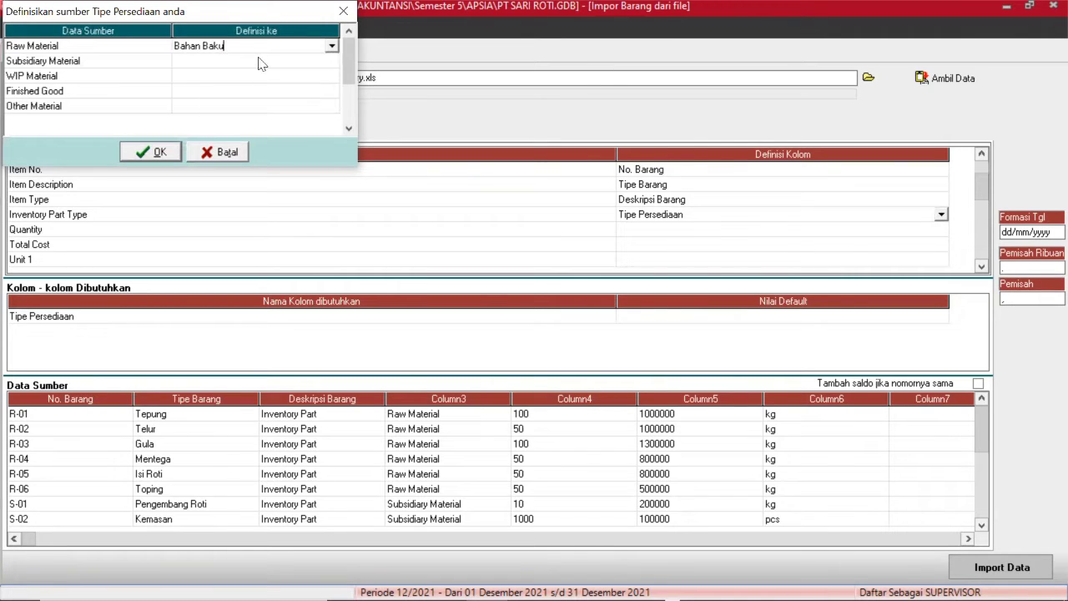
click(259, 61)
click(328, 66)
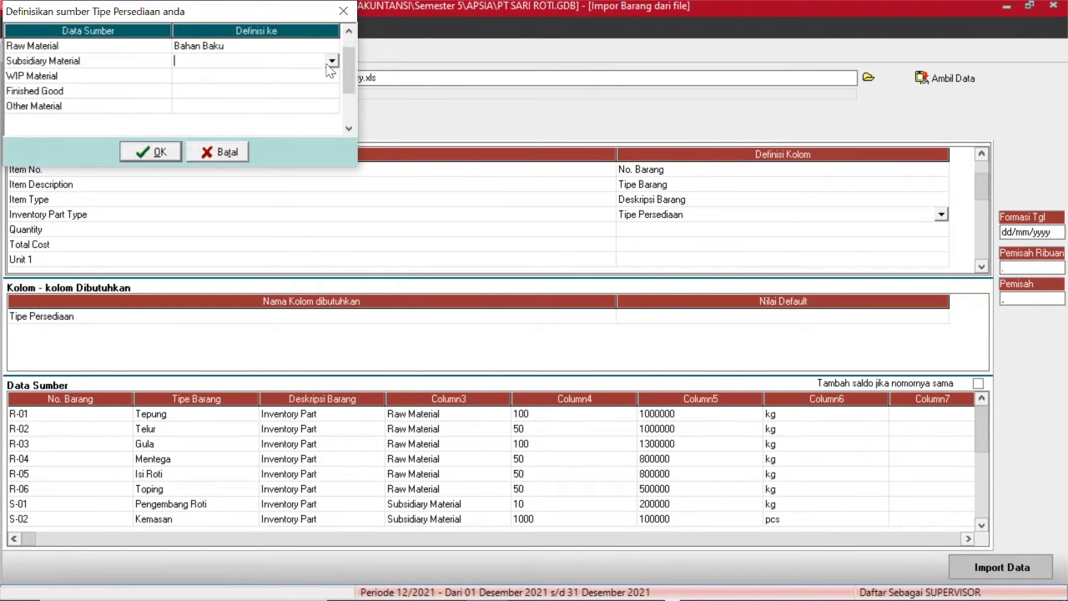
click(331, 63)
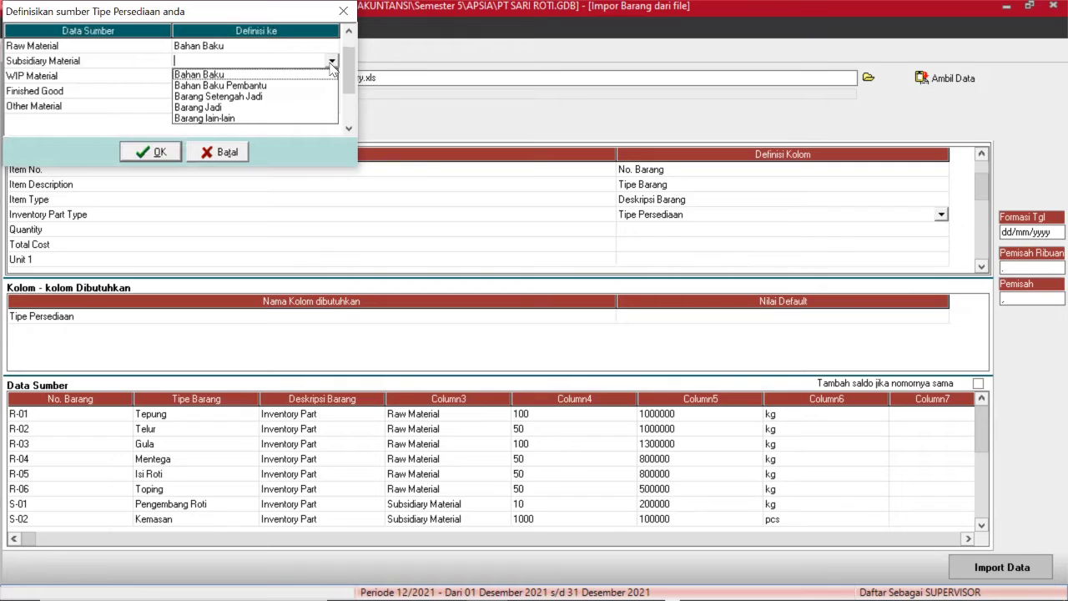
click(265, 87)
click(256, 79)
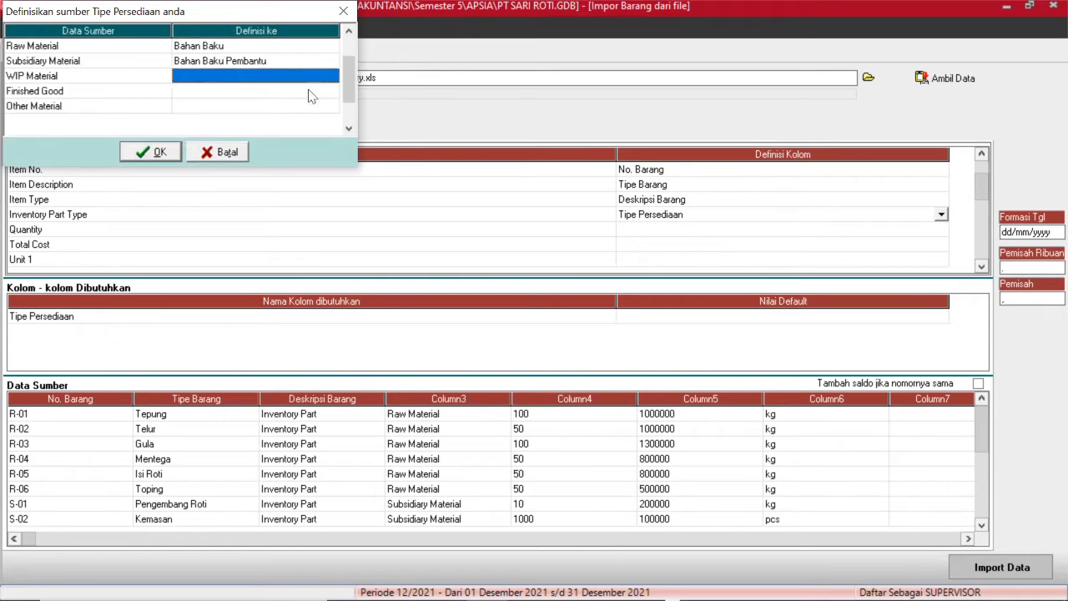
click(338, 78)
click(332, 77)
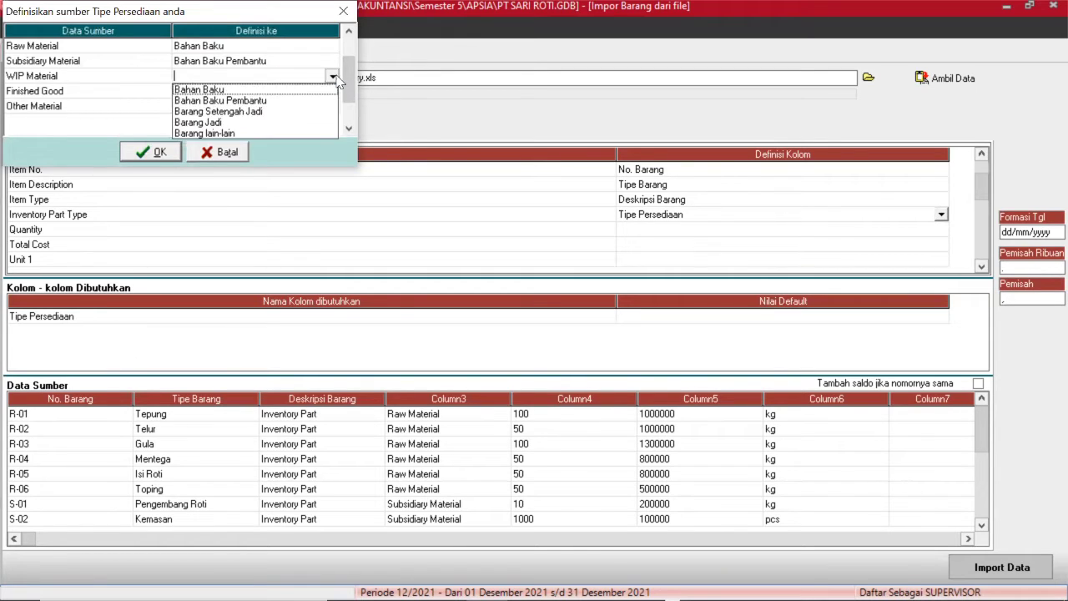
click(250, 112)
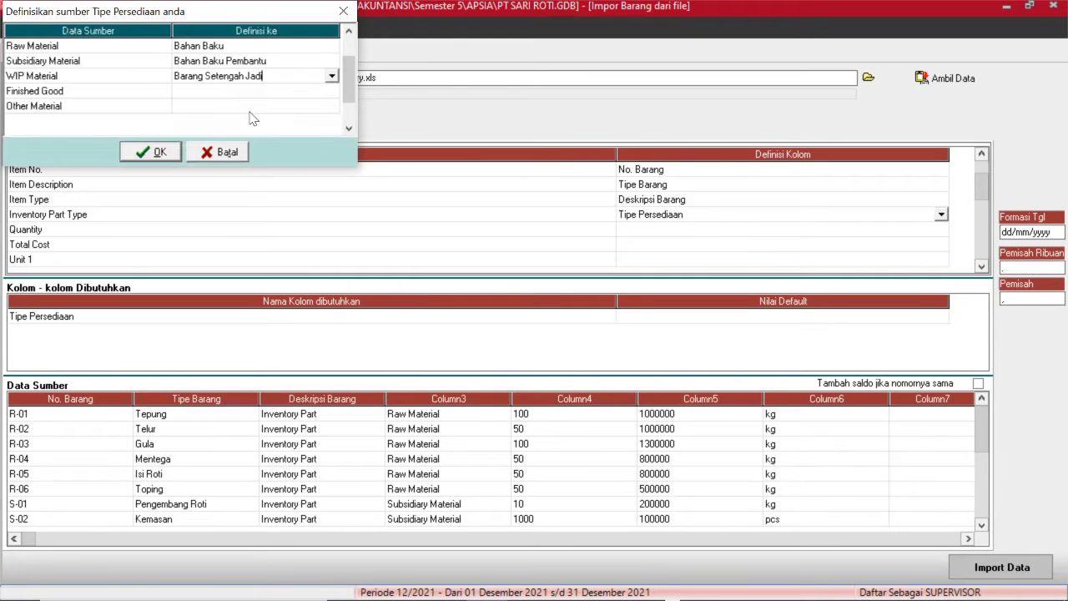
Define Finished Good as Barang Jadi and Other Material as Barang lain-lain, then confirm.
click(240, 96)
click(326, 90)
click(331, 93)
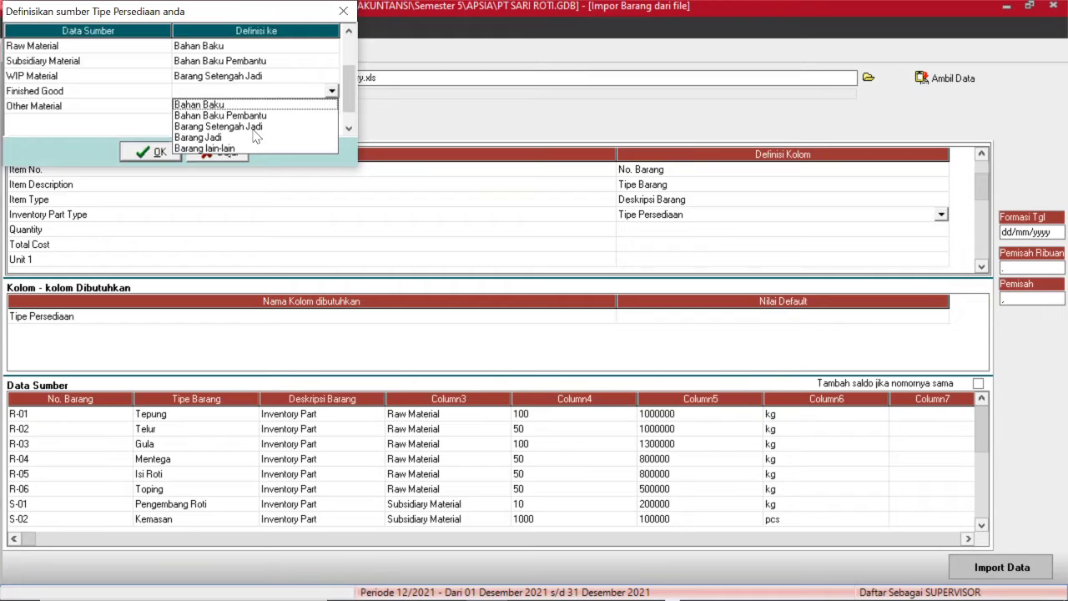
click(213, 137)
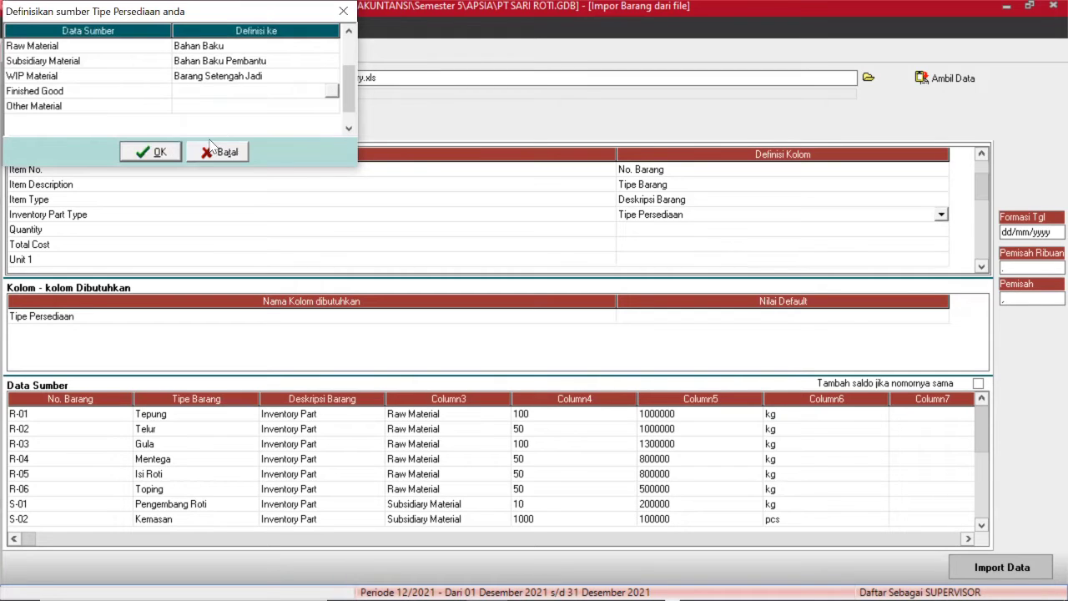
click(248, 109)
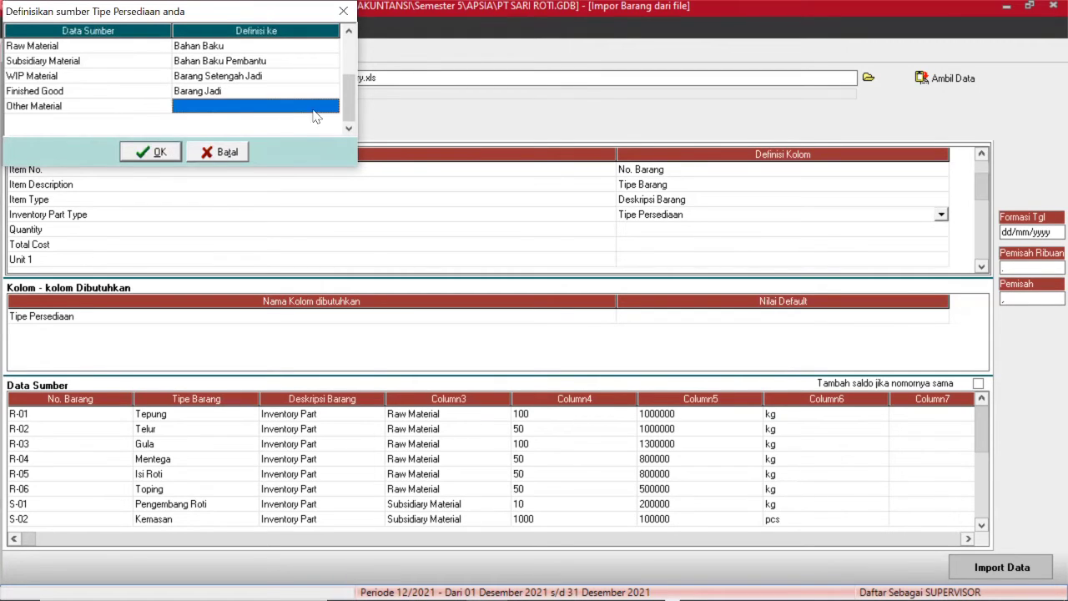
click(326, 96)
click(327, 107)
click(327, 107)
click(331, 107)
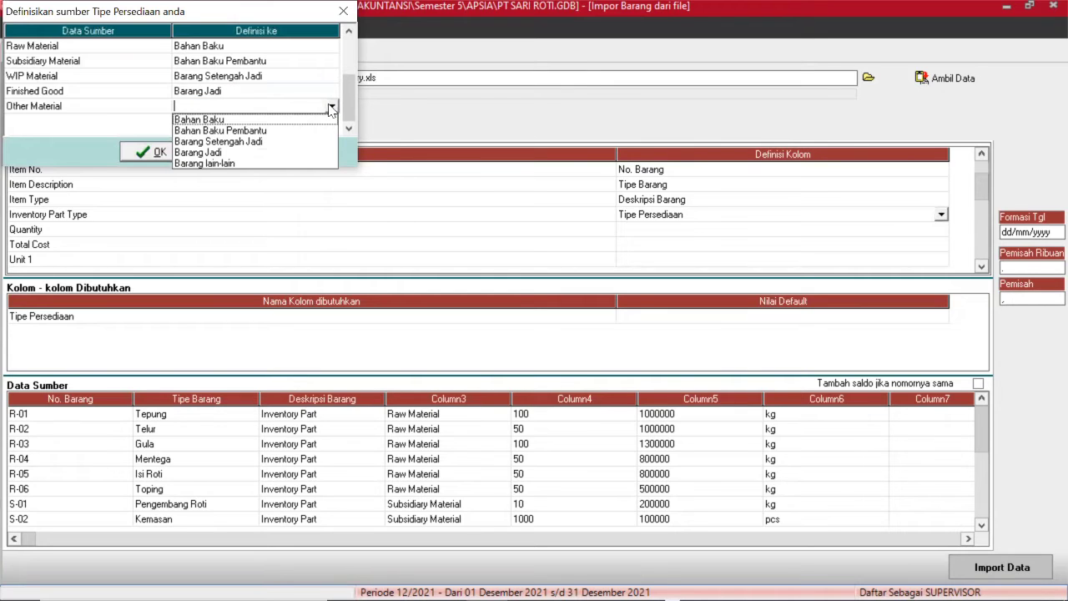
click(224, 164)
click(154, 152)
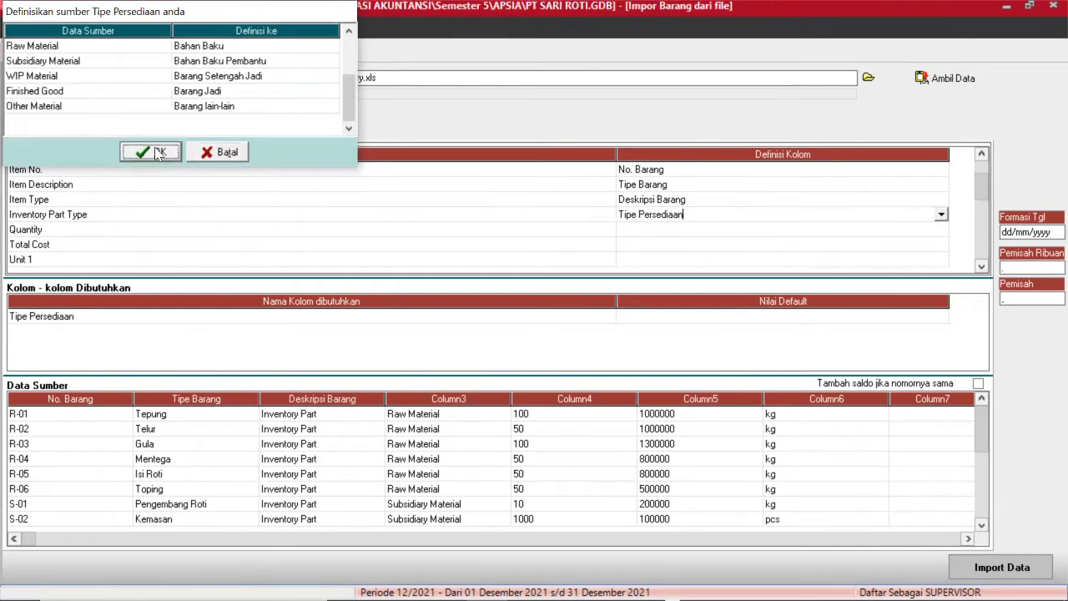
Set the Definisi Kolom for Quantity to Kuantitas, Total Cost to Total Biaya, and Unit 1 to Unit 1.
click(627, 231)
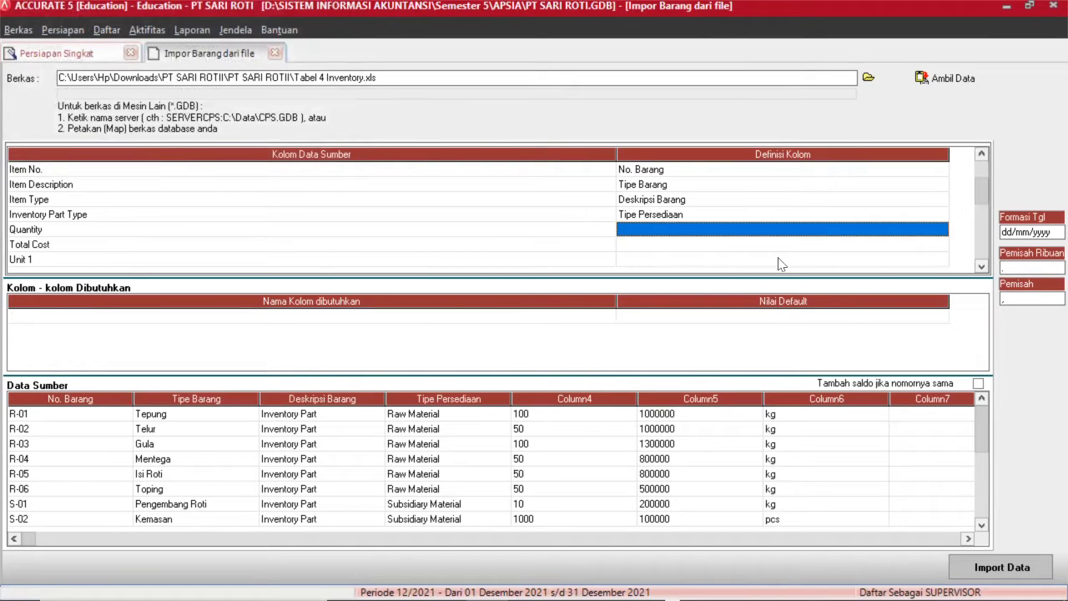
click(944, 235)
click(941, 230)
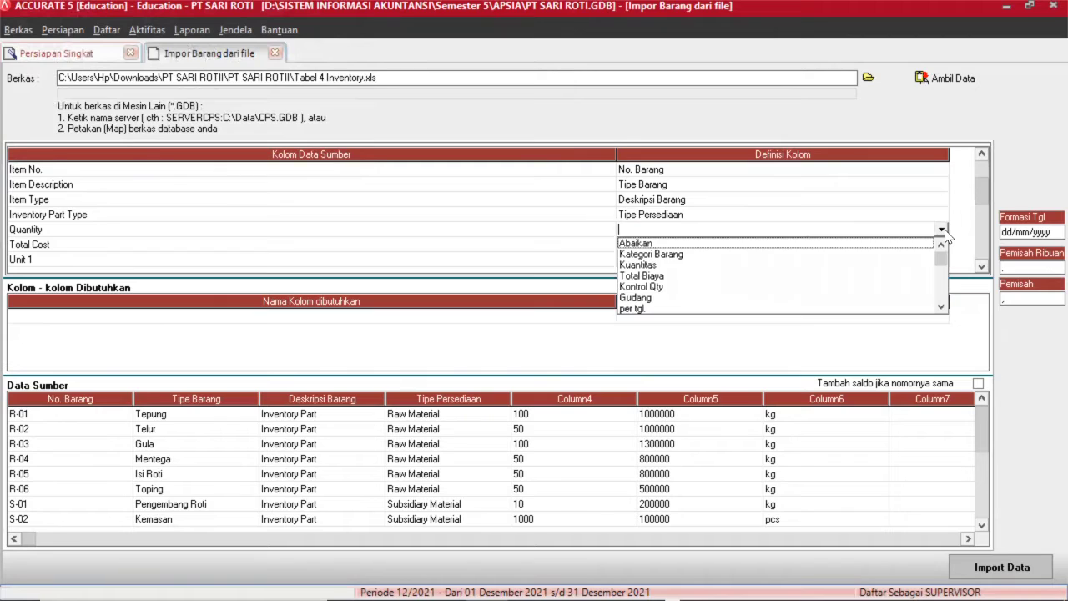
click(653, 265)
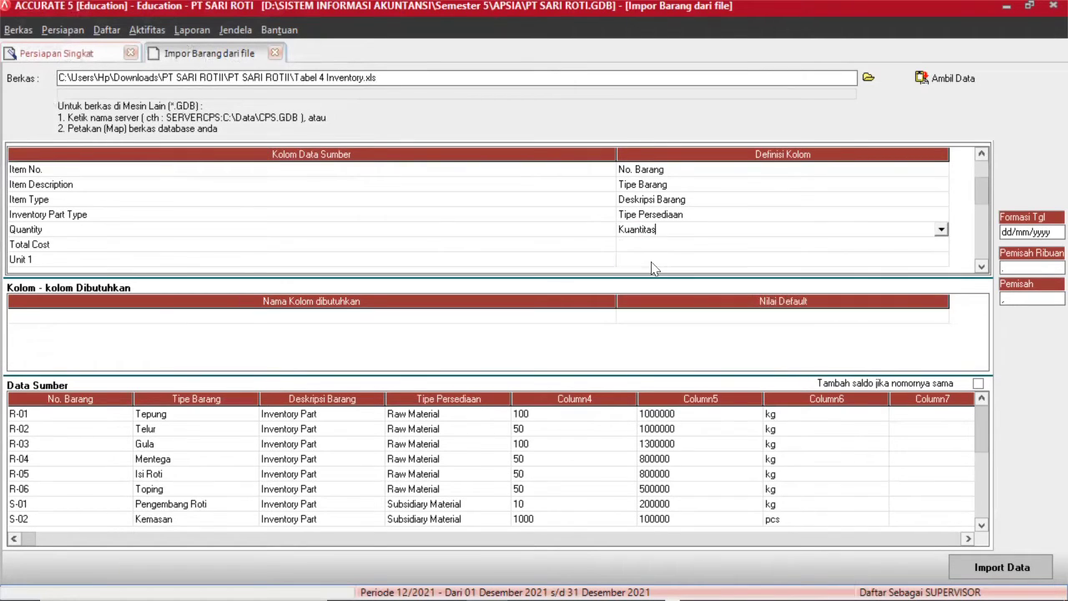
click(647, 246)
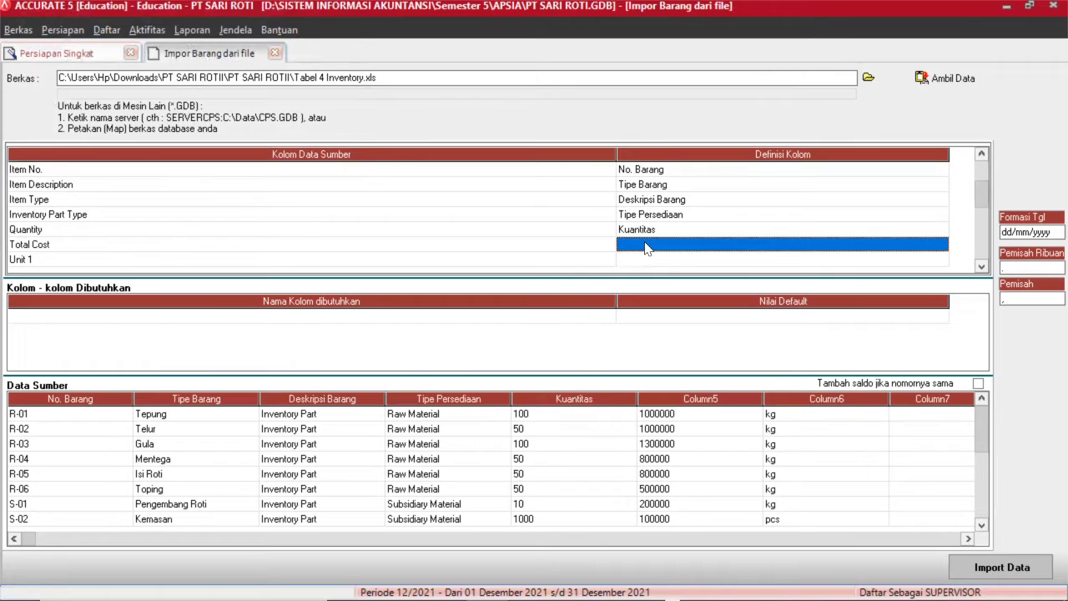
click(931, 244)
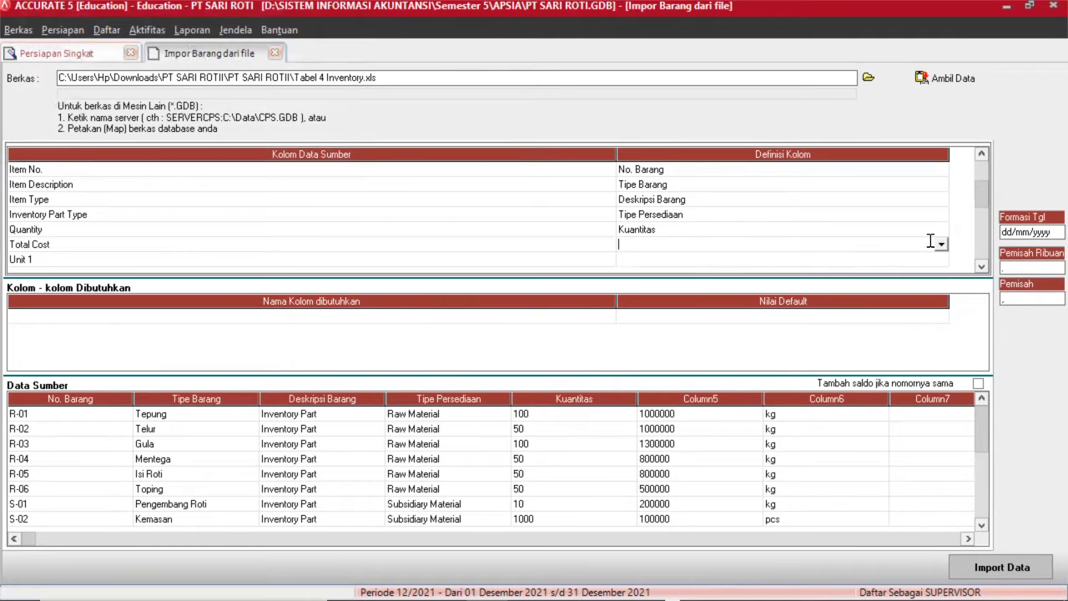
click(941, 245)
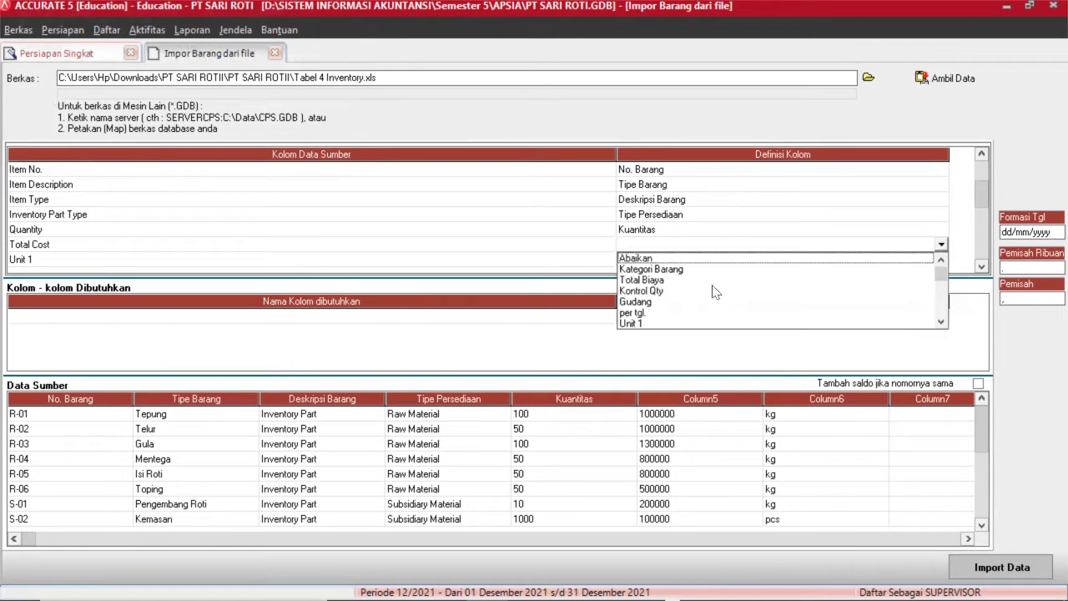
click(658, 281)
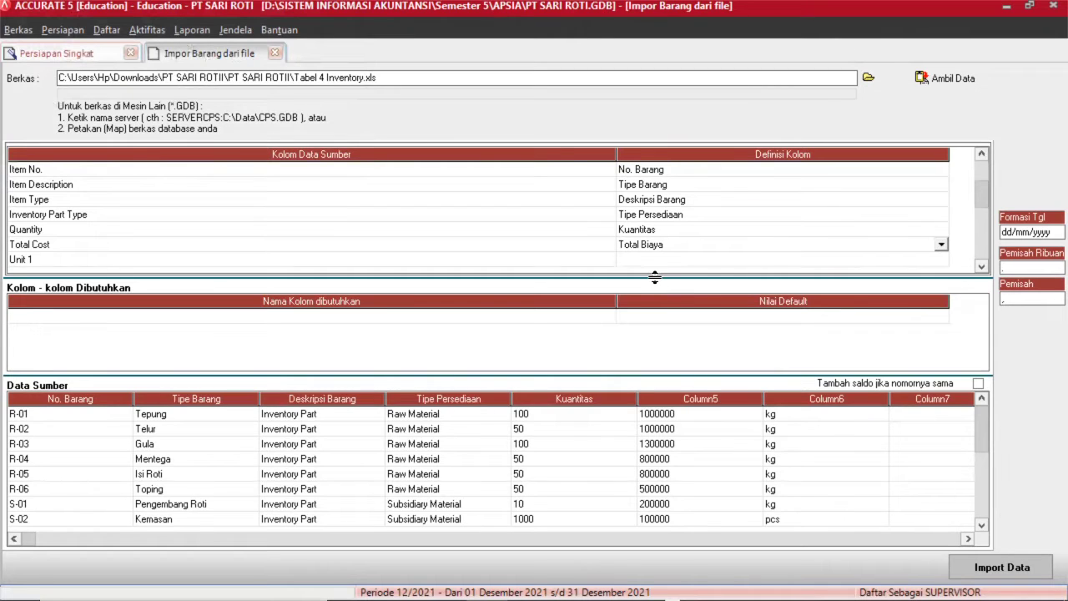
click(802, 265)
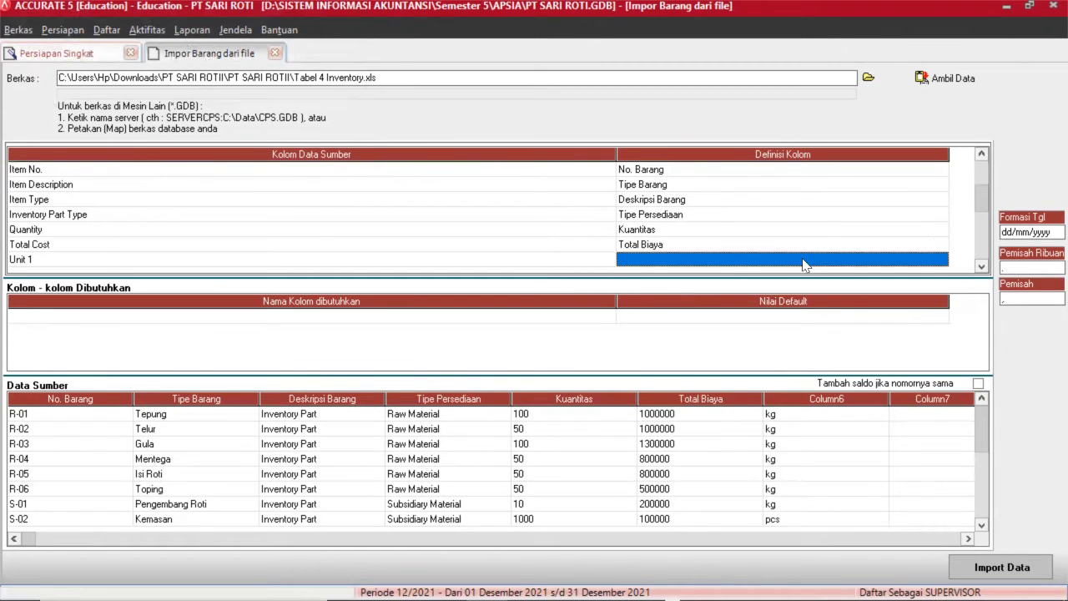
click(940, 262)
click(941, 260)
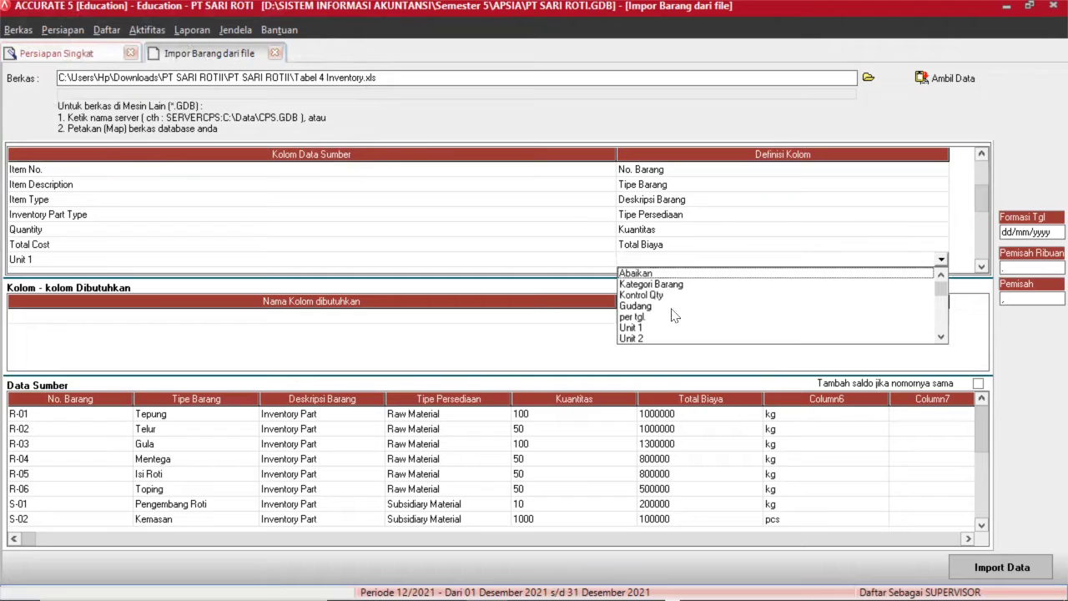
click(647, 328)
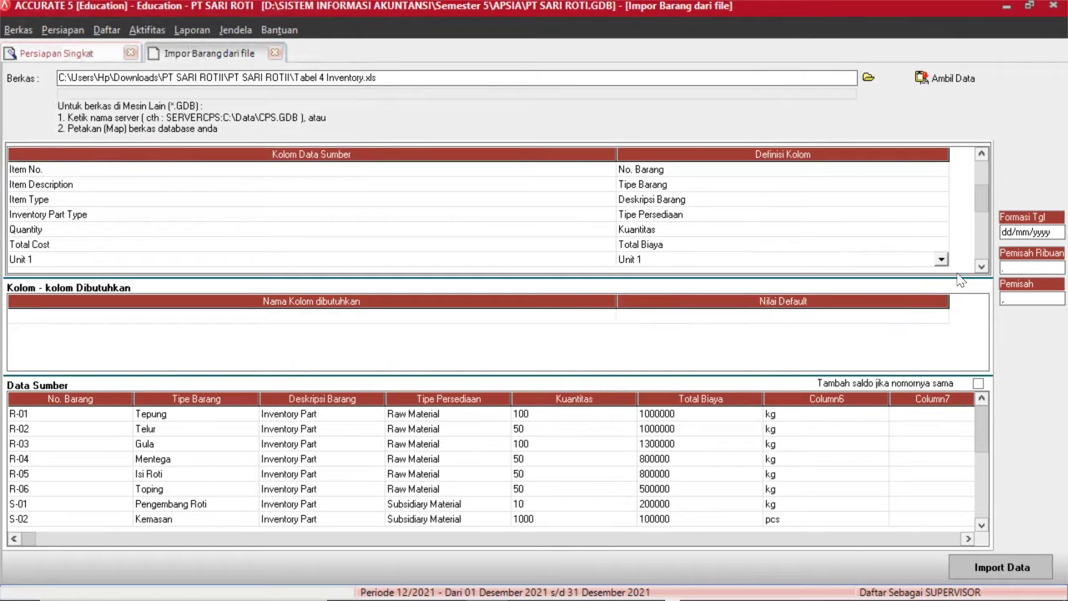
Map the Def. Selling Price 1 column to Def. Harga Jual 1.
scroll(989, 265, down, 10)
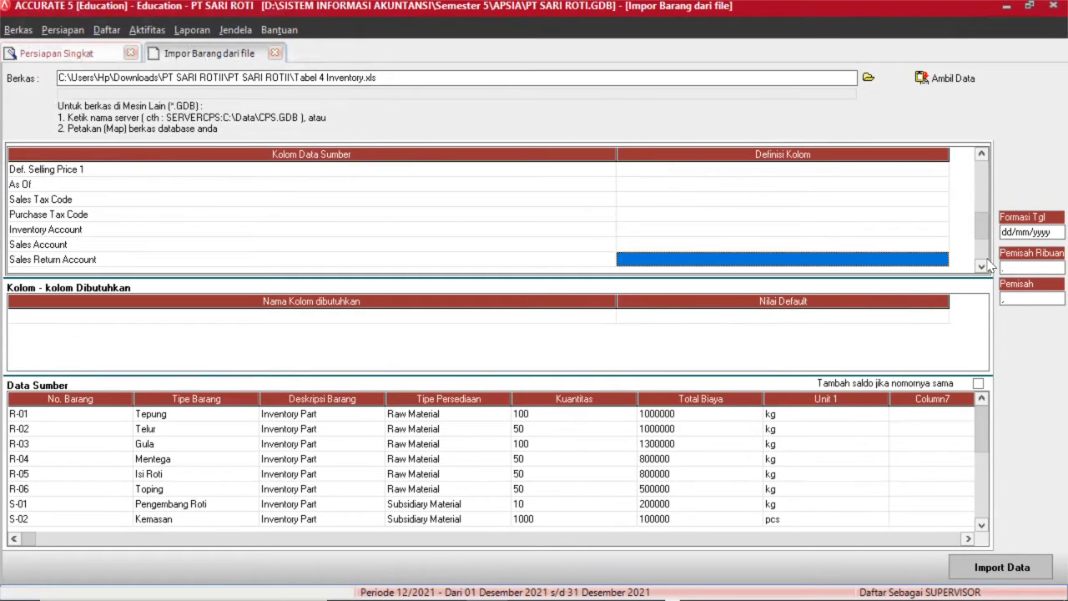
click(983, 167)
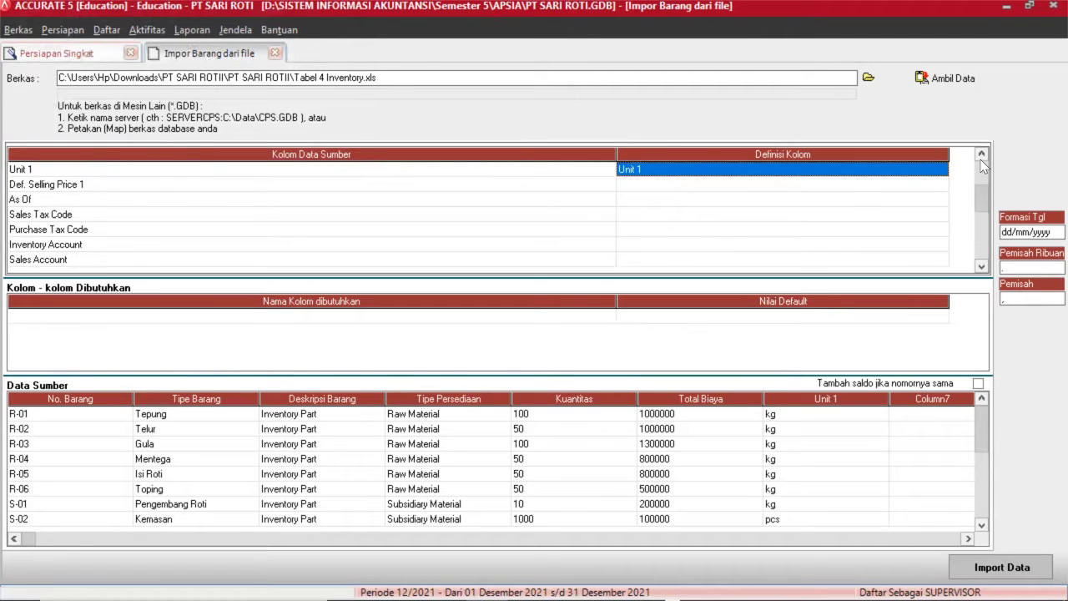
click(737, 187)
click(738, 190)
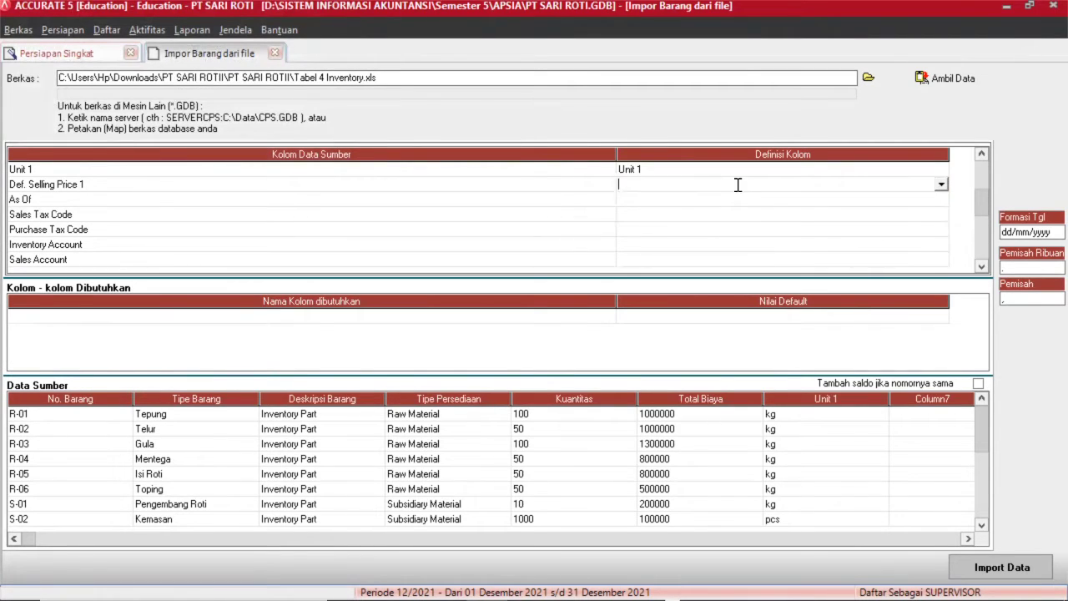
click(940, 186)
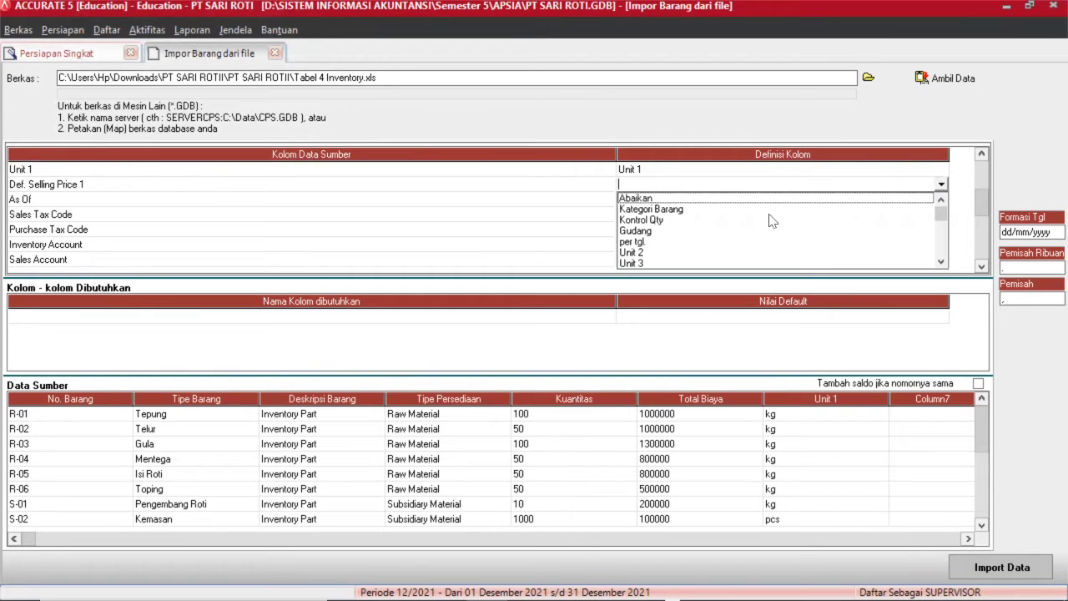
key(Down)
key(Down)
key(Down)
key(Down)
key(Down)
key(Down)
key(Down)
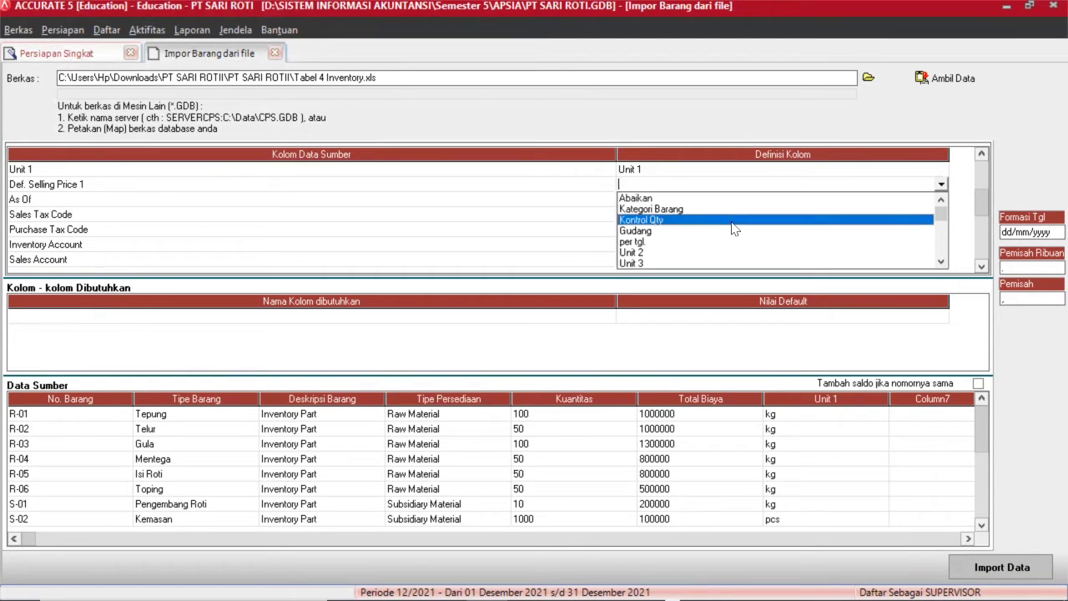
key(Down)
key(Down)
key(Down)
key(Down)
key(Down)
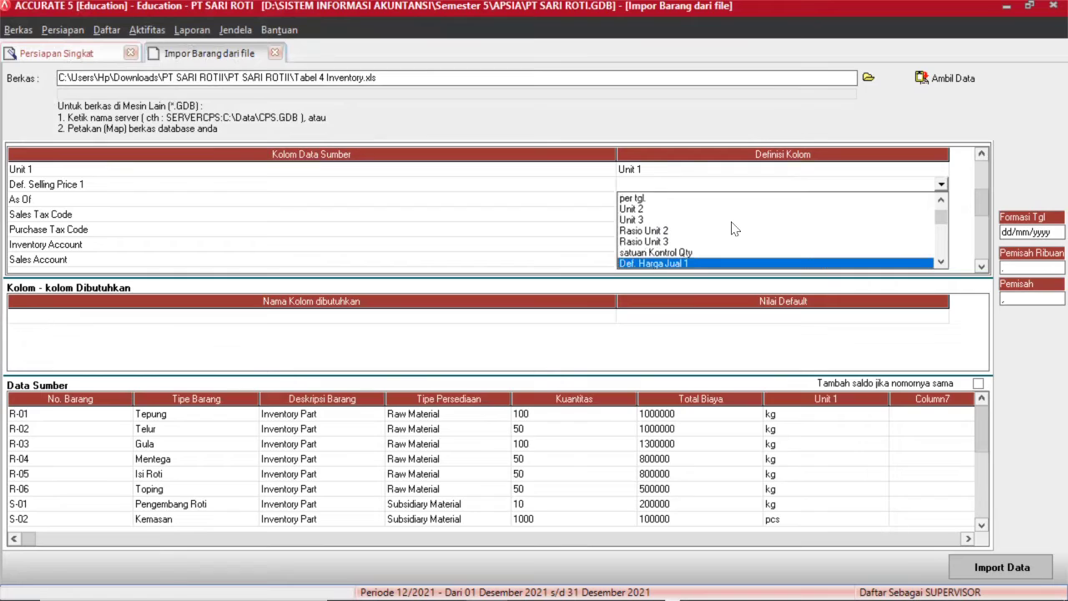
key(Up)
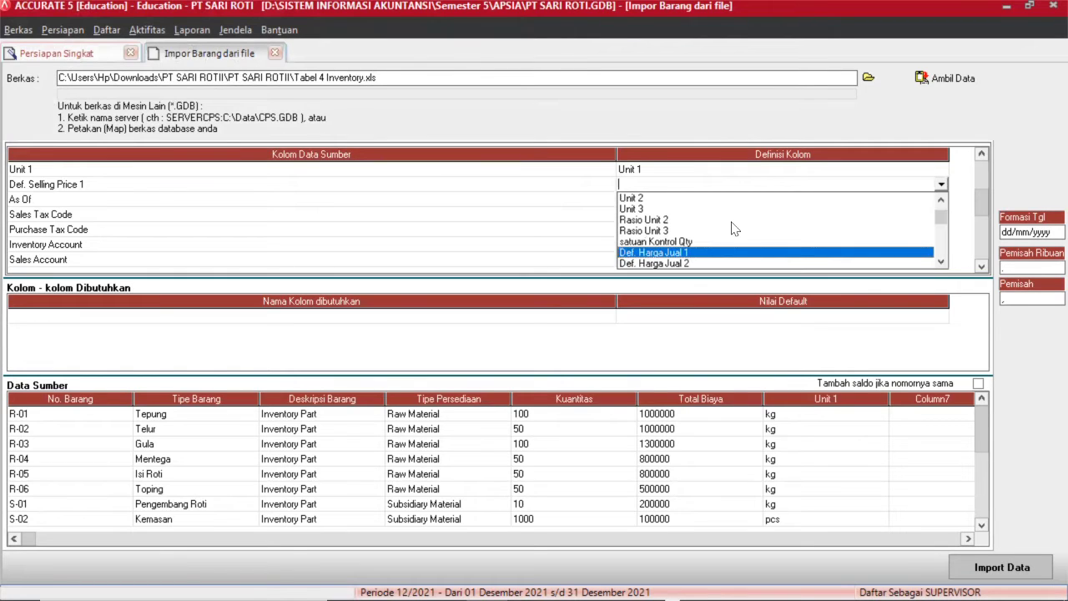
key(Return)
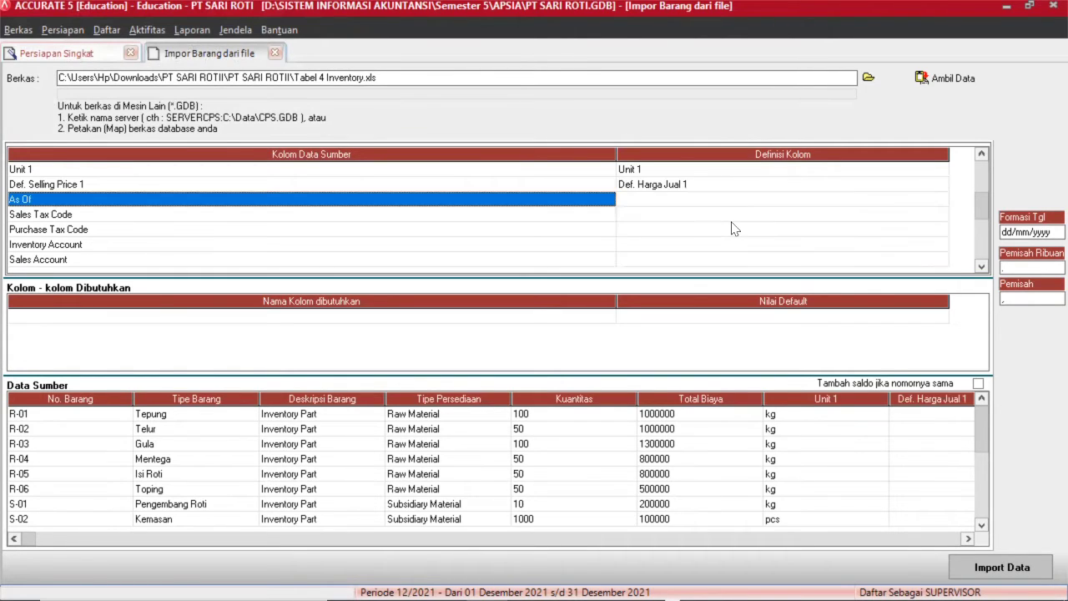
Map the As Of column to per tgl.
key(Right)
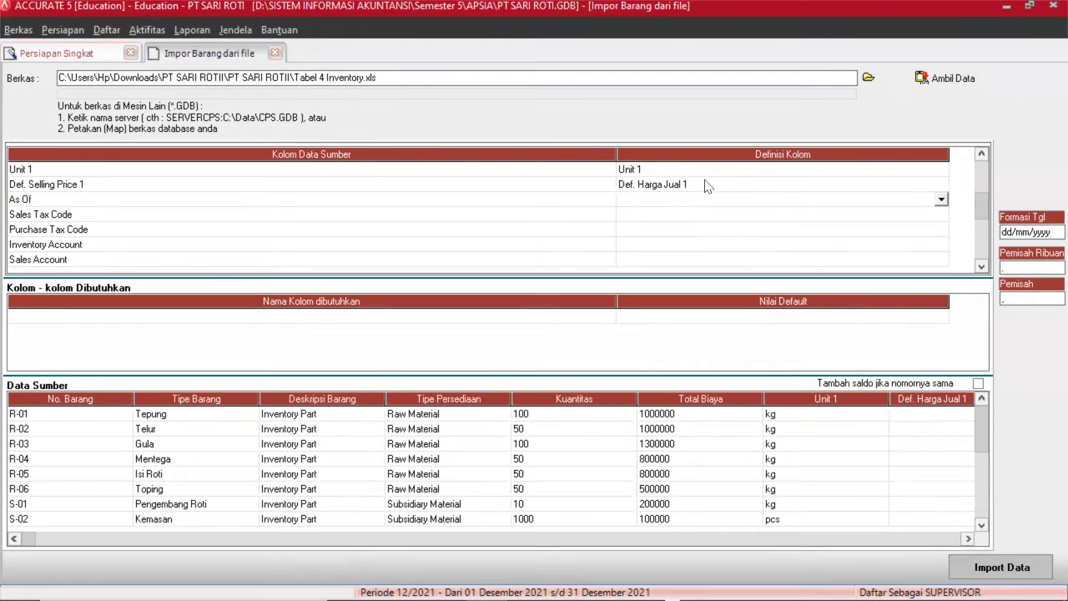
click(940, 199)
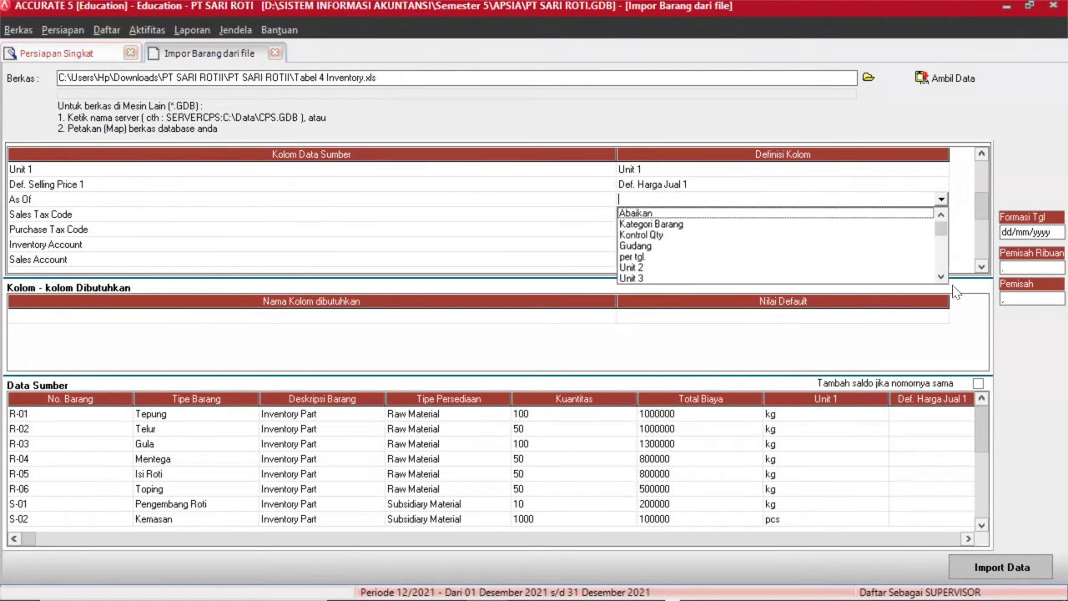
click(940, 276)
click(940, 277)
click(939, 277)
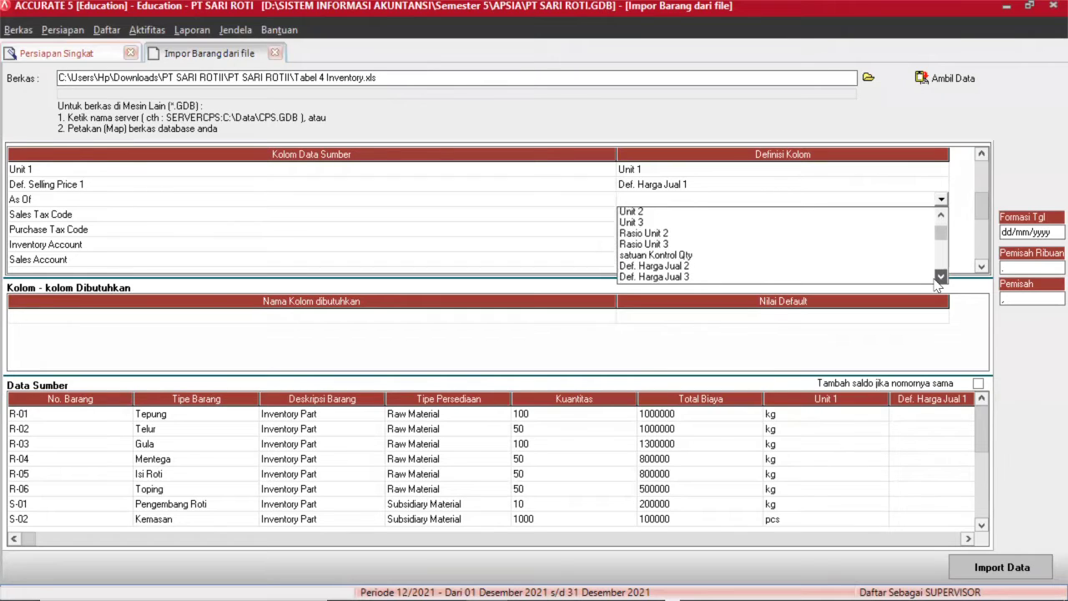
click(940, 277)
click(940, 277)
click(940, 277)
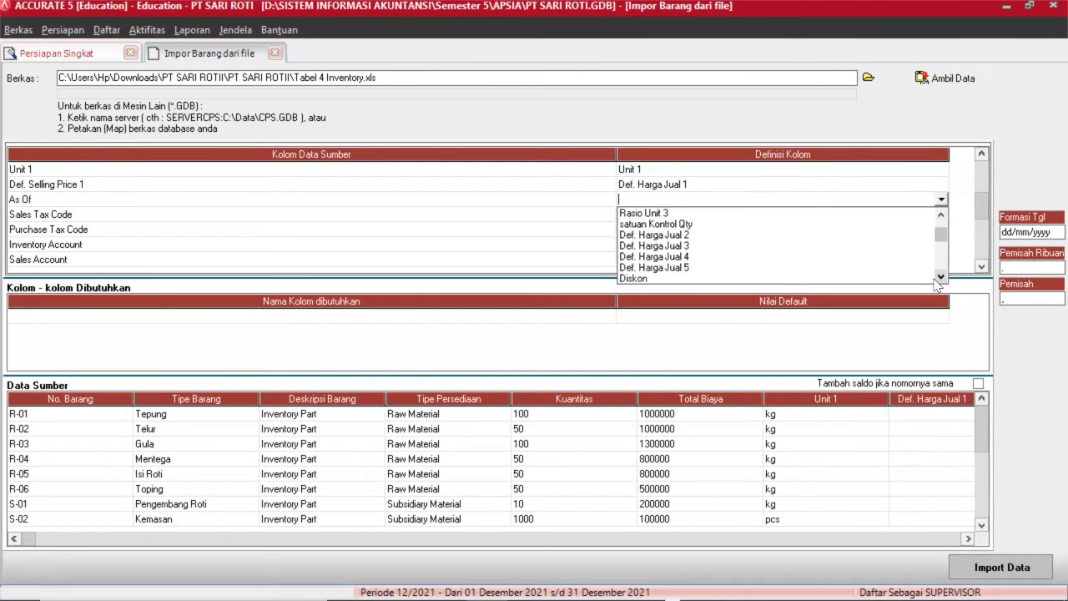
click(940, 213)
click(941, 213)
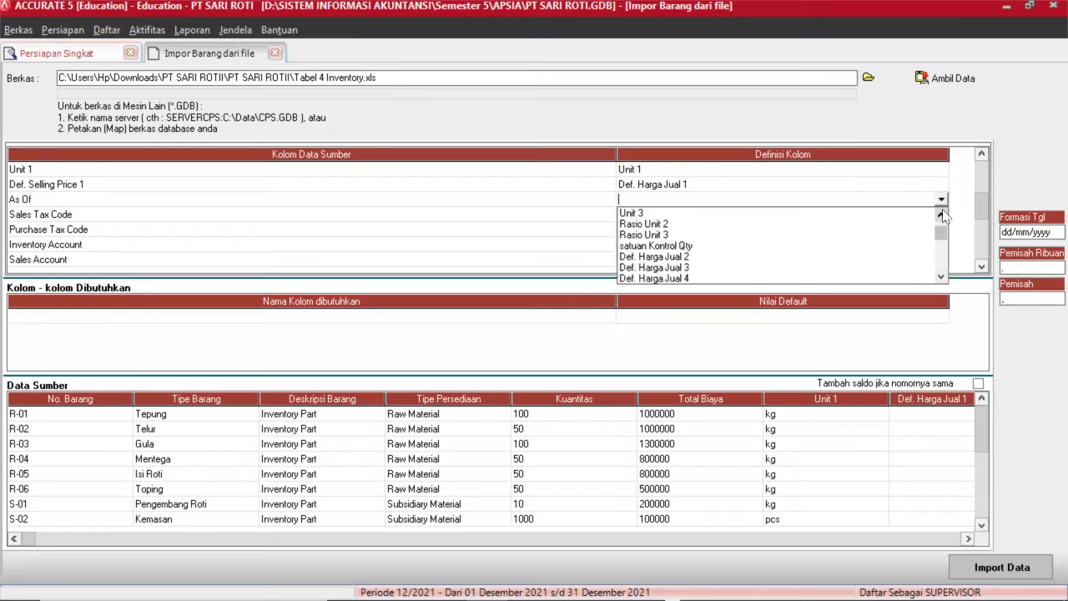
click(940, 214)
click(940, 214)
click(941, 214)
click(940, 213)
click(940, 213)
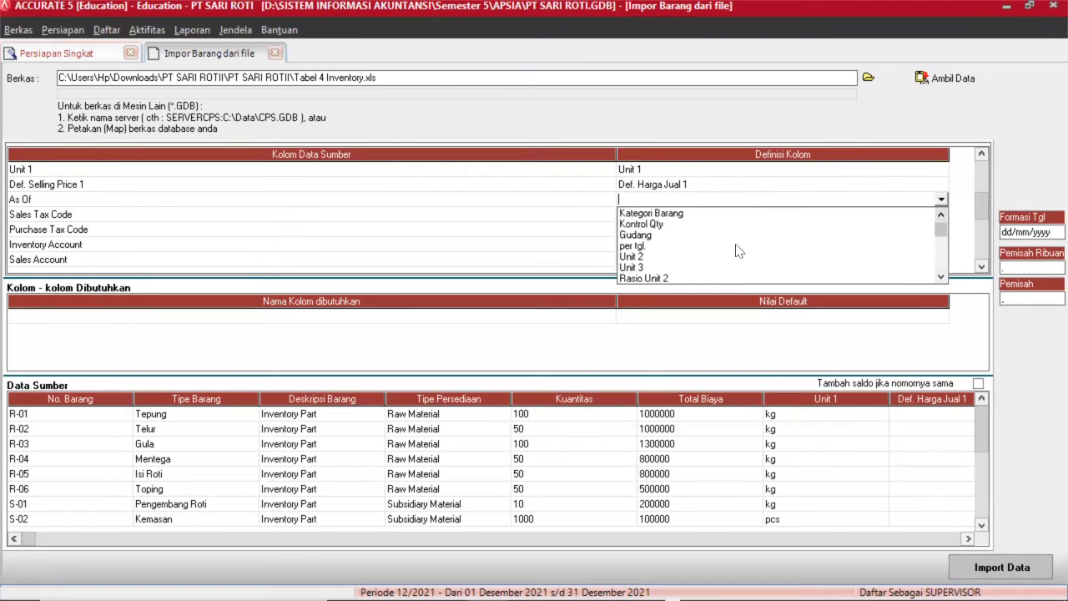
click(632, 247)
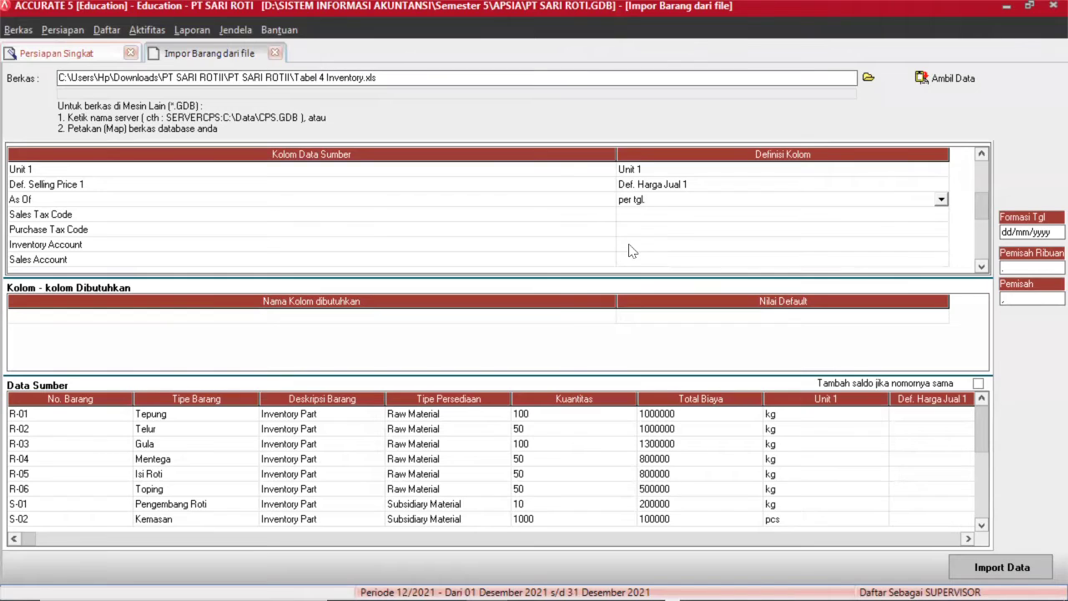
click(673, 221)
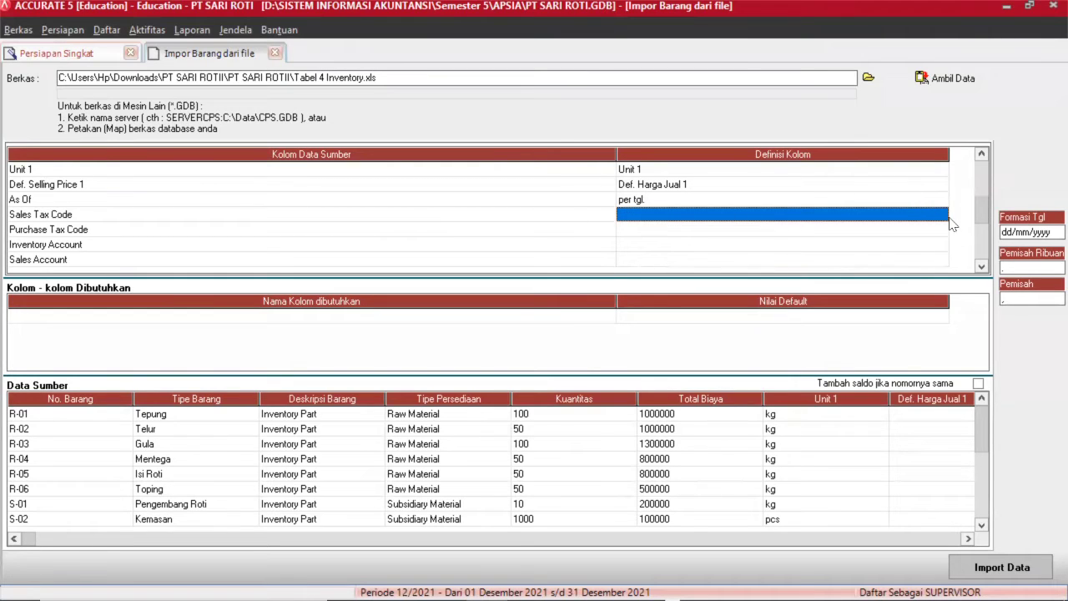
Map the Sales Tax Code column to Kode pajak penjualan.
click(946, 218)
click(941, 214)
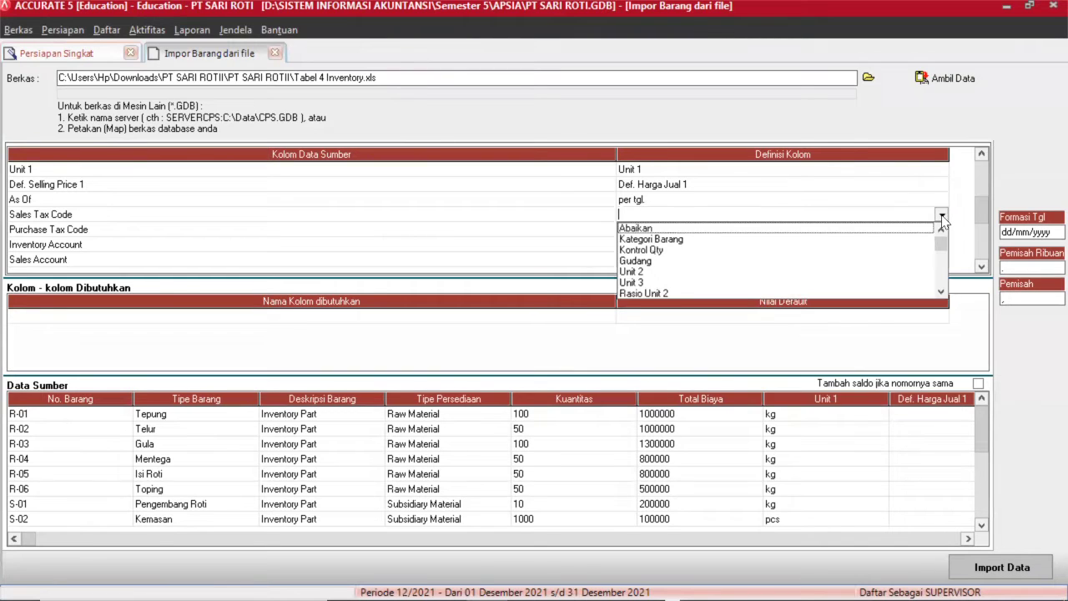
click(941, 292)
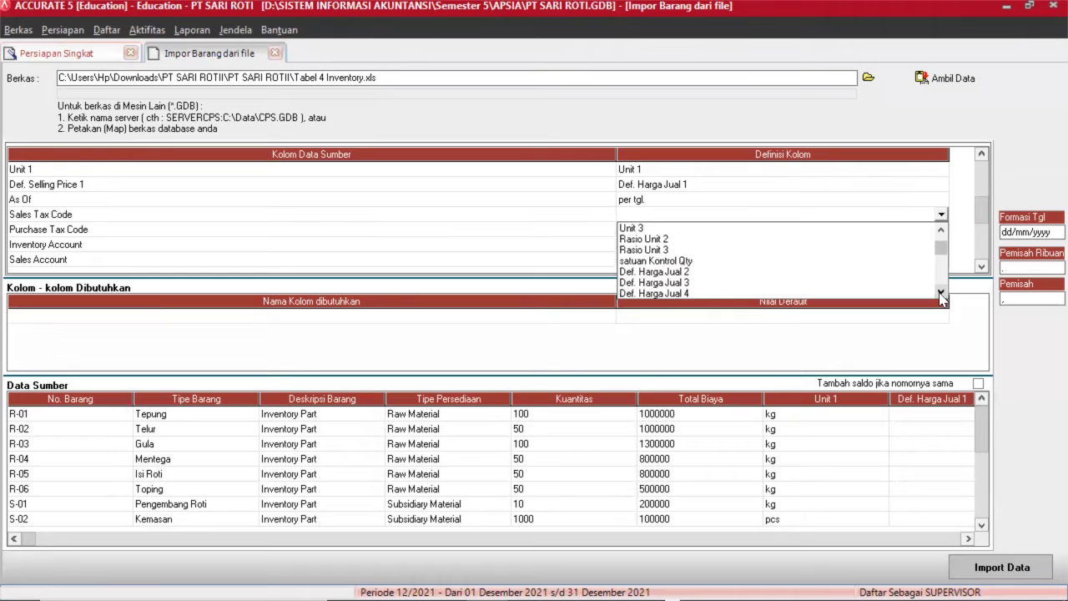
click(940, 291)
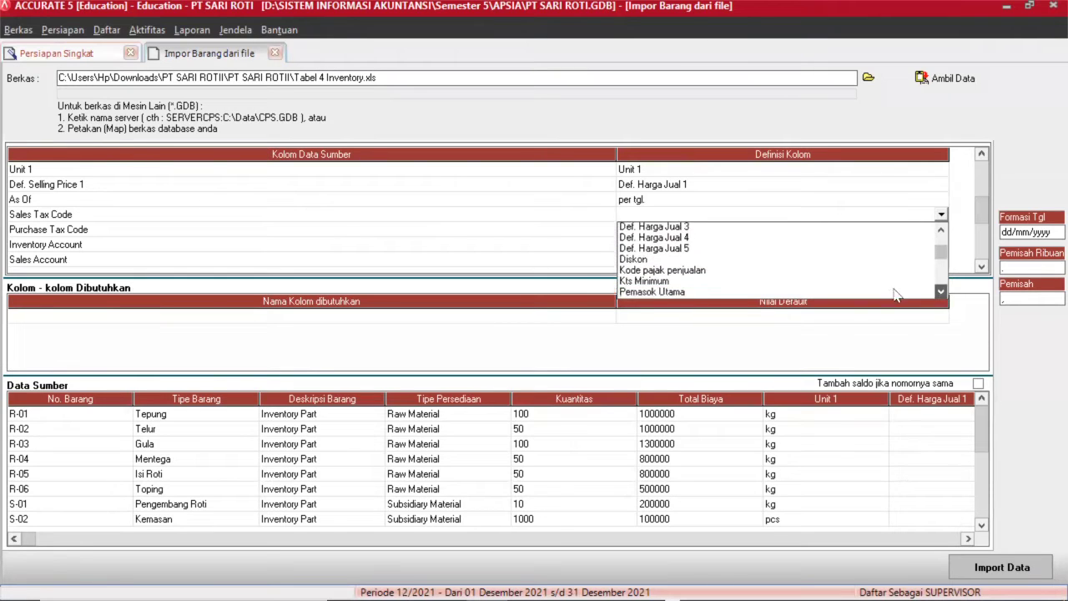
click(699, 263)
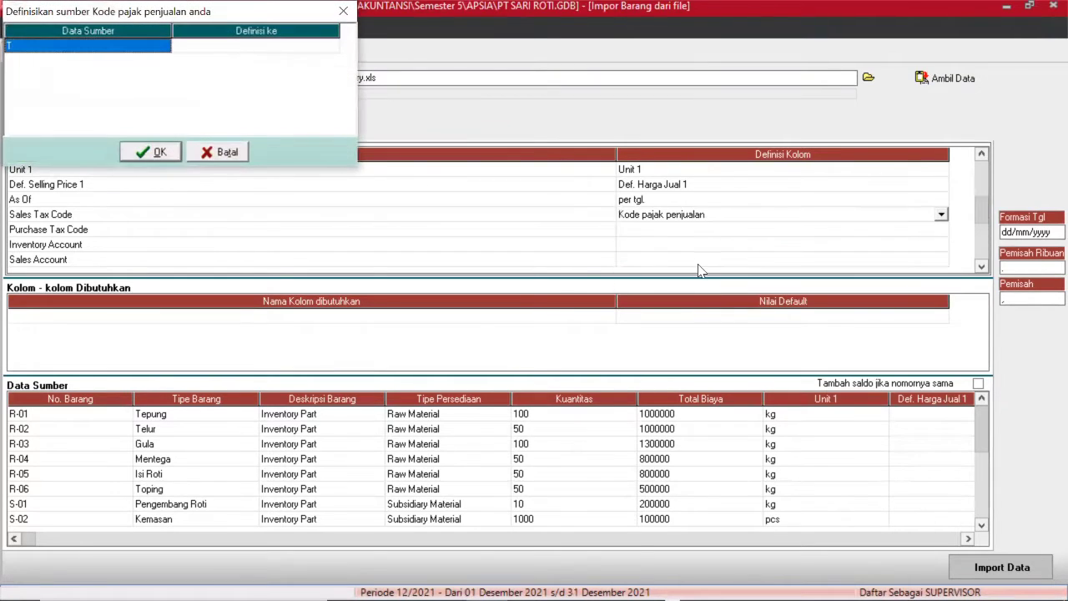
Define source value T as the PPN tax and confirm the dialog.
click(306, 51)
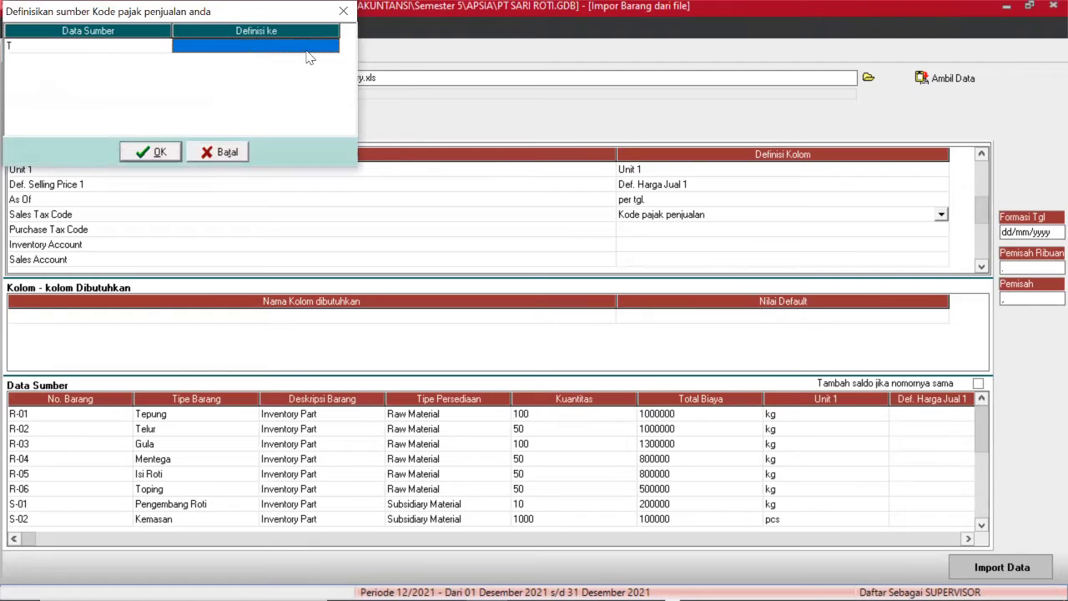
click(306, 50)
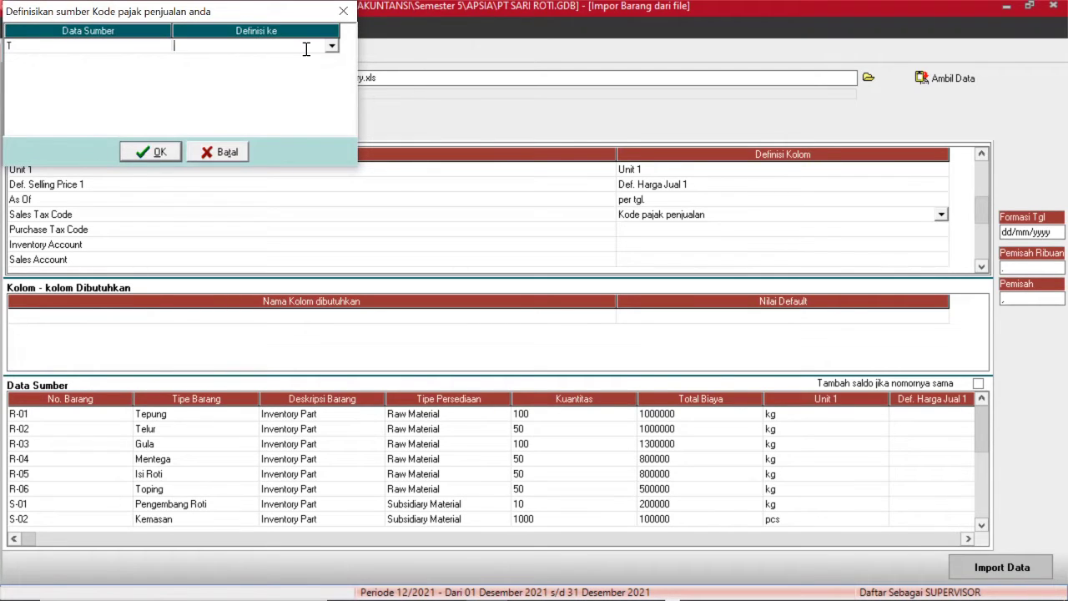
click(331, 47)
click(298, 60)
click(149, 154)
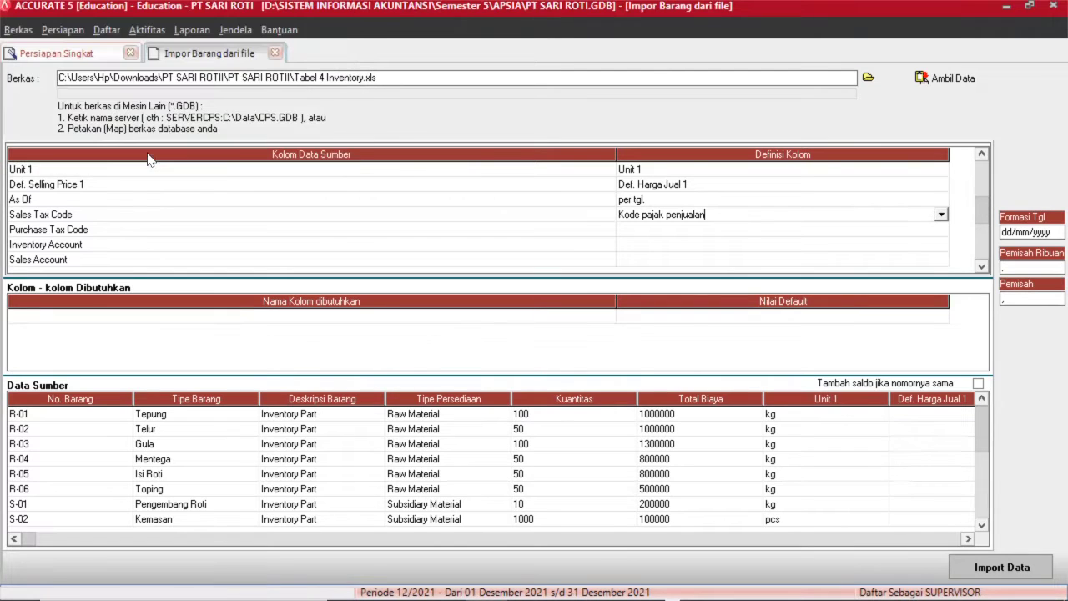
click(640, 230)
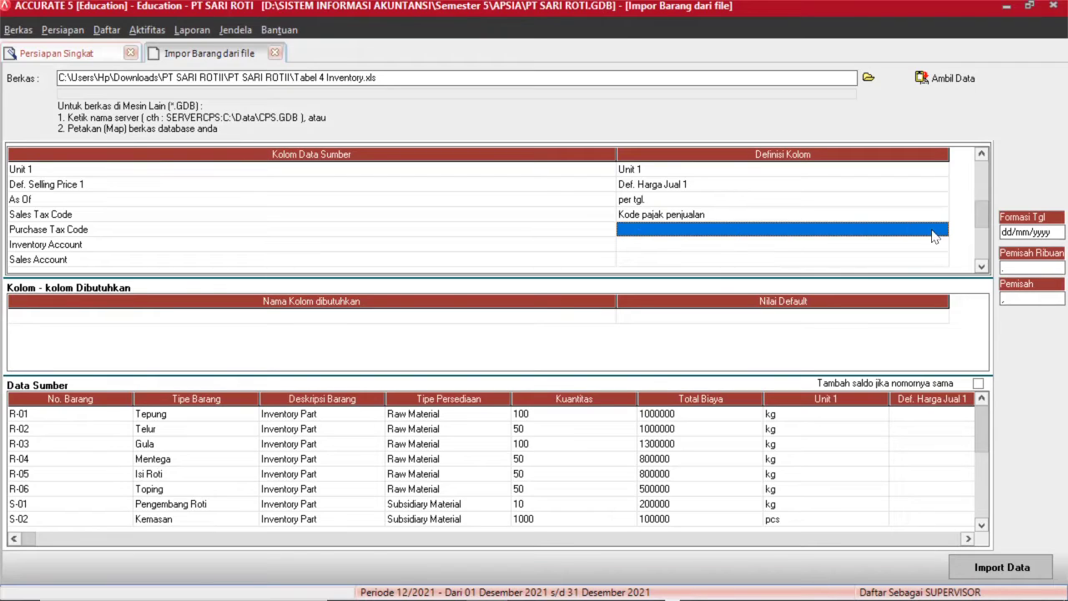
Map Purchase Tax Code to Kode pajak pembelian, with source value T defined as PPN.
click(933, 230)
click(941, 232)
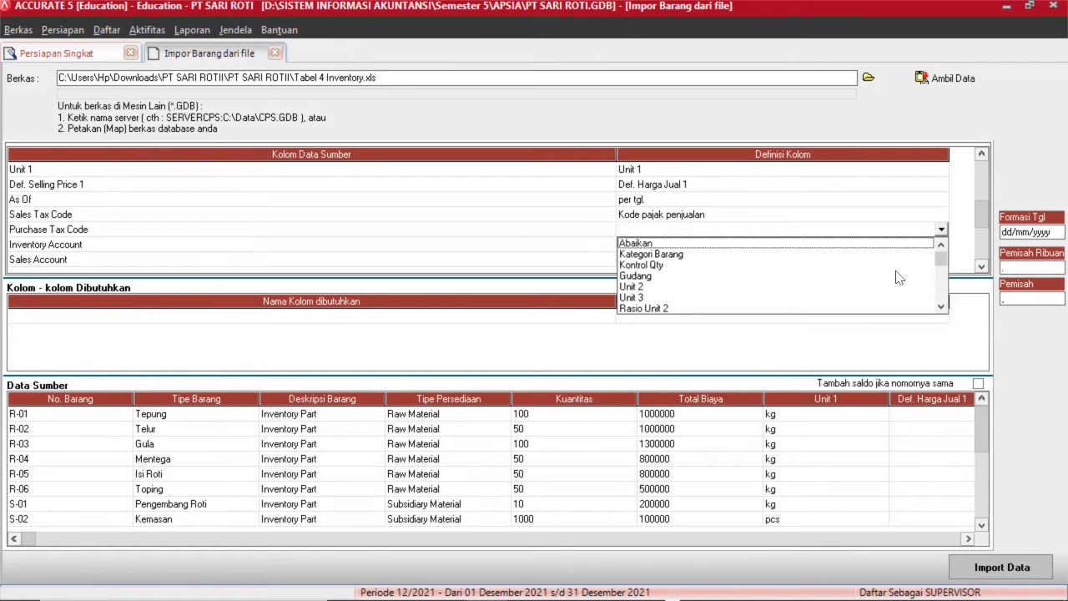
click(941, 308)
drag(941, 308, 941, 308)
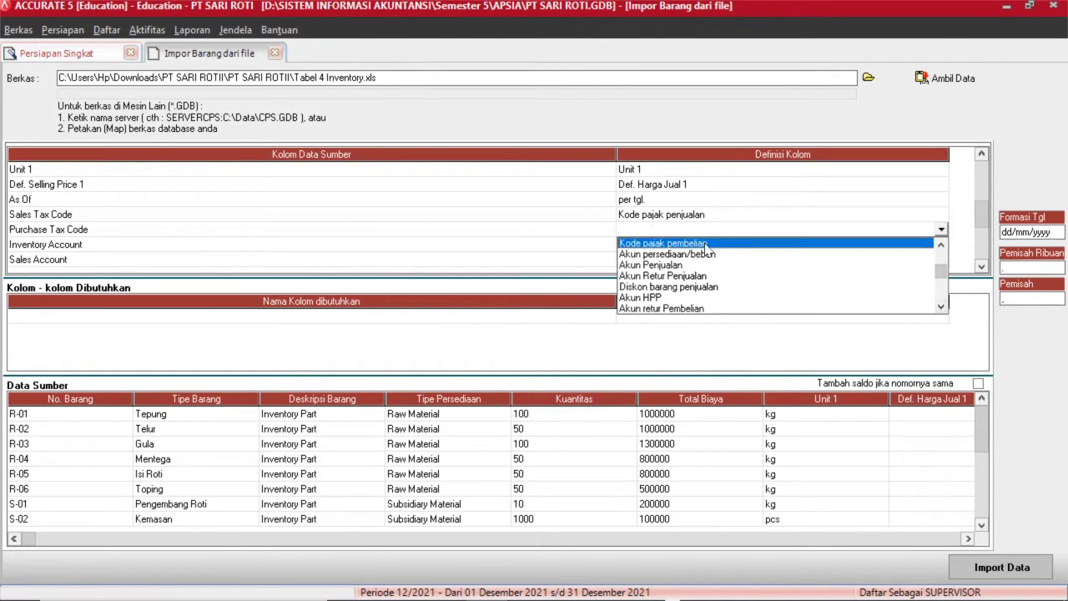
click(705, 244)
click(306, 44)
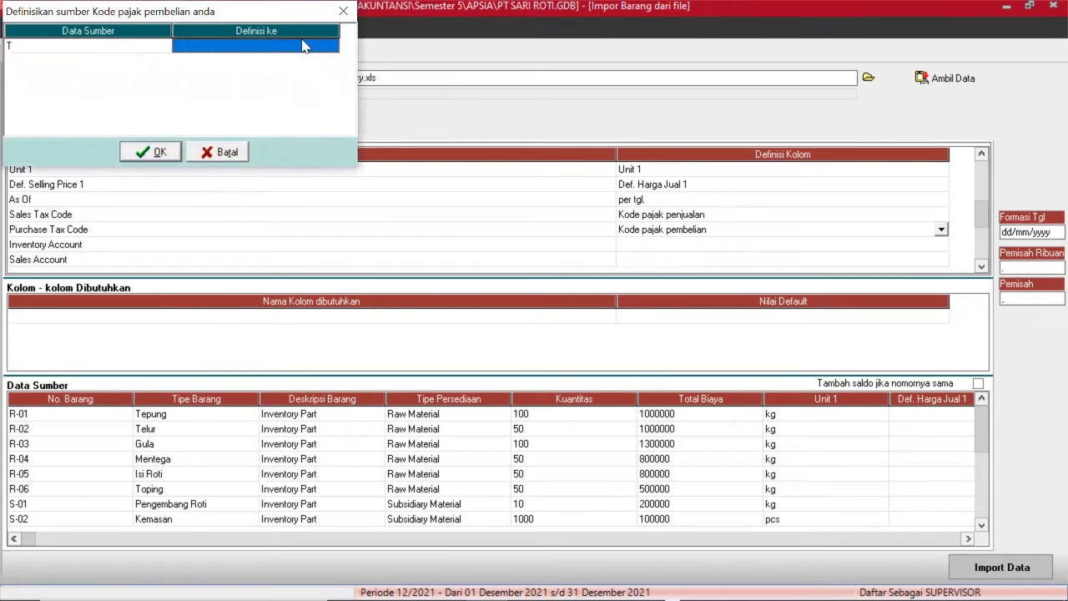
click(299, 42)
click(332, 48)
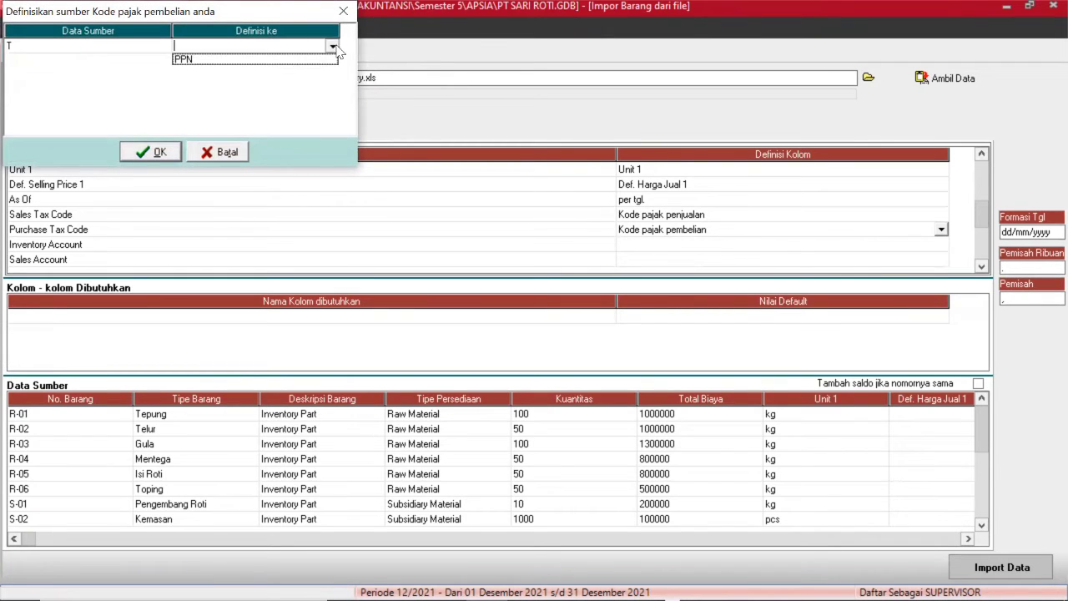
click(302, 61)
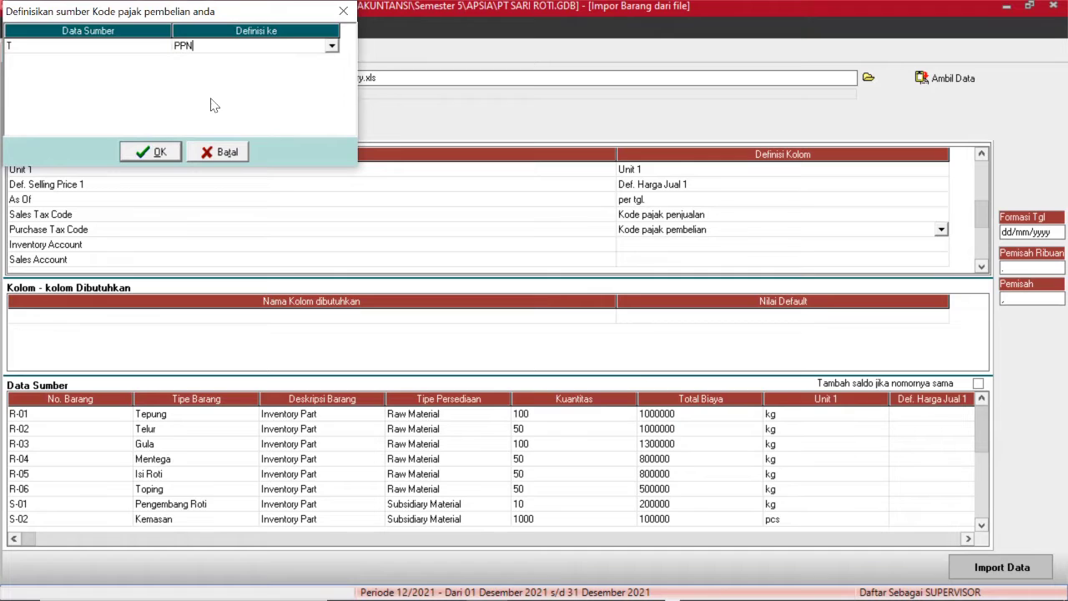
click(162, 152)
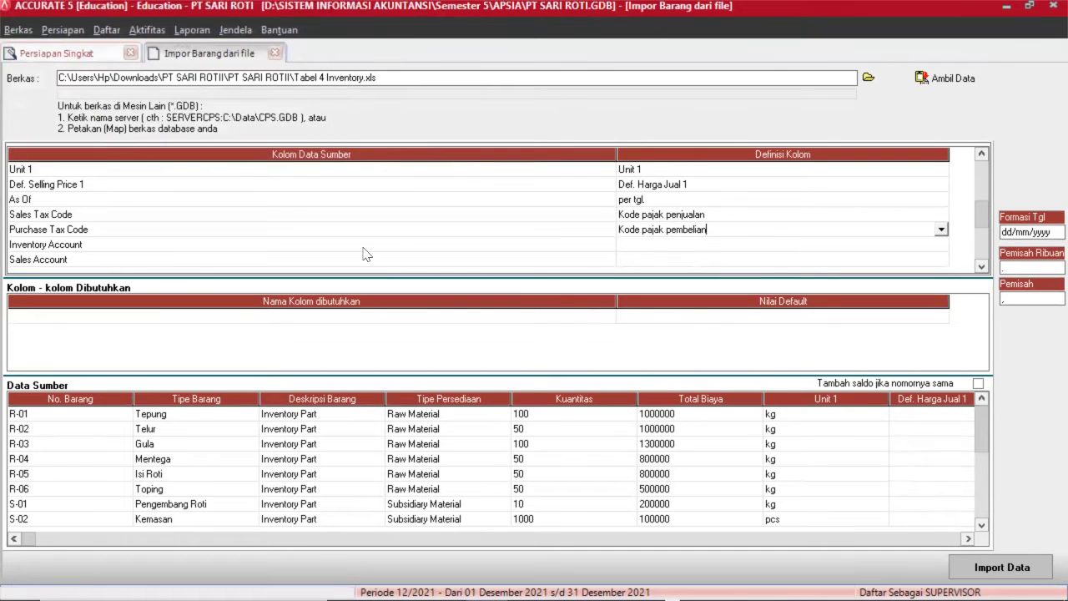
Open the Inventory Account definition list and scroll down through the field choices.
click(945, 248)
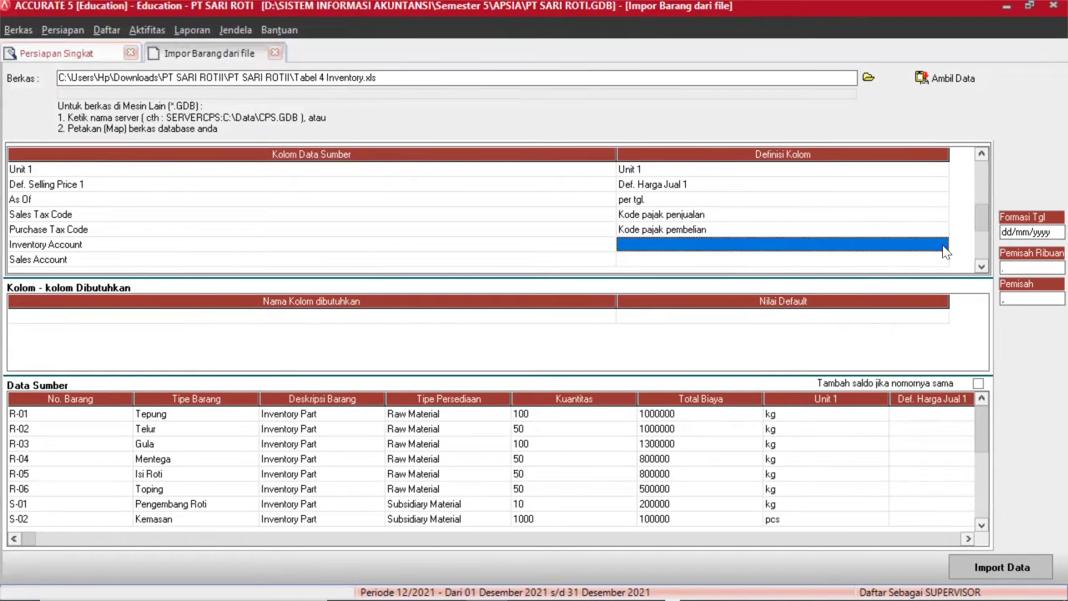
click(934, 250)
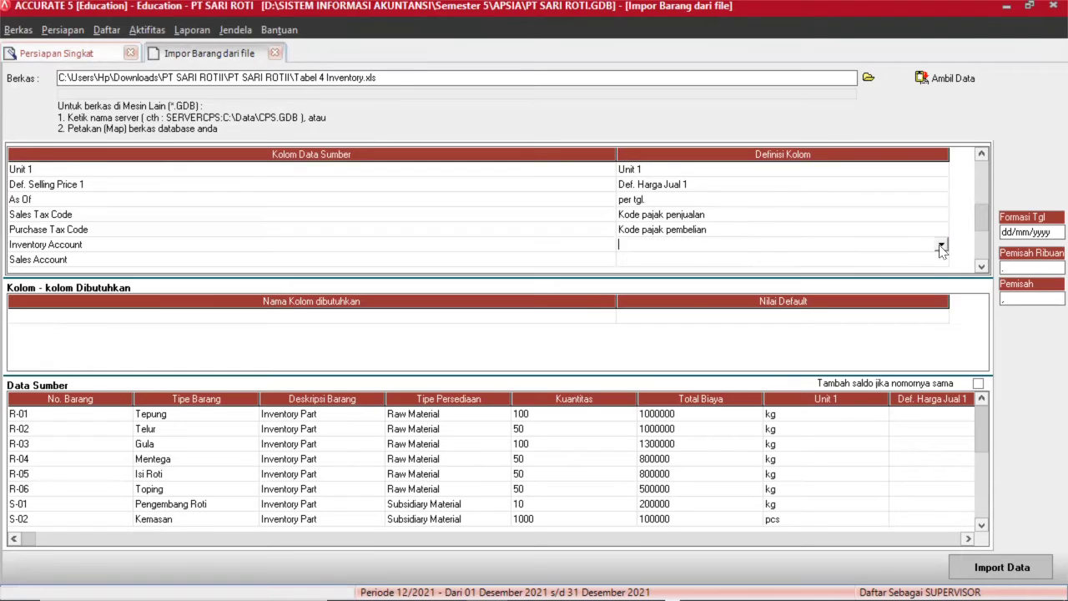
click(942, 247)
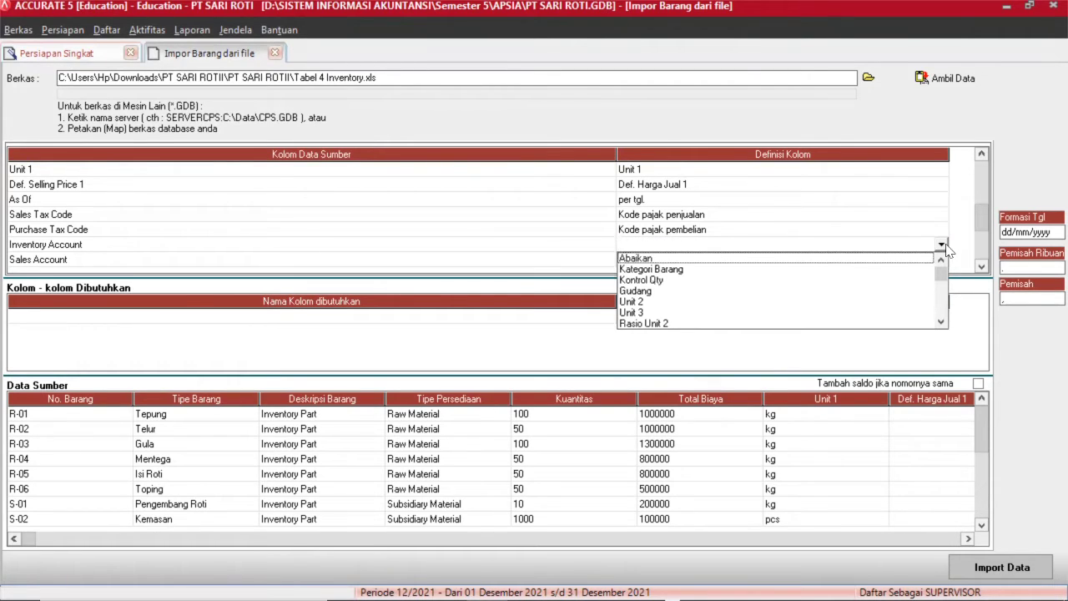
click(941, 321)
click(940, 321)
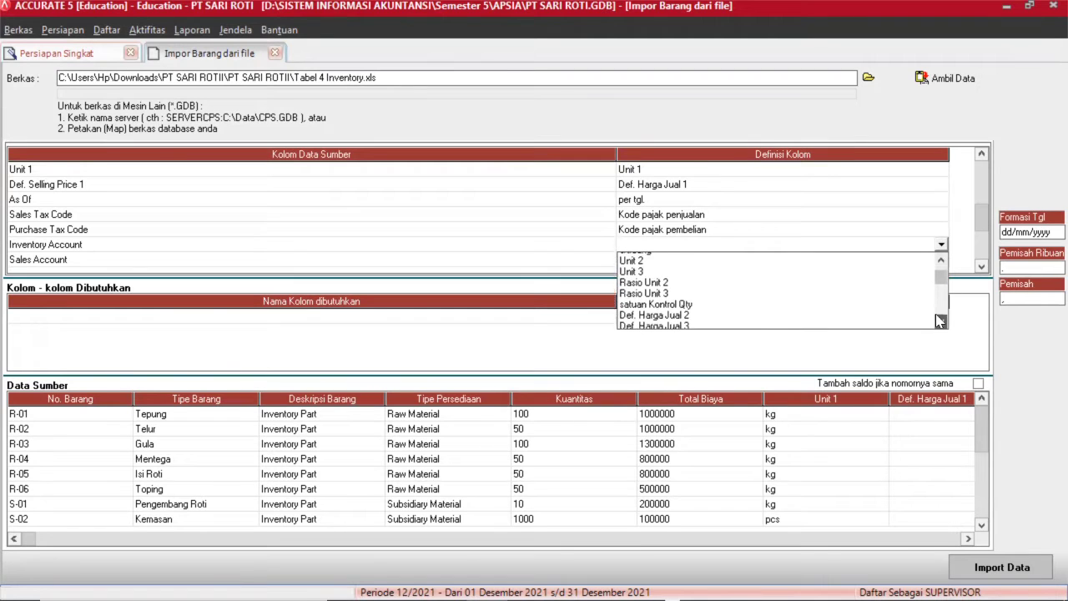
click(941, 321)
click(940, 321)
click(940, 322)
click(941, 321)
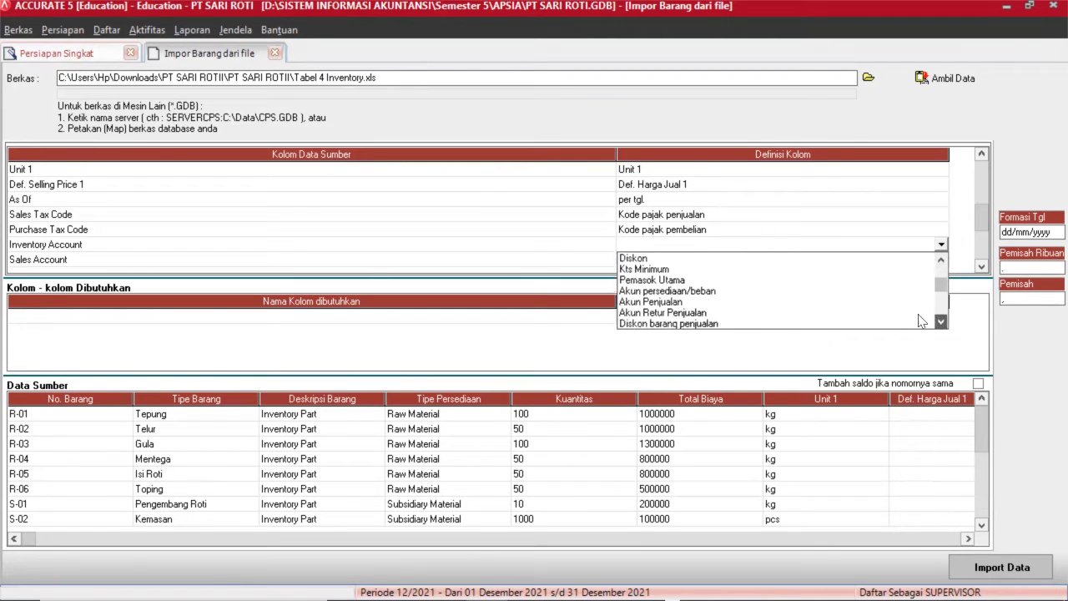
scroll(921, 321, down, 1)
Map Inventory Account to Akun persediaan/beban and assign GL targets for 1200.100 and 1200.101.
click(722, 272)
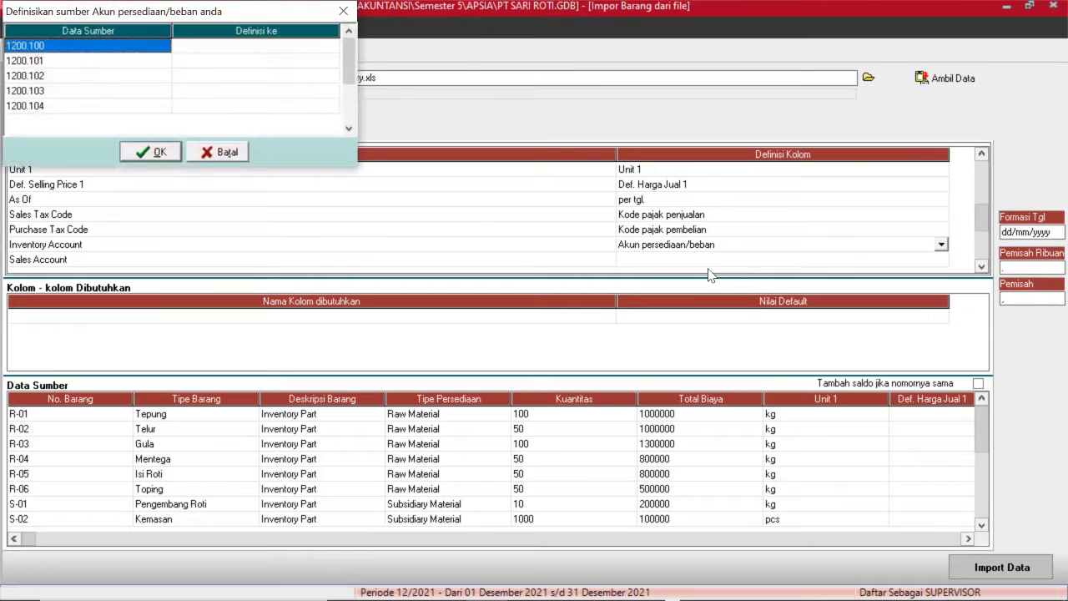
click(292, 50)
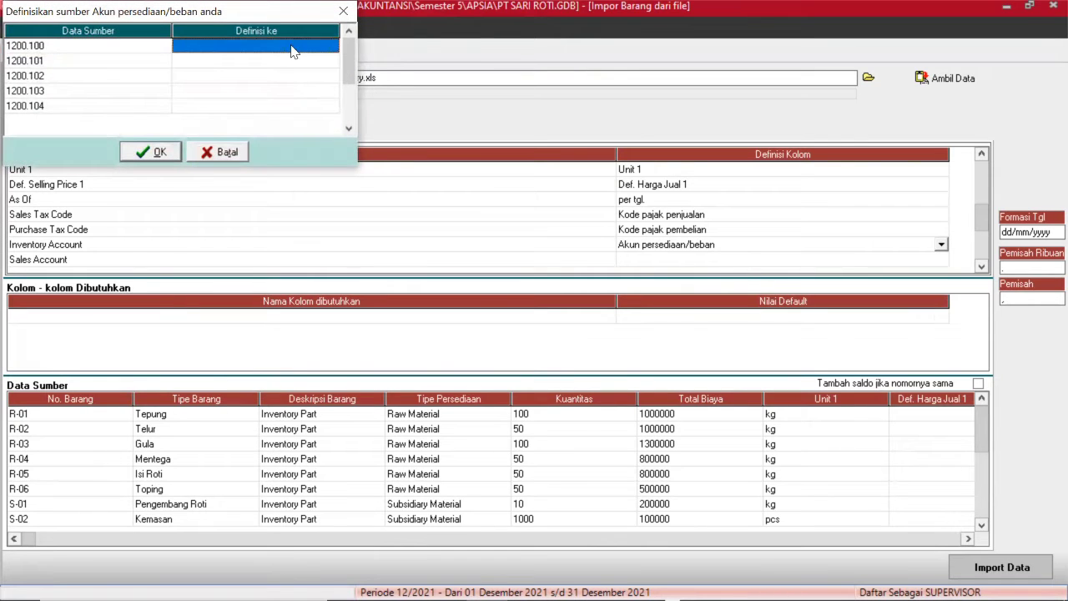
click(299, 50)
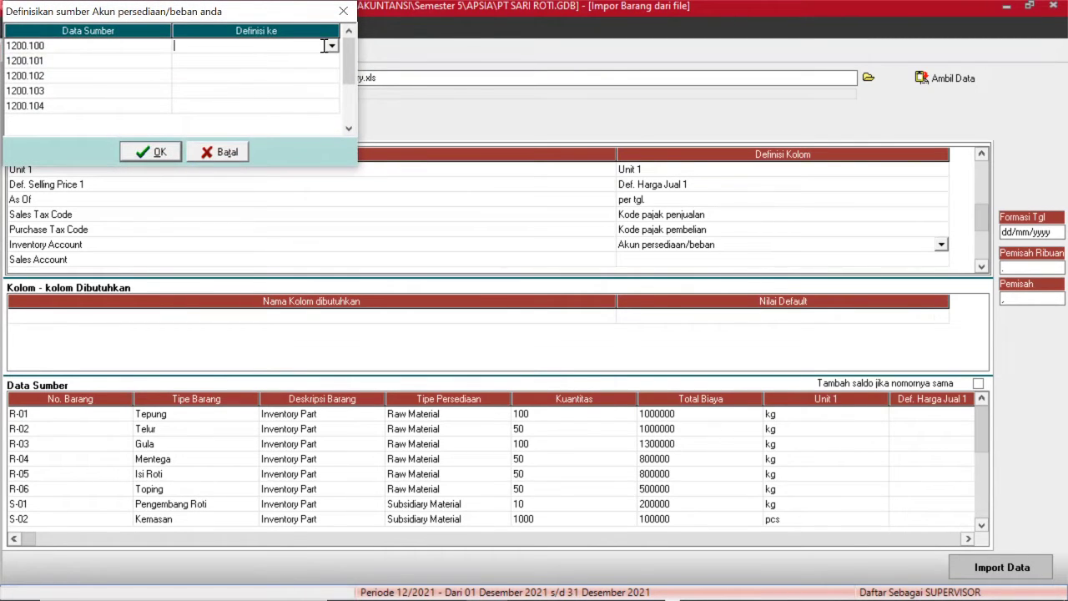
click(331, 48)
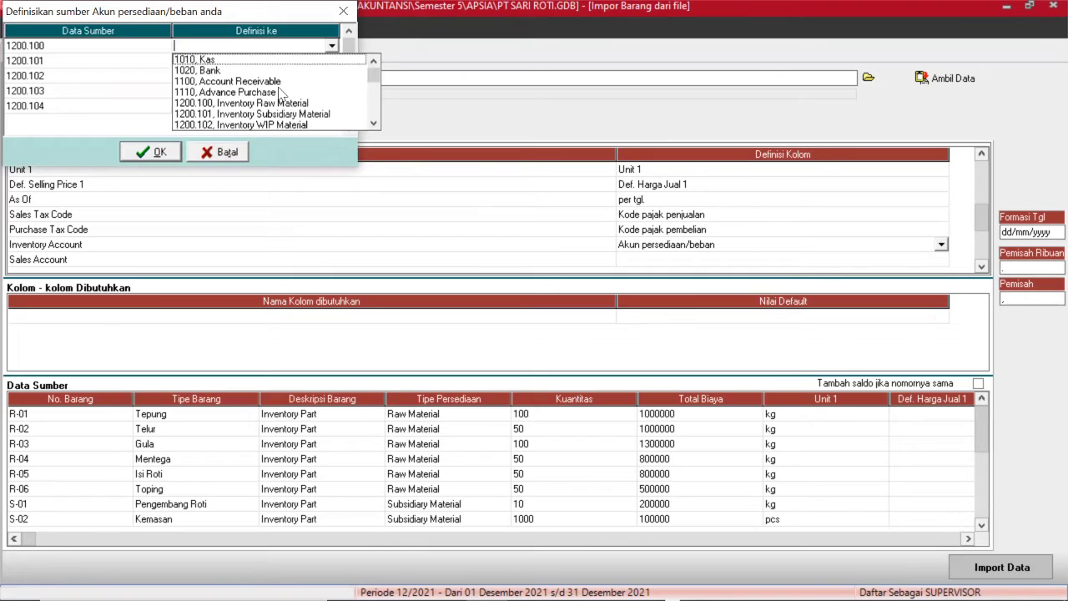
click(236, 107)
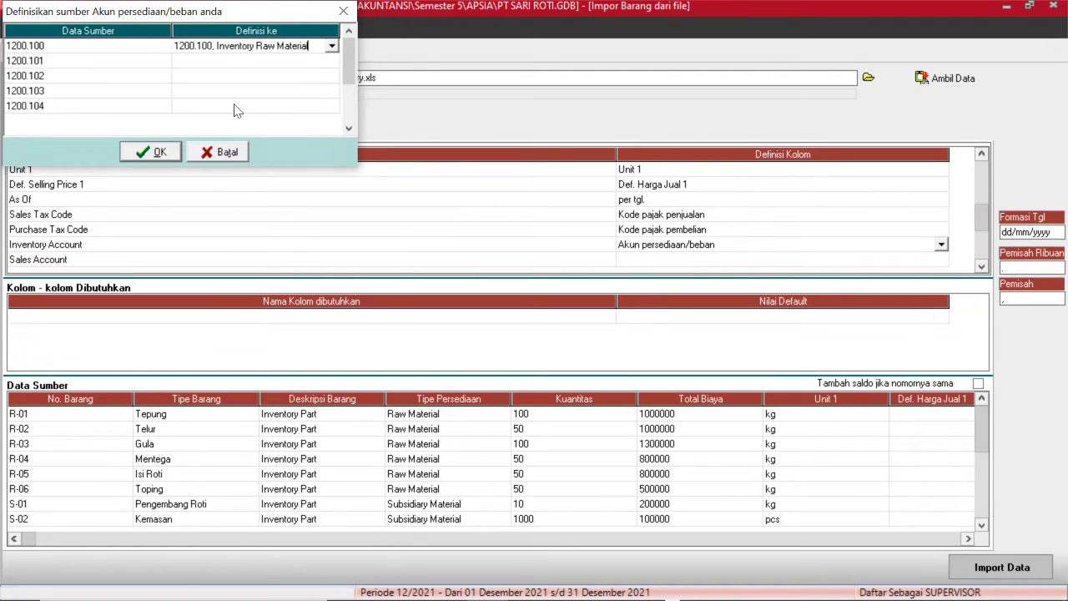
click(302, 64)
click(324, 62)
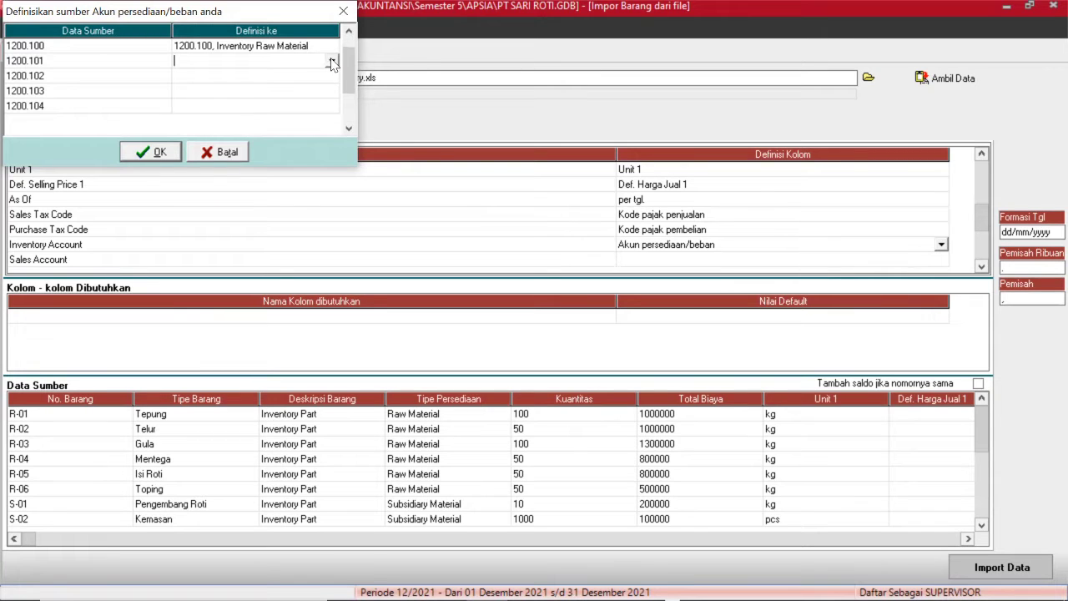
click(332, 62)
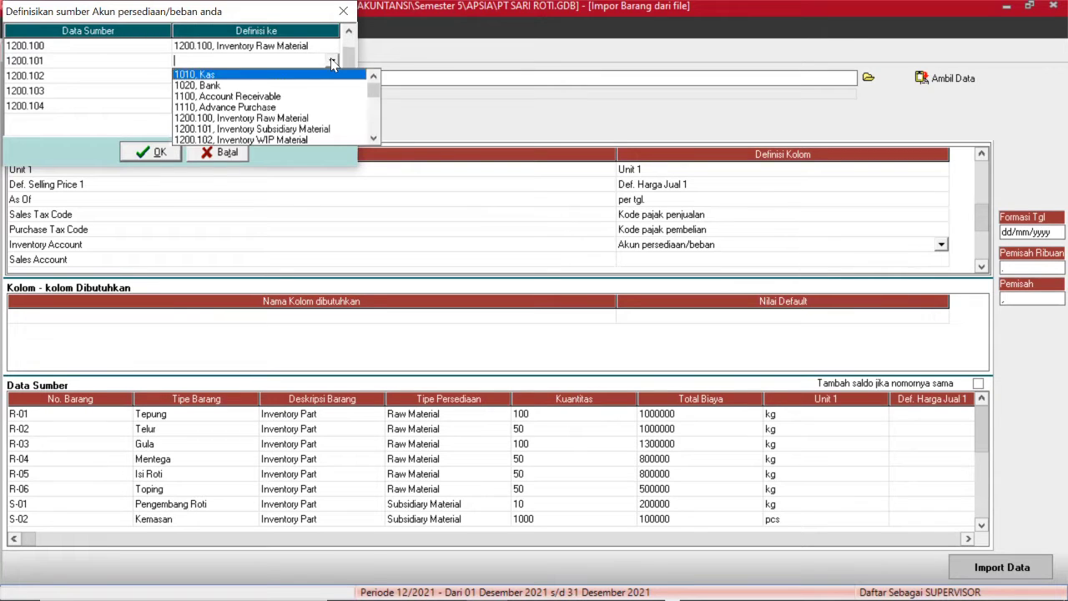
click(264, 123)
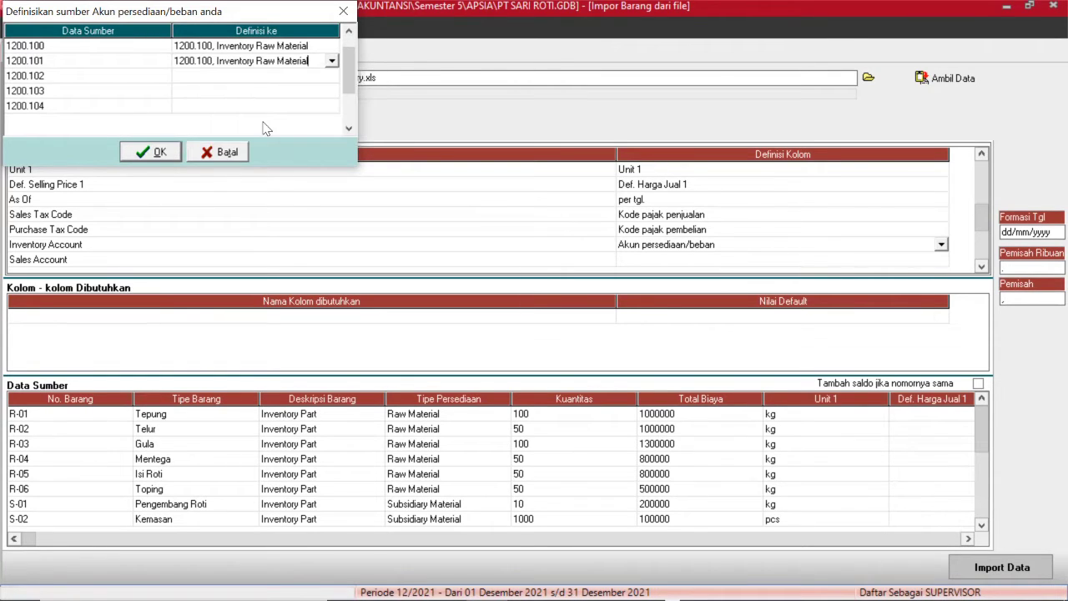
Link 1200.102 to Inventory WIP Material and 1200.103 to Inventory Finished Good.
click(329, 77)
click(332, 78)
click(332, 77)
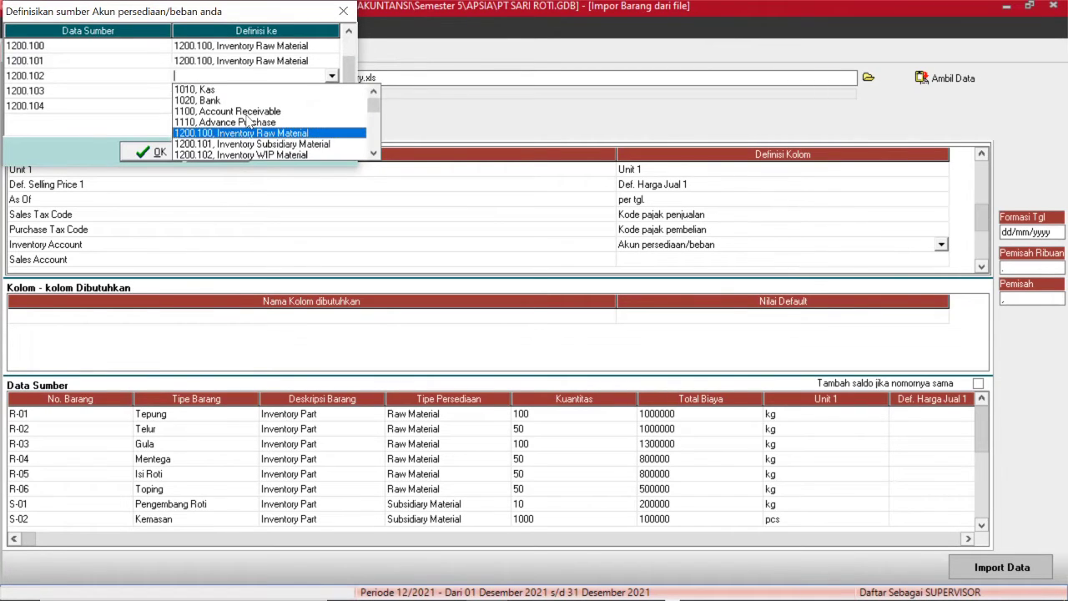
click(204, 153)
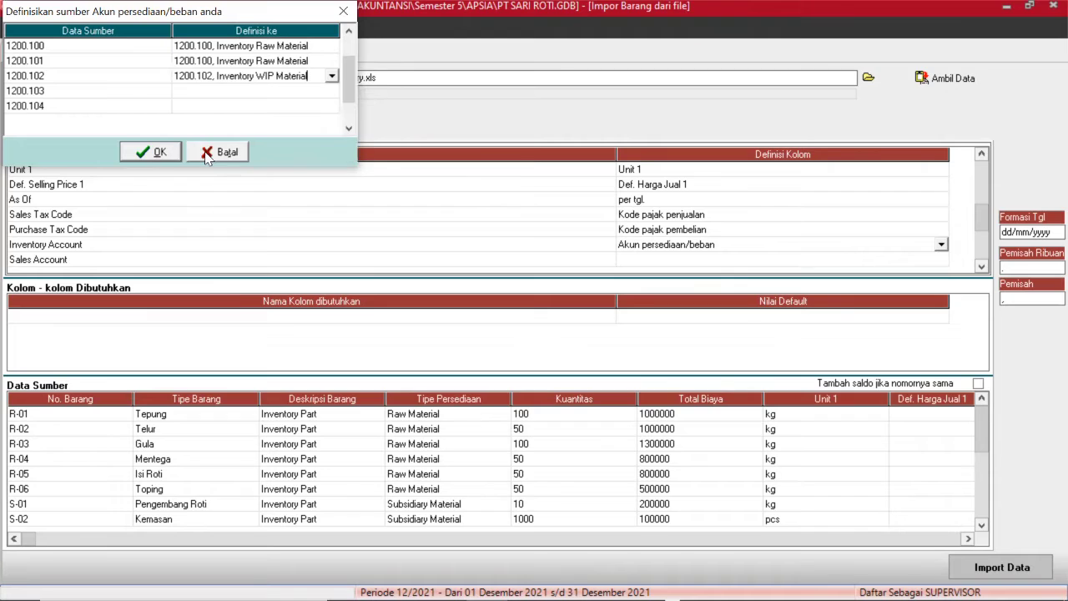
click(256, 91)
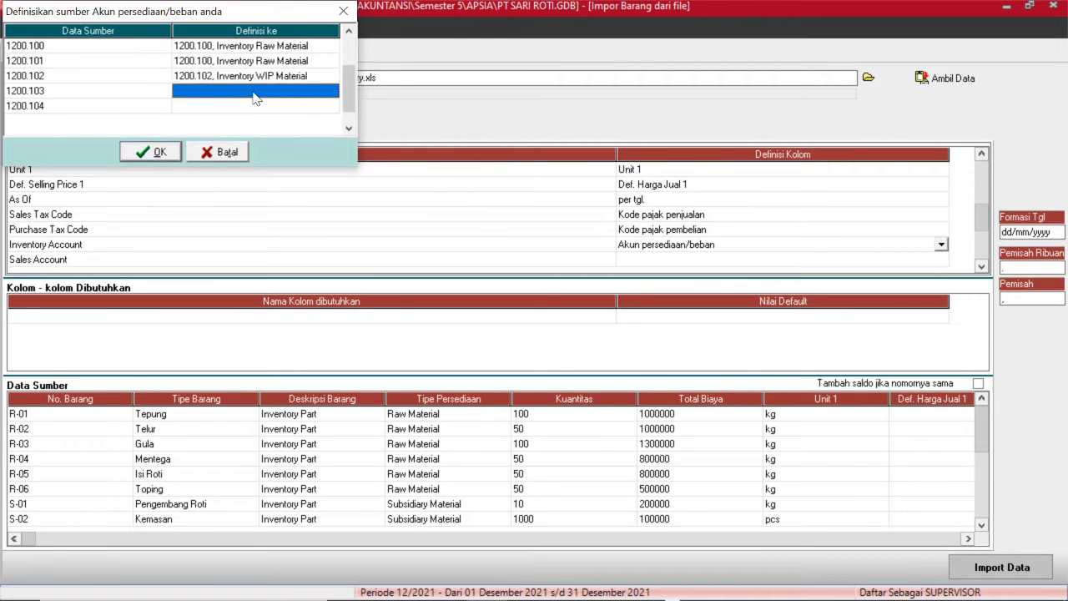
click(320, 91)
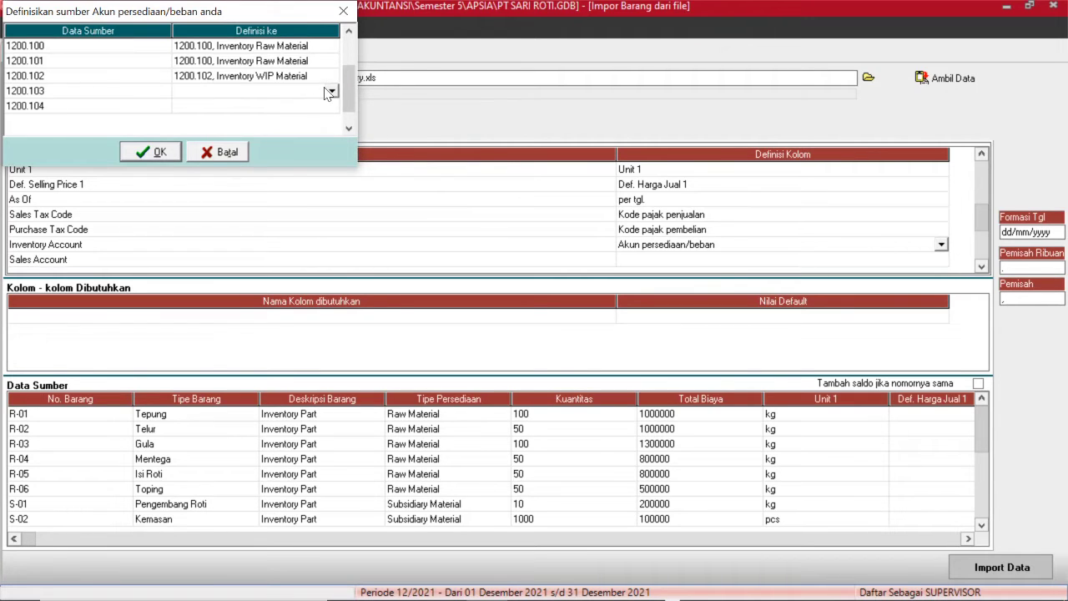
click(331, 92)
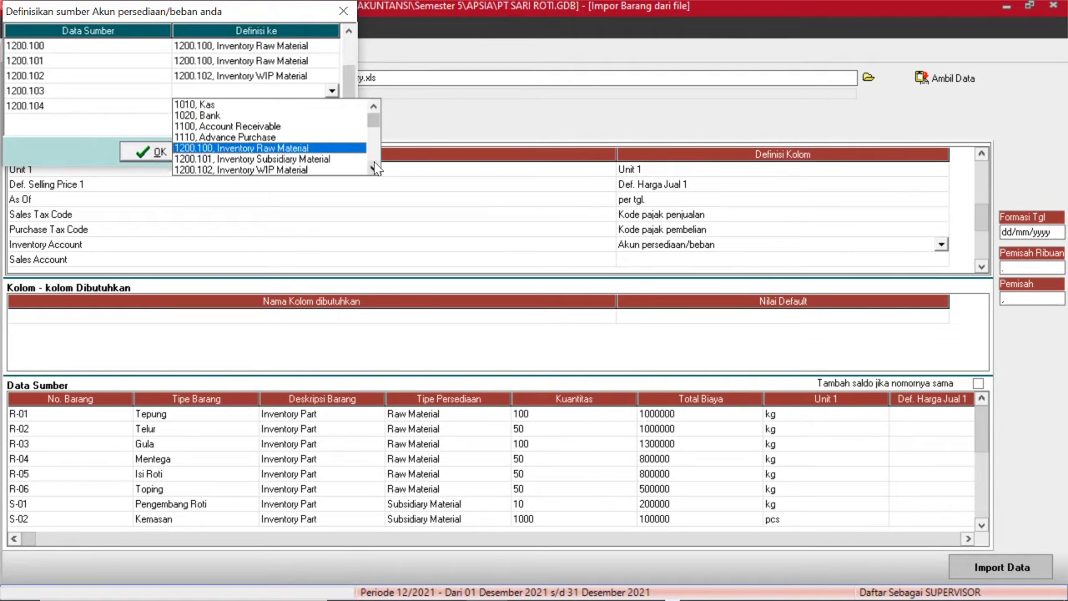
click(374, 168)
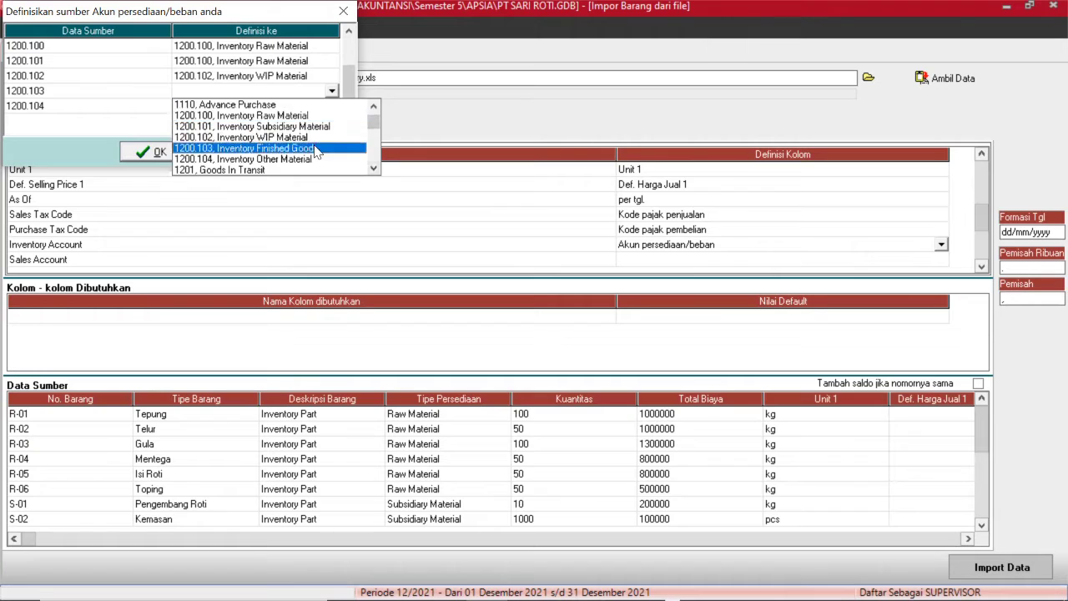
click(307, 147)
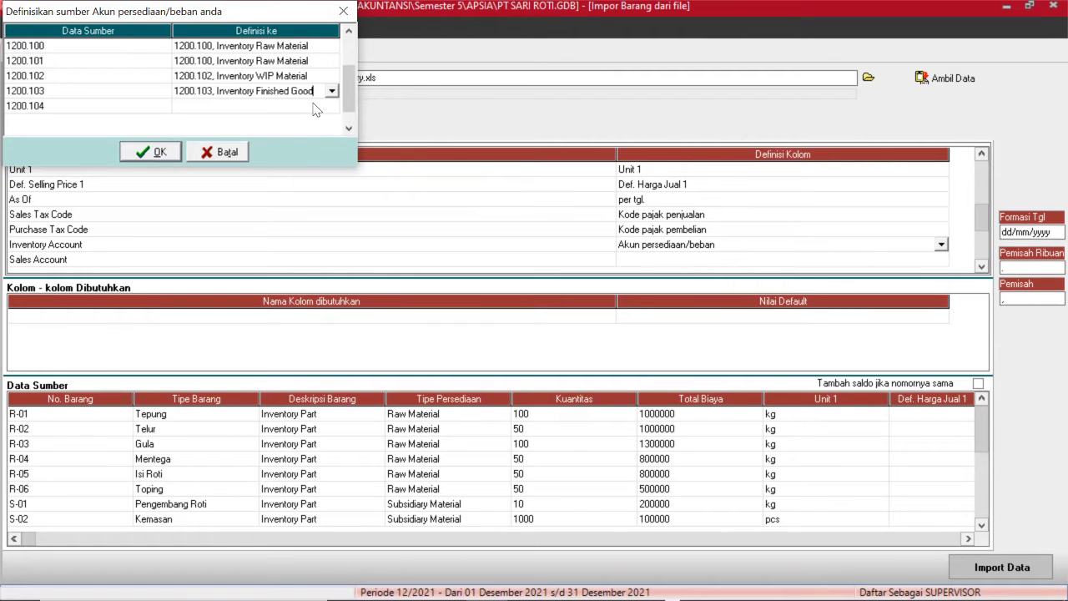
Link 1200.104 to Inventory Other Material and confirm the inventory account mappings.
click(314, 106)
click(327, 108)
click(331, 105)
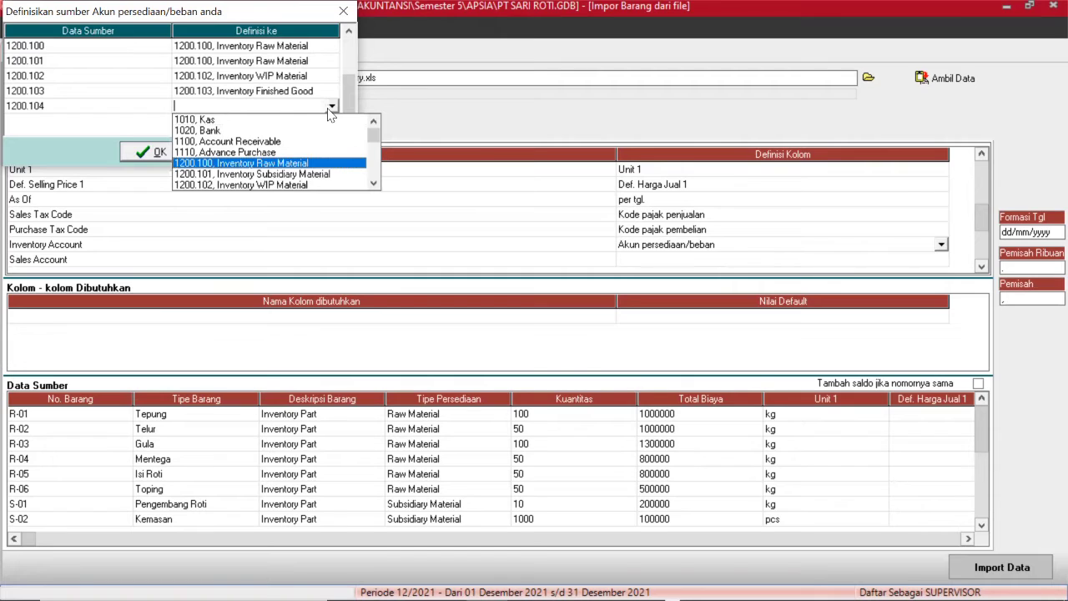
click(374, 183)
click(373, 183)
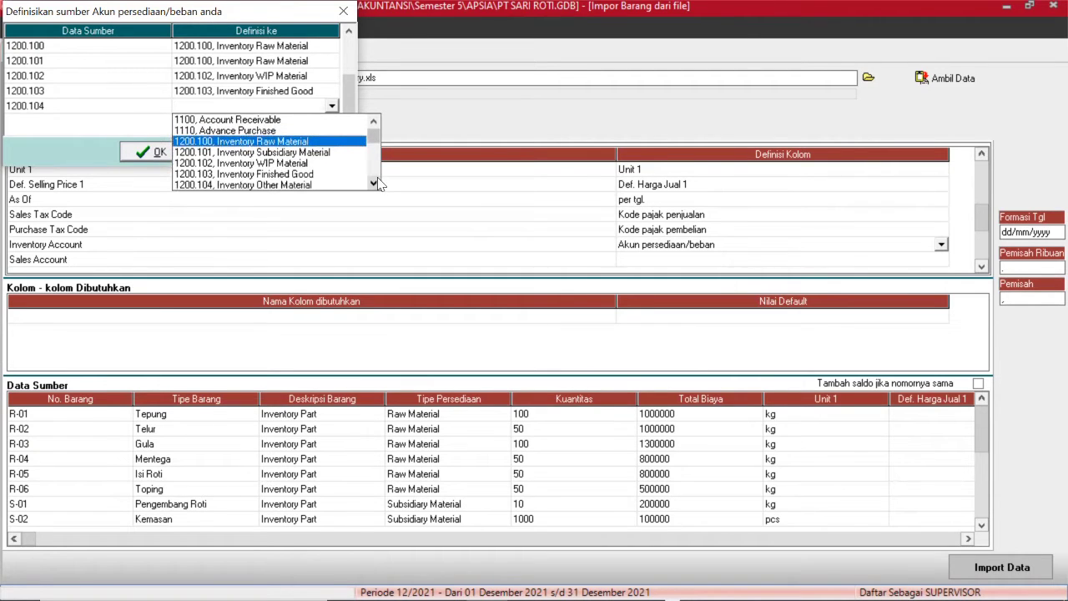
click(288, 184)
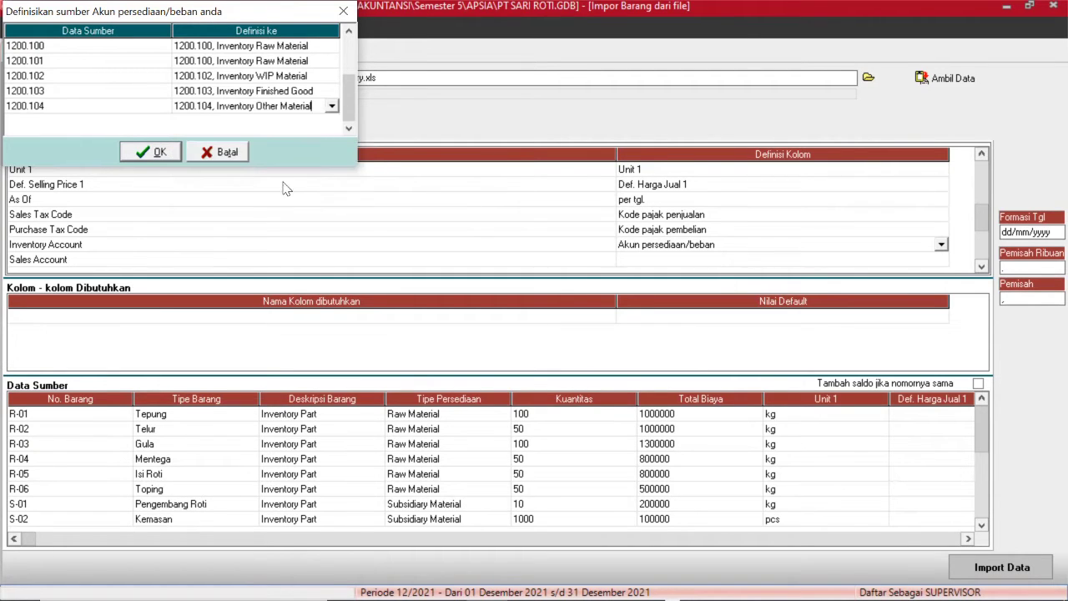
click(159, 153)
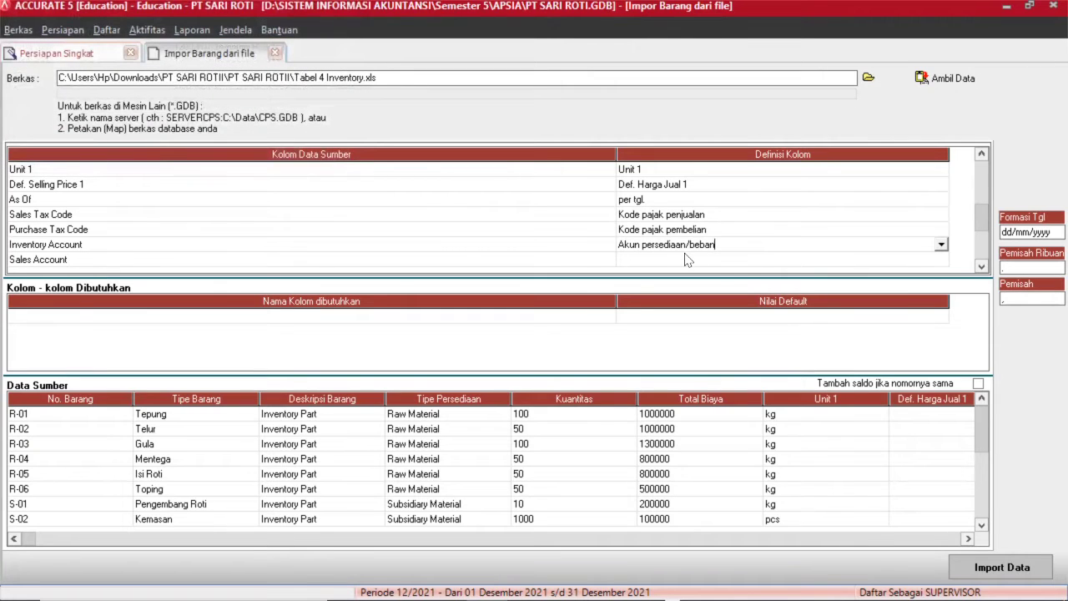
Choose Akun Penjualan as the Definisi Kolom for the Sales Account column.
click(929, 262)
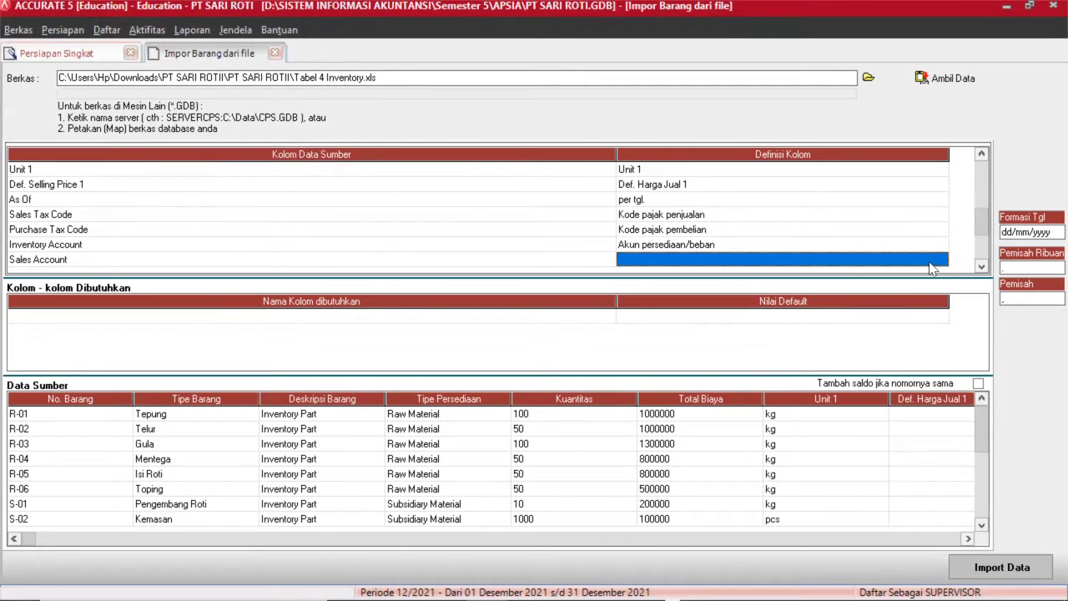
click(944, 267)
click(942, 261)
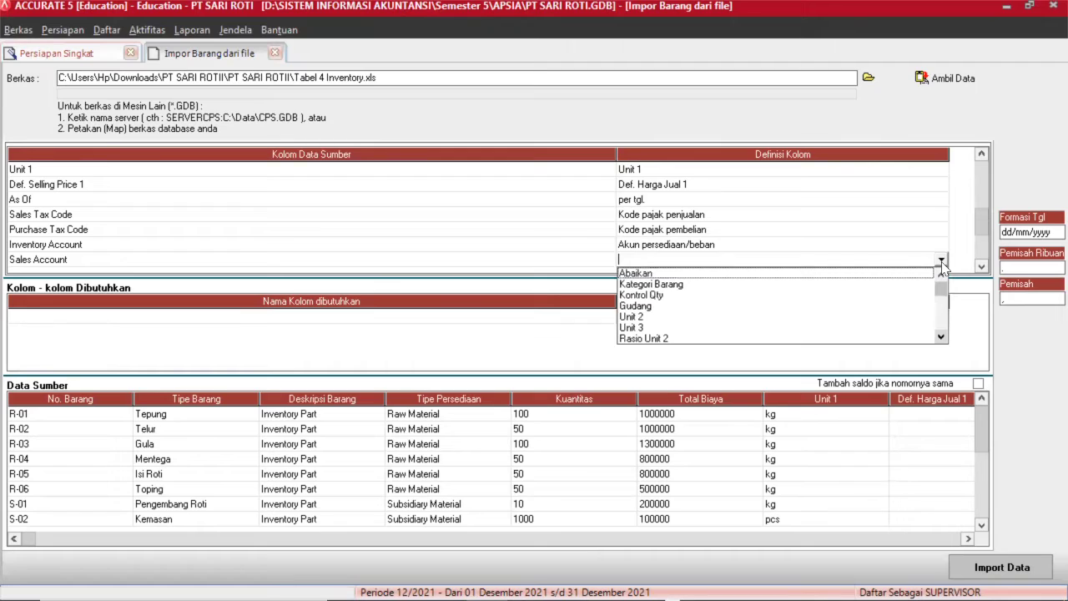
click(940, 337)
drag(940, 337, 940, 337)
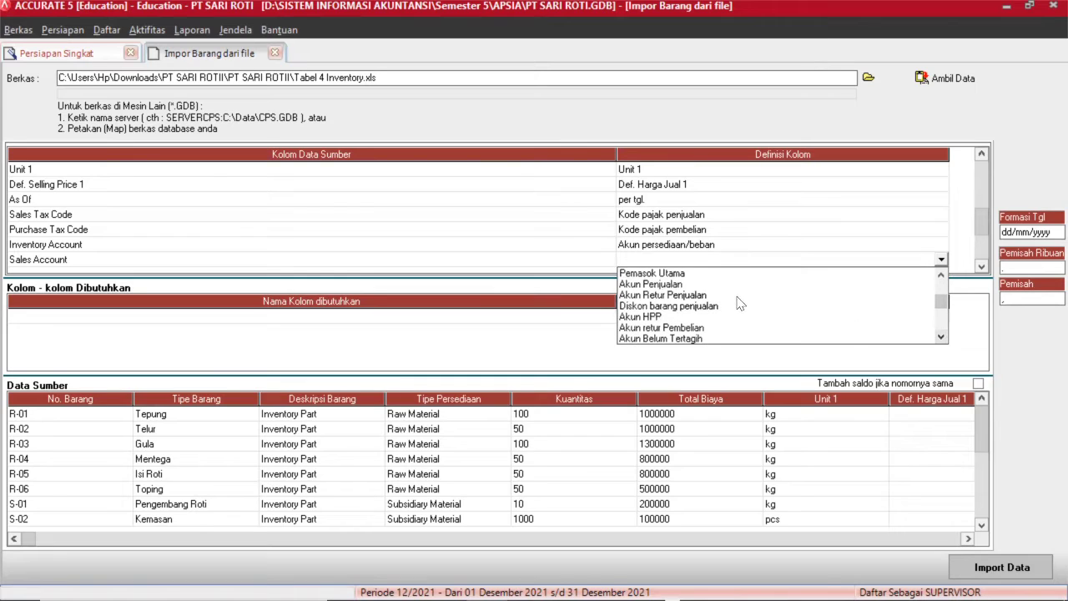
click(665, 285)
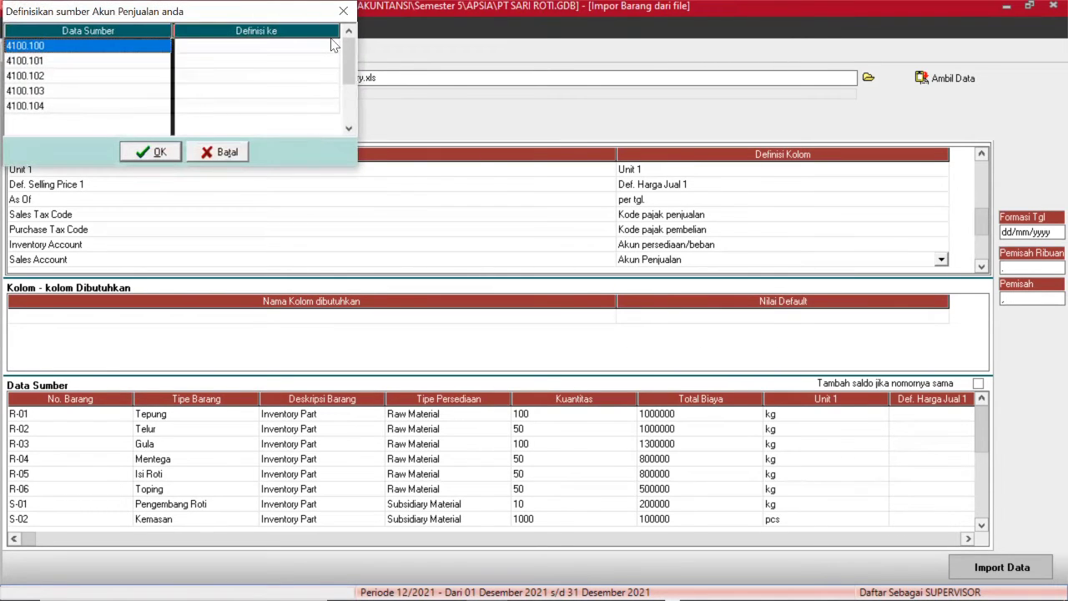
Link 4100.100 to Sales Raw Material and 4100.101 to Sales Subsidiary Material.
click(330, 46)
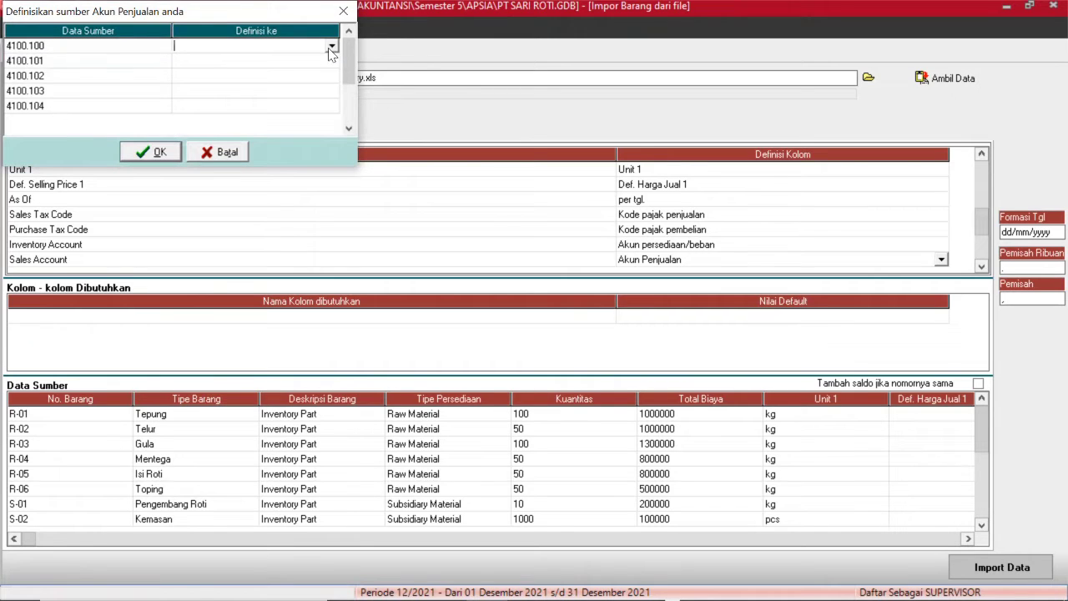
click(331, 47)
key(4)
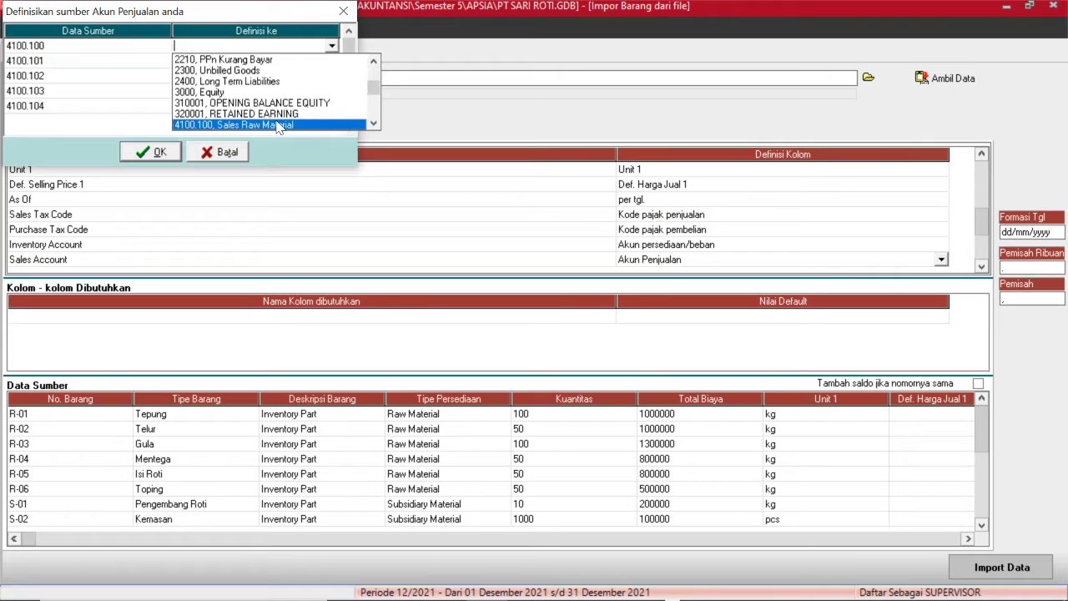
click(277, 125)
click(329, 63)
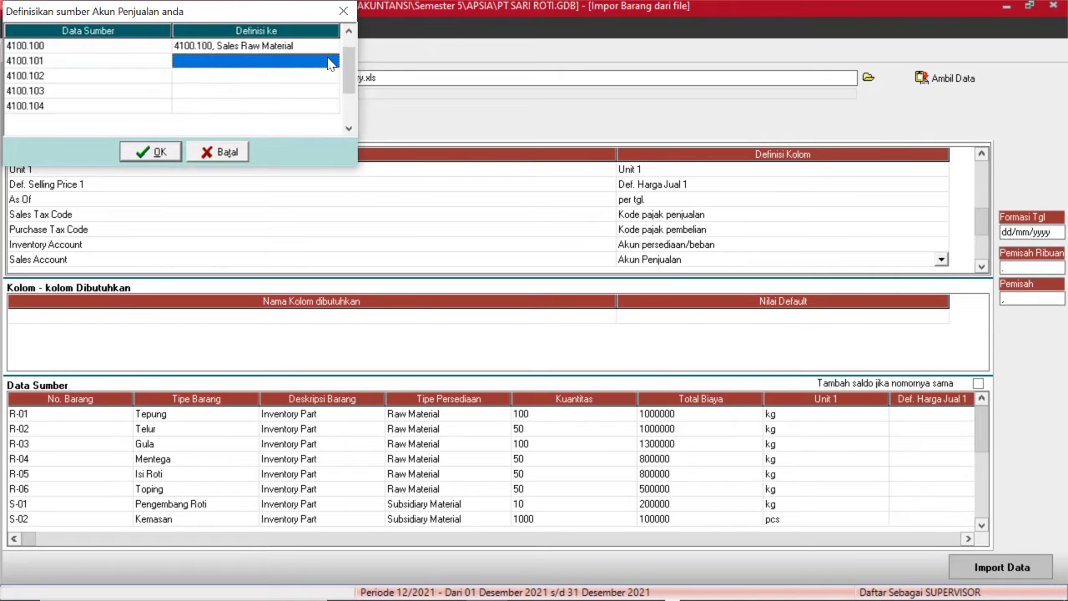
click(330, 63)
click(332, 62)
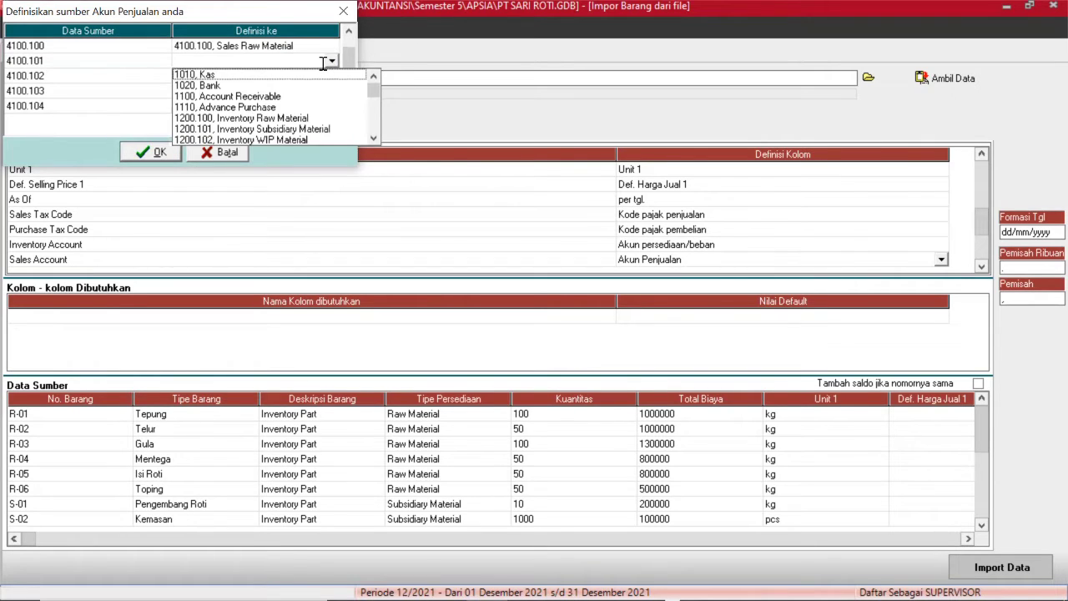
key(4)
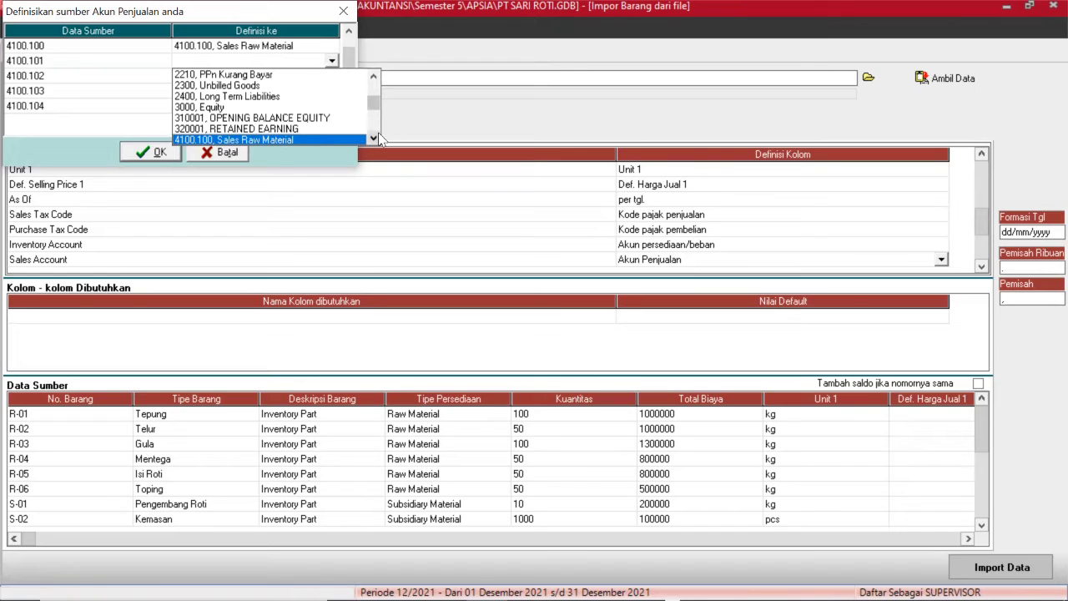
click(374, 138)
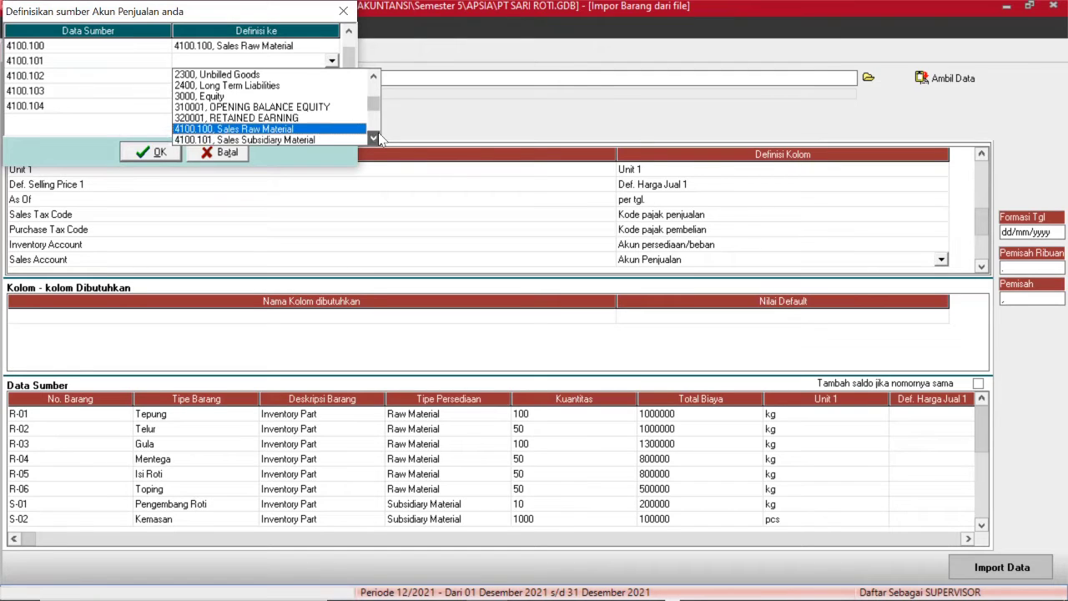
click(328, 139)
Link source 4100.102 to the 4100.102 Sales WIP Material account.
click(314, 78)
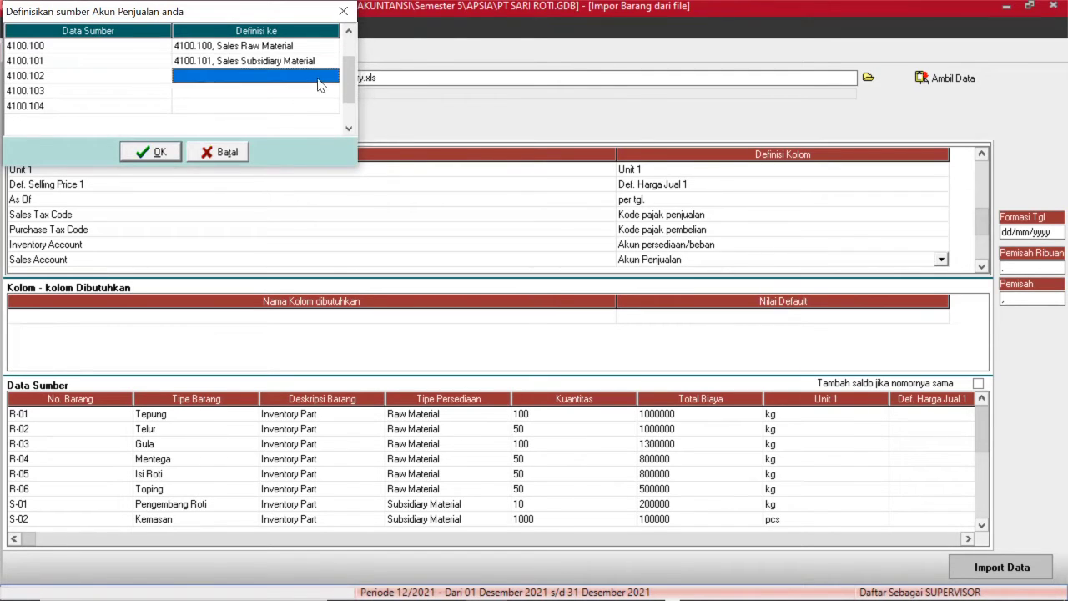
click(325, 75)
click(331, 77)
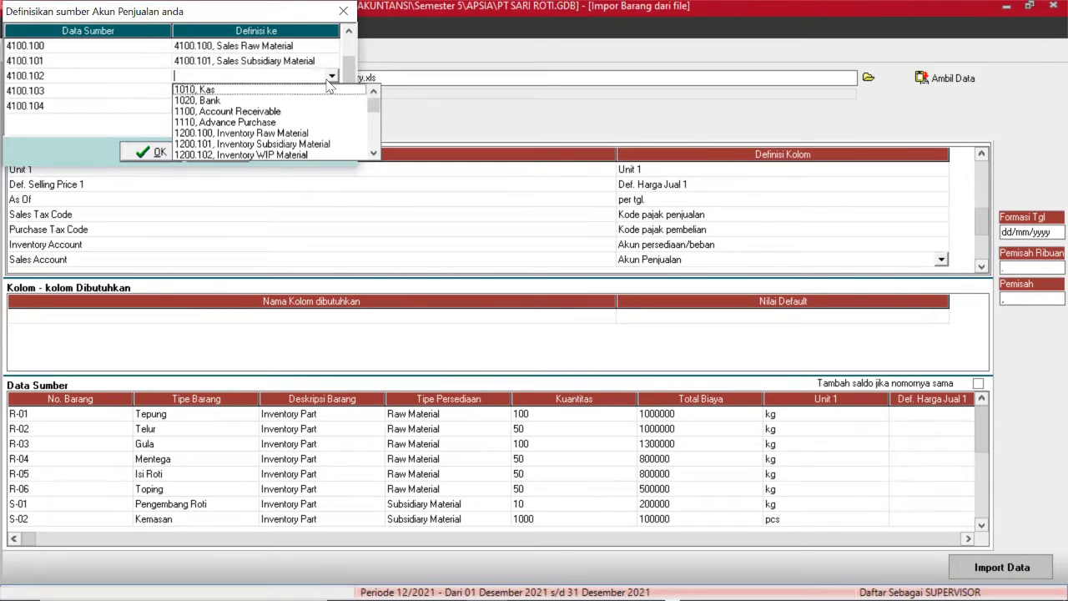
key(4)
click(373, 153)
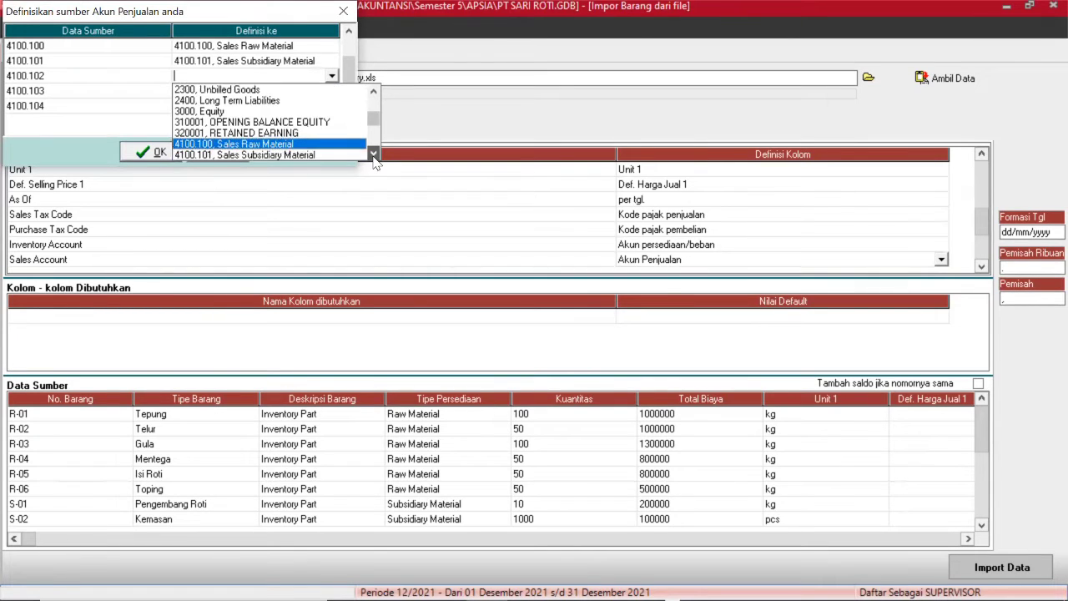
click(373, 153)
click(373, 153)
click(273, 143)
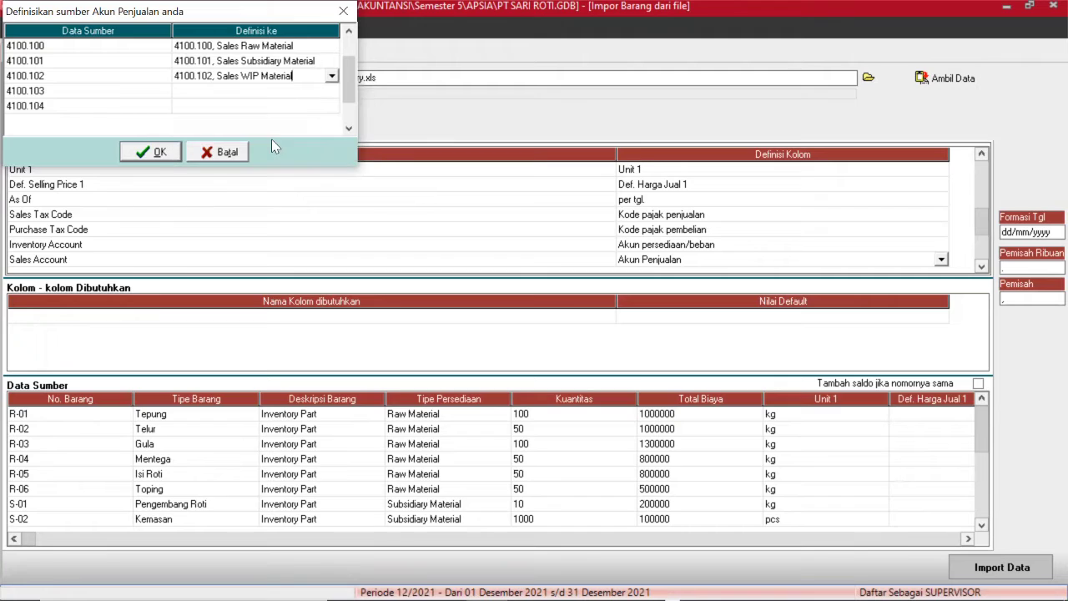
Link 4100.103 to Sales Finished Good and 4100.104 to Sales Other Material.
click(313, 98)
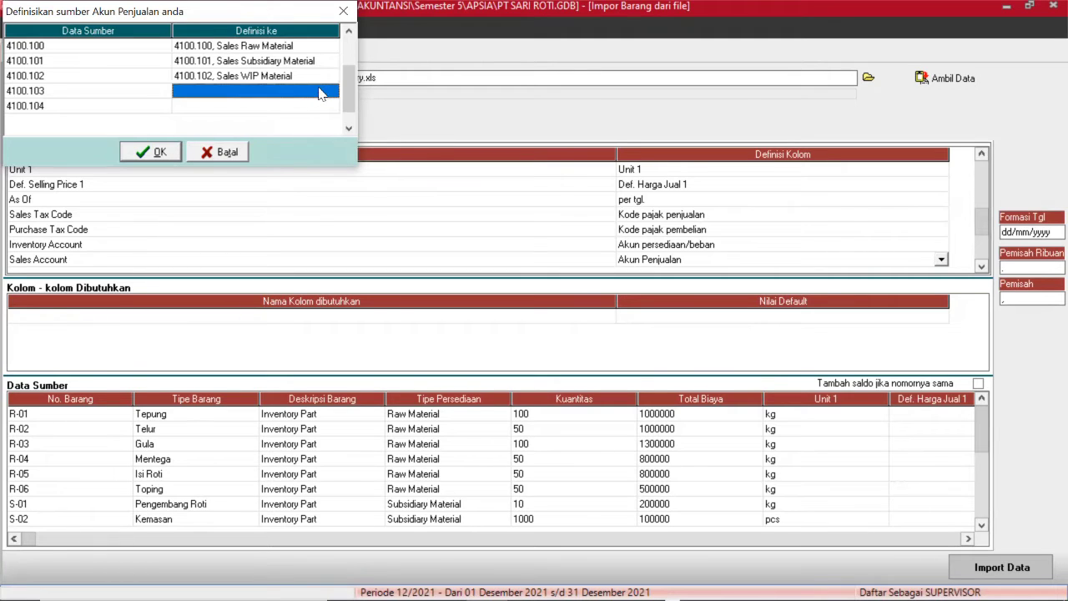
click(318, 93)
click(331, 90)
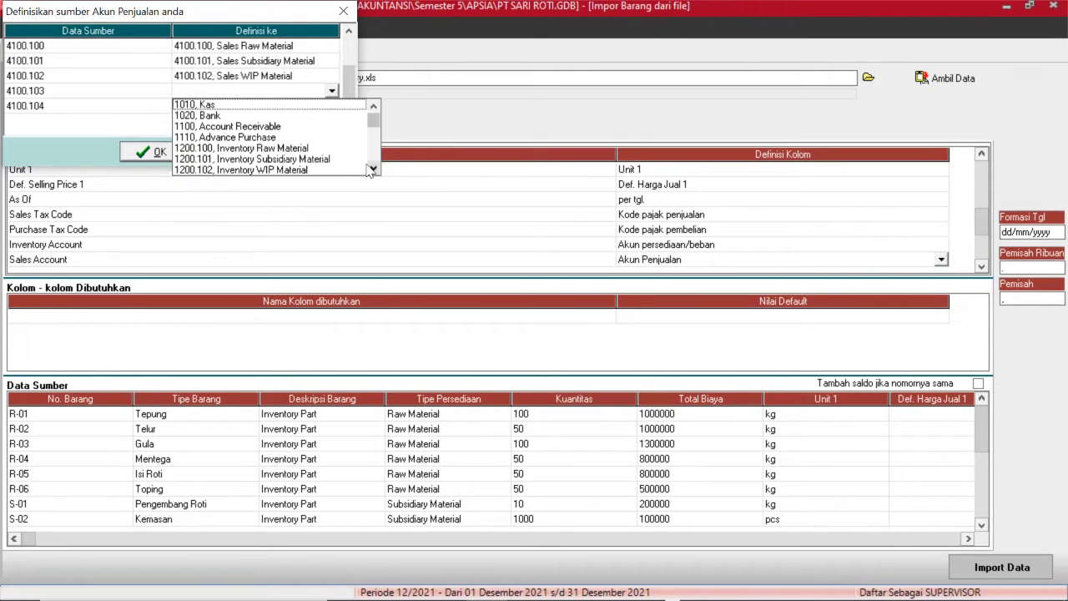
scroll(371, 170, down, 5)
scroll(373, 170, down, 3)
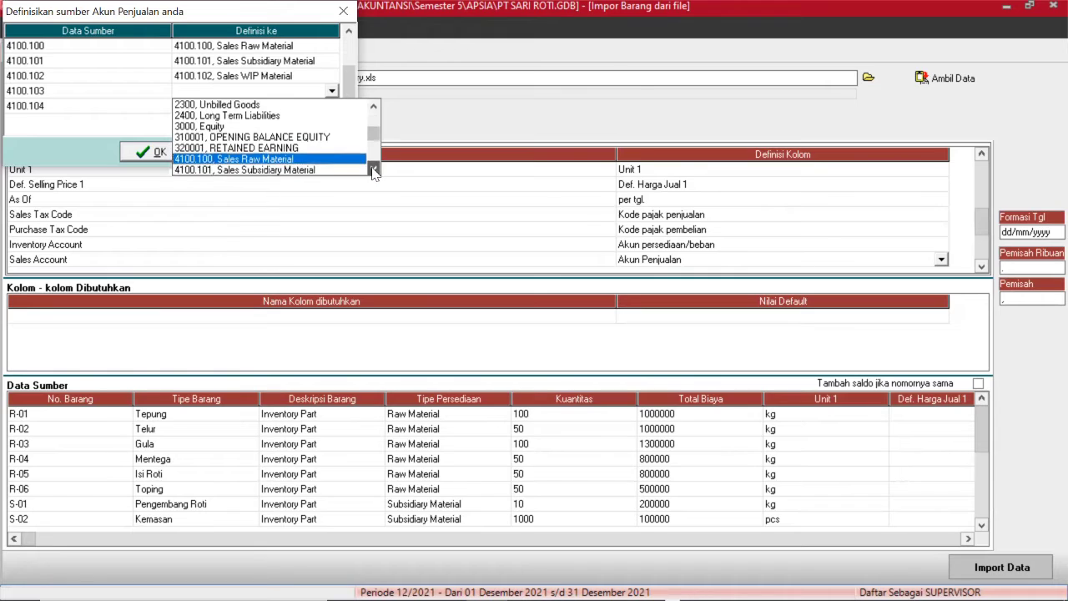
click(310, 170)
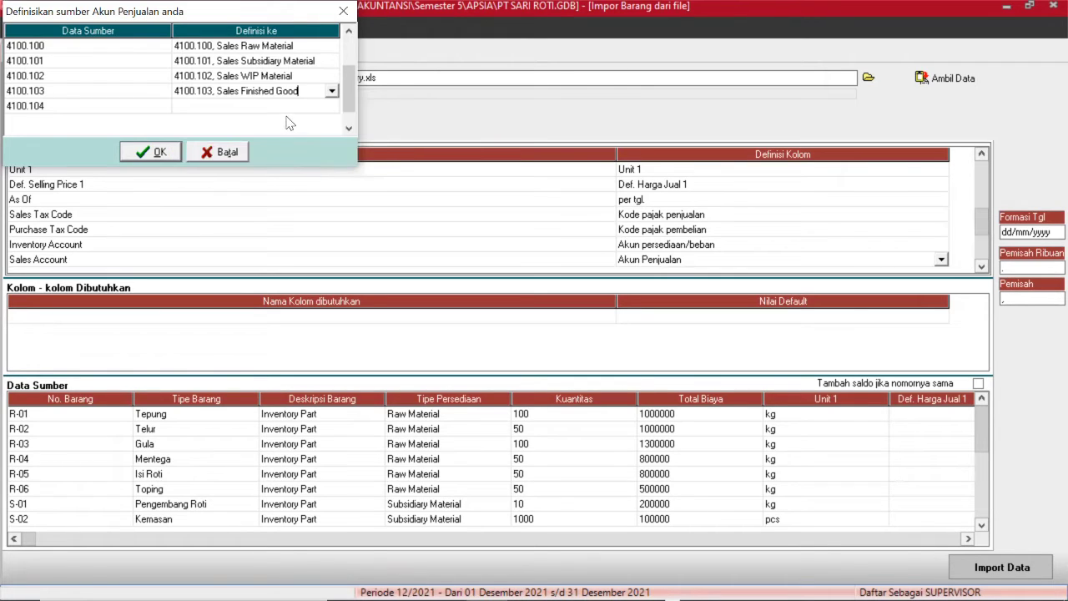
click(323, 108)
click(332, 107)
scroll(322, 158, down, 5)
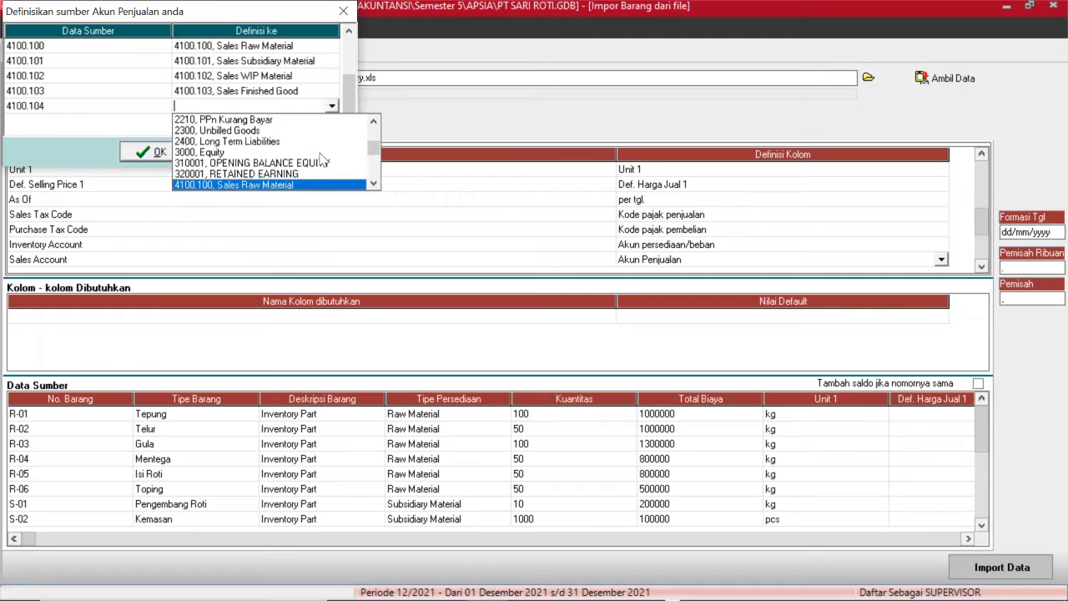
click(373, 184)
click(373, 184)
click(372, 184)
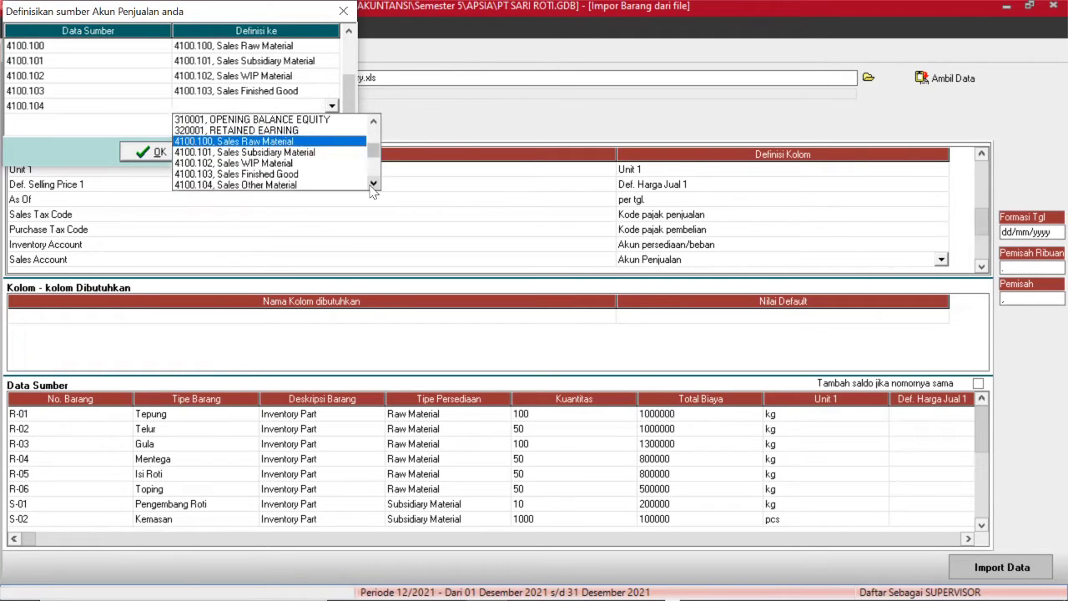
click(297, 184)
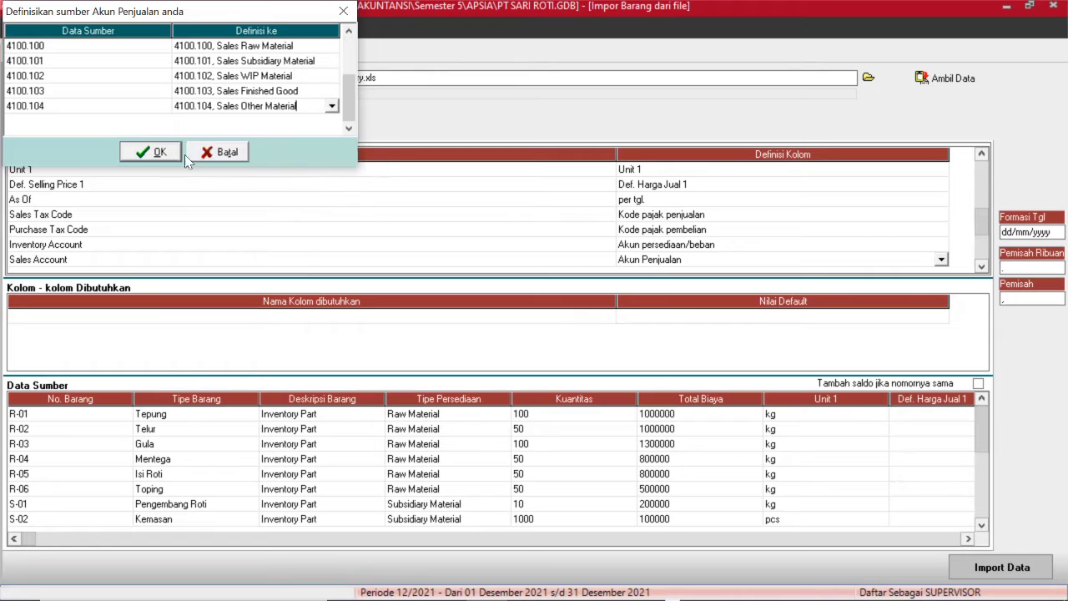
Save the sales account mapping and define Sales Return Account as Akun Retur Penjualan.
click(152, 154)
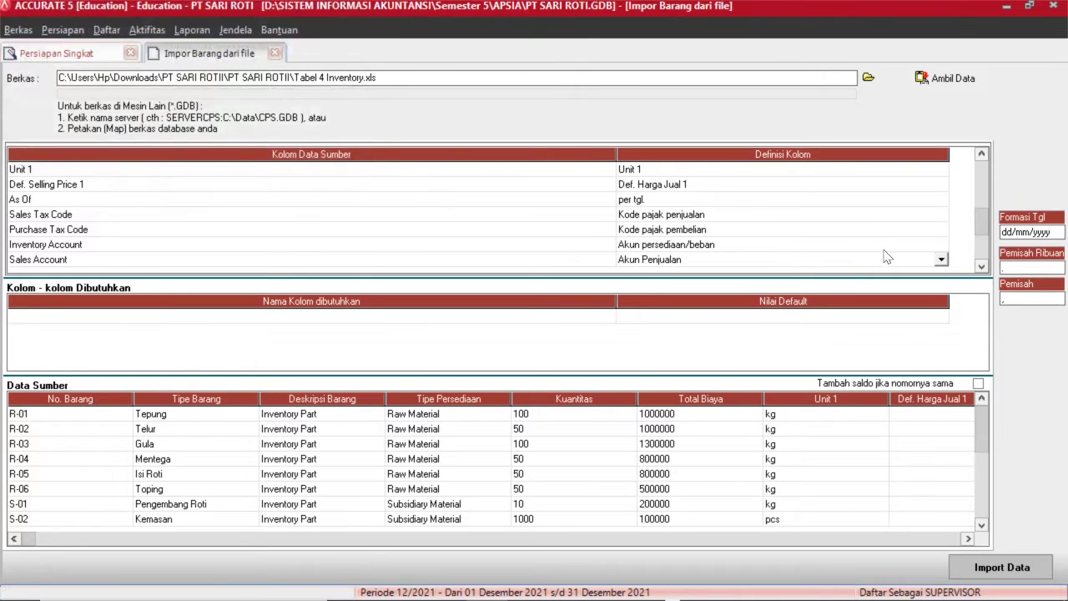
click(982, 267)
click(982, 267)
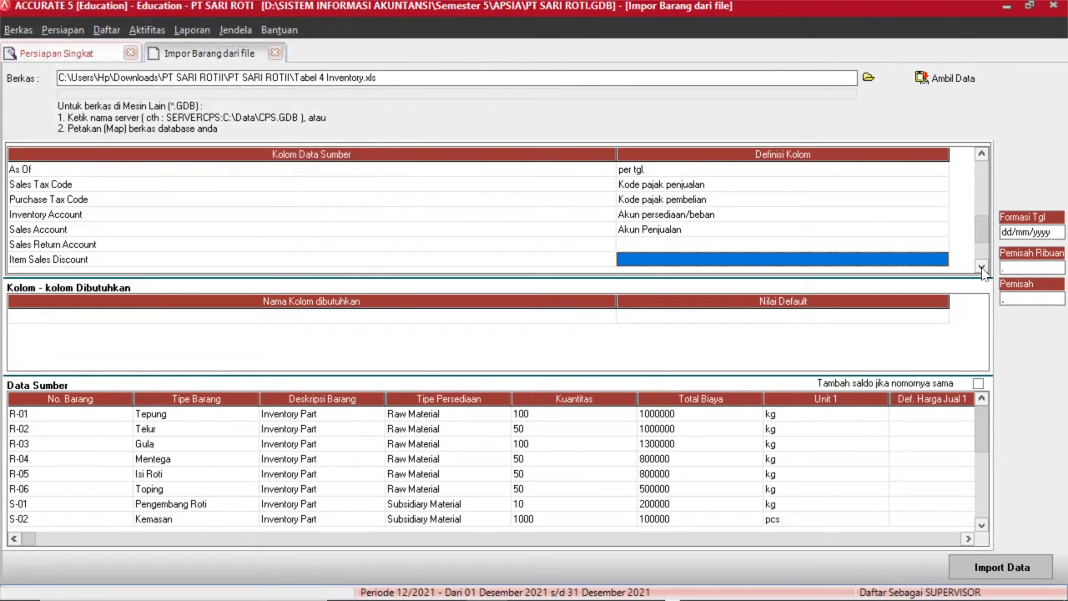
click(982, 267)
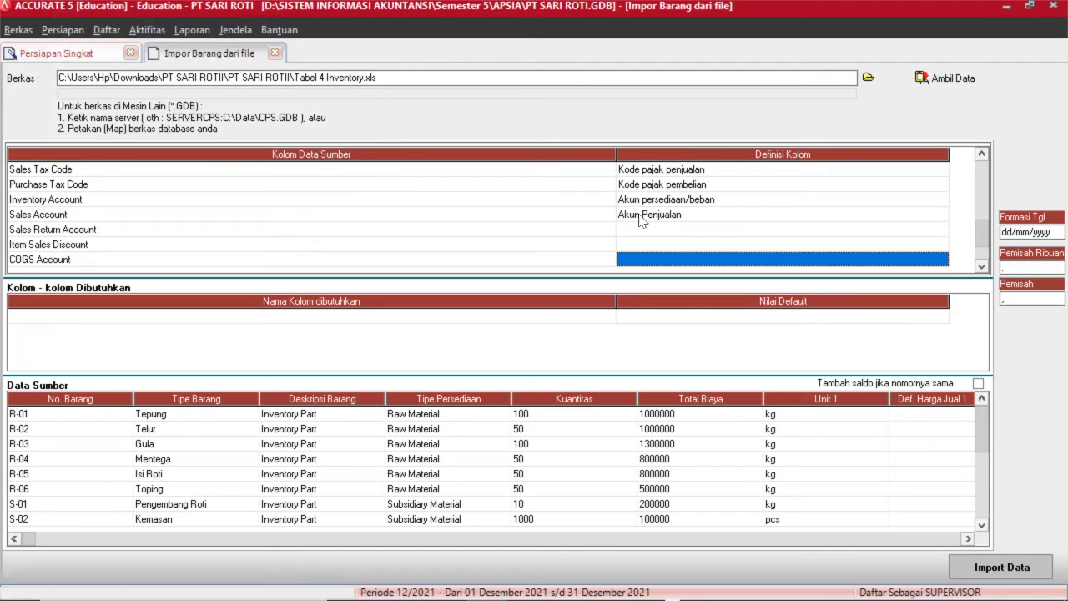
click(641, 233)
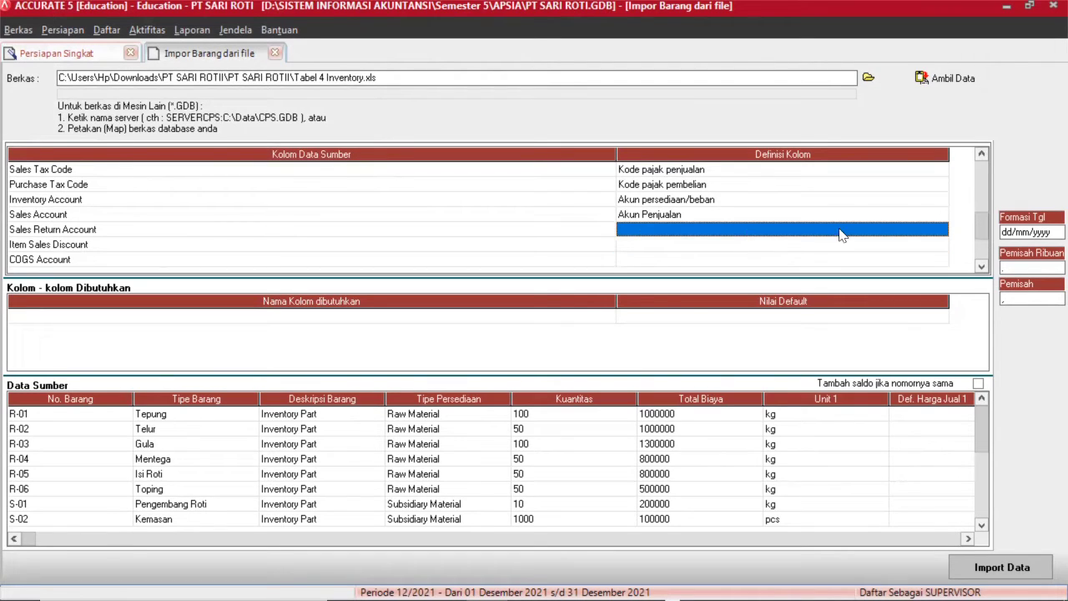
click(911, 232)
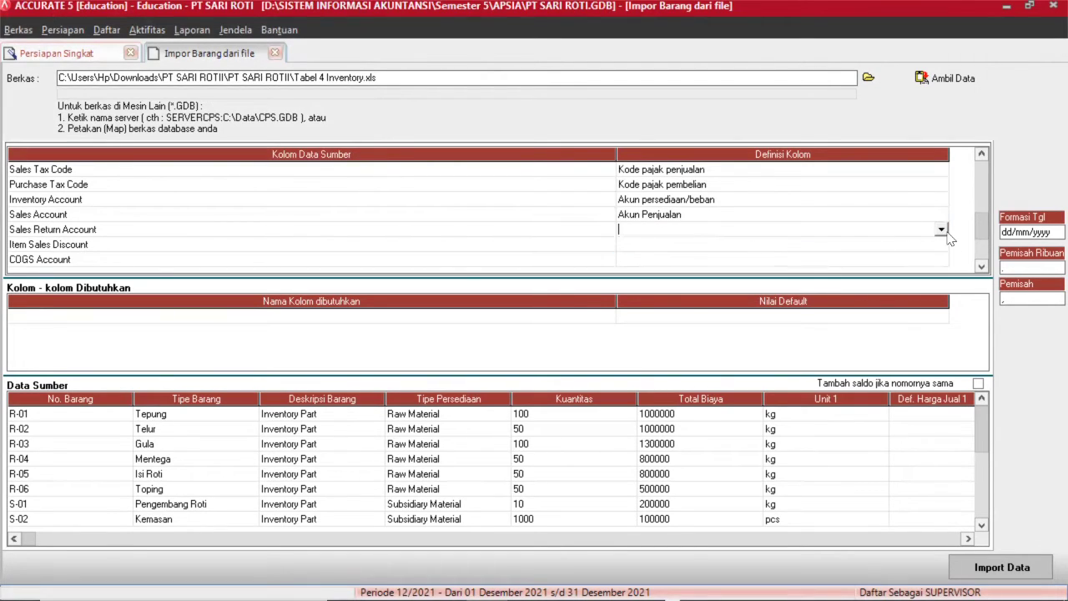
click(941, 229)
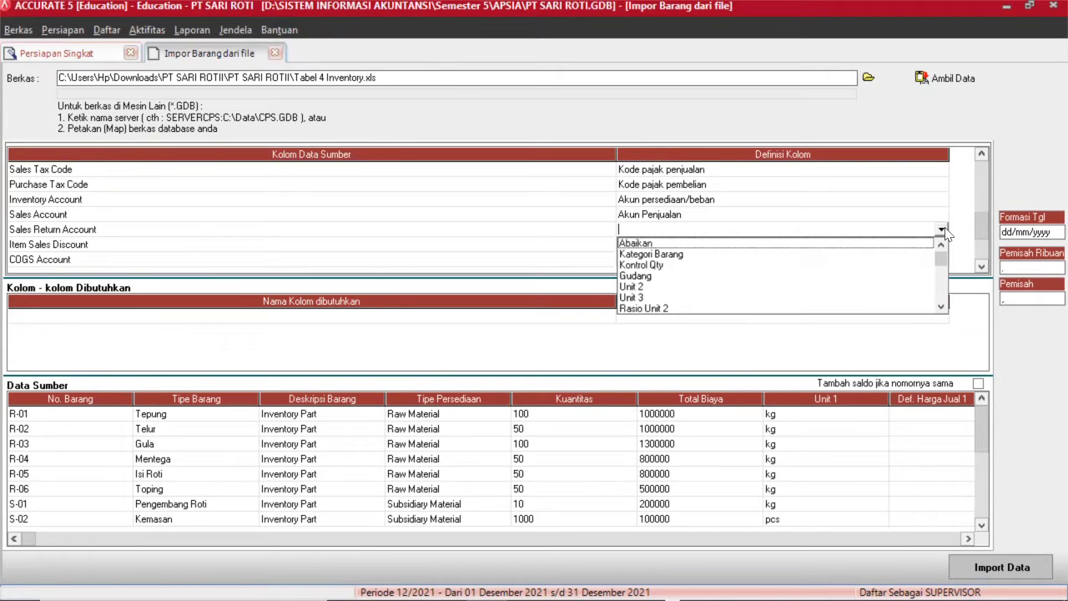
click(940, 307)
drag(940, 307, 940, 307)
click(679, 244)
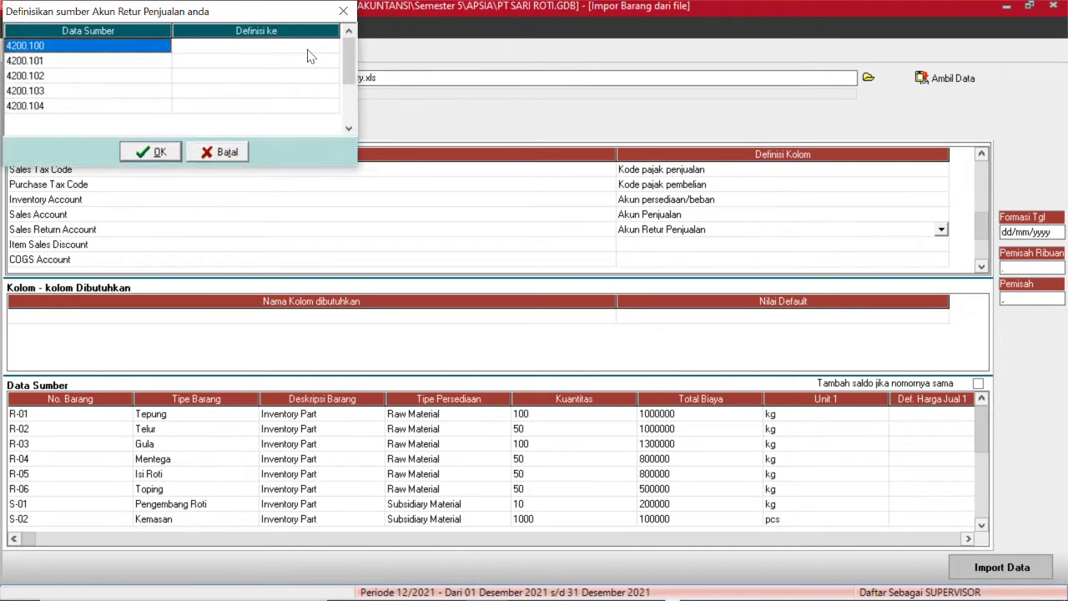
Map 4200.100 to Sales Return Raw Material and 4200.101 to 4100.101 Sales Subsidiary Material.
click(309, 51)
click(331, 45)
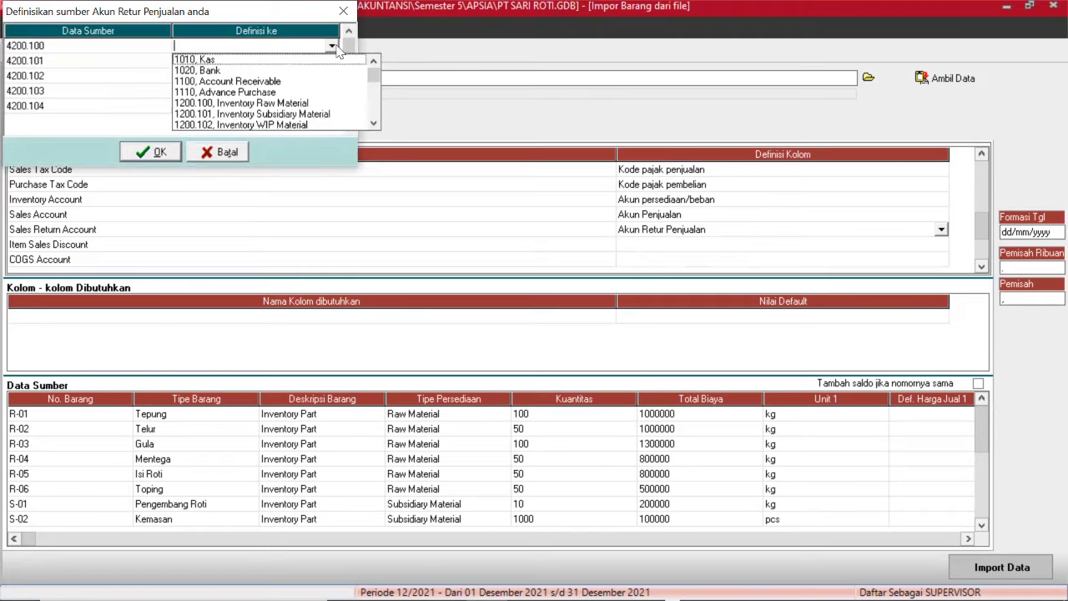
scroll(250, 101, down, 5)
click(250, 124)
click(332, 62)
click(334, 62)
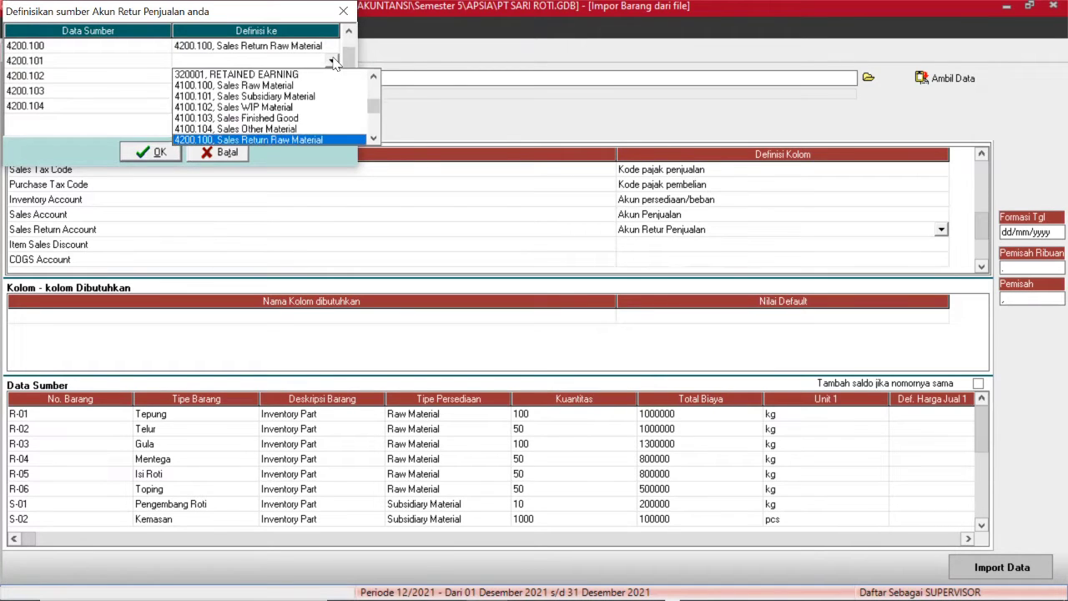
scroll(250, 108, down, 1)
click(250, 131)
click(332, 76)
click(331, 77)
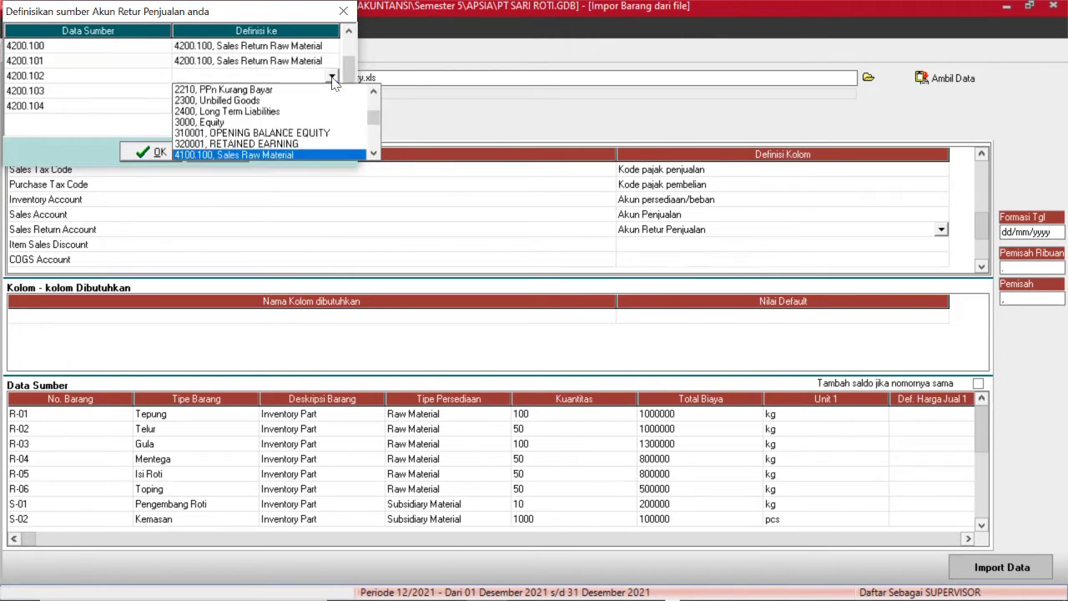
click(332, 62)
click(332, 62)
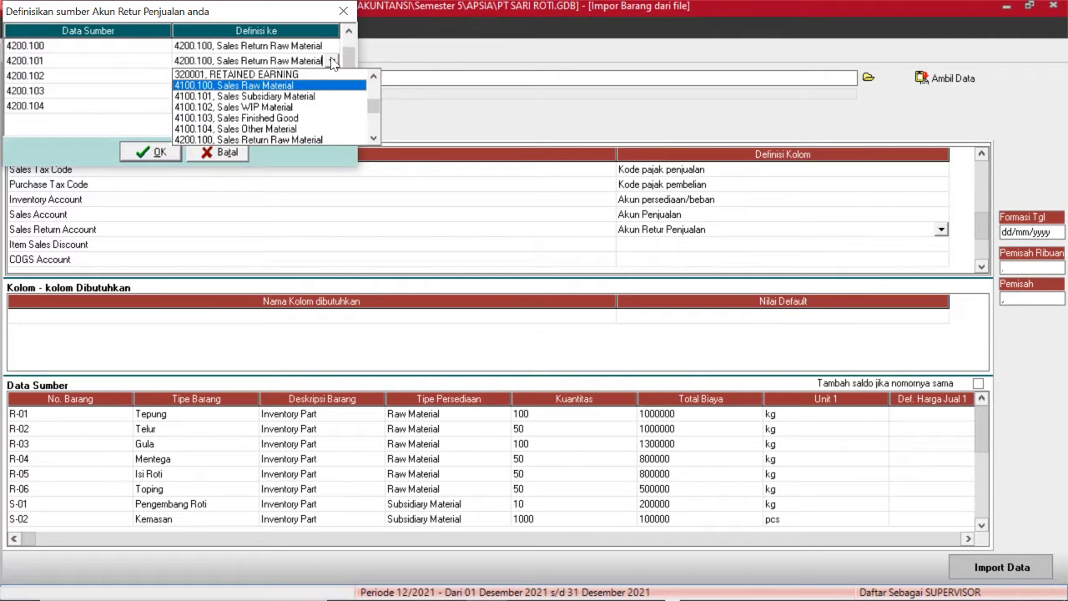
click(222, 99)
Map 4200.102, 4200.103 and 4200.104 to accounts 4100.102 WIP, 4100.103 Finished Good and 4100.104.
click(317, 77)
click(331, 76)
scroll(316, 118, down, 4)
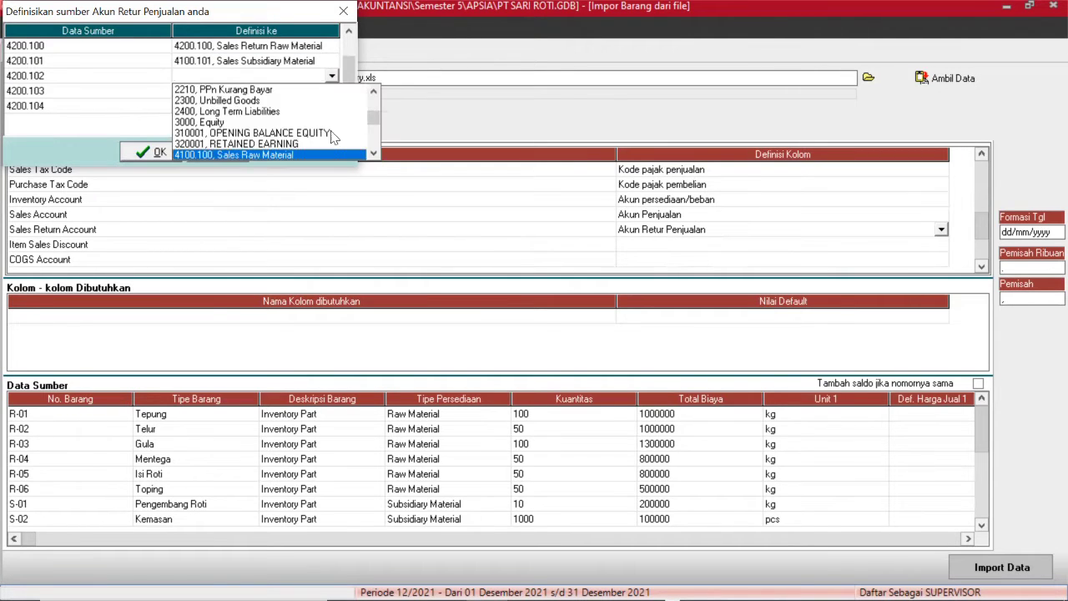
click(337, 155)
click(317, 91)
click(331, 91)
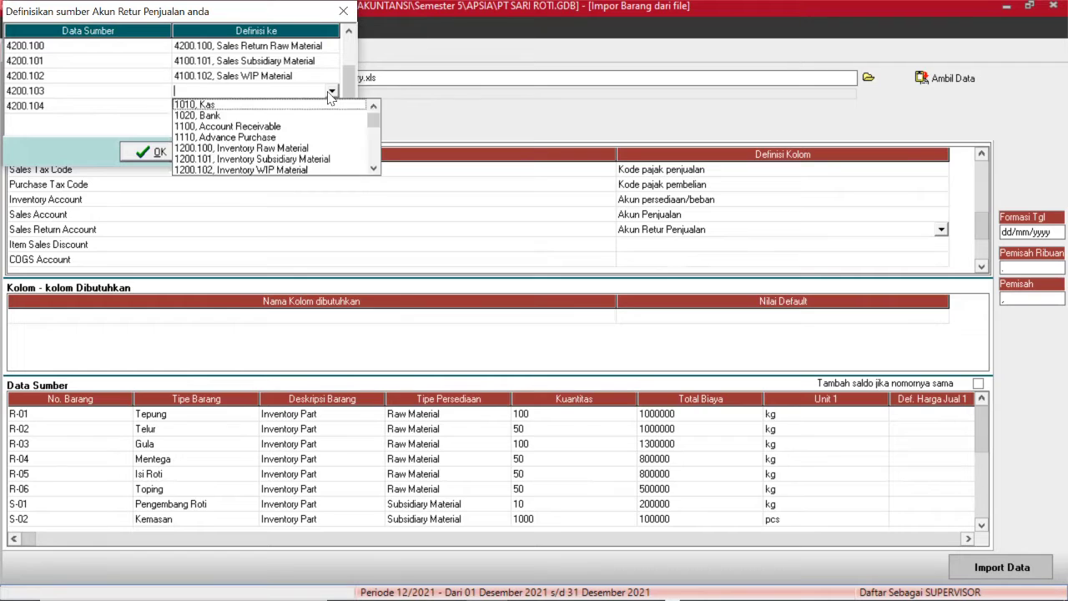
click(373, 169)
click(373, 168)
click(250, 169)
click(317, 106)
click(332, 106)
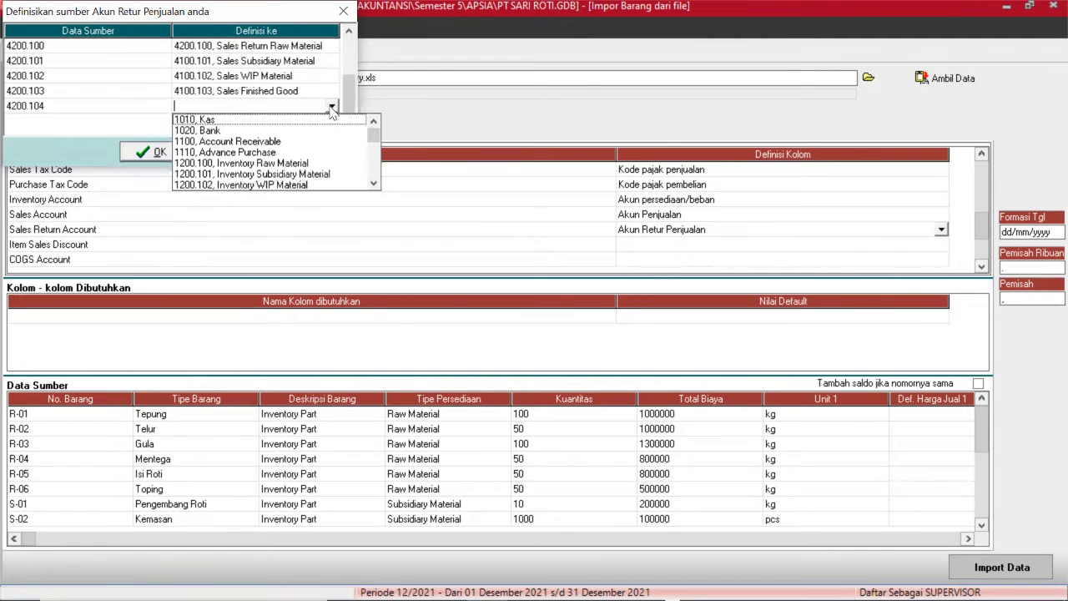
key(4)
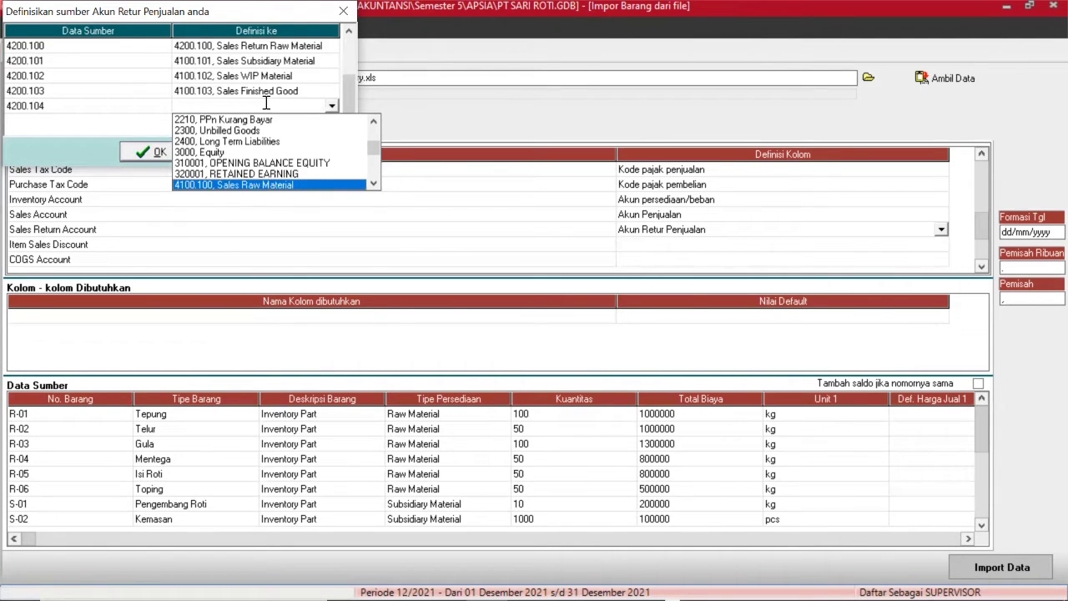
scroll(367, 159, down, 2)
click(303, 185)
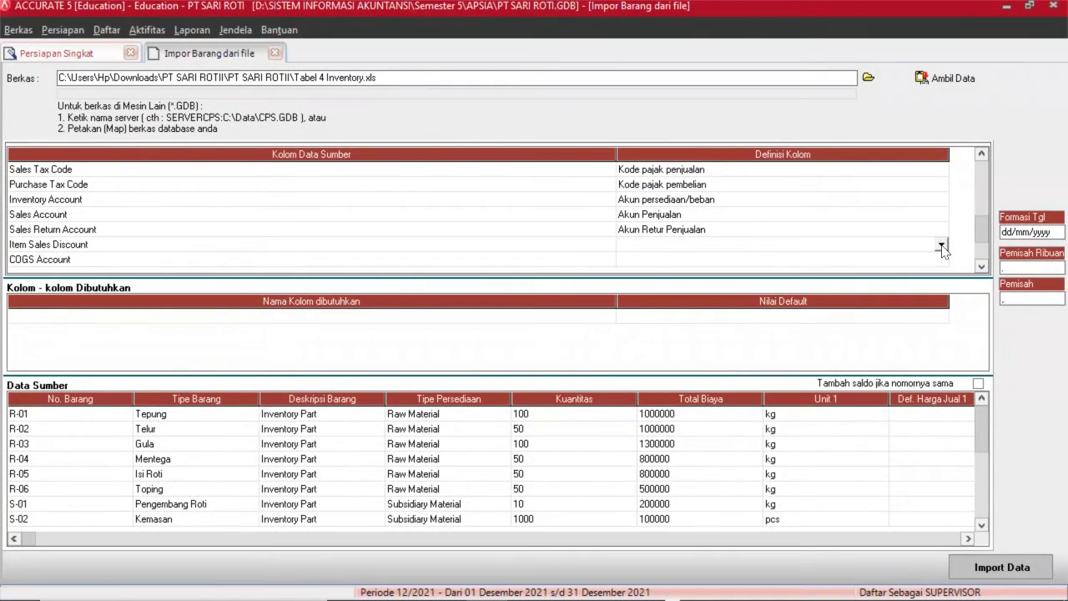
Define the Item Sales Discount column as Diskon barang penjualan.
click(942, 246)
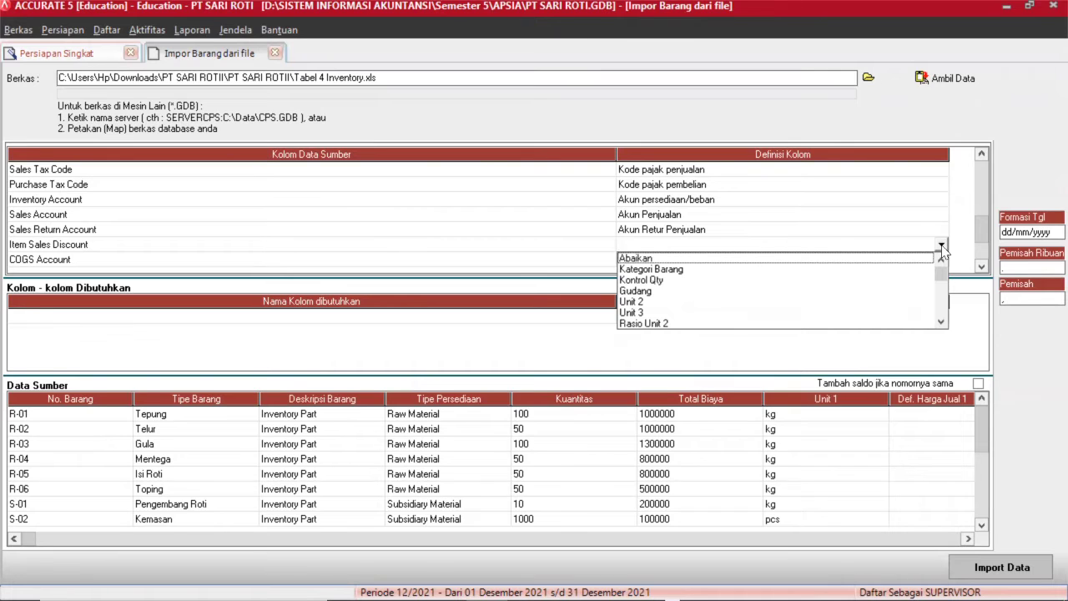
click(941, 321)
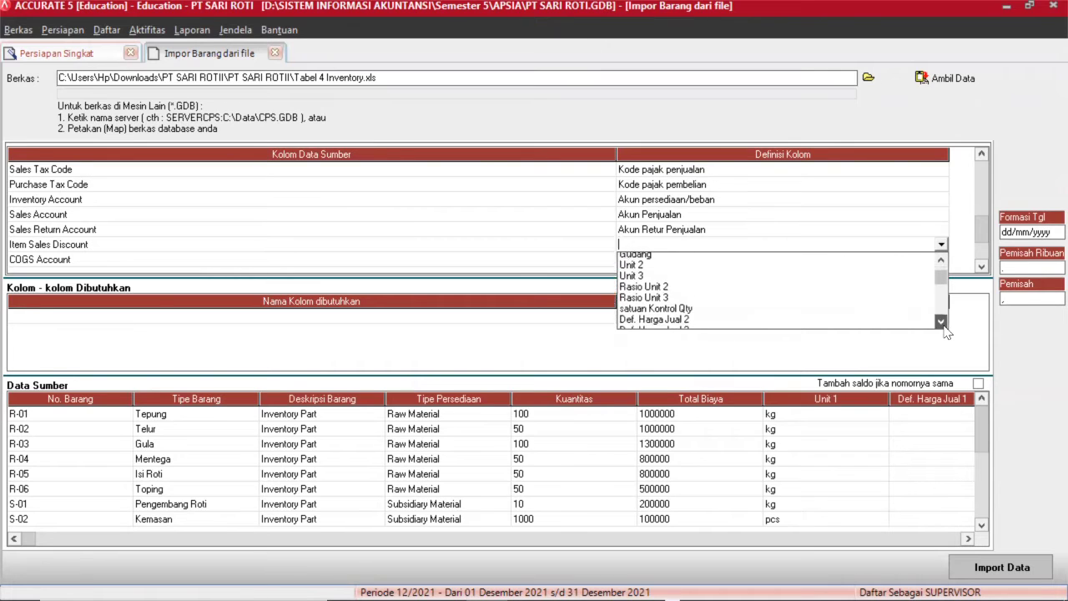
drag(941, 322, 941, 322)
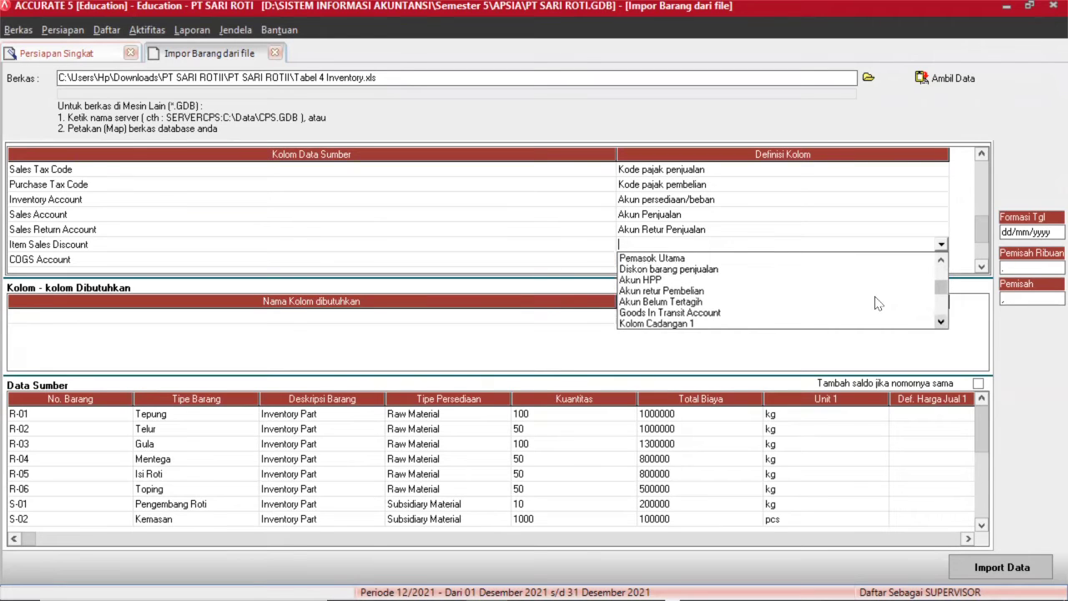
click(716, 270)
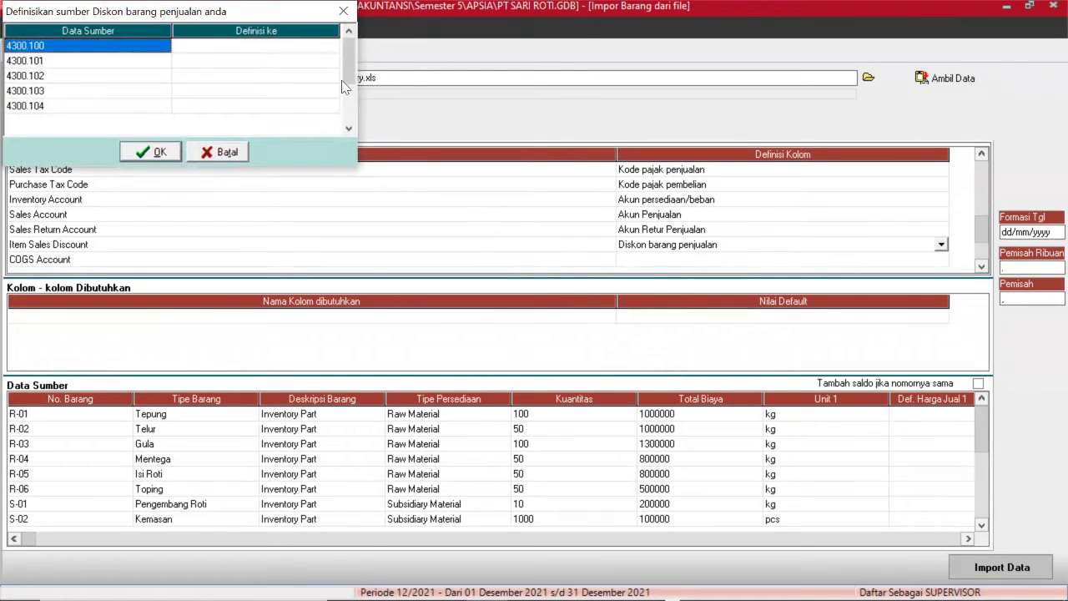
Map 4300.100–4300.102 to Sales Discount Raw Material, Subsidiary Material and WIP Material.
click(303, 49)
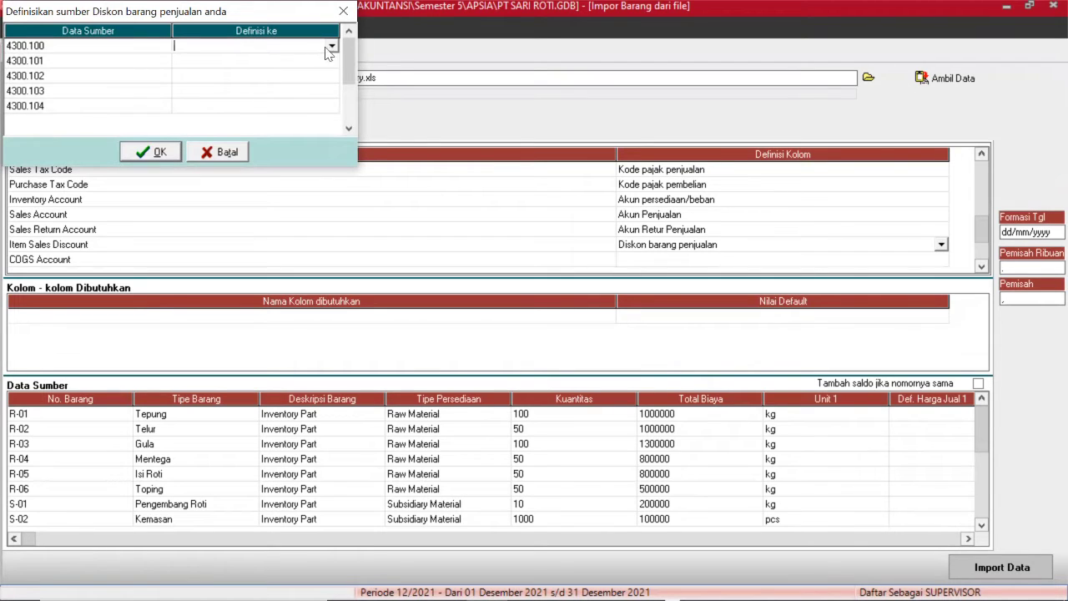
click(331, 47)
key(Down)
key(Down)
key(Down)
key(Down)
key(Down)
key(Down)
key(Down)
key(Down)
key(Down)
key(Down)
key(Down)
key(Down)
key(Down)
key(Down)
key(Down)
key(Down)
key(Down)
key(Down)
key(Down)
key(Down)
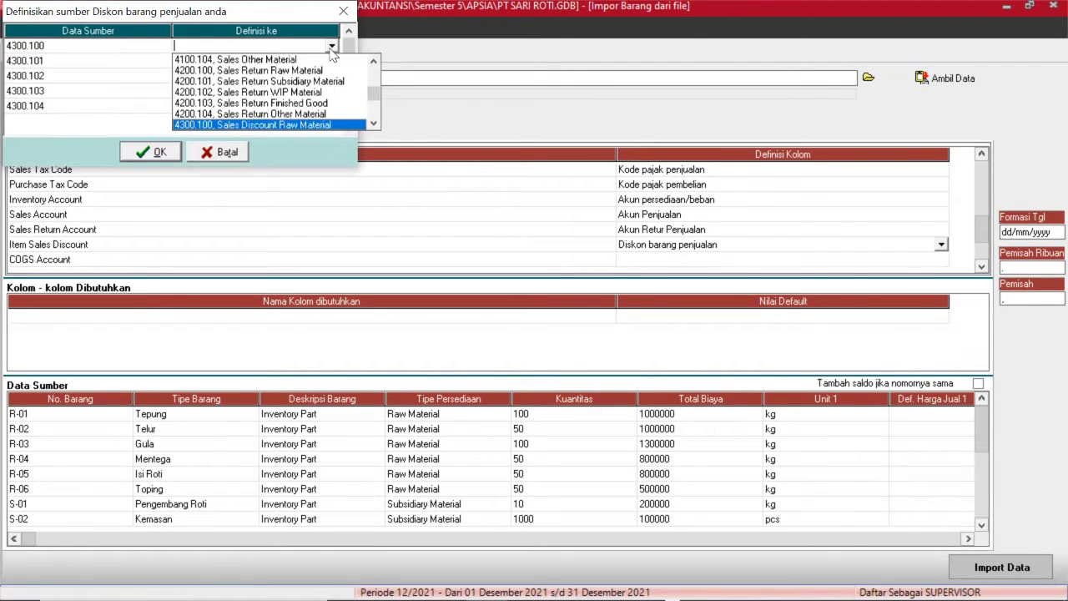
key(Return)
click(331, 62)
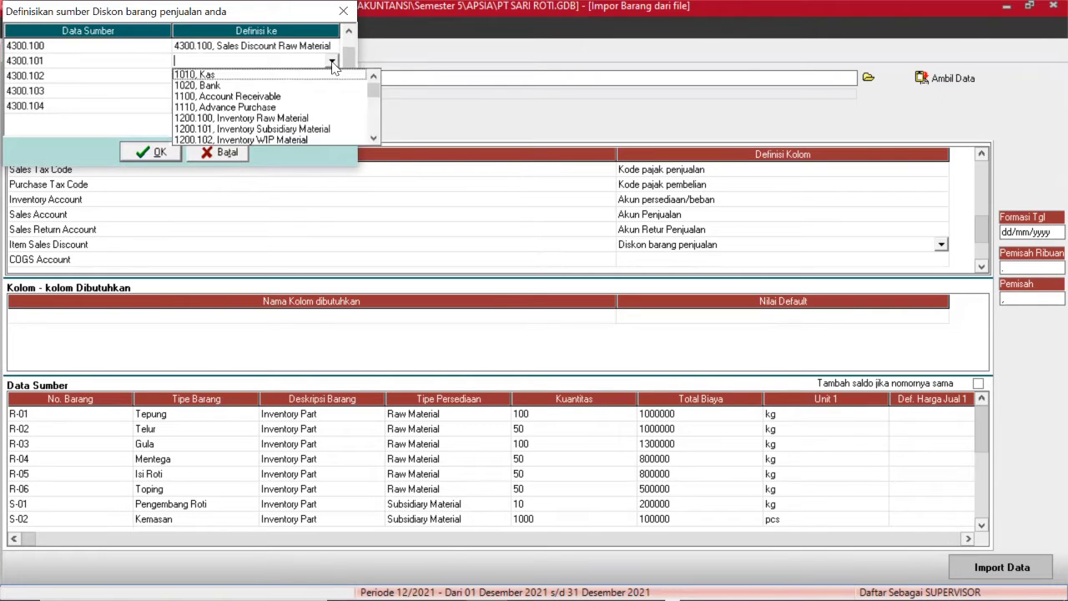
key(Down)
key(Down)
key(Down)
key(Down)
key(Down)
key(Down)
key(Down)
key(Down)
key(Down)
key(Down)
key(Down)
key(Down)
key(Down)
key(Down)
key(Down)
key(Down)
key(Down)
key(Down)
key(Down)
key(Down)
key(Return)
click(332, 75)
key(Down)
key(Down)
key(Down)
key(Down)
key(Down)
key(Down)
key(Down)
key(Down)
key(Down)
key(Down)
key(Down)
key(Down)
key(Down)
key(Down)
key(Down)
key(Down)
key(Down)
key(Down)
key(Down)
key(Down)
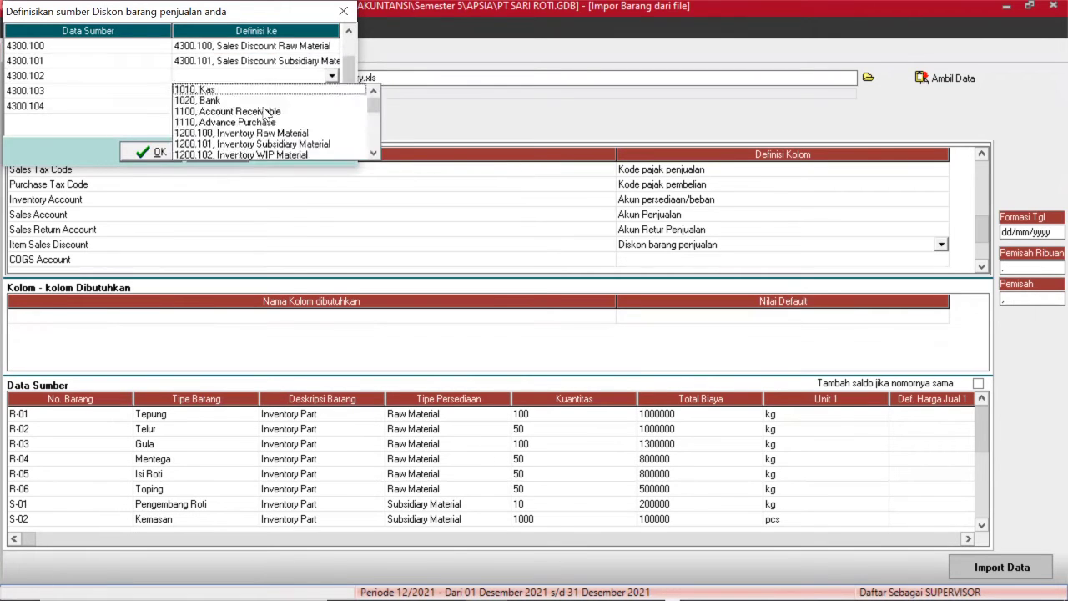
key(Return)
Map 4300.103 to Sales Discount Finished Good and 4300.104 to Other Material, then confirm.
click(277, 91)
click(277, 91)
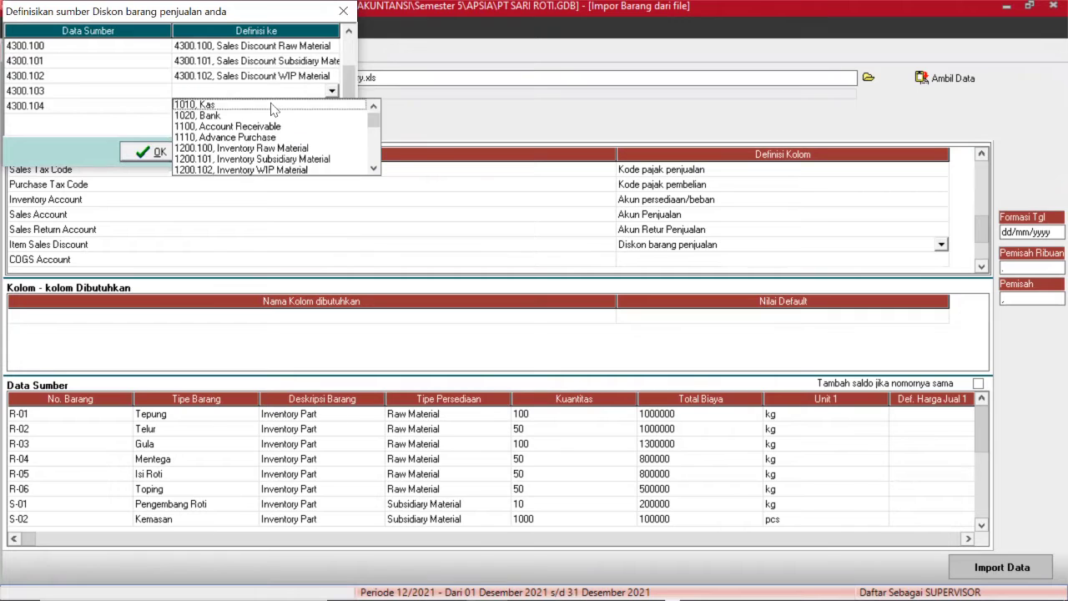
key(Down)
key(Down)
key(Down)
key(Down)
key(Down)
key(Down)
key(Down)
key(Down)
key(Down)
key(Down)
key(Down)
key(Down)
key(Down)
key(Down)
key(Down)
key(Down)
key(Down)
key(Down)
key(Down)
key(Down)
key(Return)
click(331, 105)
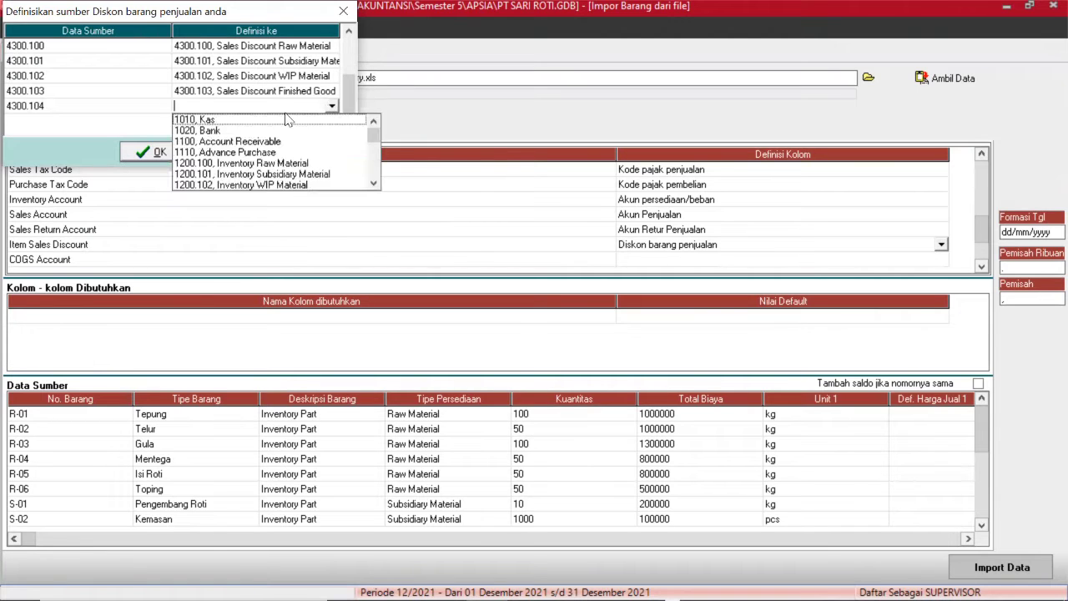
key(Down)
key(Down)
key(Down)
key(Down)
key(Down)
key(Down)
key(Down)
key(Down)
key(Down)
key(Down)
key(Down)
key(Down)
key(Down)
key(Down)
key(Down)
key(Down)
key(Down)
key(Down)
key(Down)
key(Down)
key(Return)
click(160, 149)
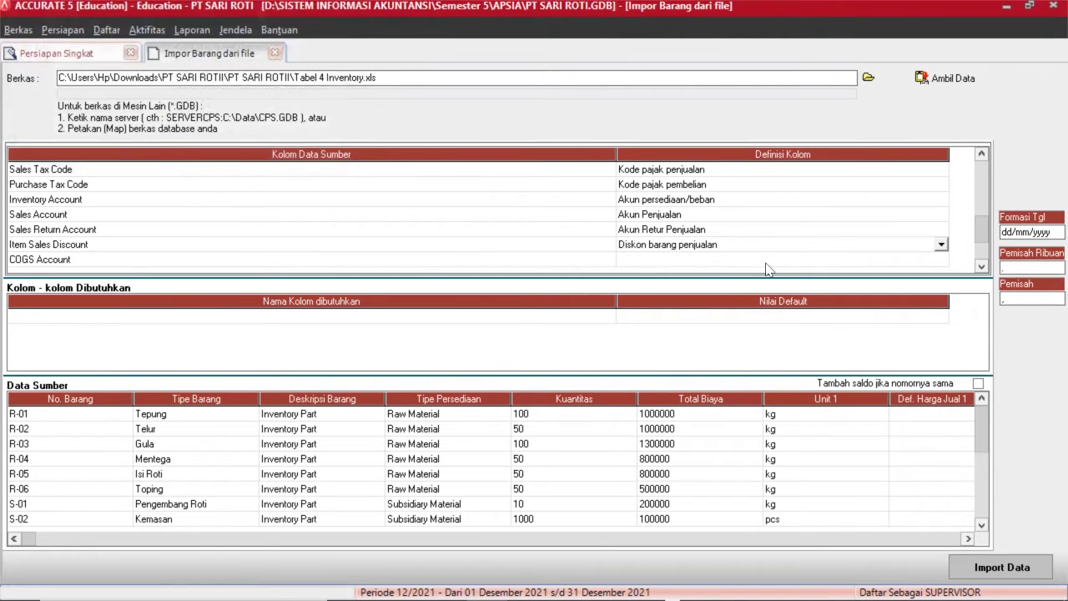
click(772, 264)
Define the COGS Account column as Akun HPP.
click(933, 259)
click(941, 260)
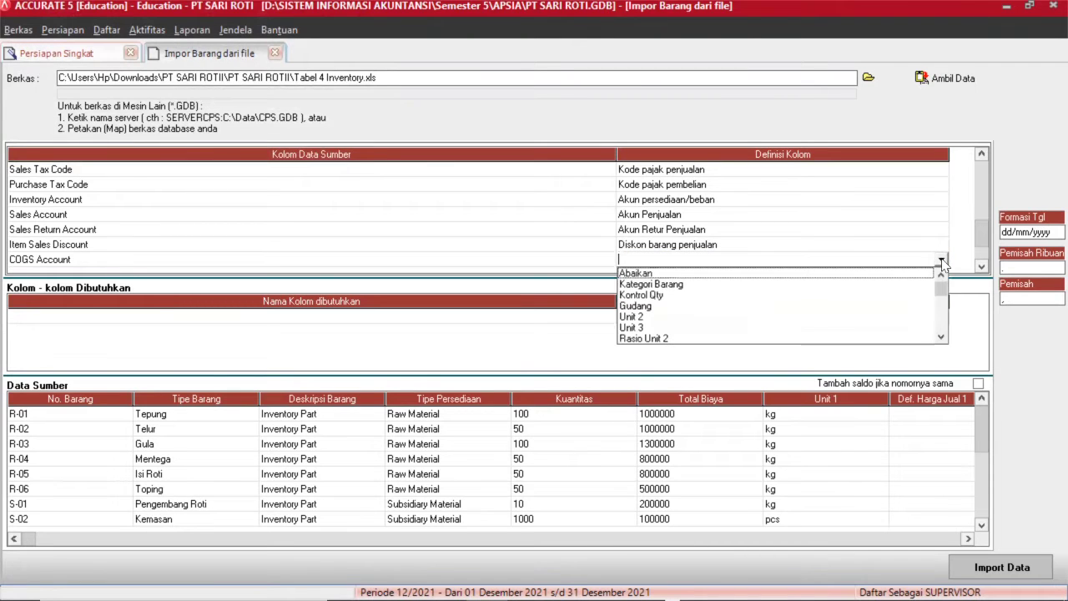
click(940, 337)
click(940, 337)
click(941, 337)
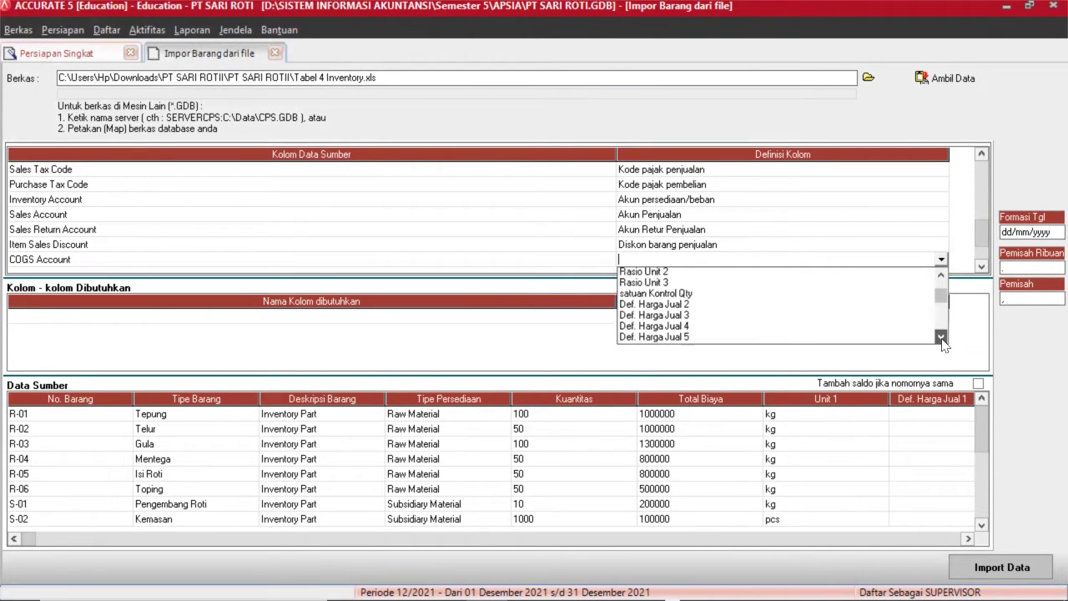
click(940, 337)
click(940, 337)
click(941, 337)
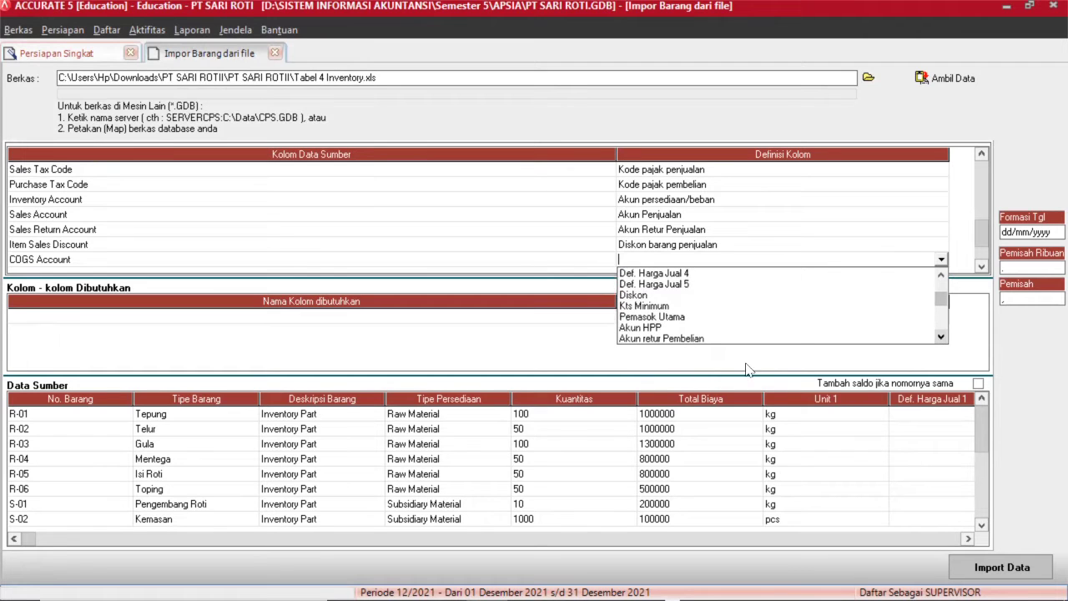
click(674, 336)
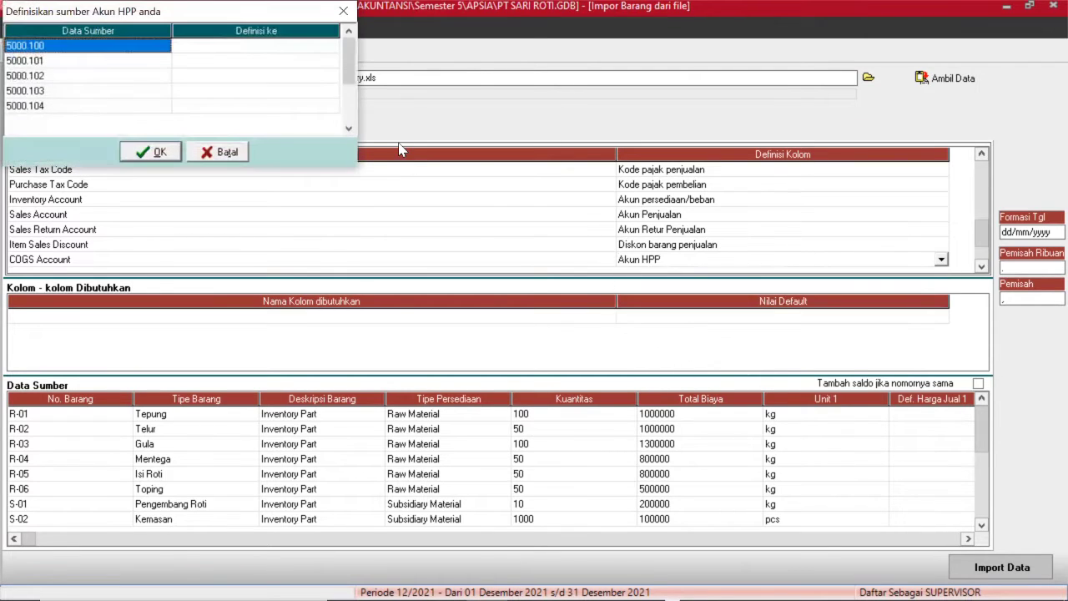
Map 5000.100 and 5000.101 to Cost of Good Sold Raw Material and Subsidiary Material.
click(257, 48)
click(256, 45)
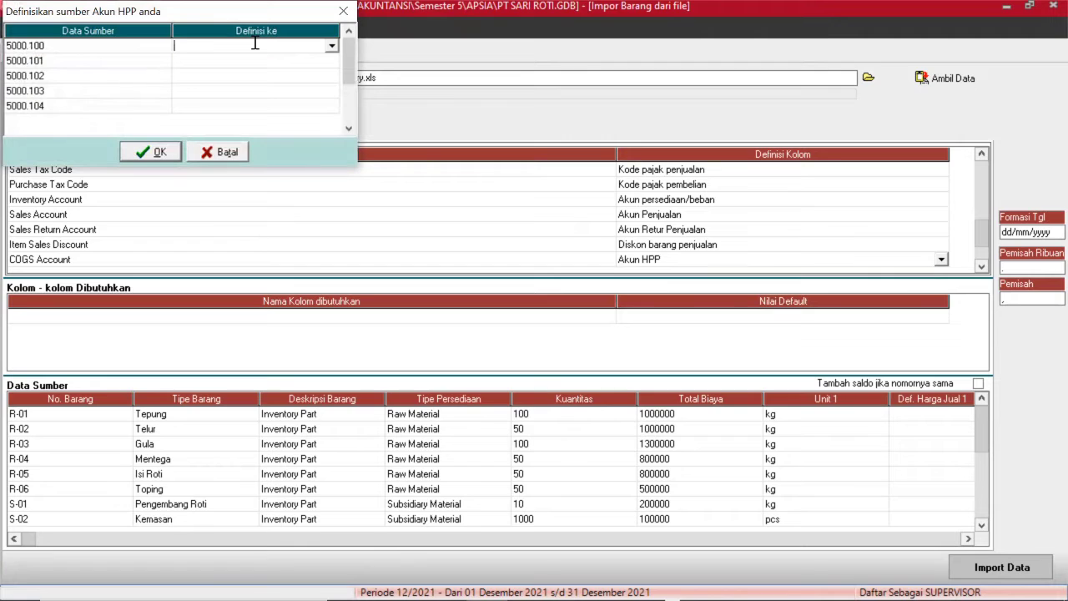
click(332, 46)
scroll(276, 92, down, 10)
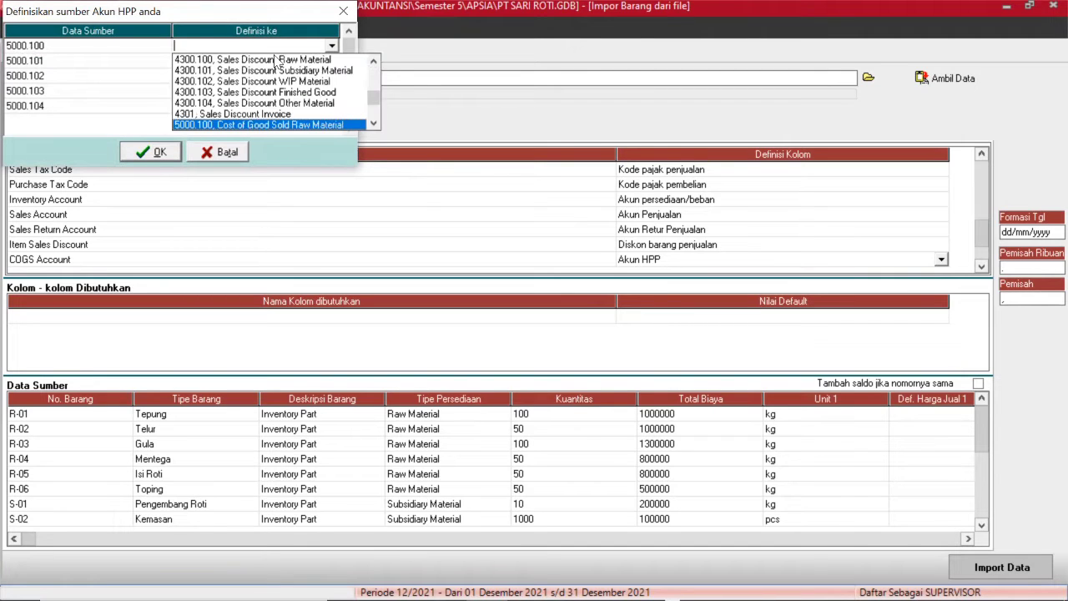
click(275, 124)
click(306, 63)
click(332, 62)
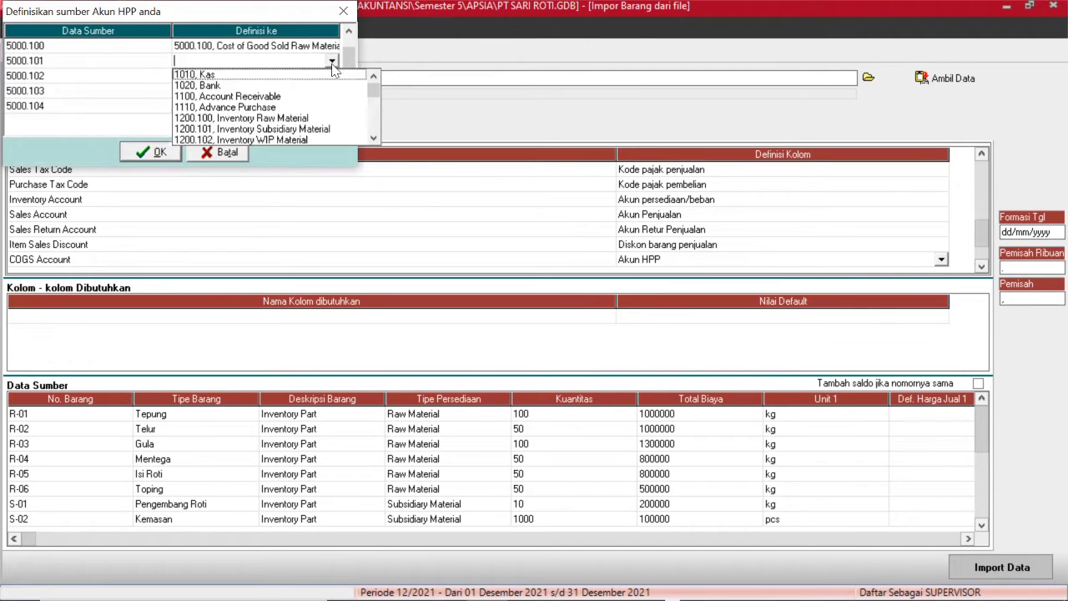
scroll(332, 65, down, 10)
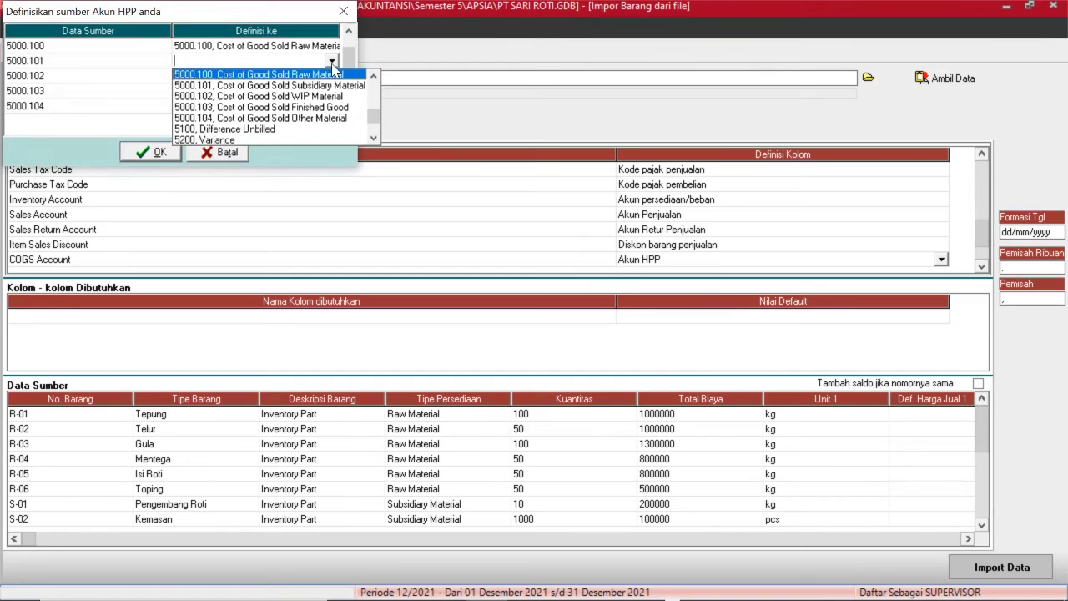
click(326, 85)
Map 5000.102–5000.104 to Cost of Good Sold WIP, Finished Good and Other Material, then confirm.
click(332, 76)
click(332, 76)
scroll(276, 150, down, 10)
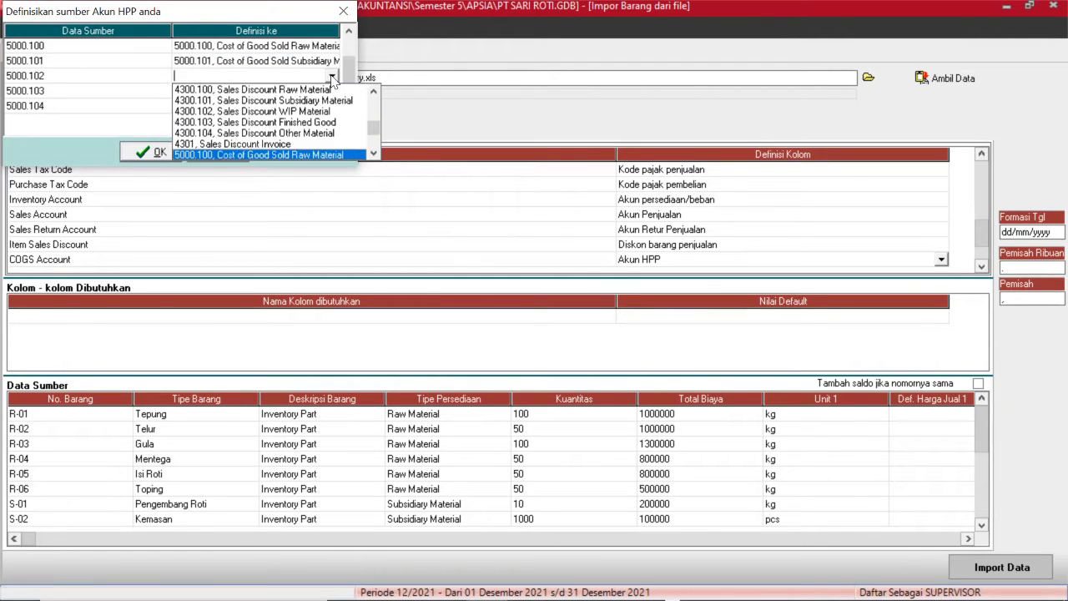
click(275, 154)
click(331, 91)
click(331, 91)
scroll(326, 150, down, 10)
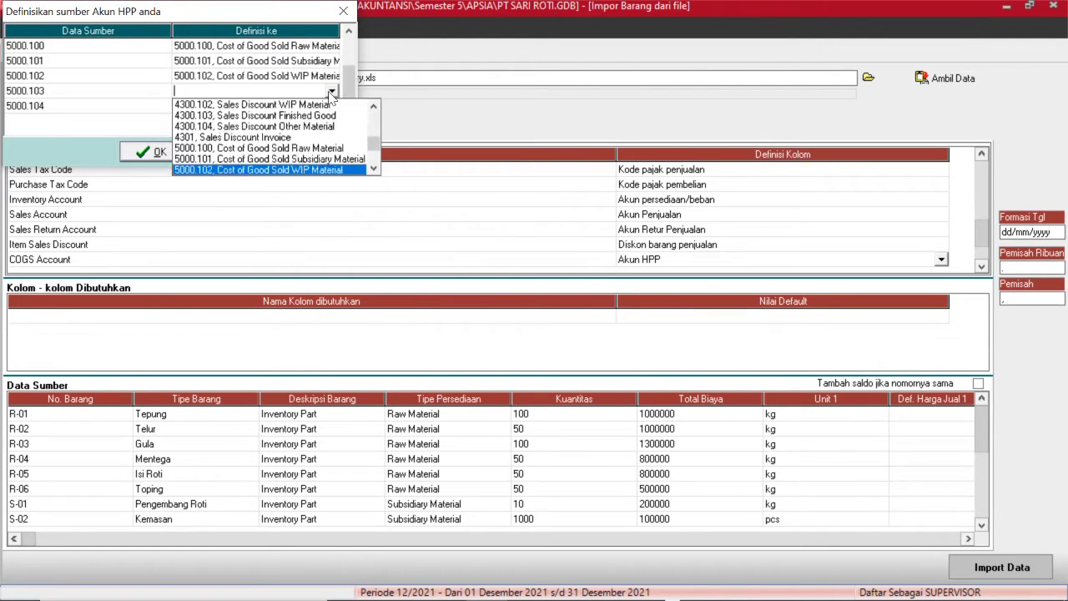
click(325, 159)
click(312, 107)
click(332, 107)
scroll(275, 158, down, 10)
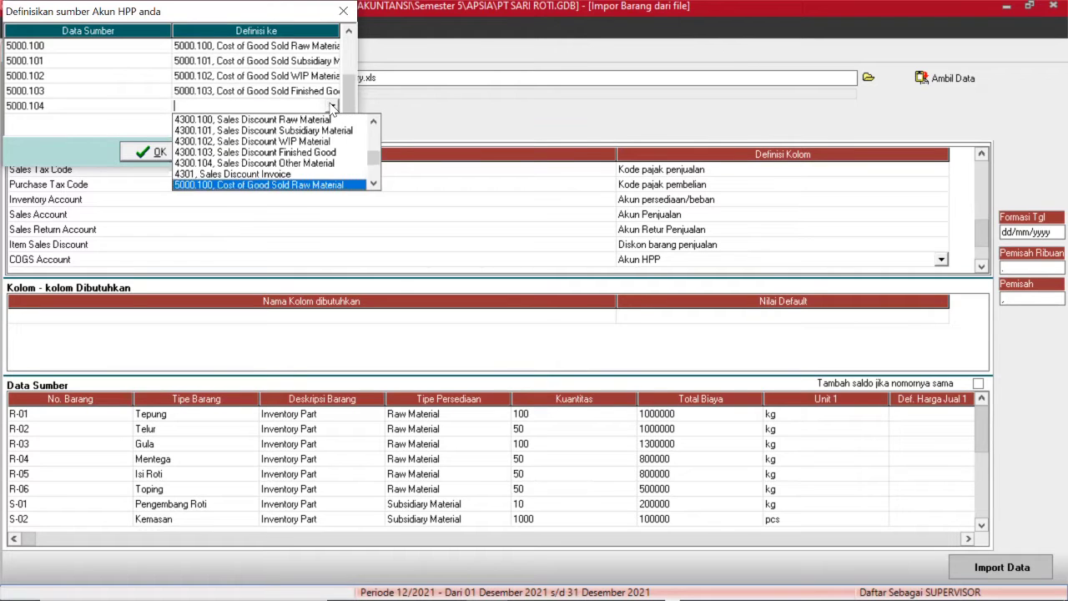
click(275, 179)
click(159, 151)
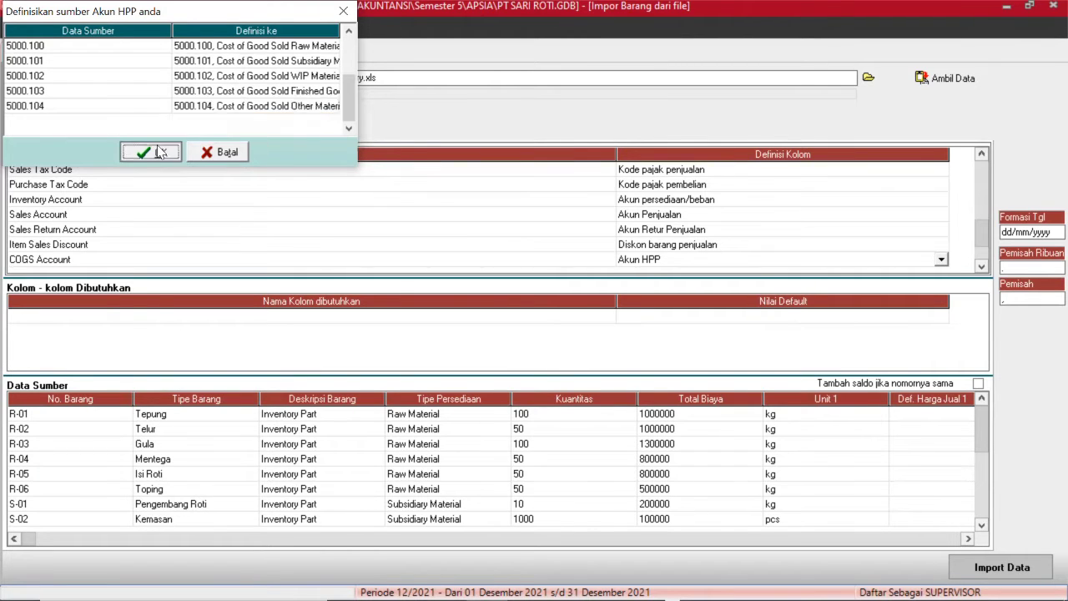
Select the Purchase Return Account definition for editing.
click(981, 266)
click(981, 266)
click(981, 266)
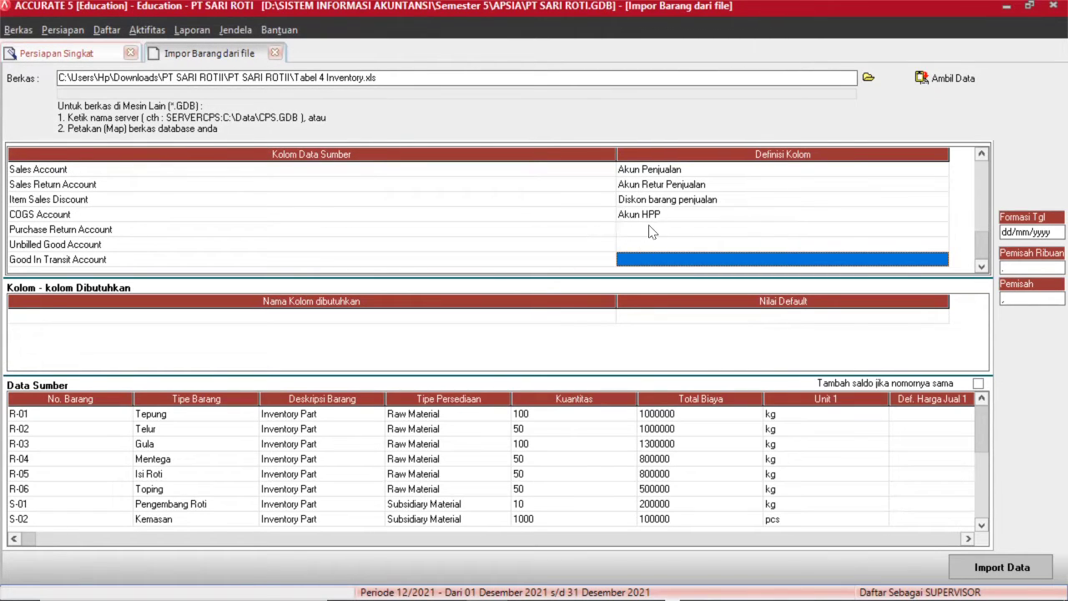
click(652, 229)
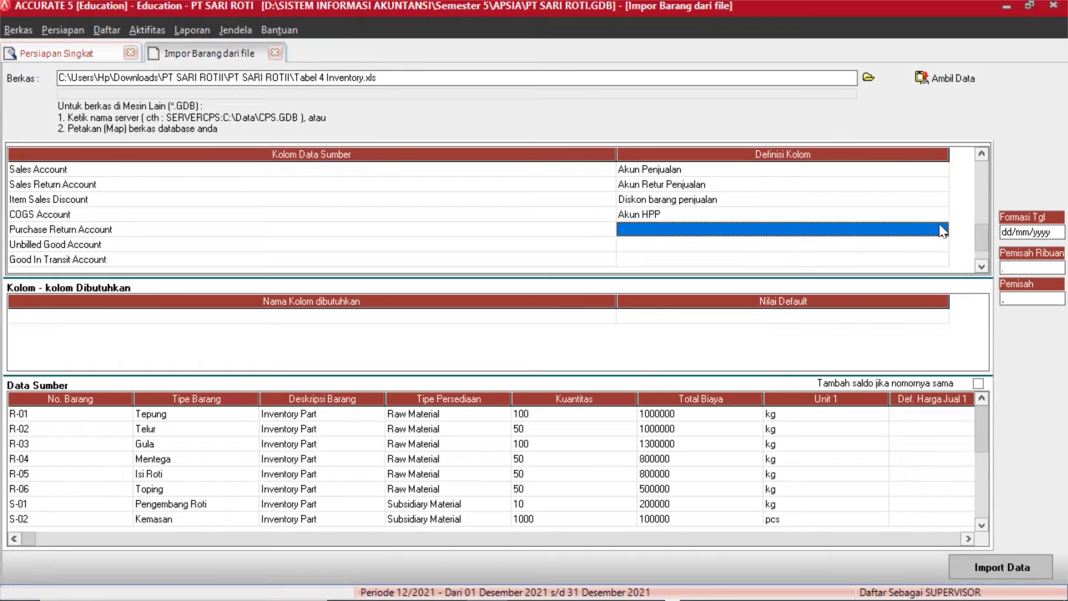
click(941, 231)
Define the Purchase Return Account column as Akun retur Pembelian.
click(942, 231)
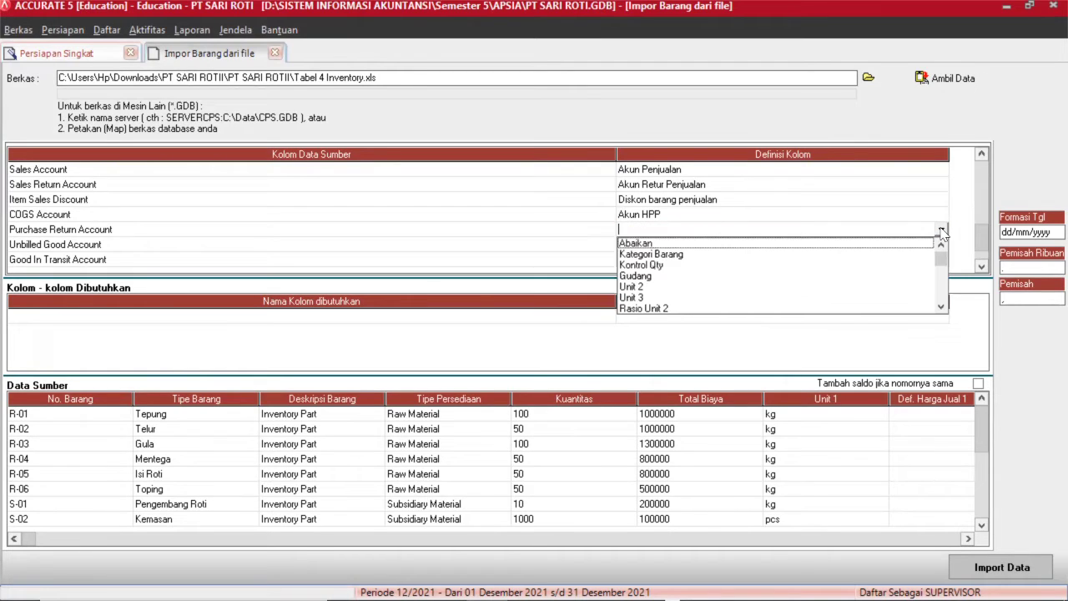
click(941, 307)
click(942, 307)
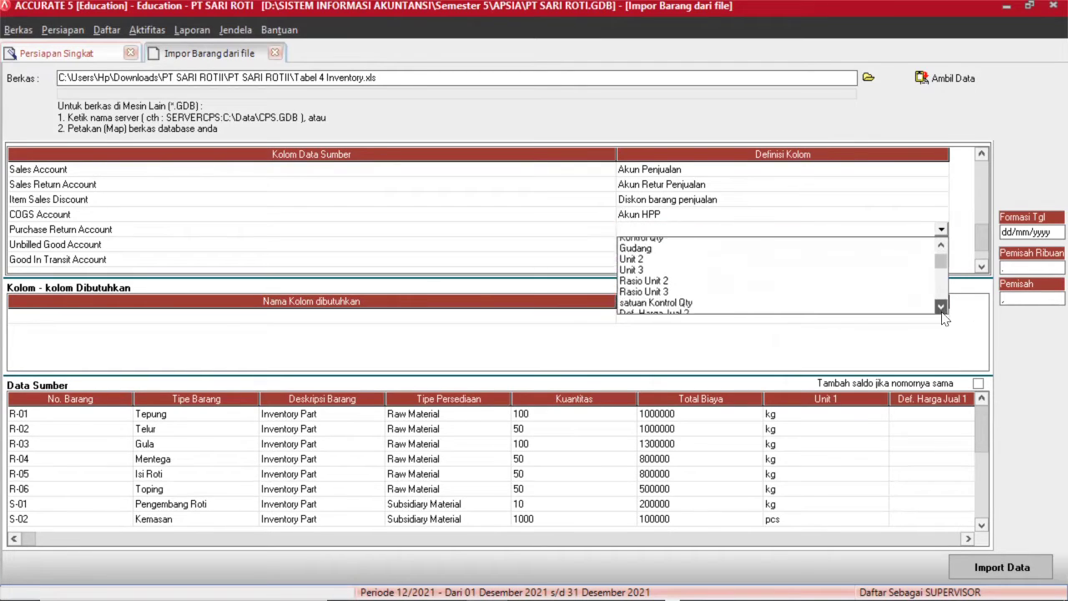
click(941, 307)
click(941, 307)
click(941, 307)
click(941, 308)
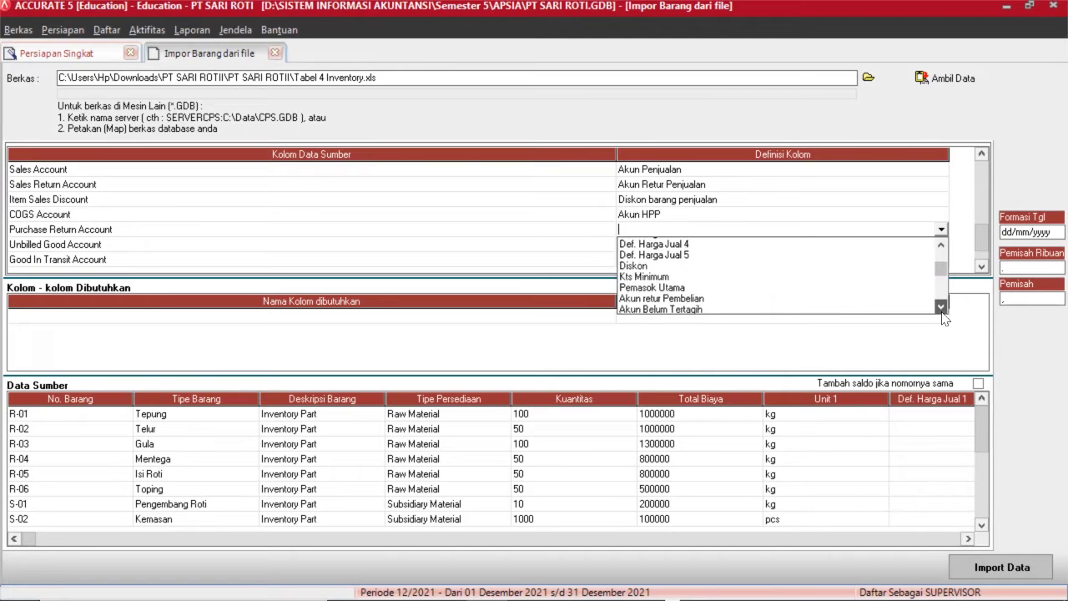
click(941, 307)
click(941, 307)
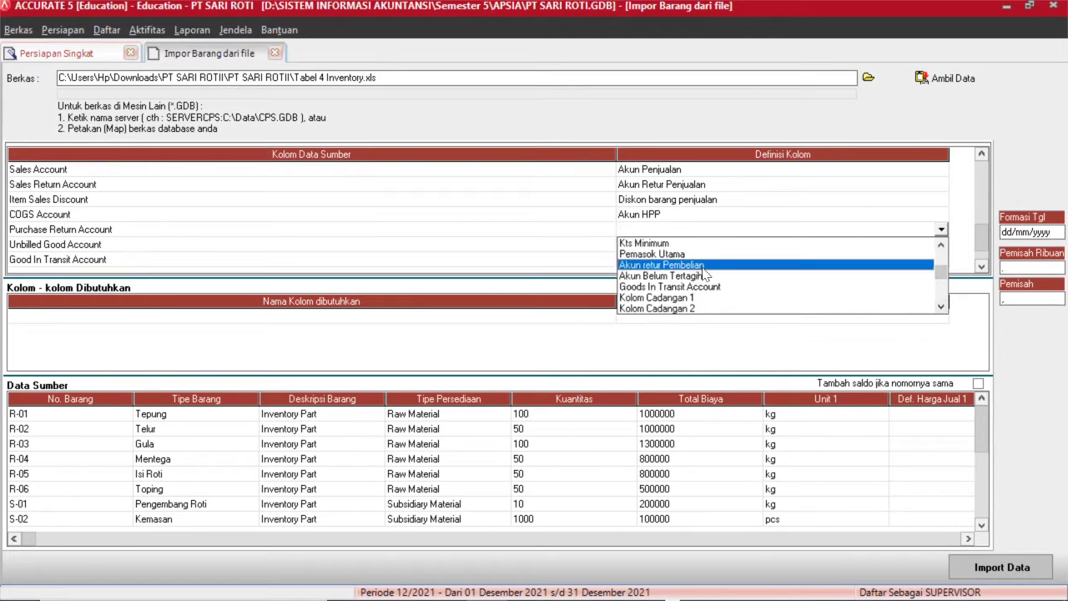
click(703, 266)
Map 1200.100 to Inventory Raw Material and 1200.101 to Inventory Subsidiary Material.
click(278, 48)
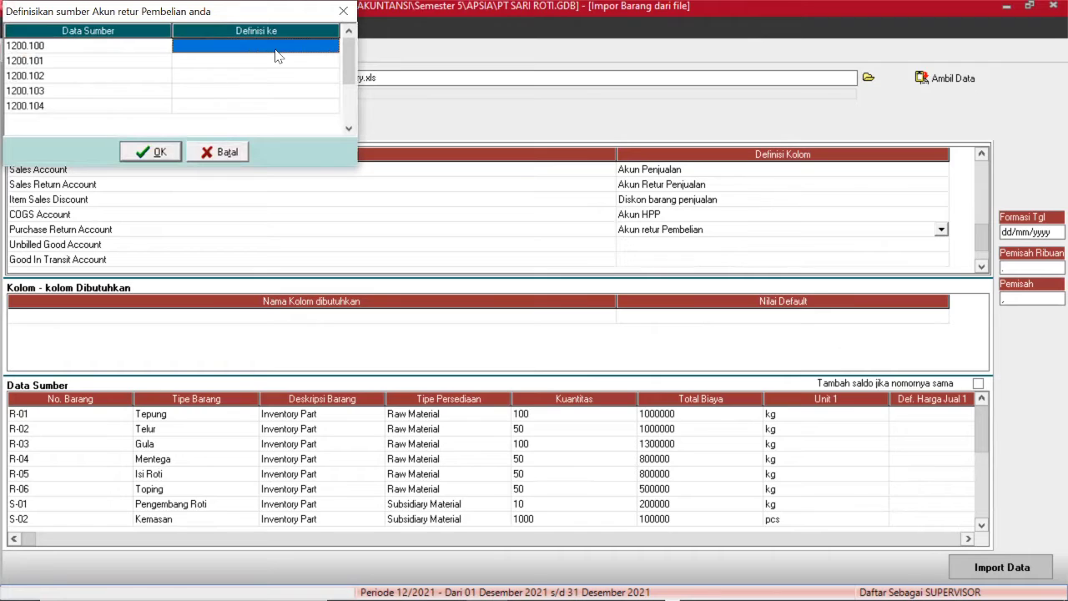
click(278, 47)
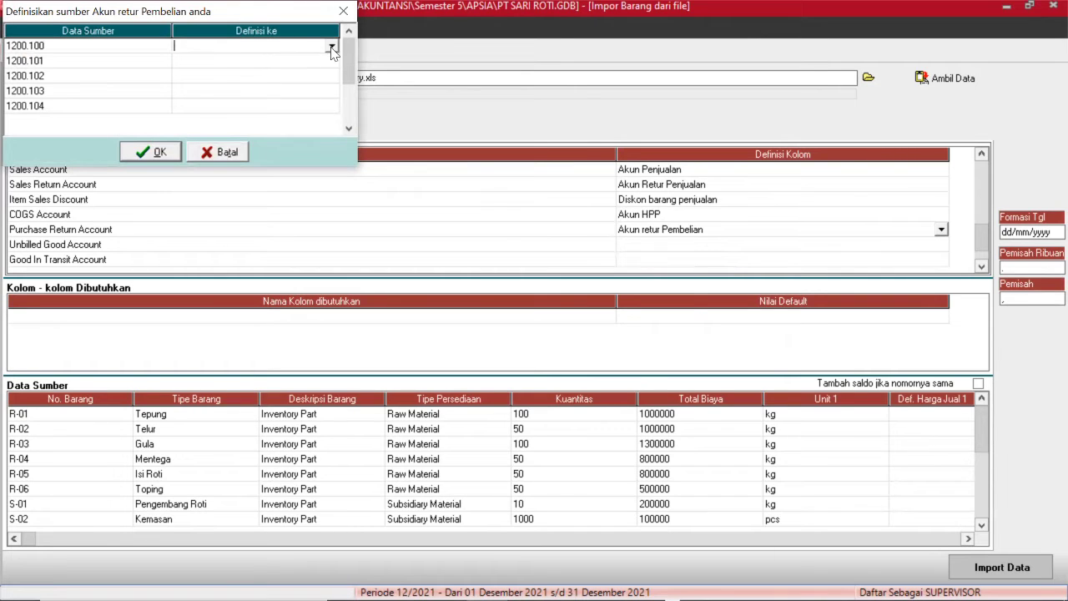
click(334, 49)
key(Return)
click(330, 70)
click(331, 64)
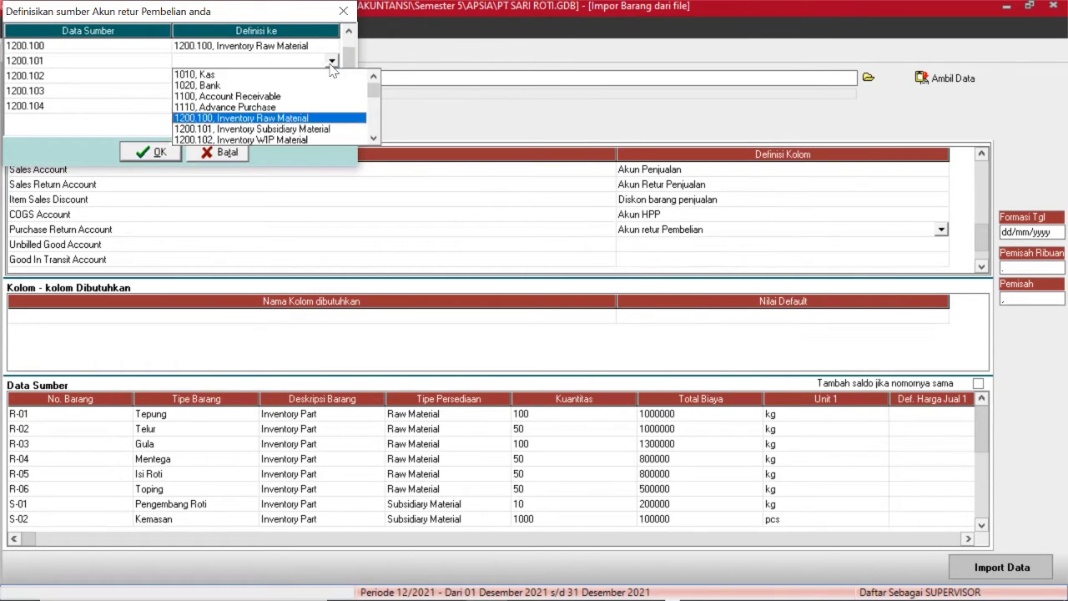
key(Down)
key(Return)
Map 1200.102–1200.104 to Inventory WIP, Finished Good and Other Material, then confirm.
click(332, 76)
key(Down)
key(Down)
key(Return)
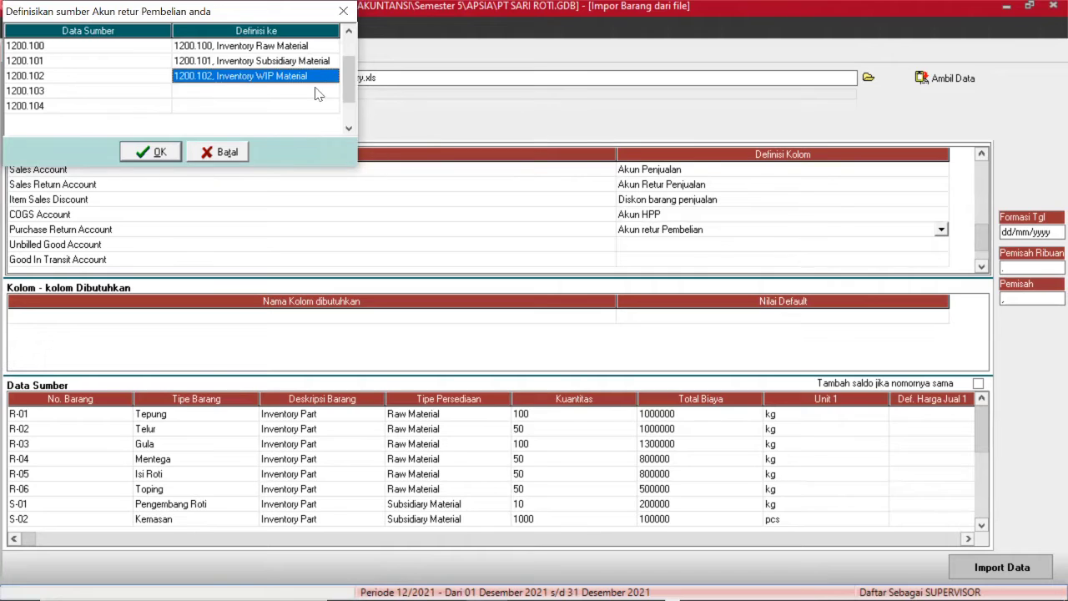
click(331, 91)
key(Down)
key(Down)
key(Down)
key(Down)
key(Down)
key(Down)
key(Down)
key(Return)
click(330, 106)
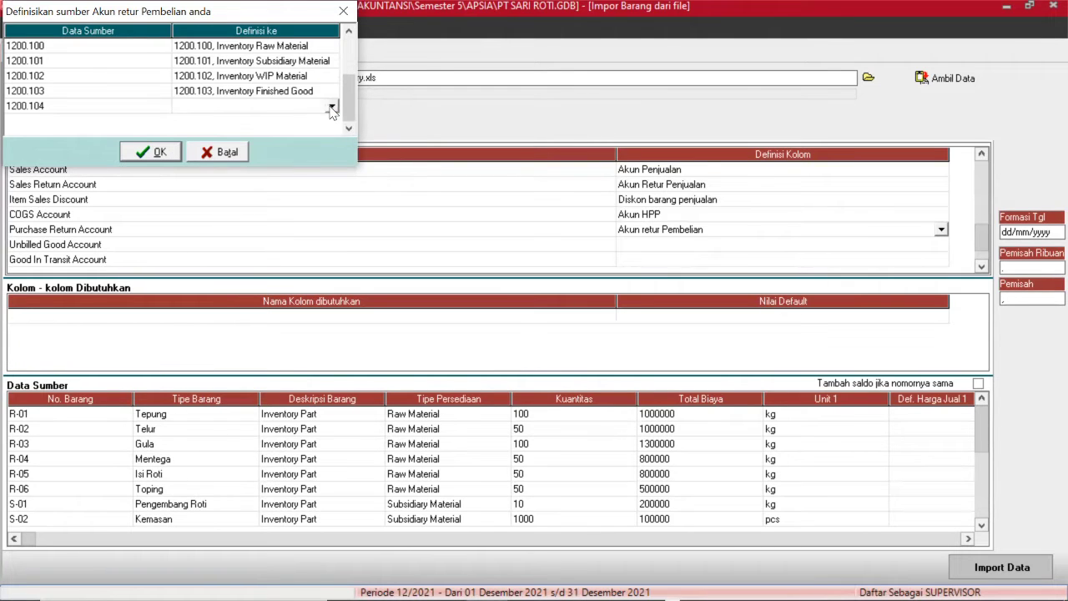
key(Down)
key(Down)
key(Down)
key(Down)
key(Down)
key(Down)
key(Return)
click(160, 152)
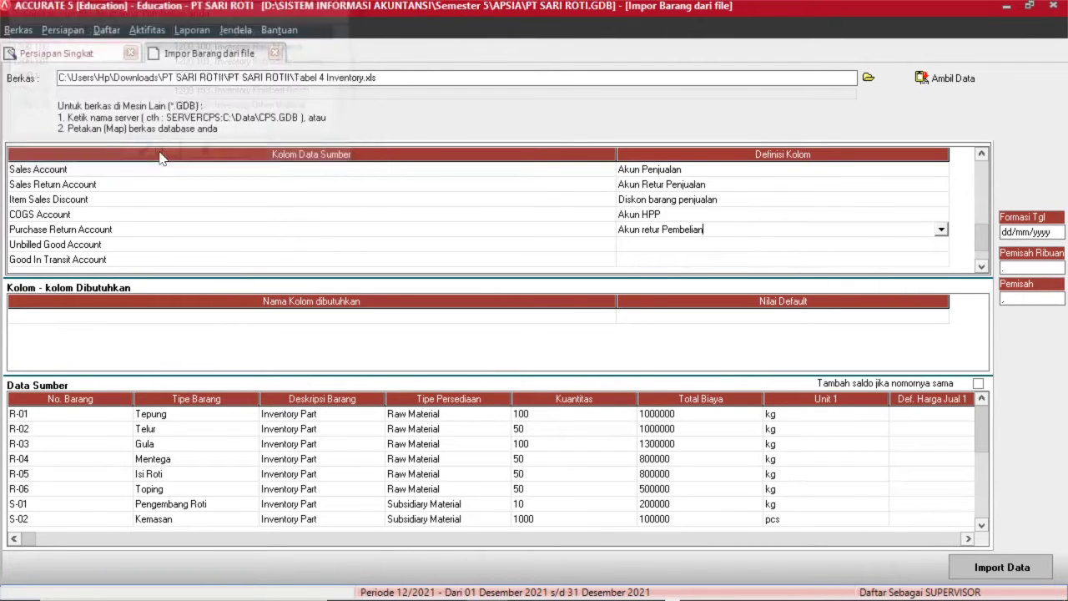
click(647, 246)
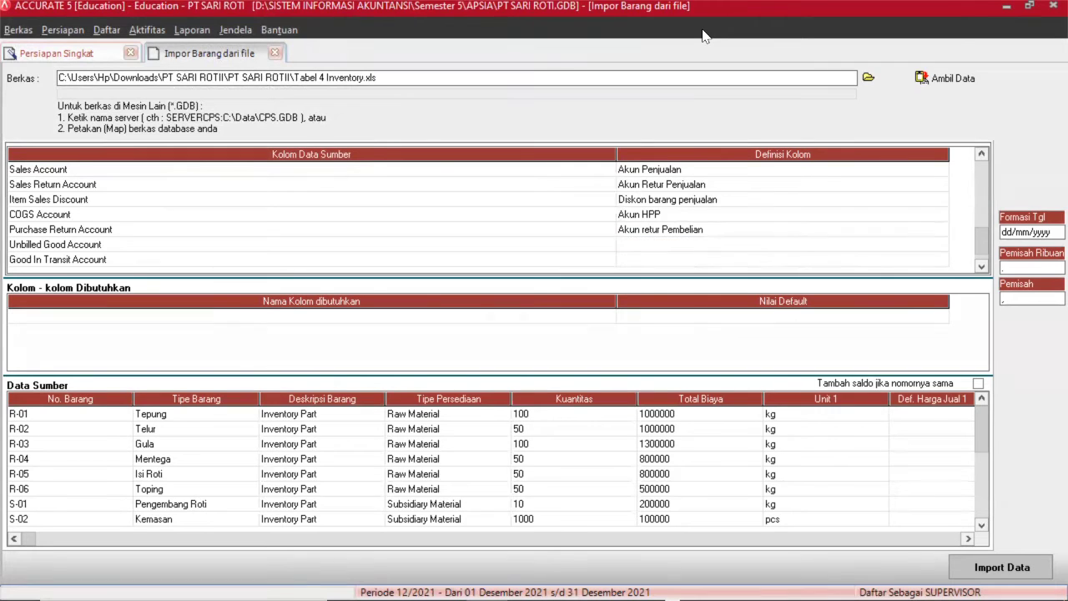
Set the Unbilled Good Account column definition to Akun Belum Tertagih.
click(634, 242)
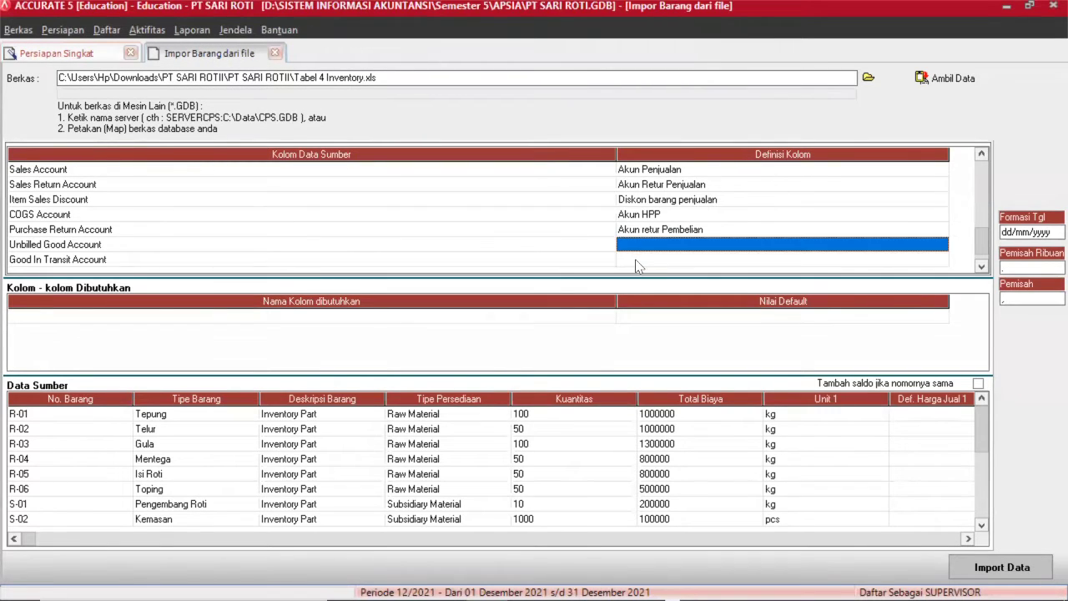
click(930, 245)
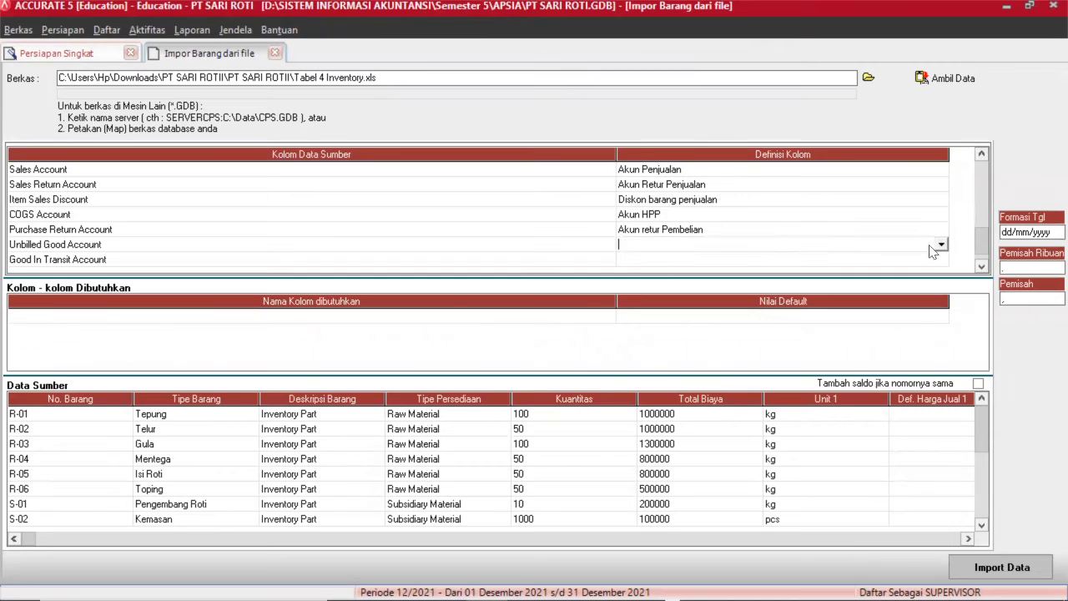
click(940, 245)
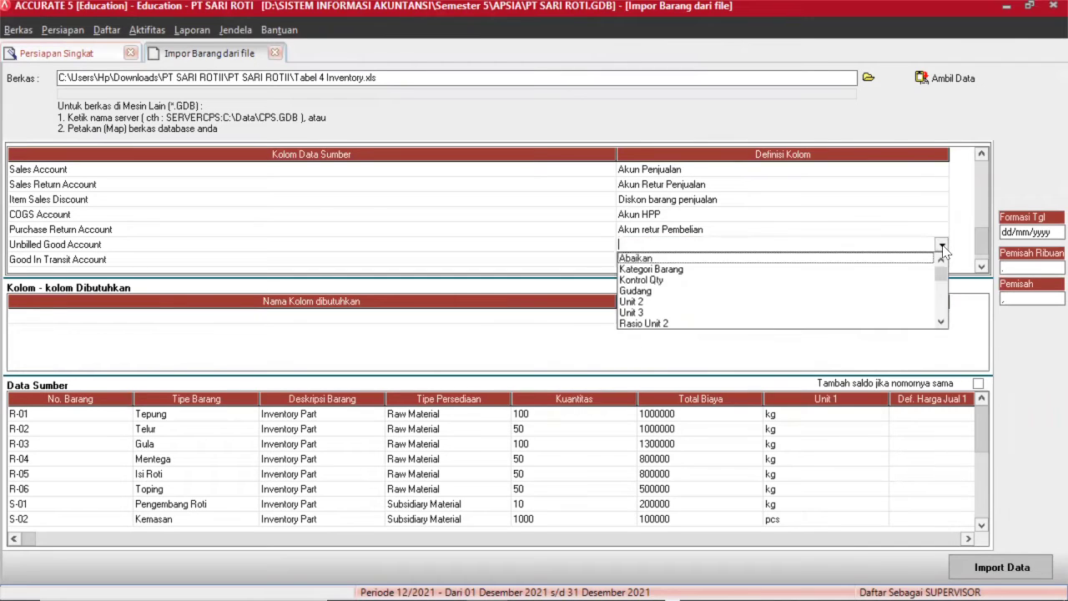
click(940, 322)
click(940, 322)
click(940, 322)
click(941, 322)
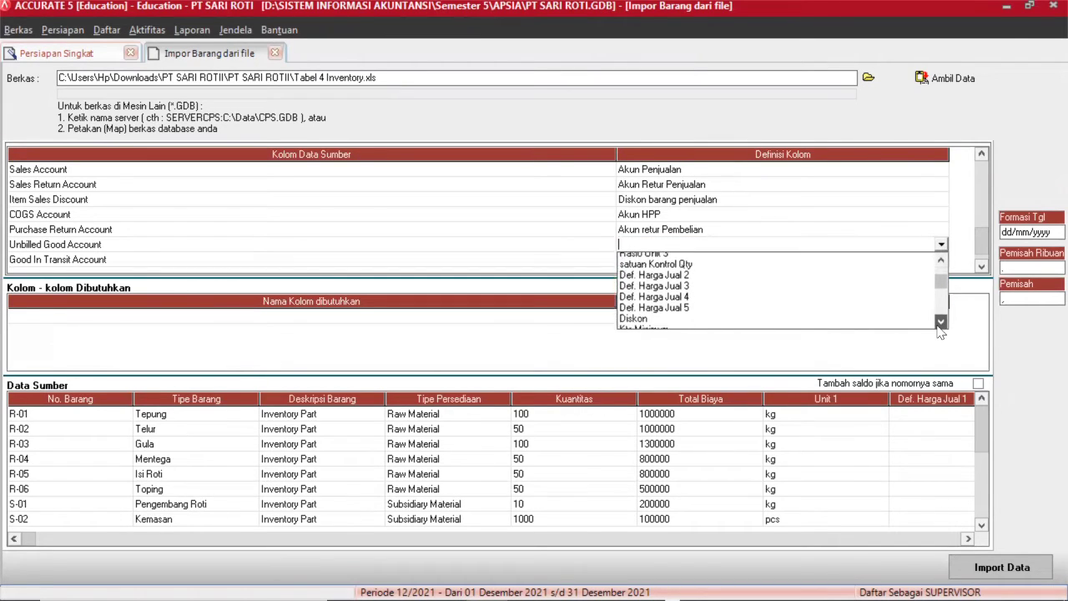
click(940, 322)
click(940, 322)
click(940, 322)
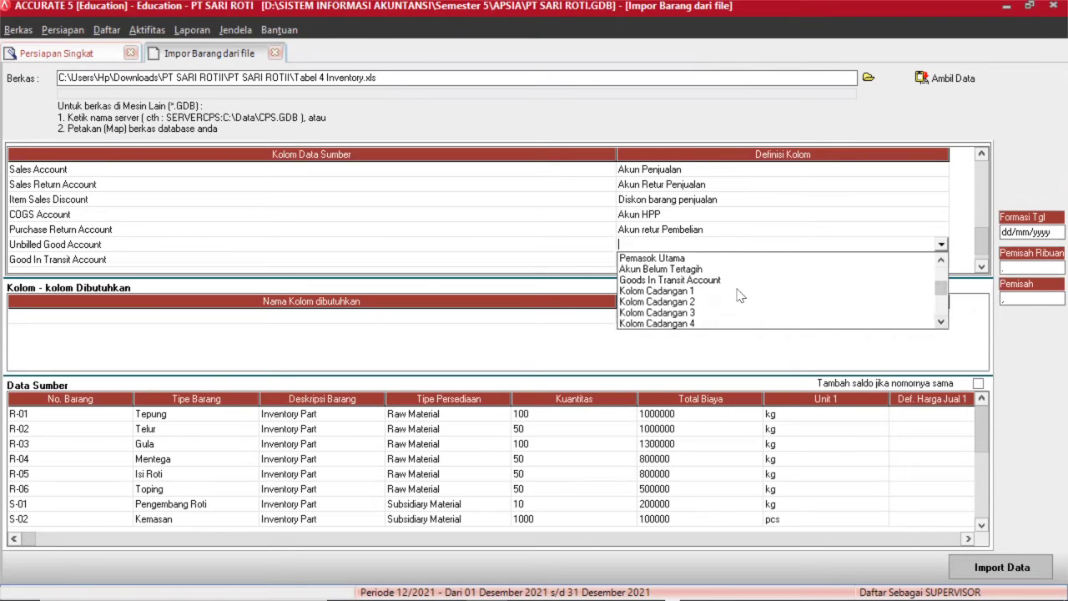
click(701, 270)
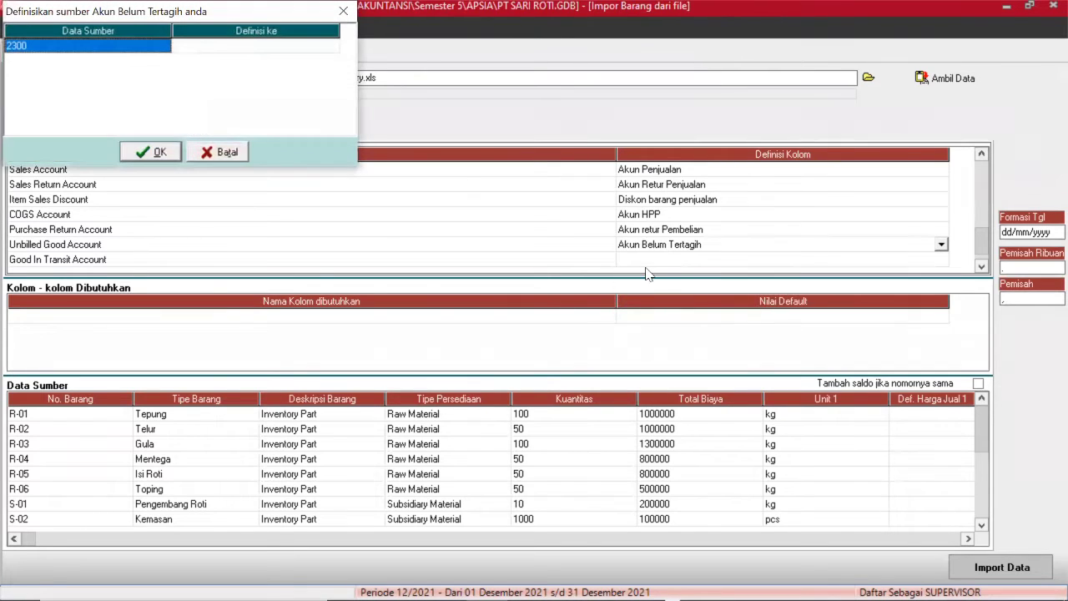
Link source value 2300 to the '2300, Unbilled Goods' account and confirm.
click(315, 47)
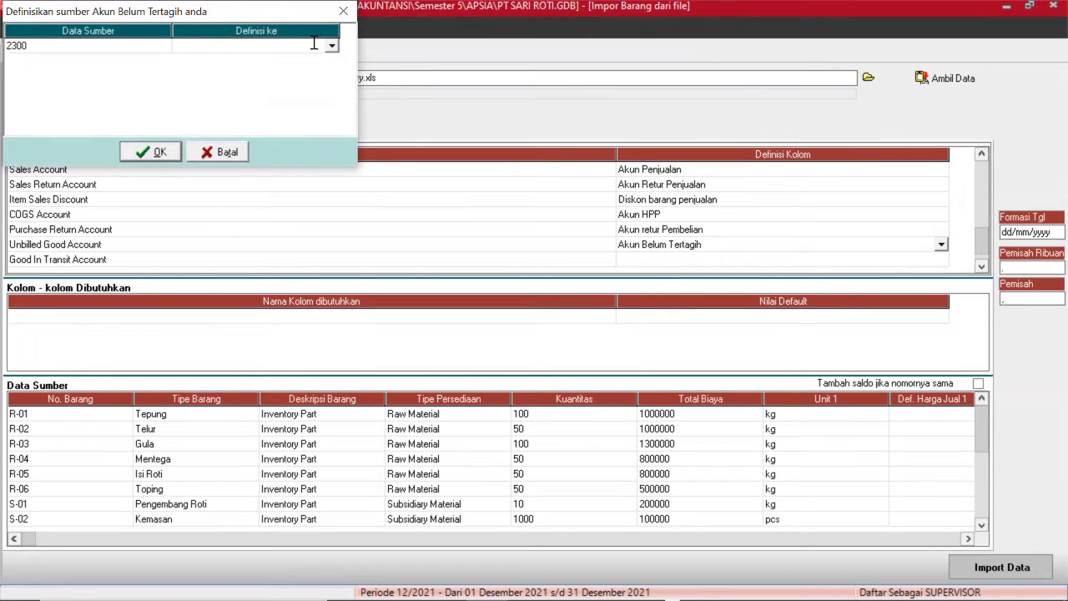
click(332, 46)
scroll(275, 117, down, 5)
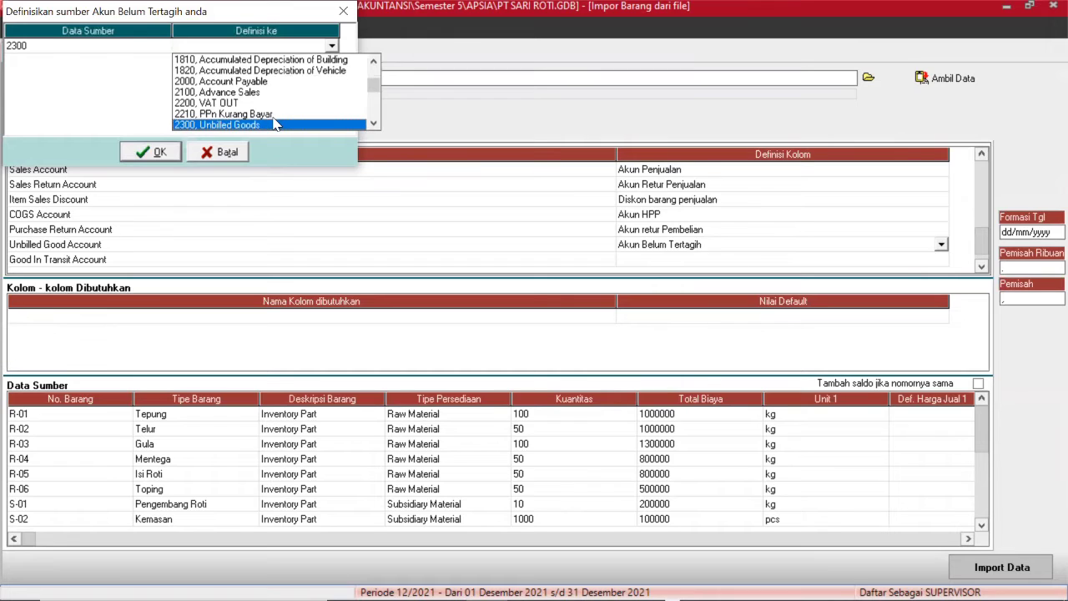
click(275, 118)
click(333, 47)
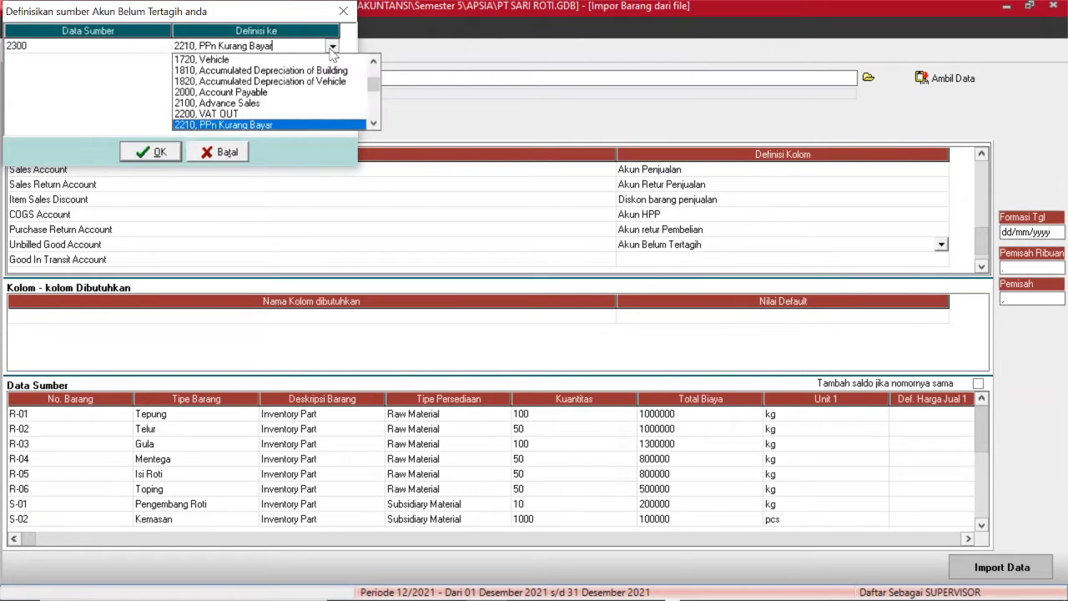
click(373, 123)
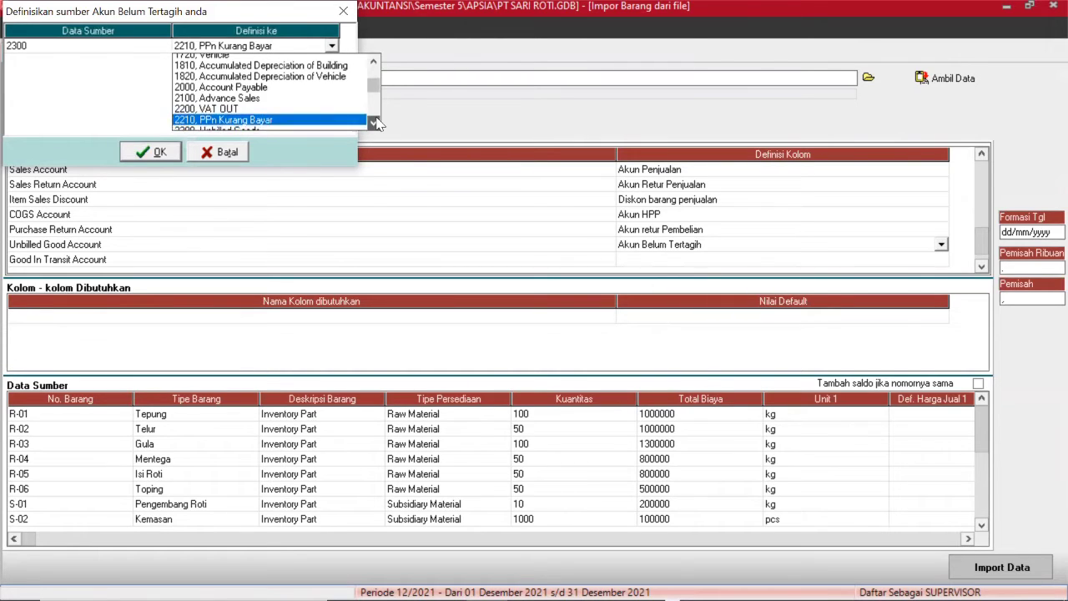
click(311, 125)
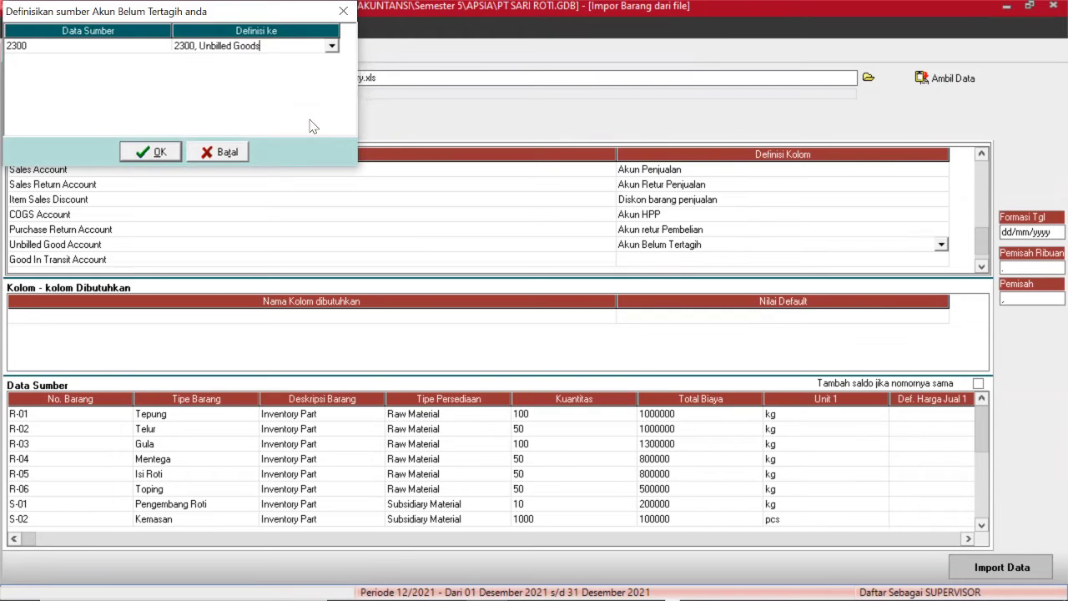
click(157, 151)
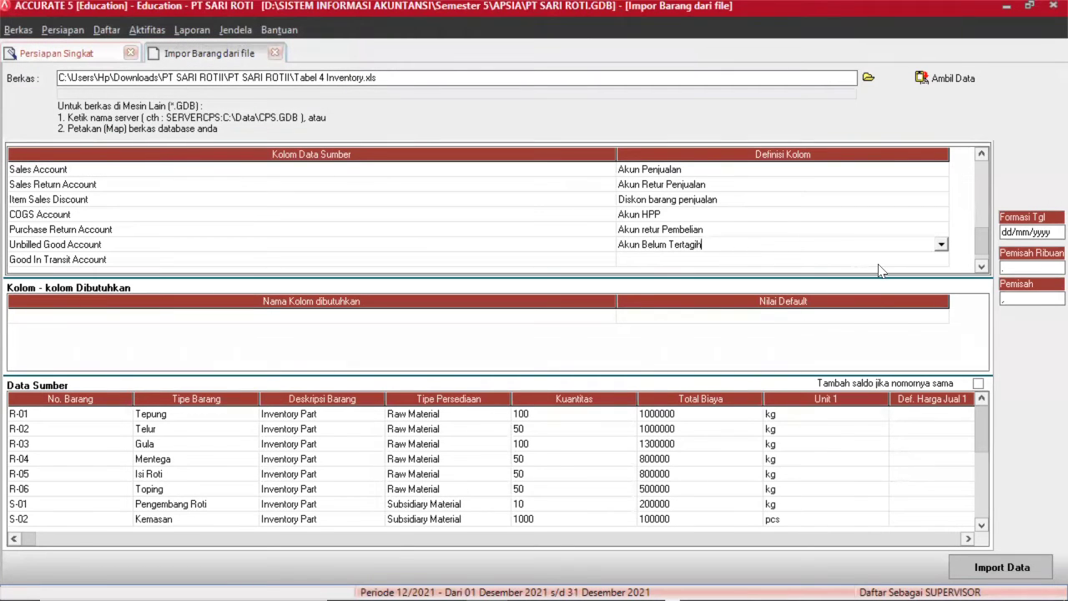
click(877, 263)
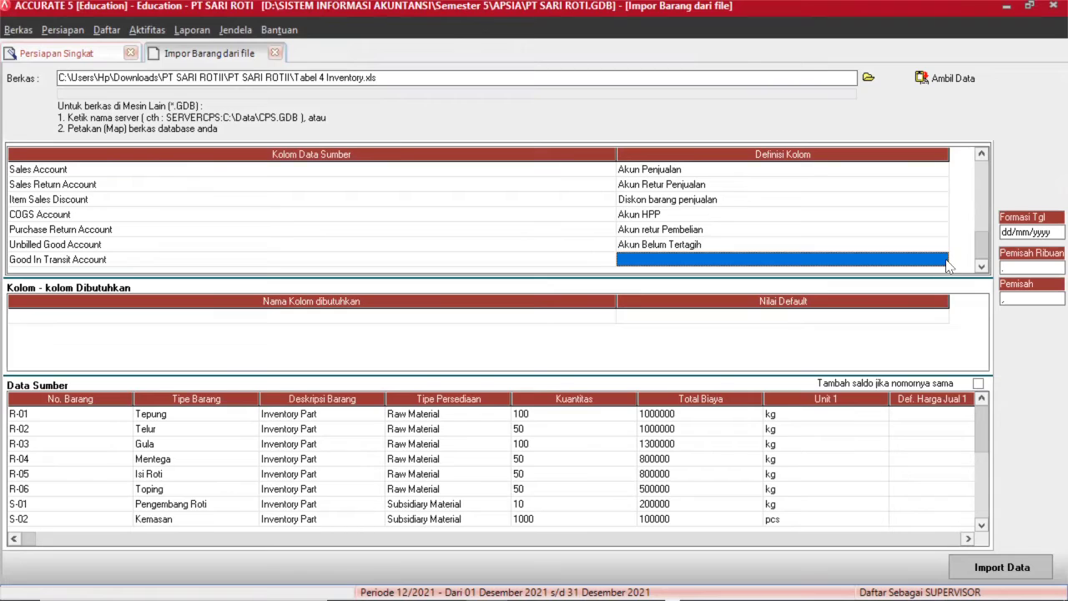
Set the Good In Transit Account column definition to Goods In Transit Account.
click(946, 262)
click(941, 259)
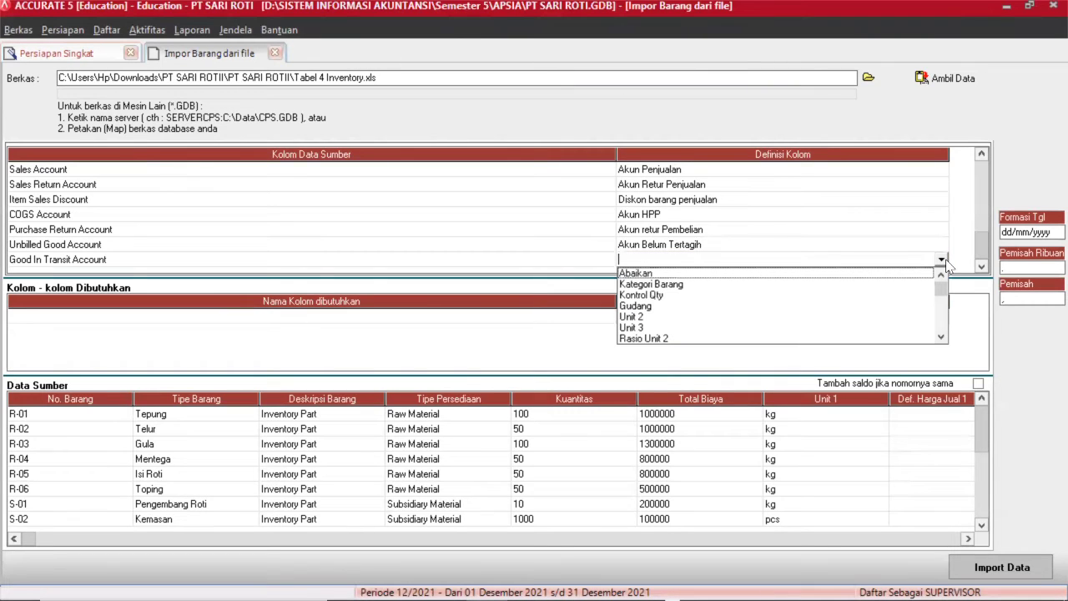
click(940, 337)
click(940, 337)
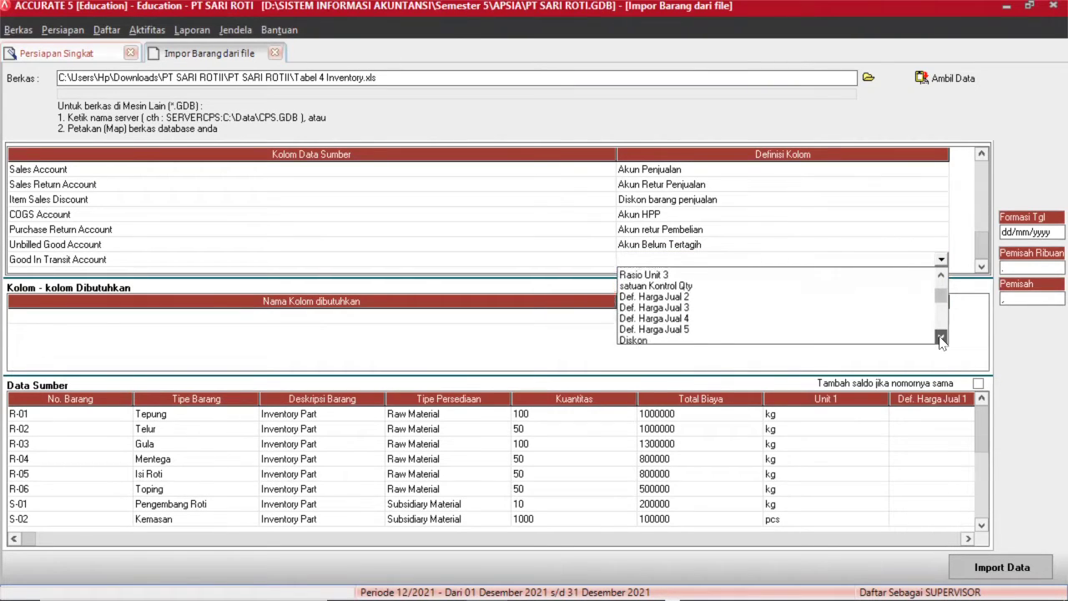
click(941, 337)
click(940, 338)
click(941, 337)
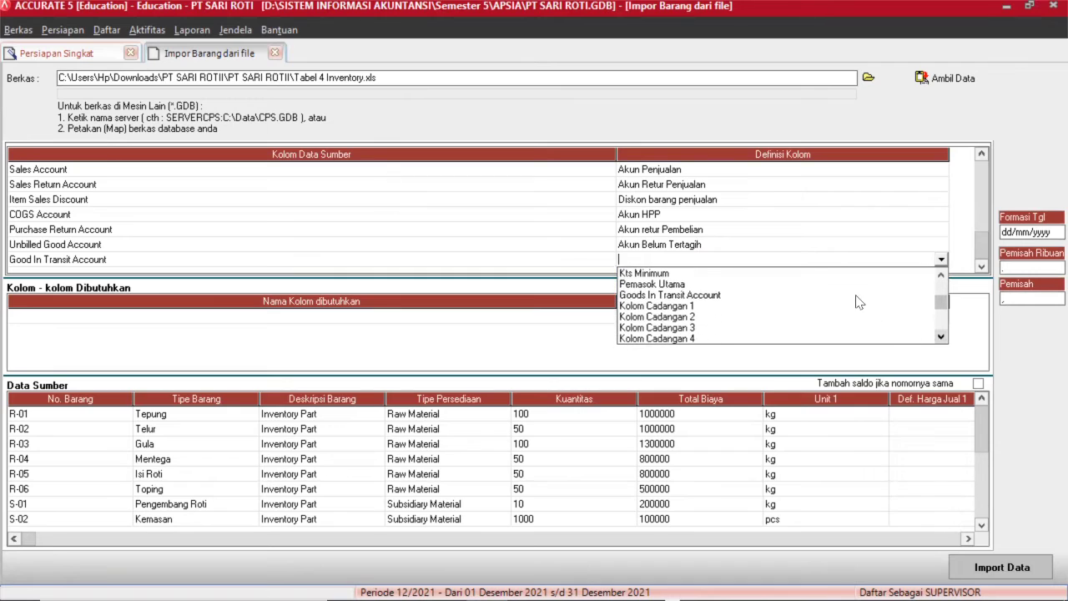
click(703, 296)
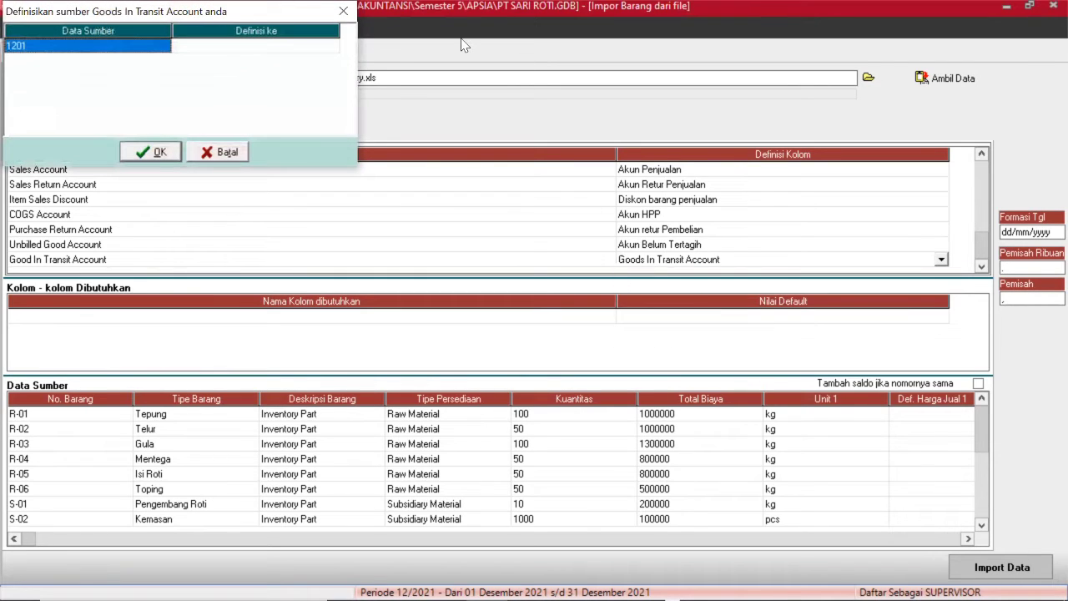
Link source value 1201 to the '1201, Goods In Transit' account and confirm.
click(316, 47)
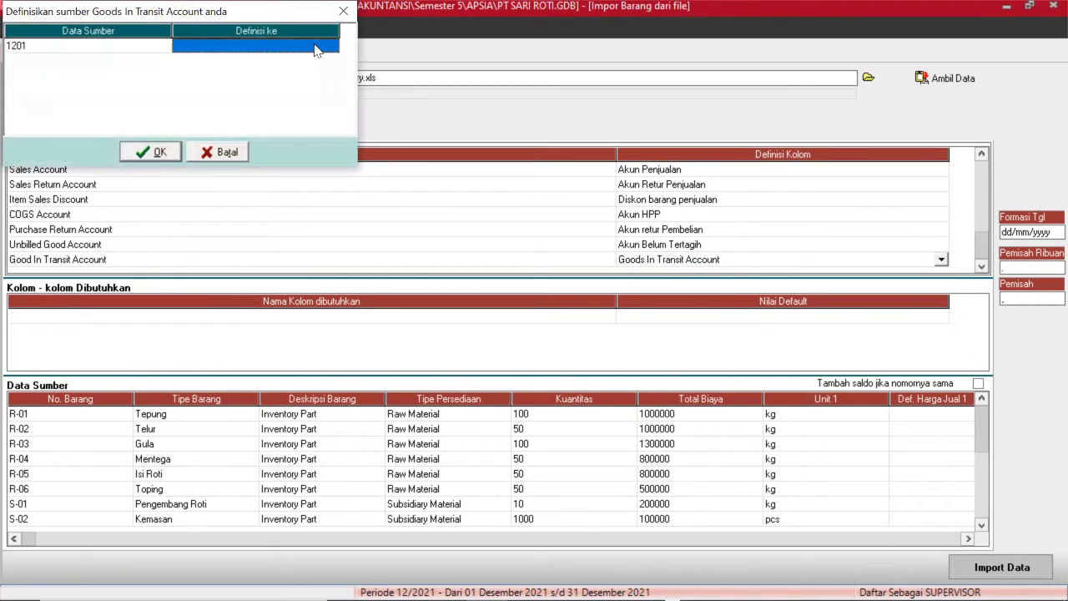
click(316, 47)
click(331, 47)
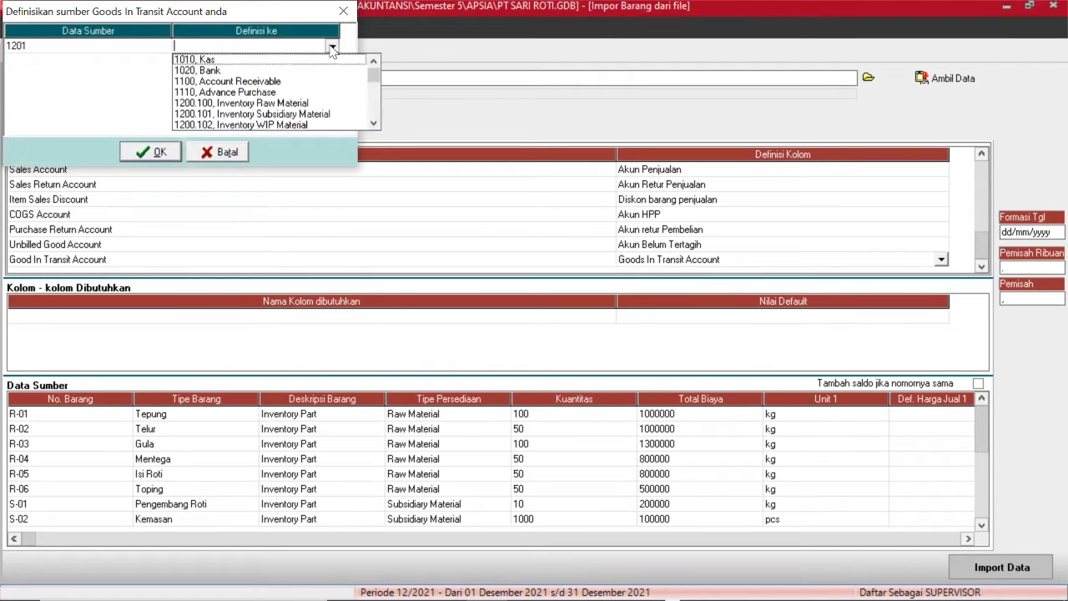
key(Down)
key(Down)
key(Down)
key(Down)
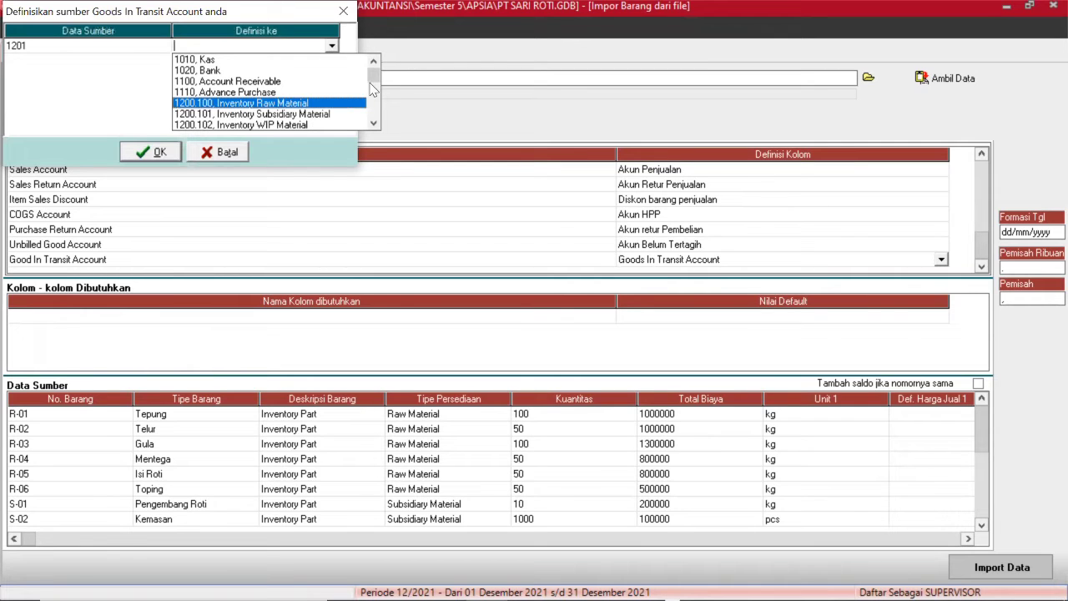
click(375, 124)
click(375, 123)
click(375, 124)
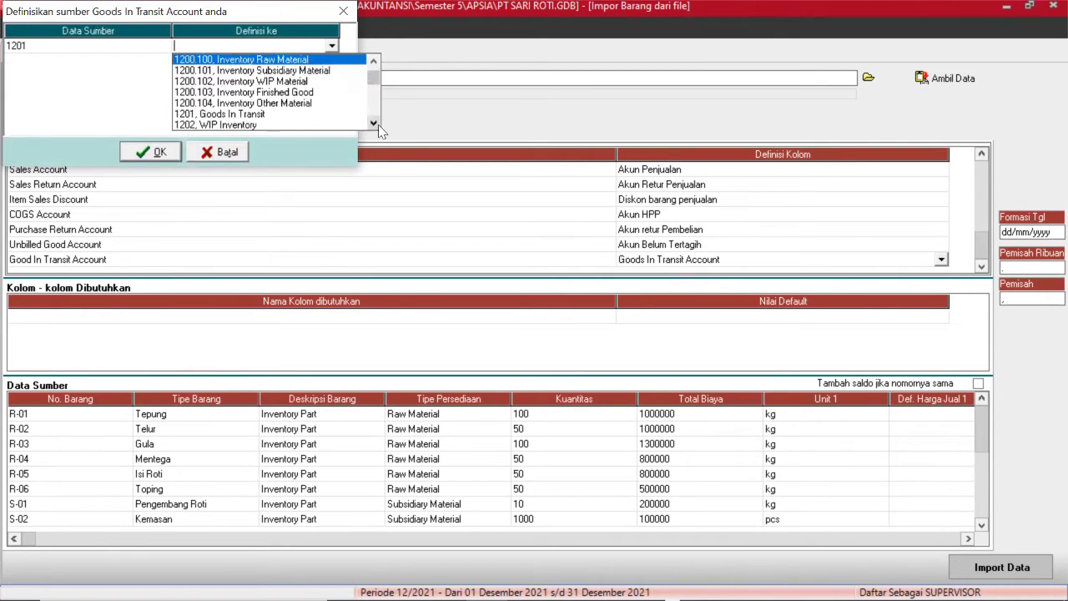
click(197, 114)
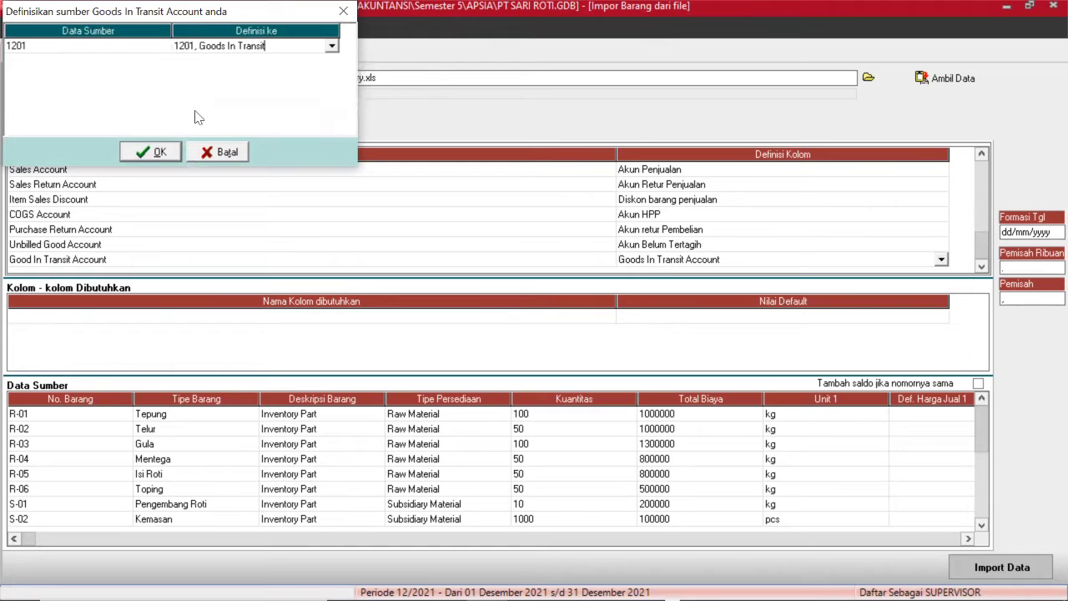
click(142, 151)
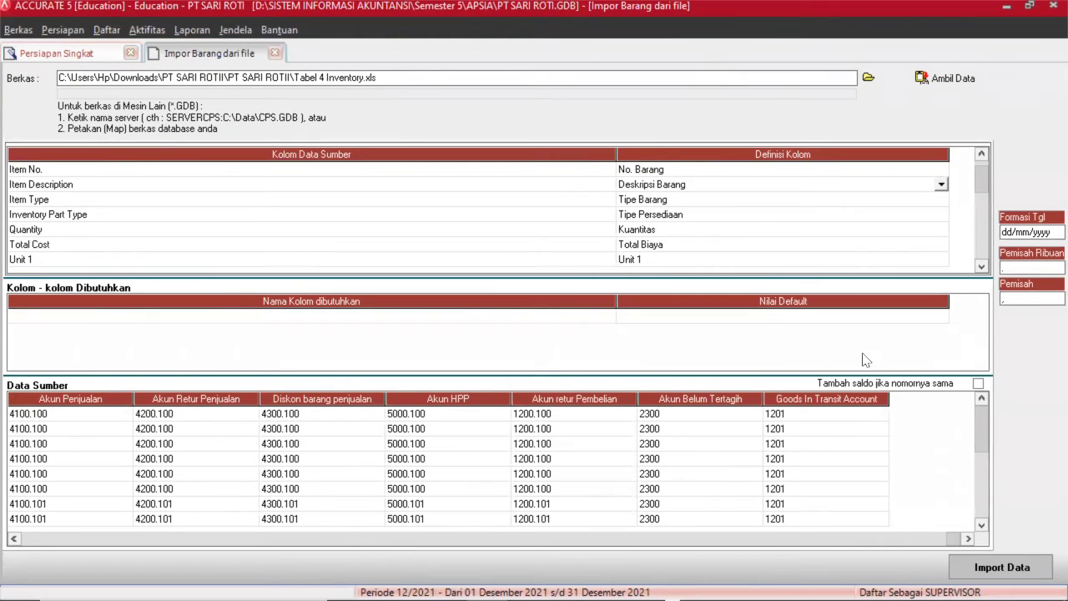
Import the 12 items (12 imported, 0 failed) and dismiss the result message.
click(1008, 570)
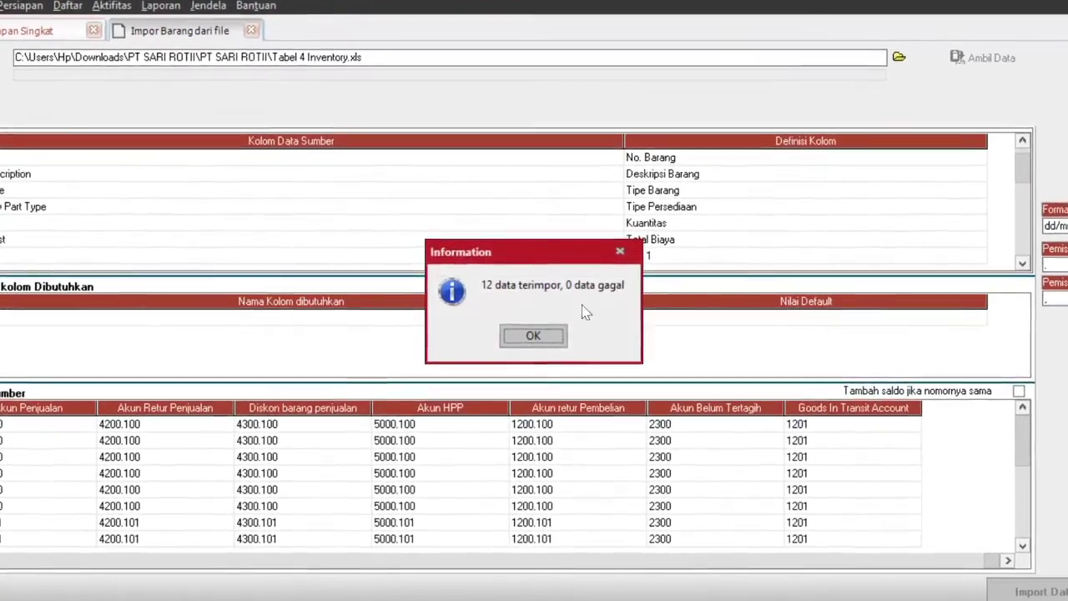
click(516, 337)
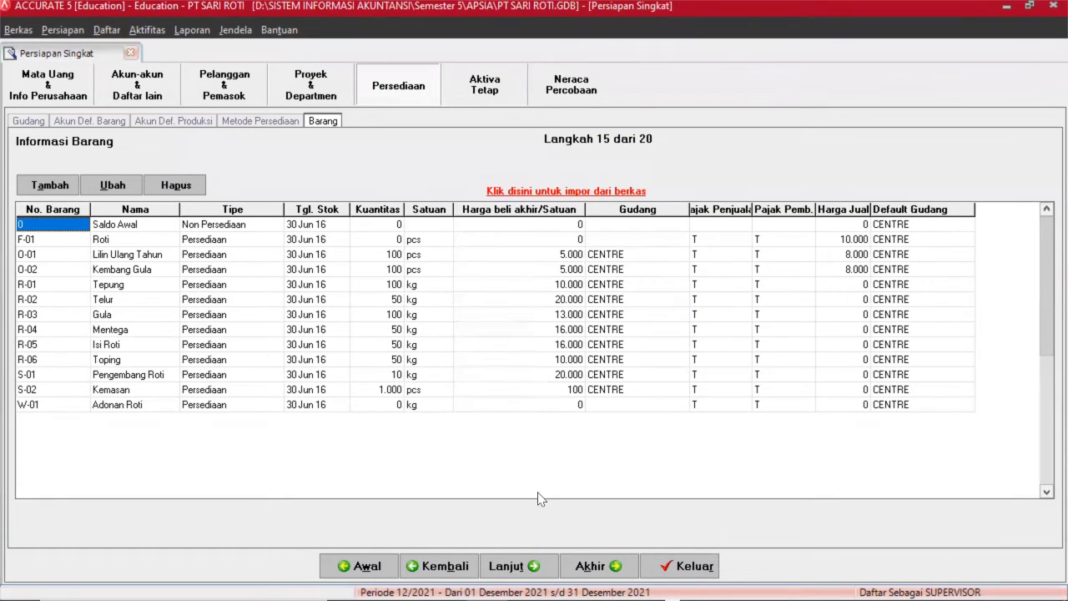
Advance to step 16, Tipe Aset Tetap Kena Pajak, and start a new tax fixed-asset type.
click(537, 564)
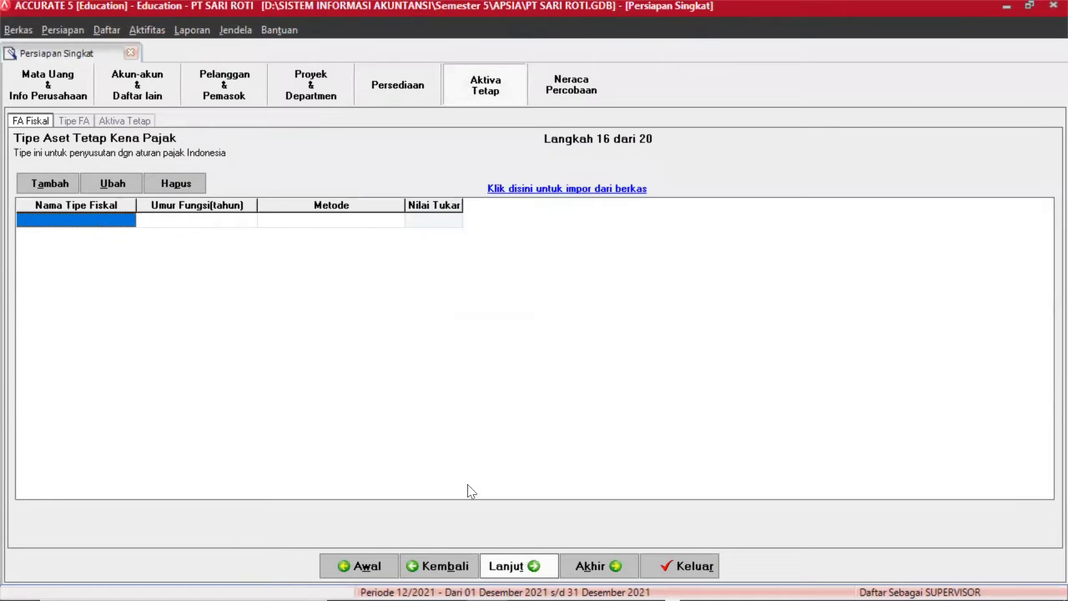
click(55, 185)
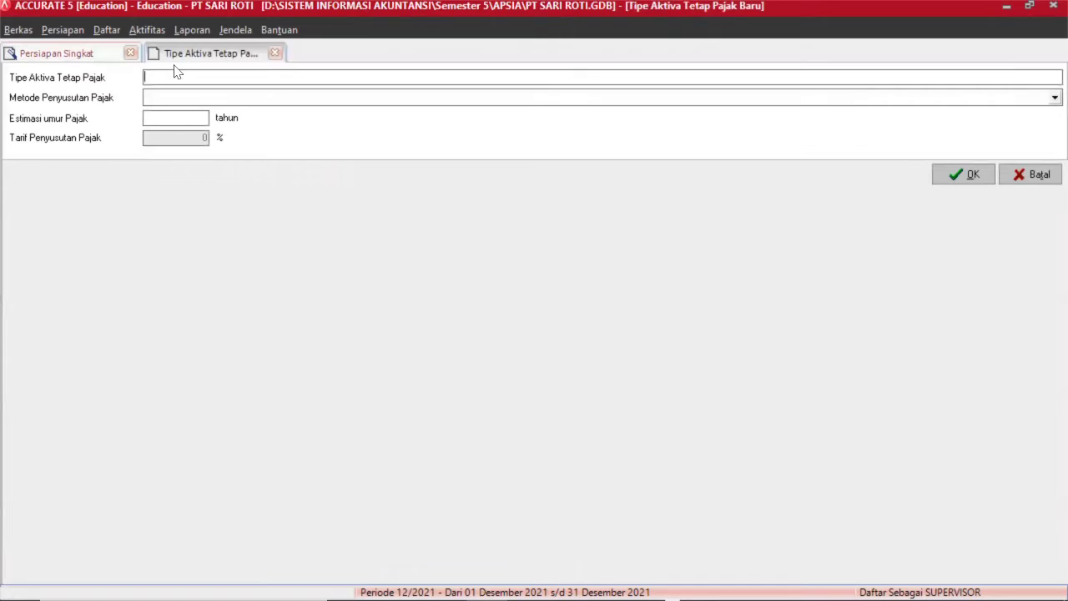
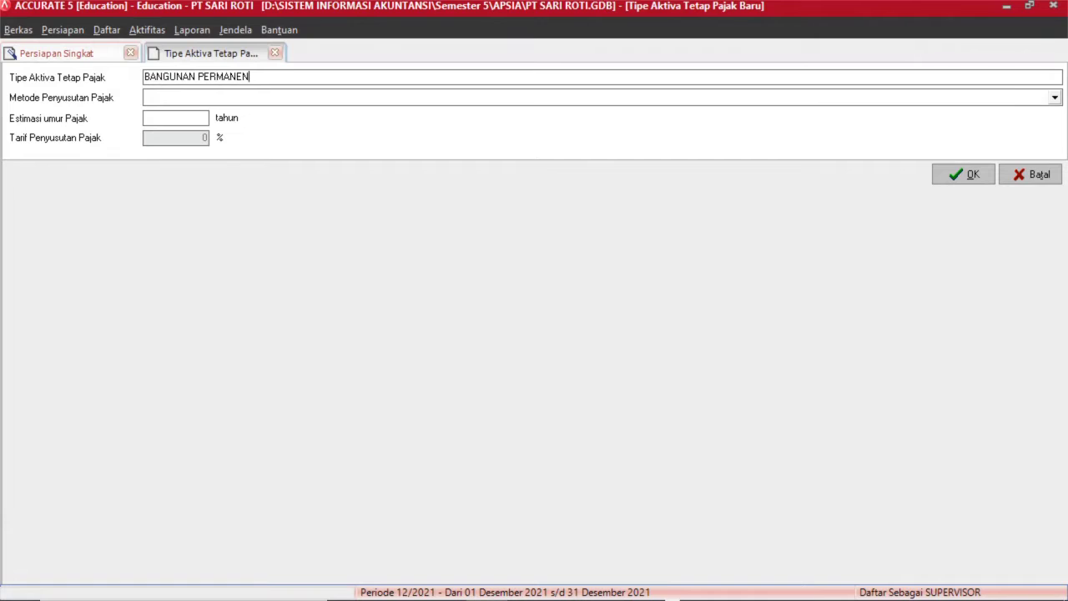
Give tax asset type BANGUNAN PERMANEN straight-line depreciation over 20 years and save it.
click(236, 98)
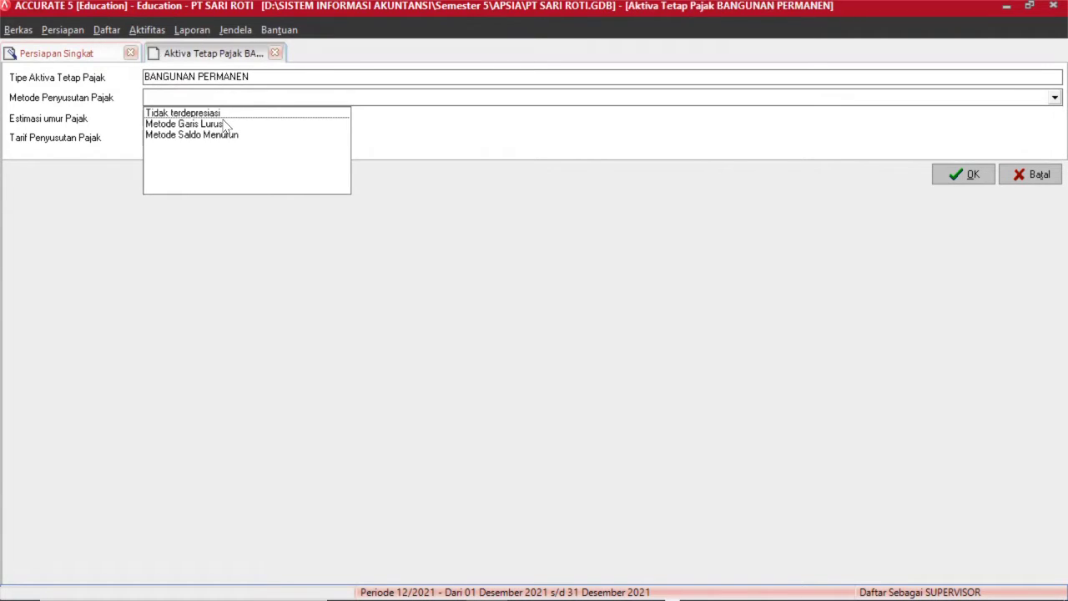
click(224, 125)
click(206, 118)
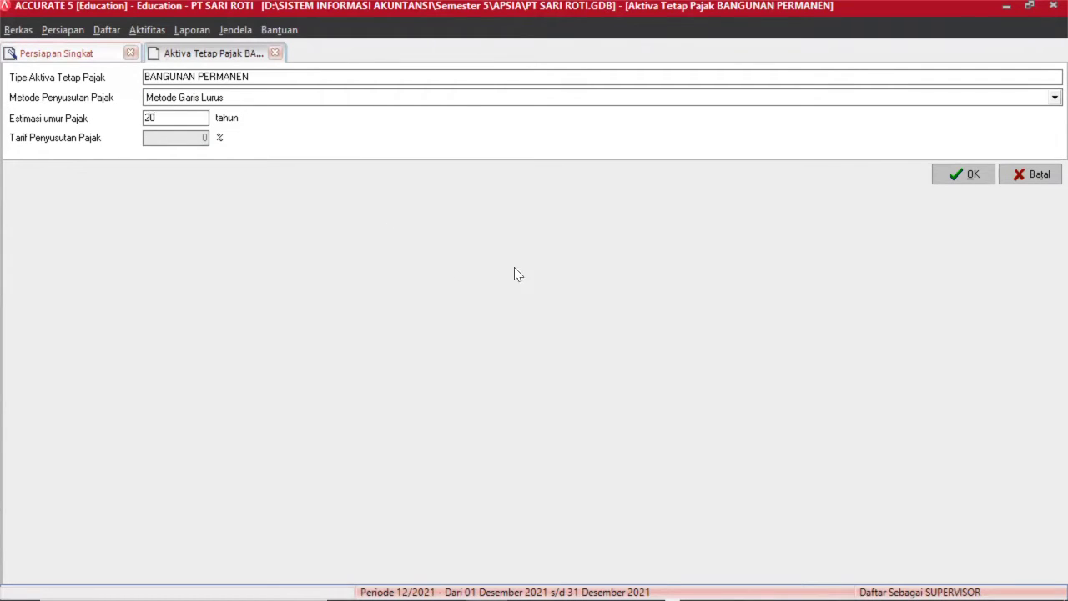
click(959, 177)
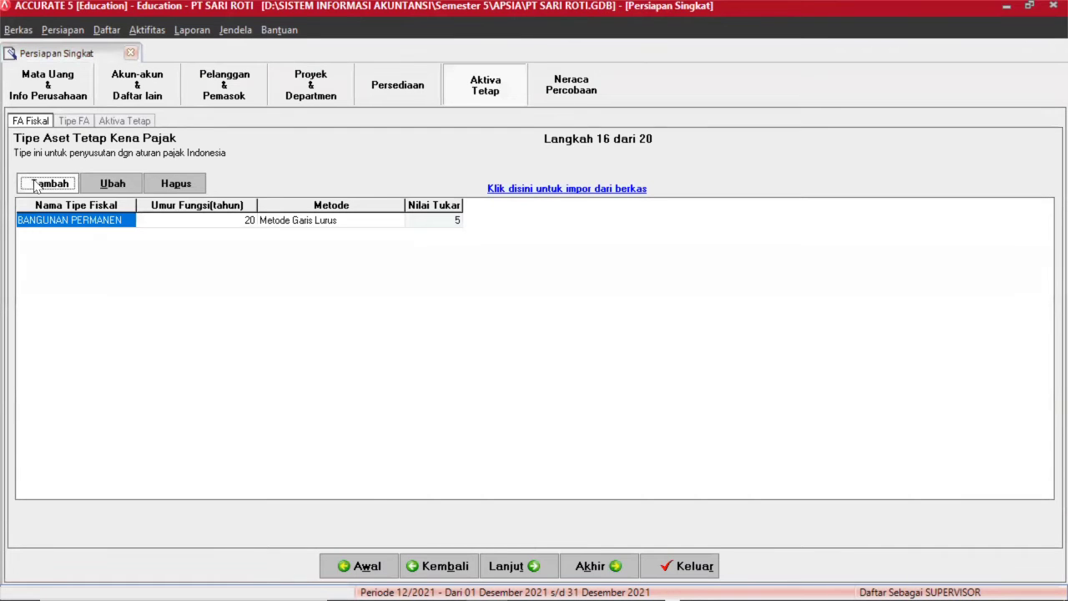
Add tax asset type GOL 1 using Metode Garis Lurus over 4 years.
click(36, 185)
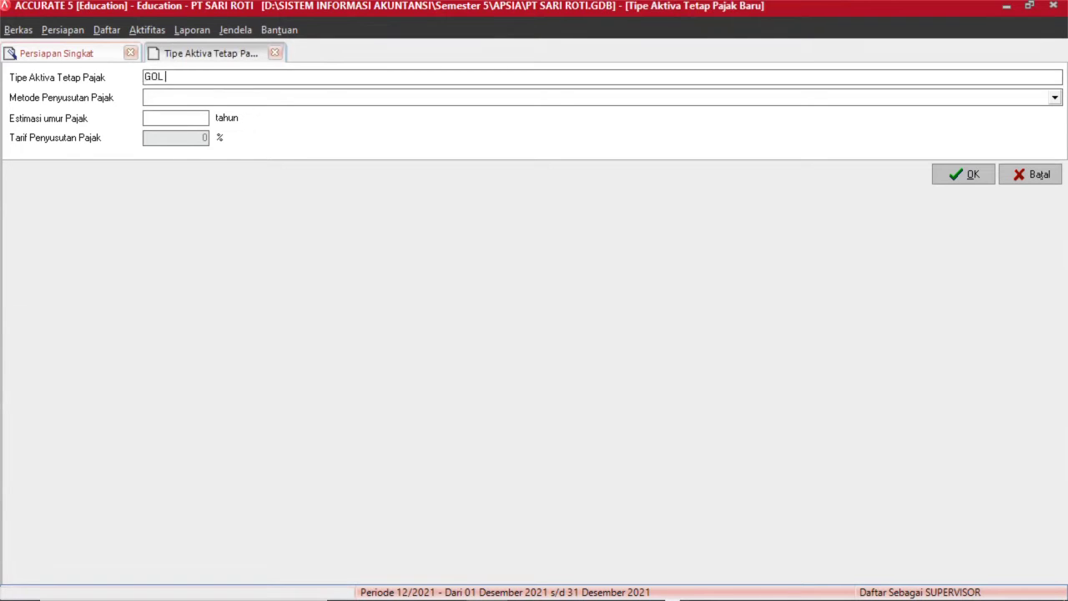
click(175, 100)
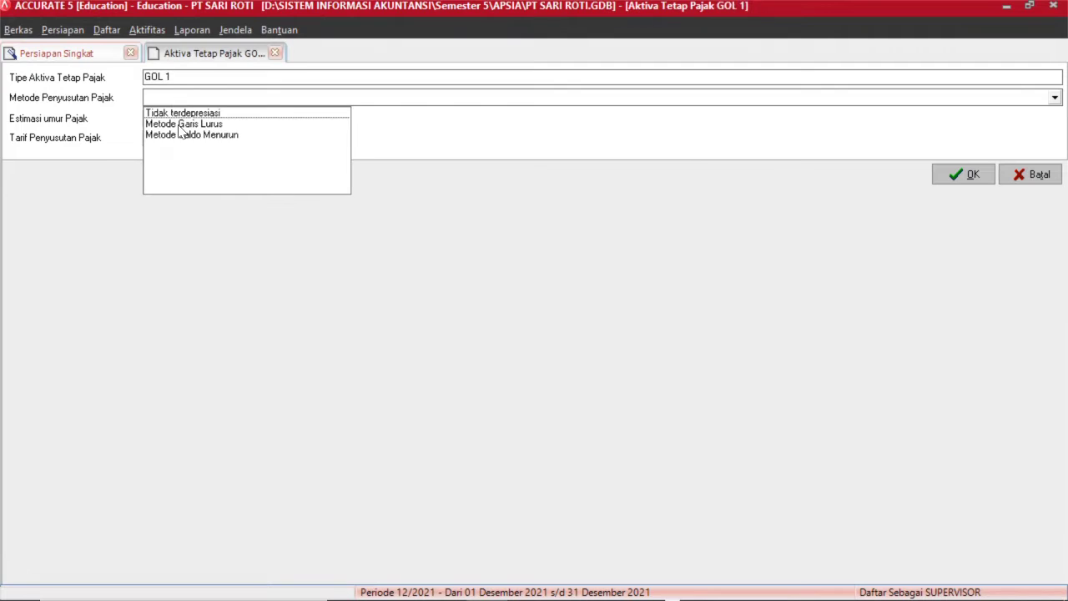
click(182, 124)
click(181, 122)
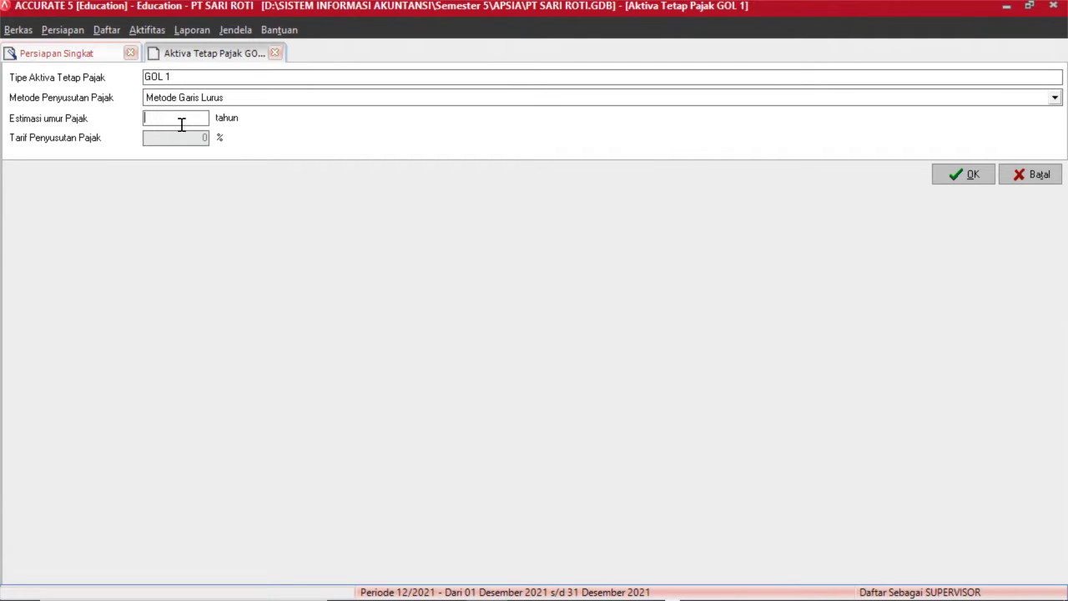
text(4)
click(951, 174)
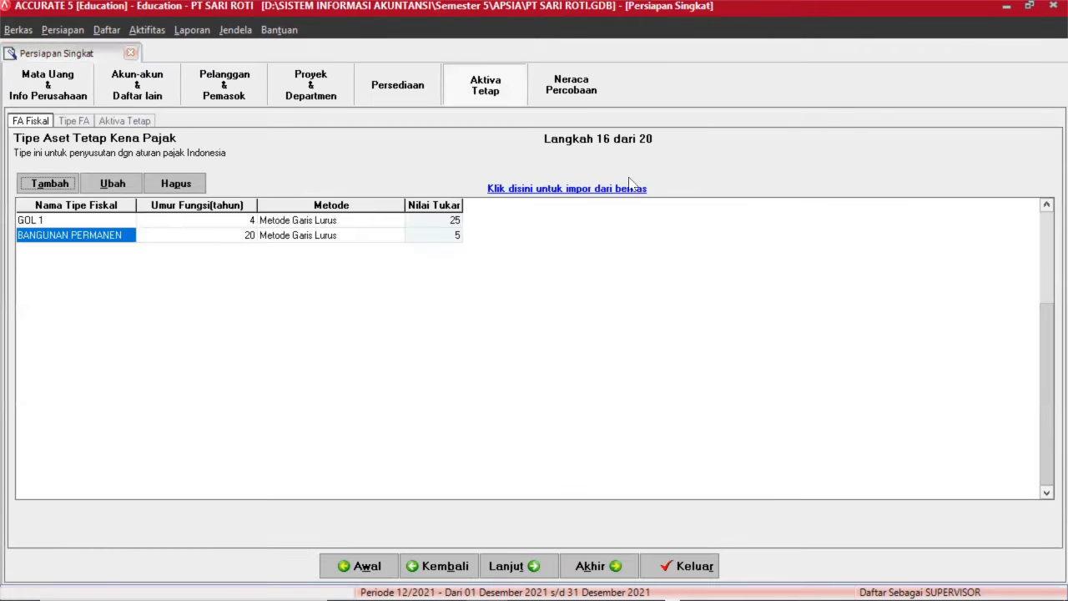
Create tax asset type TIDAK DISUSUTKAN as Tidak terdepresiasi with 0 years, then continue to step 17.
click(46, 184)
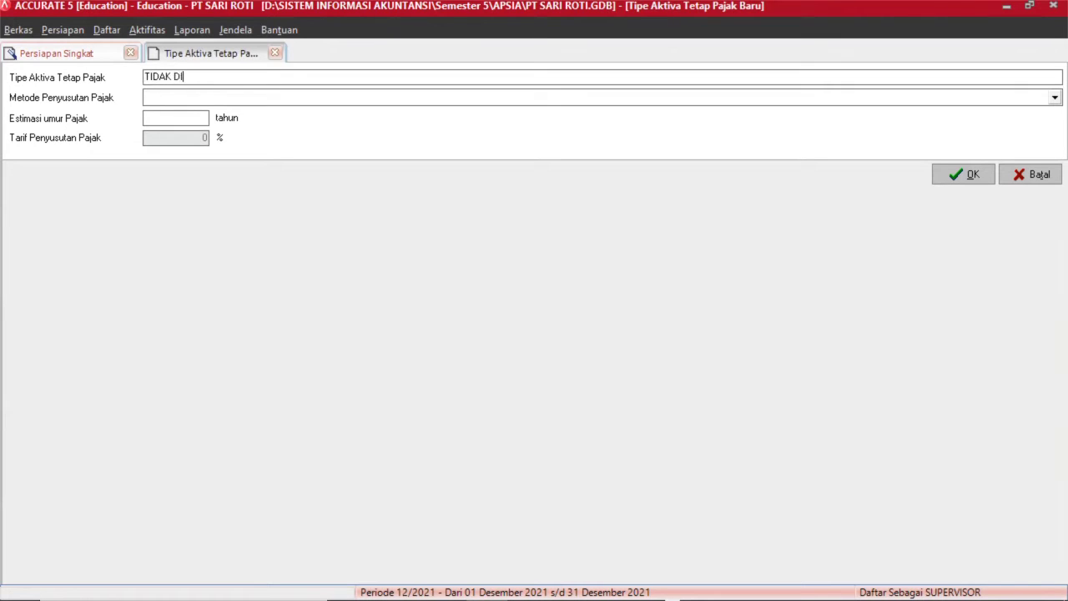
text(USUTKAN)
click(478, 100)
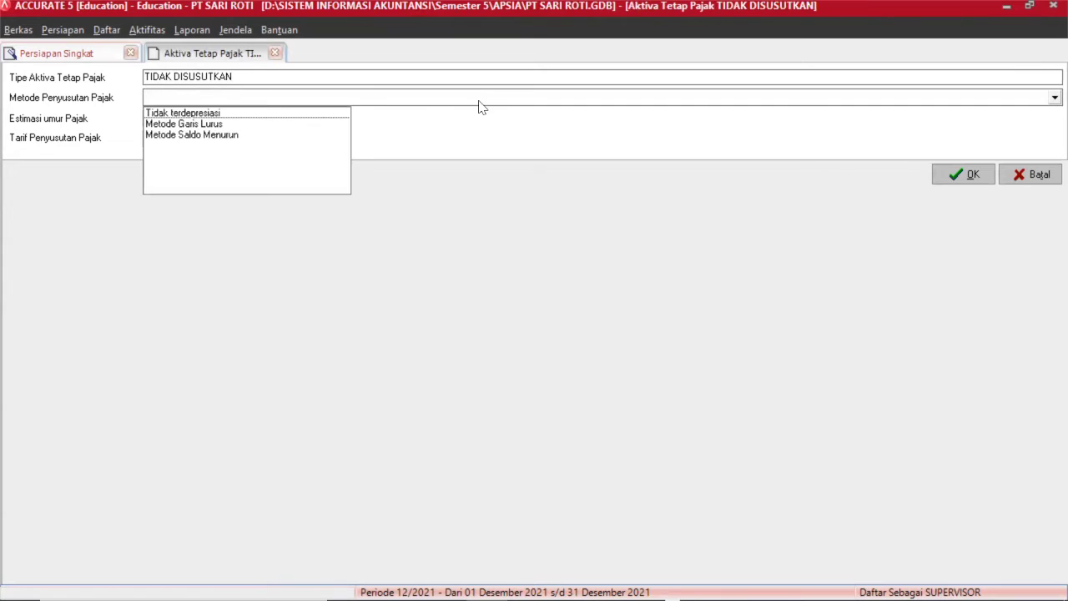
click(227, 114)
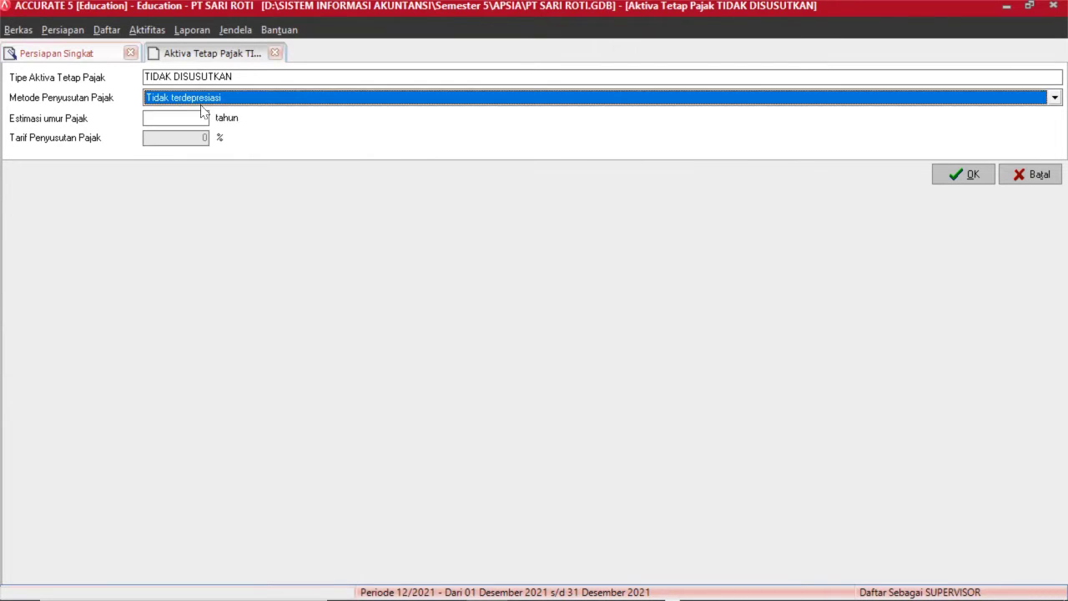
click(187, 117)
text(0)
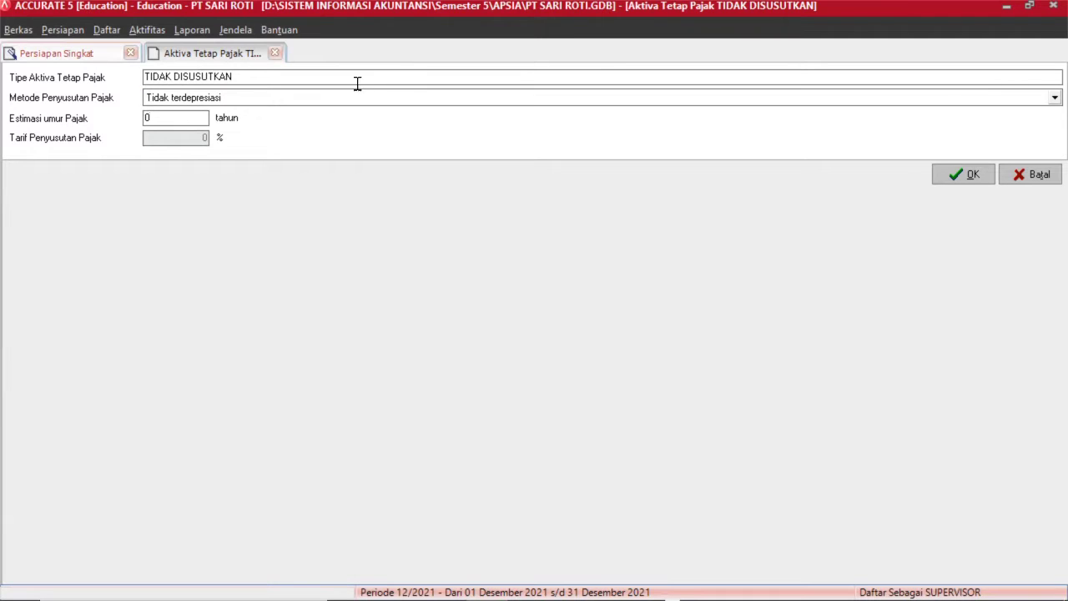
click(956, 175)
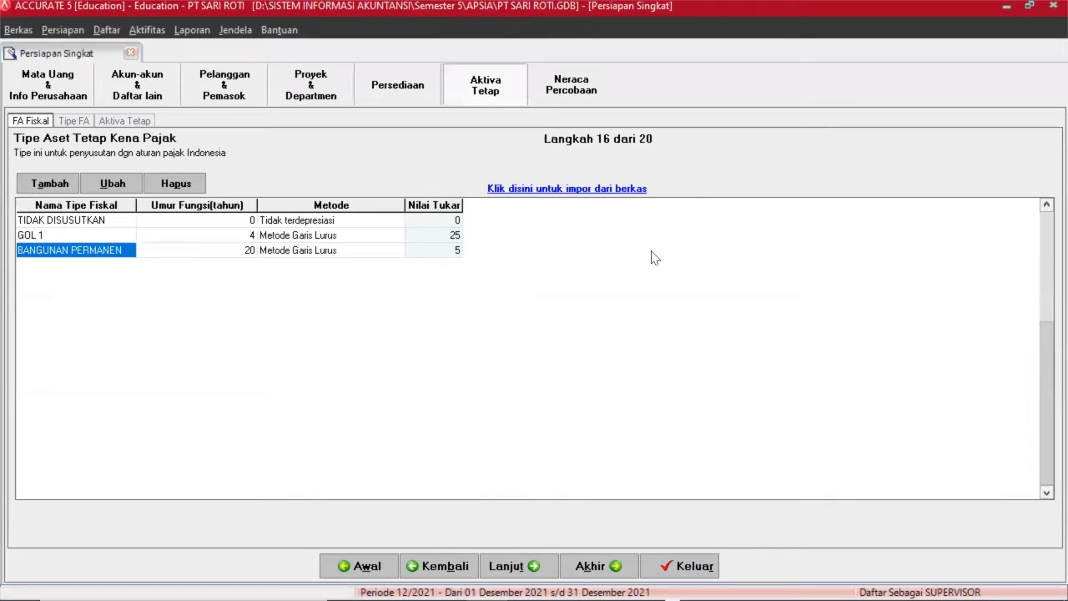
click(527, 566)
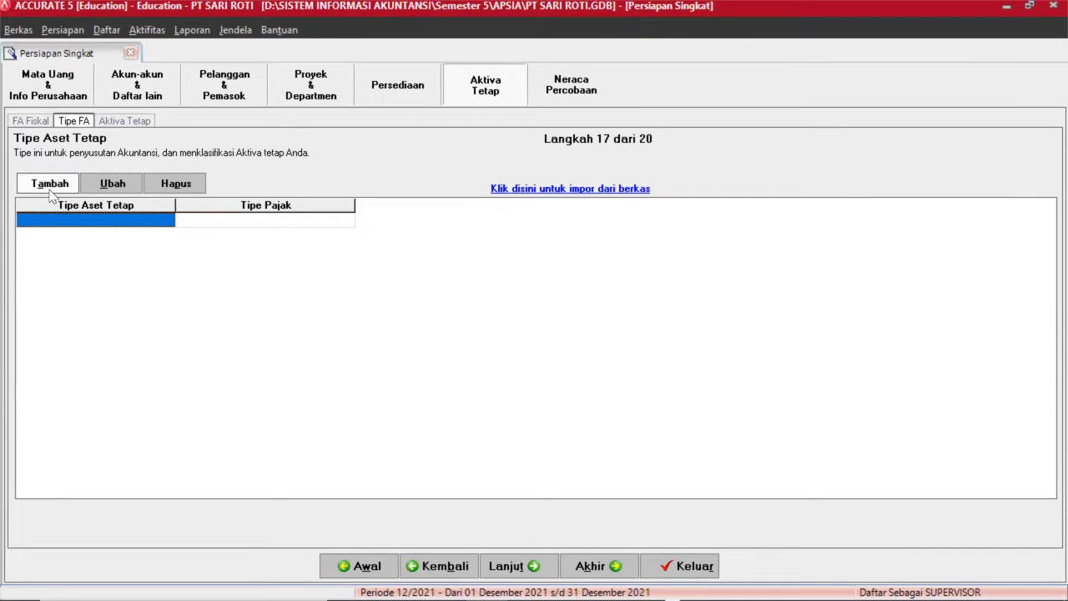
Add fixed asset type LAND linked to tax type TIDAK DISUSUTKAN.
click(49, 190)
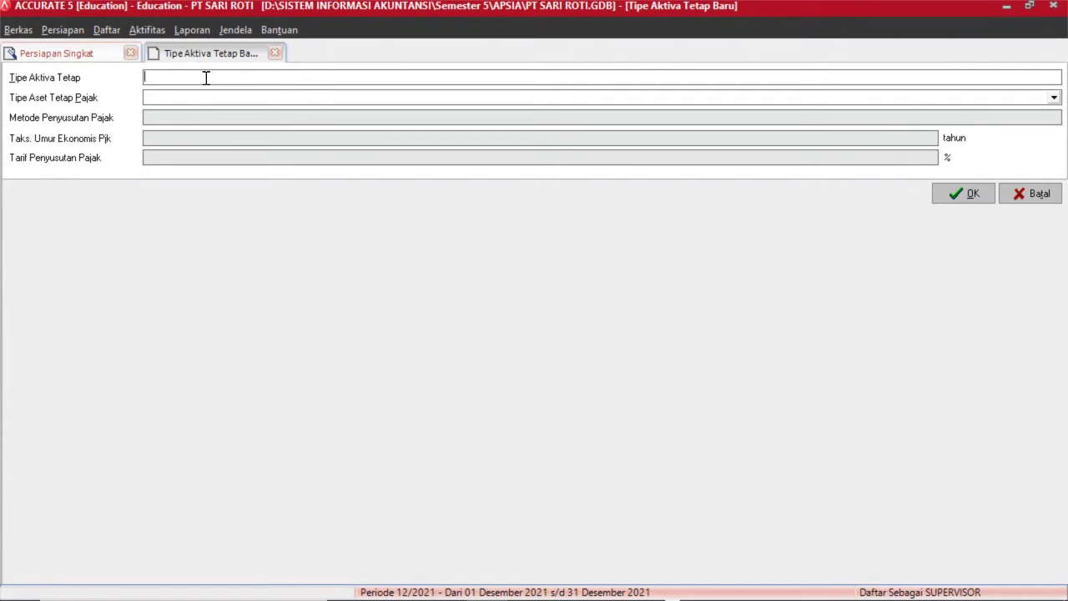
text(LAND)
click(210, 101)
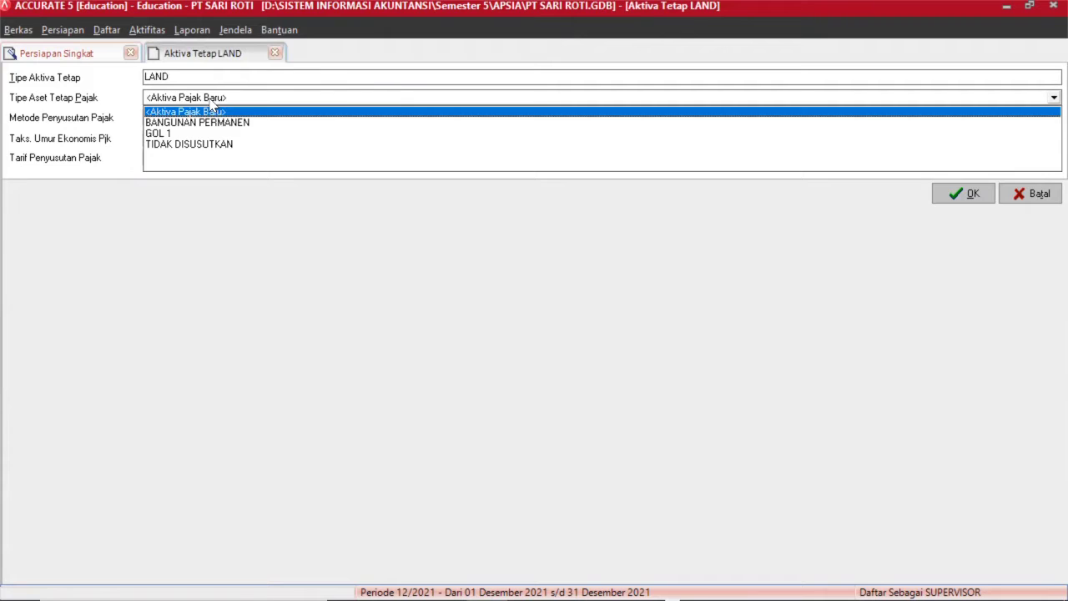
click(222, 147)
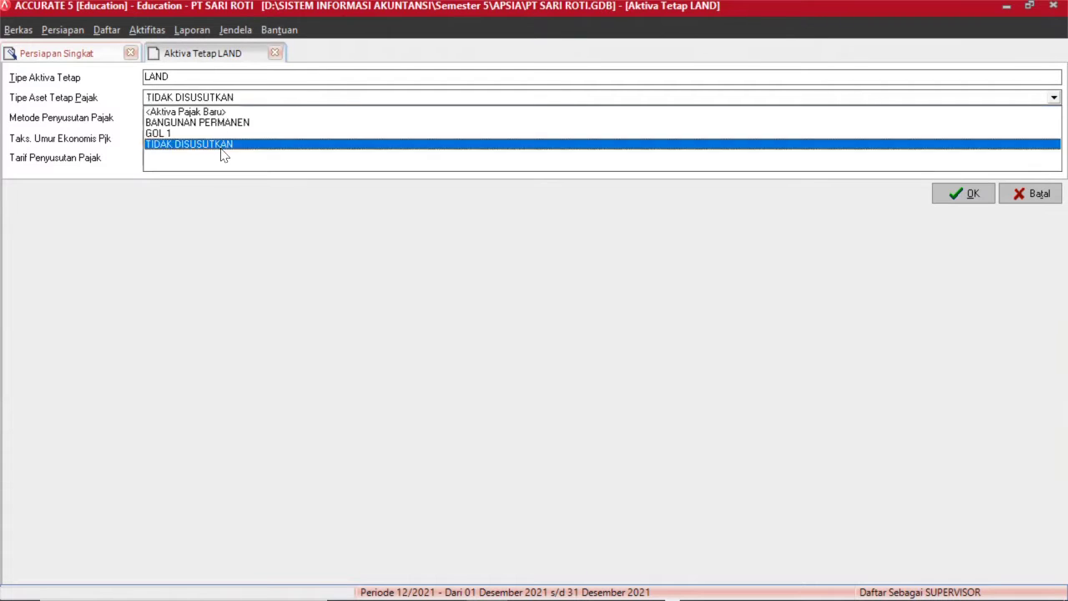
click(223, 149)
click(938, 199)
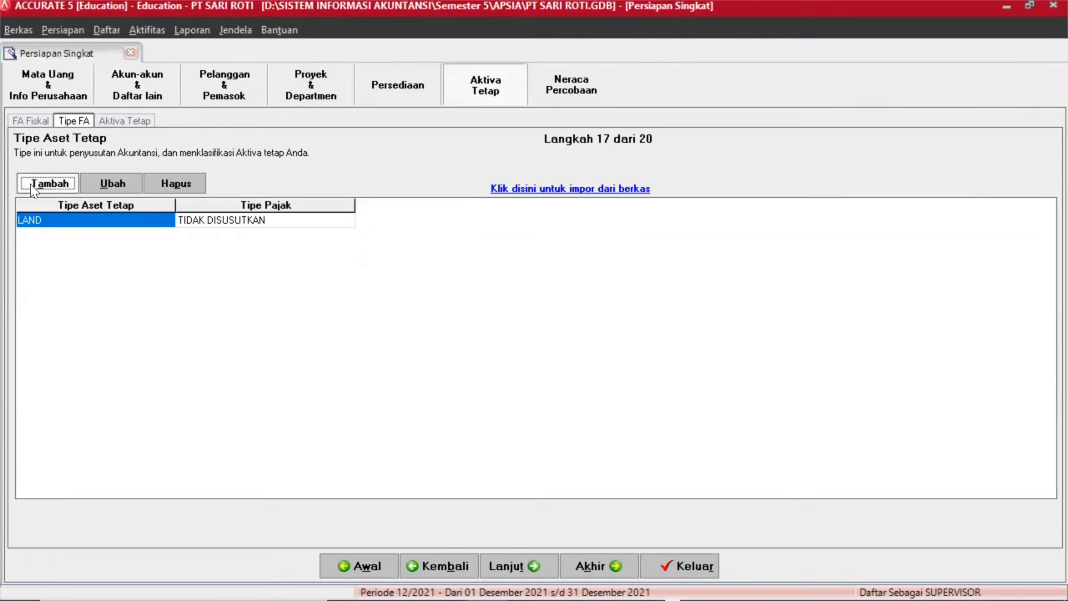
Add fixed asset type BUILDING linked to tax type BANGUNAN PERMANEN.
click(32, 184)
text(BUILDING)
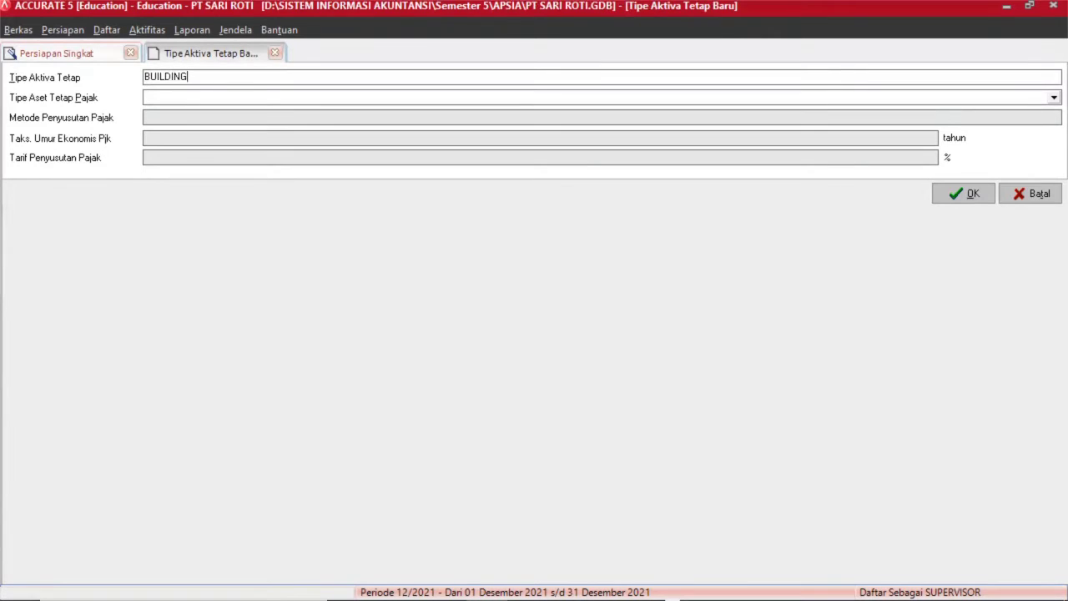
click(209, 98)
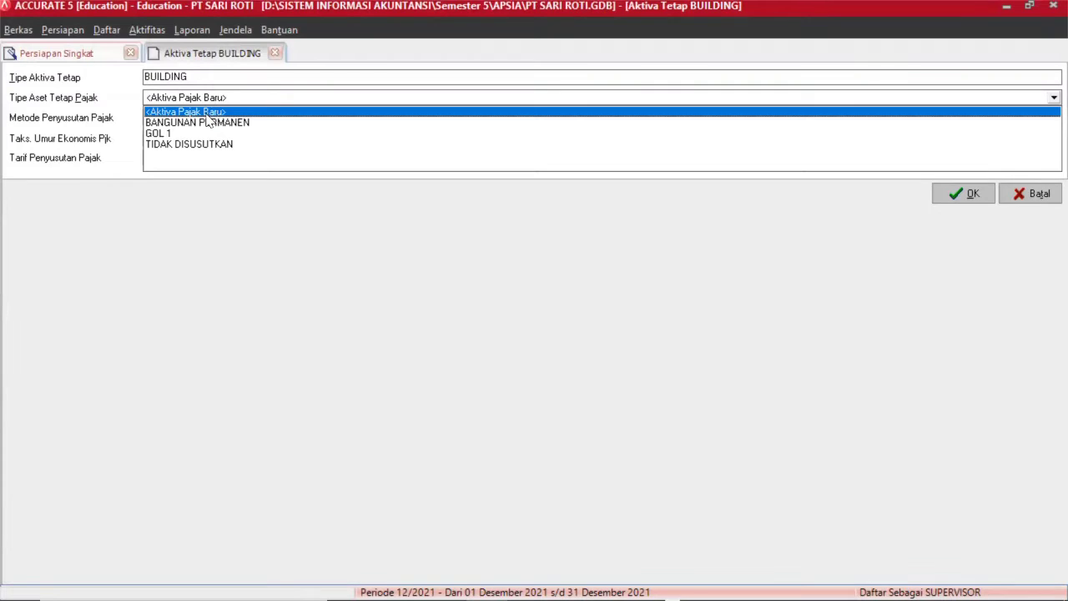
click(205, 111)
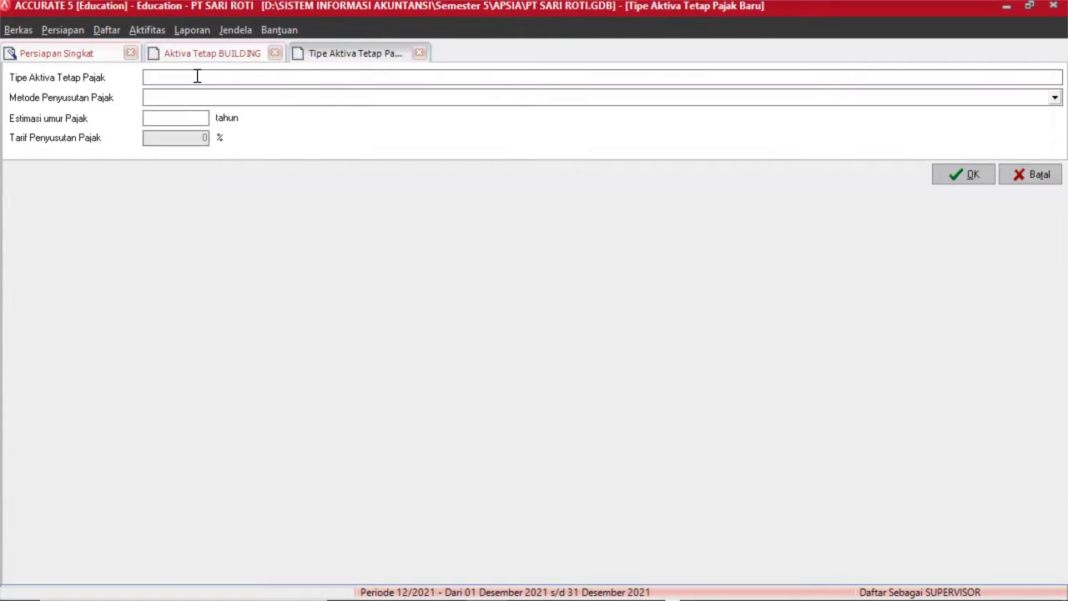
click(220, 56)
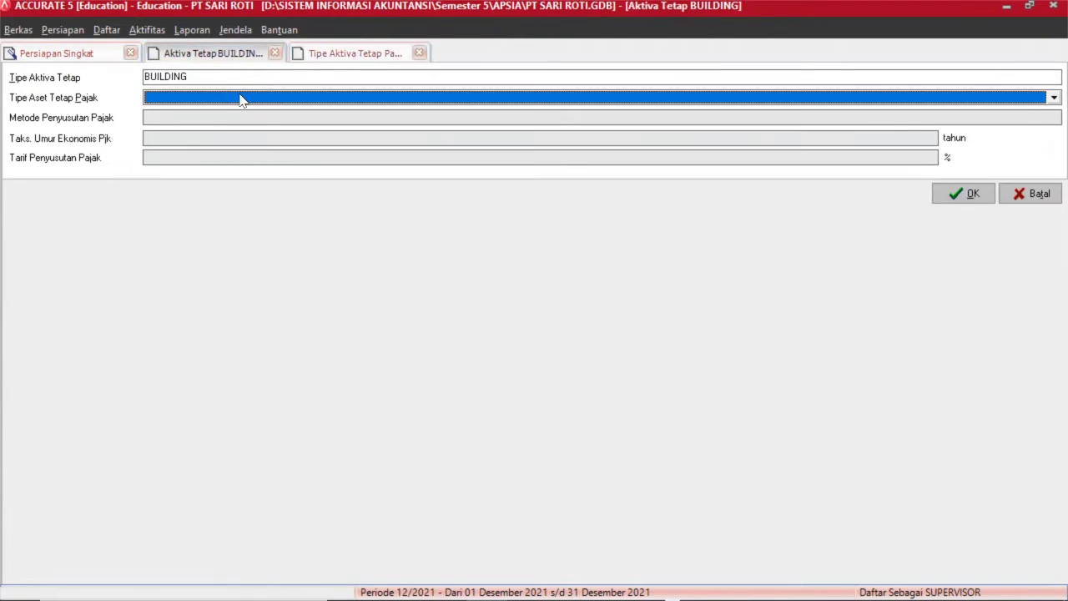
click(241, 98)
click(233, 123)
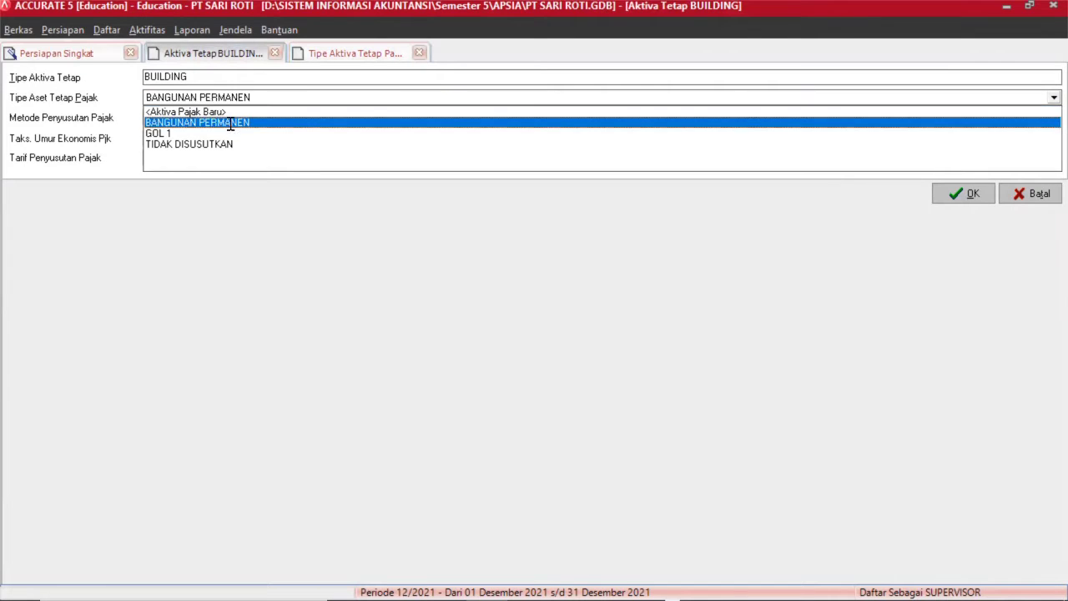
click(958, 200)
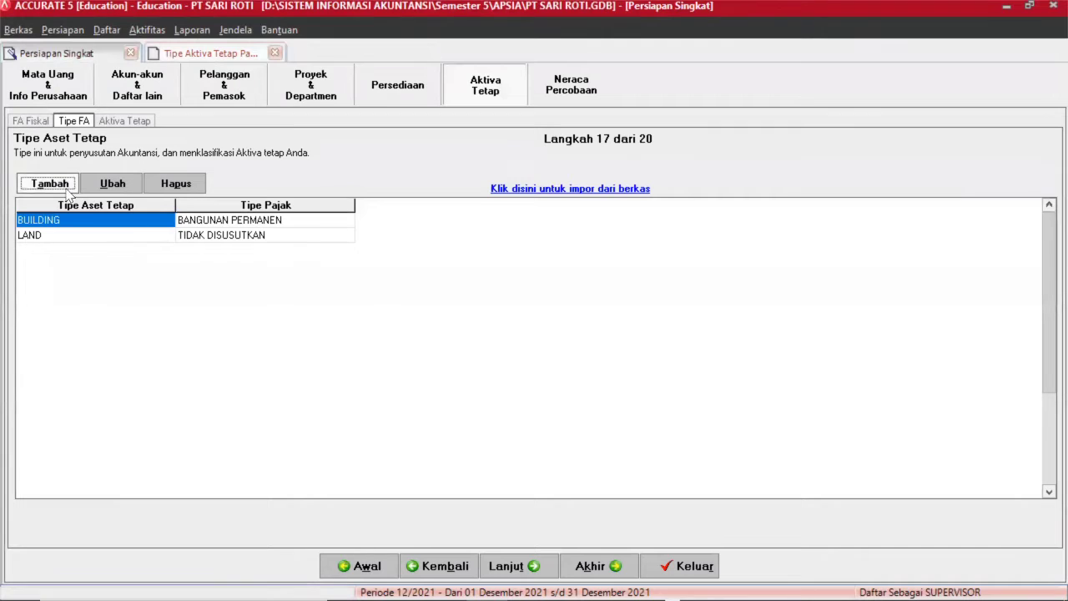
Add fixed asset type VEHICLE linked to tax type GOL 1, then continue to the asset list.
click(55, 185)
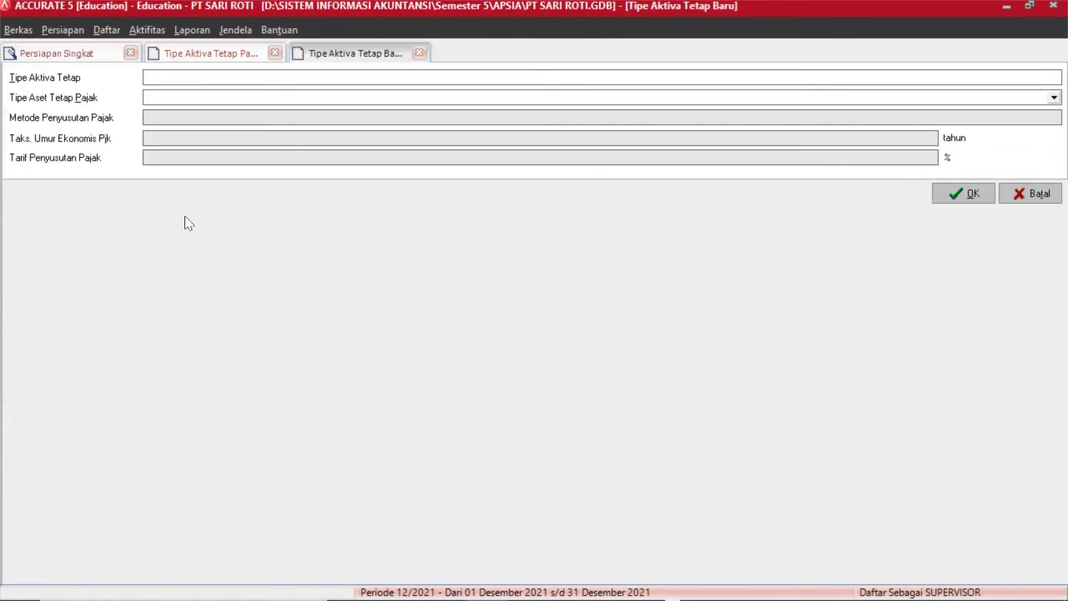
text(VEHICLE)
click(336, 101)
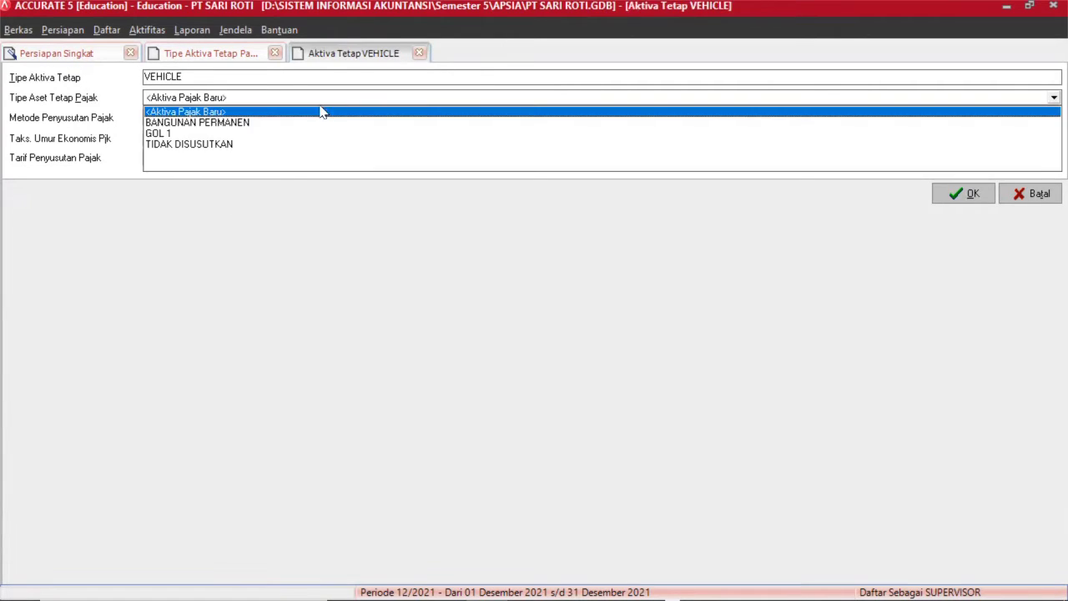
click(175, 134)
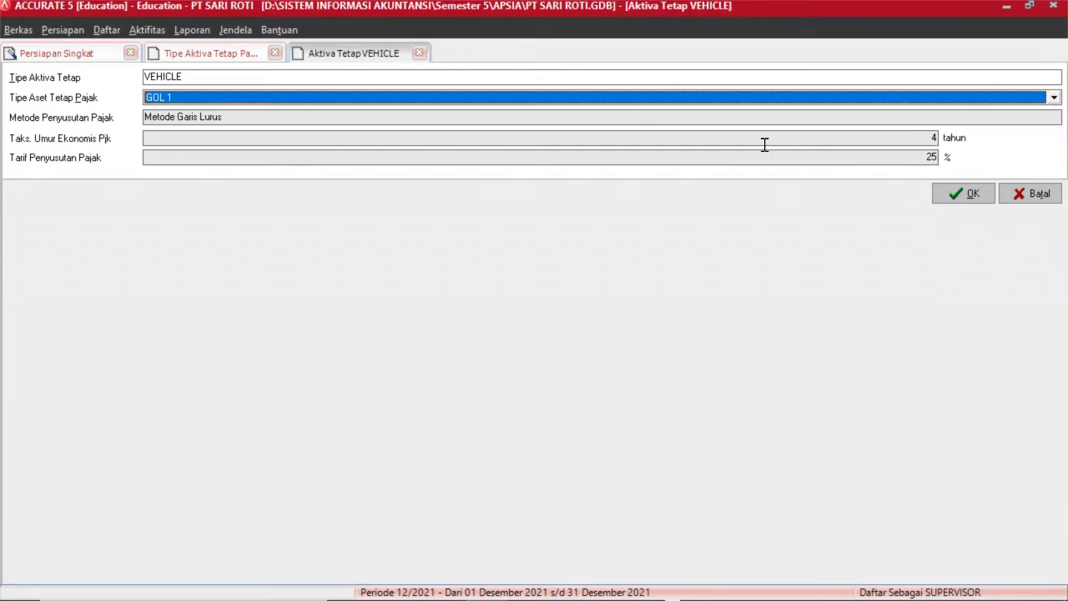
click(979, 195)
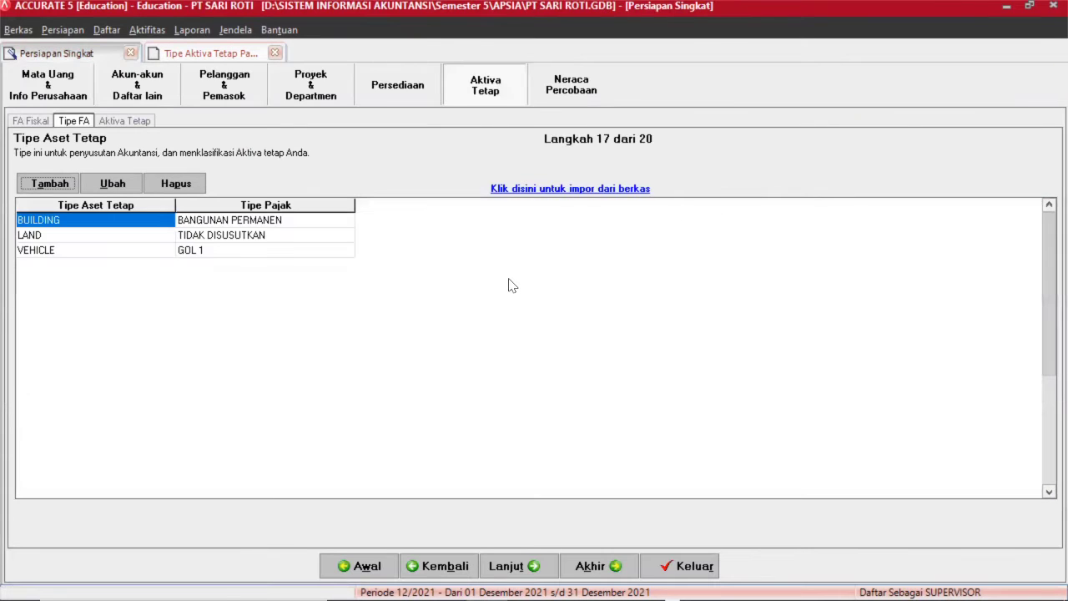
click(517, 567)
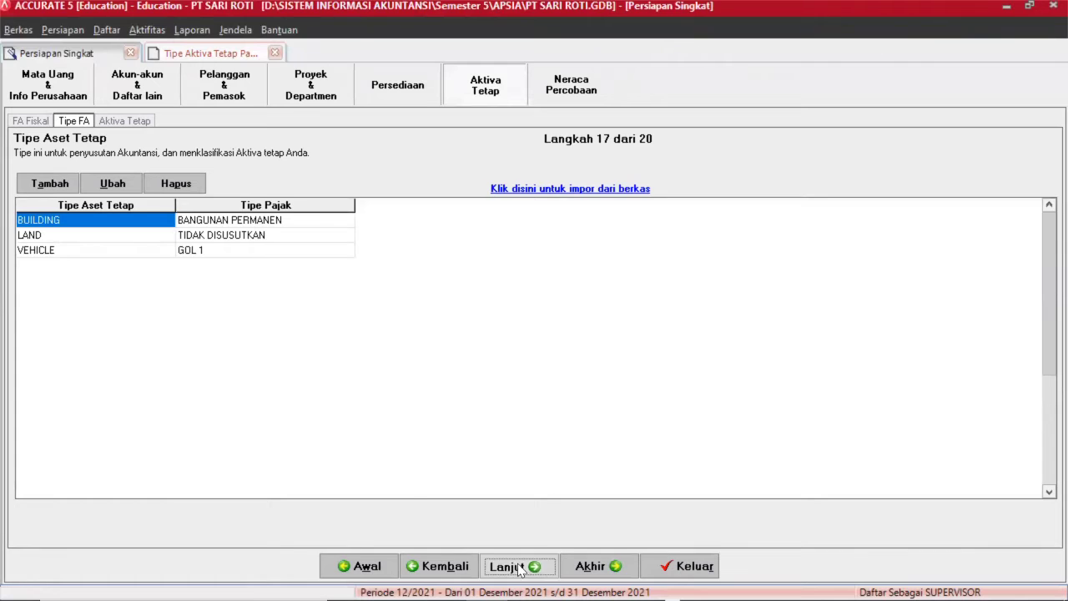
Load Tabel 5 Fixed Asset.xls from the PT SARI ROTII folder as the import source.
click(531, 177)
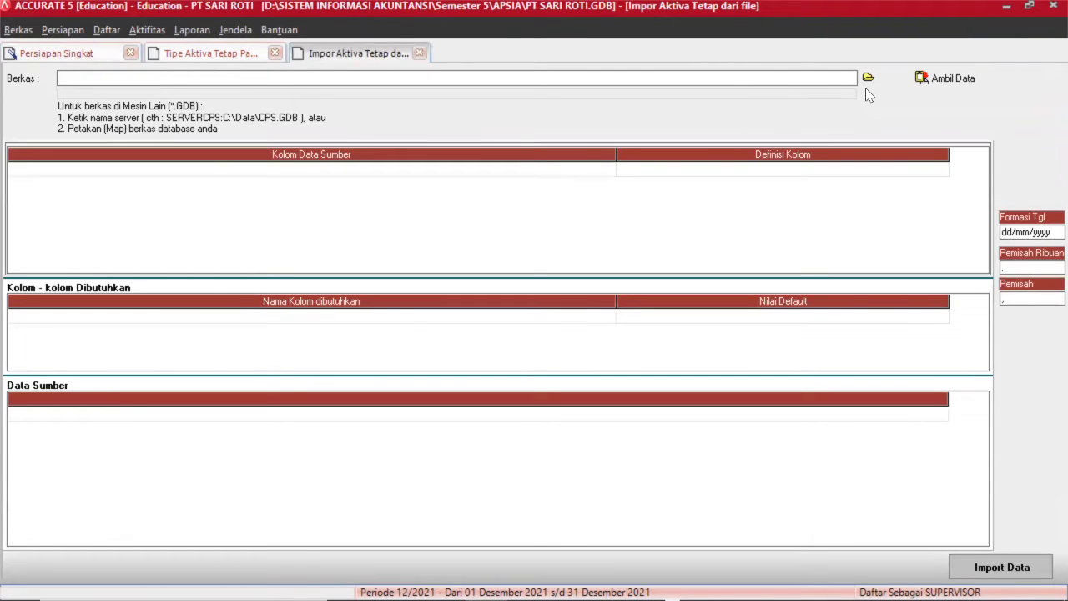
click(870, 78)
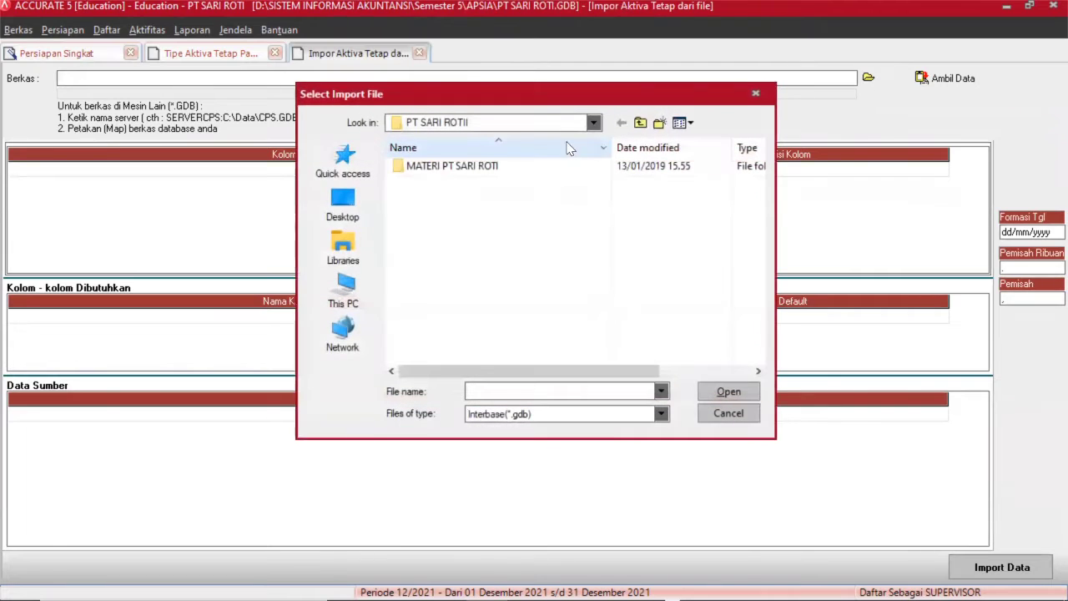
double_click(511, 170)
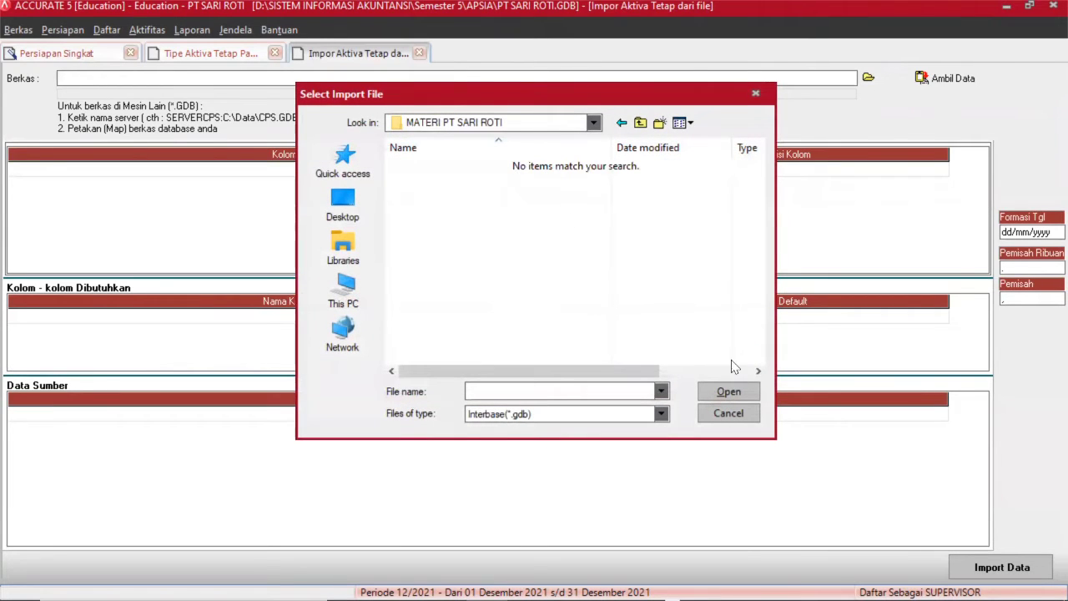
click(660, 413)
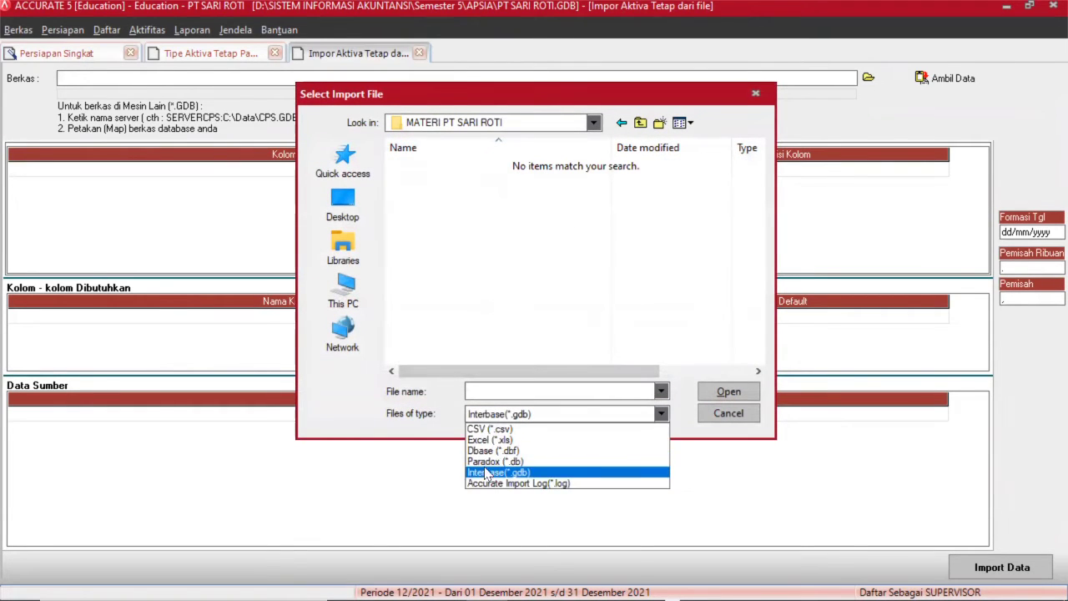
click(495, 440)
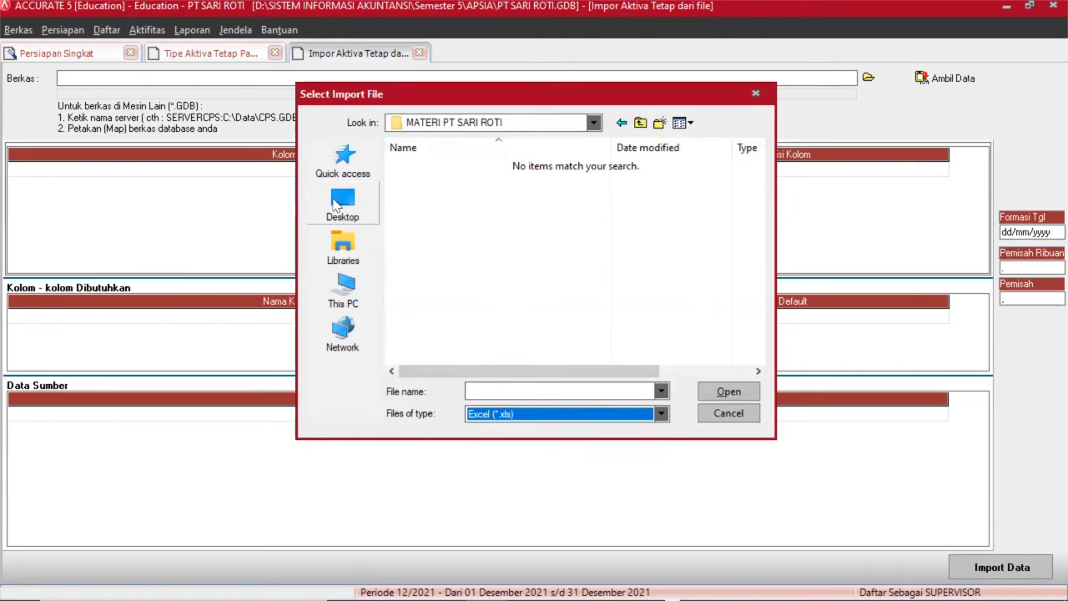
click(338, 204)
double_click(446, 208)
double_click(454, 312)
double_click(473, 173)
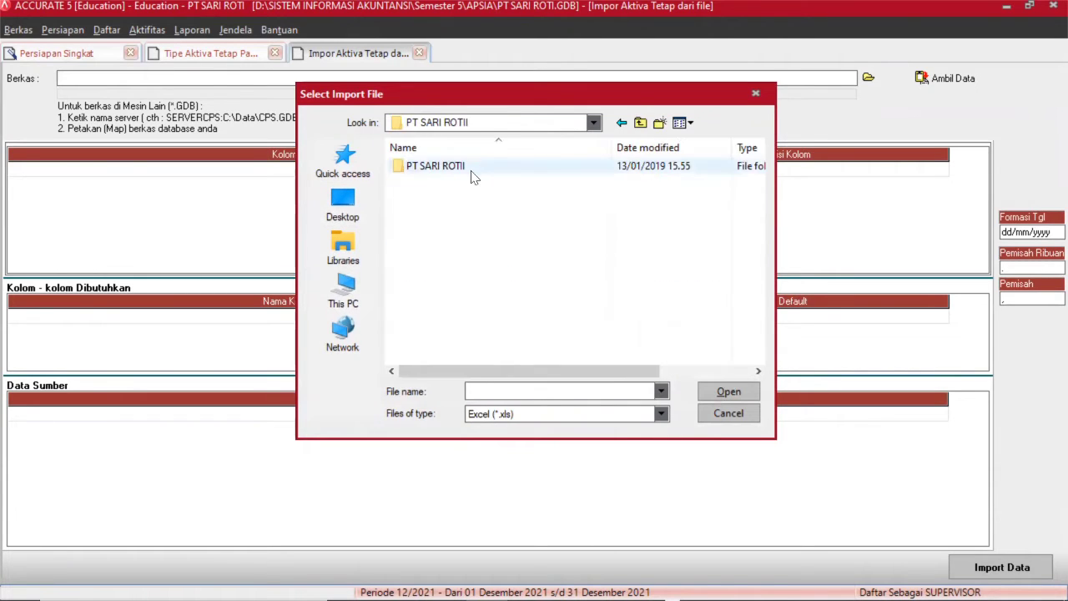
double_click(473, 174)
click(459, 244)
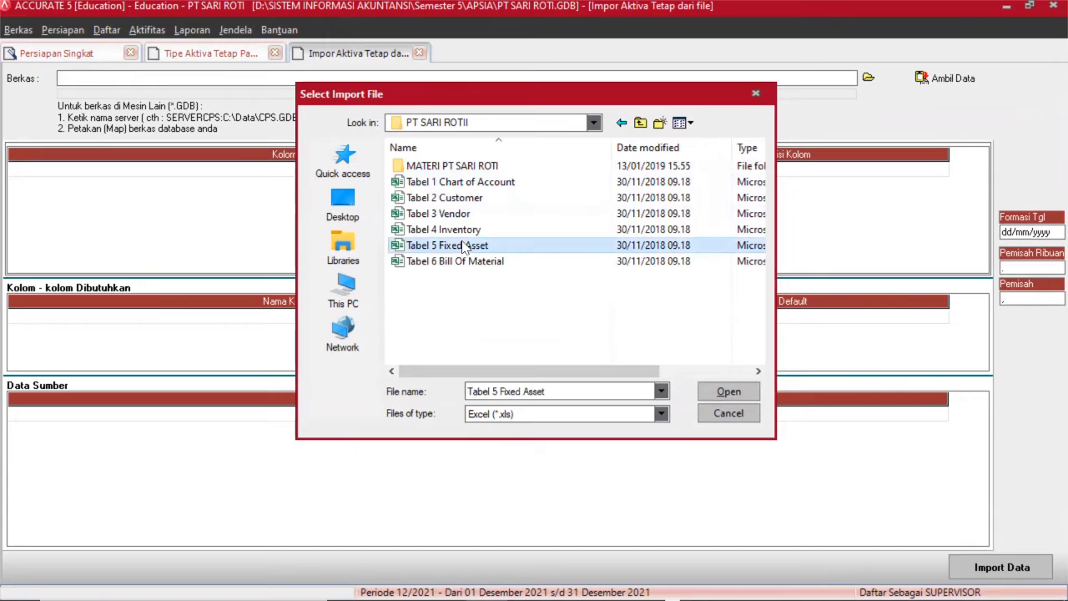
click(728, 392)
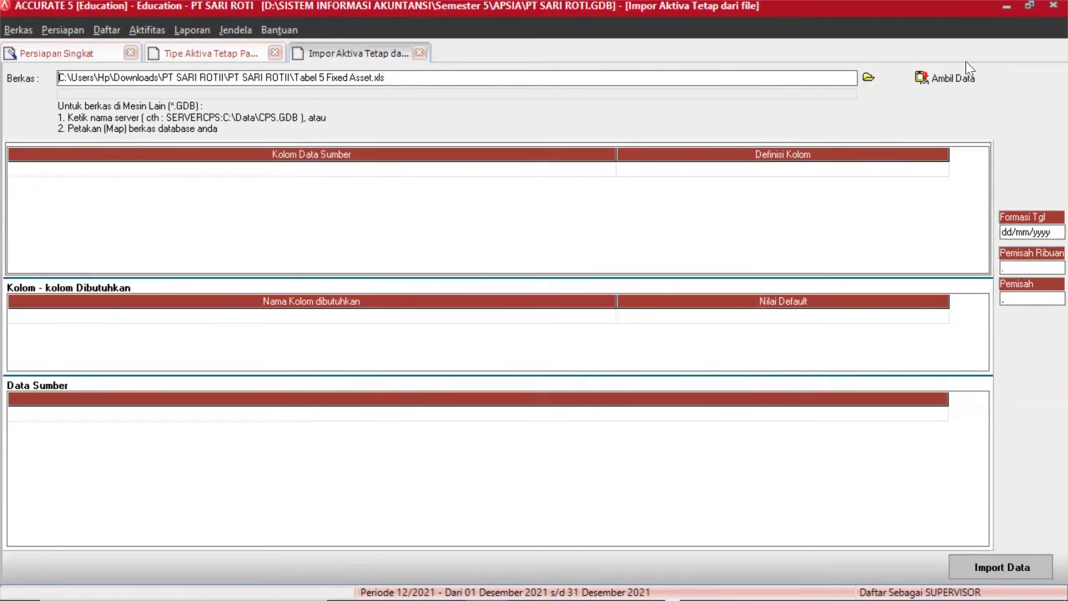
click(951, 78)
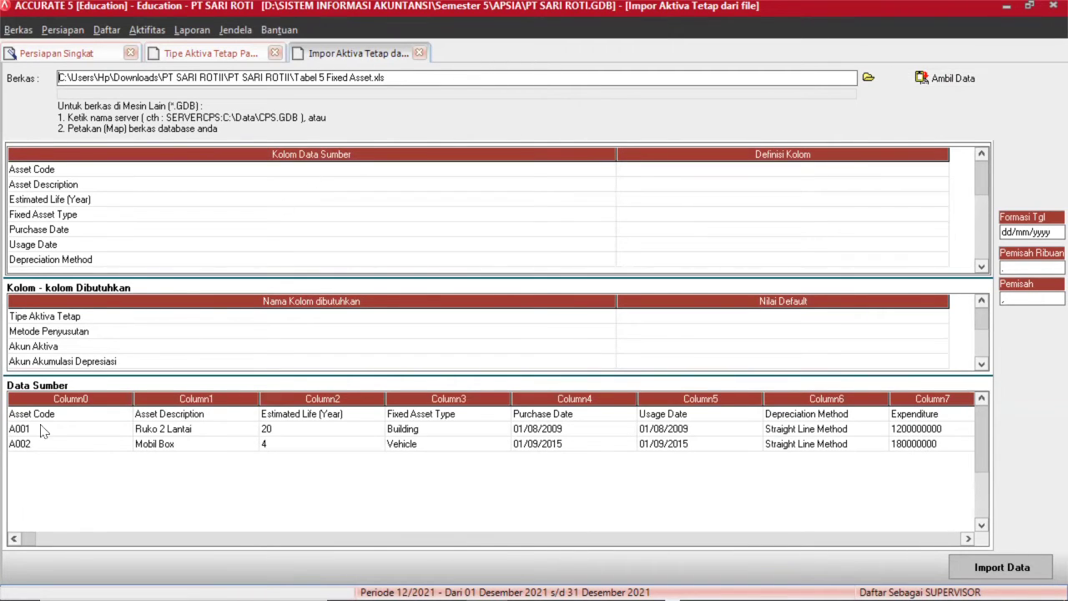
Delete the Asset Code heading row from the source data.
click(65, 417)
click(67, 418)
right_click(69, 424)
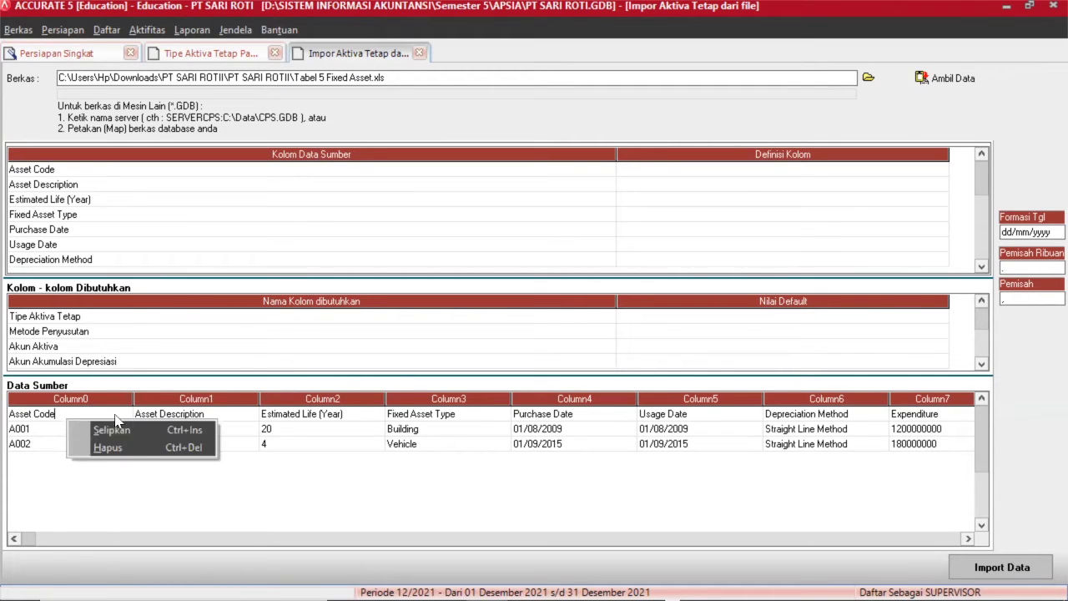
click(139, 448)
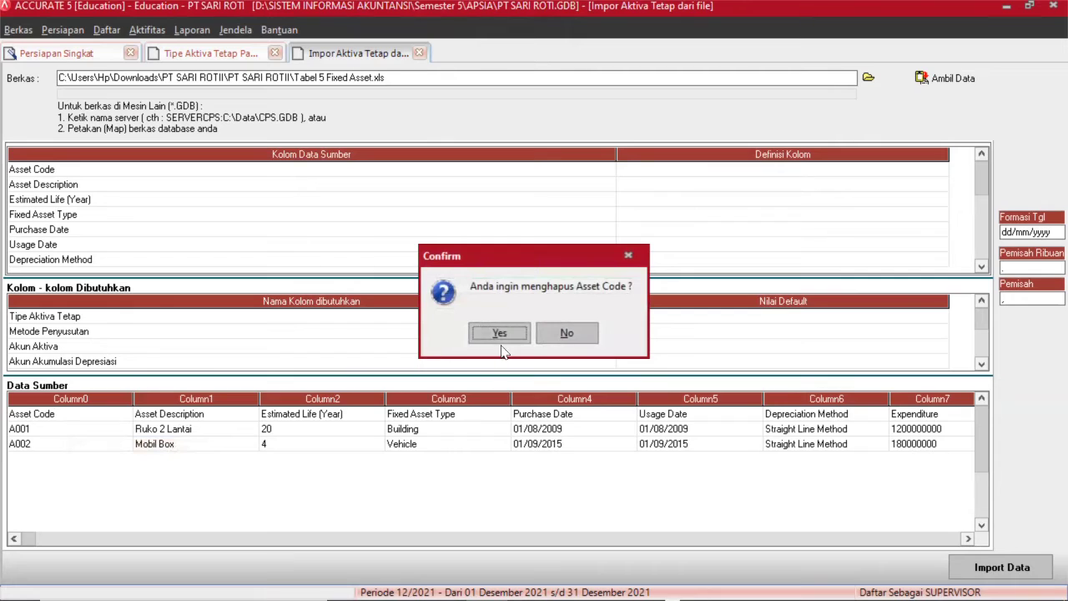
click(501, 343)
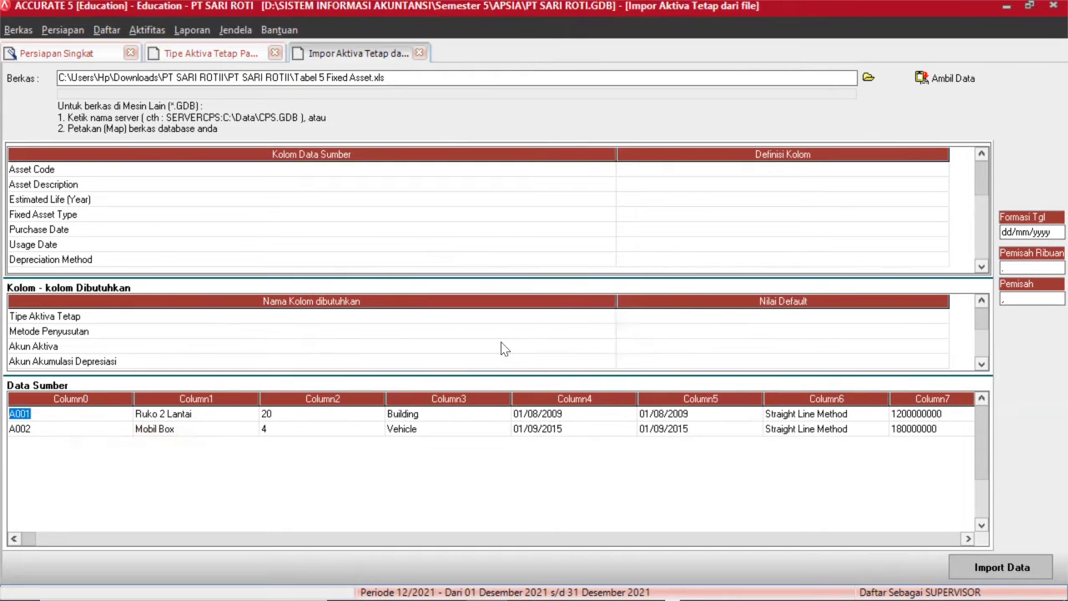
Map the Asset Code column to Kode Aktiva.
click(760, 171)
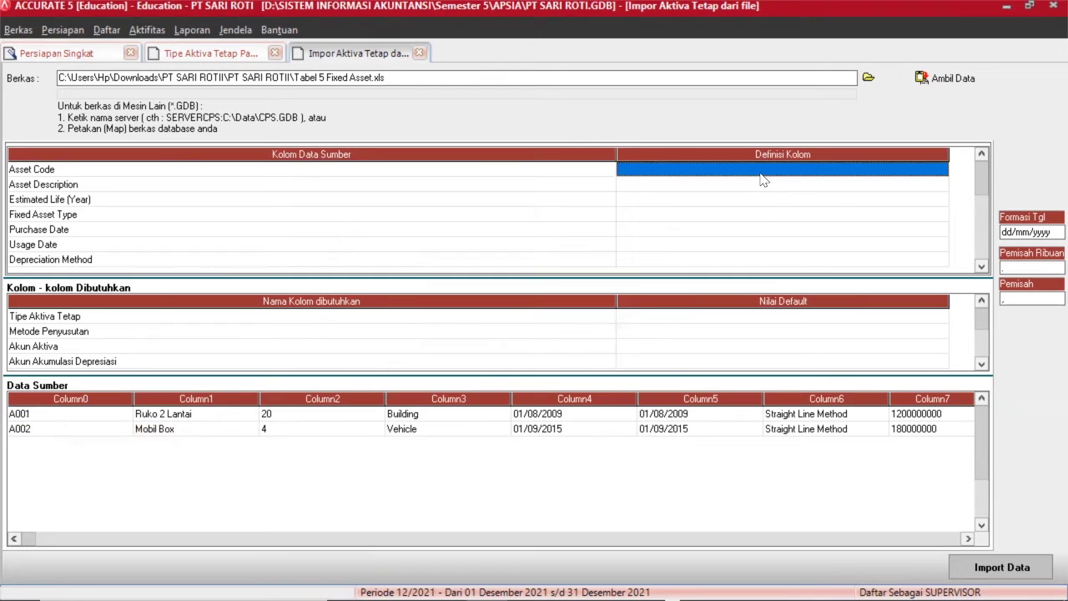
click(760, 179)
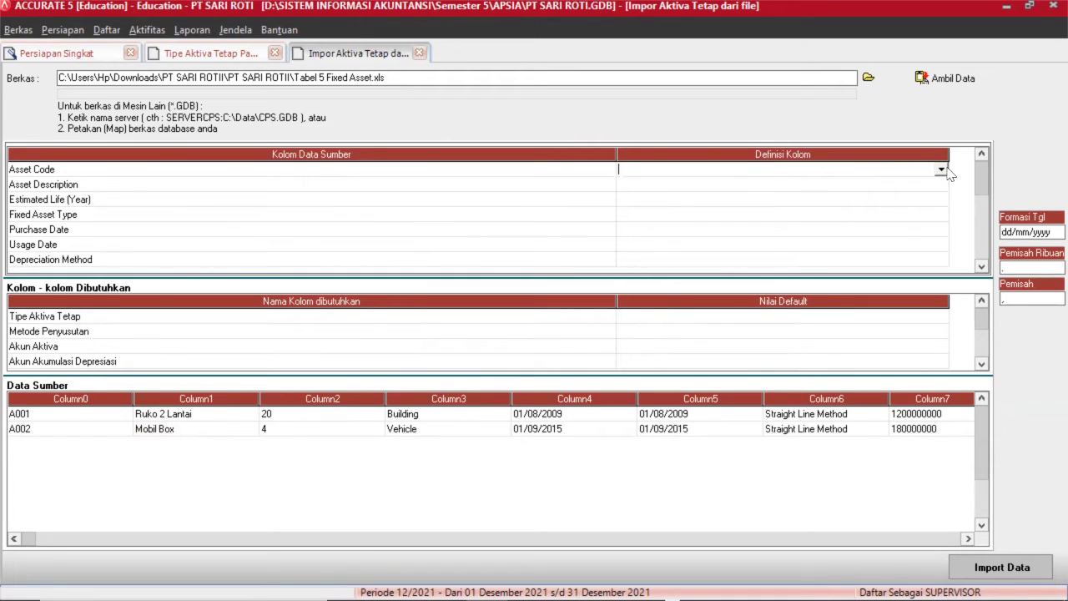
click(942, 170)
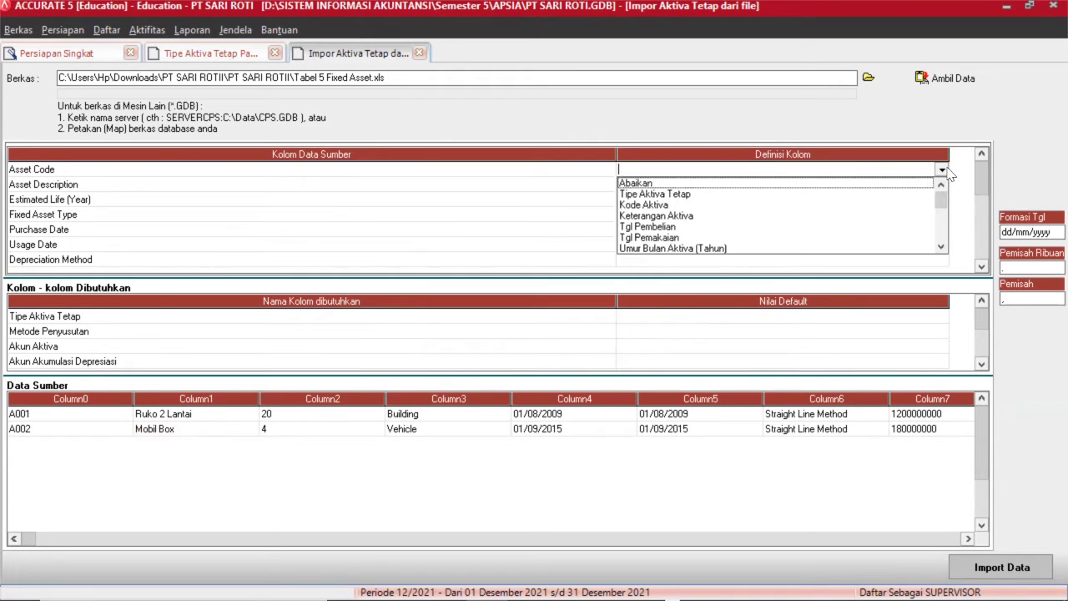
click(668, 205)
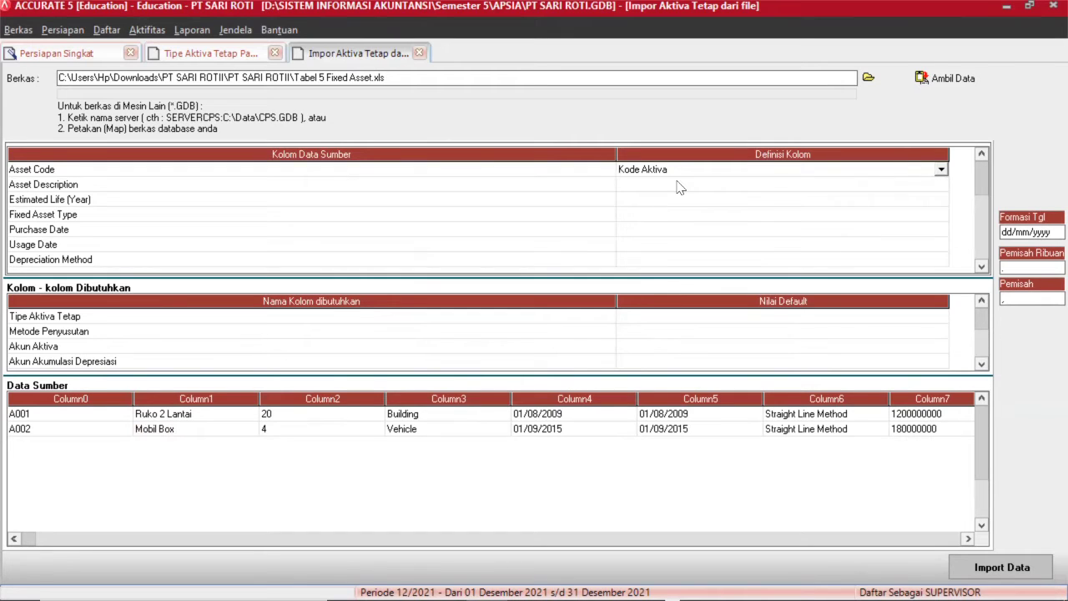
click(680, 186)
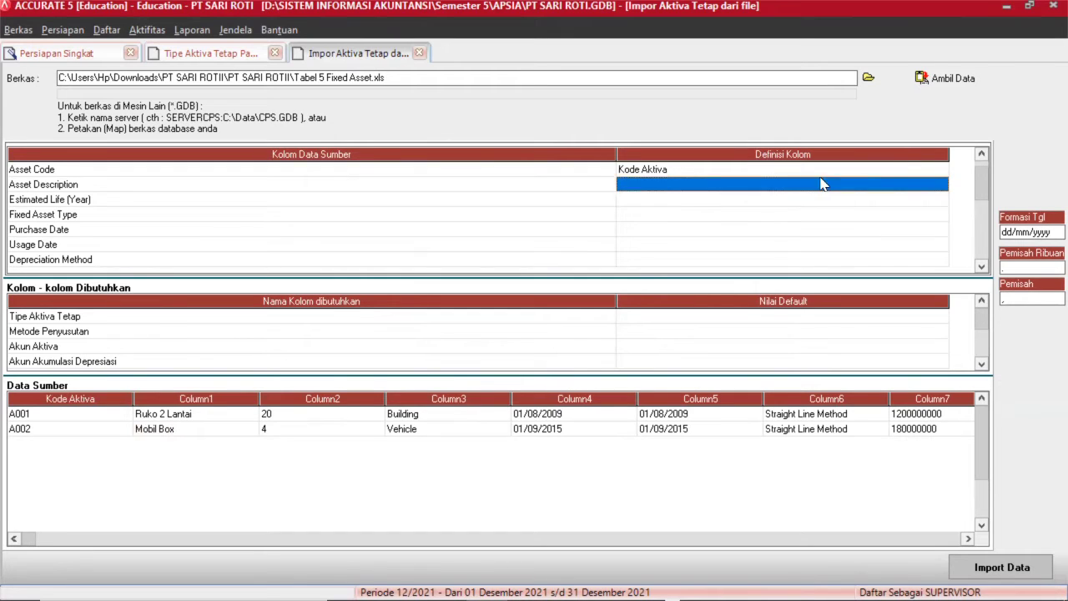
click(941, 199)
Map Asset Description to Keterangan Aktiva and Estimated Life (Year) to Umur Bulan Aktiva (Tahun).
click(937, 188)
click(940, 190)
click(941, 185)
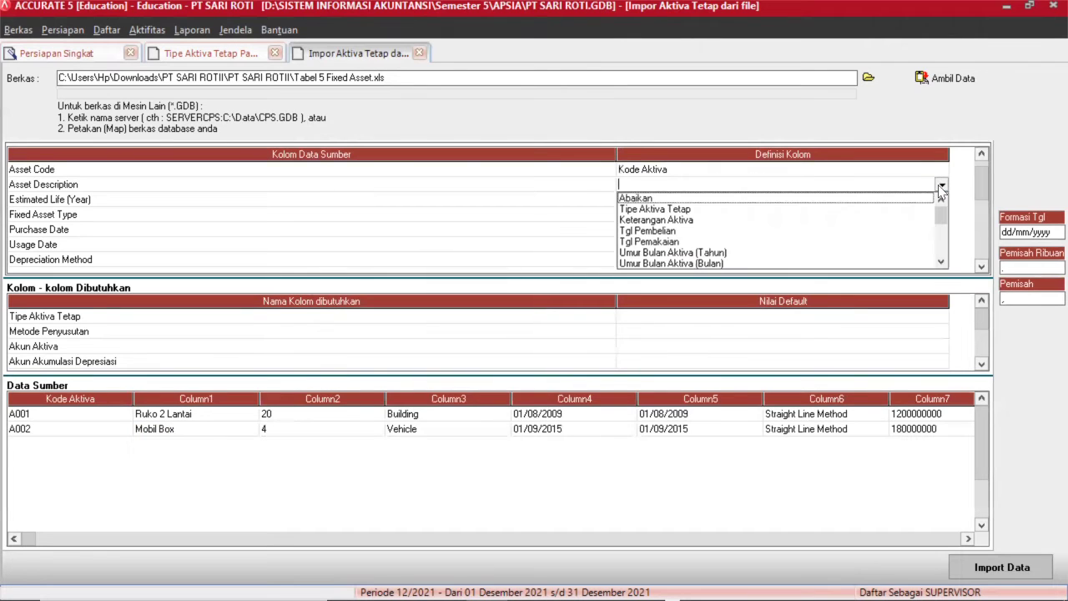
click(698, 220)
click(687, 203)
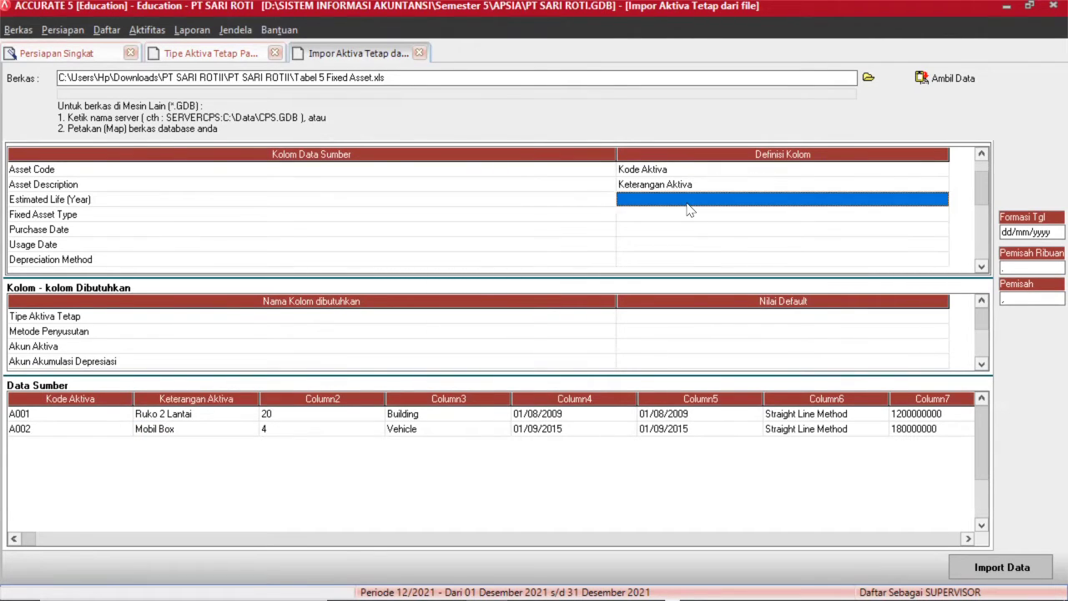
click(941, 201)
click(941, 200)
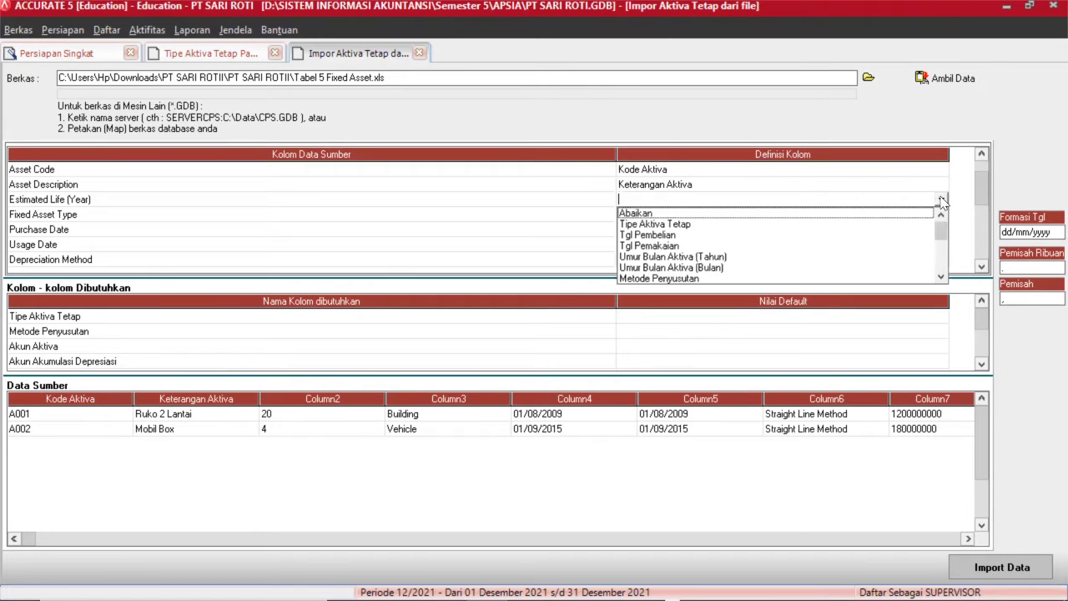
click(701, 256)
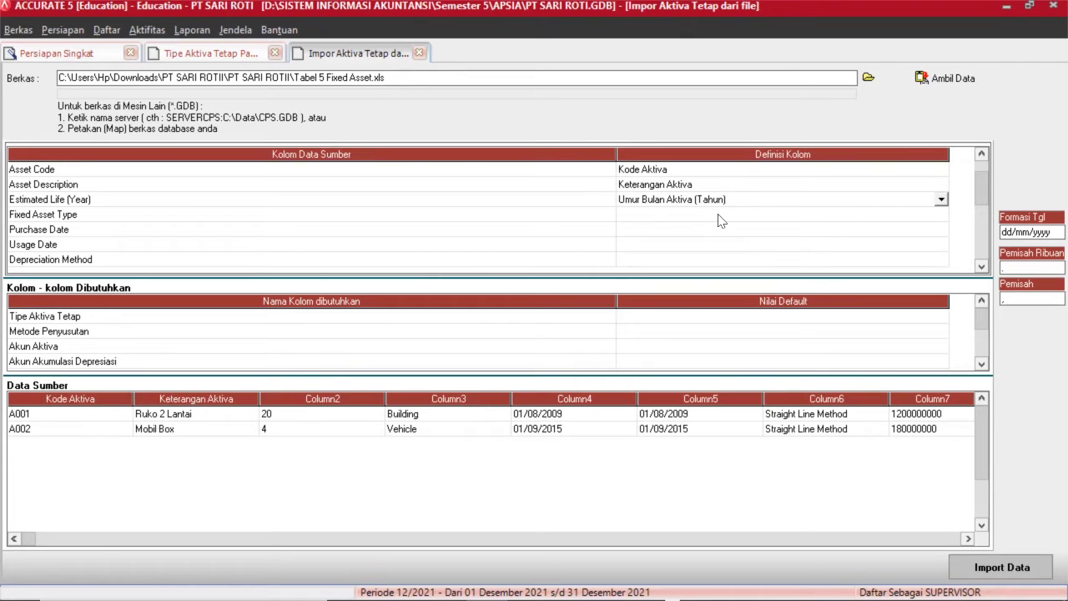
click(721, 219)
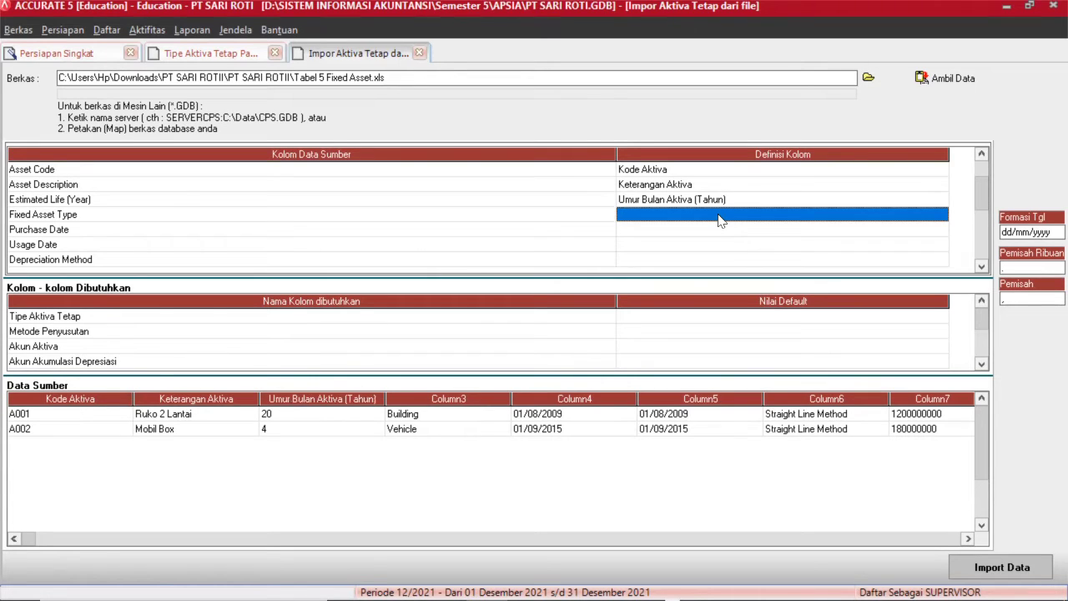
click(867, 217)
Define Fixed Asset Type as Tipe Aktiva Tetap, with Building as BUILDING and Vehicle as VEHICLE.
click(940, 215)
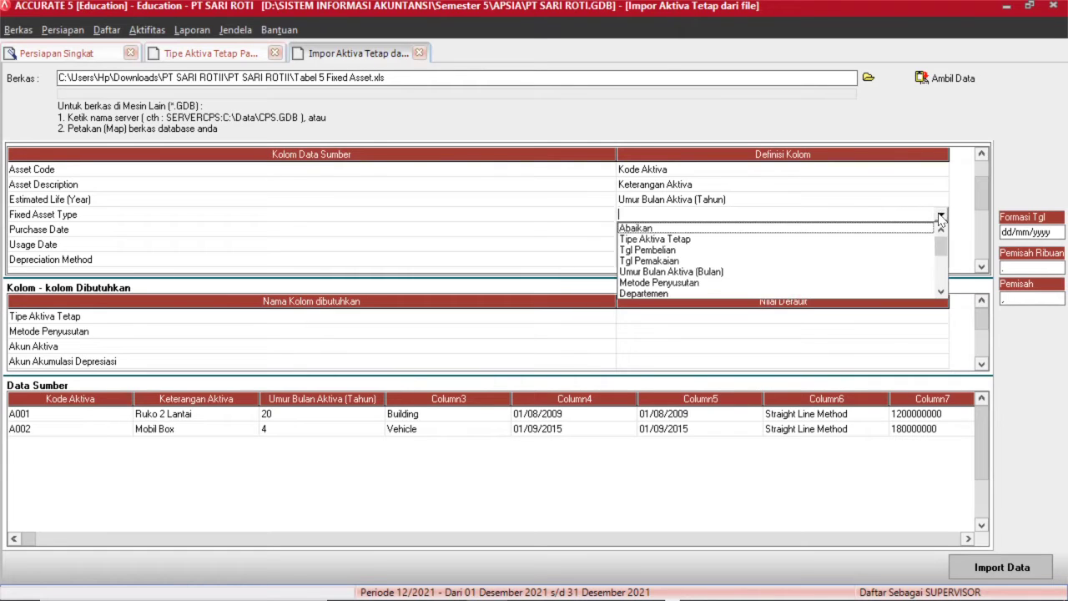
click(697, 239)
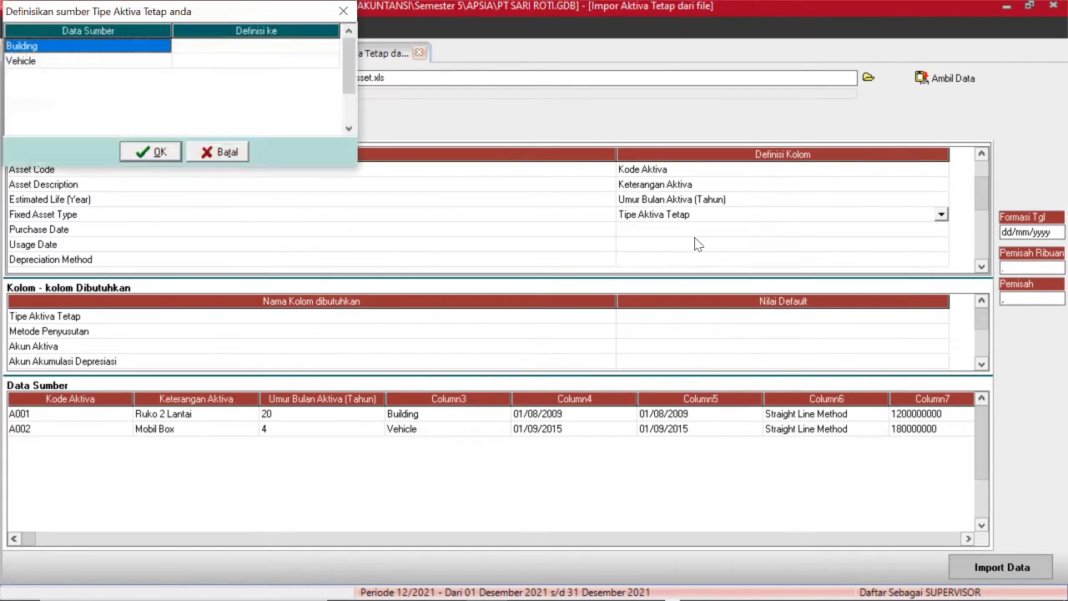
click(313, 48)
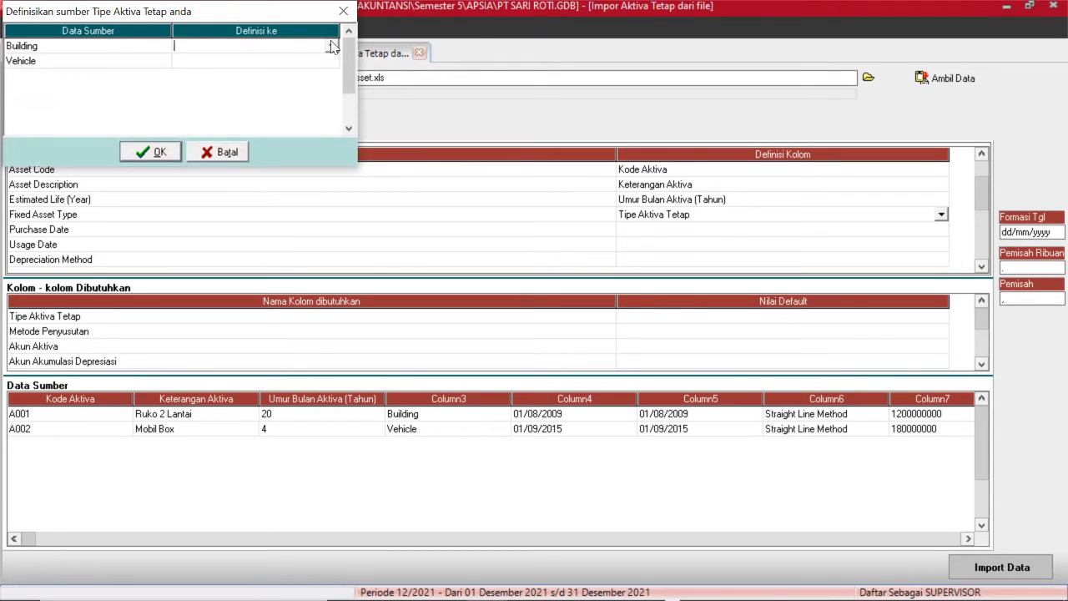
click(332, 46)
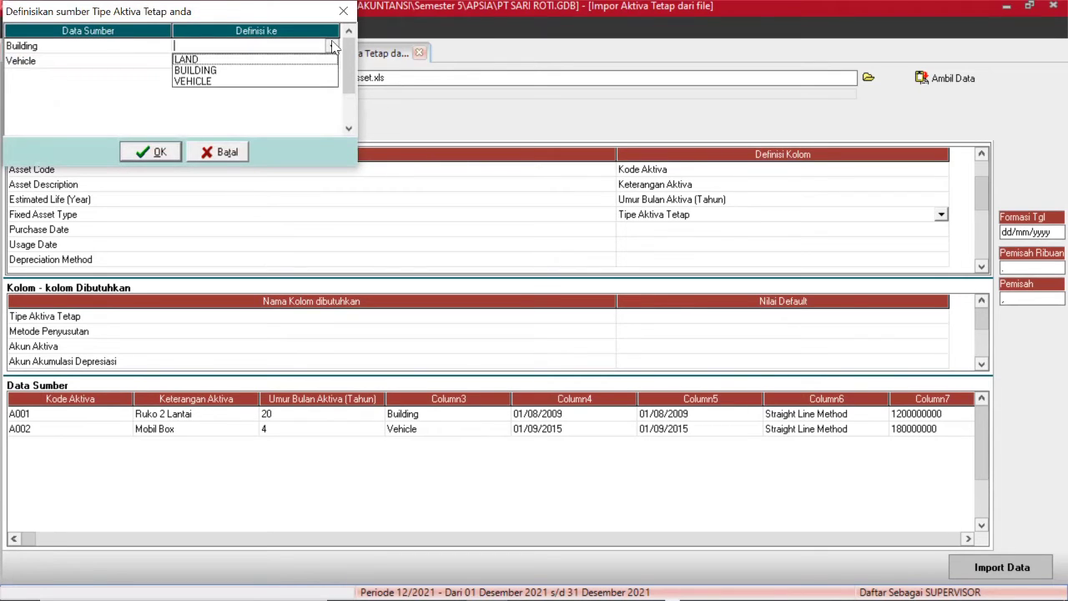
click(230, 71)
click(241, 65)
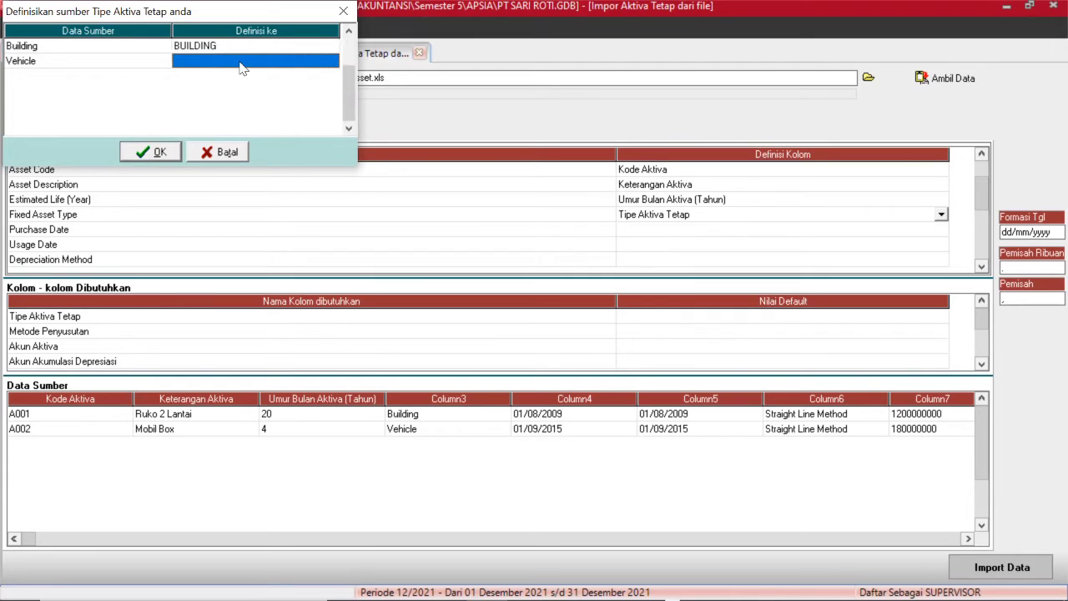
click(330, 65)
click(332, 60)
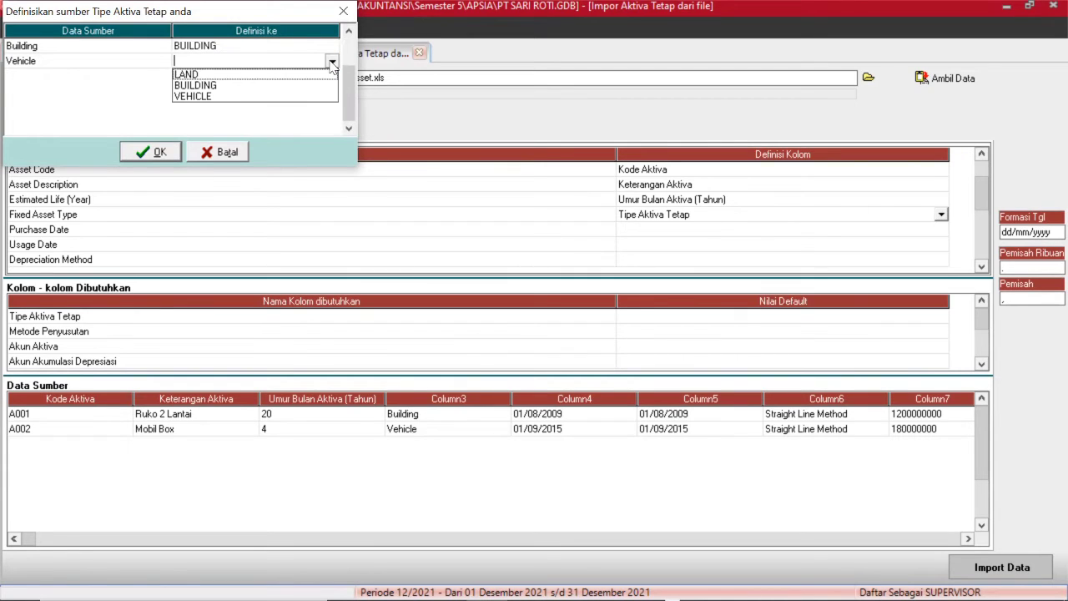
click(214, 97)
click(153, 152)
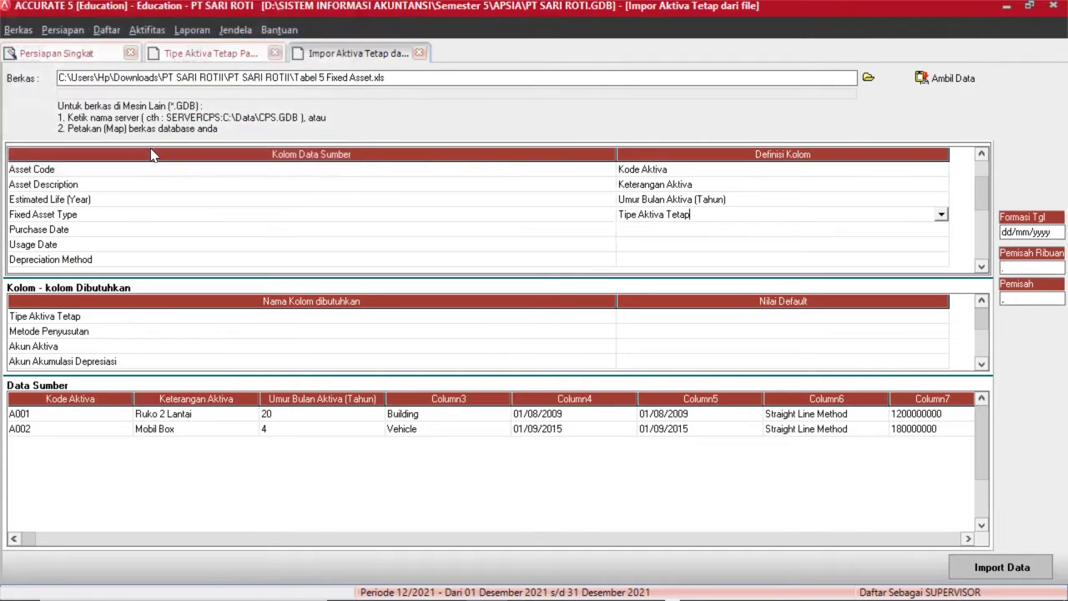
Map Purchase Date to Tgl Pembelian and Usage Date to Tgl Pemakaian.
click(515, 235)
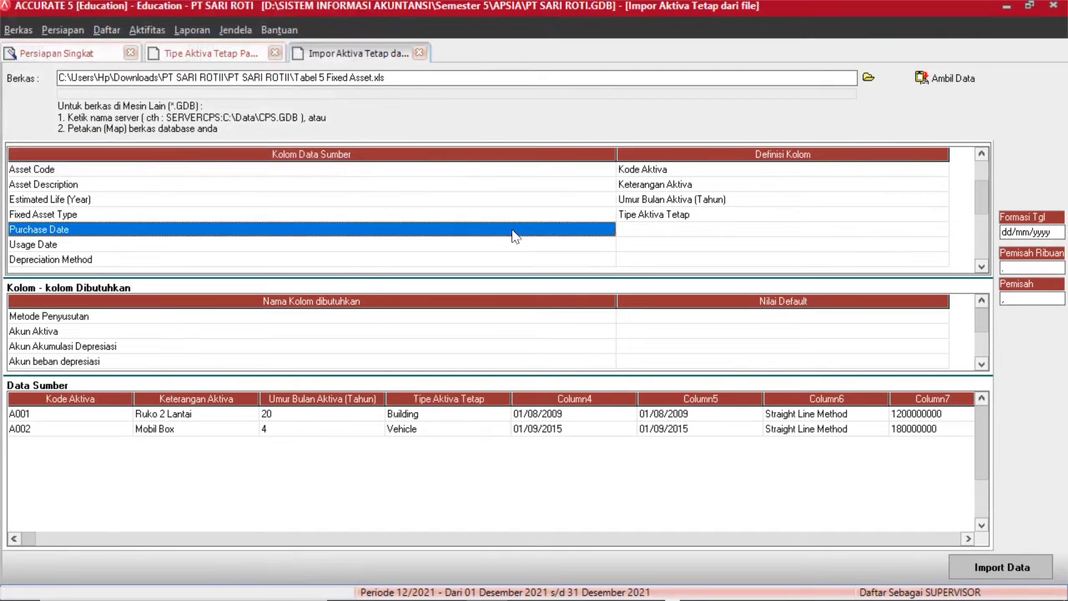
click(634, 236)
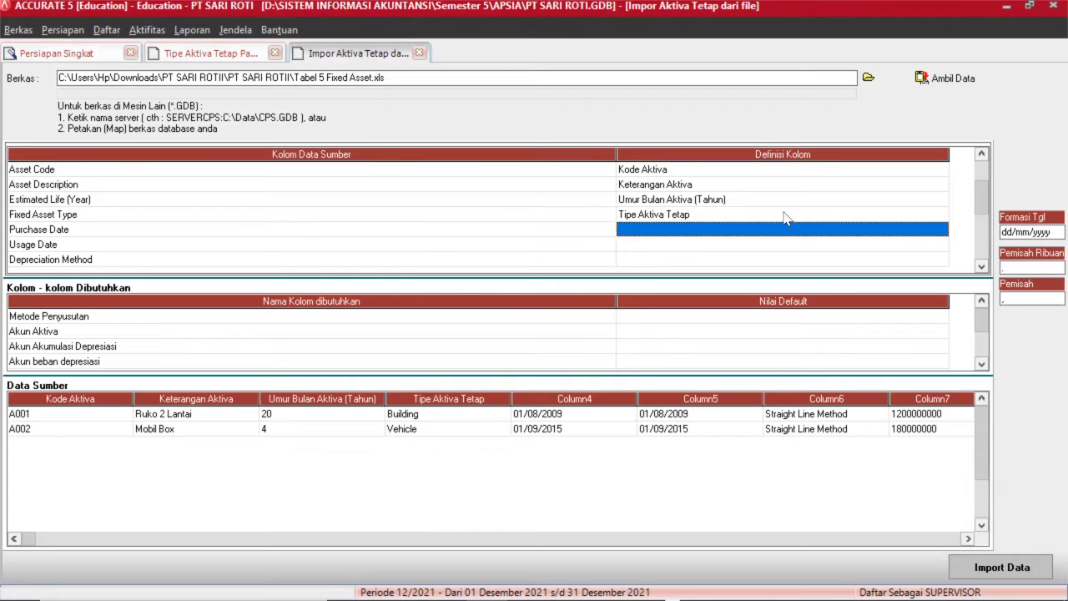
click(939, 219)
click(940, 227)
click(941, 230)
click(941, 228)
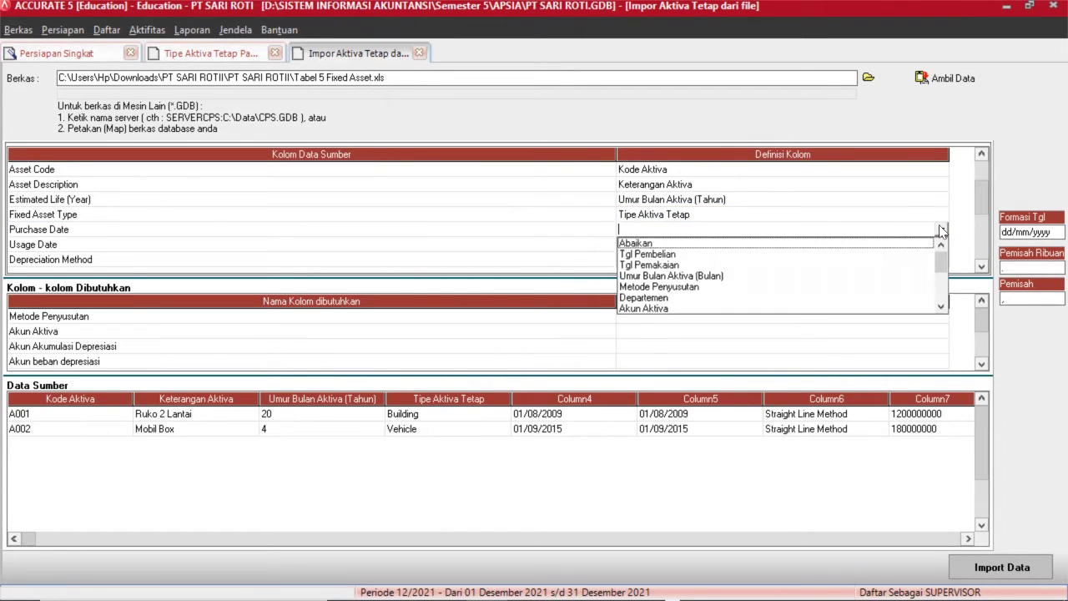
click(672, 254)
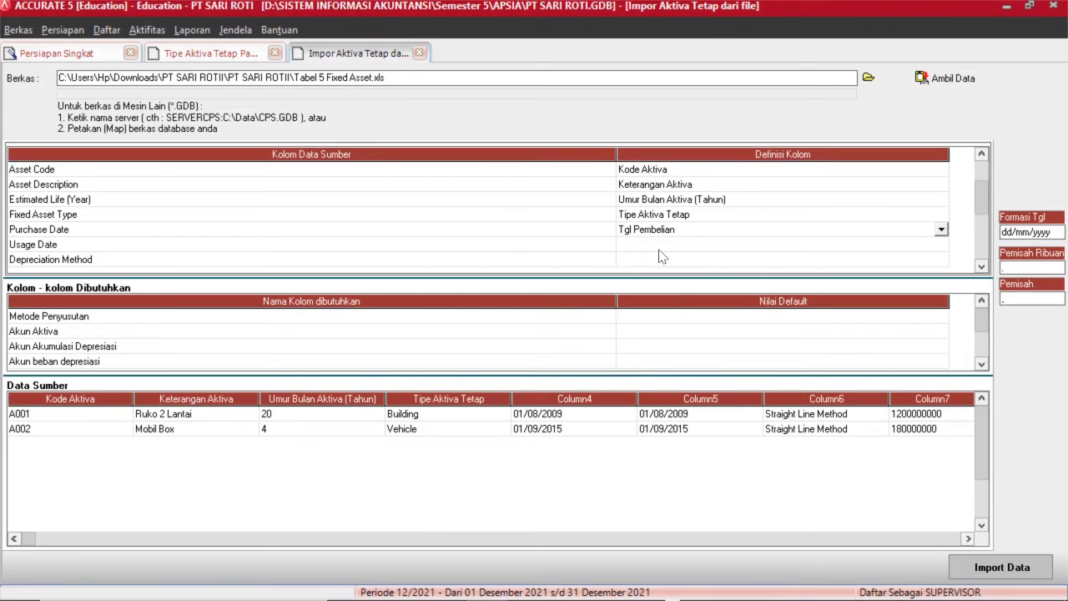
click(652, 245)
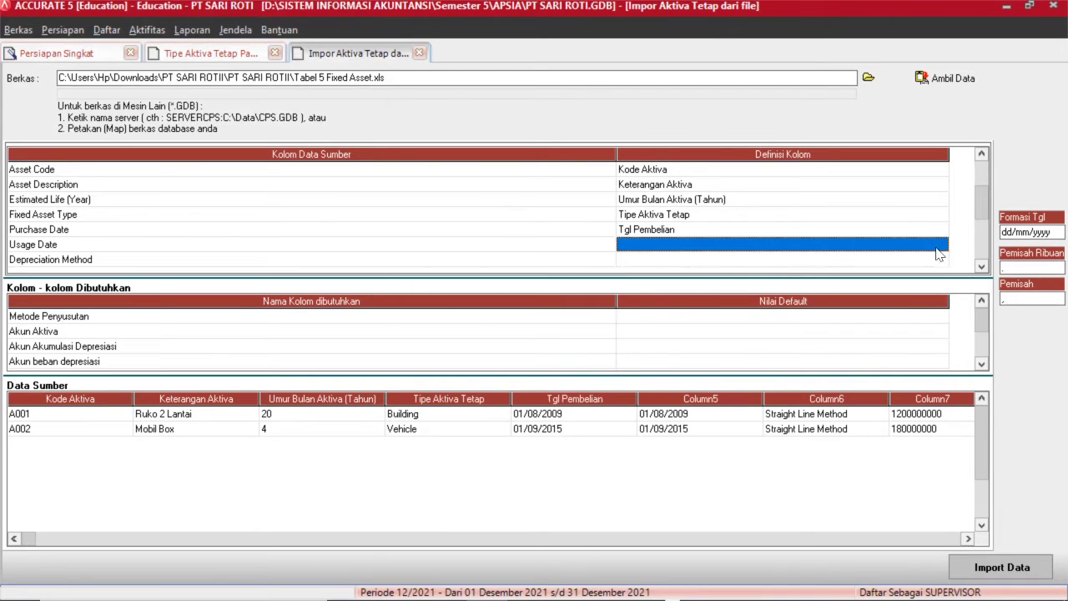
click(940, 245)
click(940, 245)
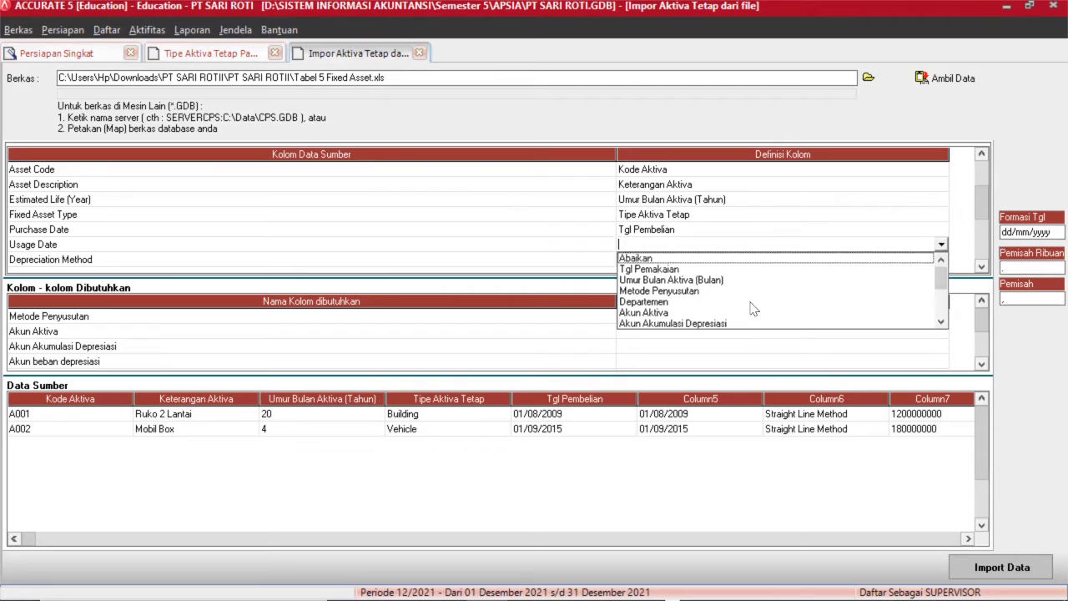
click(654, 271)
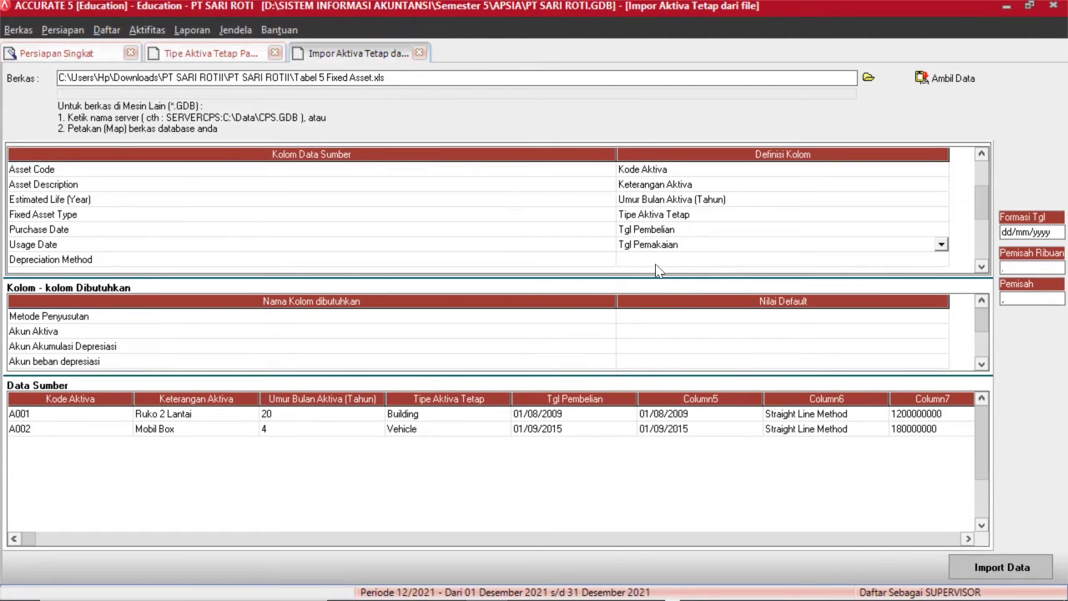
Map Depreciation Method to Metode Penyusutan, defining Straight Line Method as Metode Garis Lurus.
click(654, 265)
click(942, 264)
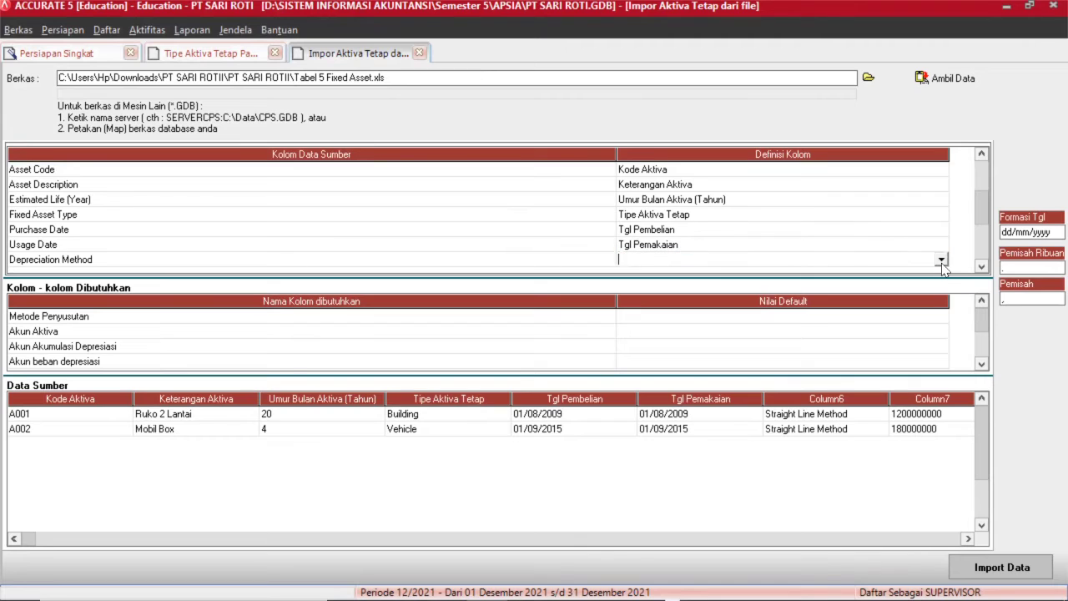
click(942, 259)
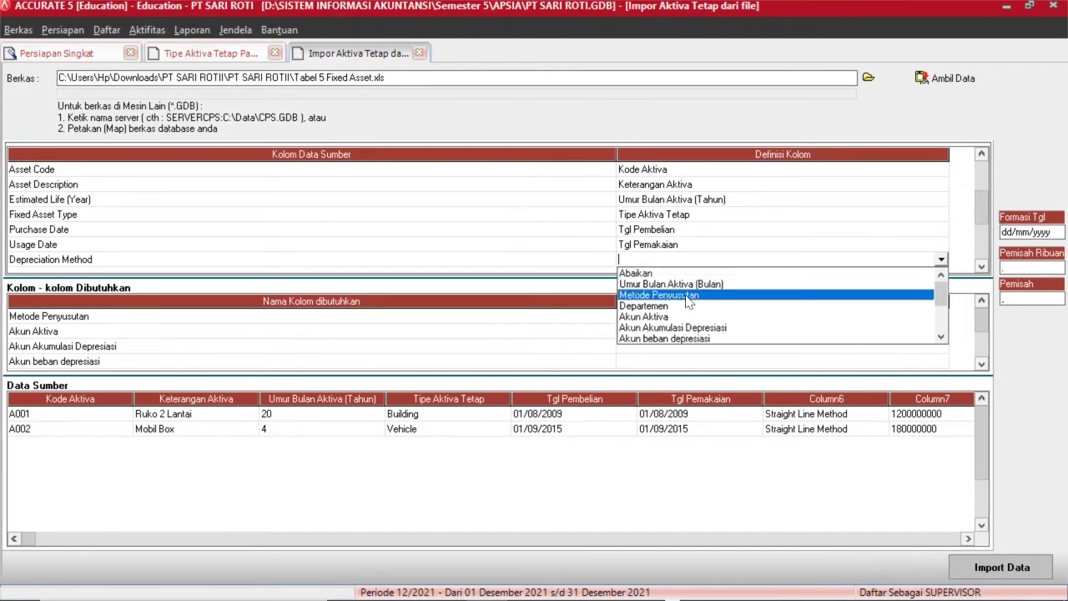
click(668, 295)
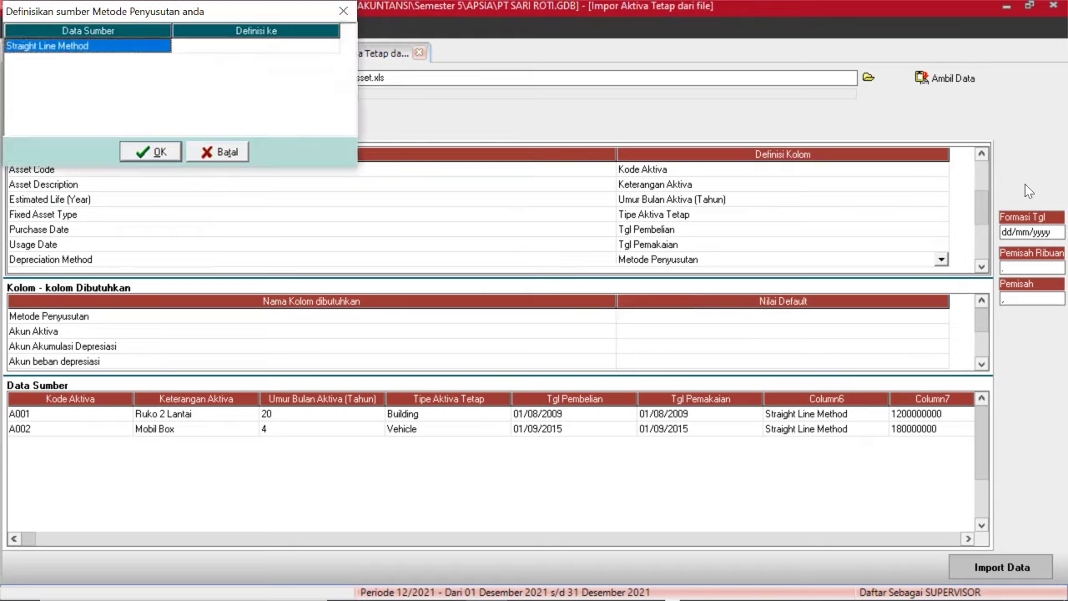
click(241, 48)
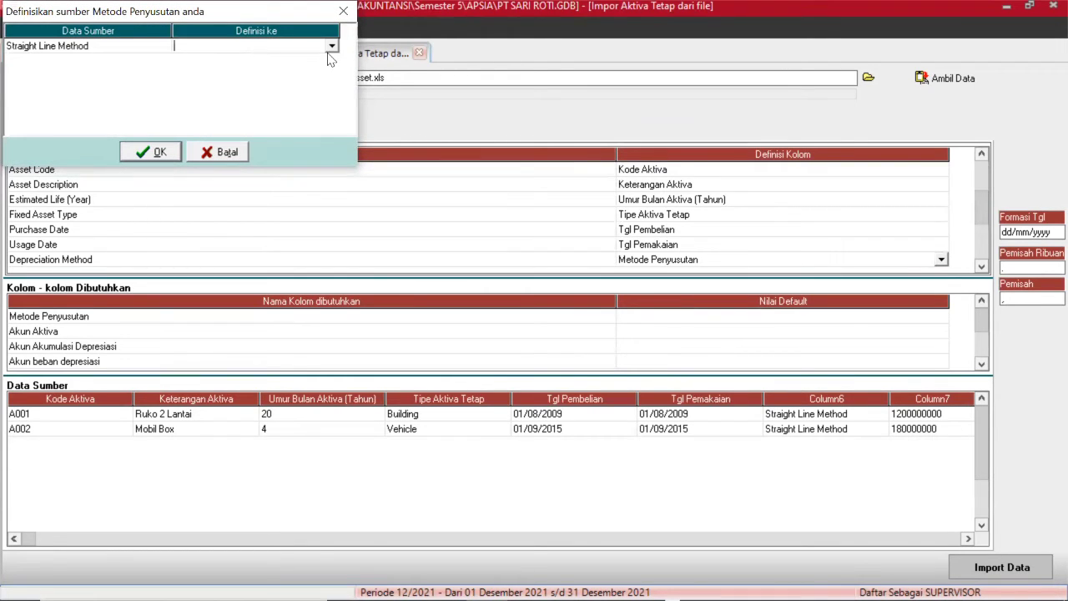
click(331, 46)
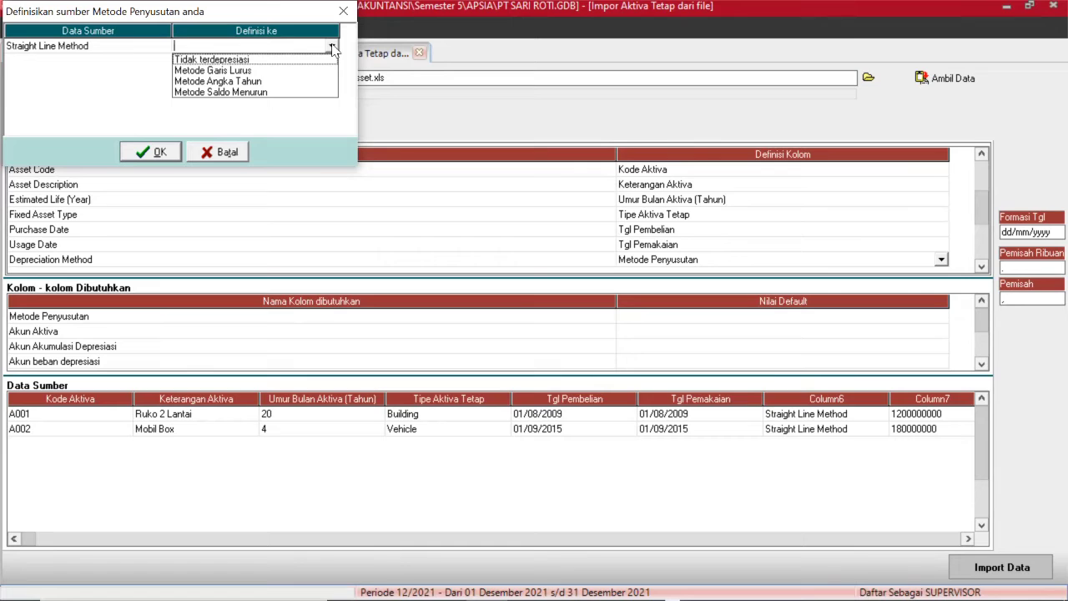
click(247, 72)
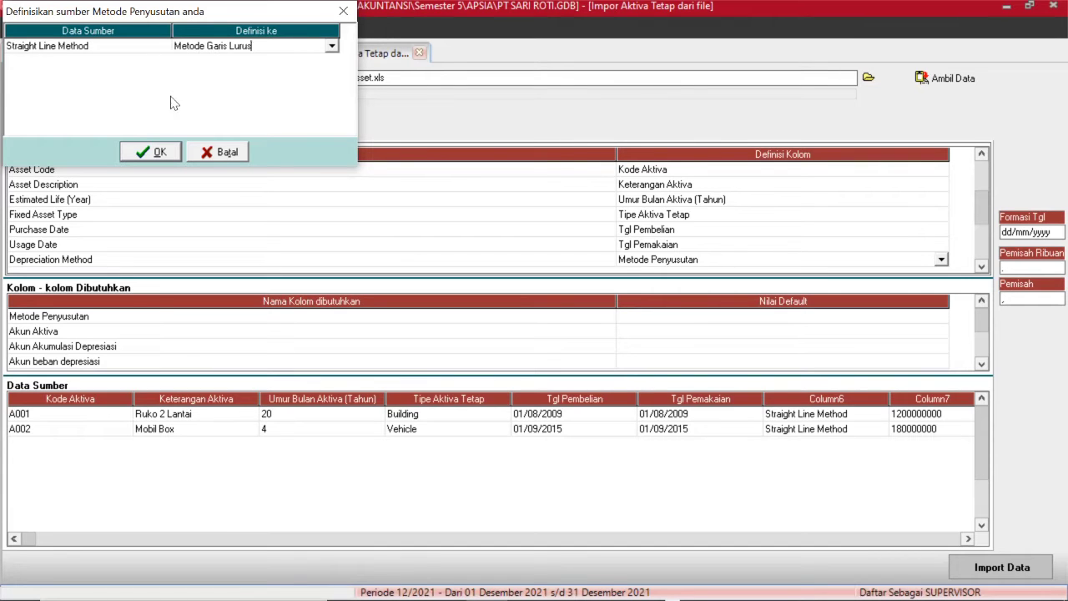
click(150, 155)
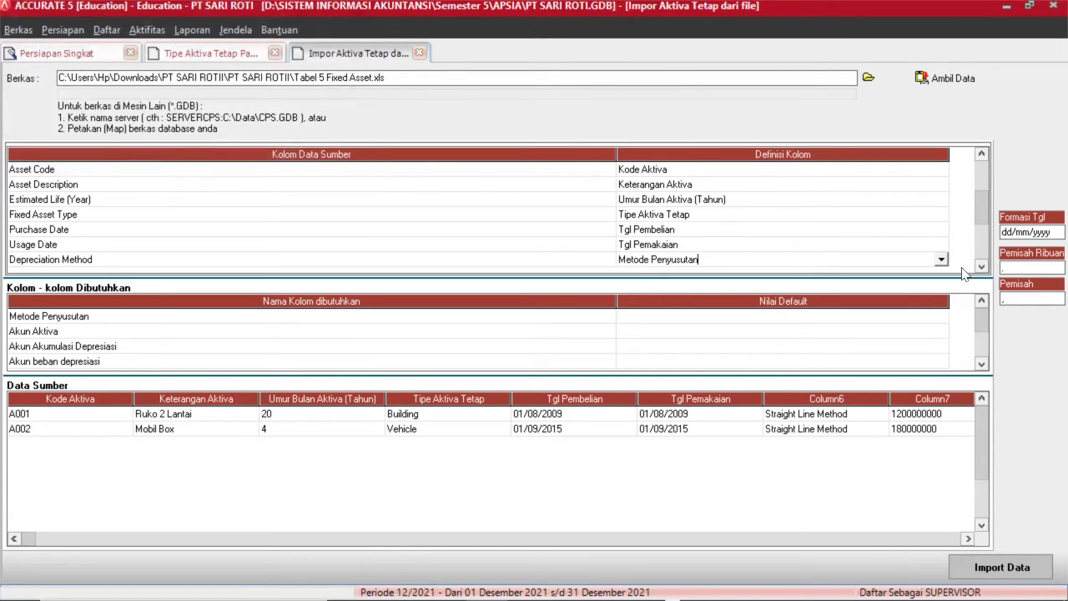
click(981, 267)
Map the Expenditure column to Sumber Dana.
click(982, 267)
click(981, 267)
click(981, 267)
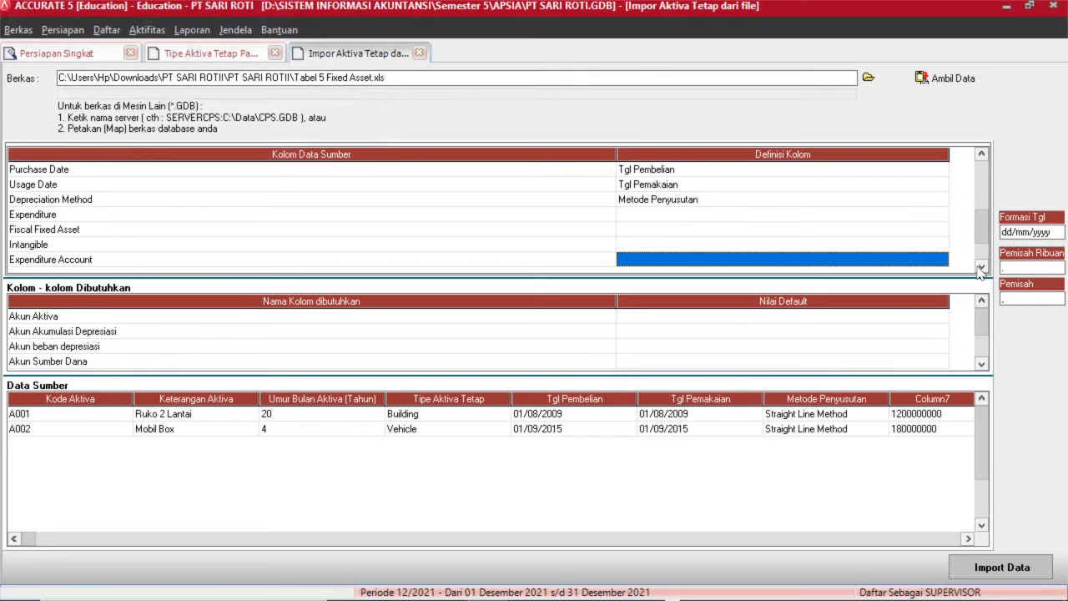
click(606, 217)
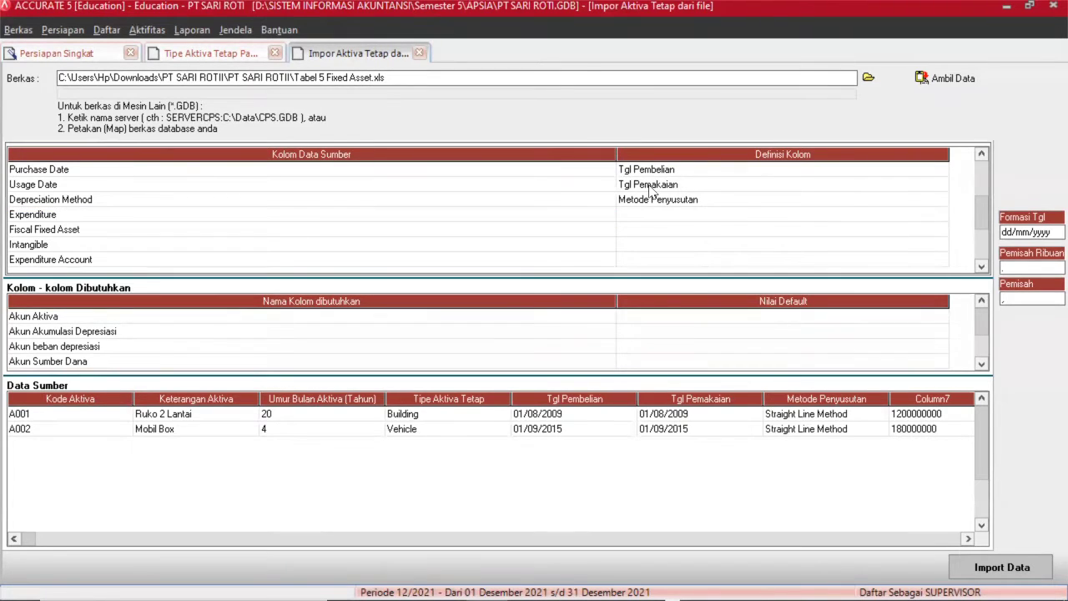
click(604, 217)
click(649, 219)
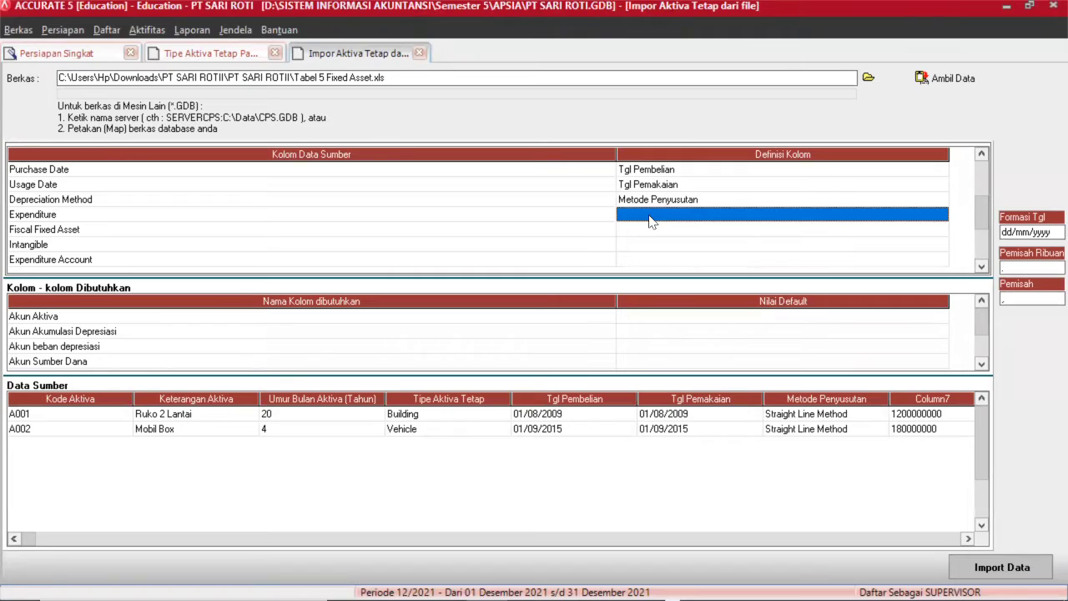
click(940, 217)
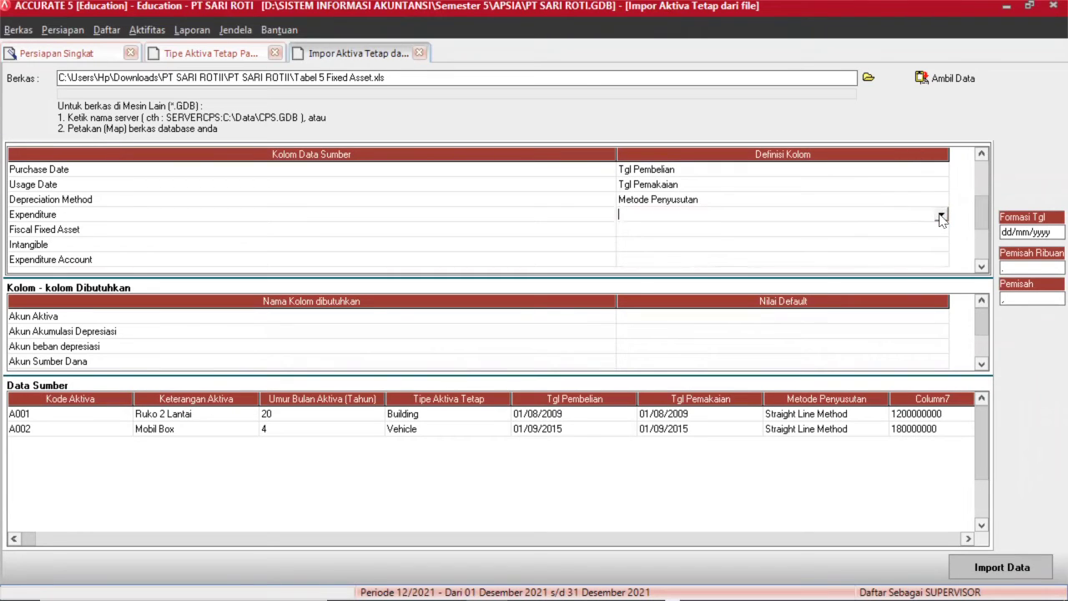
click(941, 217)
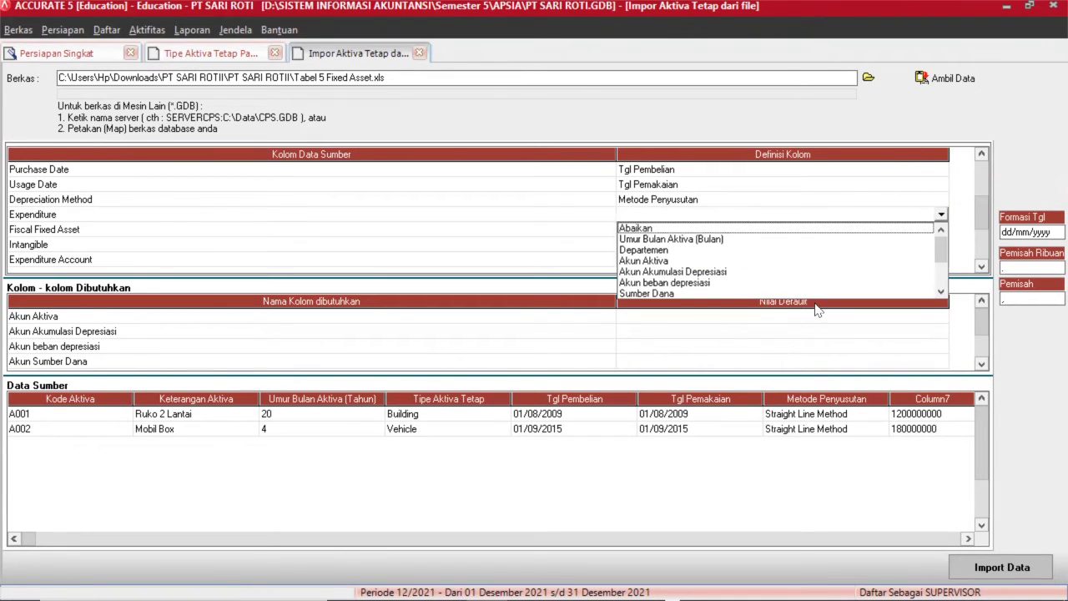
click(765, 292)
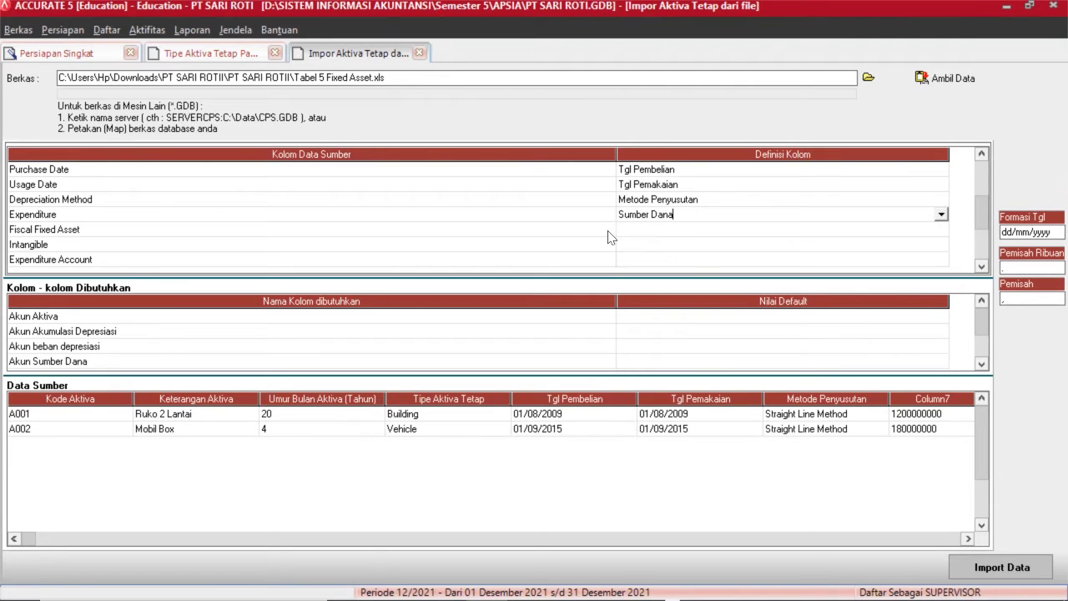
Map Fiscal Fixed Asset to Aktiva Tetap Pajak, treating True as Benar.
click(643, 228)
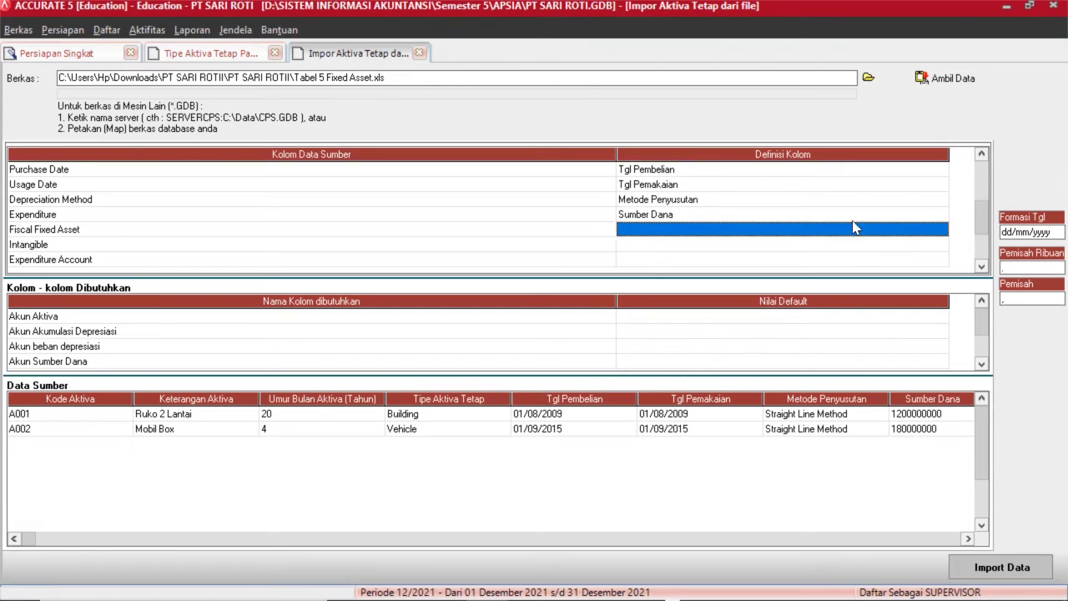
click(938, 234)
click(940, 231)
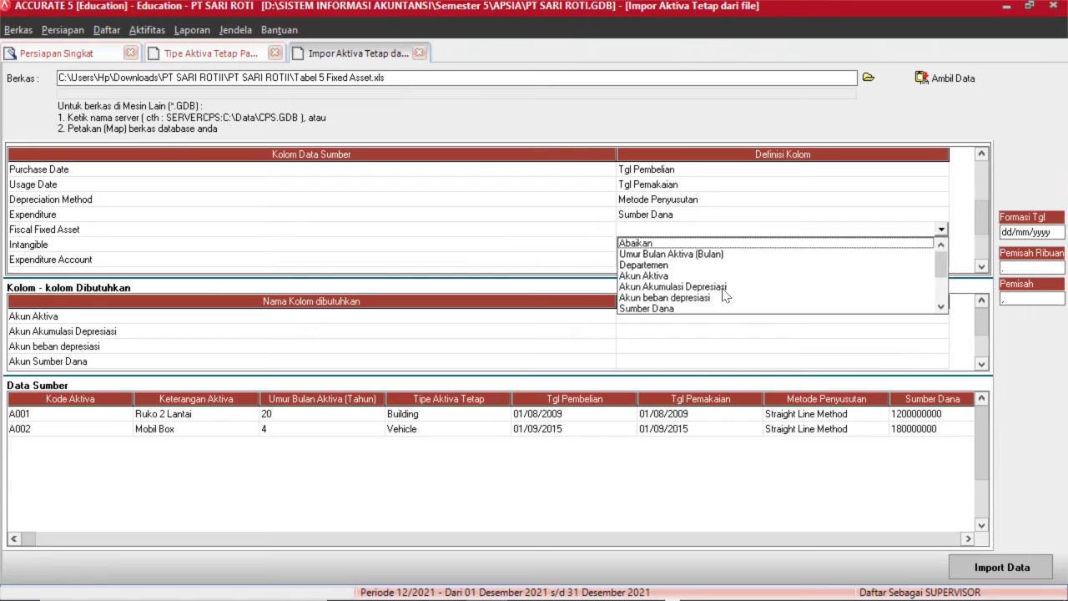
click(940, 307)
click(940, 307)
click(940, 307)
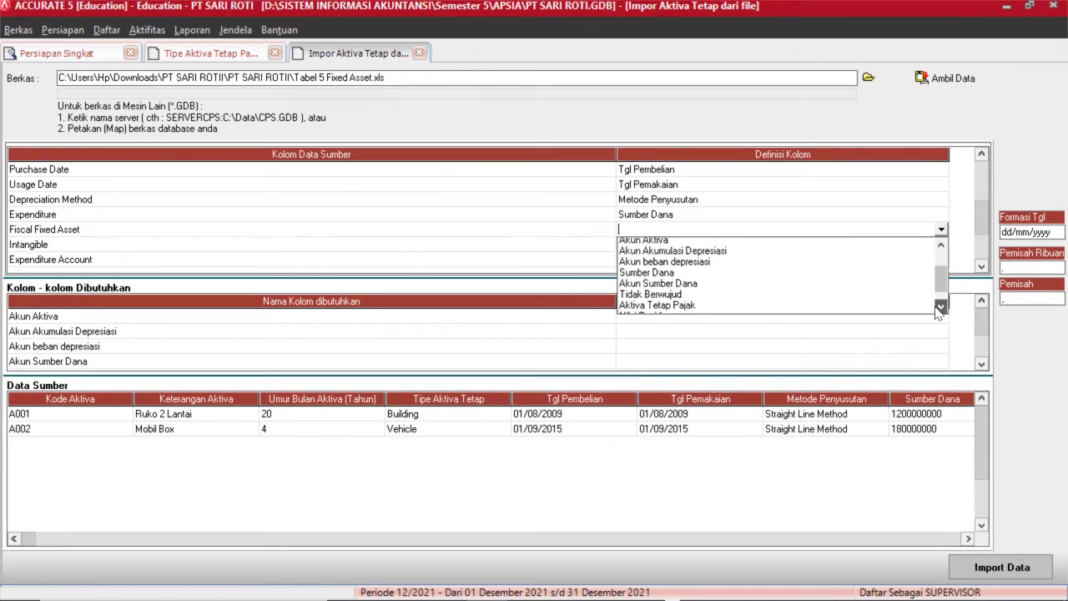
click(940, 307)
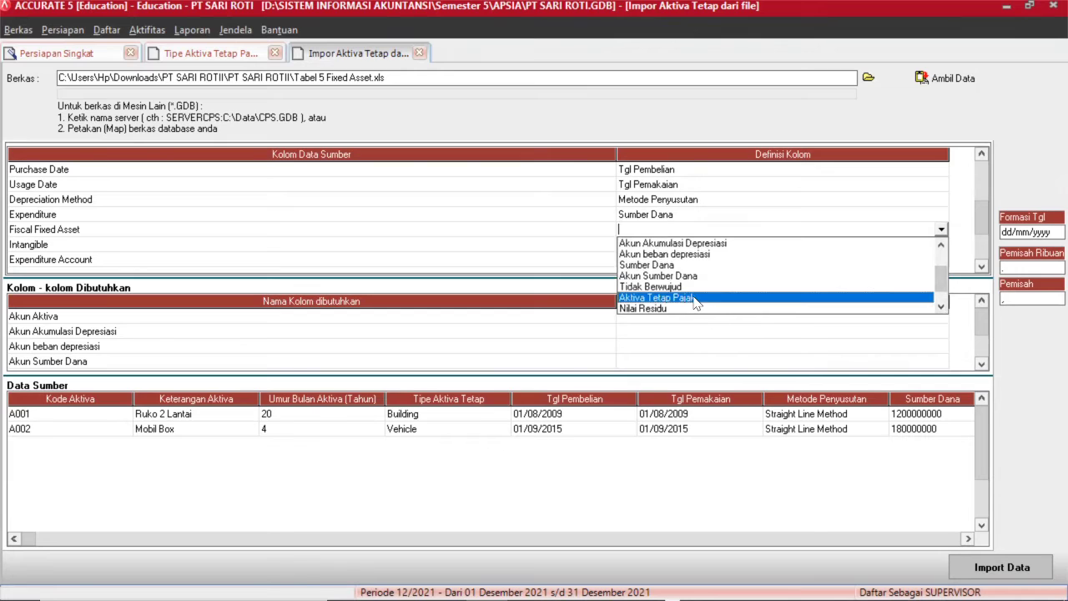
click(695, 298)
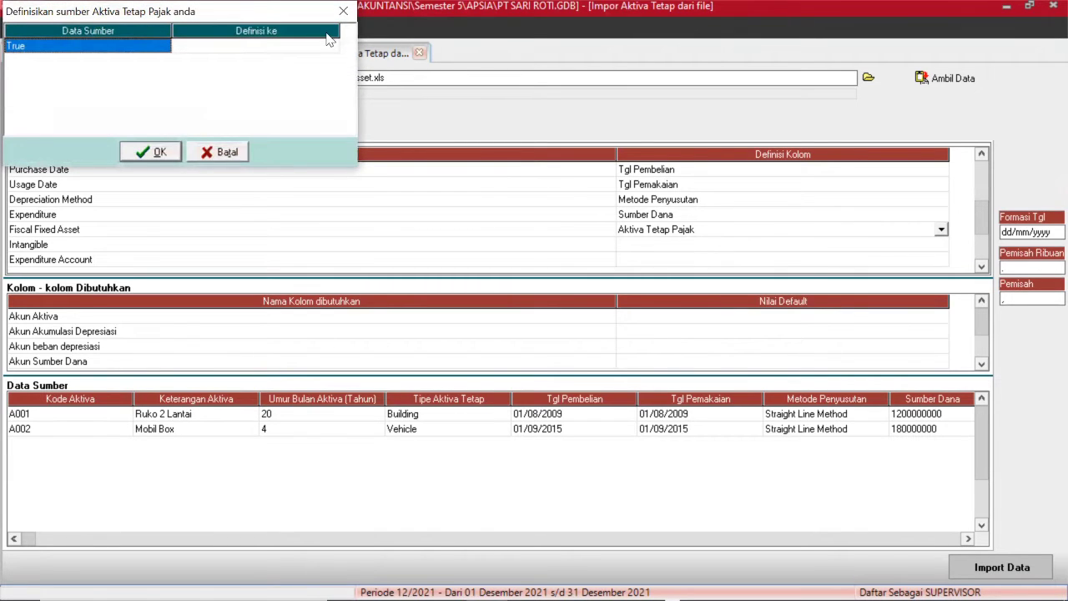
click(320, 45)
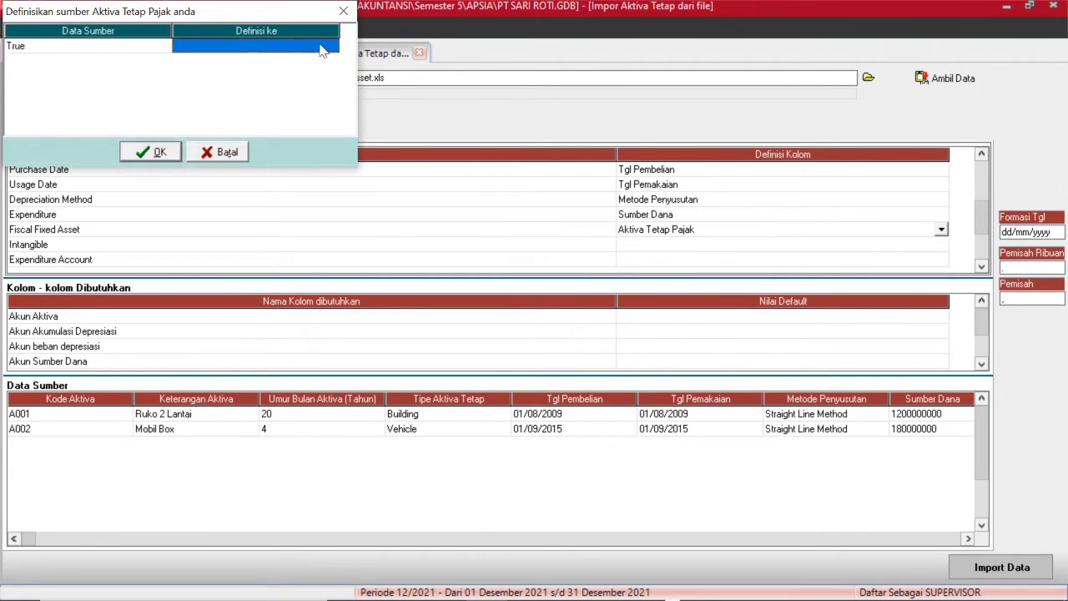
click(320, 45)
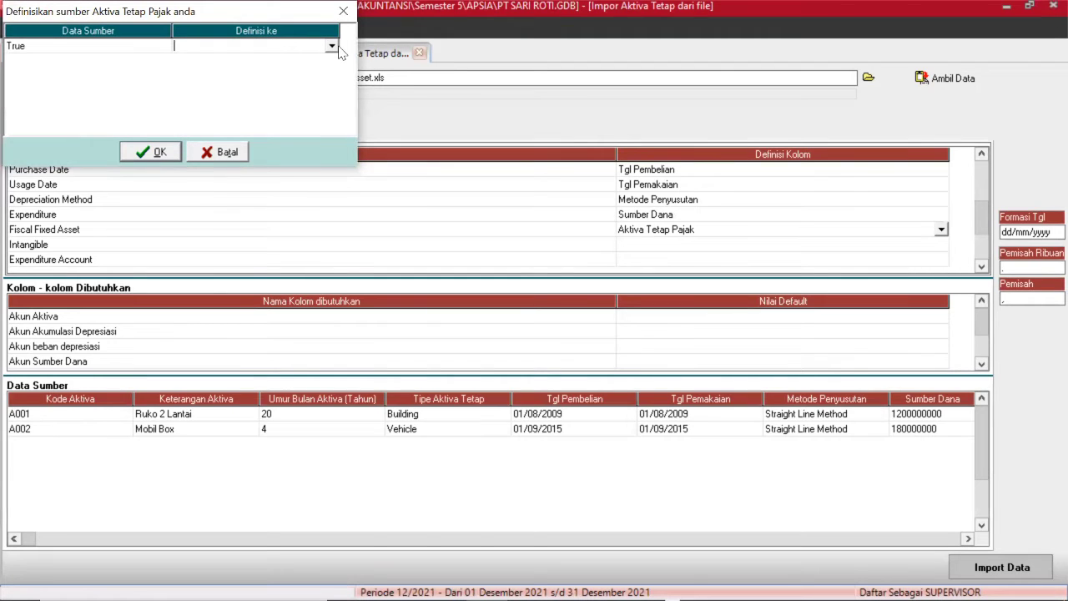
click(331, 45)
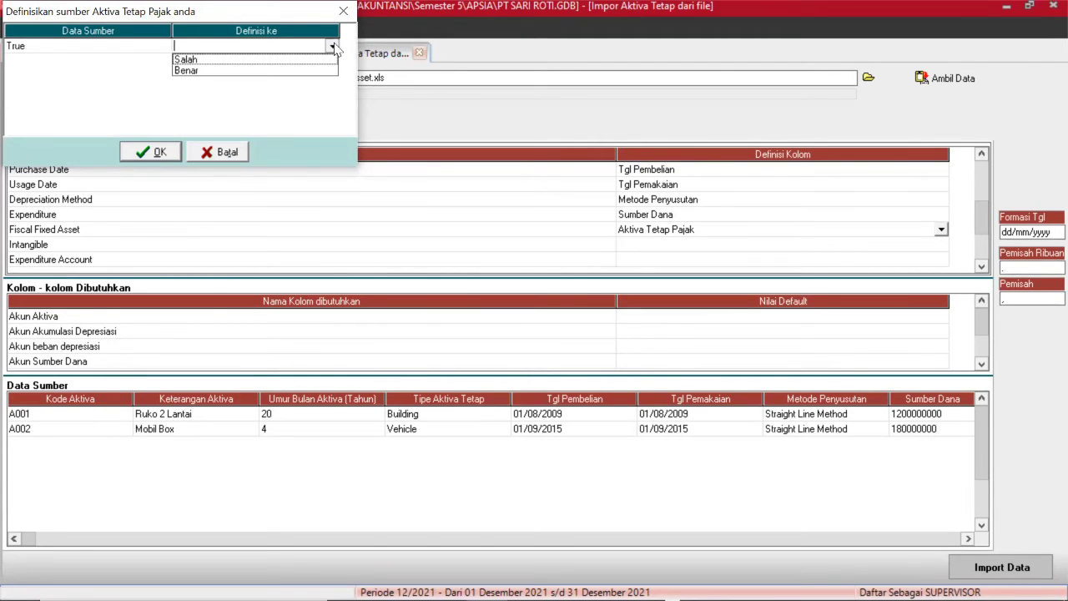
click(222, 73)
click(157, 151)
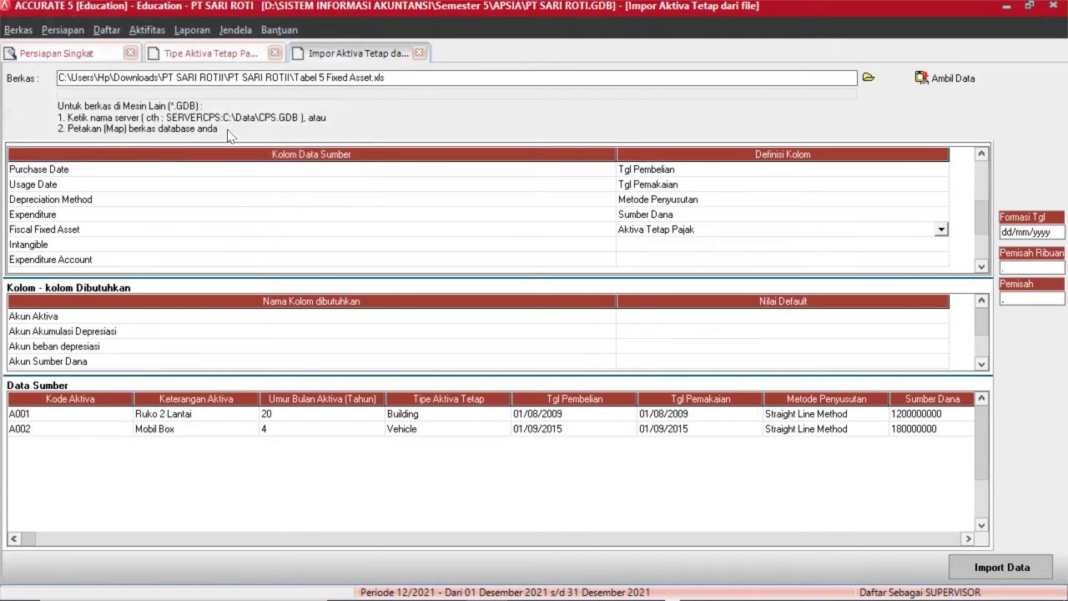
Recheck that Expenditure stays on Sumber Dana, then move to the Intangible row.
click(715, 215)
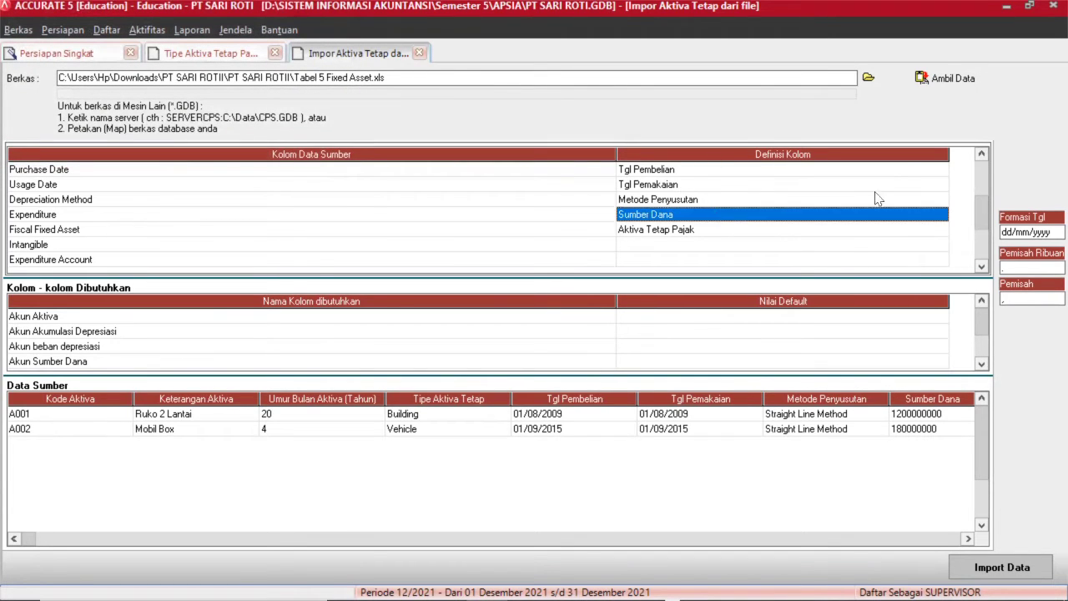
click(927, 216)
click(941, 215)
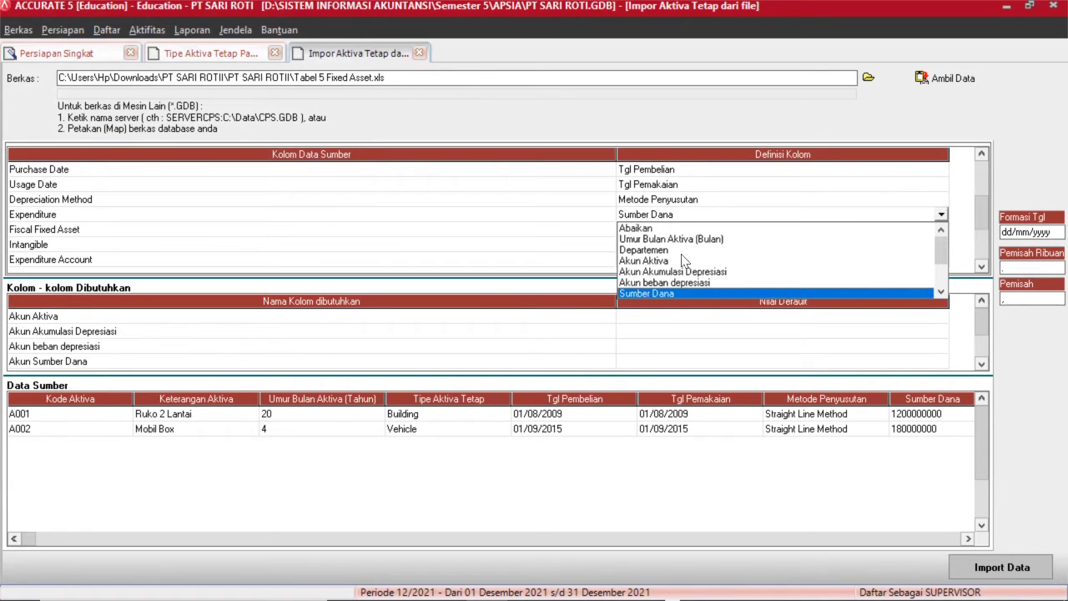
click(940, 291)
click(941, 292)
click(941, 291)
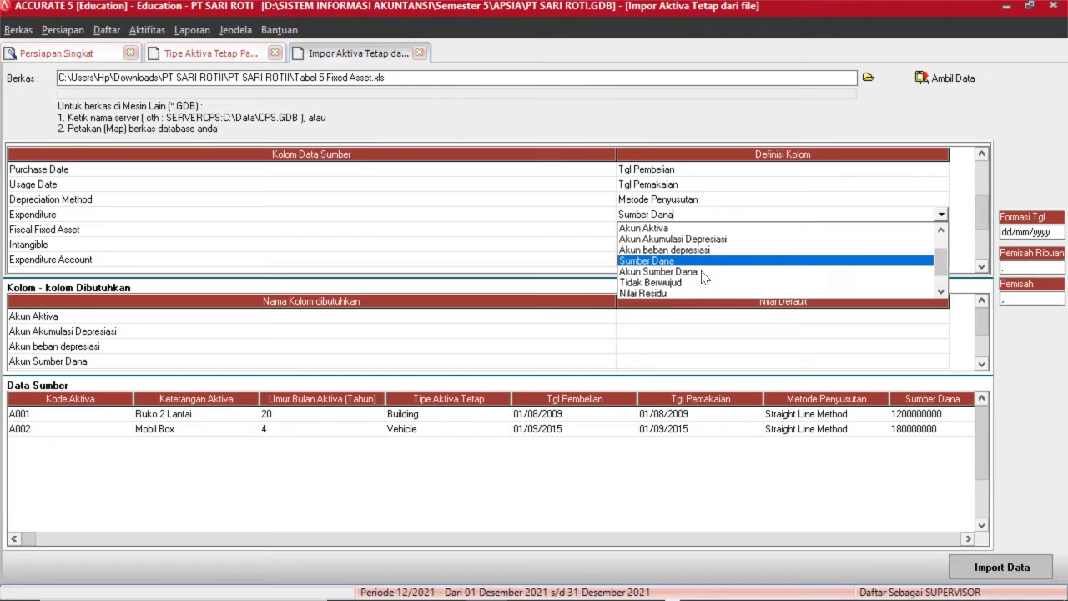
click(539, 230)
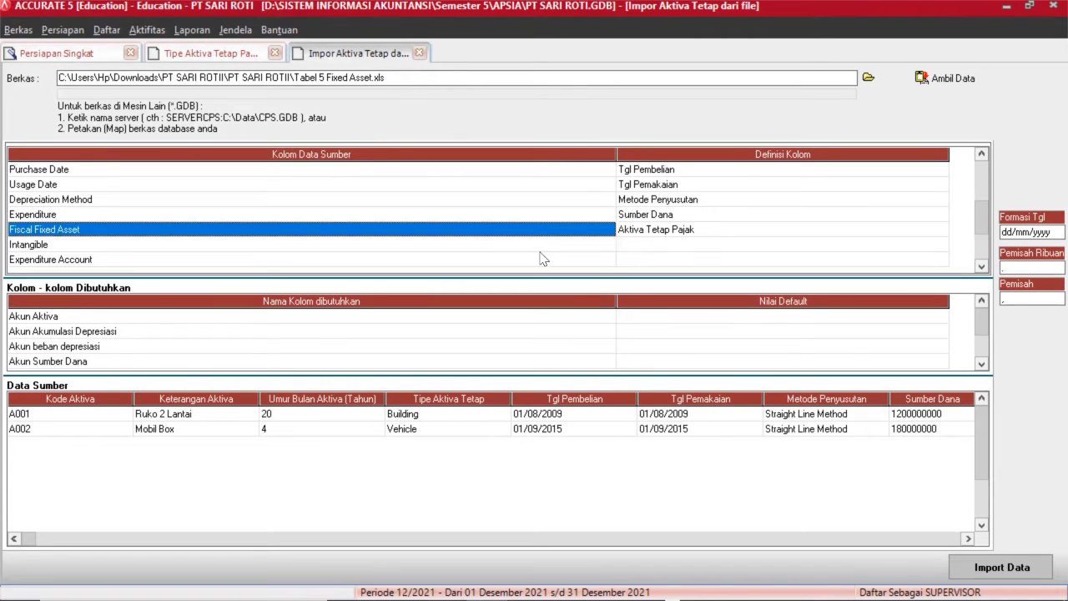
click(562, 245)
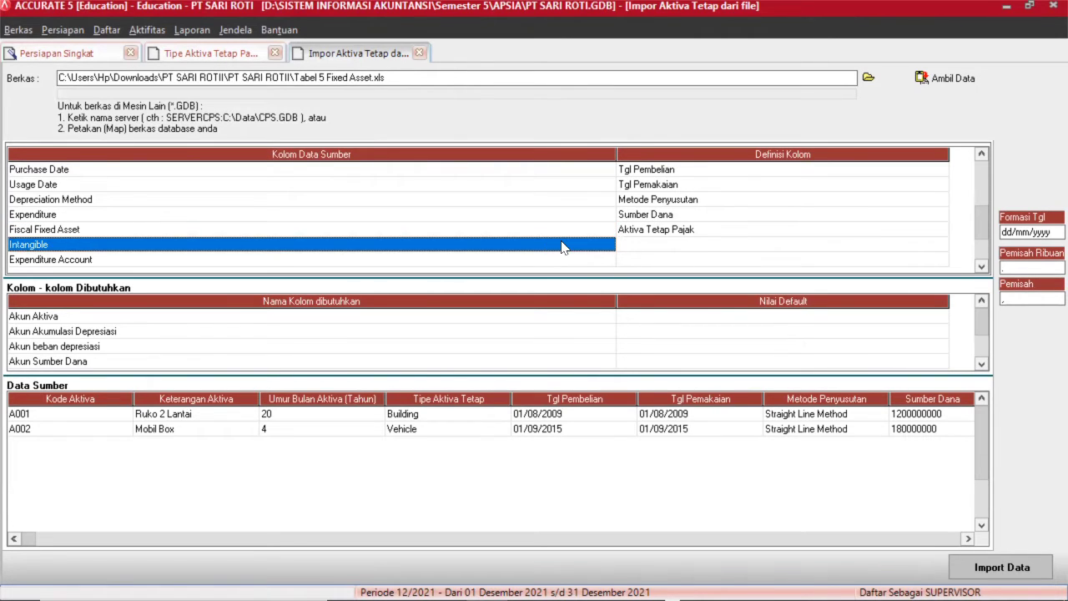
Set the Intangible column's definition to Tidak Berwujud.
click(664, 247)
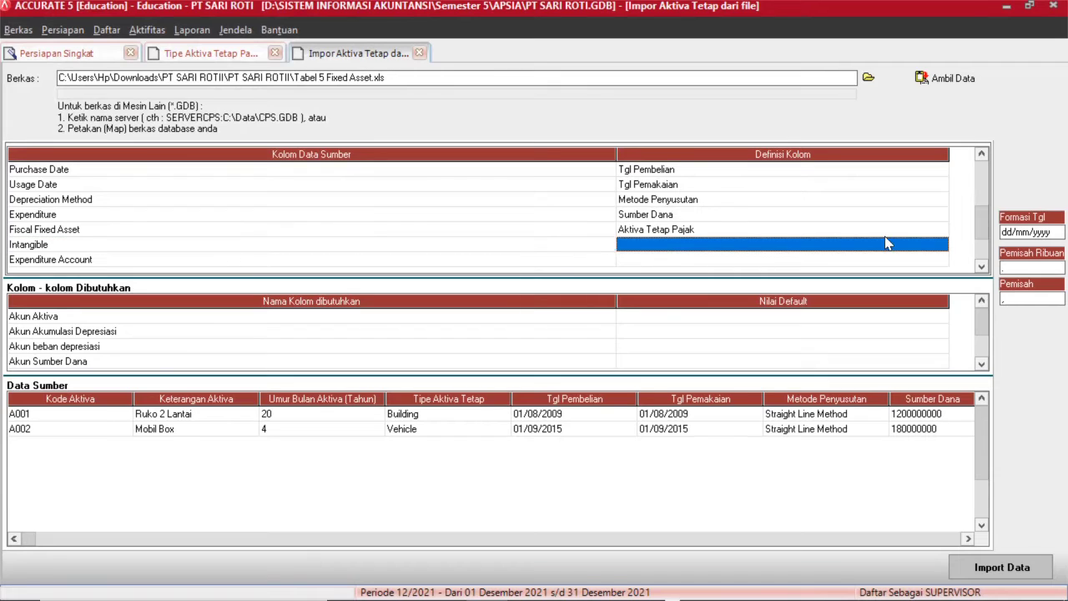
click(942, 245)
click(941, 244)
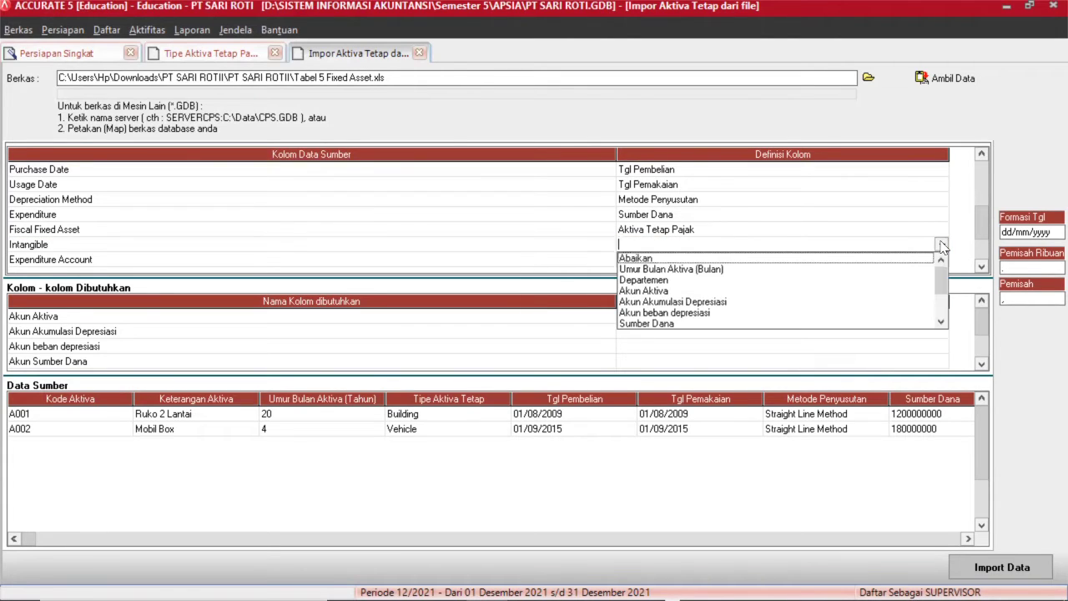
click(941, 322)
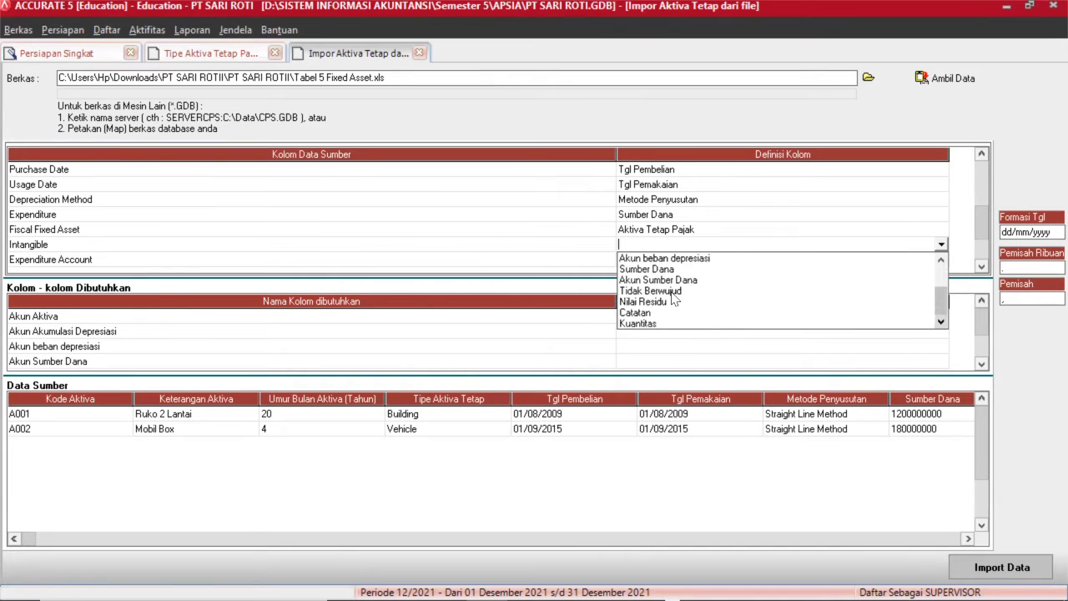
click(683, 290)
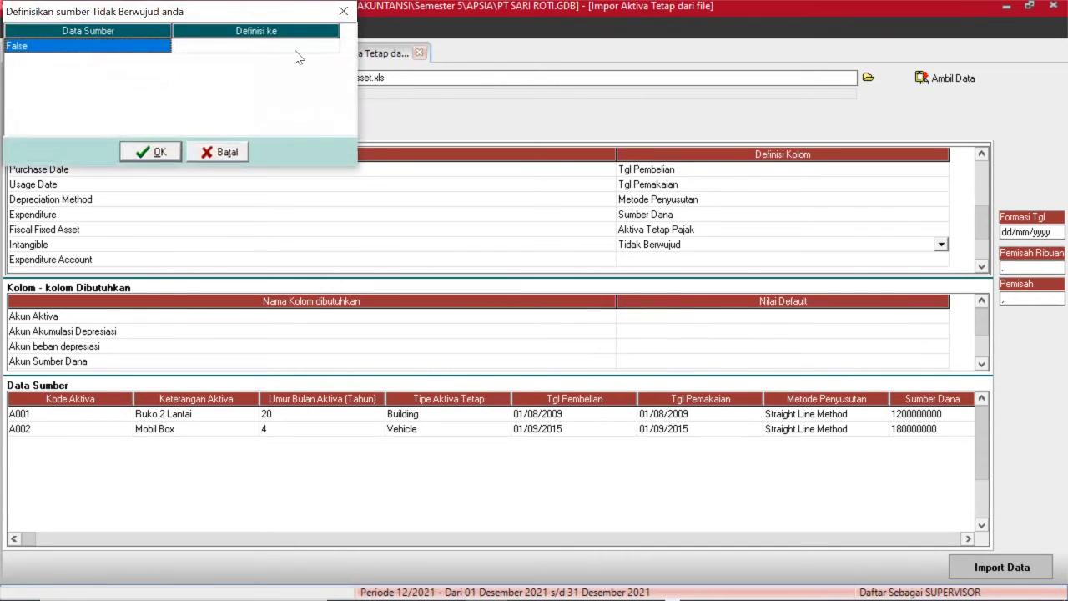
Define the False value as Salah, confirm, and select the Expenditure Account definition.
click(298, 47)
click(296, 51)
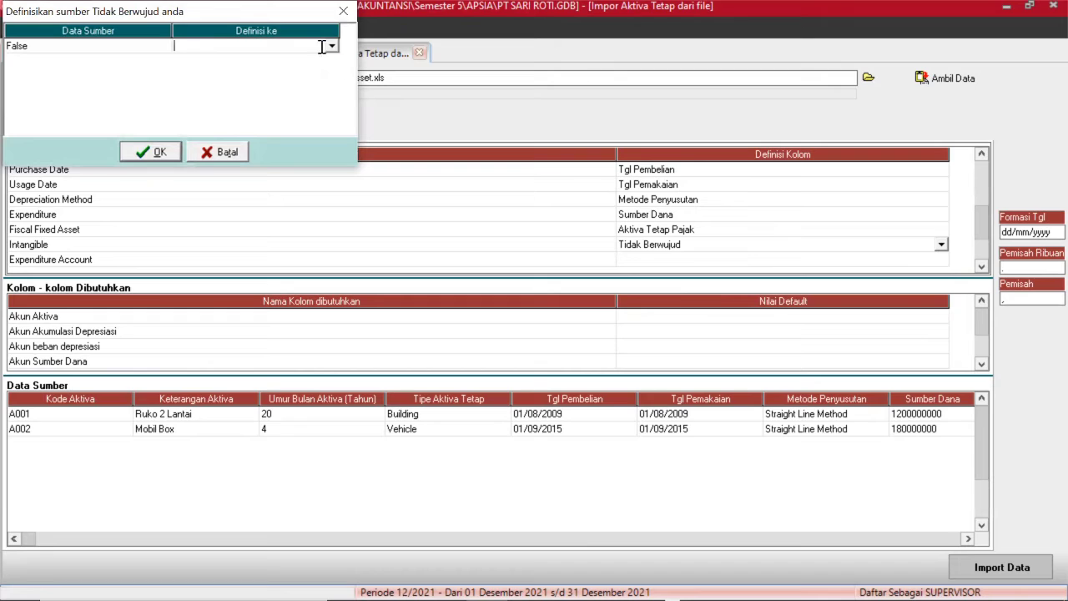
click(331, 46)
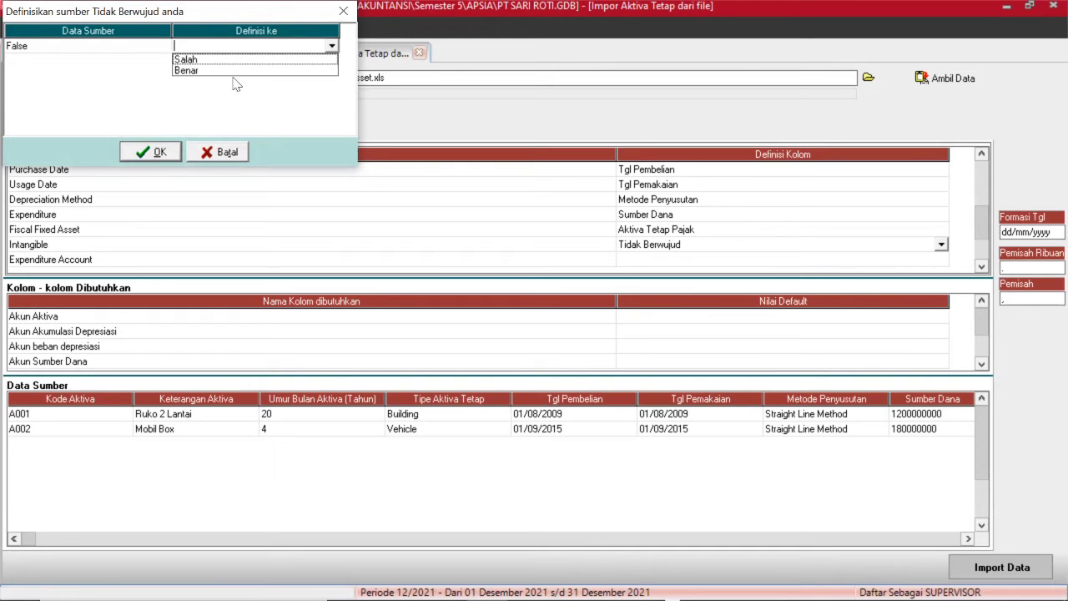
click(202, 64)
click(152, 151)
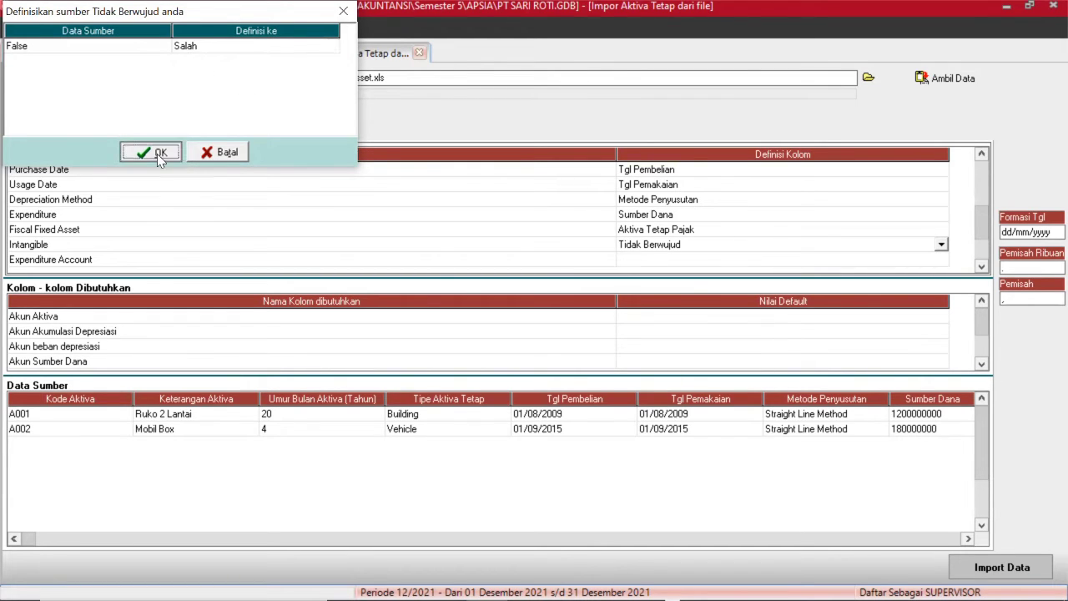
click(634, 260)
click(934, 262)
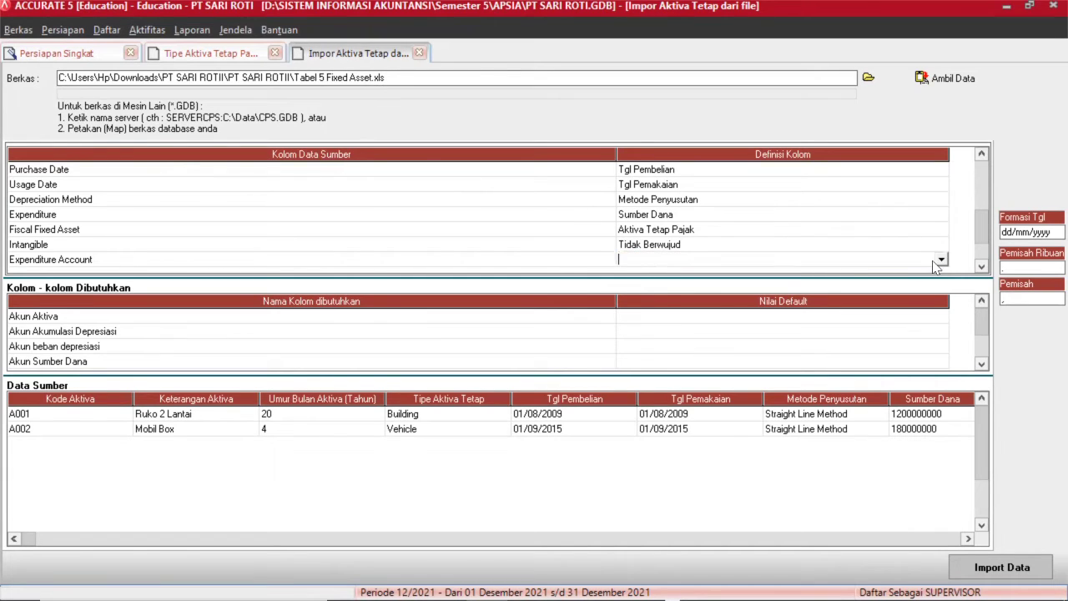
Set the Expenditure Account column's definition to Akun Sumber Dana.
click(941, 261)
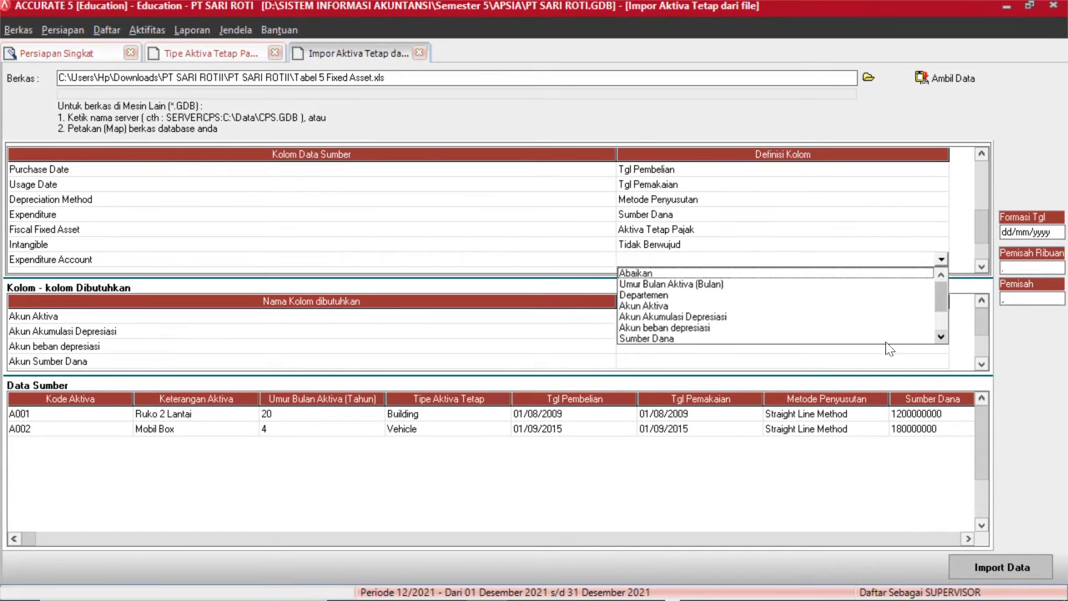
click(941, 338)
click(942, 338)
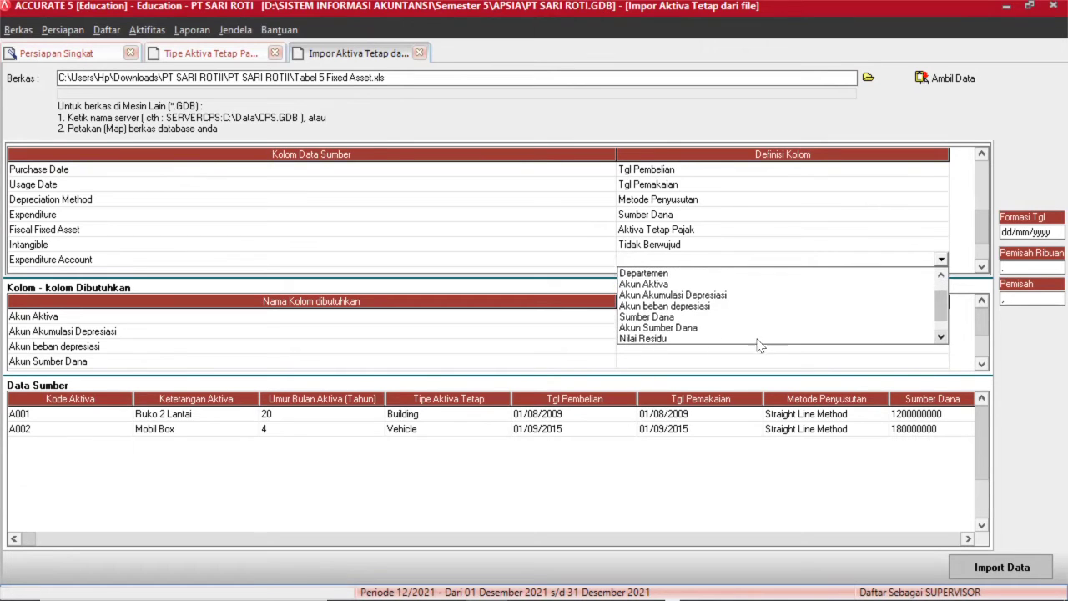
click(681, 328)
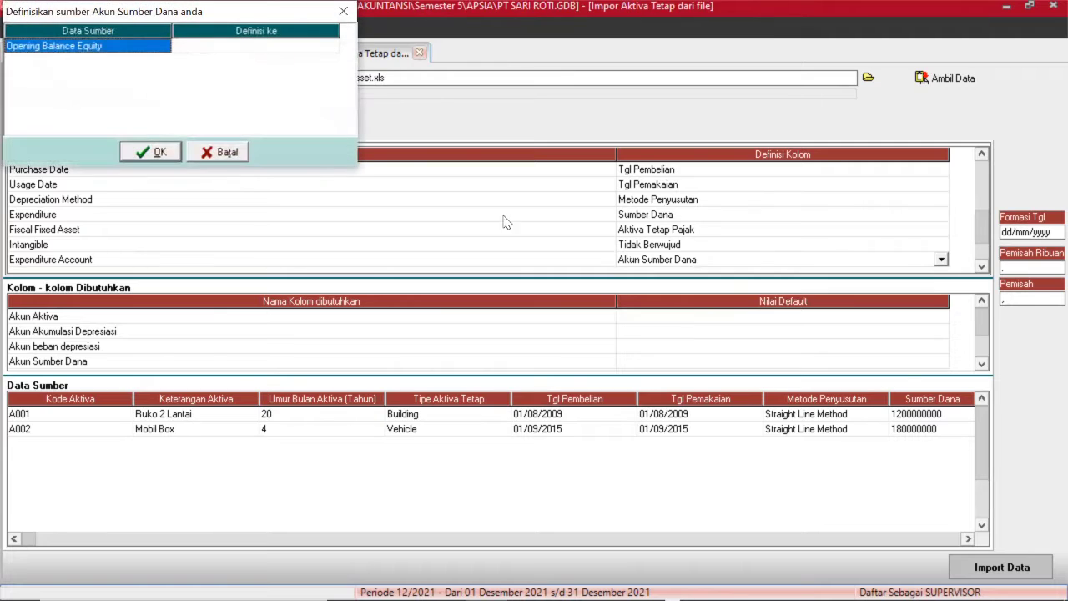
Link Opening Balance Equity to account 310001 OPENING BALANCE EQUITY and confirm.
click(321, 51)
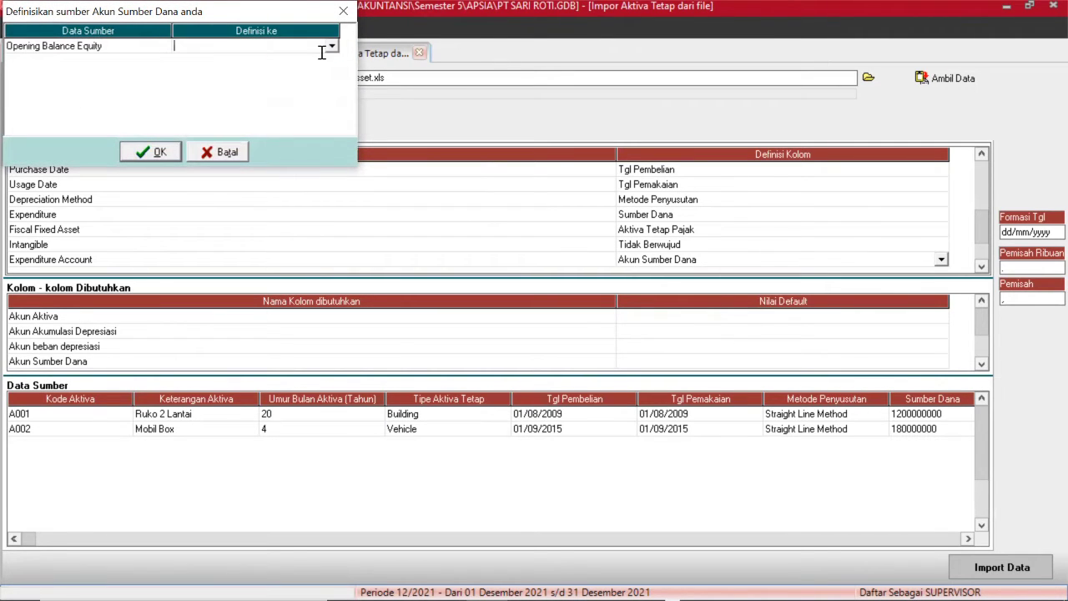
click(332, 47)
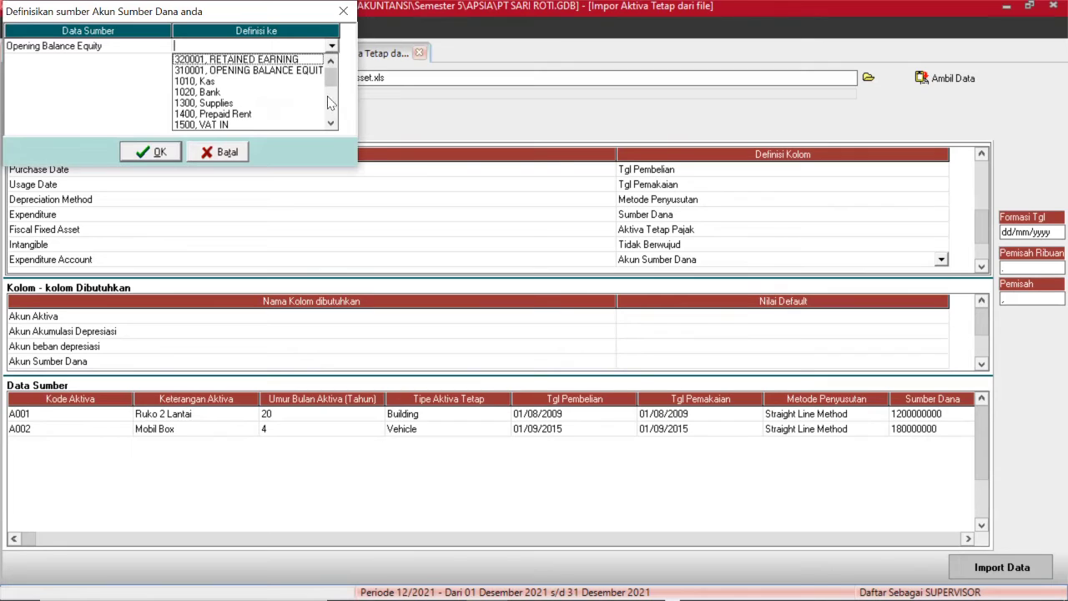
key(Down)
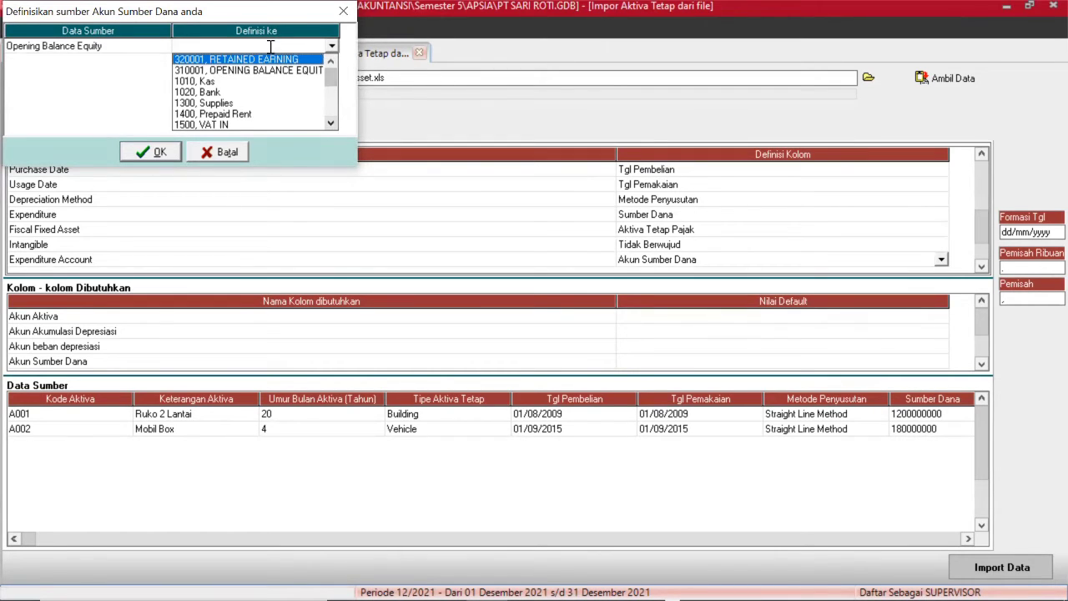
click(265, 72)
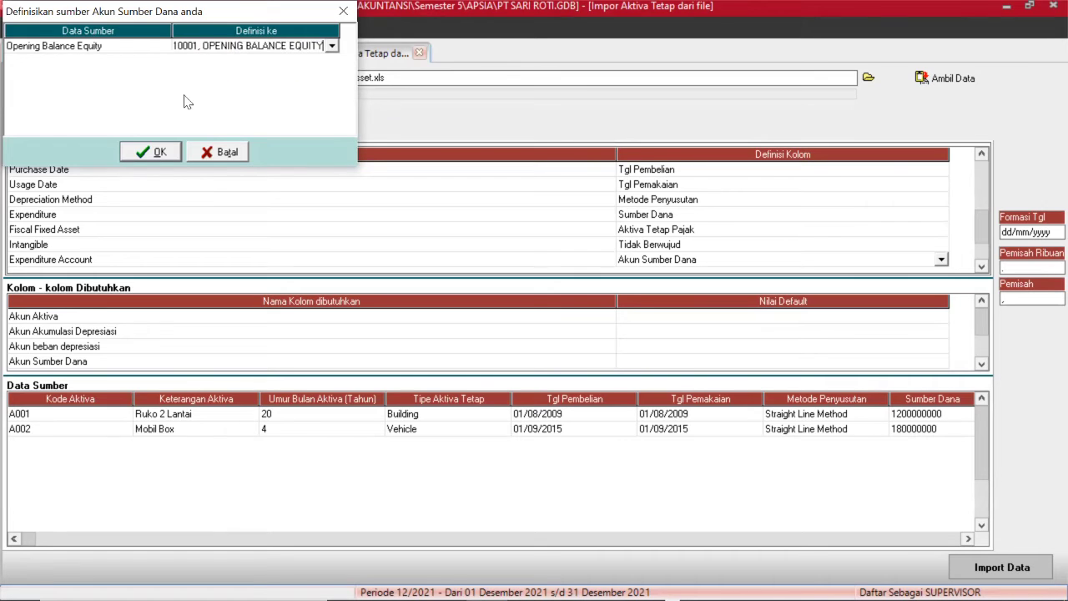
click(146, 153)
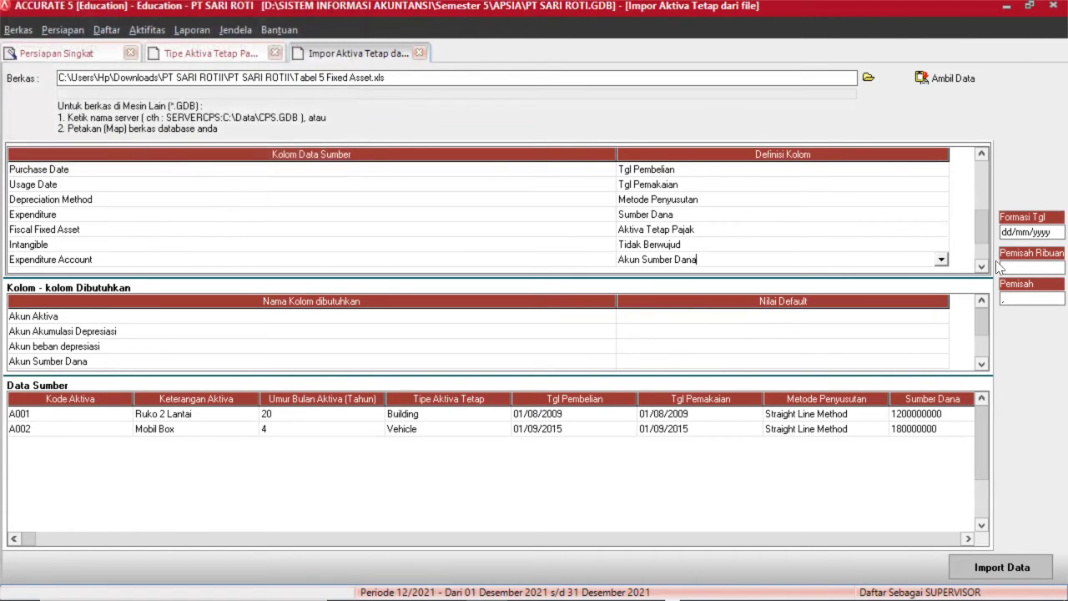
click(982, 266)
click(982, 267)
click(982, 266)
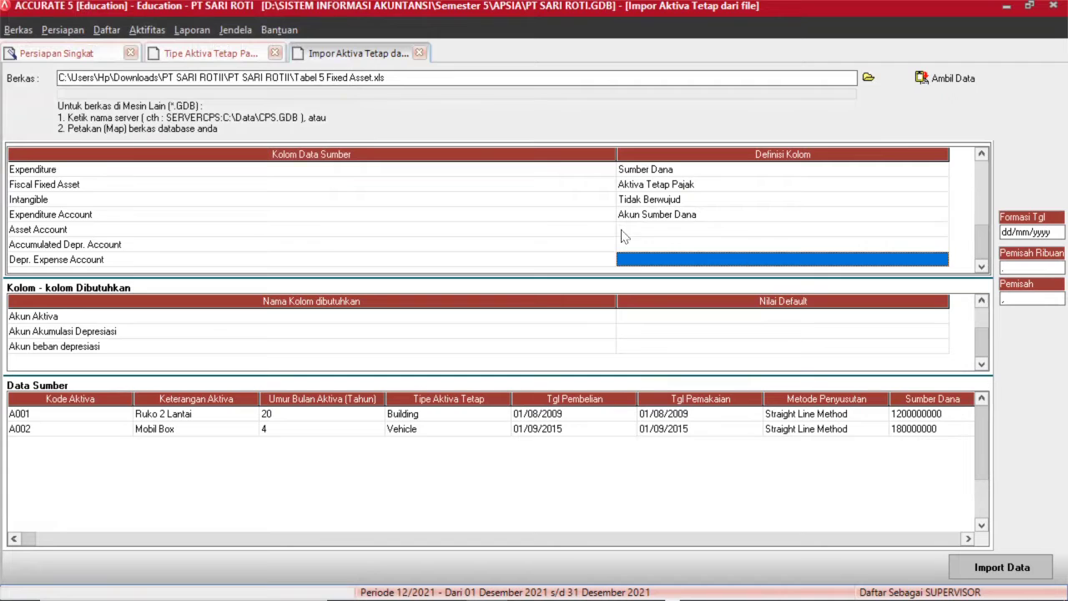
Recheck the Expenditure Account mapping, then set Asset Account's definition to Akun Aktiva.
double_click(546, 220)
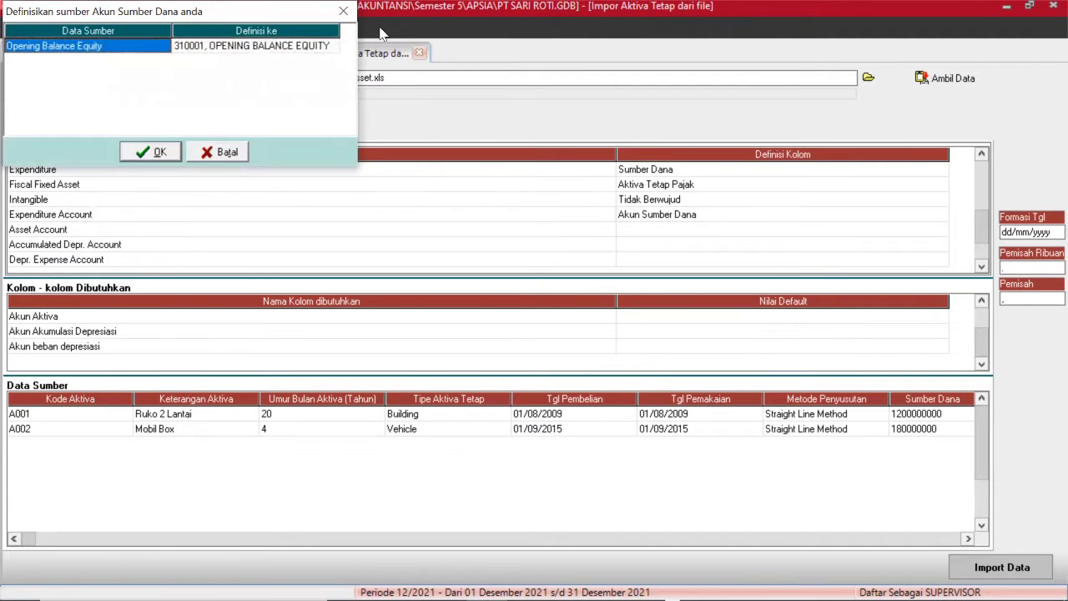
click(343, 11)
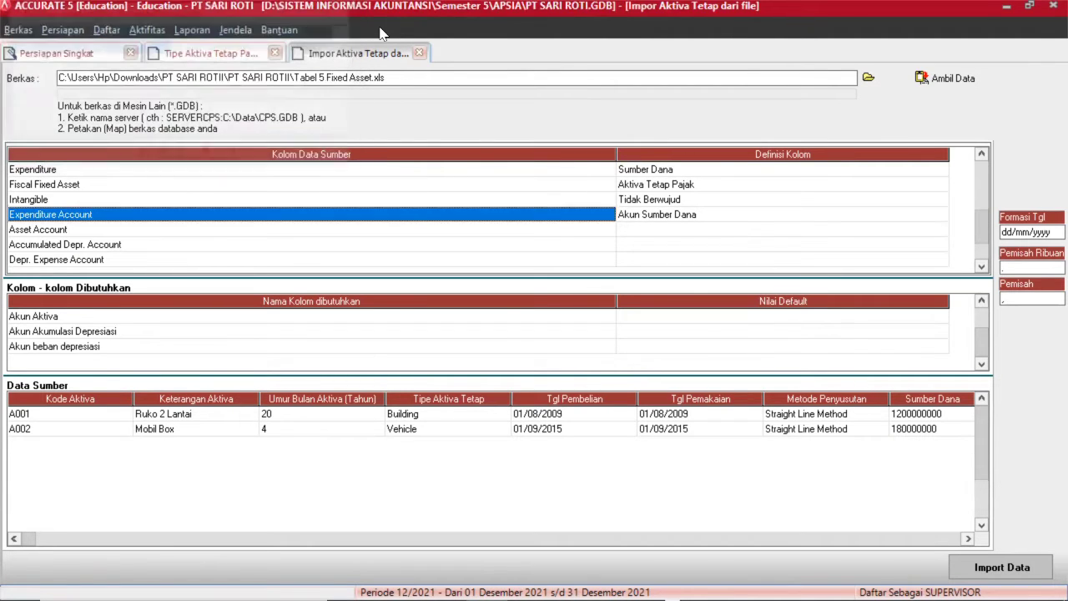
click(559, 232)
click(642, 233)
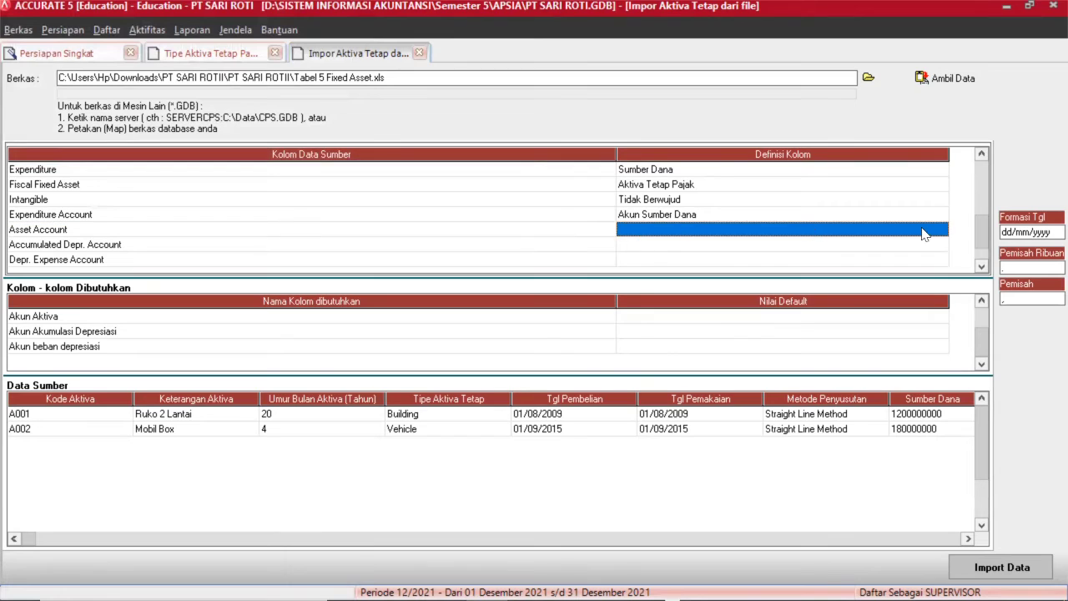
click(934, 233)
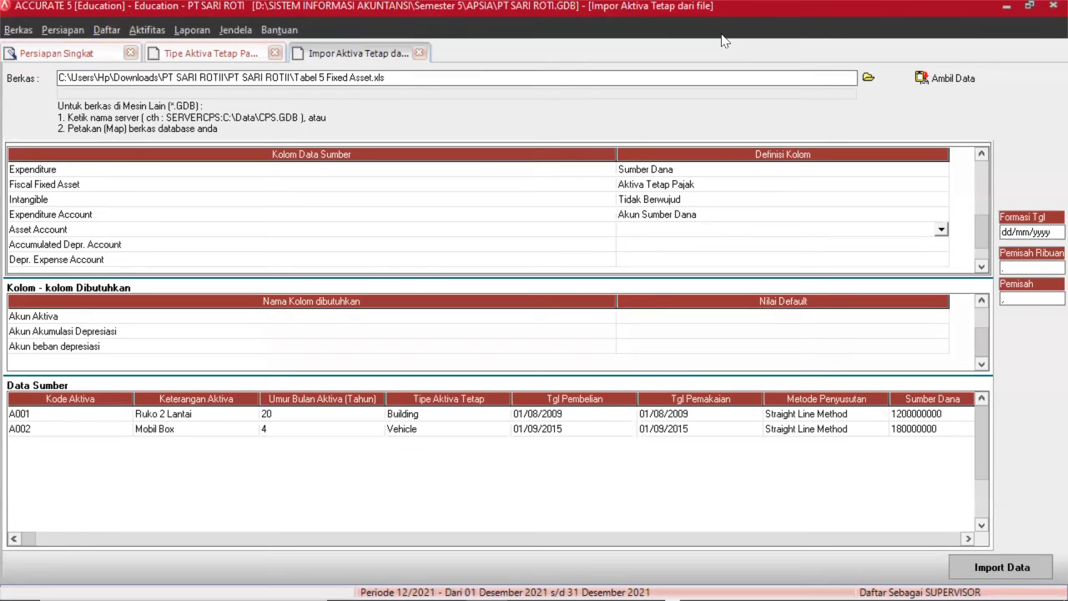
click(607, 235)
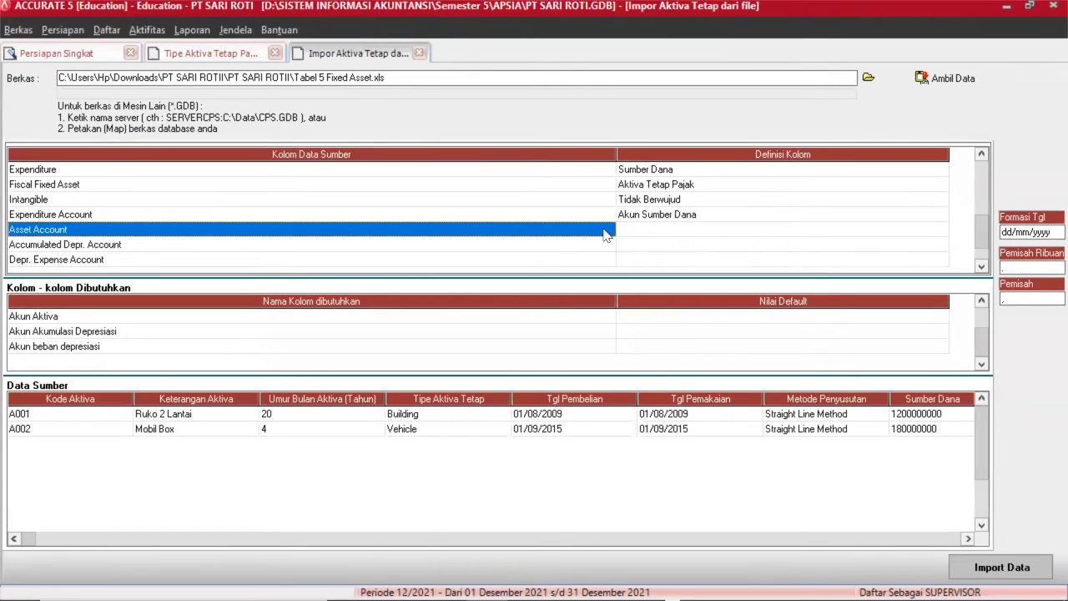
click(763, 237)
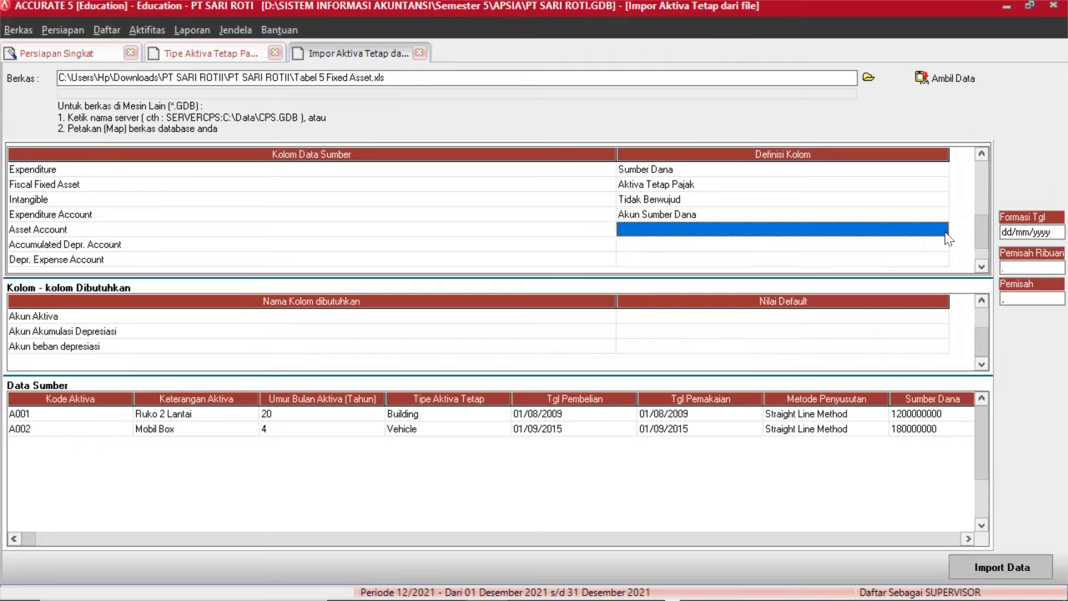
click(946, 236)
click(941, 229)
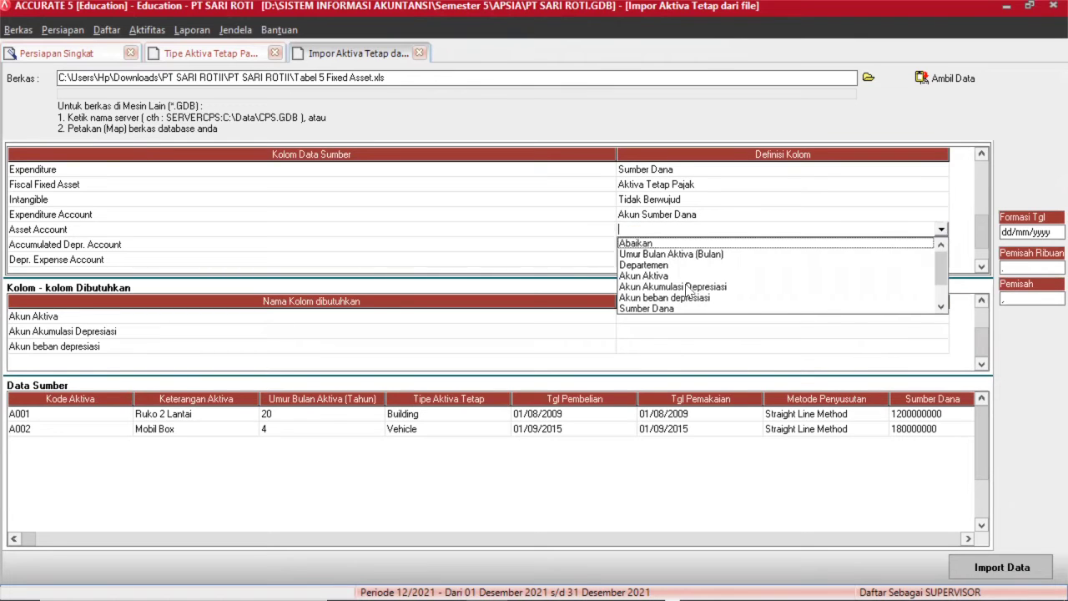
click(659, 275)
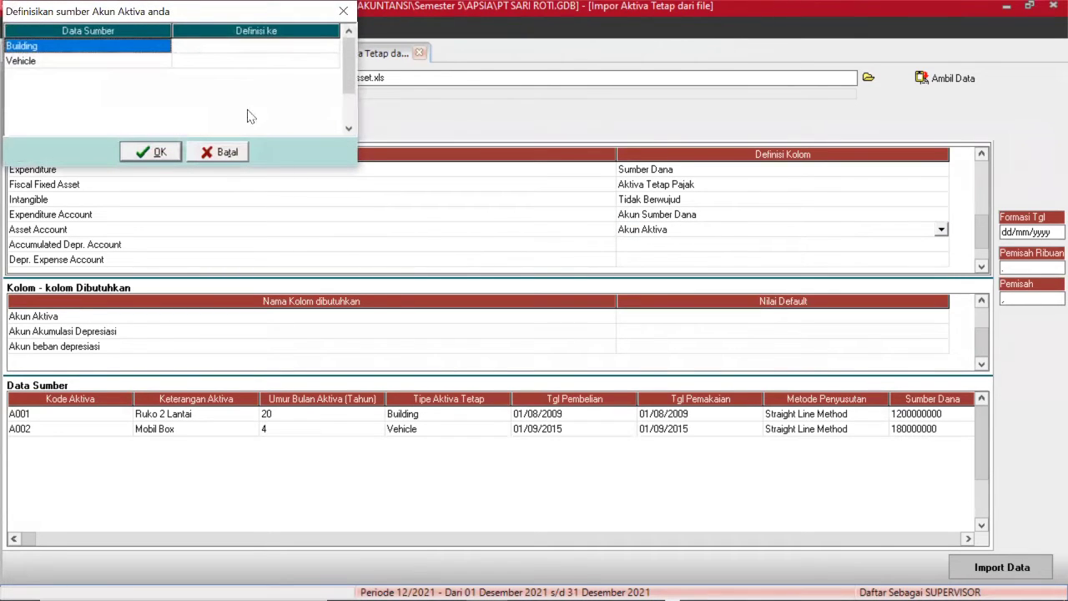
Link Building to account 1710 and Vehicle to account 1720, then confirm.
click(284, 48)
click(284, 48)
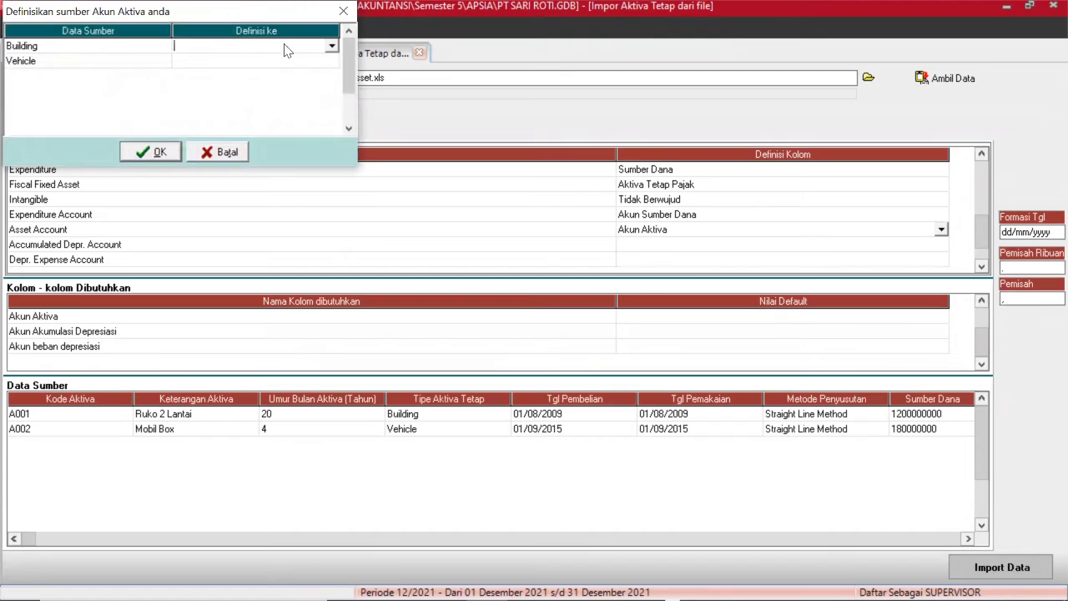
click(332, 47)
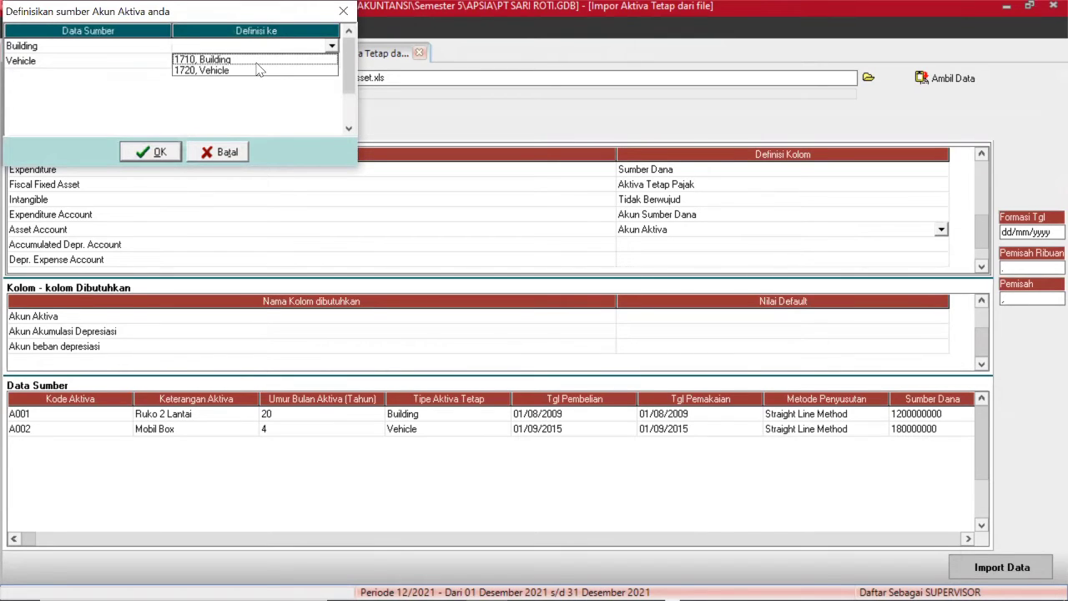
click(257, 64)
click(257, 64)
click(257, 64)
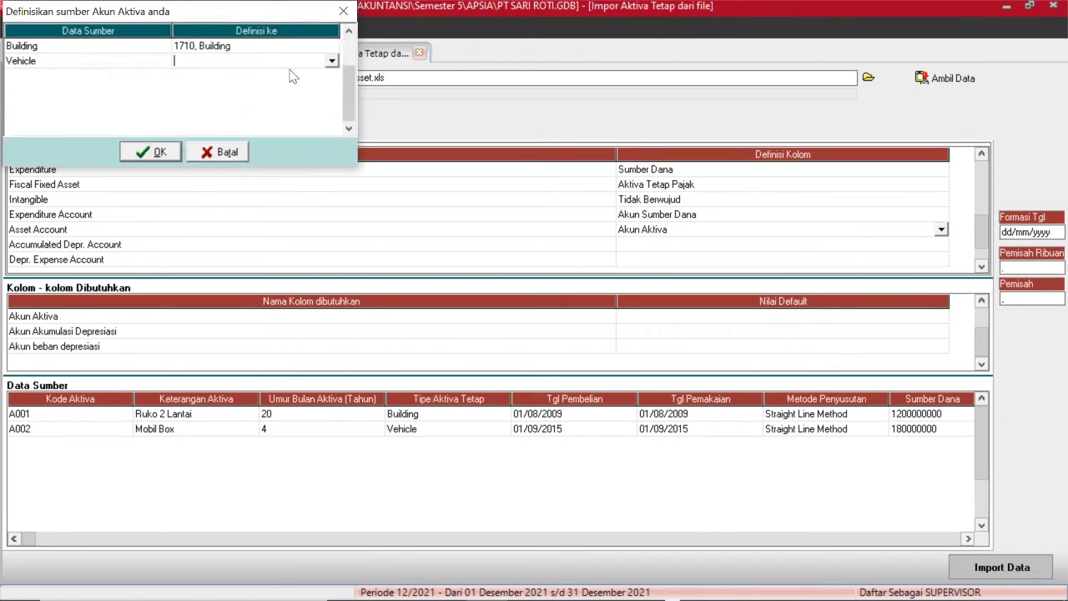
click(331, 62)
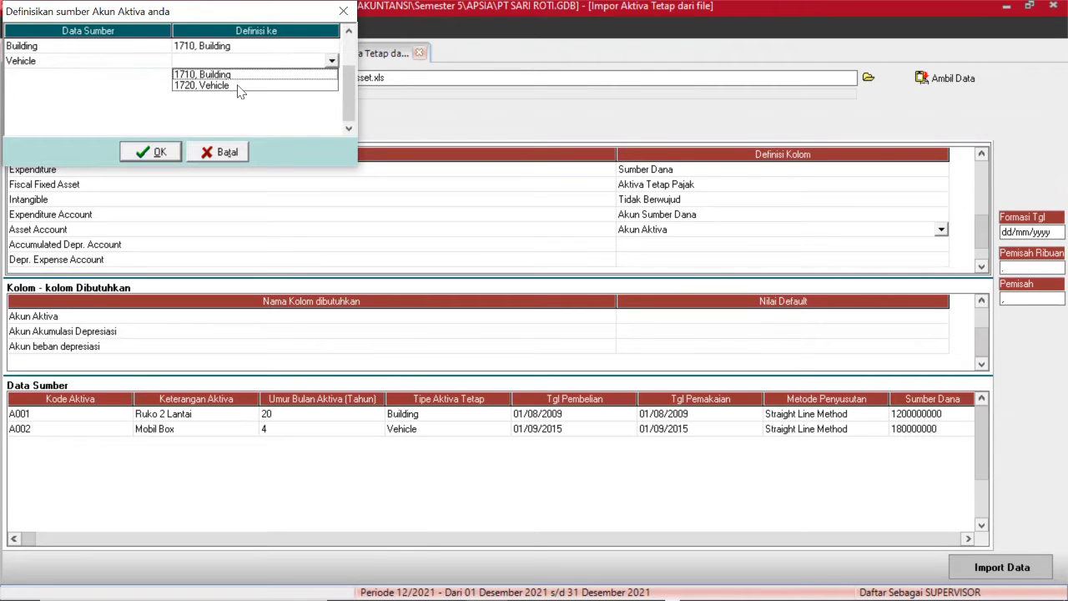
click(240, 86)
click(156, 152)
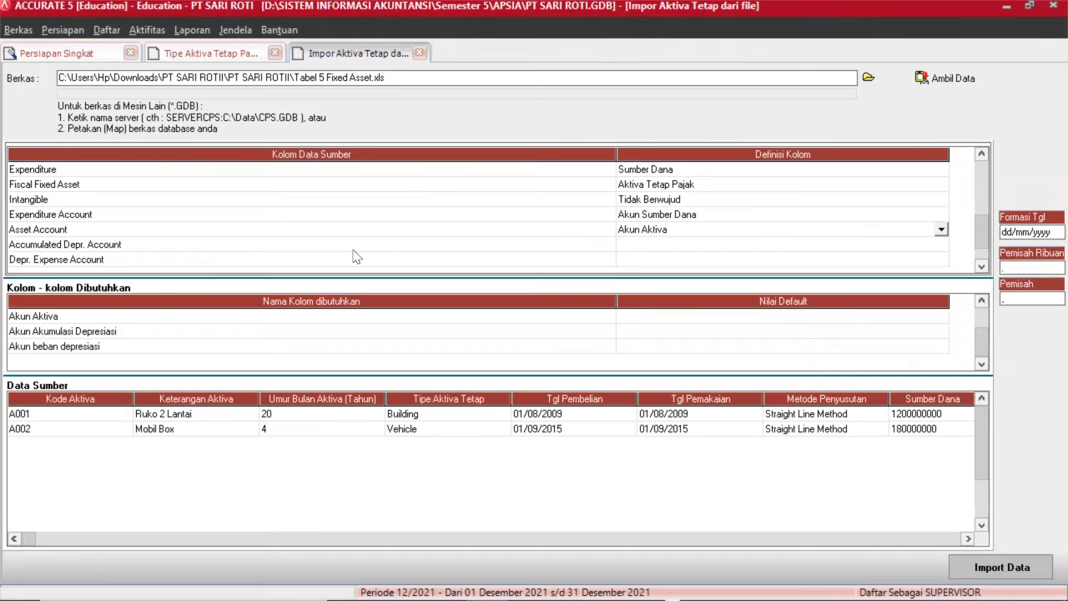
Set the Accumulated Depr. Account definition to Akun Akumulasi Depresiasi.
click(650, 244)
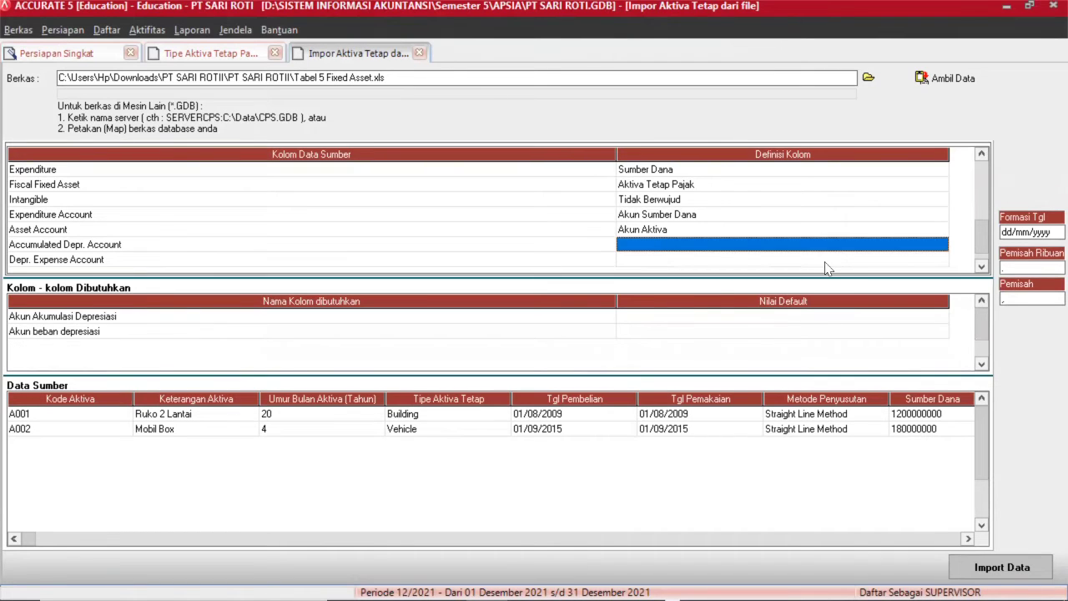
click(943, 244)
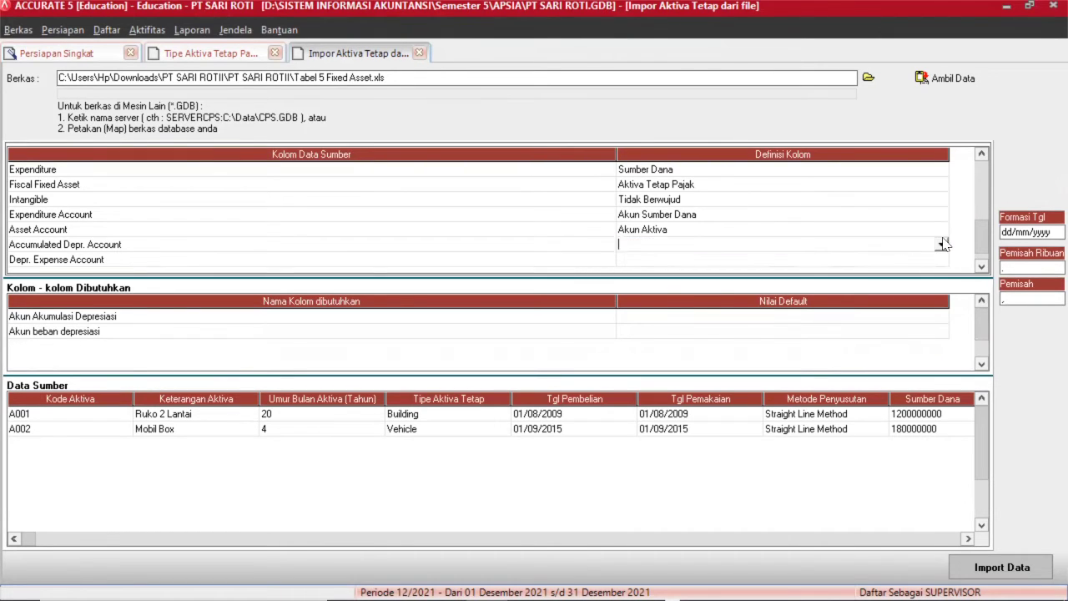
click(941, 243)
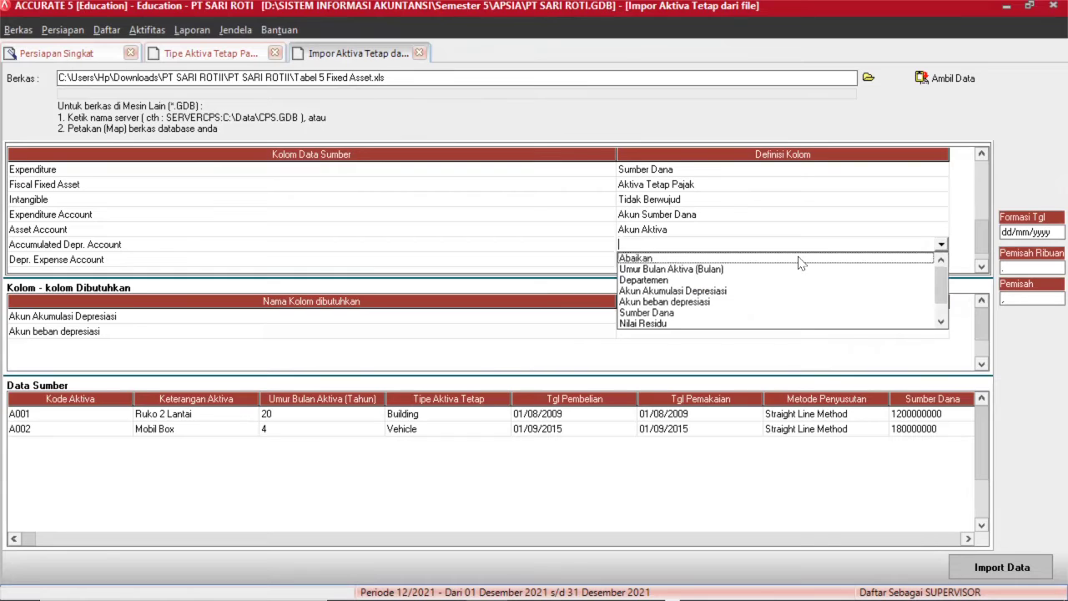
click(715, 292)
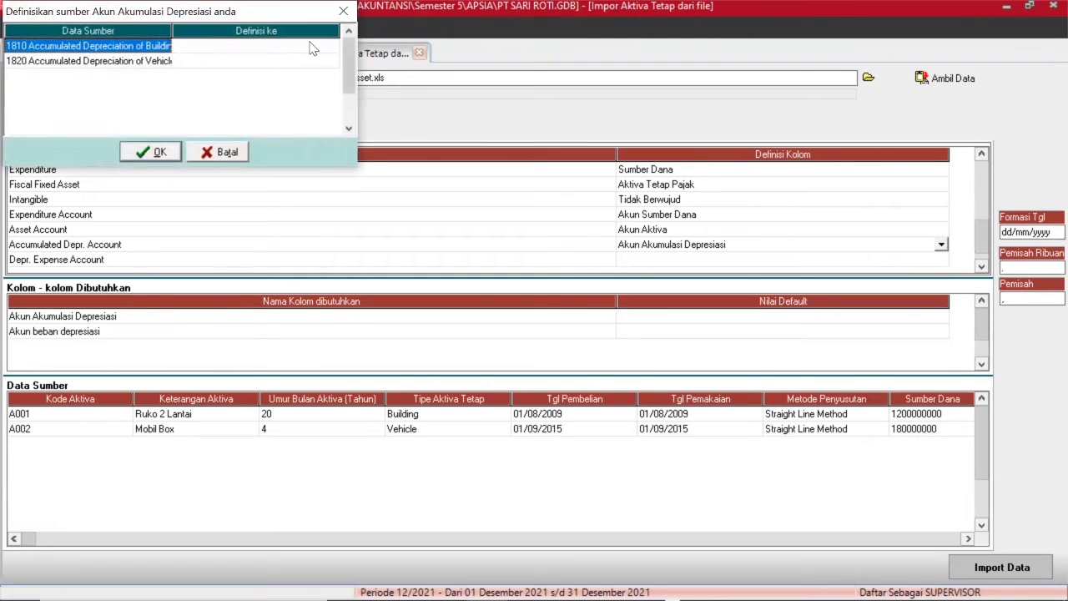
Link 1810 and 1820 to building and vehicle accumulated depreciation accounts.
click(312, 45)
click(331, 45)
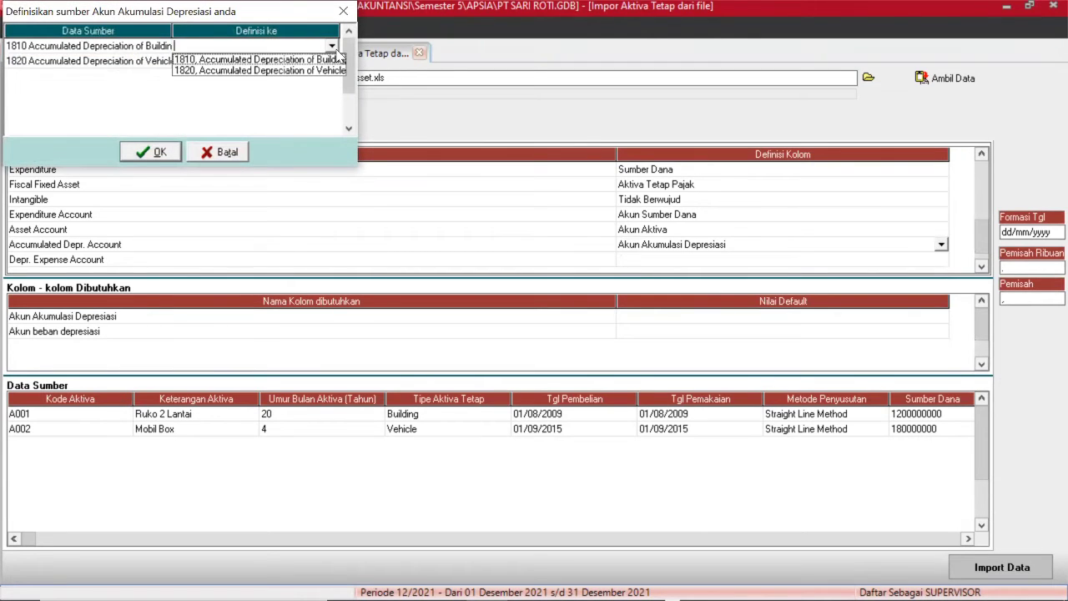
click(329, 53)
click(331, 64)
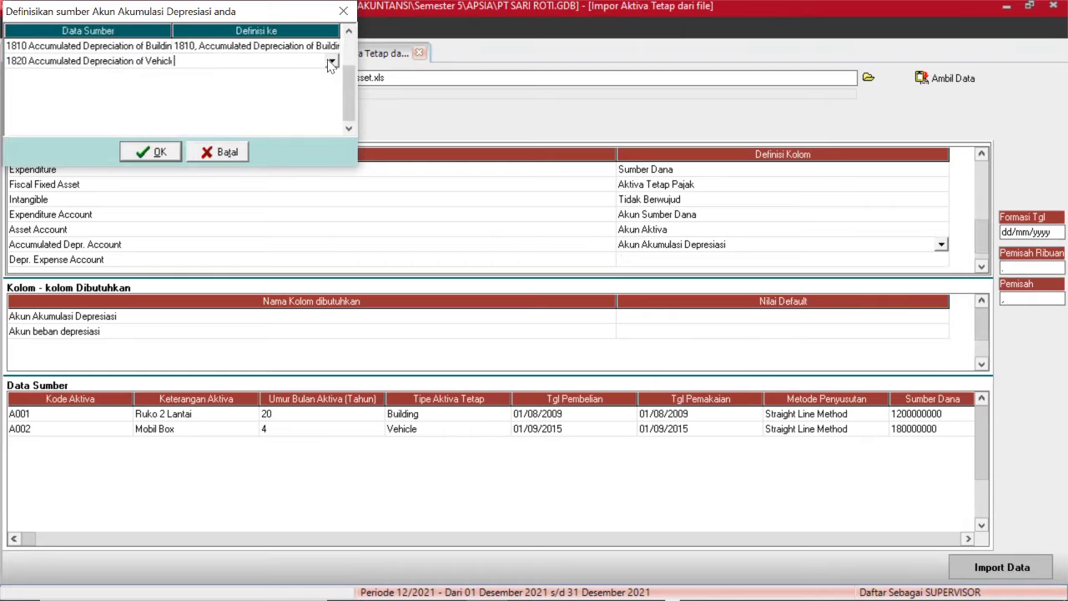
click(331, 60)
click(307, 86)
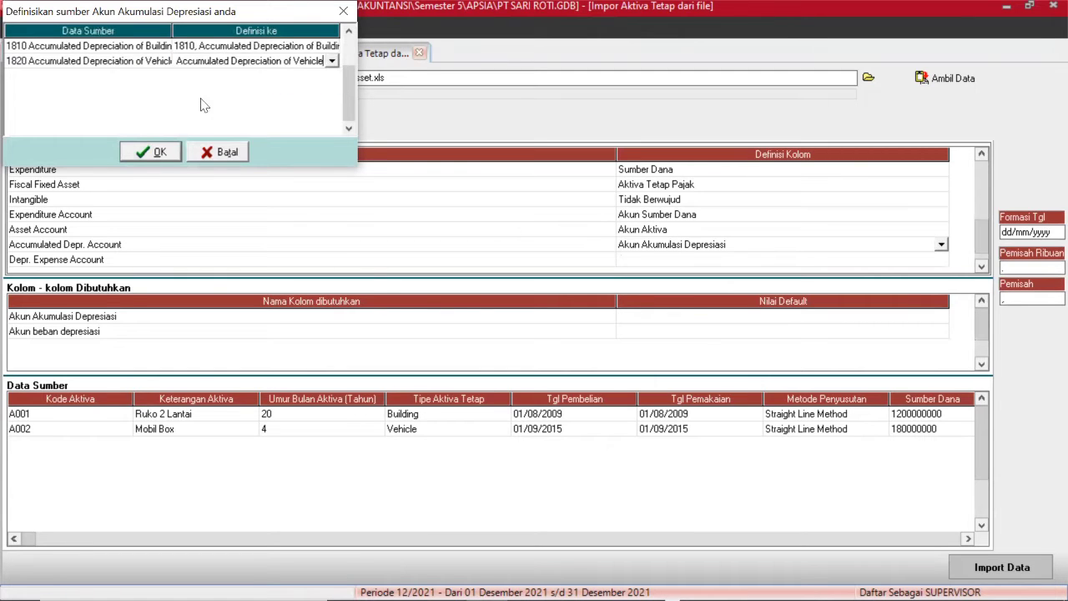
click(147, 151)
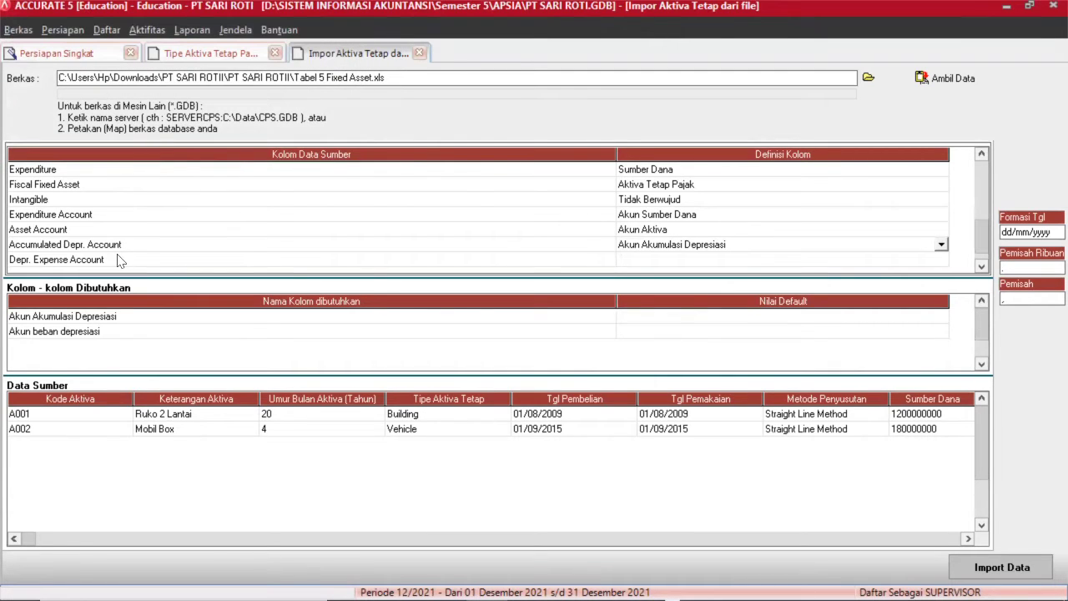
click(667, 264)
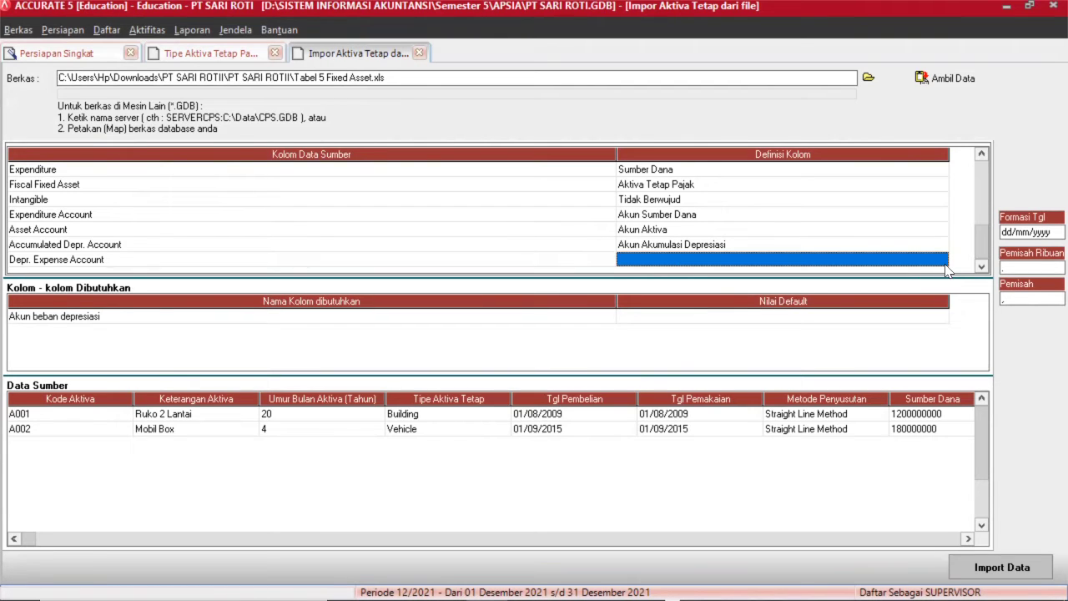
Set the Depr. Expense Account definition to Akun beban depresiasi.
click(945, 265)
click(941, 260)
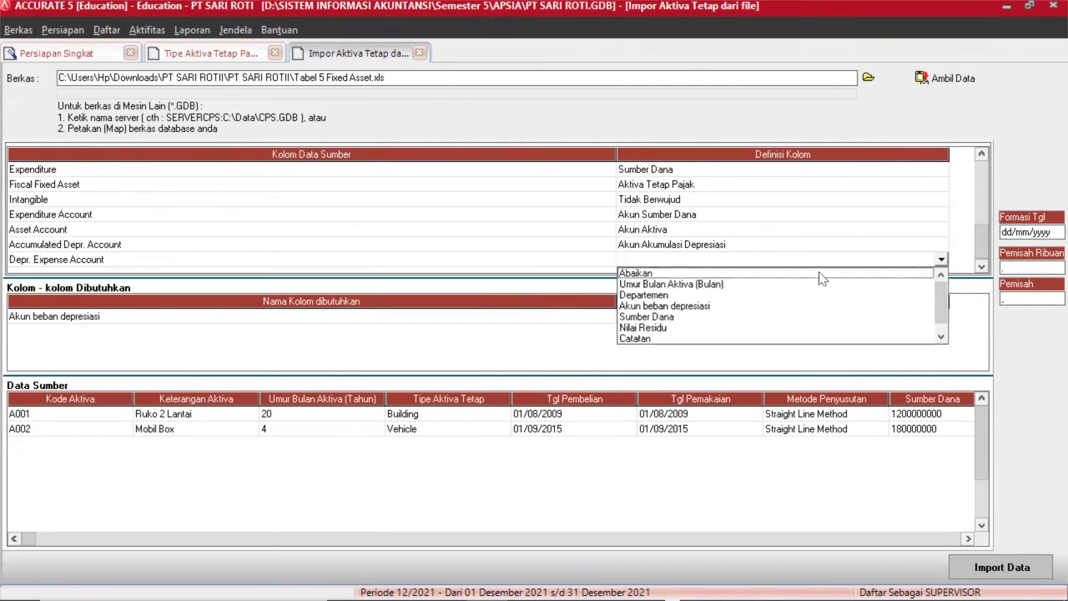
click(704, 307)
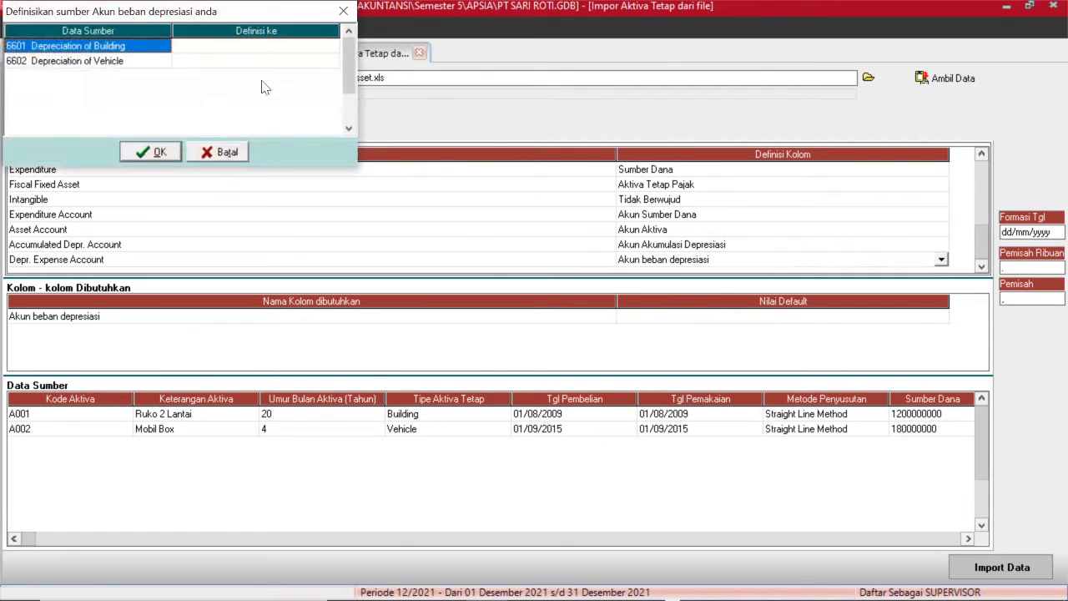
Link source 6601 to Depreciation Expense of Building.
click(288, 45)
click(288, 45)
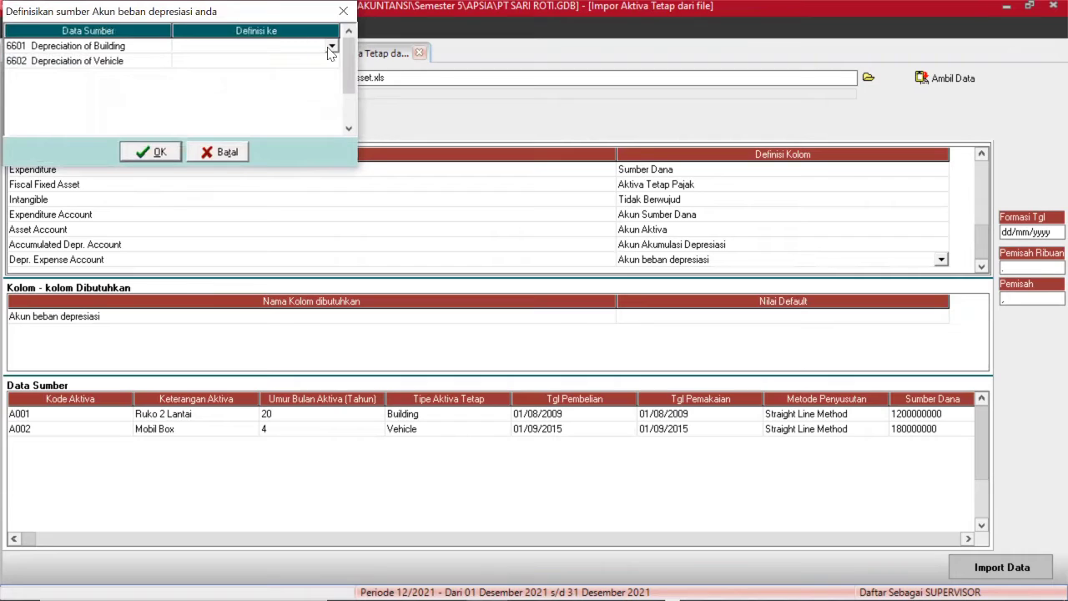
click(331, 48)
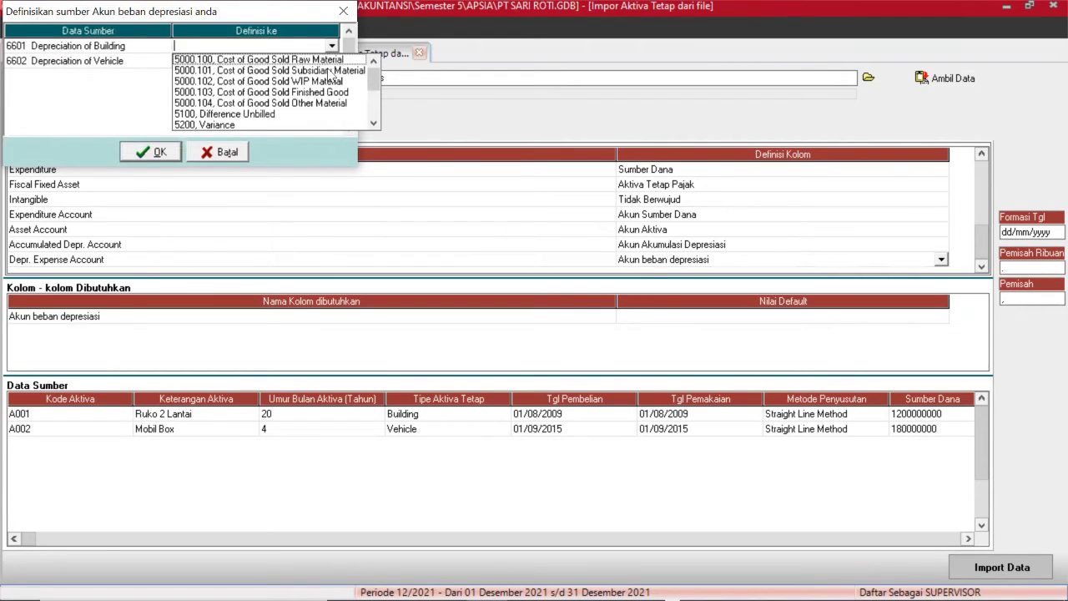
click(373, 124)
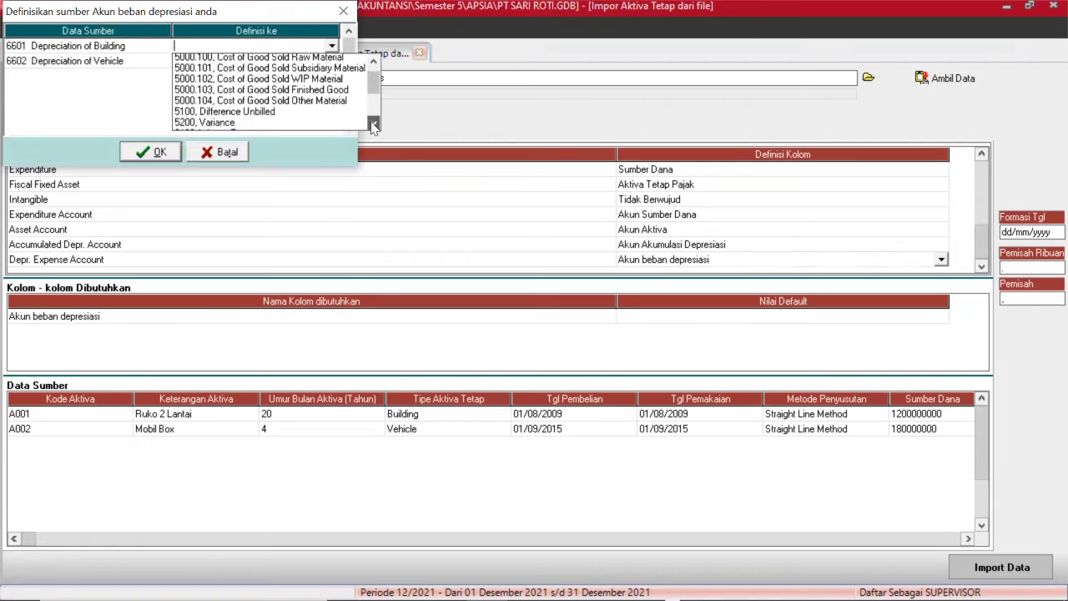
click(373, 123)
click(373, 123)
click(373, 123)
click(372, 124)
click(373, 124)
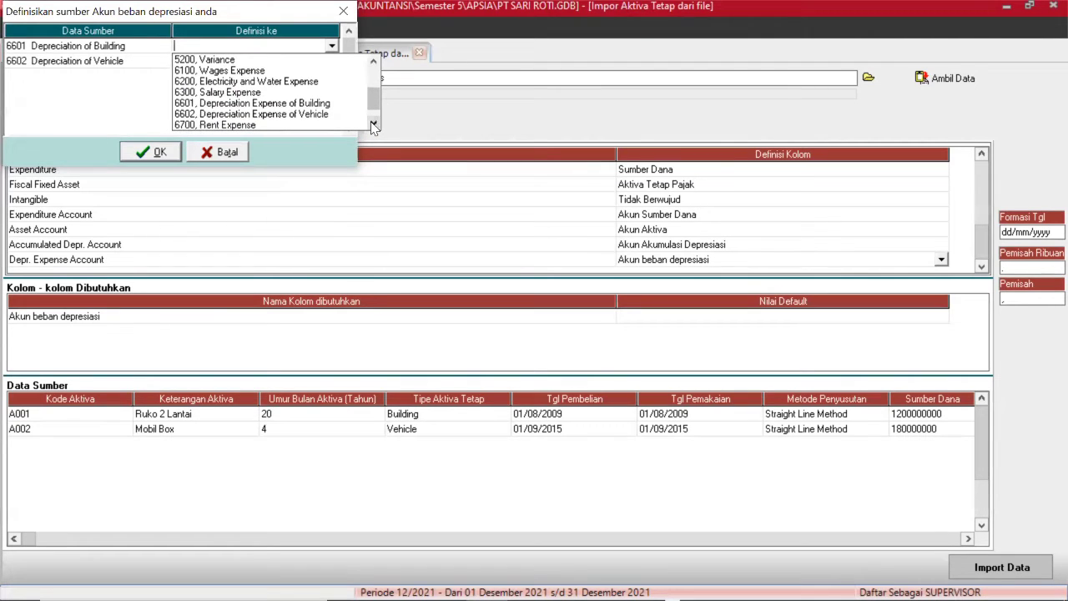
click(320, 106)
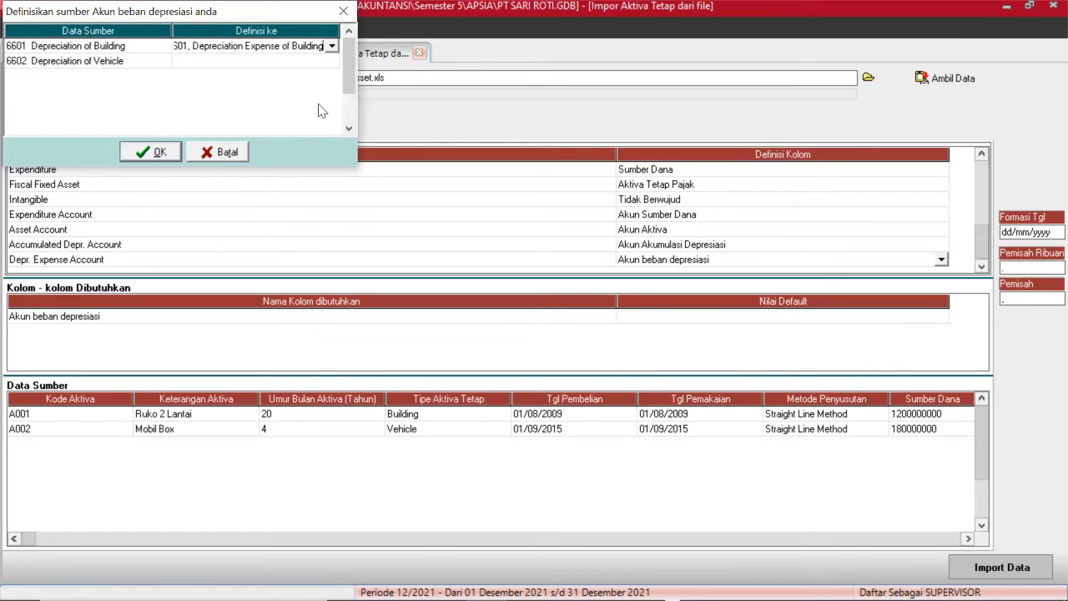
Link source 6602 to Depreciation Expense of Vehicle and confirm the mapping.
click(314, 62)
click(316, 60)
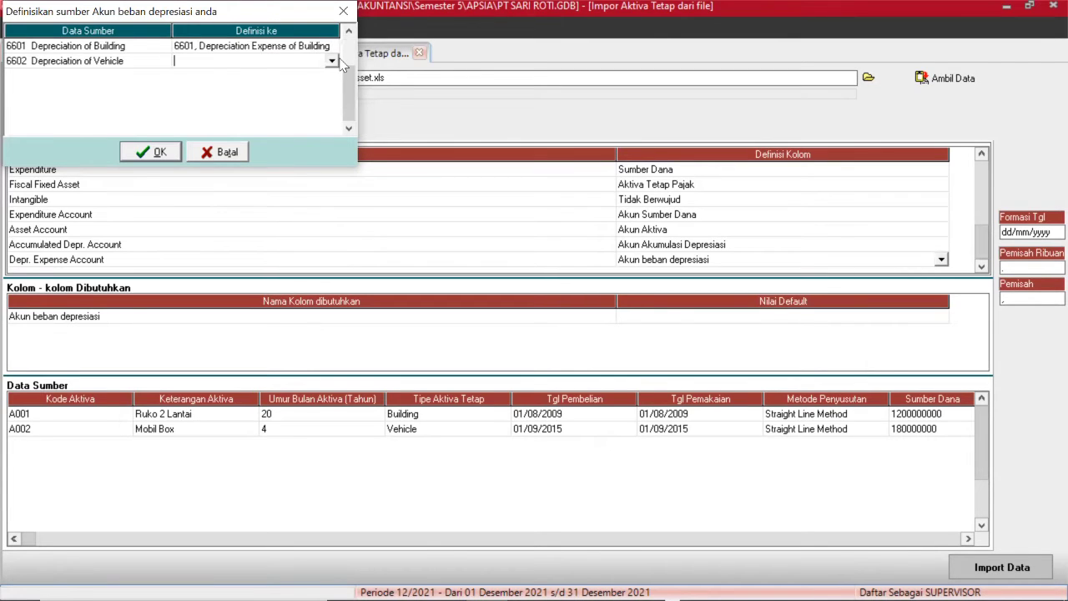
click(331, 61)
scroll(338, 66, down, 5)
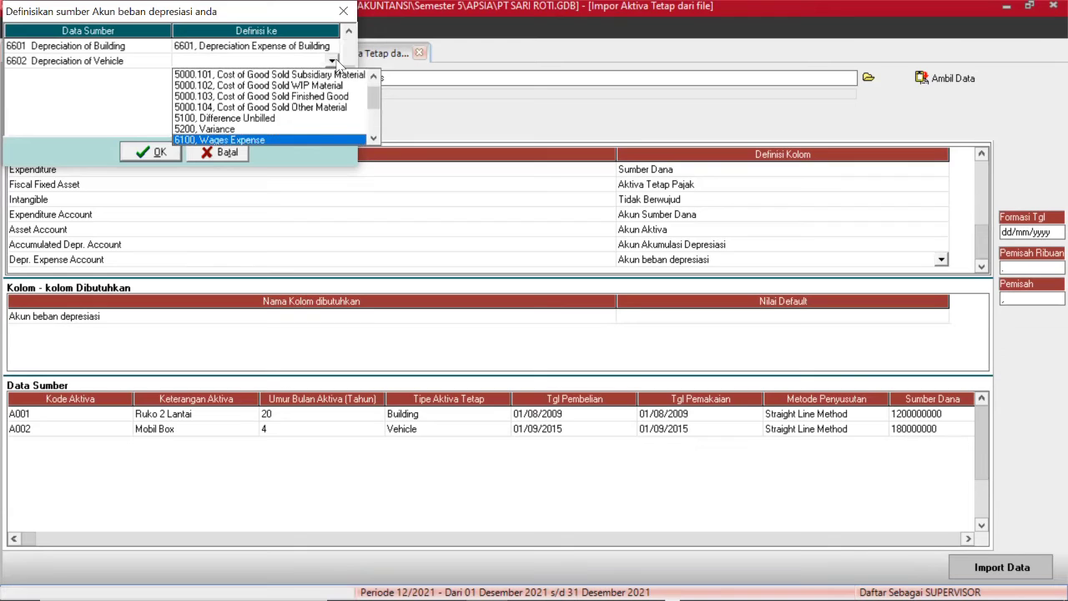
click(373, 138)
click(344, 139)
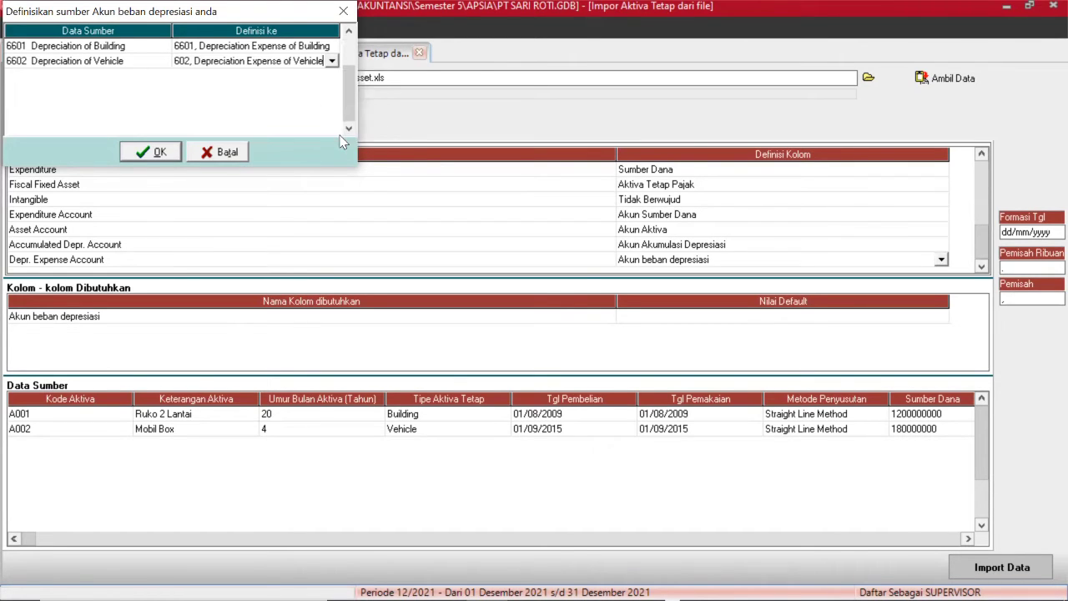
click(159, 152)
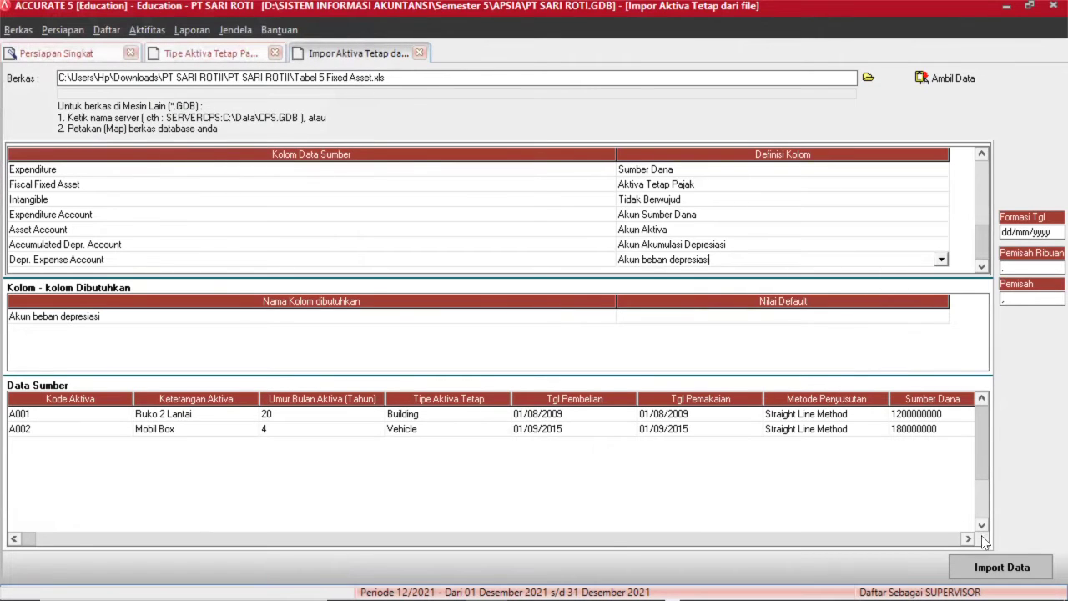
Import Ruko 2 Lantai and Mobil Box, acknowledging '2 data terimpor, 0 data gagal'.
click(1002, 567)
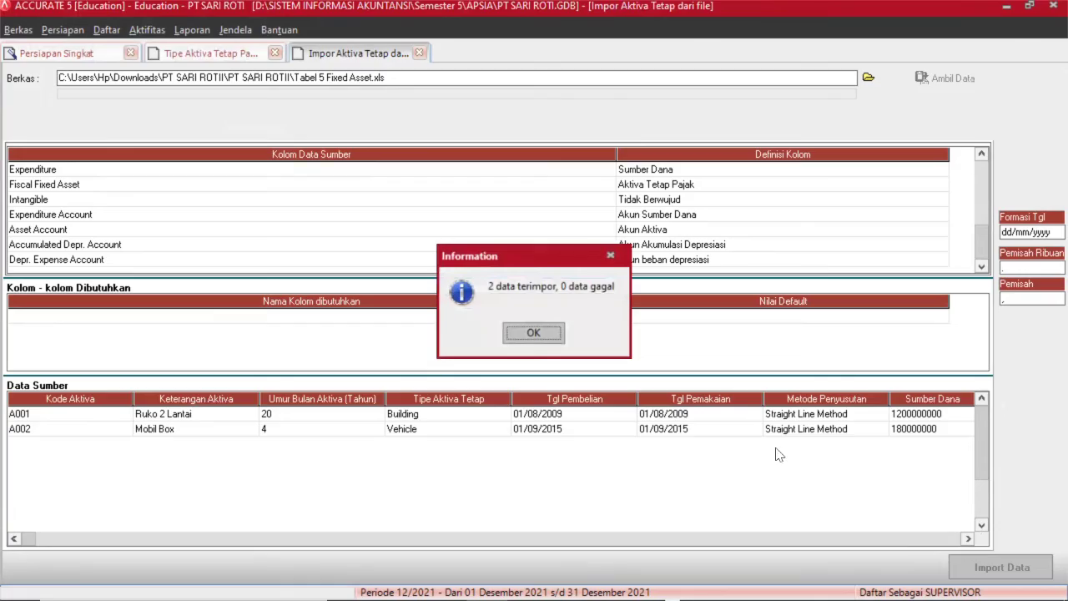
click(544, 336)
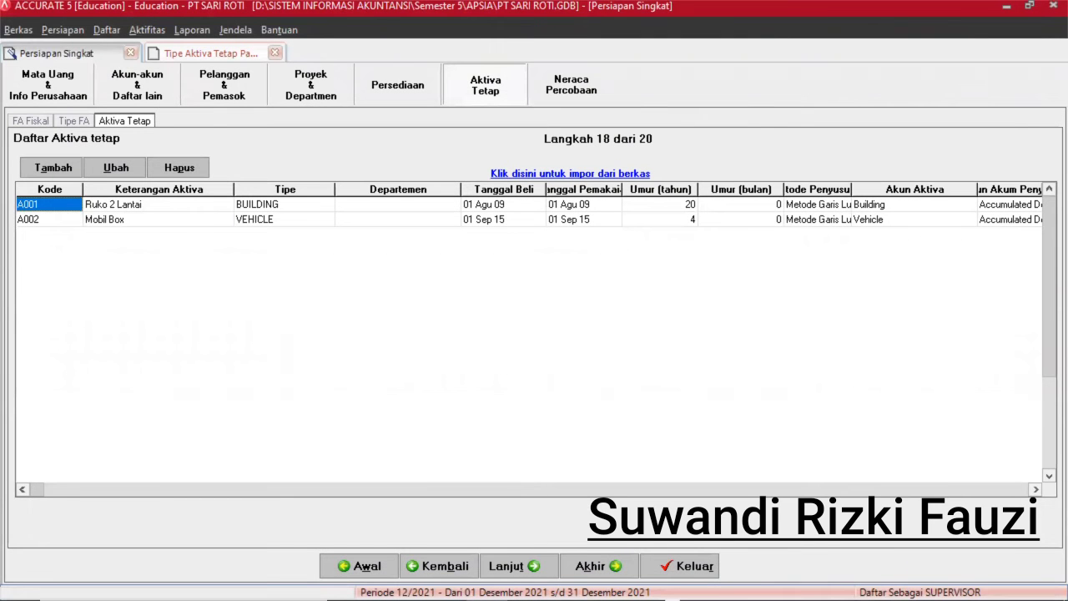
Pass the trial balance step (balanced at 1.393.200.000) and click Selesai to finish the wizard.
click(512, 566)
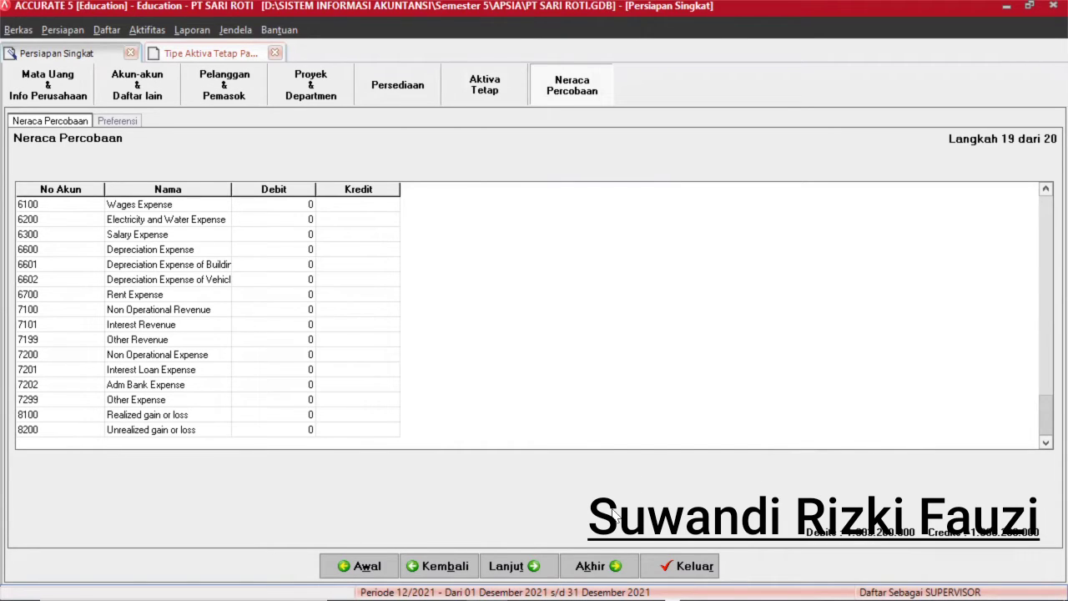
click(596, 567)
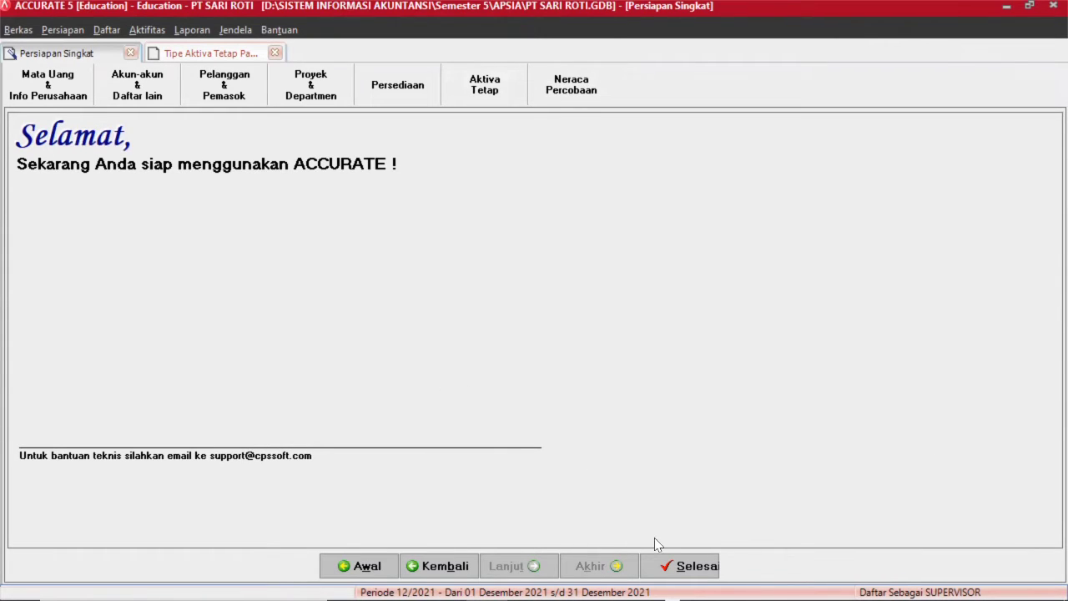
click(693, 566)
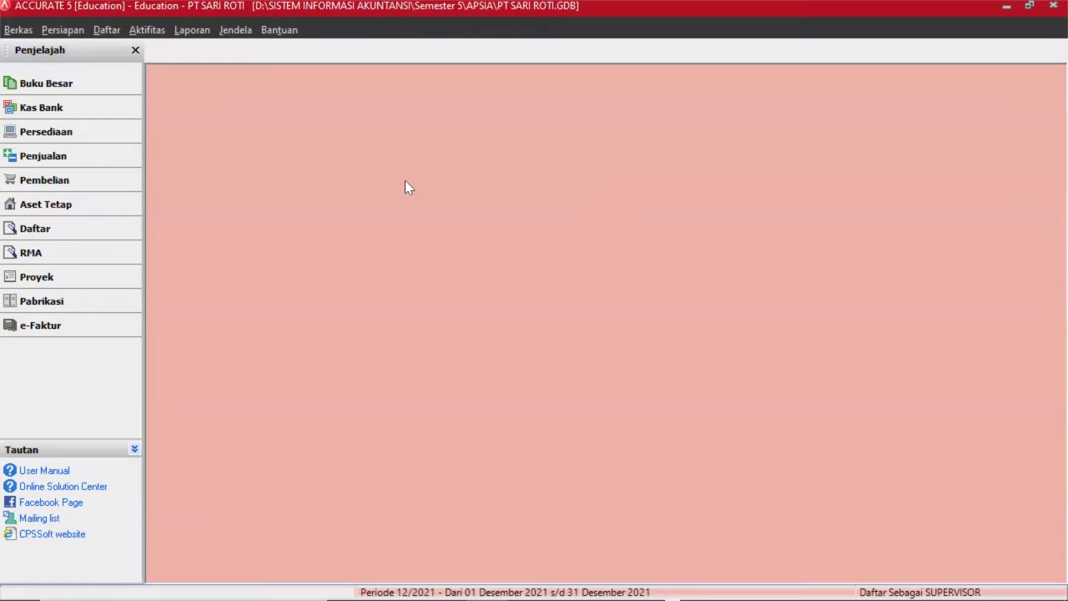
Run Proses Akhir Bulan for Juni 2016 and acknowledge the completion message.
click(150, 33)
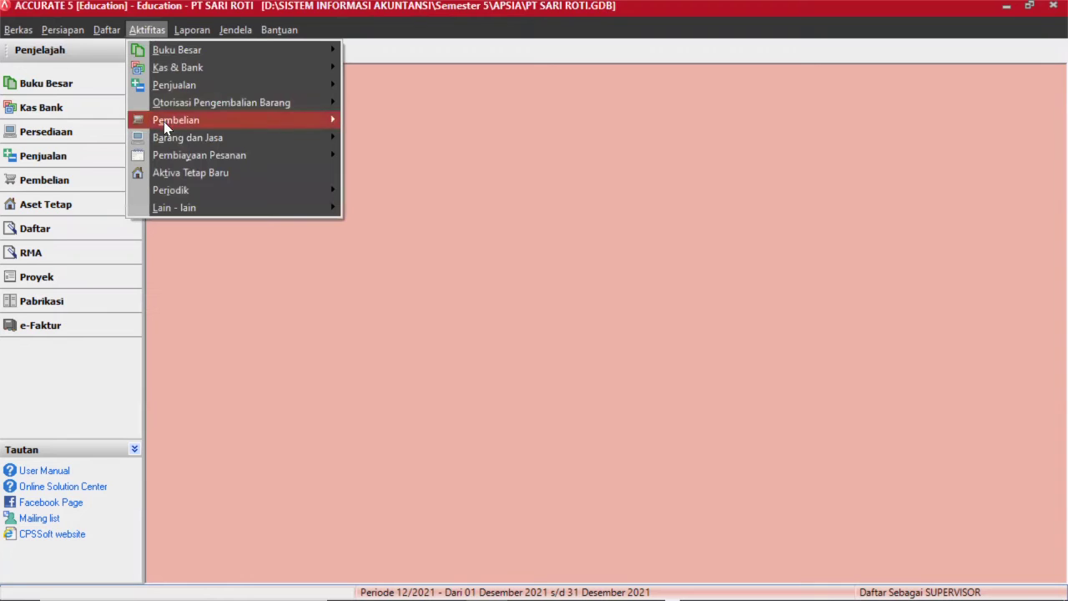
mouse_move(172, 191)
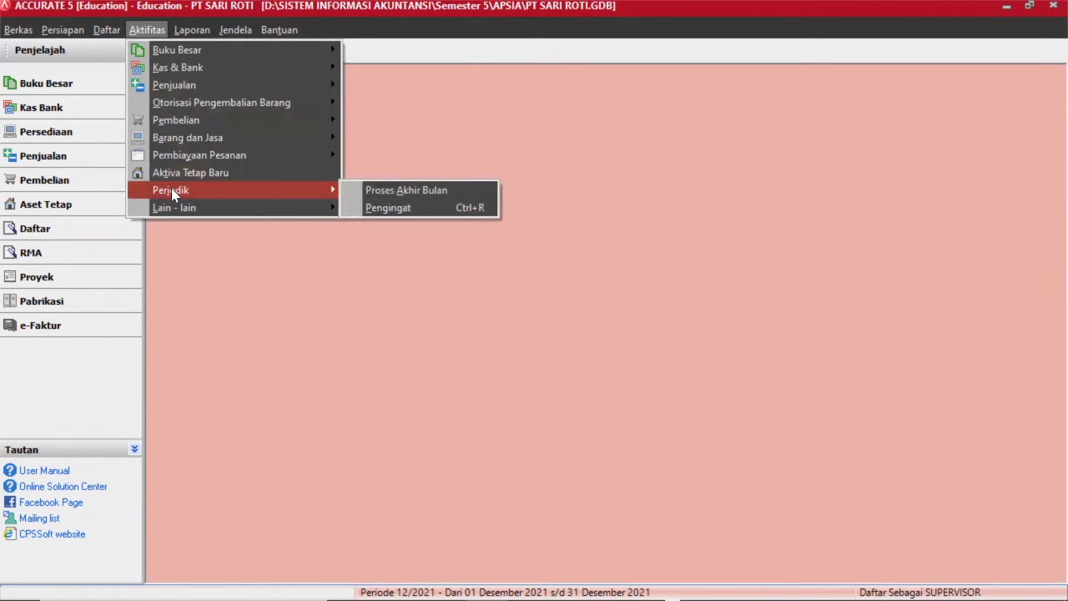
click(392, 195)
click(467, 210)
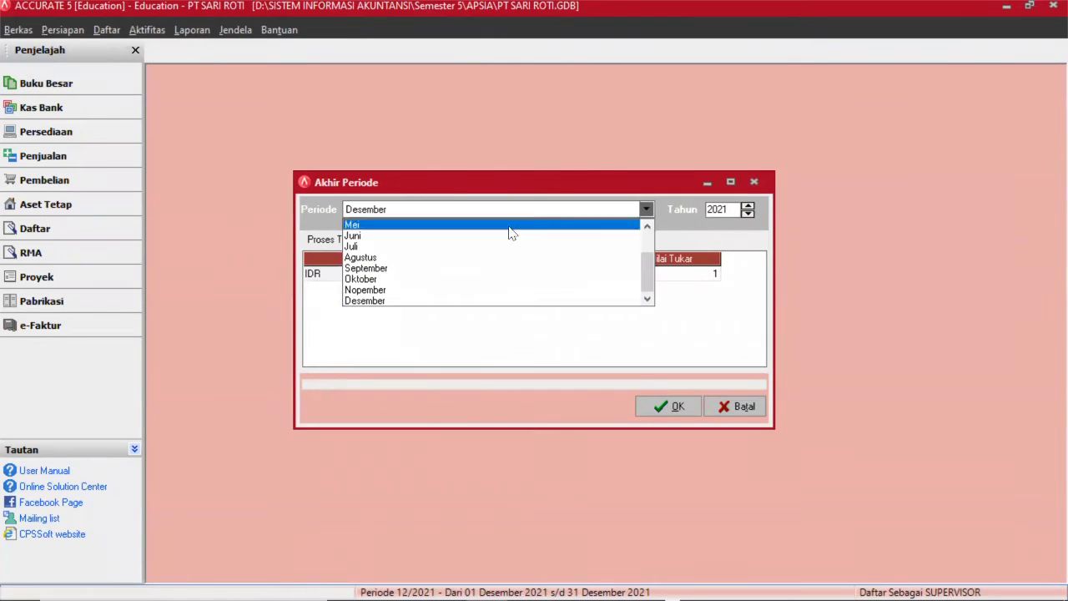
click(460, 237)
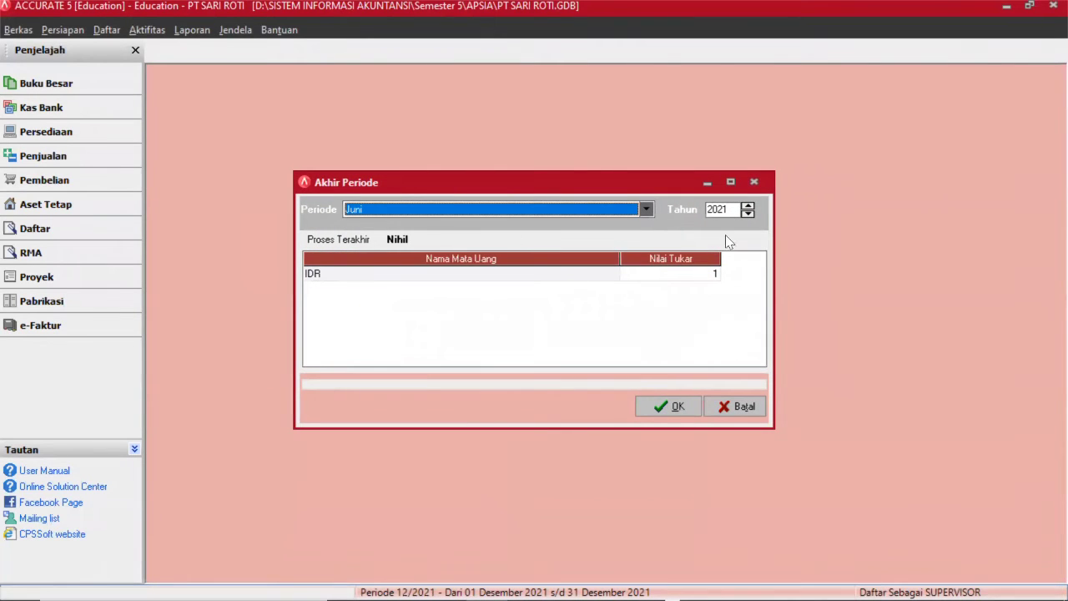
click(747, 214)
click(748, 215)
click(668, 406)
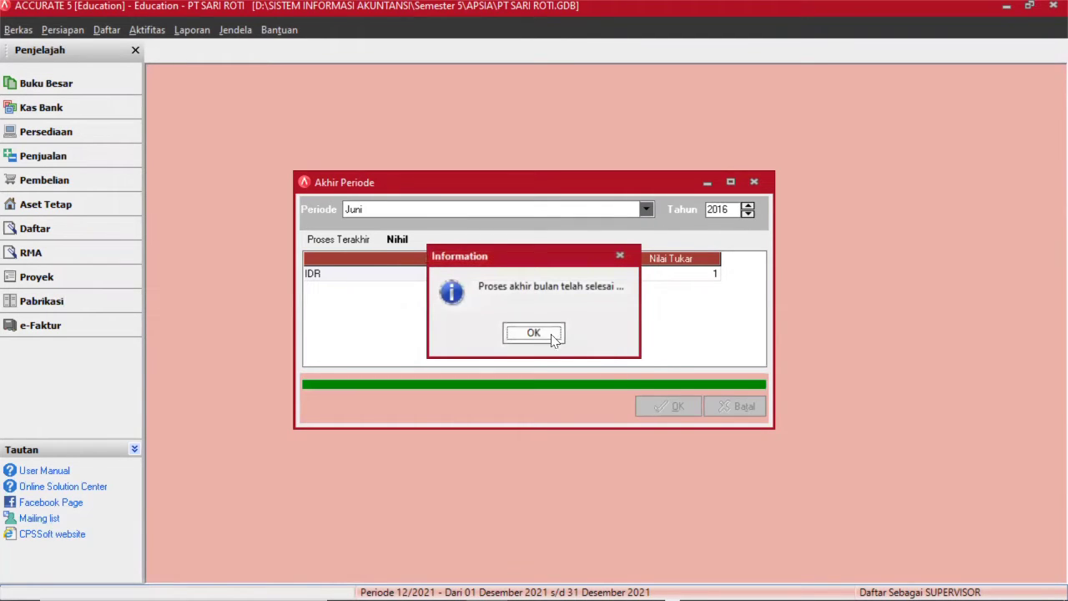
click(536, 331)
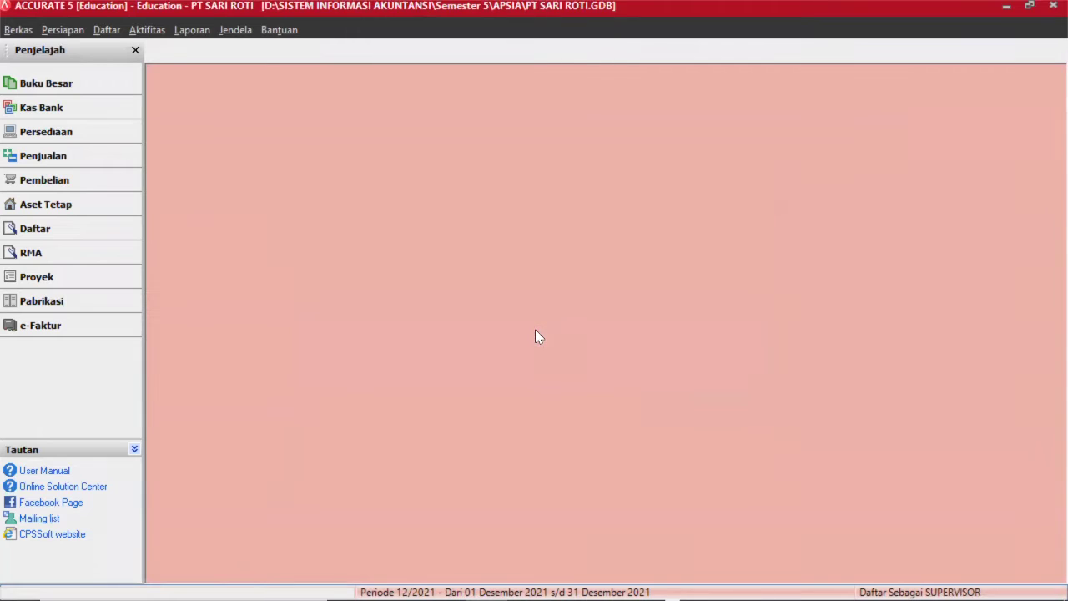
Create a new general journal voucher dated 30/06/2016.
click(410, 205)
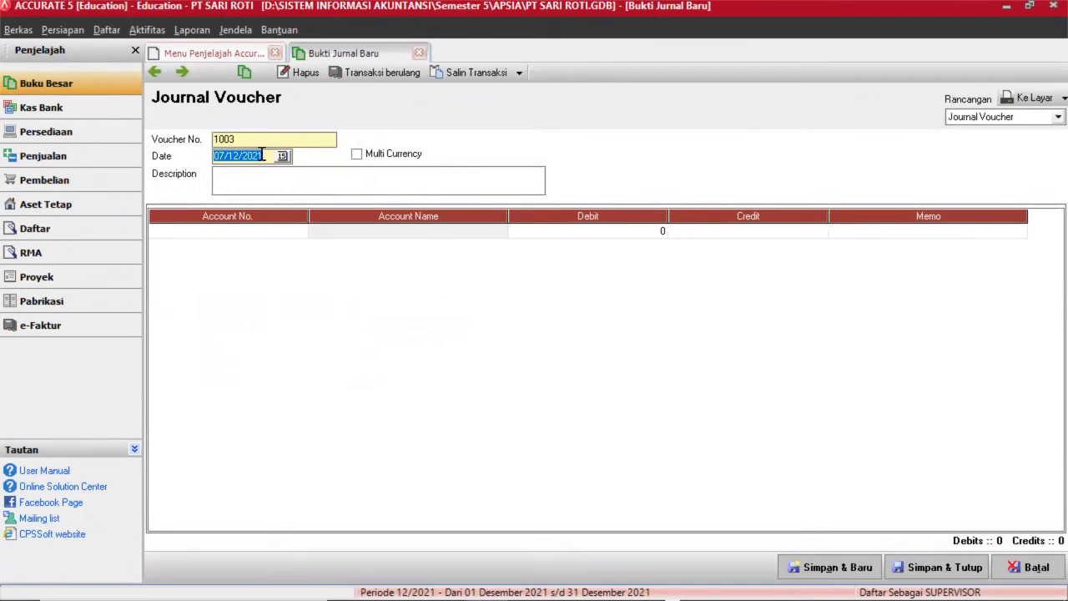
key(BackSpace)
text(30/06/0)
key(BackSpace)
text(201)
text(9)
Set the first line's account to 310001 OPENING BALANCE EQUITY.
click(261, 235)
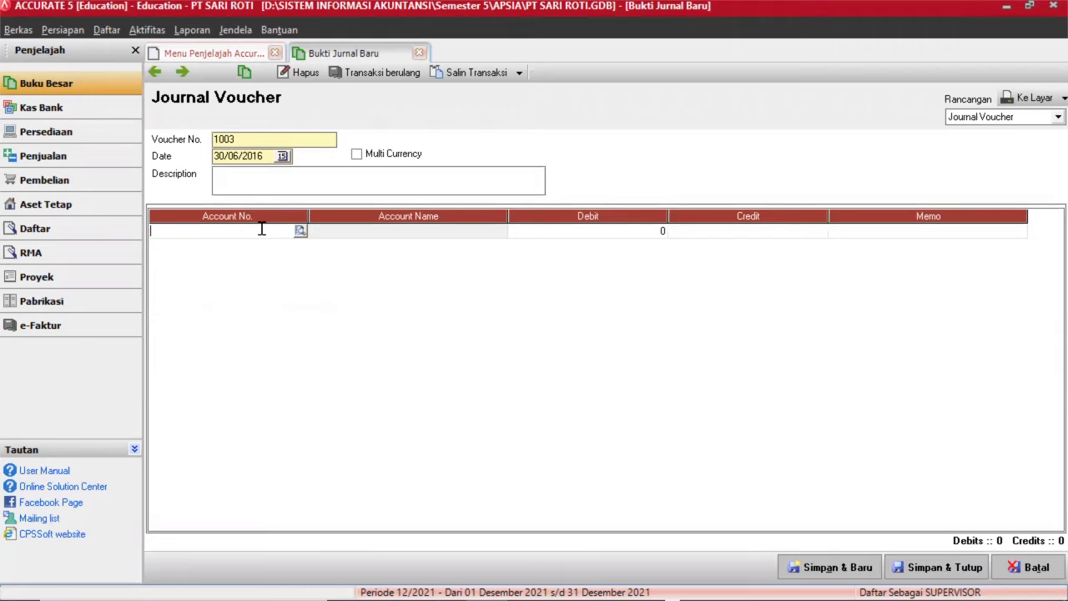
click(407, 241)
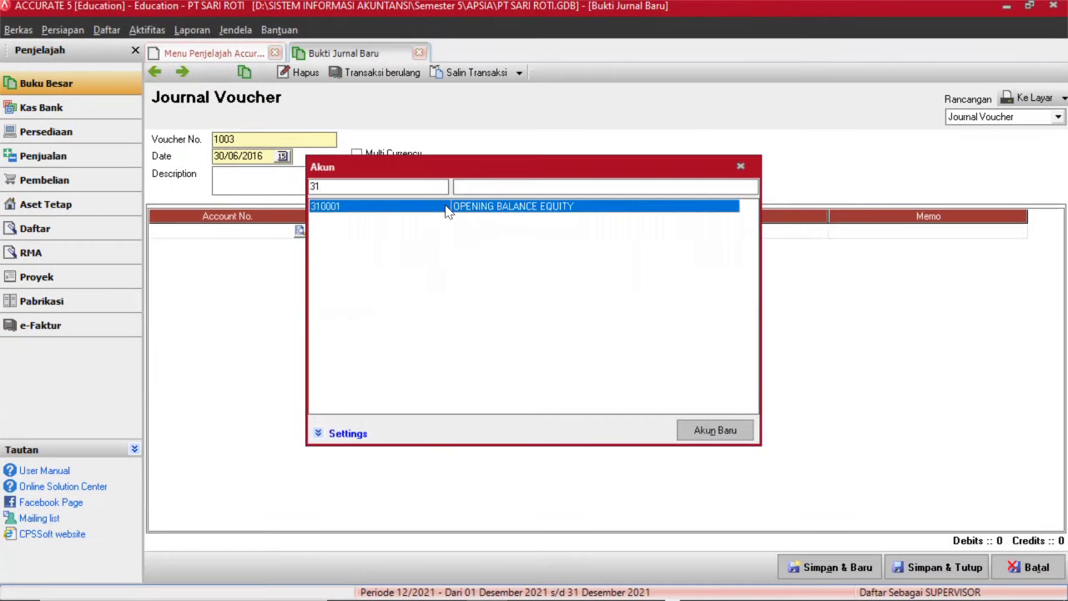
double_click(445, 210)
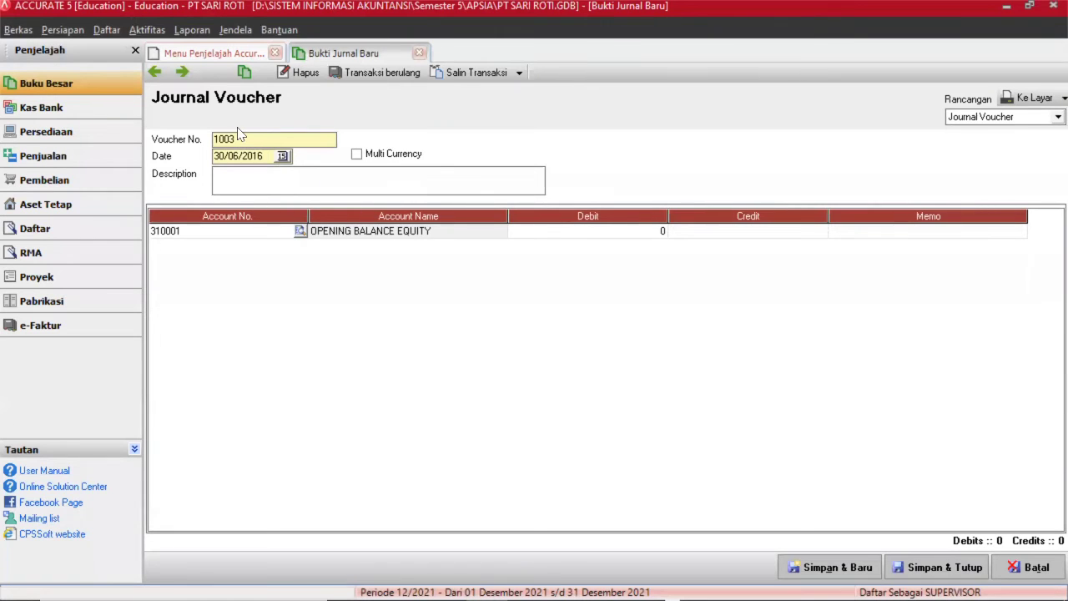
Open the Neraca (Standar) report from the Daftar Laporan list.
click(191, 31)
click(209, 50)
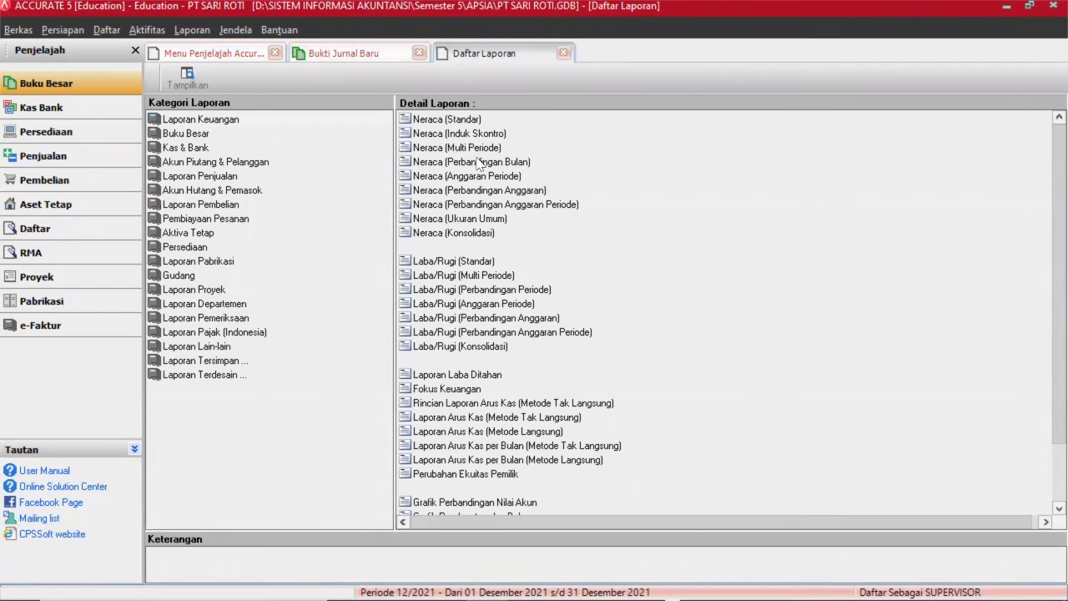
click(423, 119)
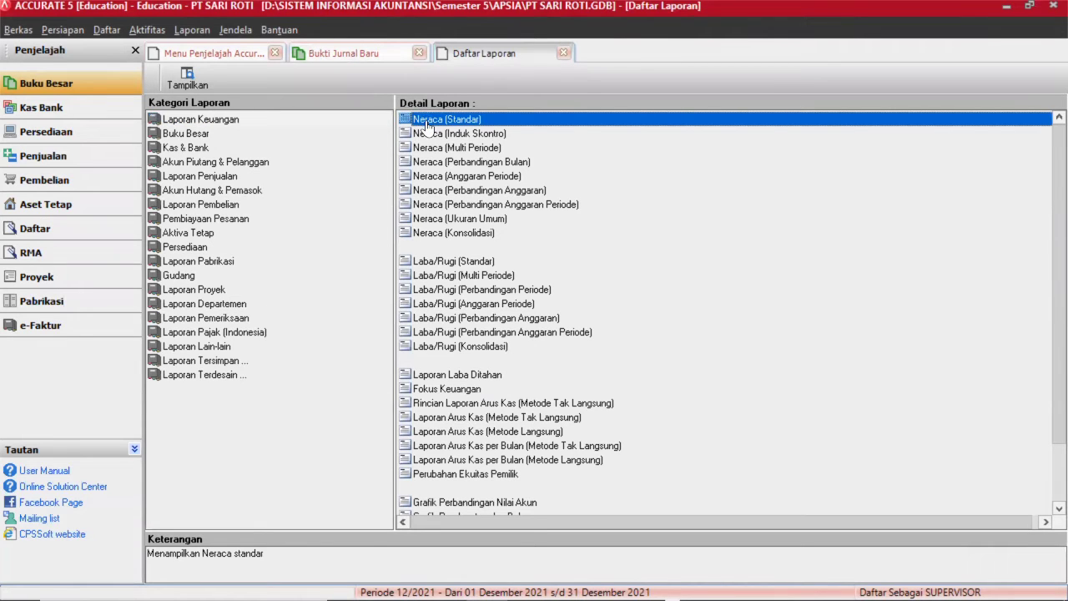
double_click(427, 124)
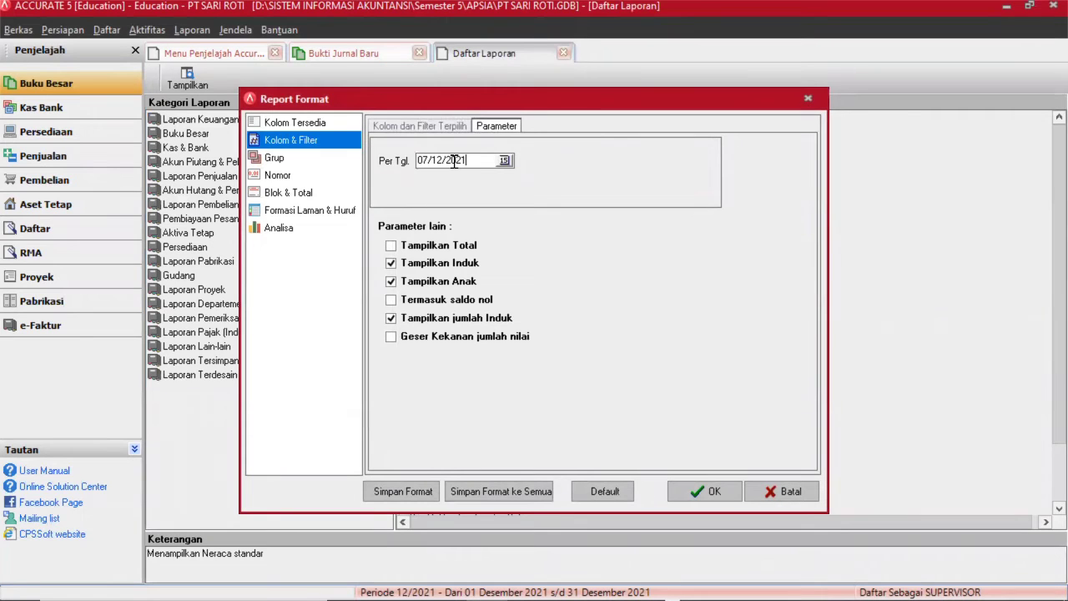
Show the balance sheet as of 30/06/2016 and scroll down to Ekuitas.
key(Home)
key(Right)
key(Right)
text(30)
key(BackSpace)
key(BackSpace)
key(BackSpace)
key(BackSpace)
text(30/06/2016)
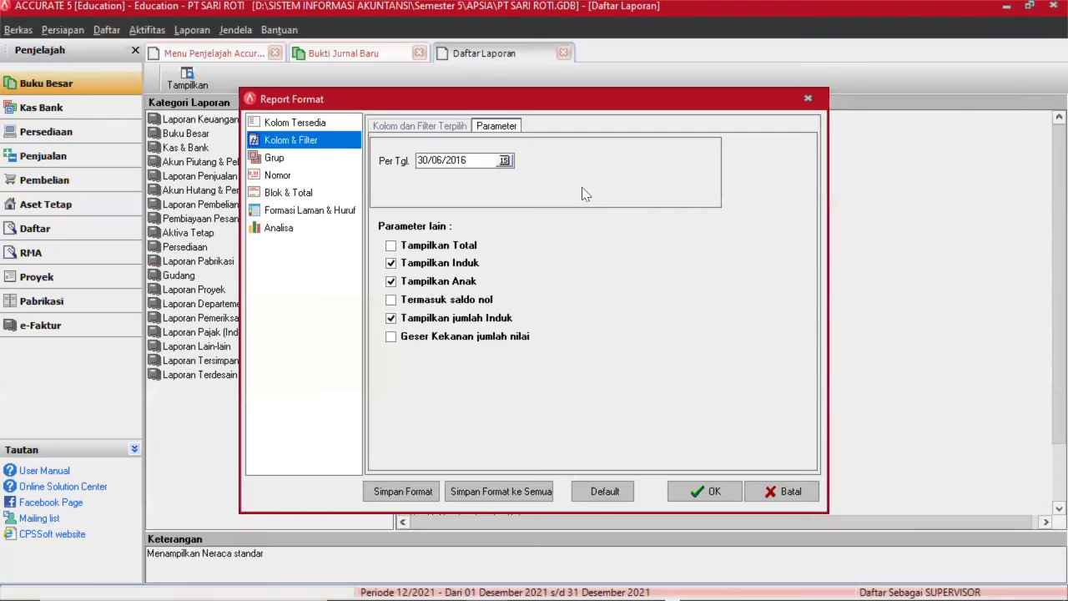
click(704, 493)
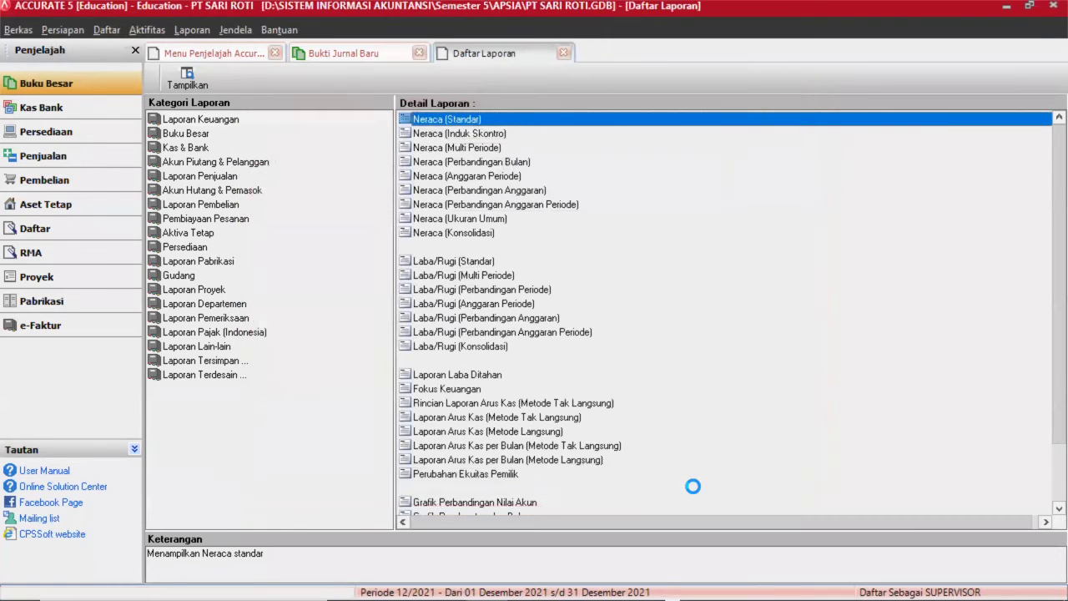
scroll(673, 324, down, 10)
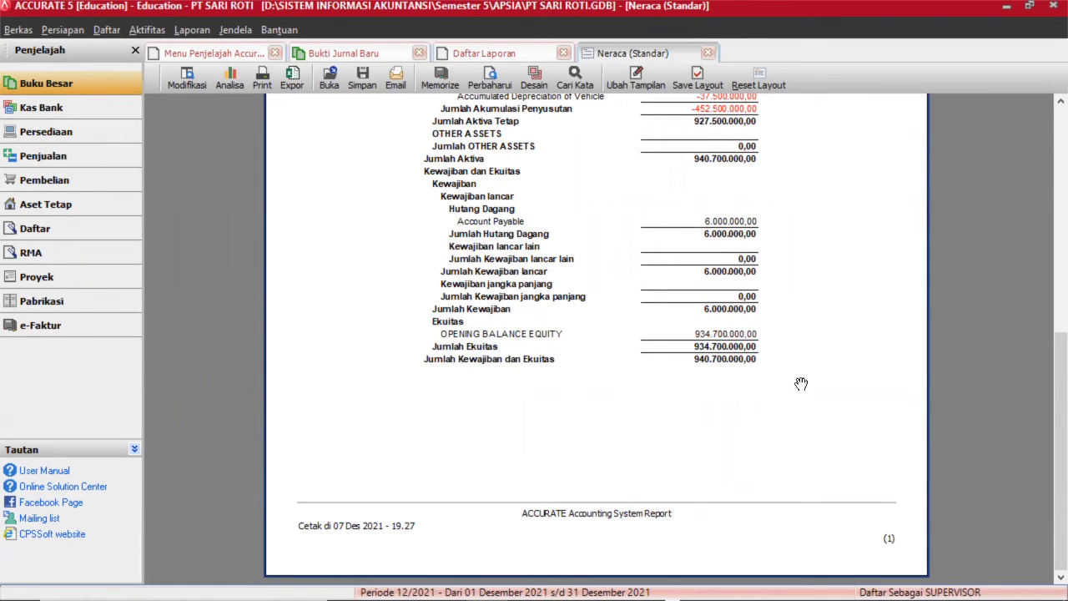
Enter a 934.700.000 debit on the OPENING BALANCE EQUITY line of the journal voucher.
click(352, 55)
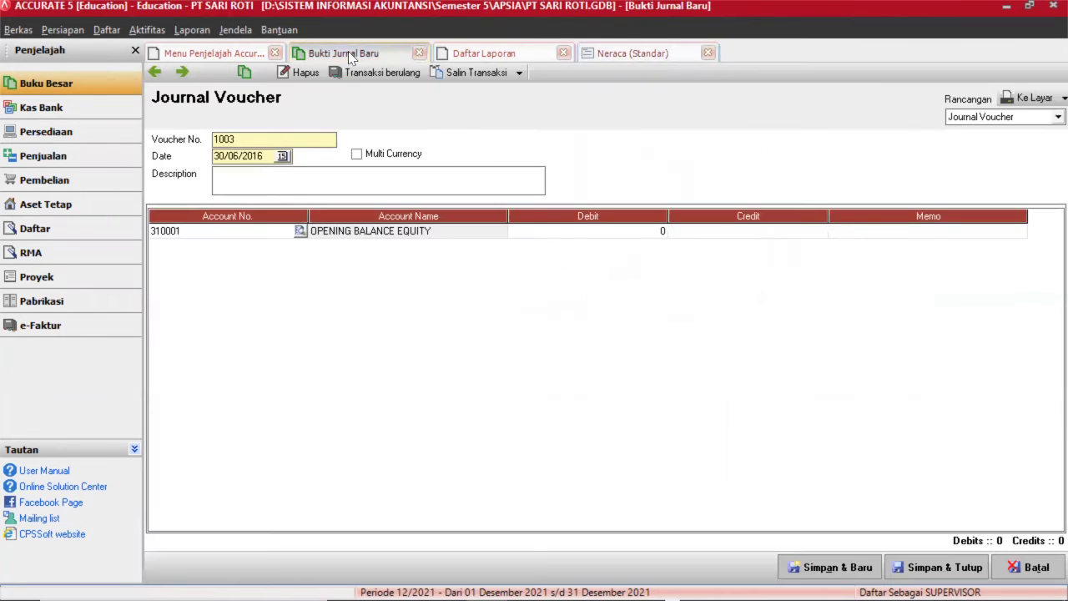
click(538, 237)
click(555, 234)
text(934)
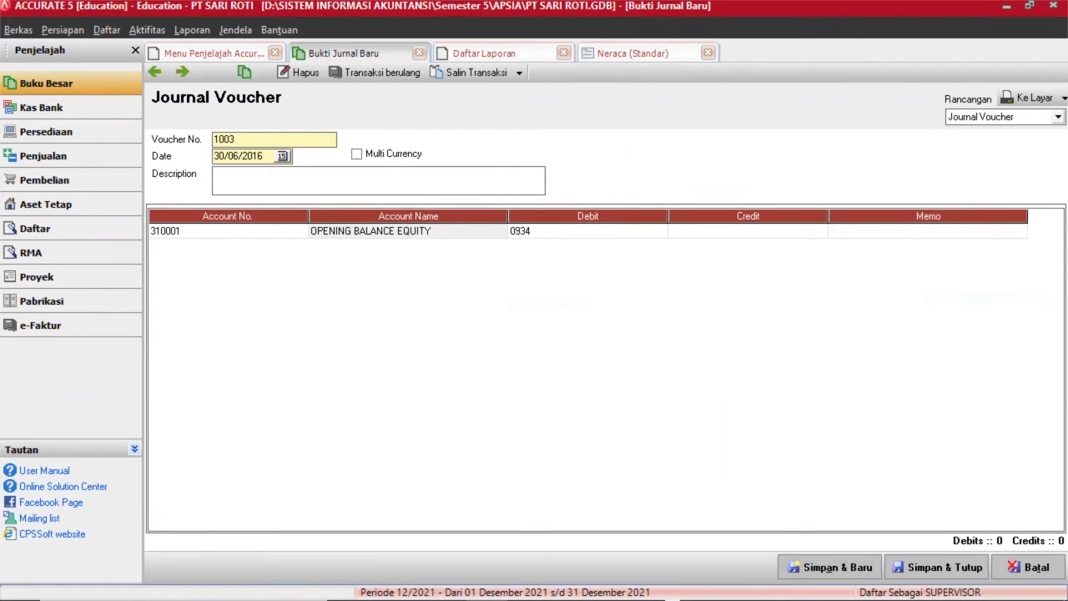
key(BackSpace)
key(BackSpace)
key(BackSpace)
key(BackSpace)
text(934.700.000)
key(Tab)
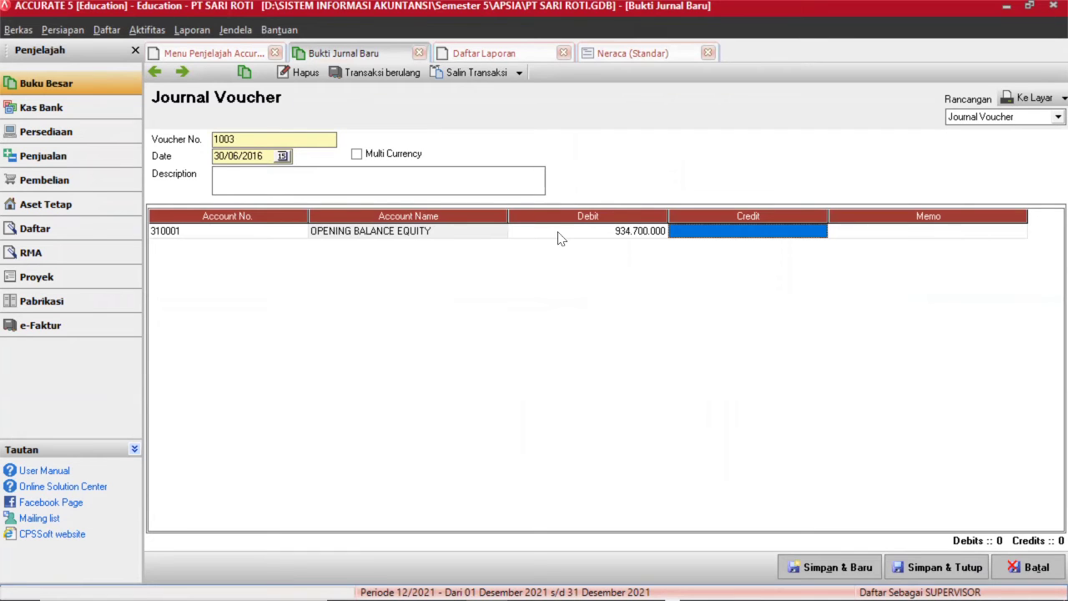
key(Tab)
key(Tab)
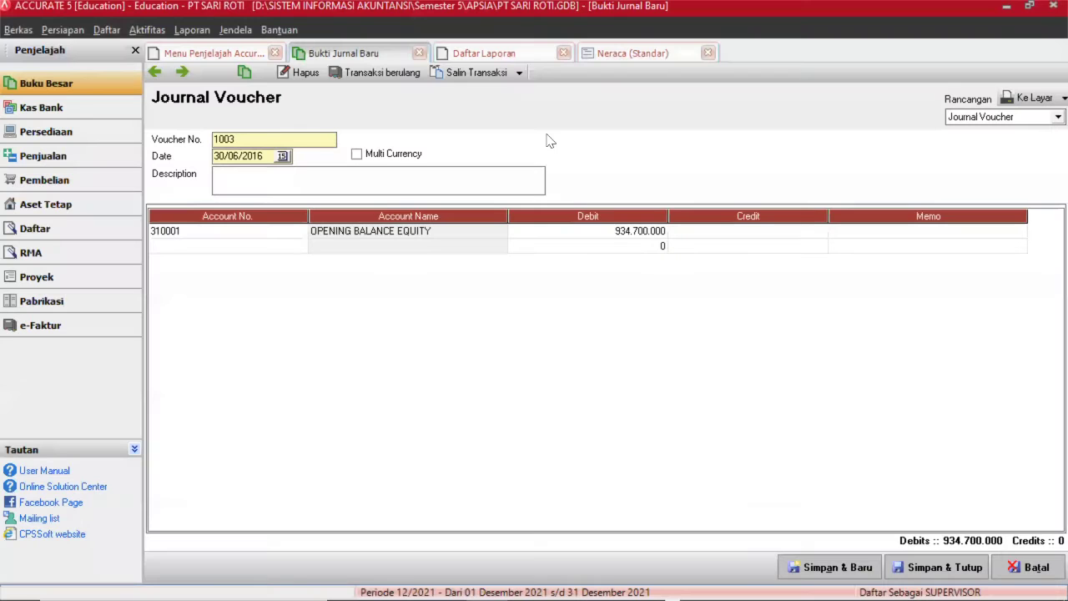
Add account 3000 Equity on the second line with the matching credit and save the voucher.
click(288, 246)
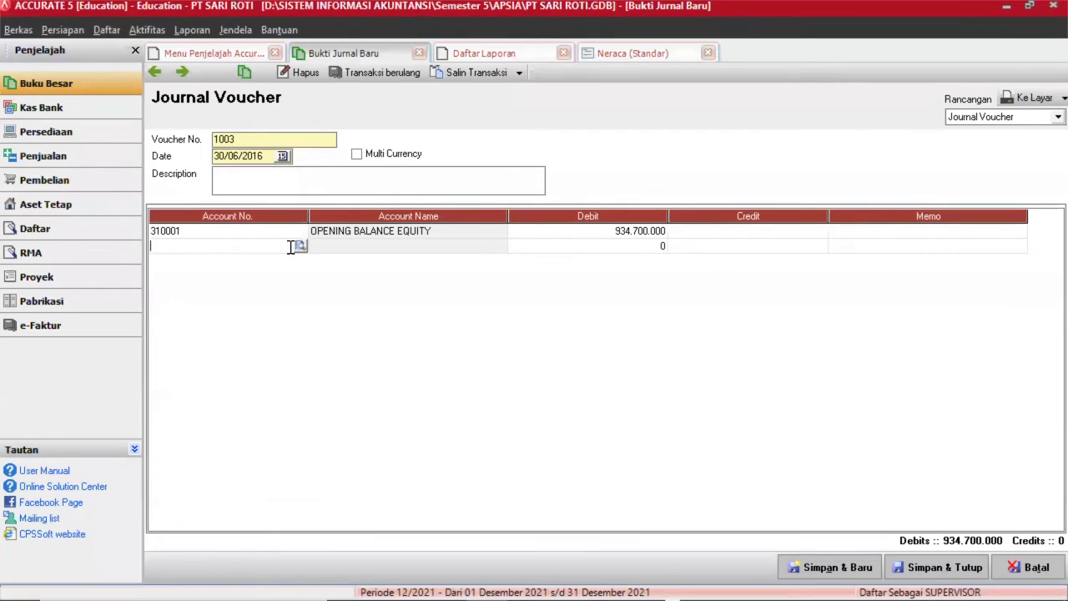
click(299, 246)
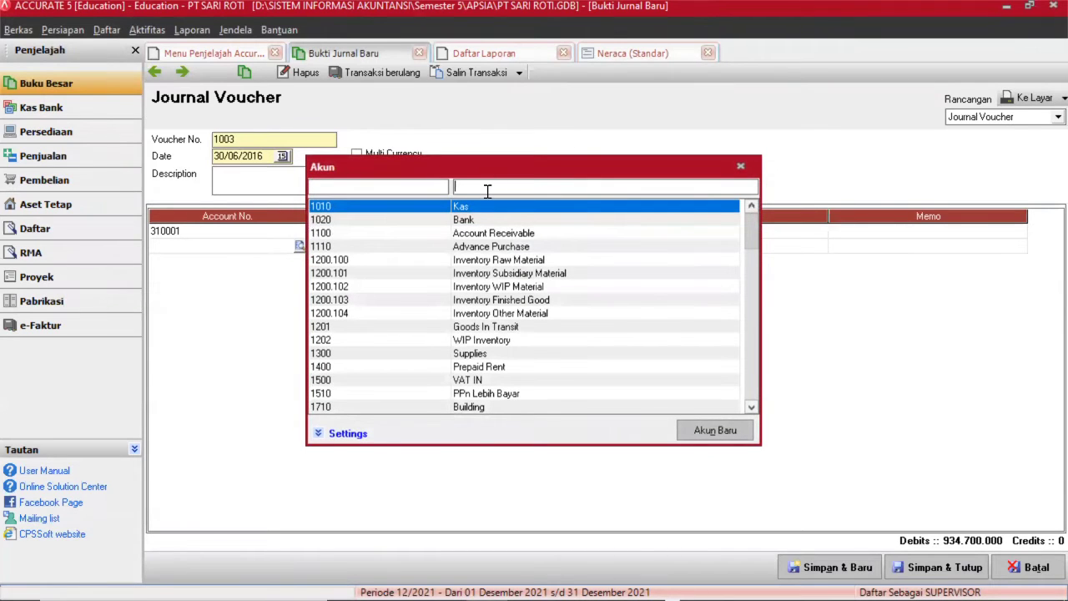
text(EQ)
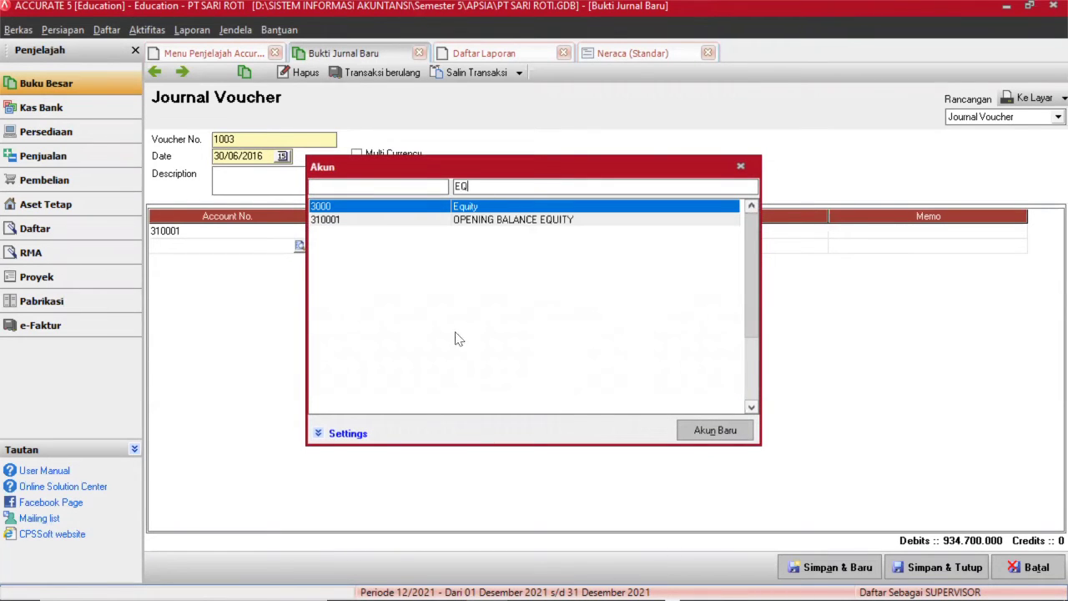
double_click(503, 205)
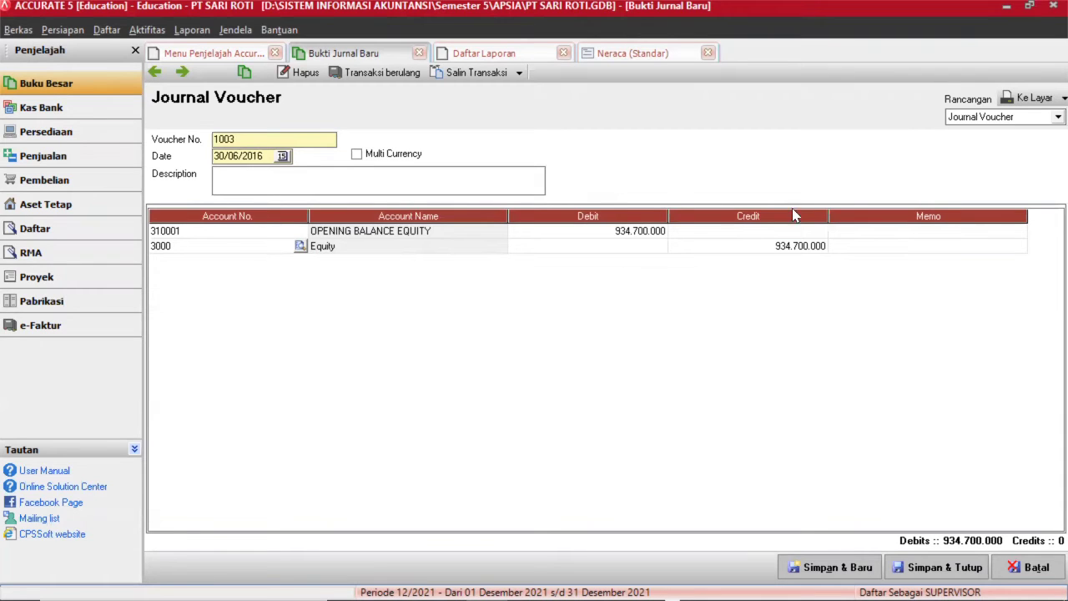
click(914, 569)
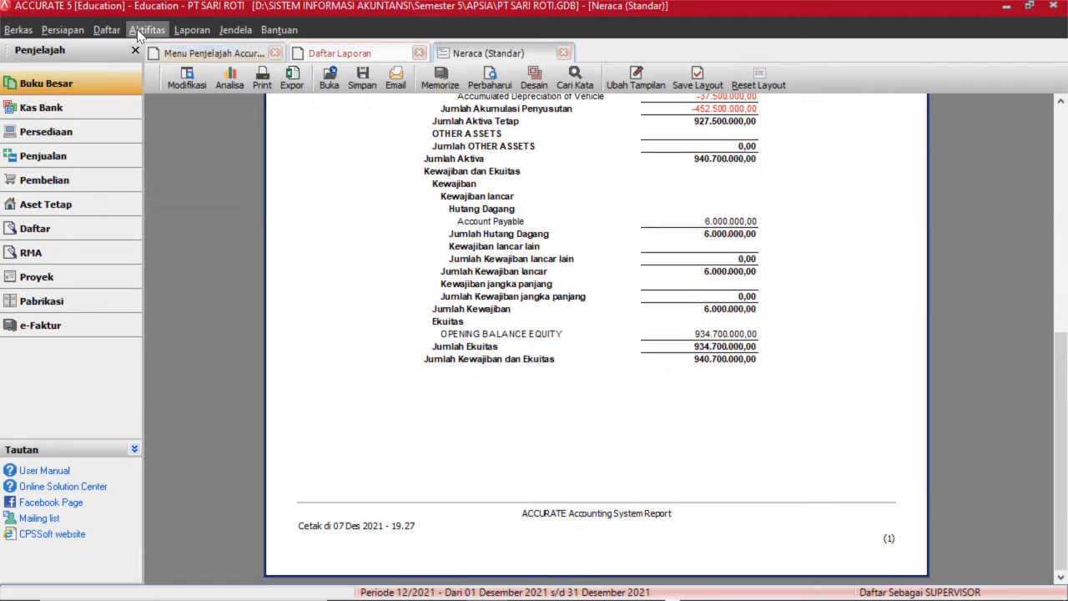
Enable Multi Gudang, Multi Unit, Gudang Per Barang (WPI) and Modul Pabrikasi in the feature preferences.
click(80, 33)
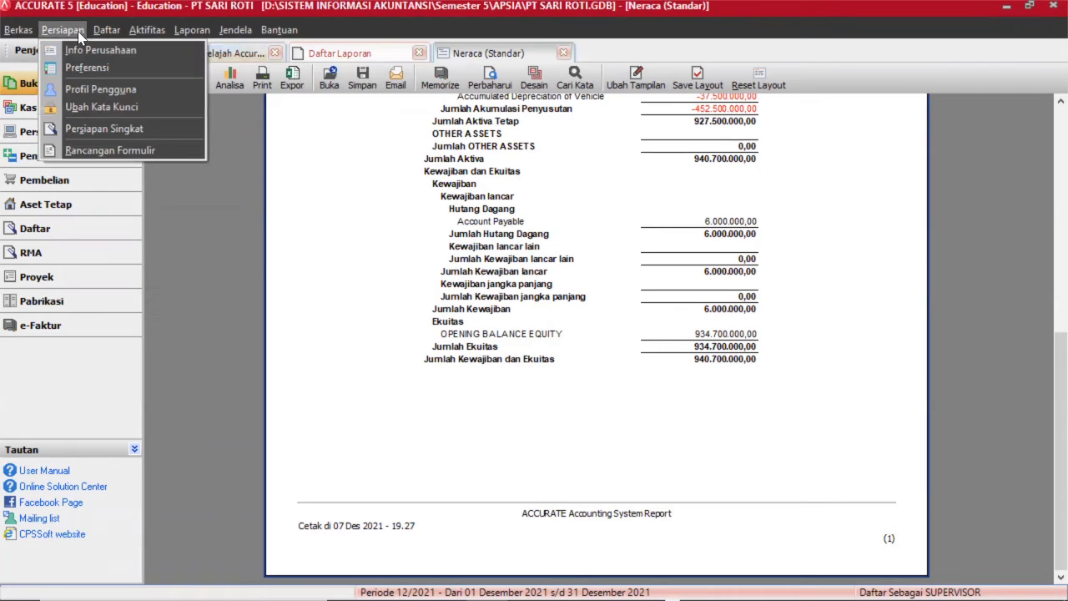
click(90, 64)
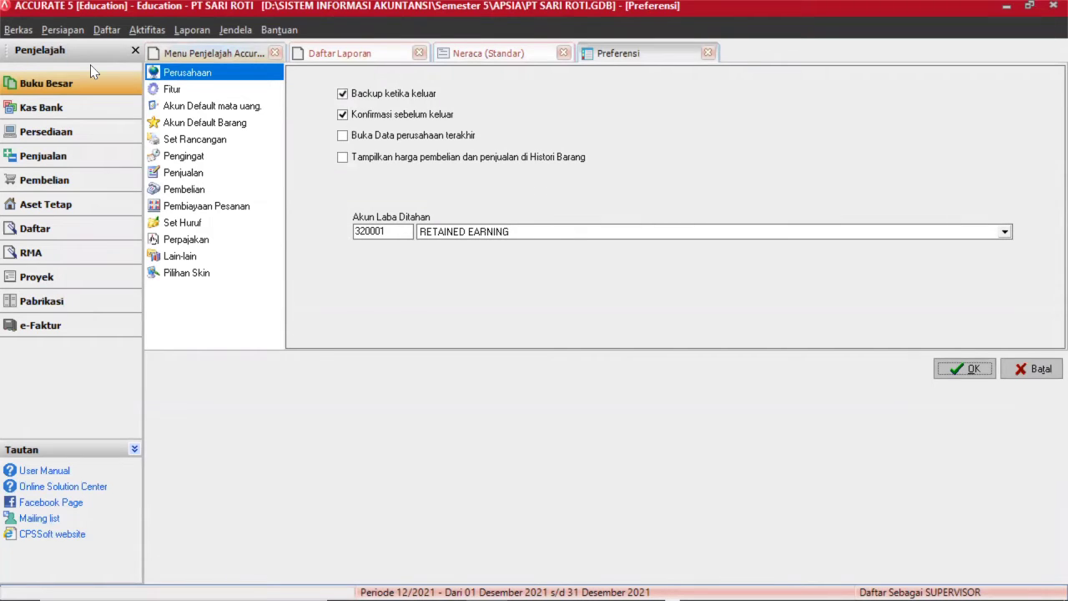
click(193, 92)
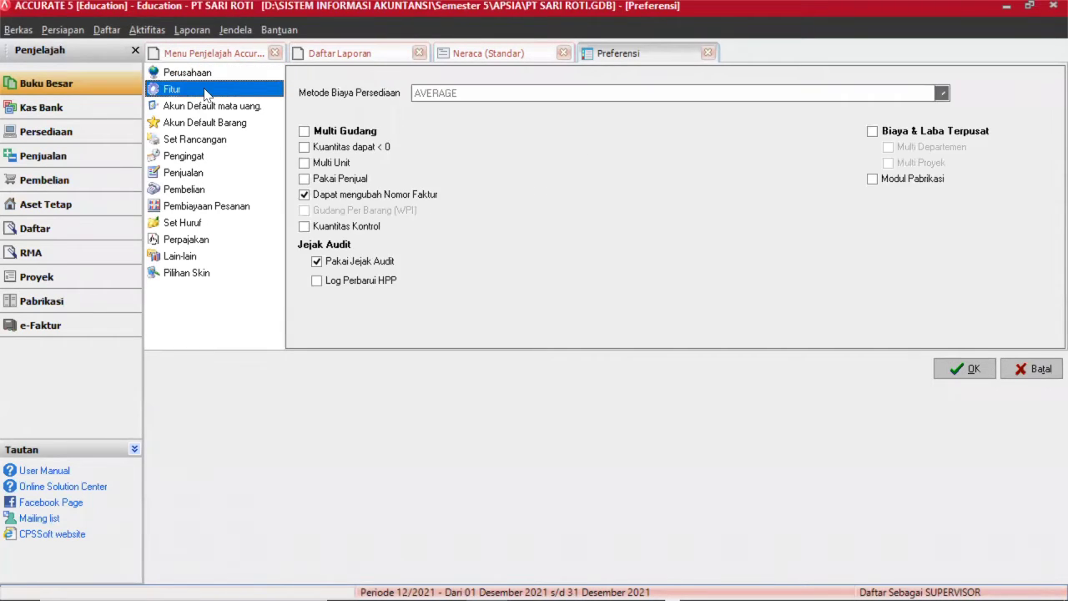
click(303, 131)
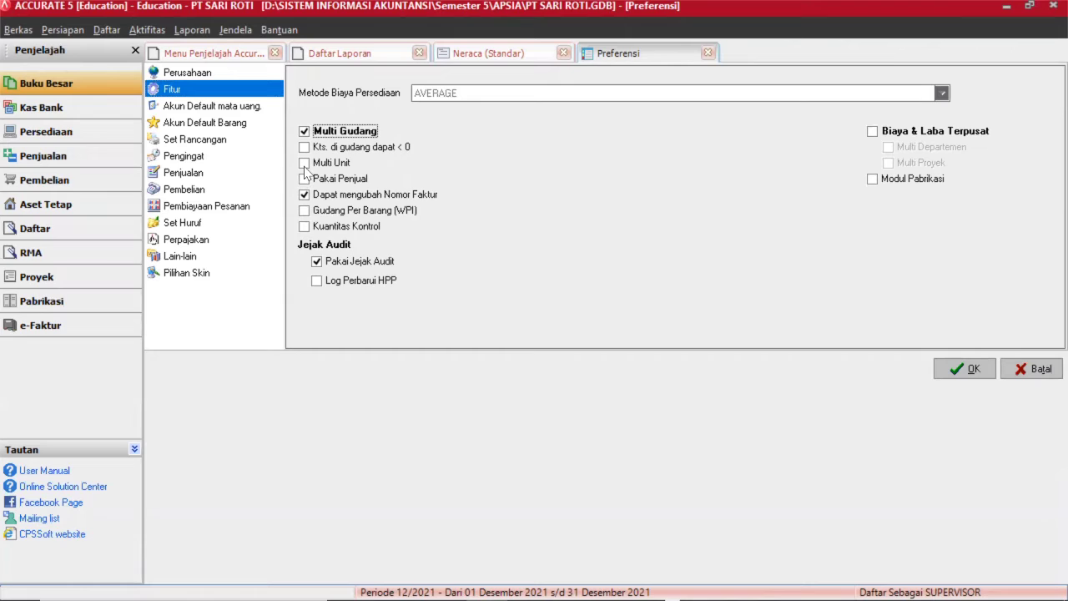
click(305, 164)
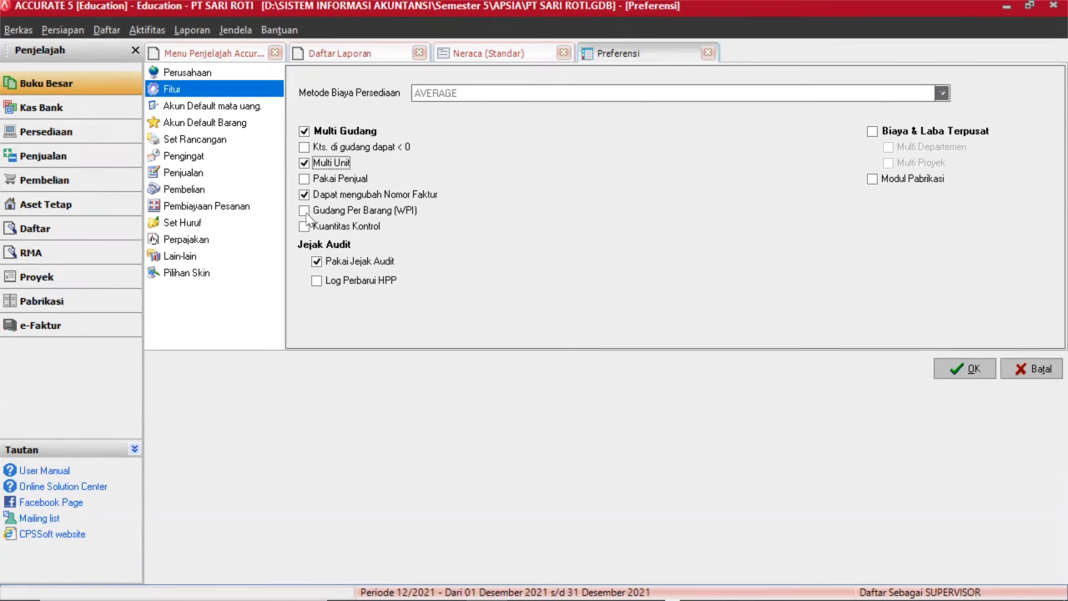
click(305, 212)
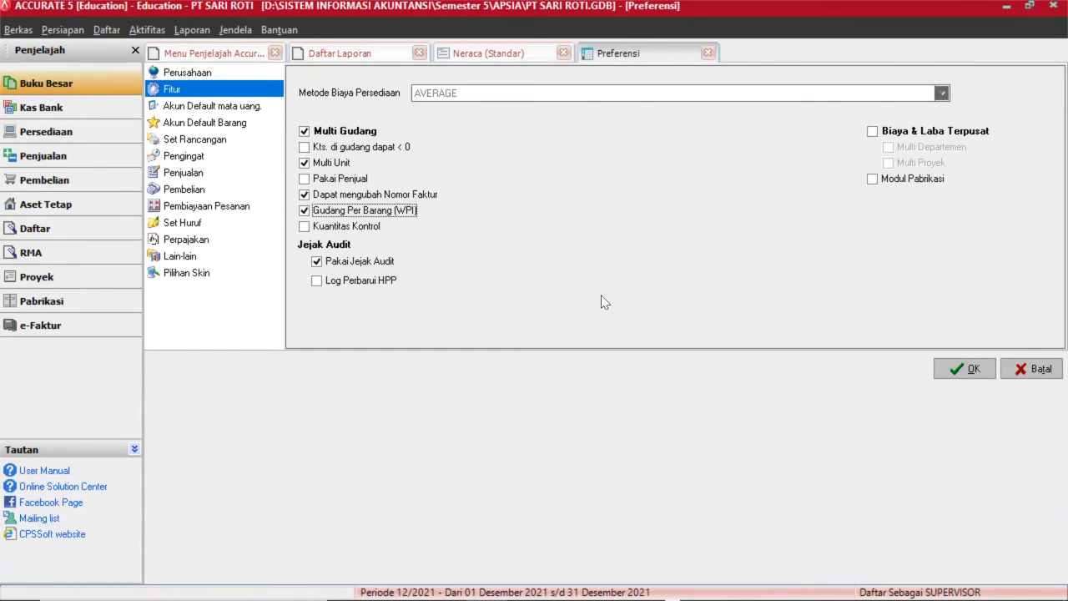
click(873, 180)
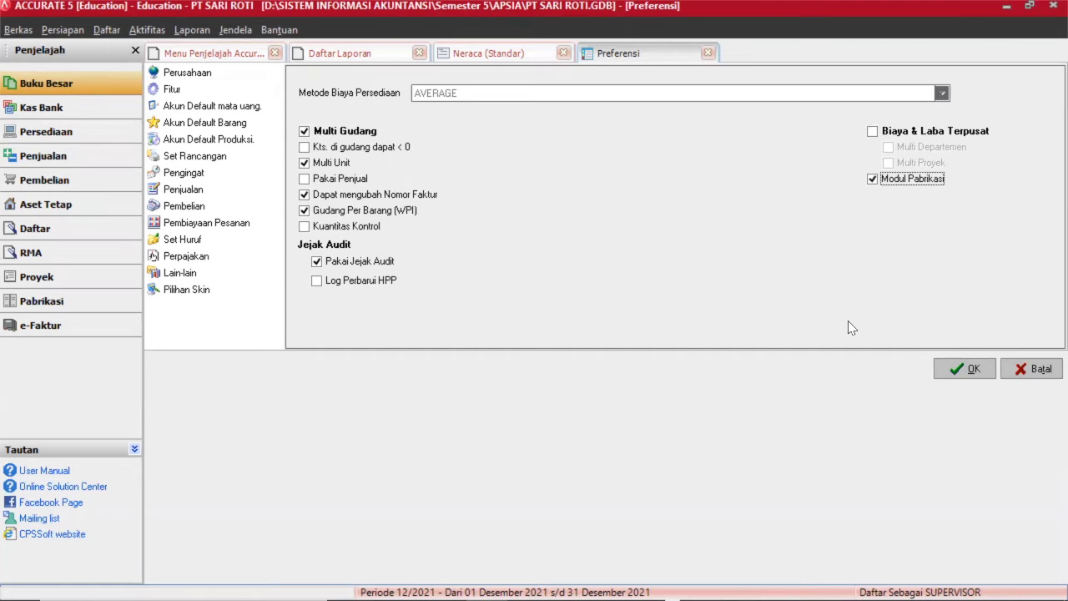
click(958, 370)
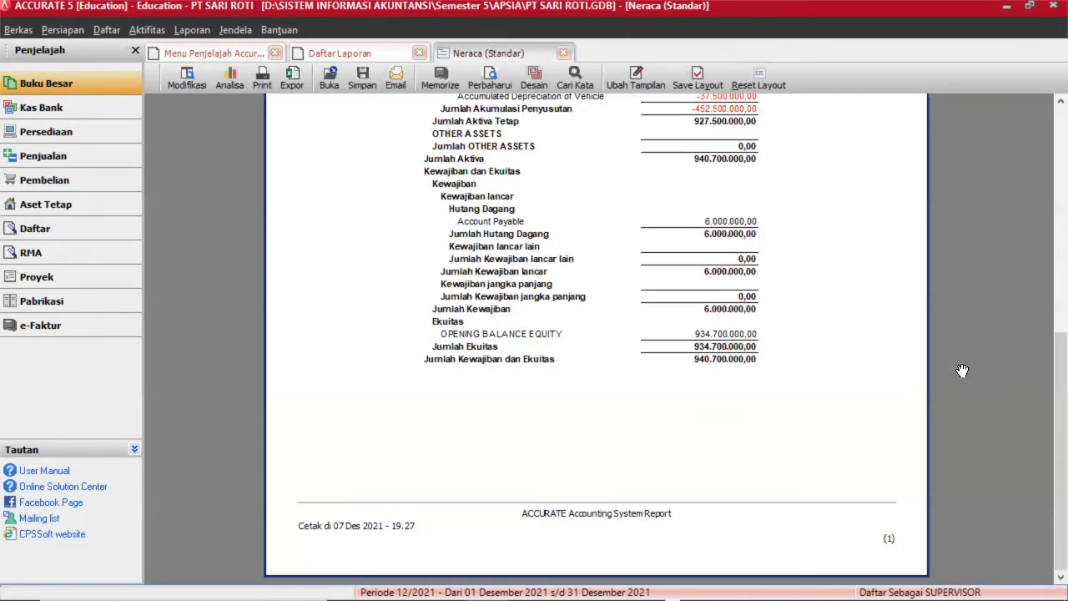
Open the production Penanggung Jawab list from the Daftar > Pabrikasi menu.
click(107, 30)
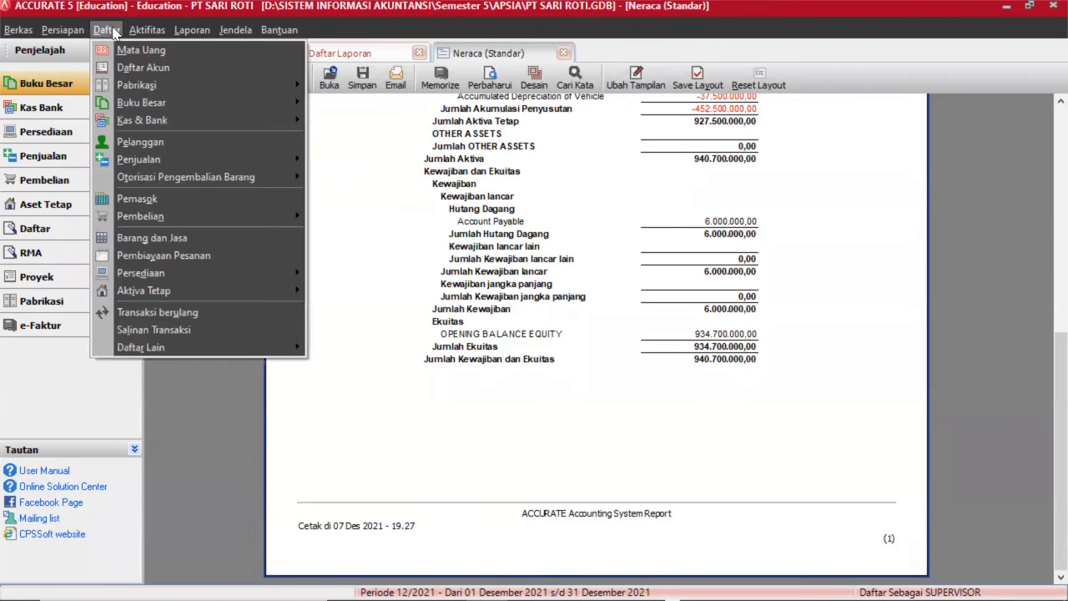
mouse_move(154, 31)
key(Escape)
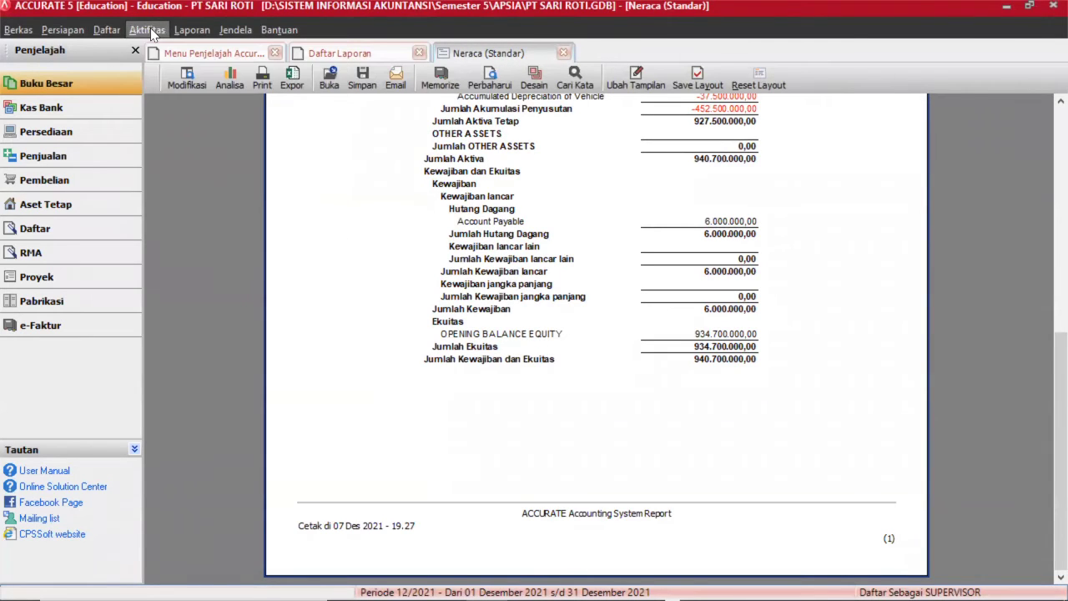
key(Right)
key(Left)
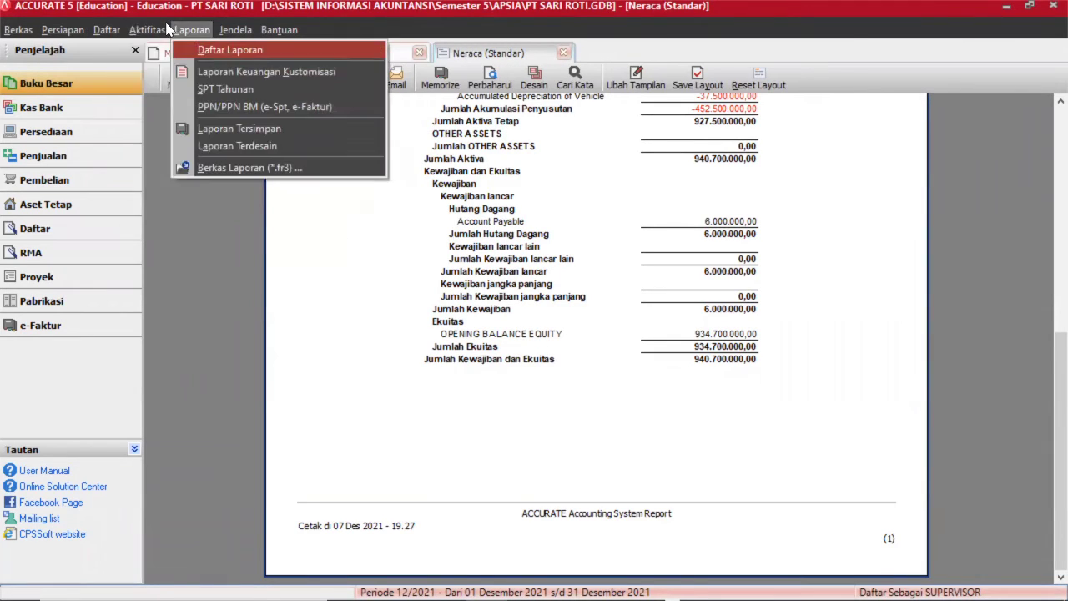
click(192, 31)
click(231, 31)
mouse_move(161, 31)
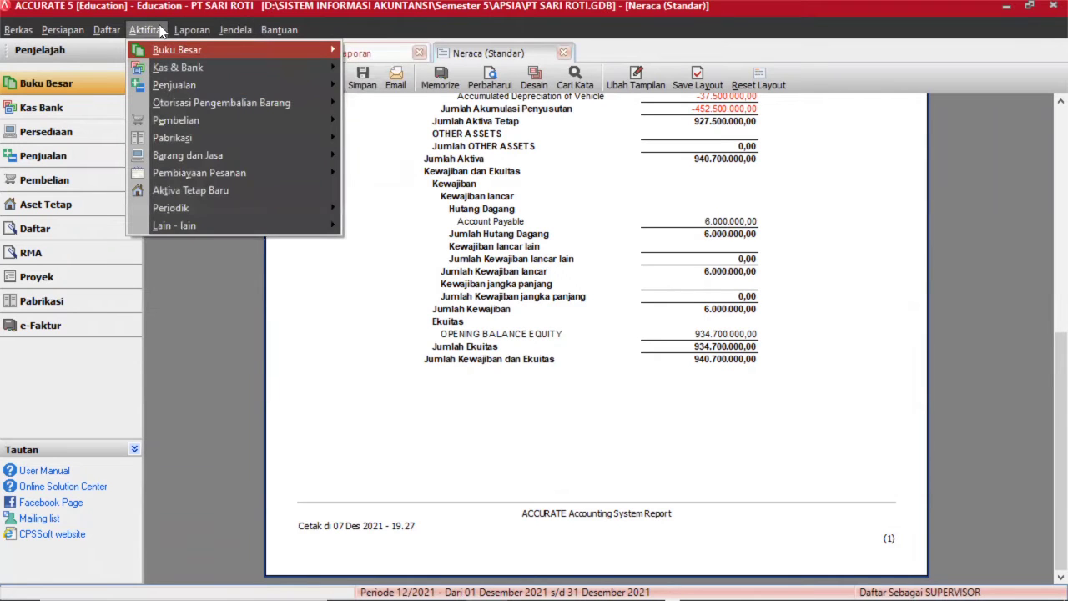
click(101, 31)
click(100, 31)
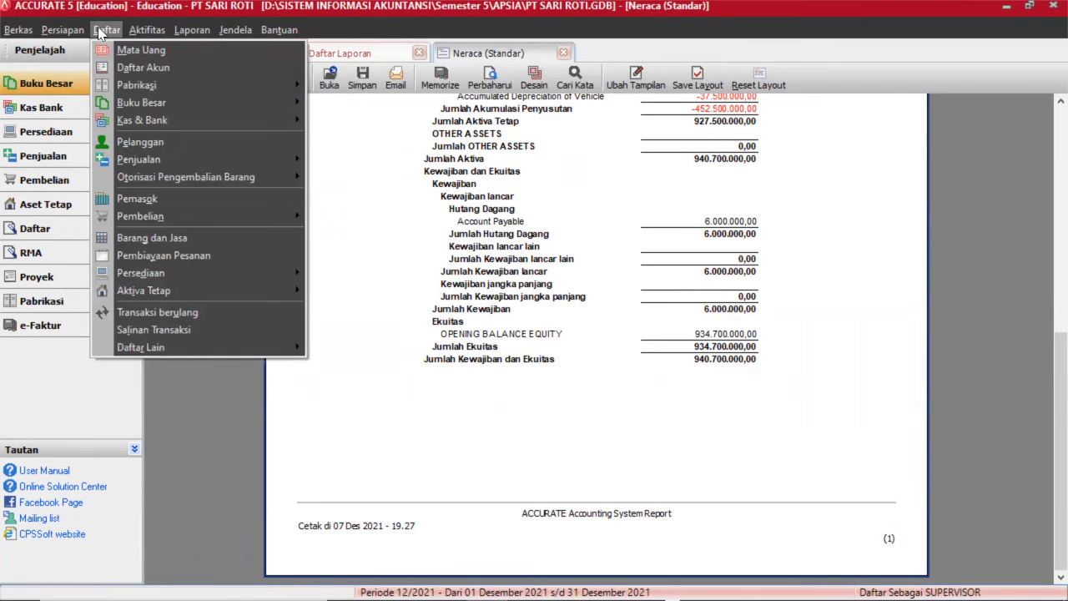
mouse_move(130, 86)
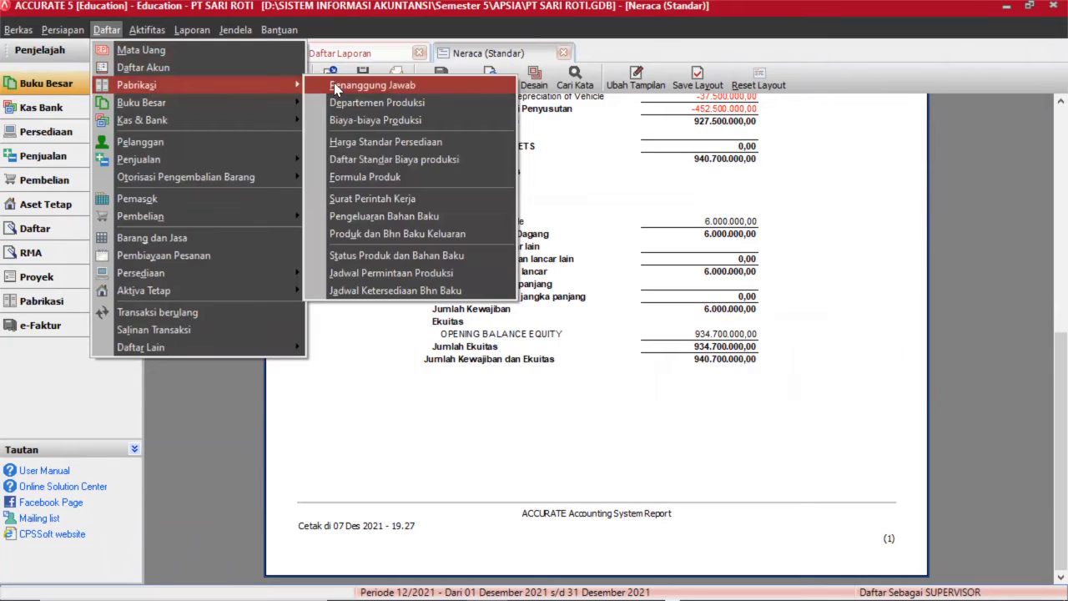
click(336, 87)
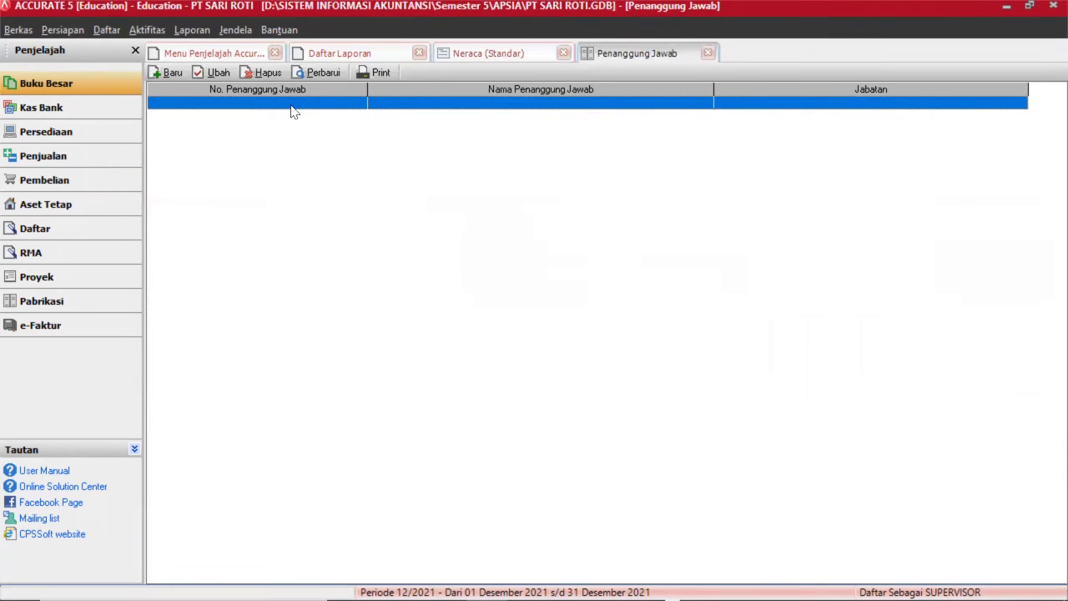
Add person in charge 1000 with the person's name and position PIC PRODUKSI, then refresh the list.
click(169, 73)
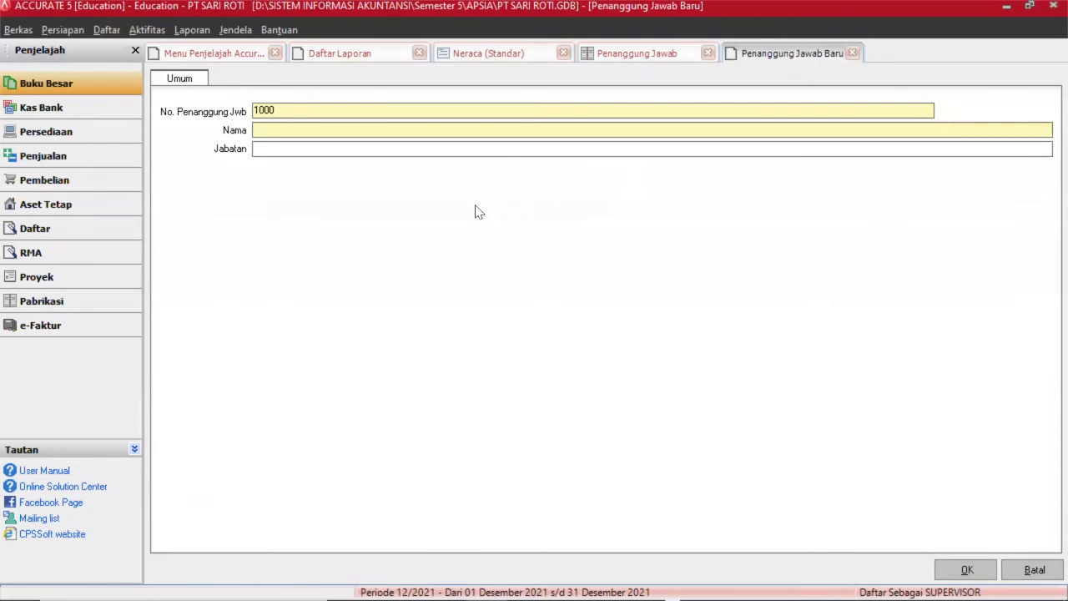
click(339, 131)
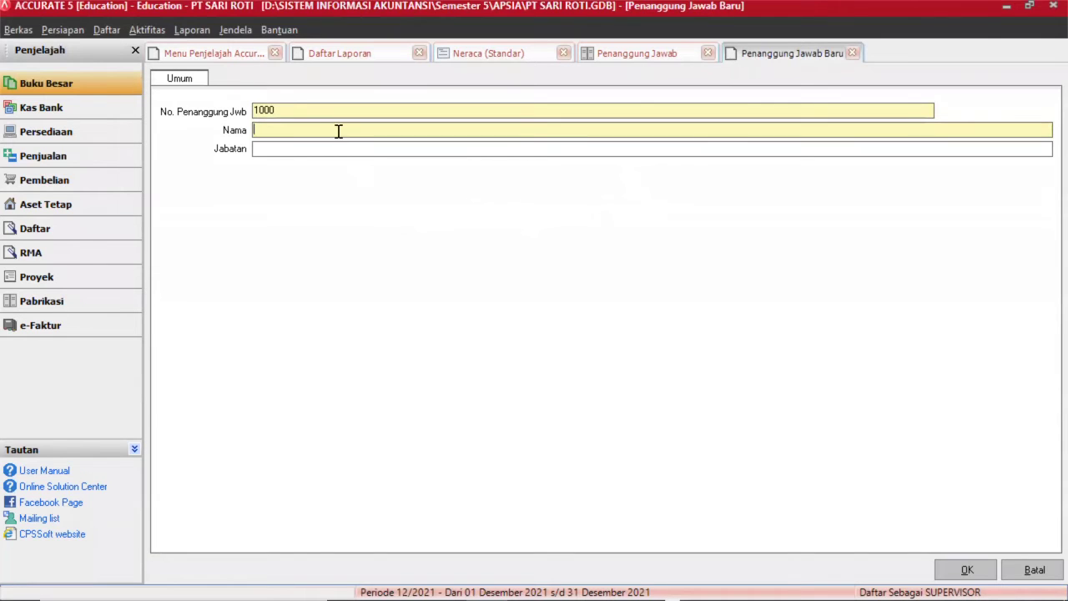
text(ANDI)
click(283, 149)
text(PIC PRODUKSI)
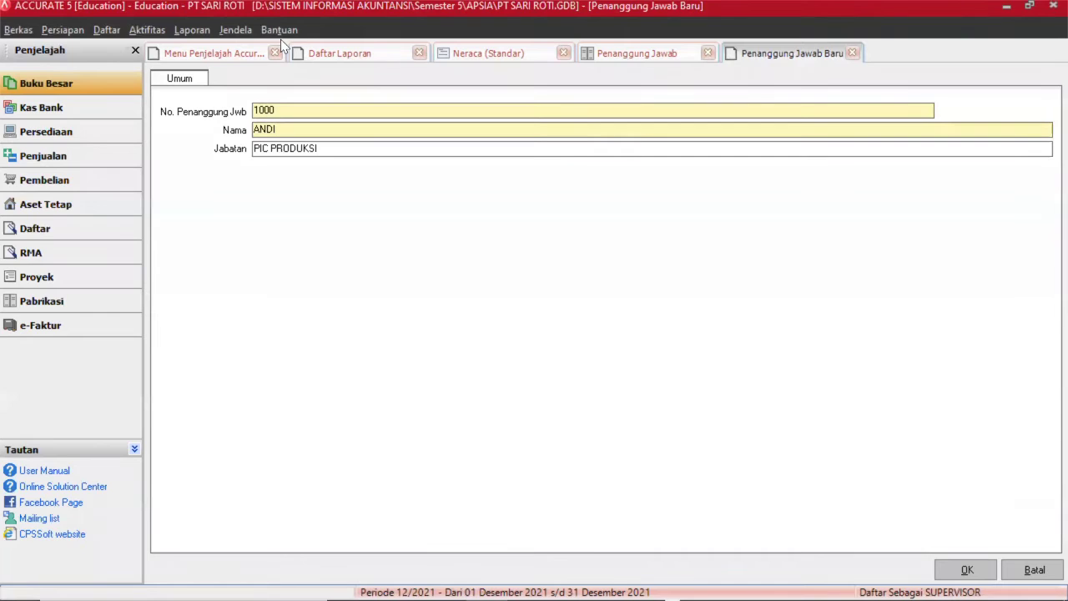
click(947, 569)
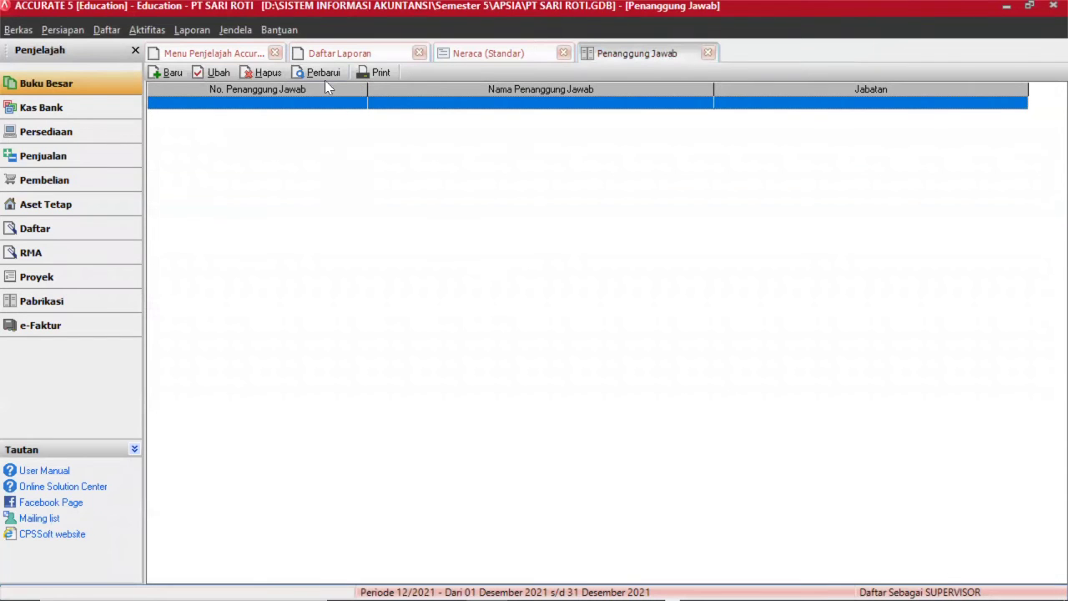
click(323, 76)
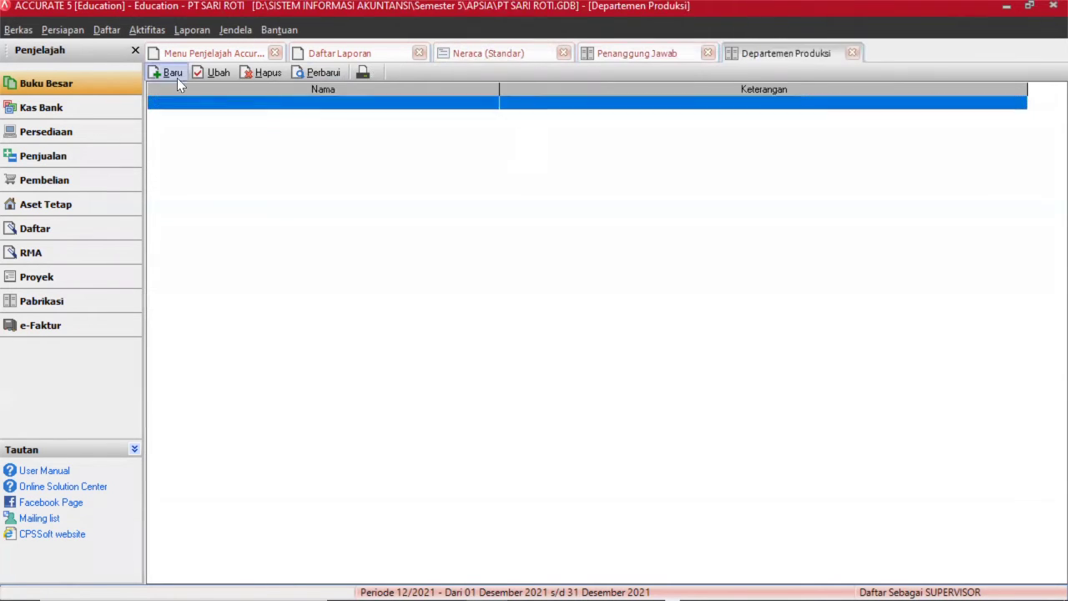
Create production department ADONAN described as MEMBUAT ADONAN, fixing the description typo.
click(175, 75)
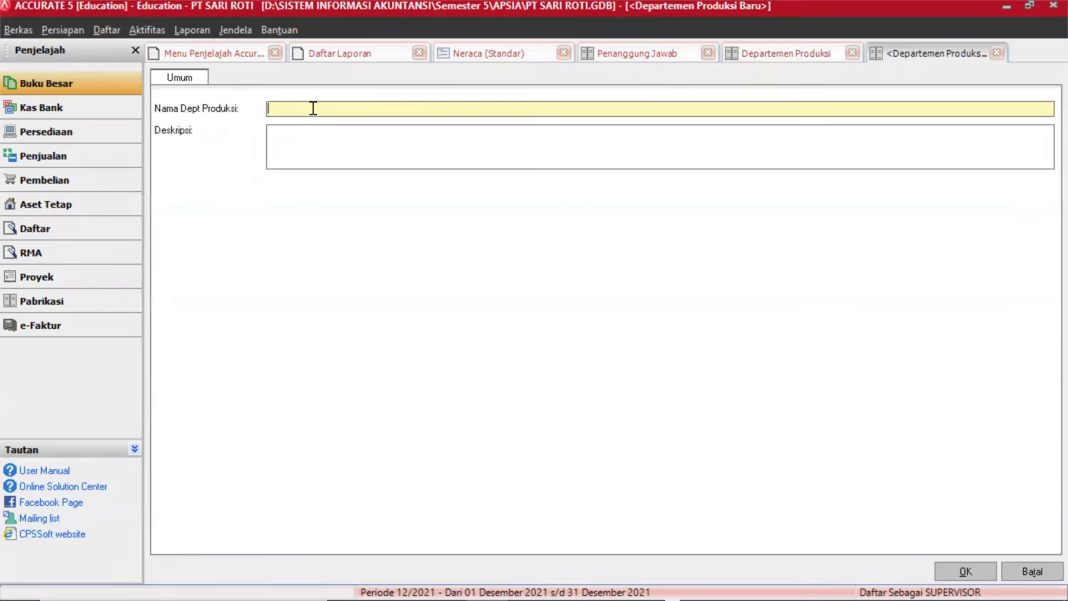
text(ADONANMEMBUAT ADSONAN)
click(334, 134)
key(BackSpace)
click(966, 571)
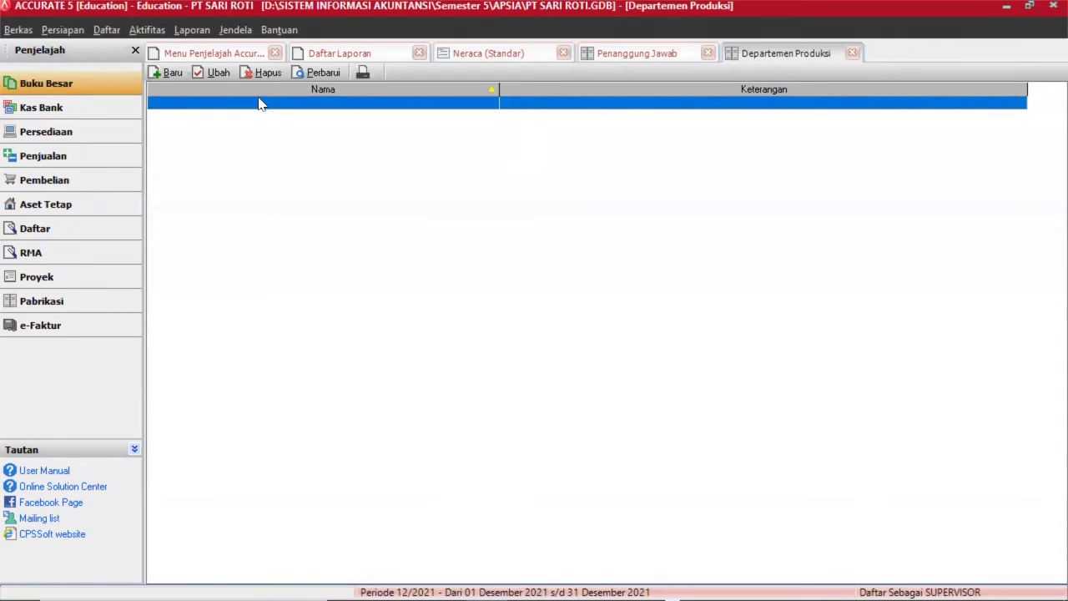
click(310, 73)
Create production department CETAK described as MENCETAK ROTI and refresh the list.
double_click(215, 146)
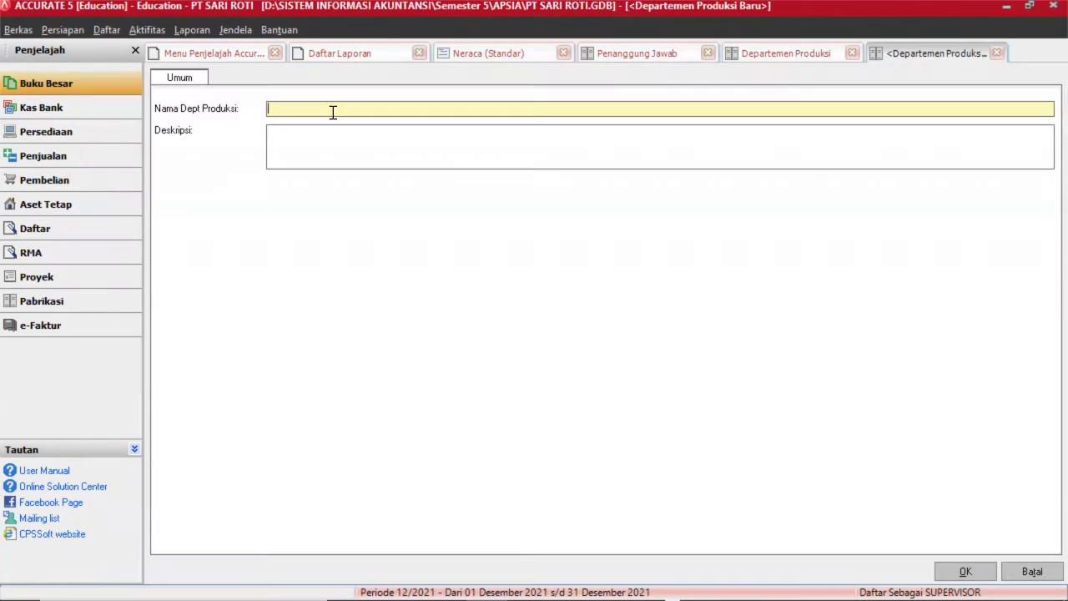
text(CETAK)
text(MEN)
text(CETAK R)
text(OTI)
click(960, 573)
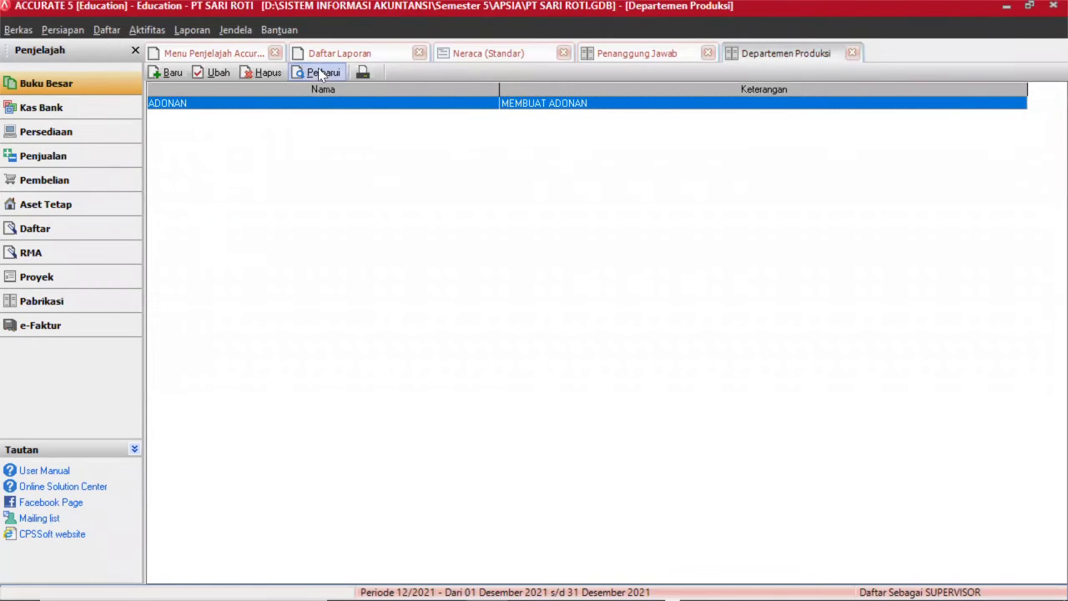
click(323, 72)
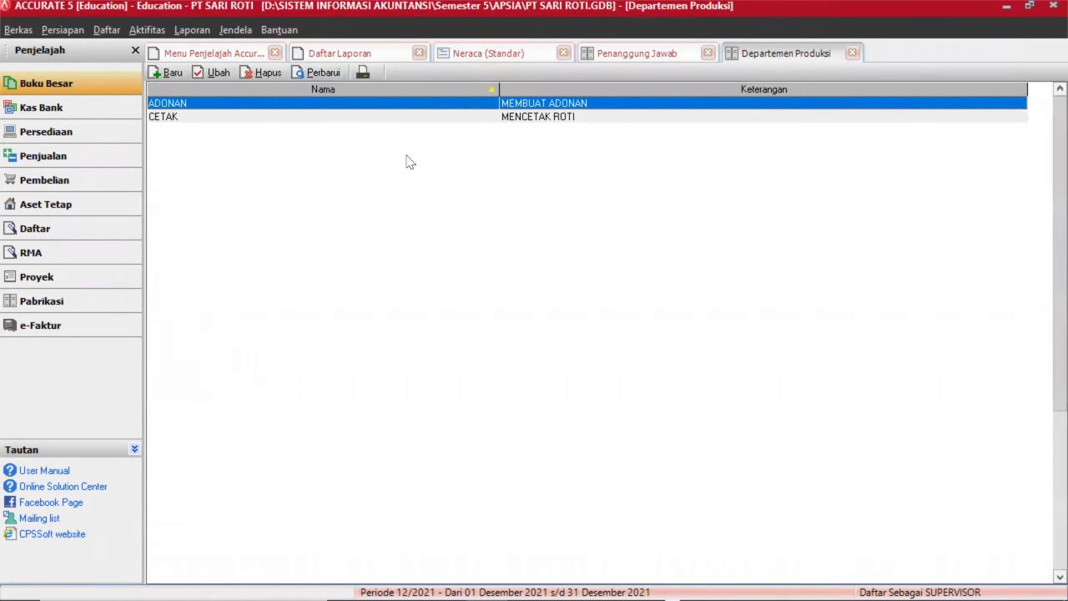
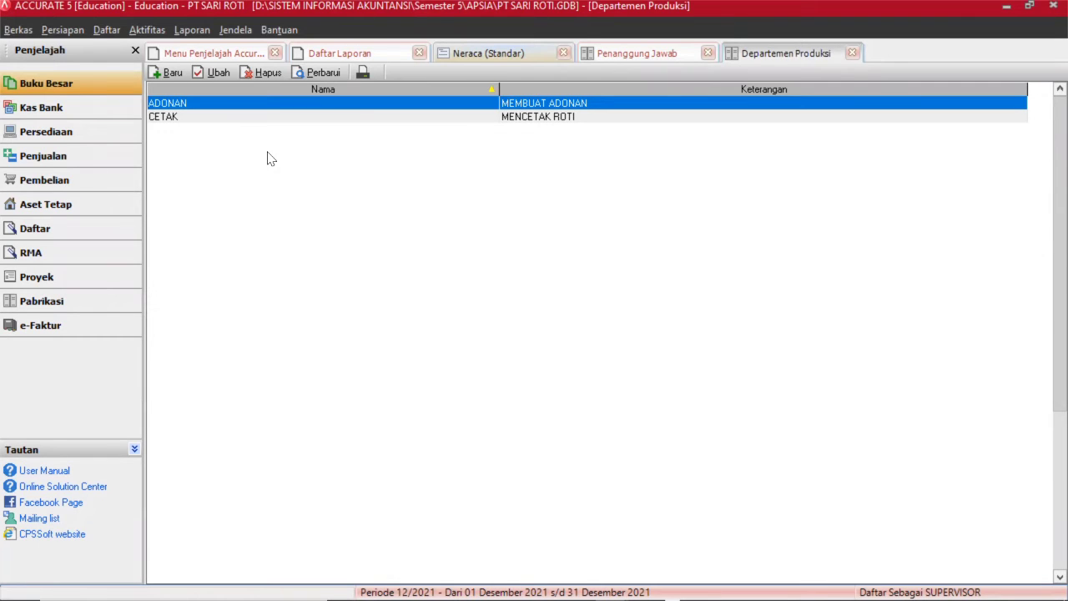
Open the Biaya-biaya Produksi list under Daftar > Pabrikasi.
click(114, 34)
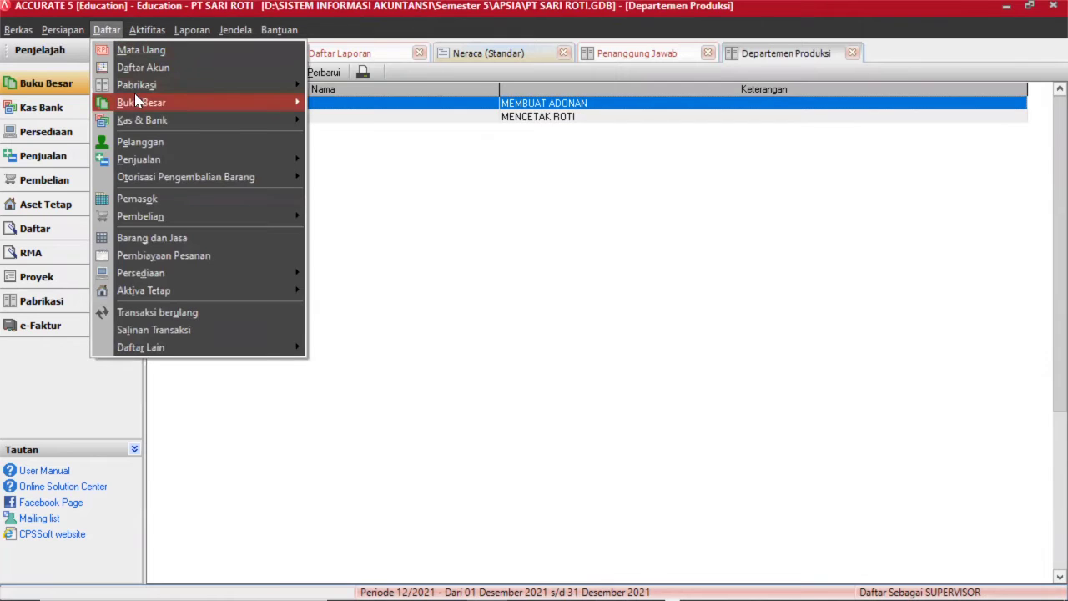
mouse_move(136, 100)
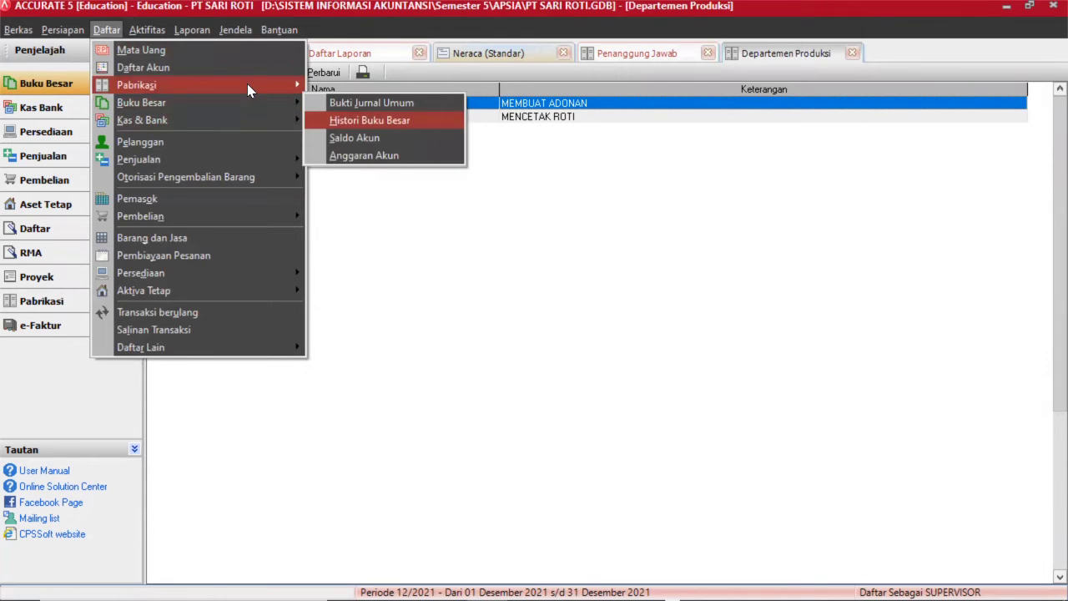
mouse_move(247, 83)
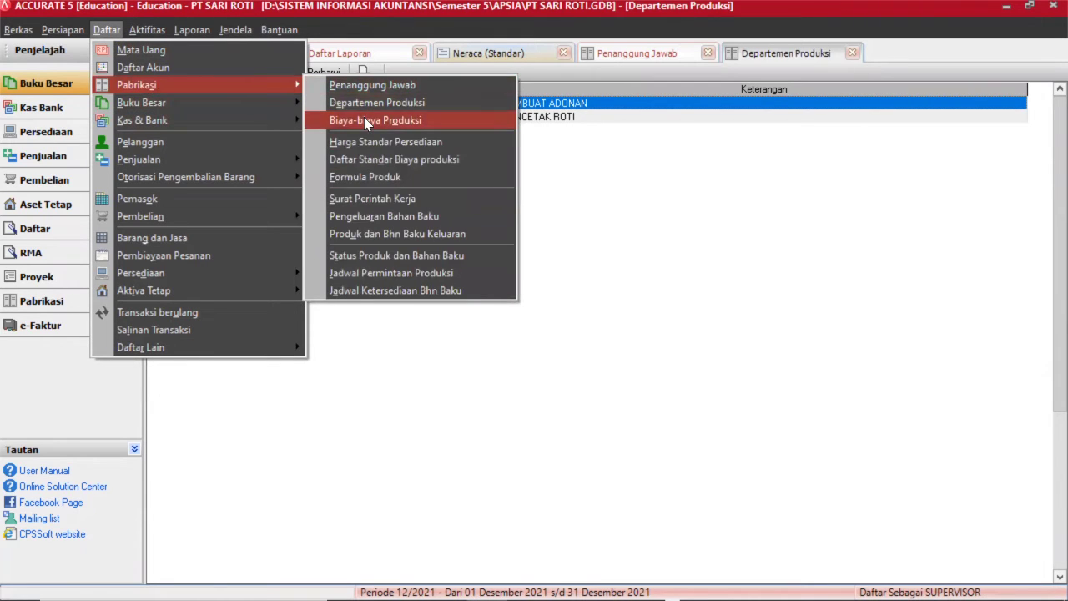
click(365, 122)
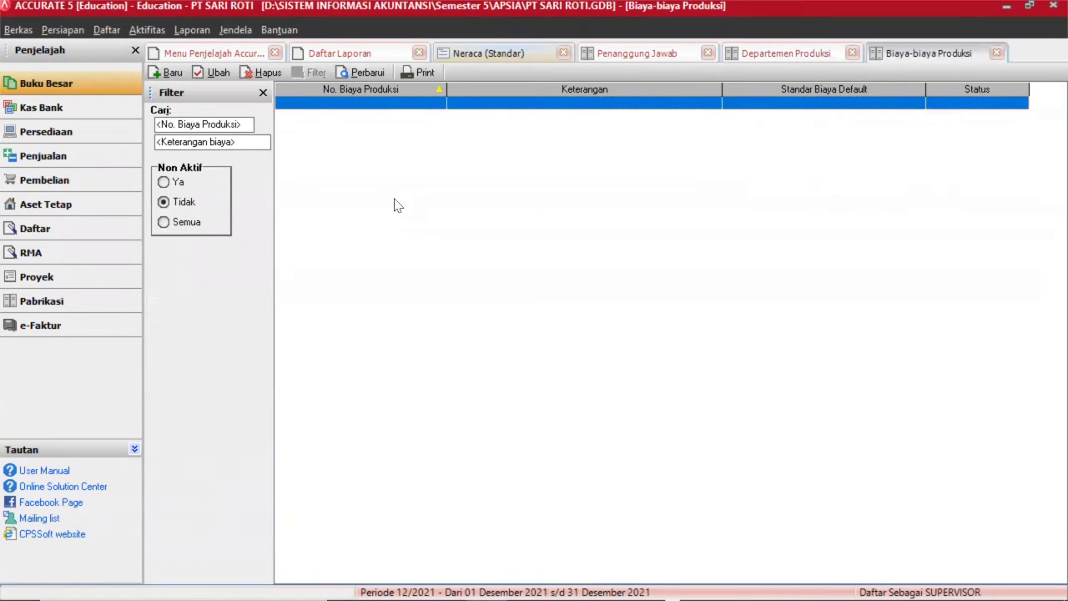
Create production cost TUKANG ADON at 1000 per hour, charged to account 6100 Wages Expense.
click(167, 73)
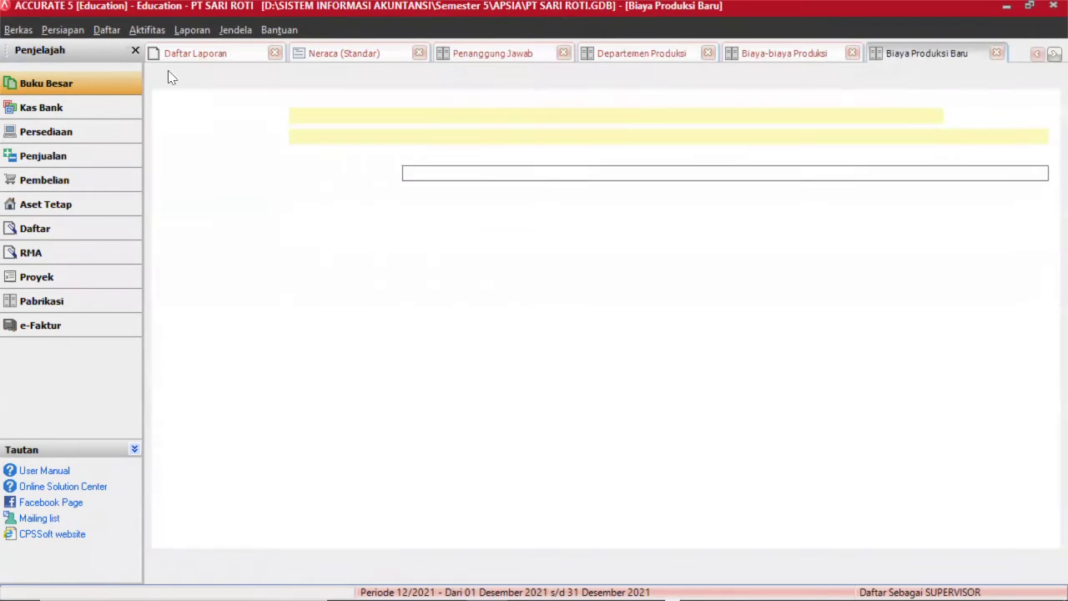
click(321, 138)
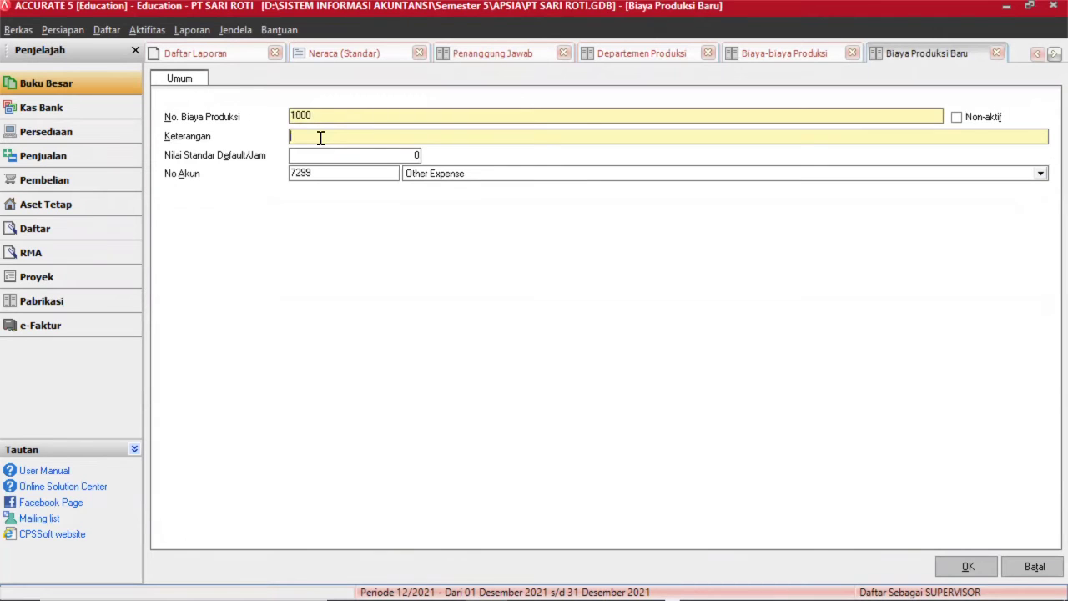
text(TUKANG ADON)
click(351, 161)
text(100)
key(BackSpace)
key(BackSpace)
key(BackSpace)
key(BackSpace)
text(1000)
click(342, 172)
key(BackSpace)
key(BackSpace)
key(BackSpace)
key(BackSpace)
text(6100)
click(490, 177)
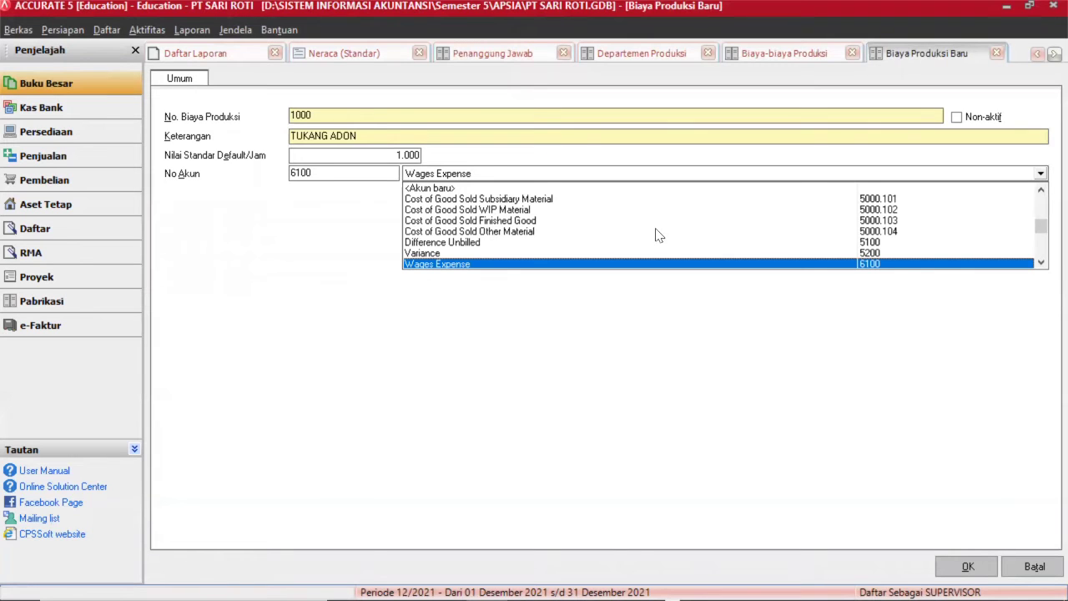
click(574, 263)
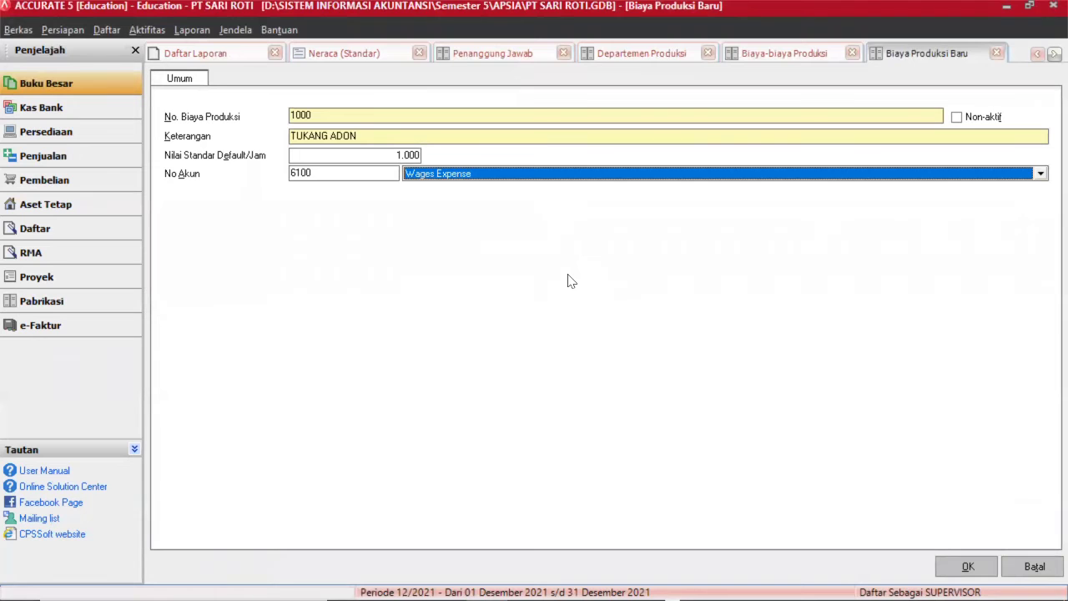
click(963, 565)
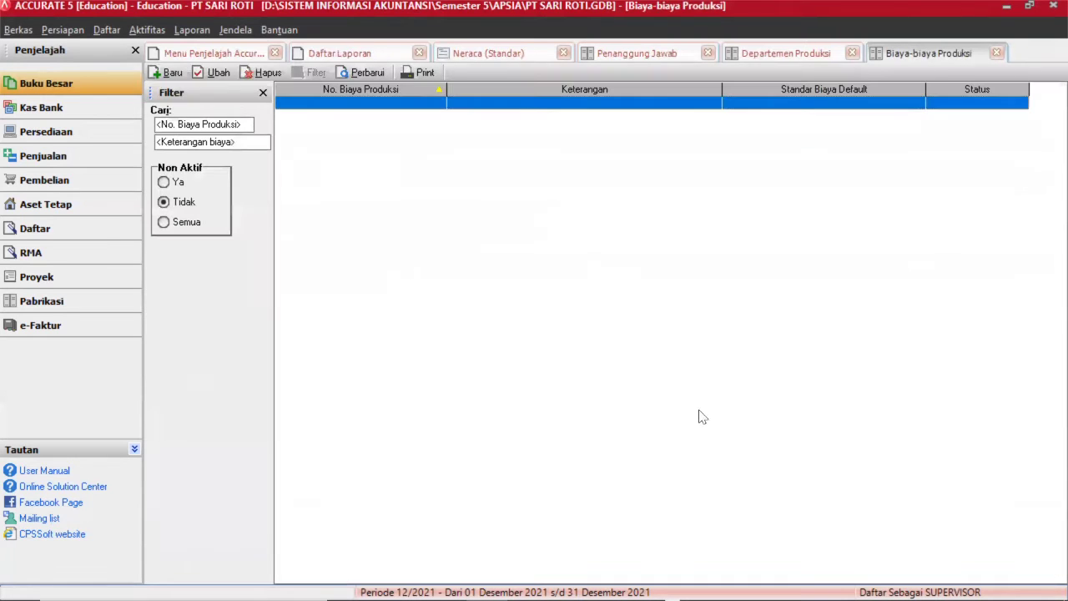
Create production cost TUKANG CETAK at 1000 per hour, charged to account 6100 Wages Expense.
click(167, 72)
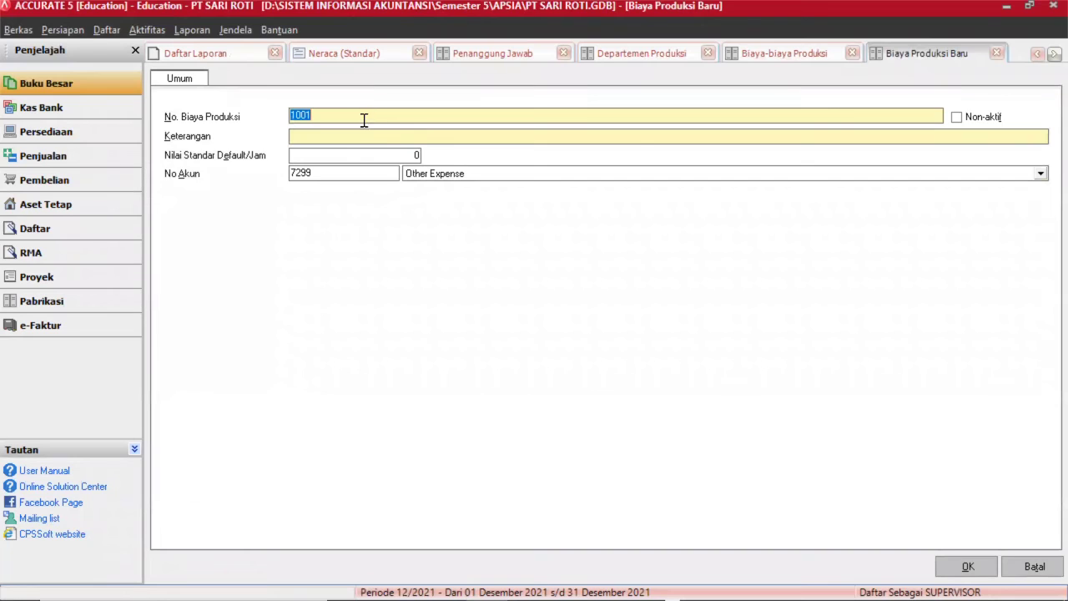
click(353, 134)
text(TU)
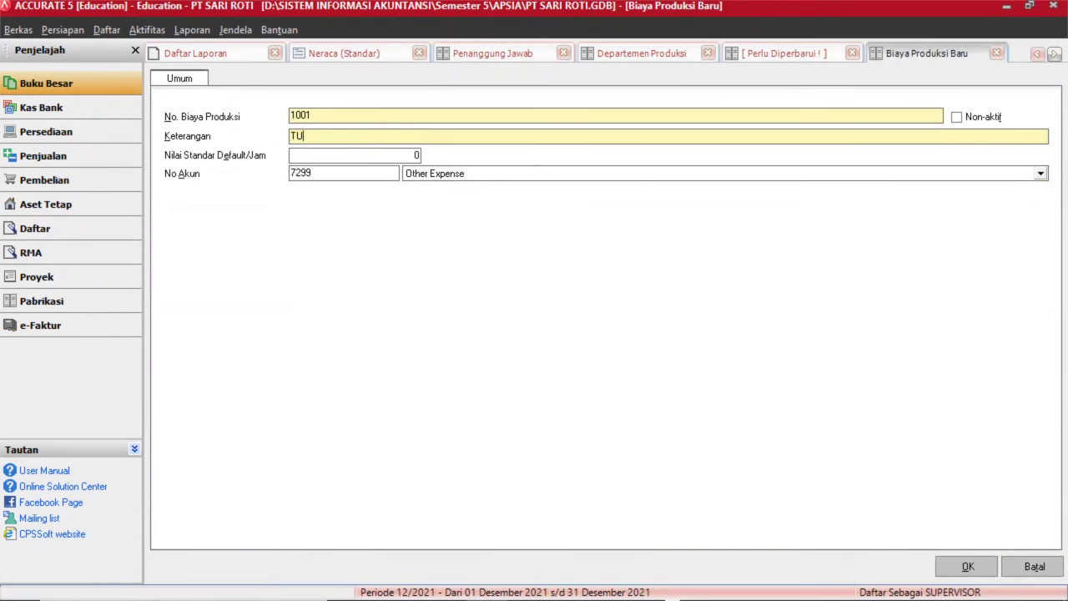
text(KANG CETAK)
click(337, 151)
key(BackSpace)
text(1000)
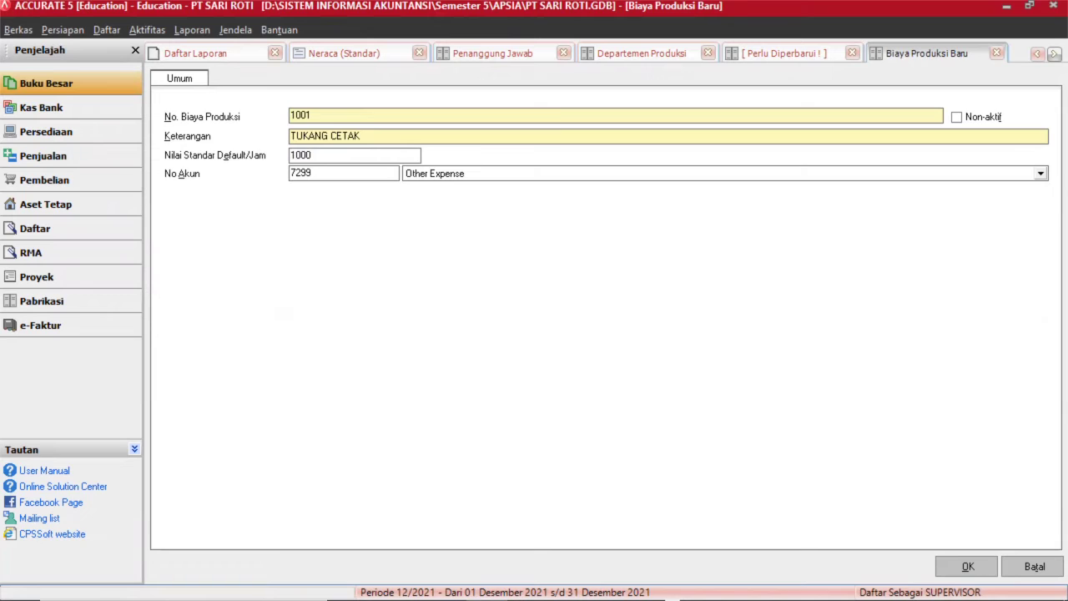
click(348, 169)
key(BackSpace)
key(BackSpace)
key(BackSpace)
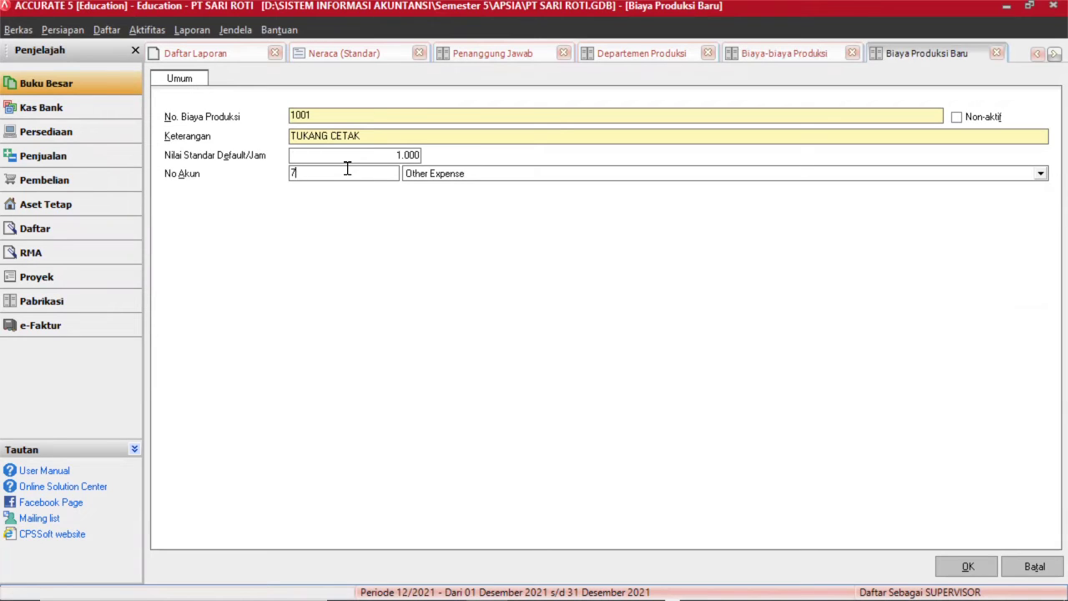
key(BackSpace)
text(6100)
click(543, 174)
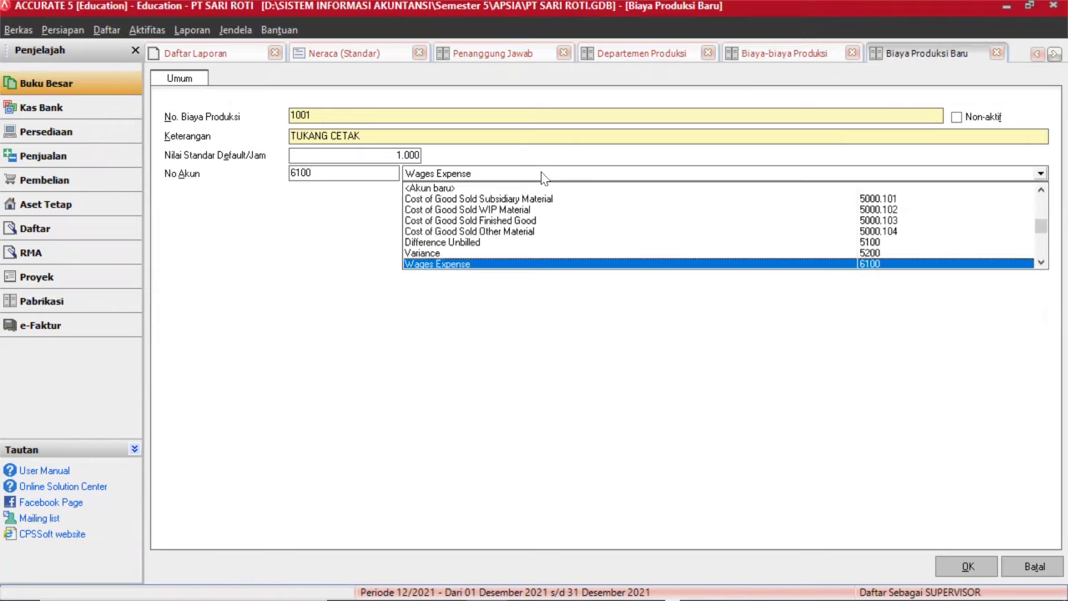
click(496, 265)
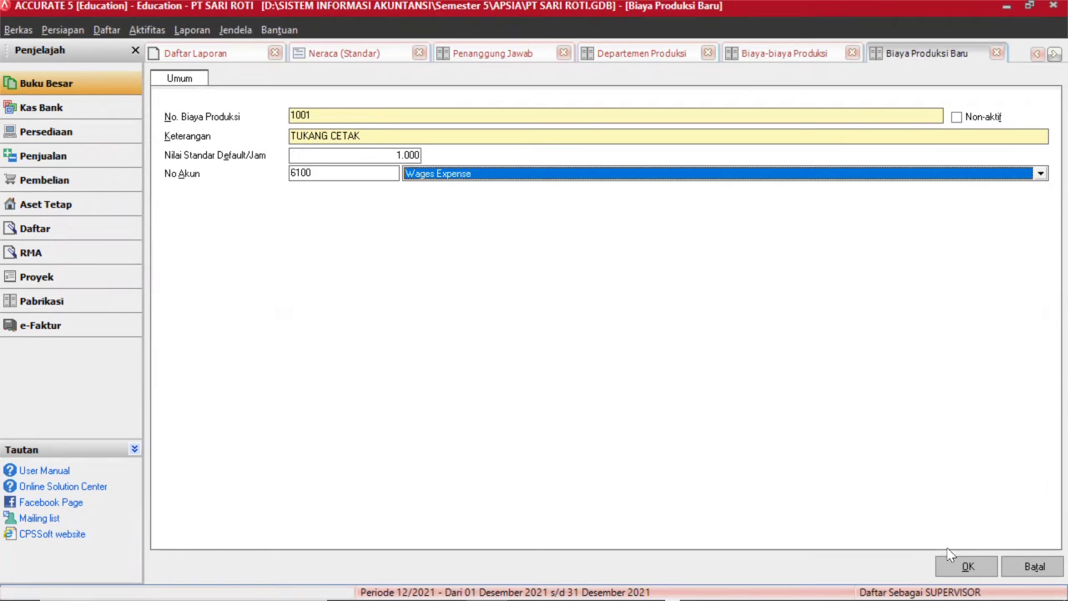
click(967, 566)
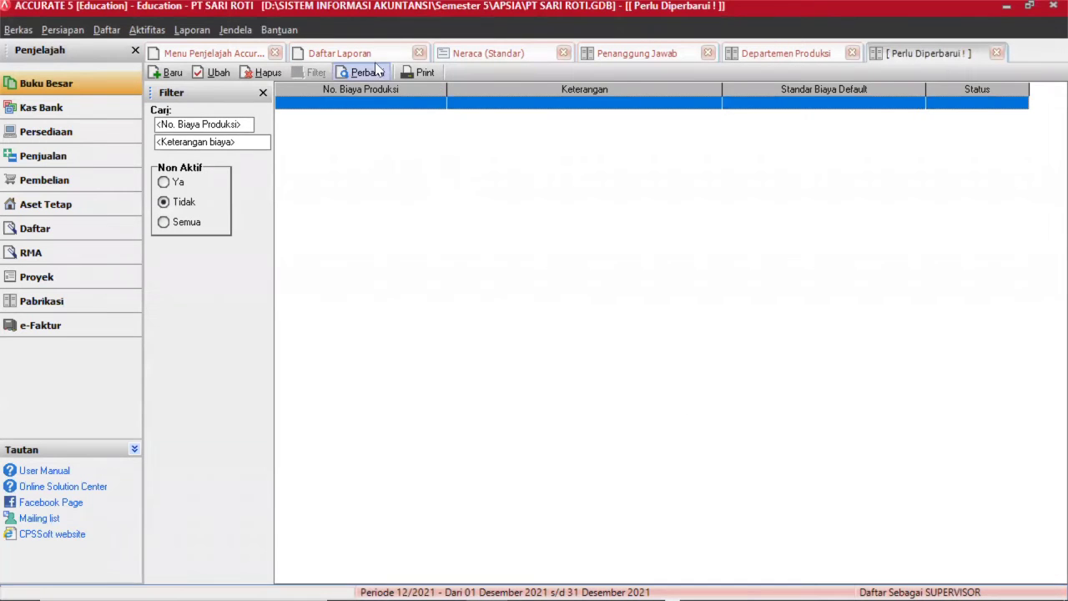
Refresh the production costs list so TUKANG ADON and TUKANG CETAK both appear.
click(372, 55)
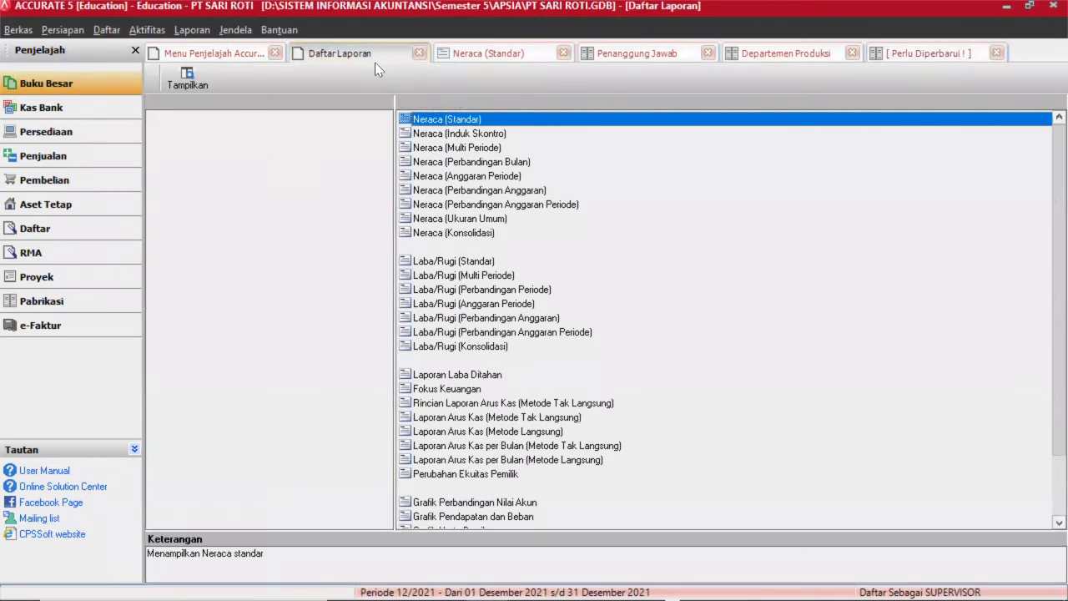
click(903, 50)
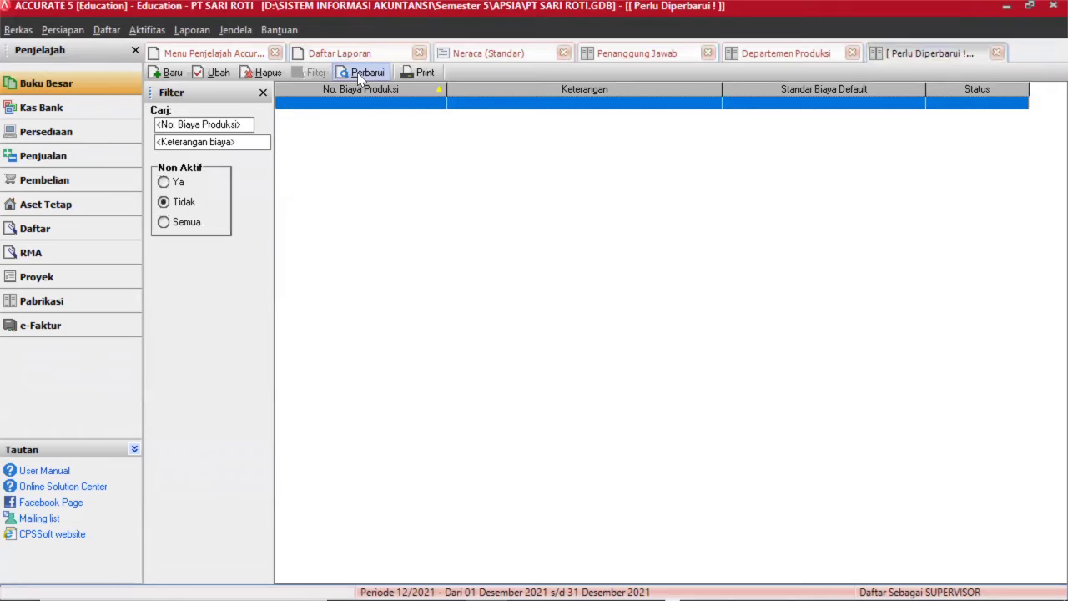
click(360, 73)
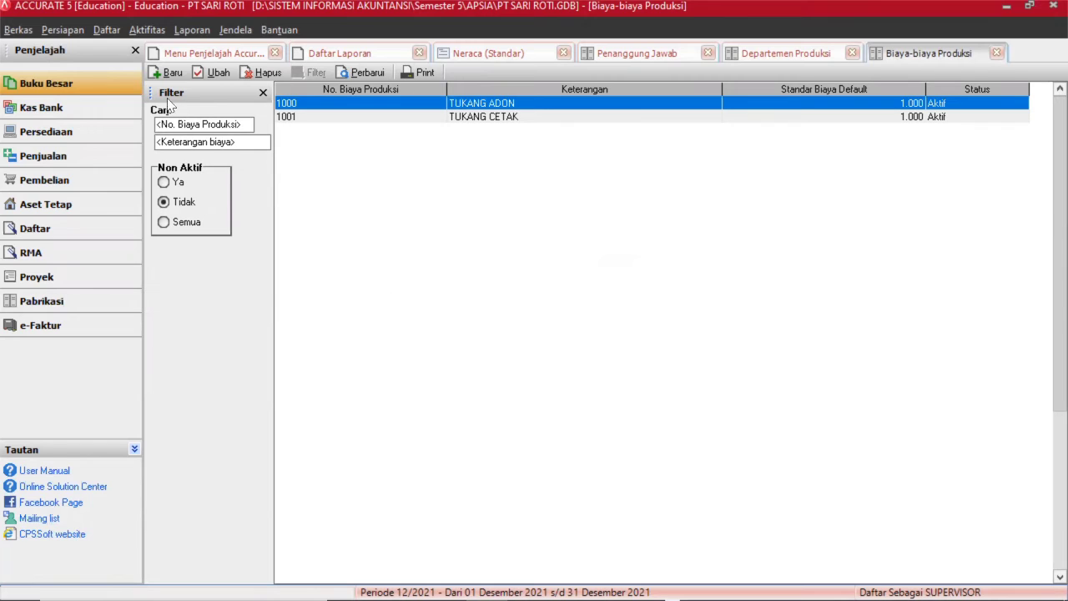
click(107, 30)
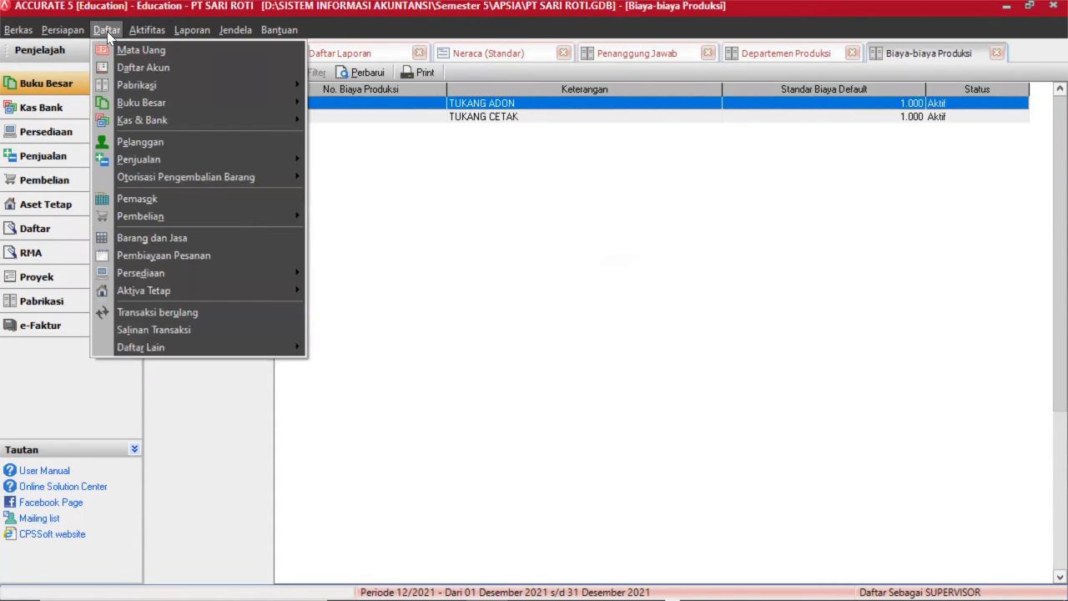
Start a new Harga Standar Persediaan adjustment dated 01/07/2016, described 'PENYESUAIAN ITEM STANDAR COST'.
click(144, 89)
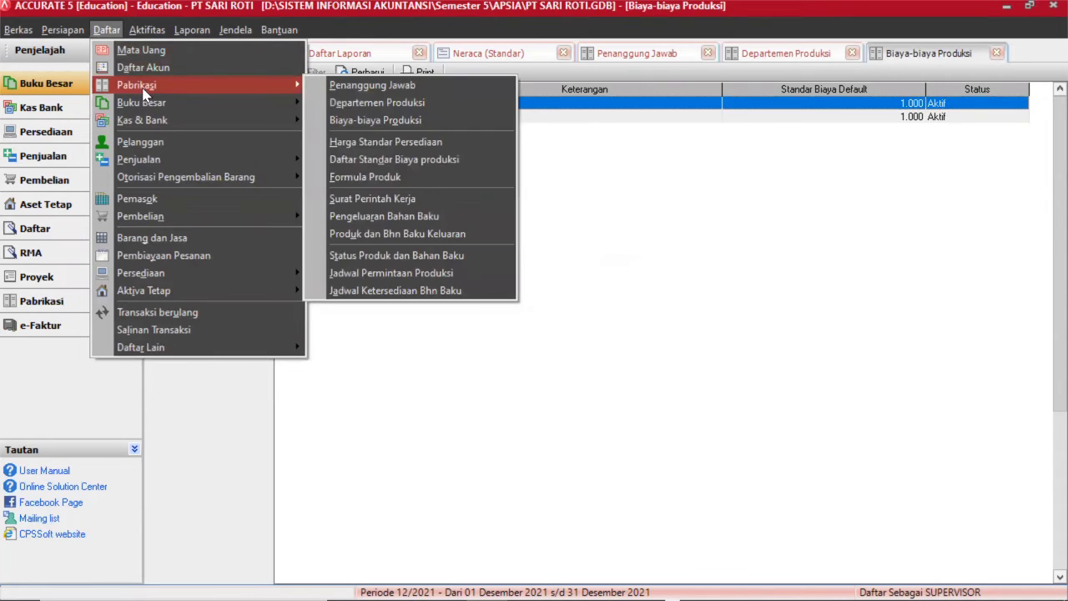
click(353, 144)
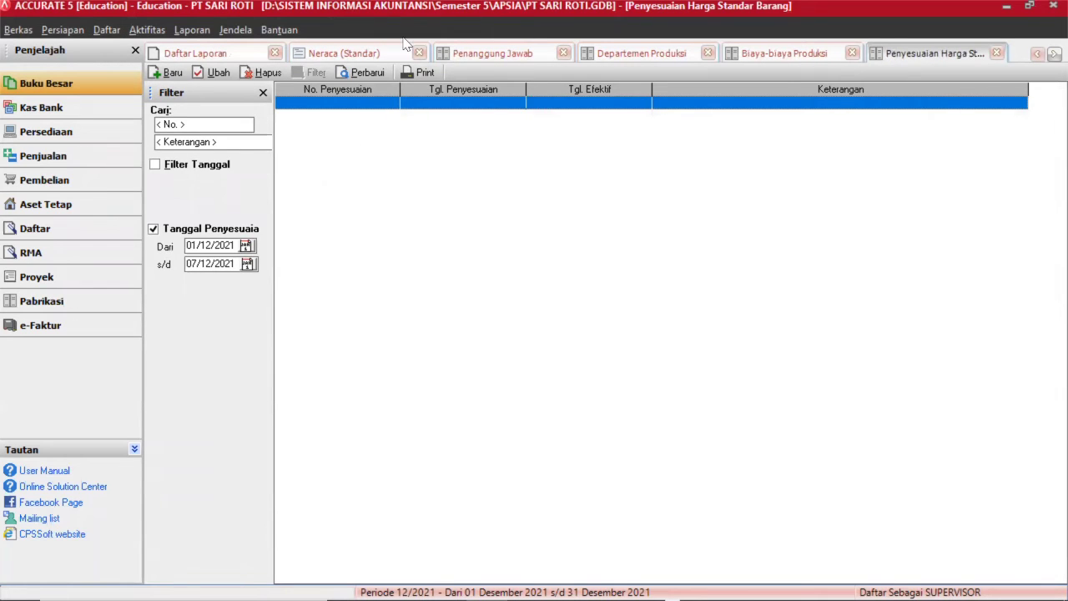
click(171, 73)
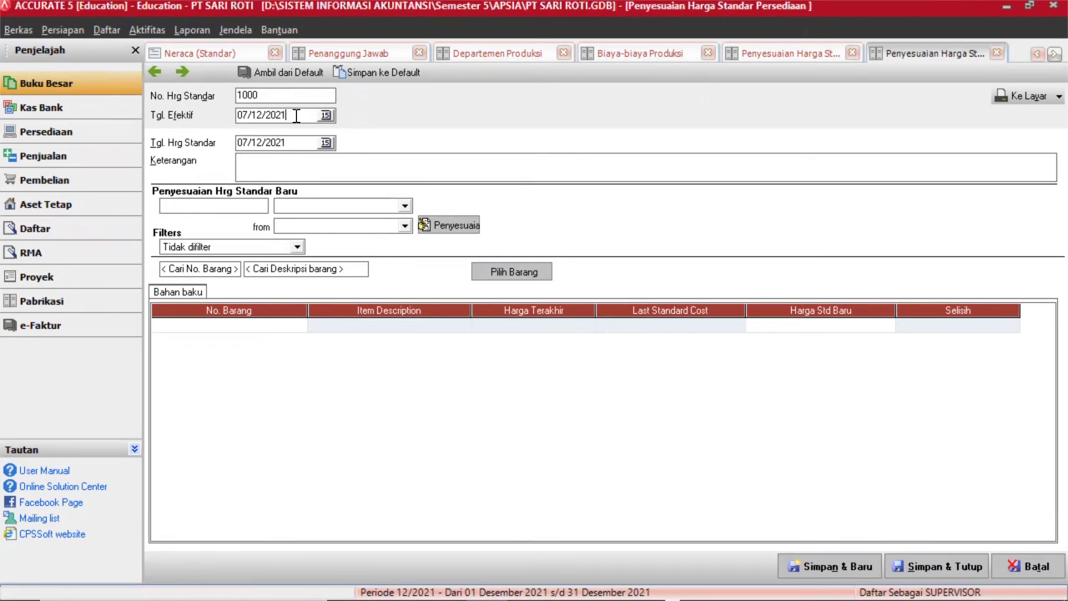
click(294, 116)
key(ctrl+a)
key(Delete)
text(01/07/2016)
key(Tab)
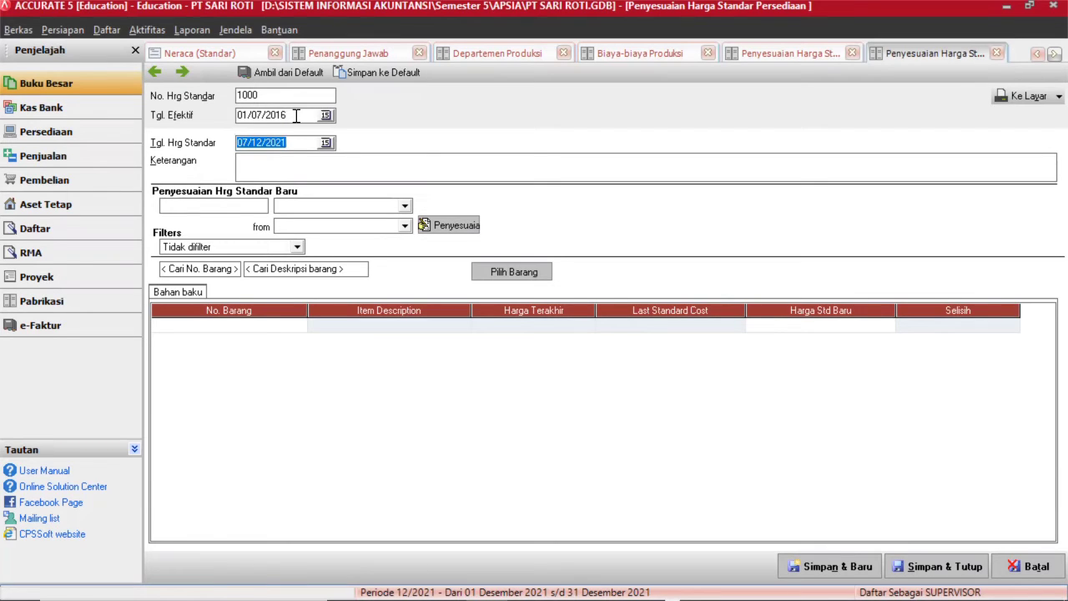
text(01/0)
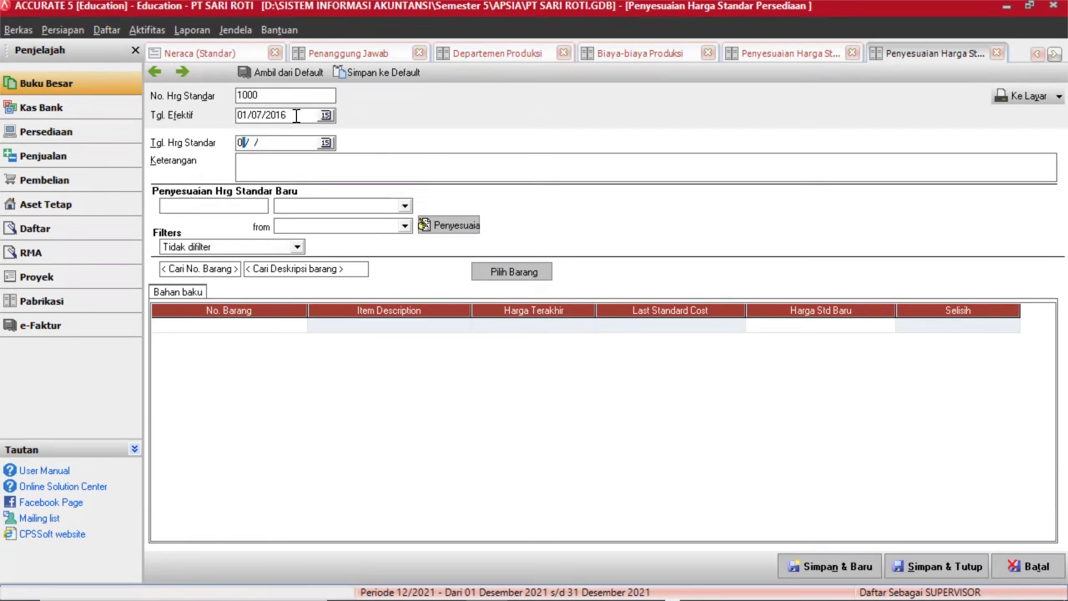
text(7/2016)
click(278, 167)
text(PENYESUAI)
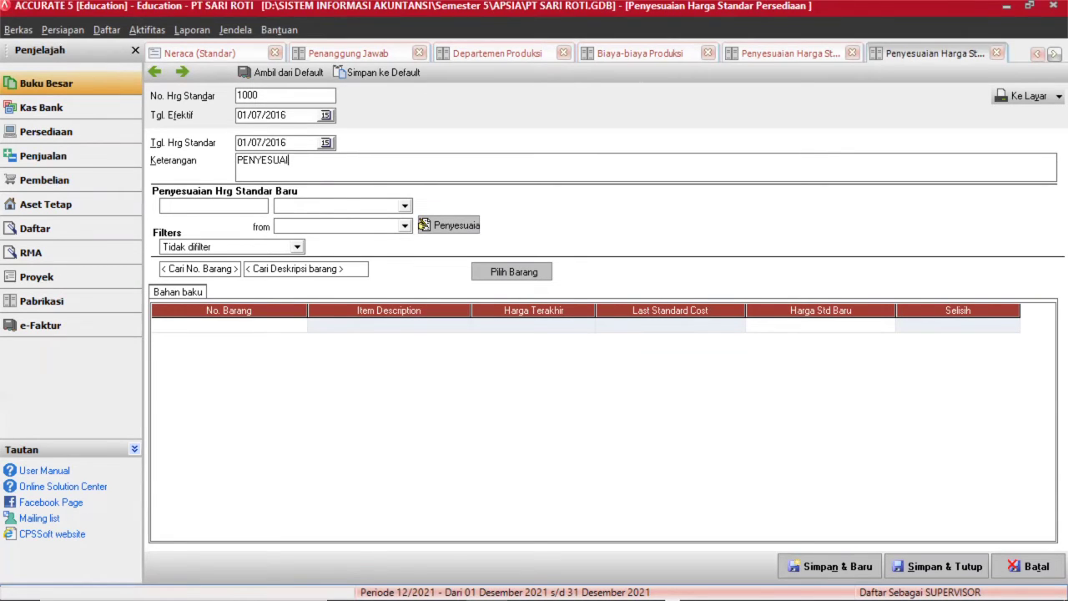
text(AN ITEM STANDAR COST)
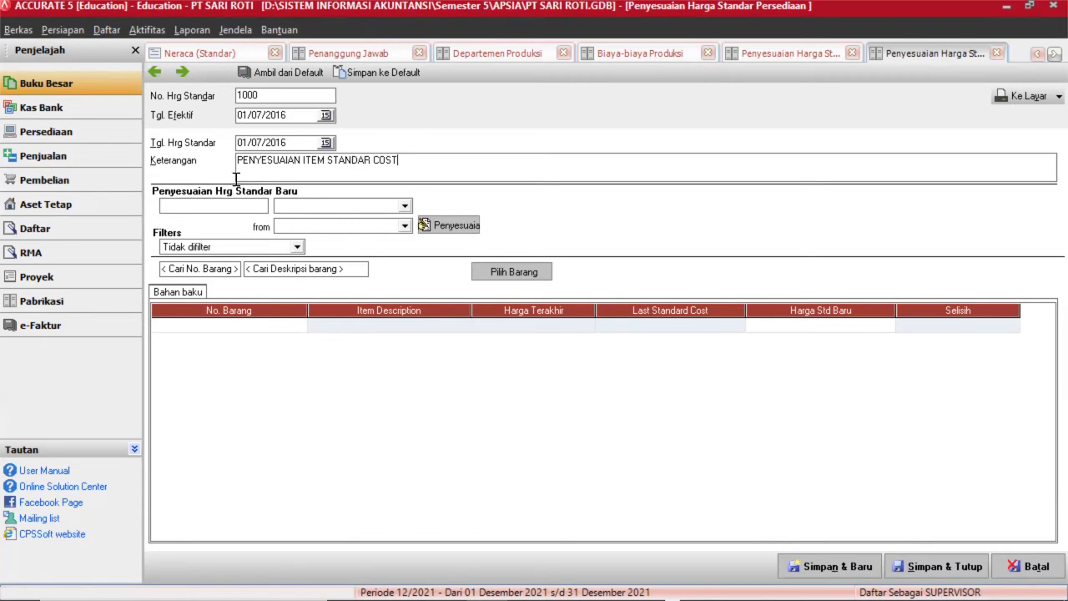
Set the adjustment to 10 Persentase based on Biaya Aktual.
click(213, 204)
text(10)
key(Tab)
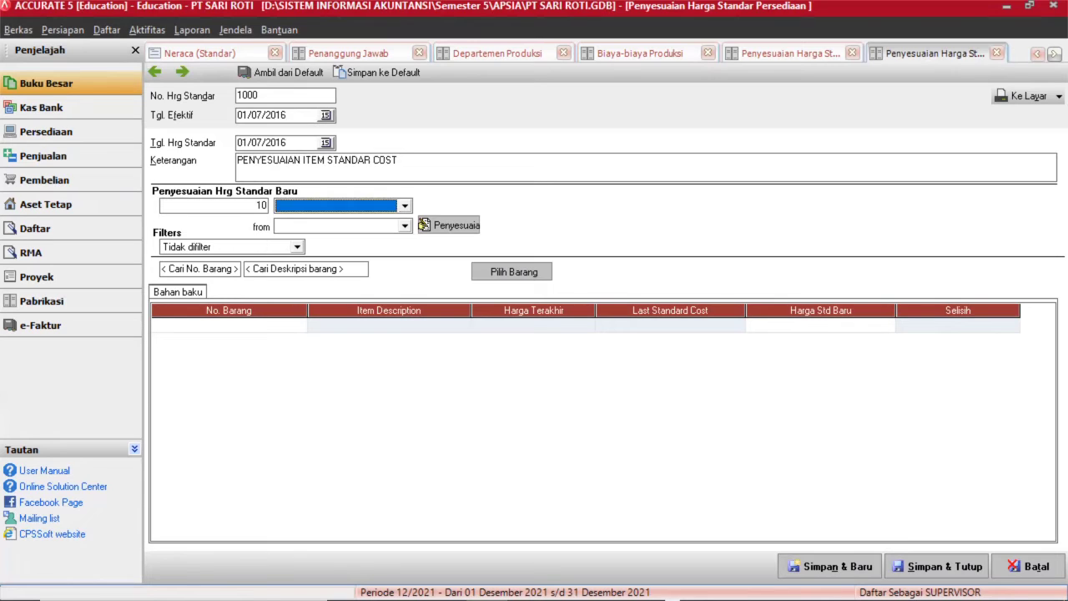
text(P)
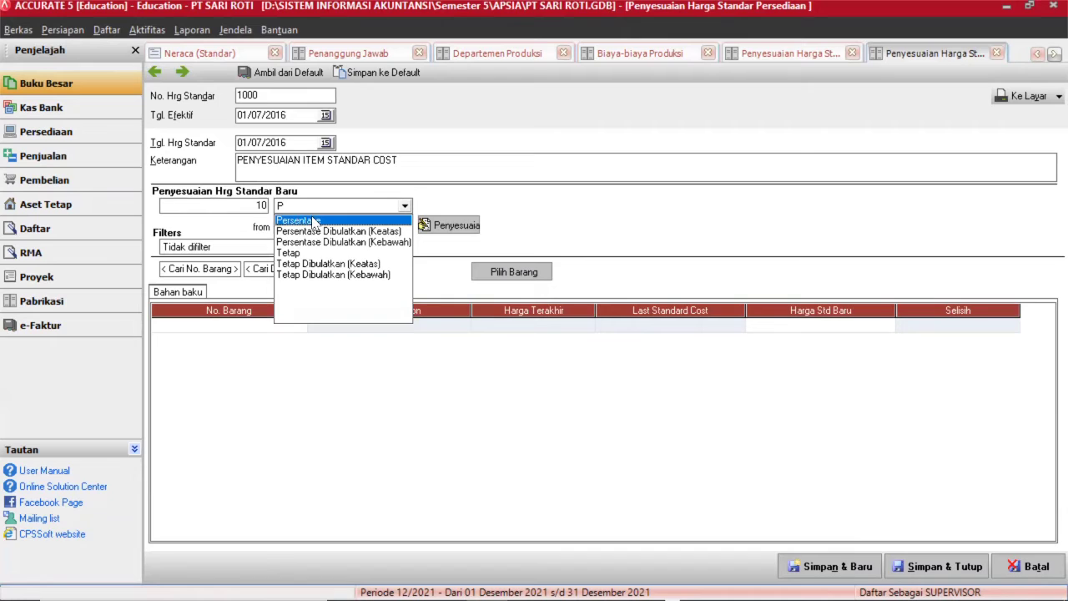
click(315, 221)
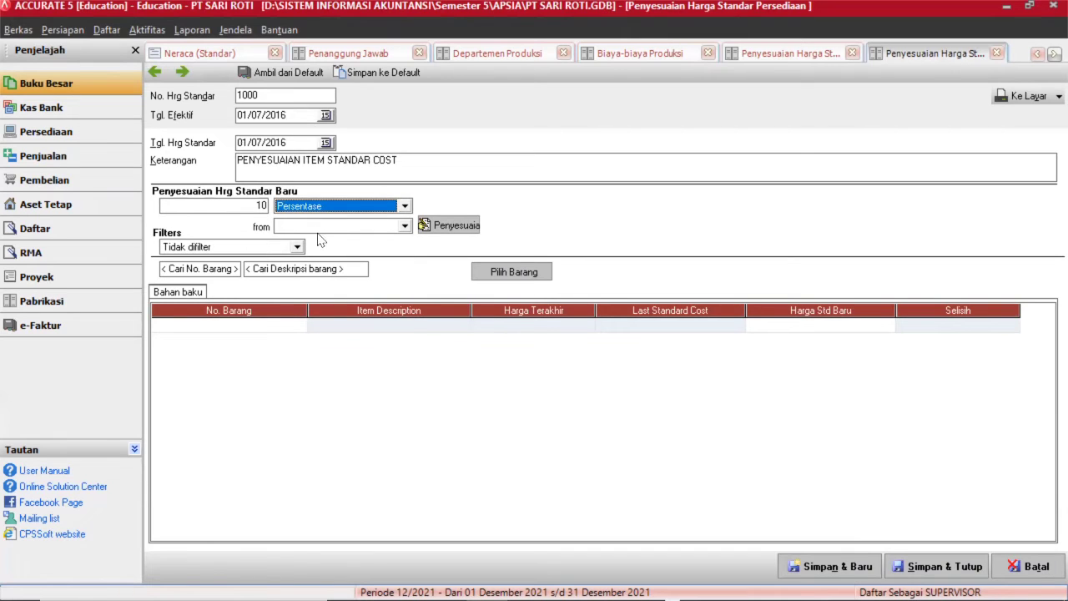
click(321, 226)
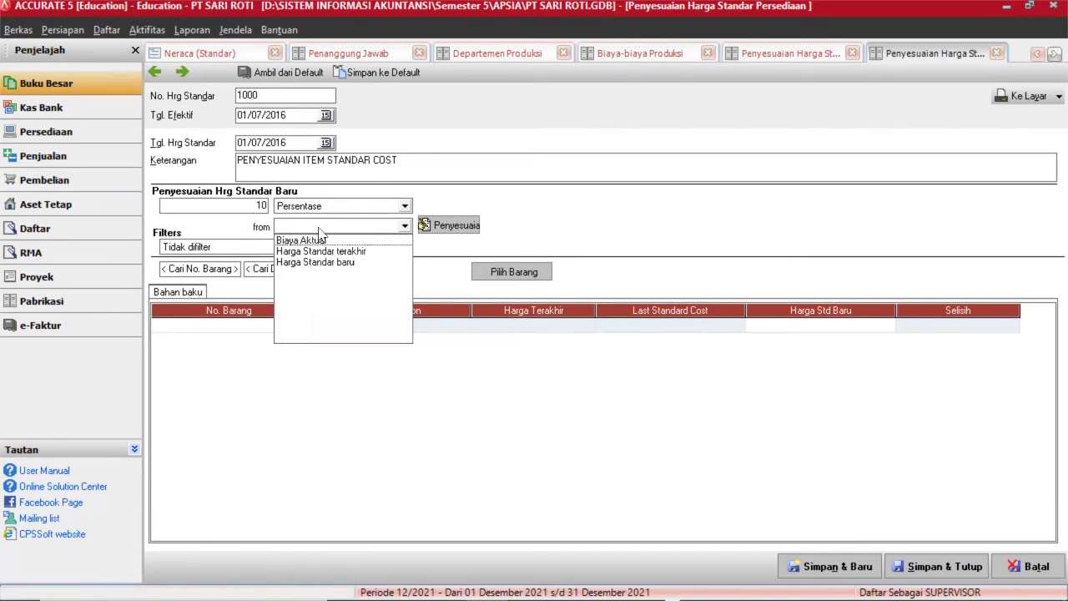
click(320, 240)
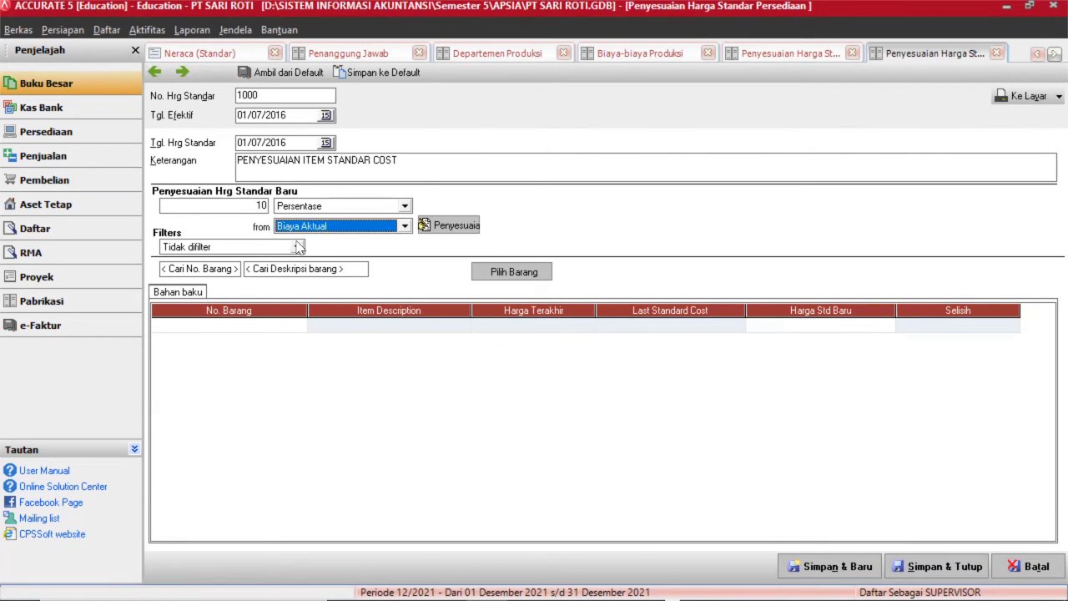
Add all items R-01 to W-01, calculate their new standard prices, and save the adjustment.
click(499, 275)
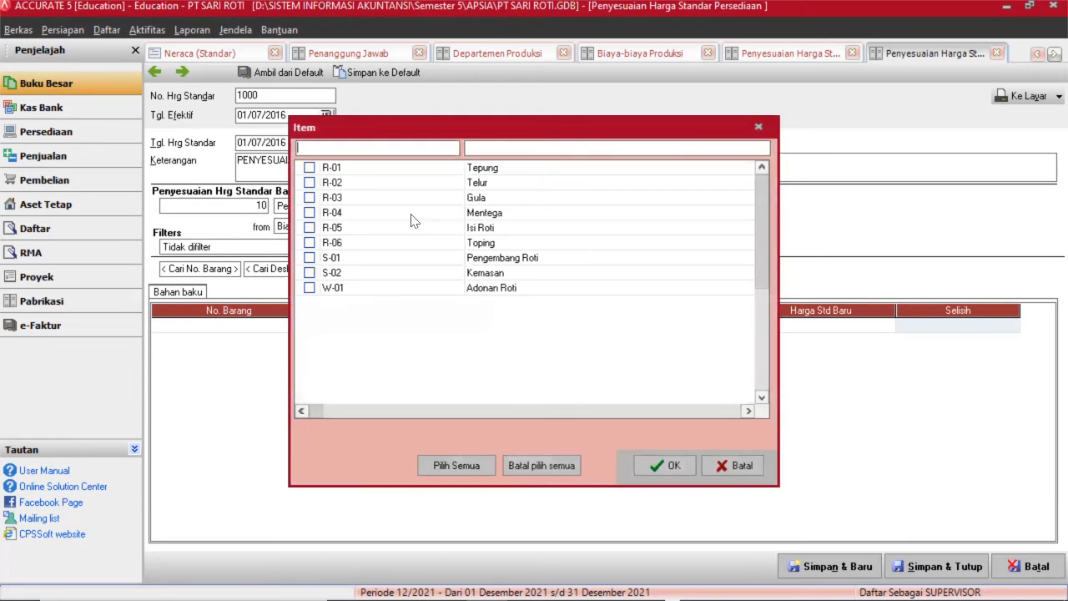
click(467, 465)
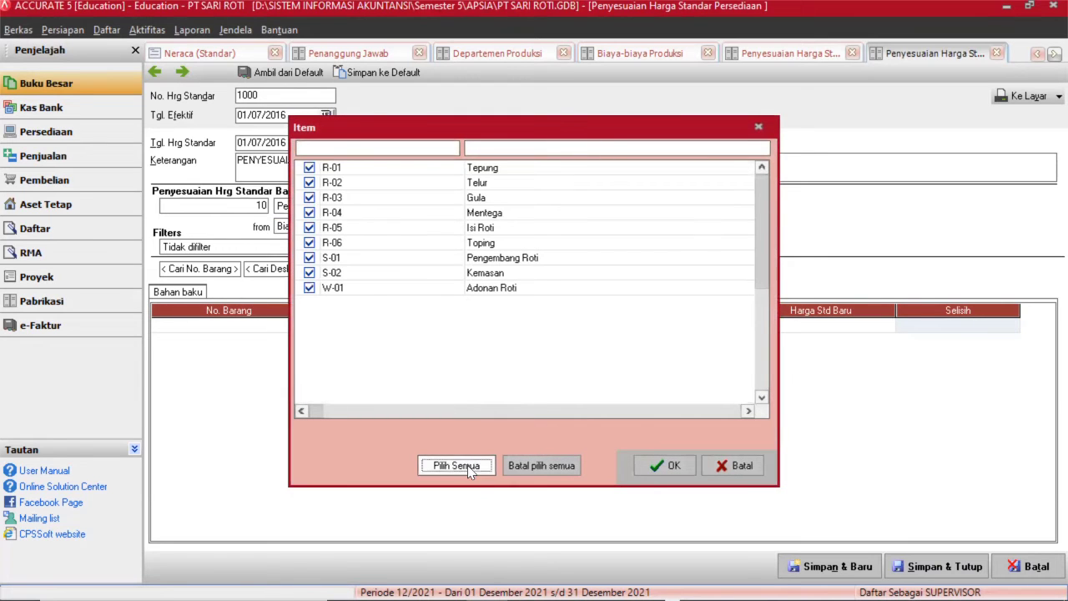
click(664, 464)
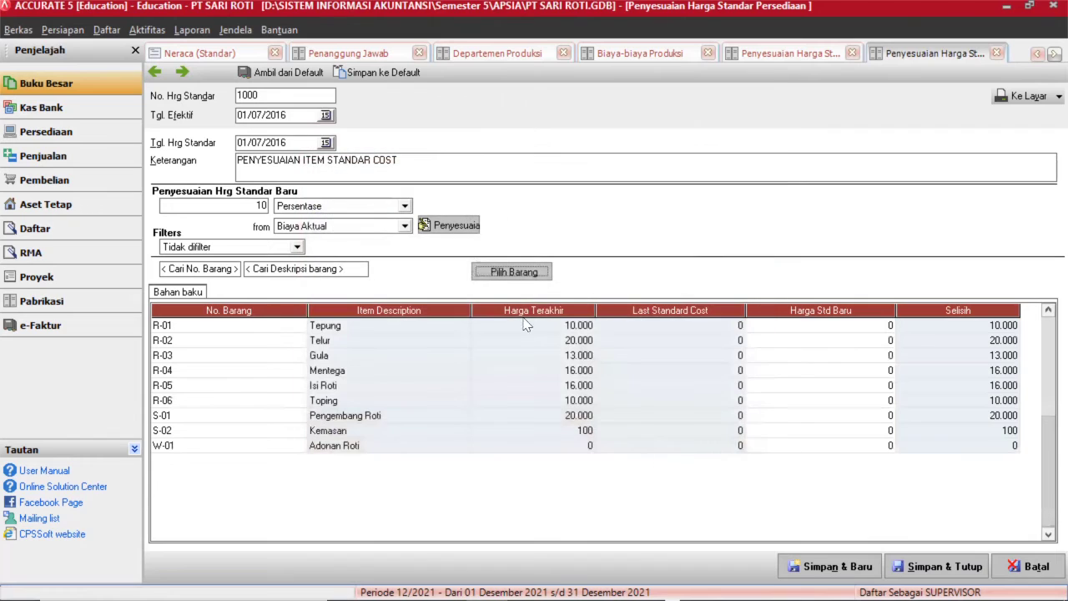
click(451, 226)
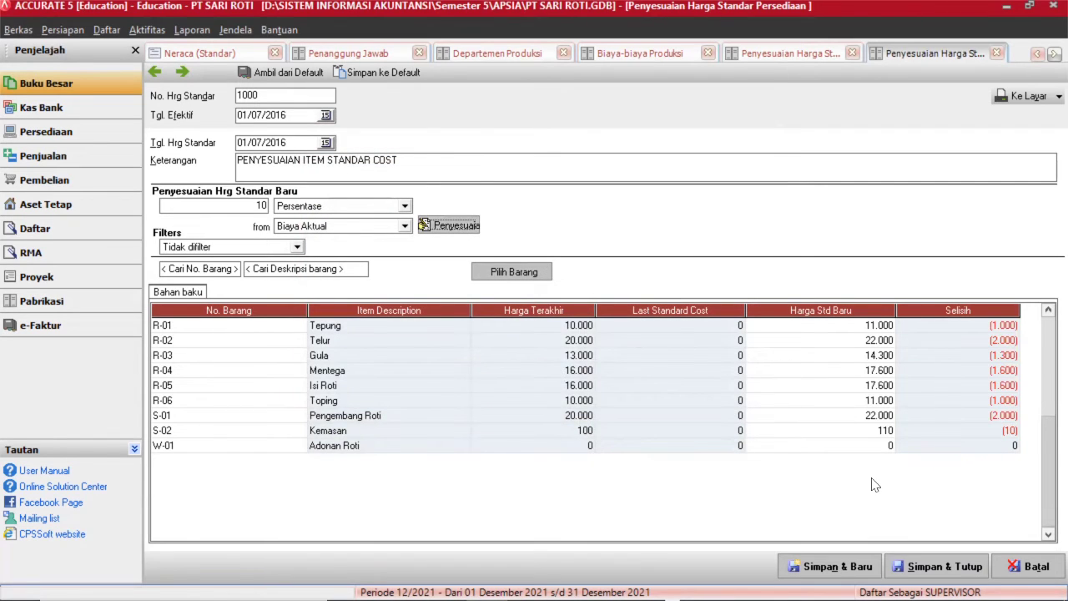
click(938, 567)
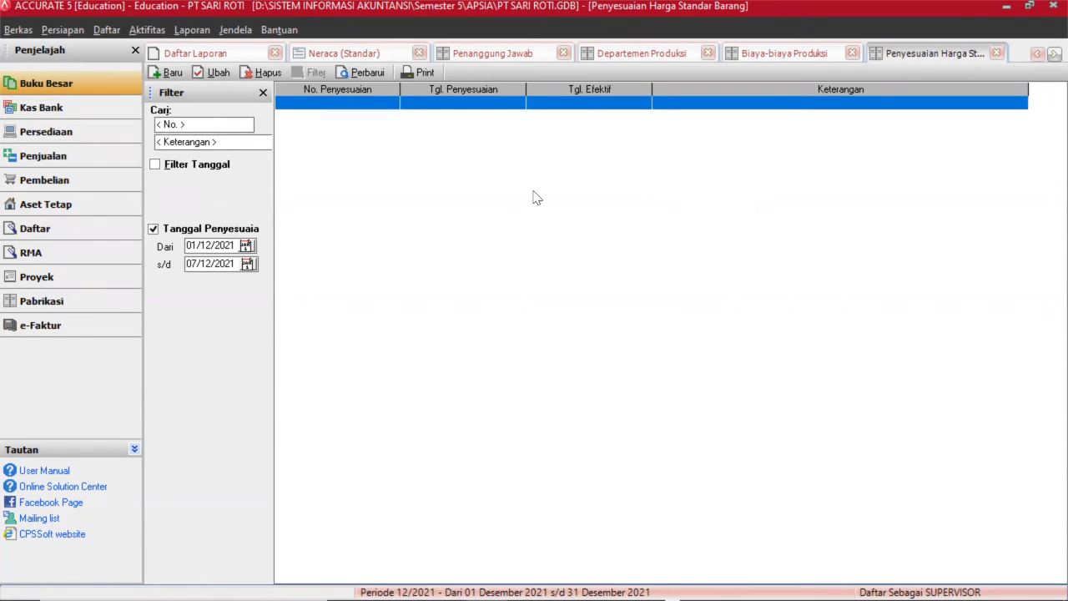
Start a production cost standard effective 01/07/2016, standard date 30/06/2016, described 'PENYESUAIAN STANDAR CONVERSION COST'.
click(107, 31)
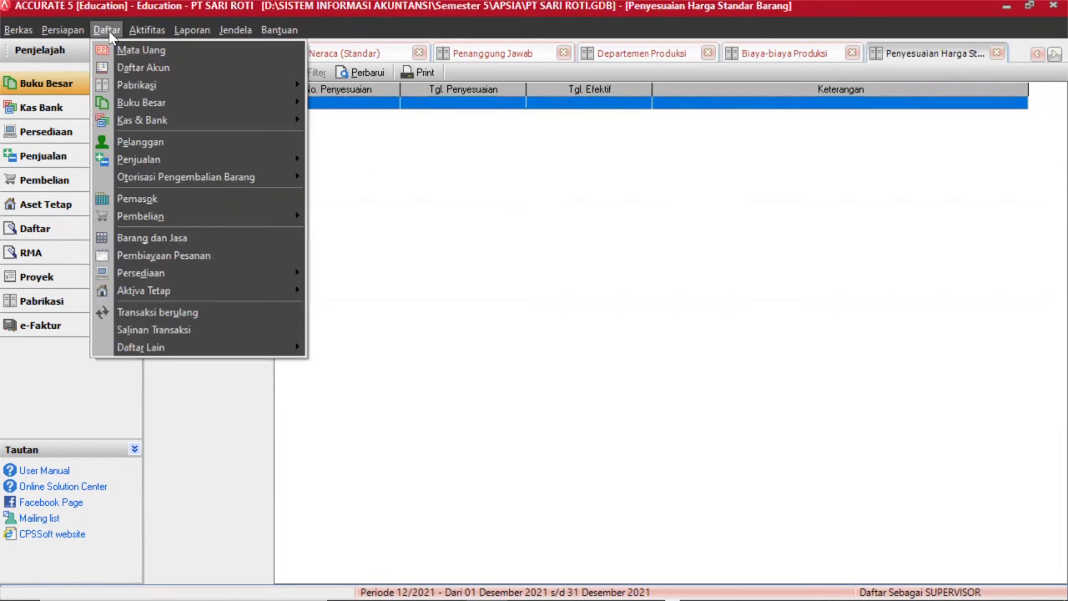
mouse_move(131, 90)
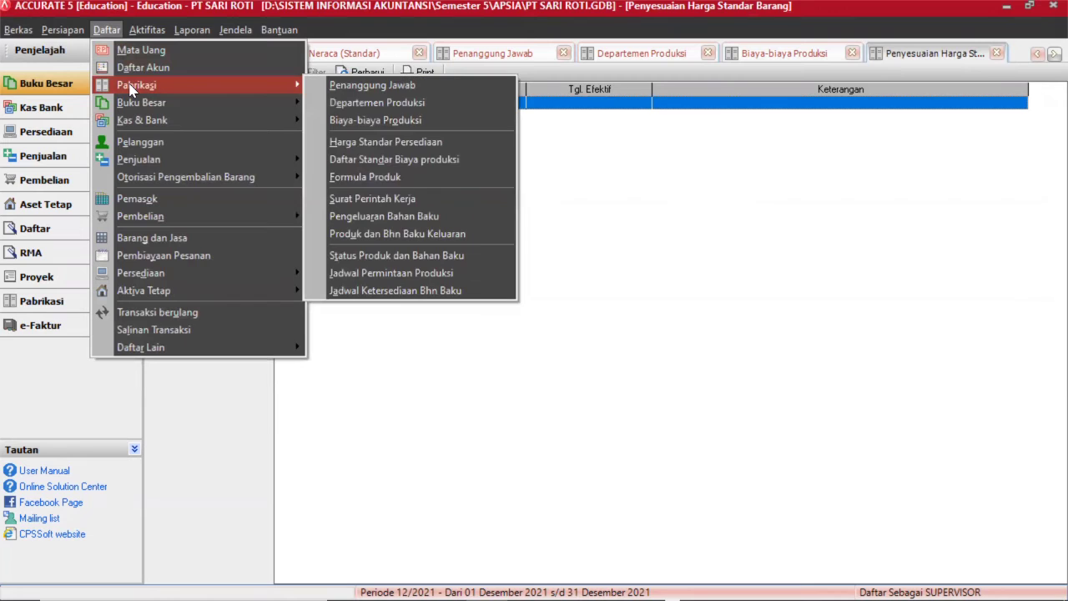
click(377, 160)
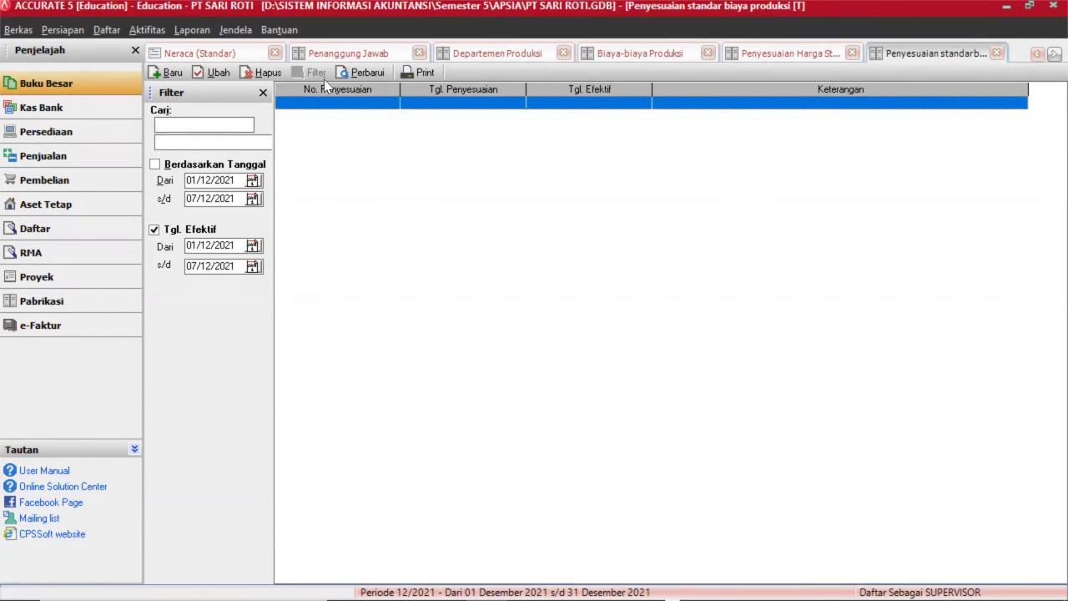
click(169, 73)
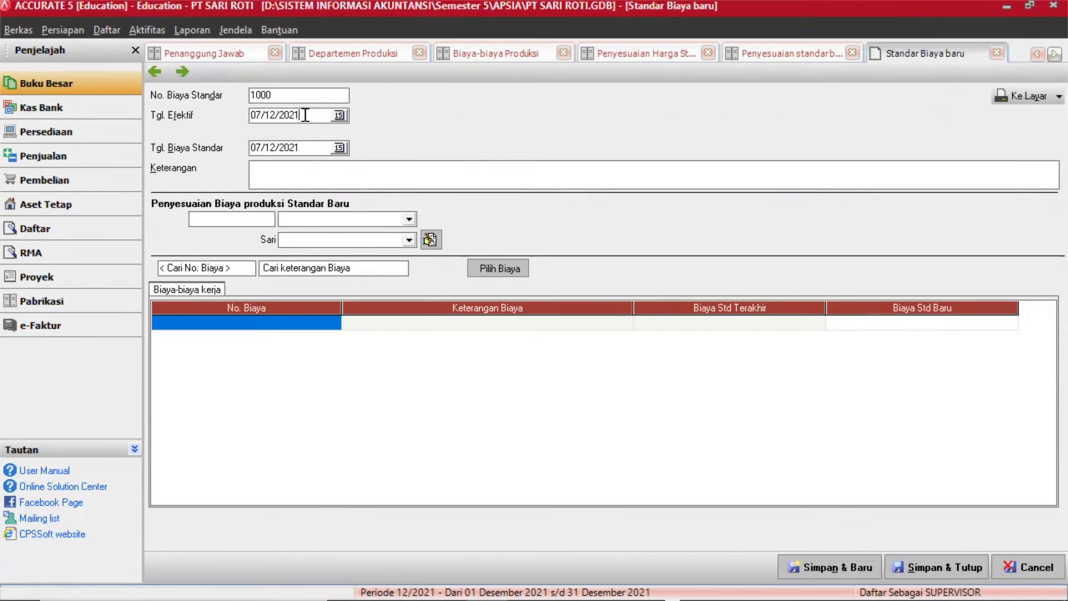
key(BackSpace)
key(BackSpace)
key(BackSpace)
key(BackSpace)
key(BackSpace)
key(BackSpace)
key(BackSpace)
key(BackSpace)
text(01/07/2016)
key(Tab)
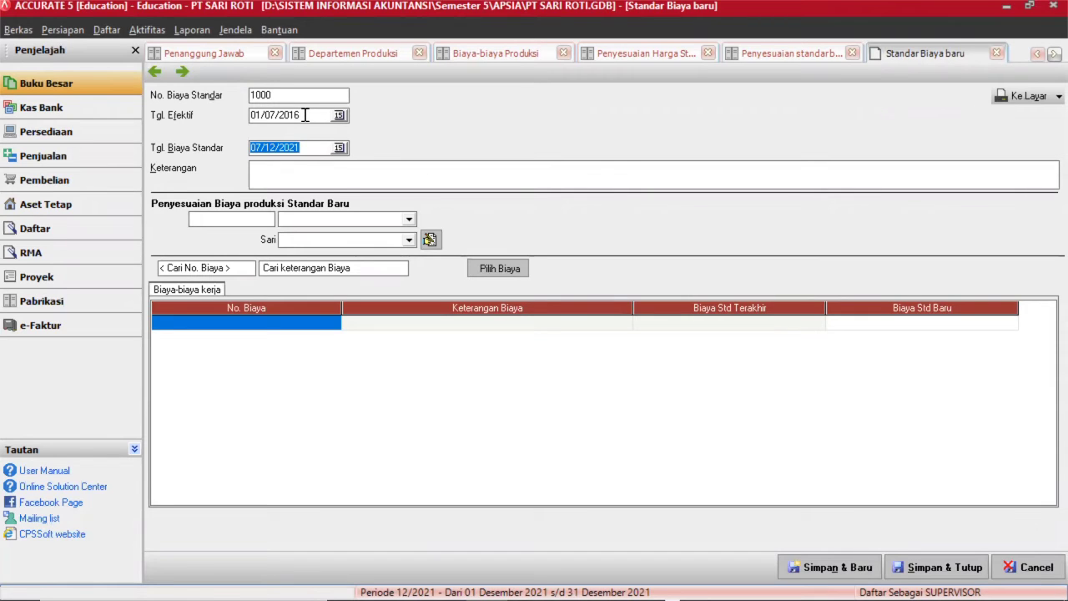
text(30/06/2016)
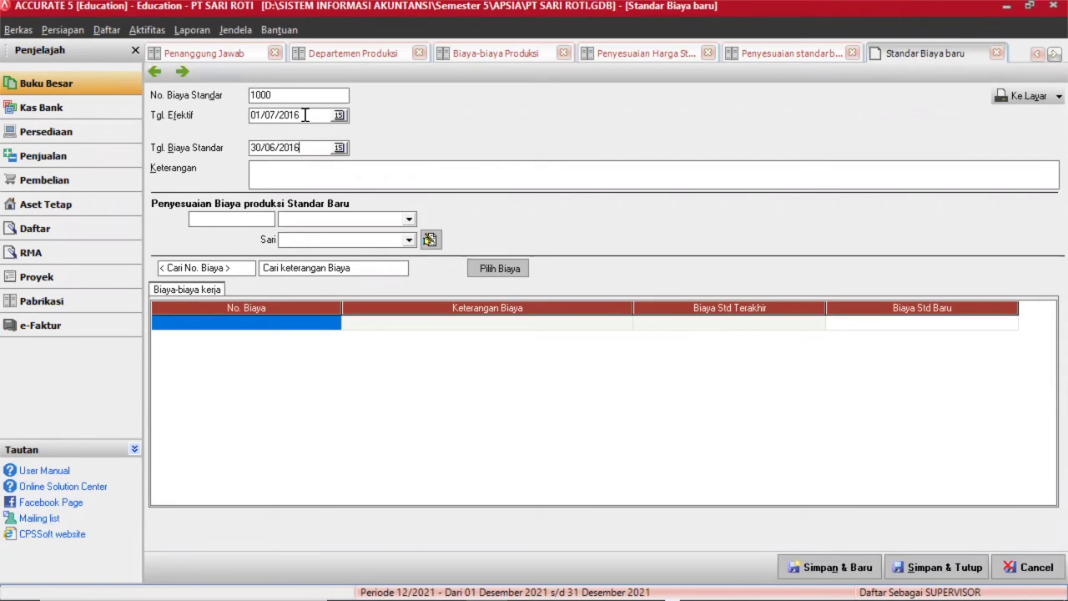
click(306, 167)
text(PENYESUAIAN STANDAR CONVER)
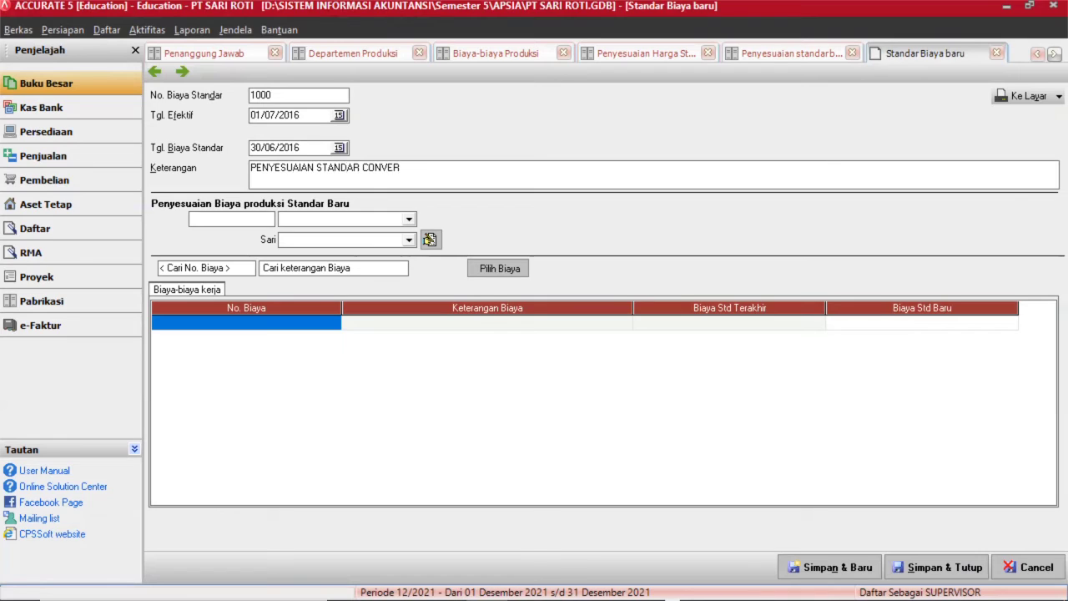
text(SION COST)
Apply a 10% Persentase adjustment based on the new standard price to TUKANG ADON and TUKANG CETAK.
click(234, 223)
text(10)
click(315, 219)
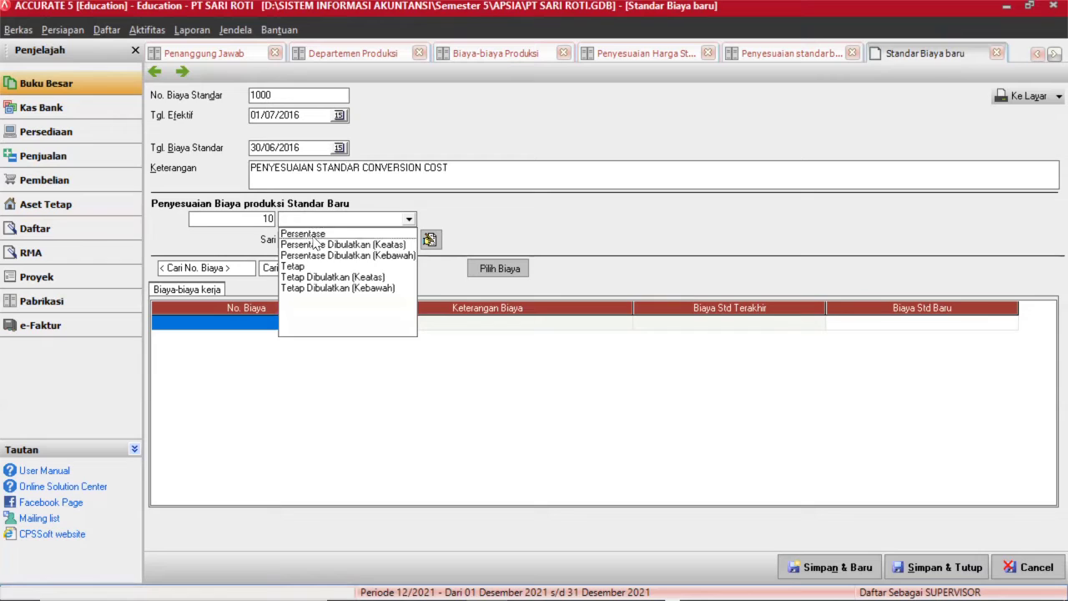
click(315, 235)
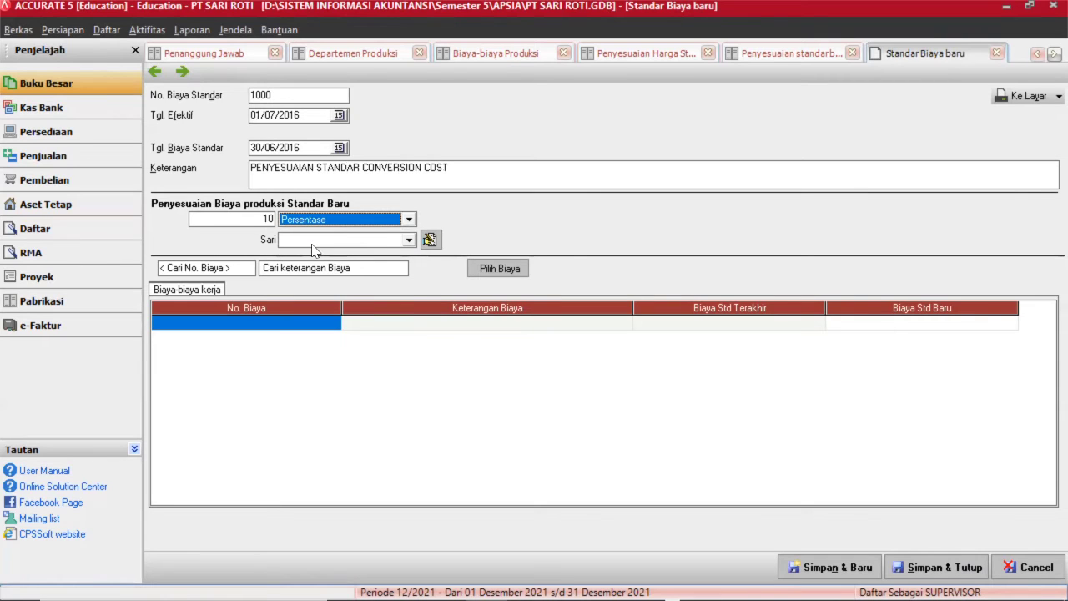
click(315, 241)
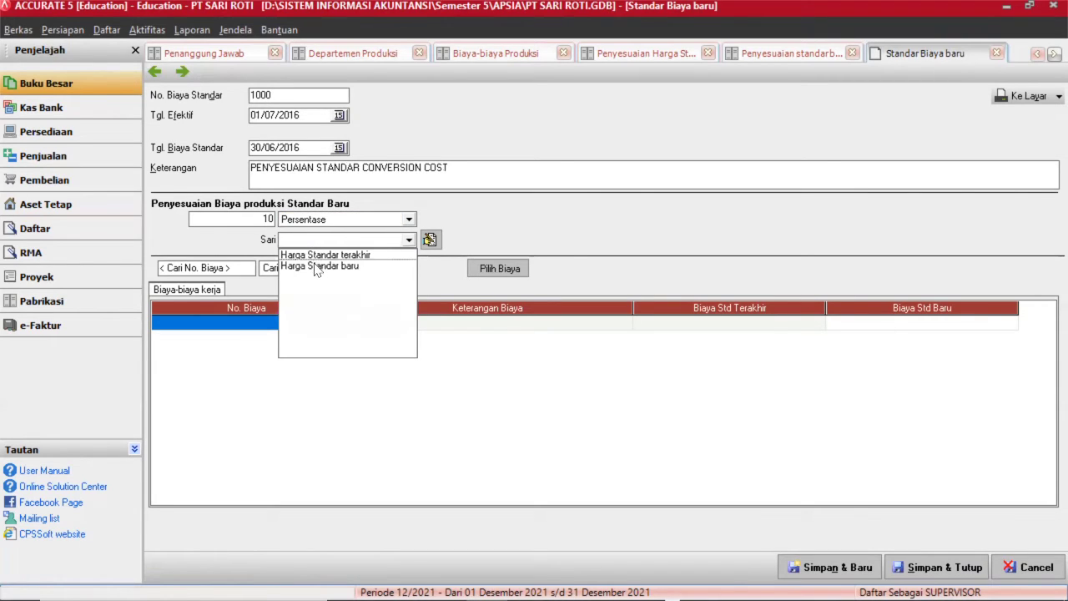
click(316, 266)
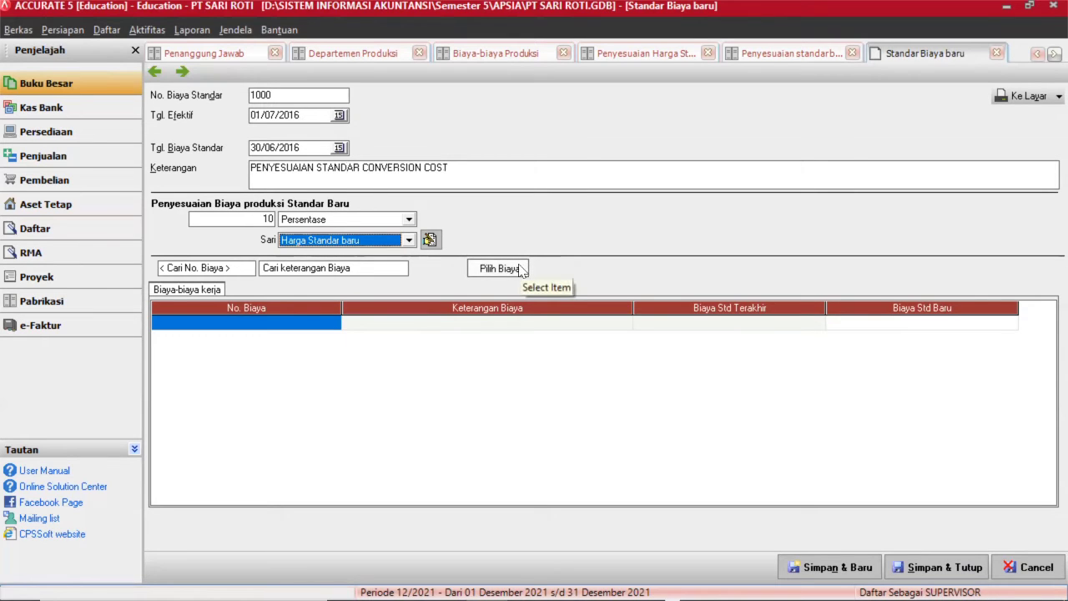
click(519, 270)
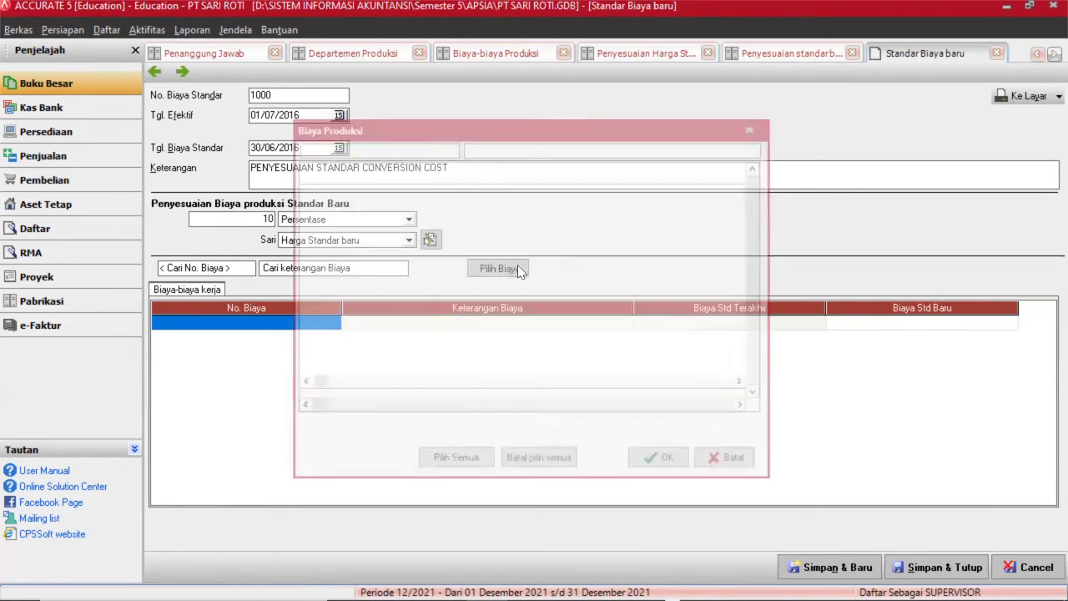
click(472, 469)
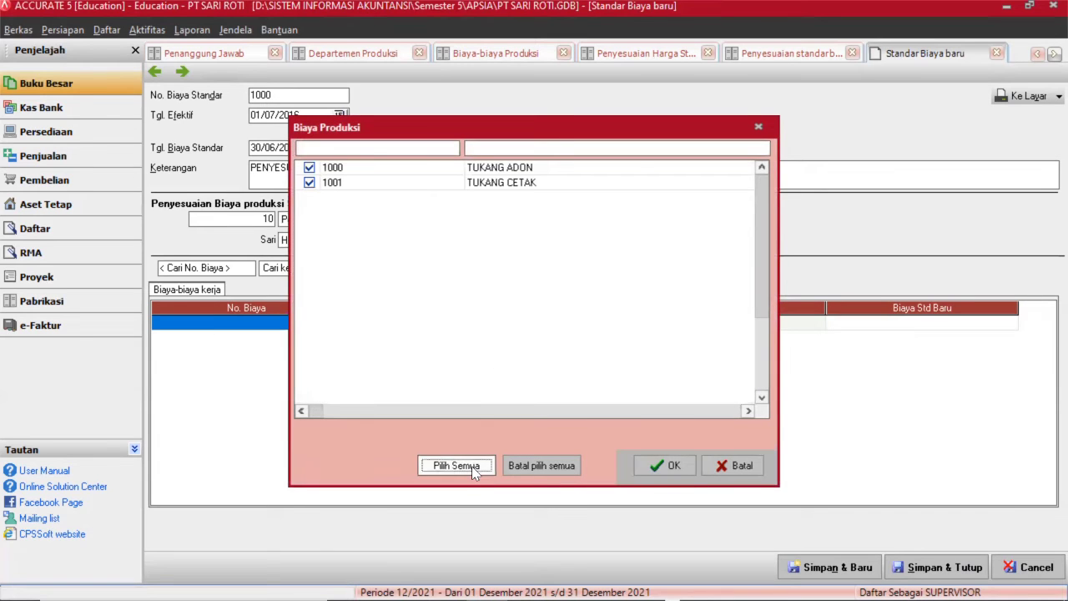
click(667, 465)
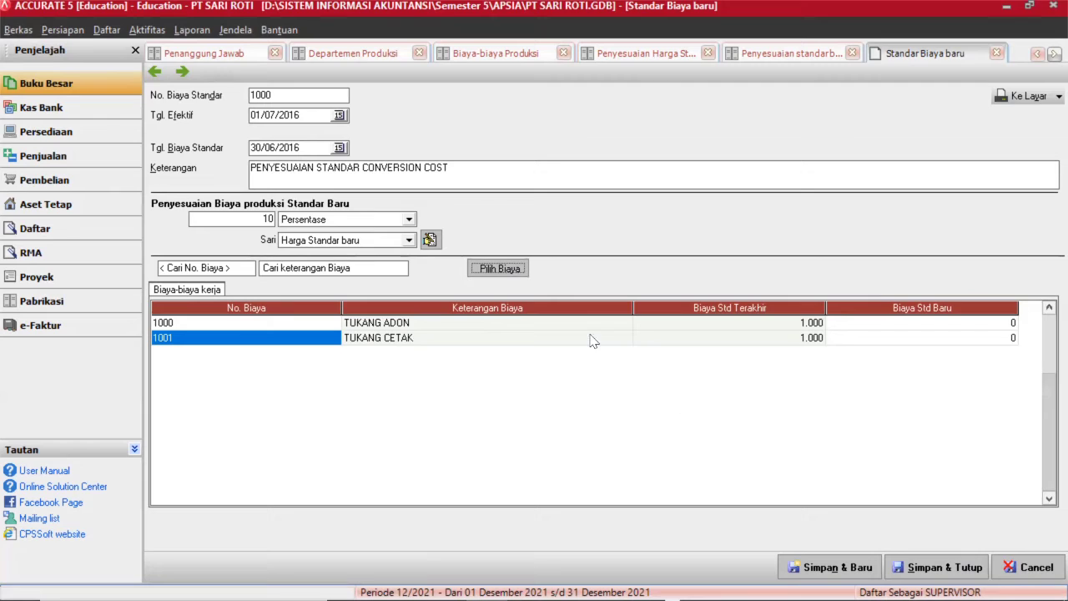
click(431, 241)
Save the production cost standard, refresh its list, and close both adjustment lists.
click(915, 565)
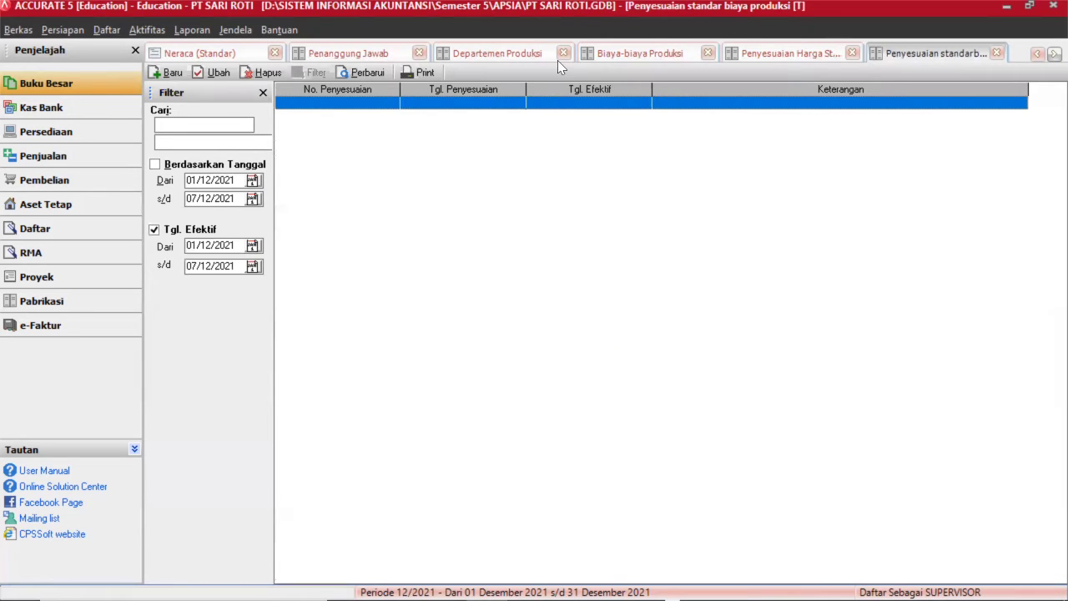
click(361, 72)
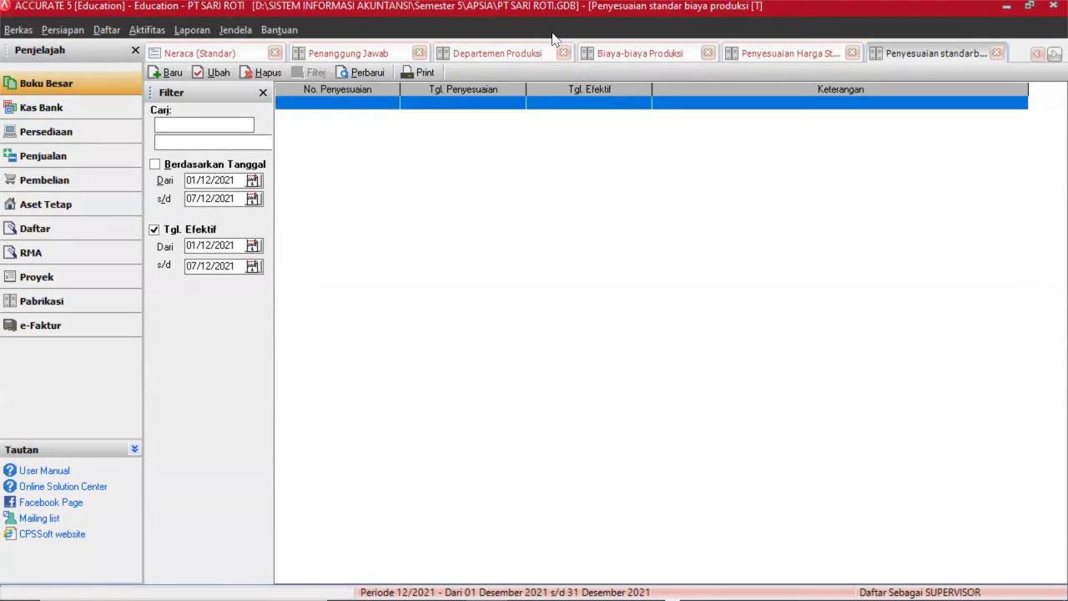
click(994, 52)
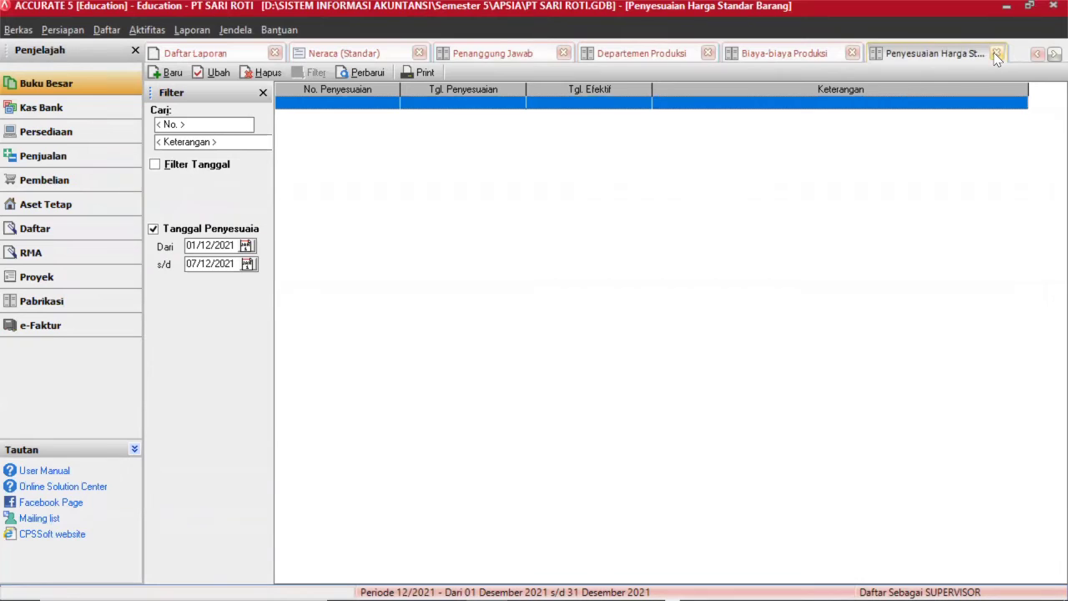
click(996, 53)
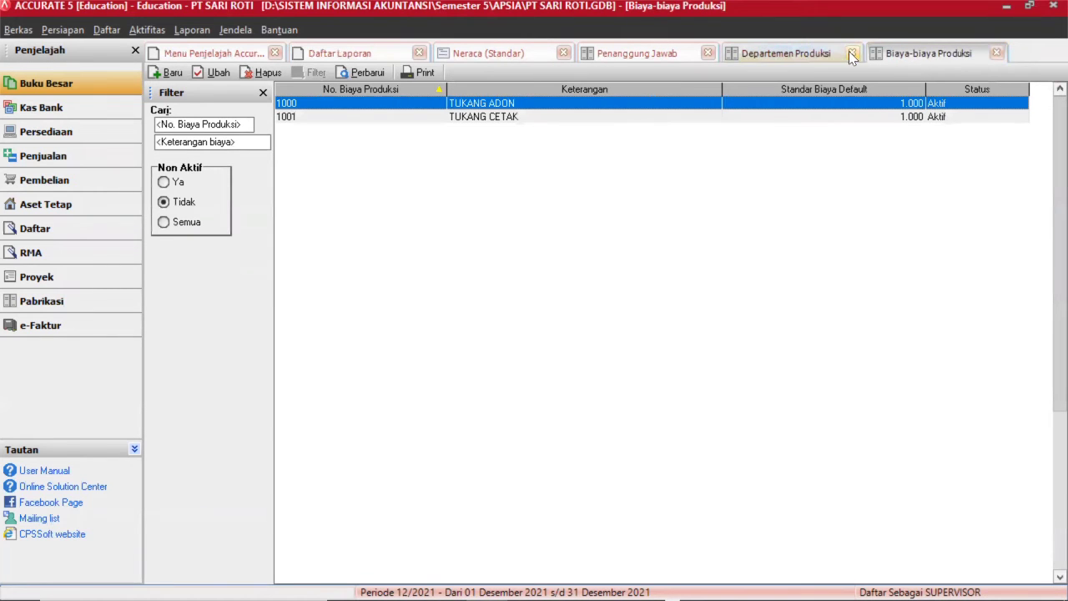
Close the department, PIC, report, cost and start-page tabs, then show the Daftar > Pabrikasi submenu.
click(851, 54)
click(708, 53)
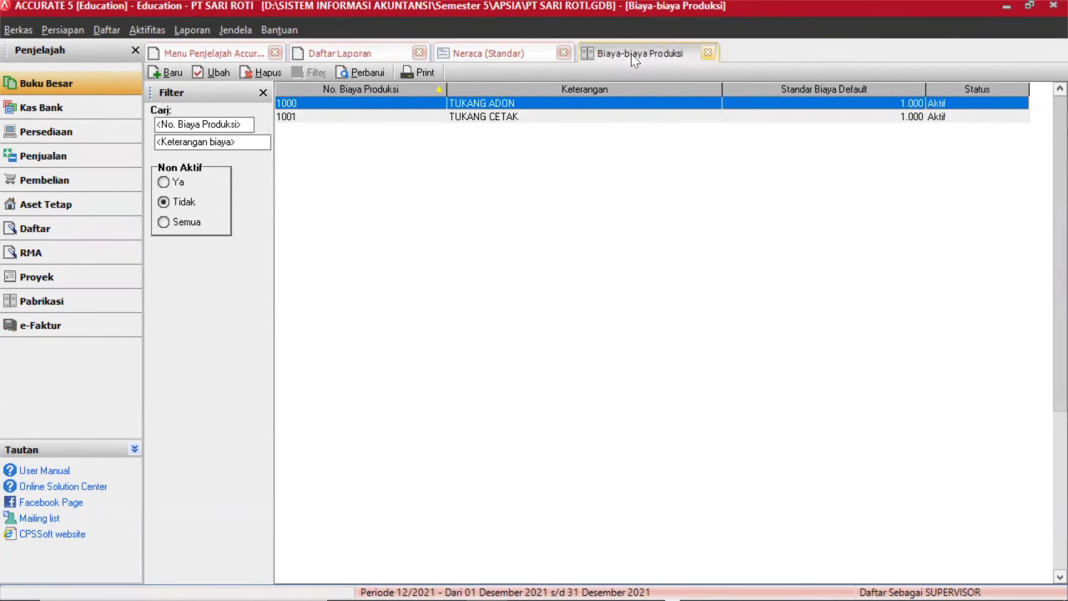
click(564, 54)
click(564, 54)
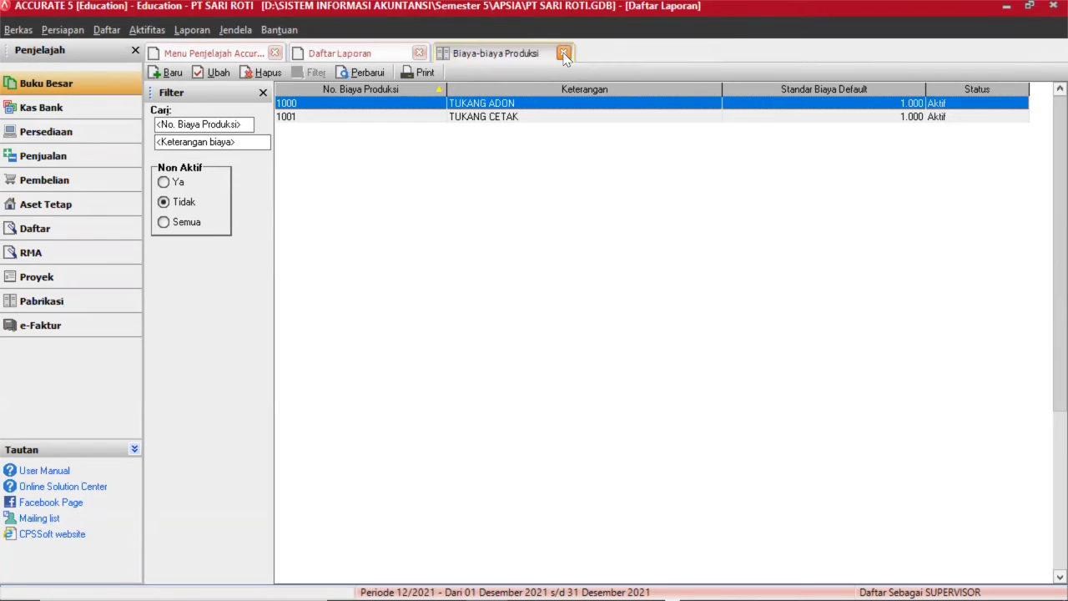
click(420, 53)
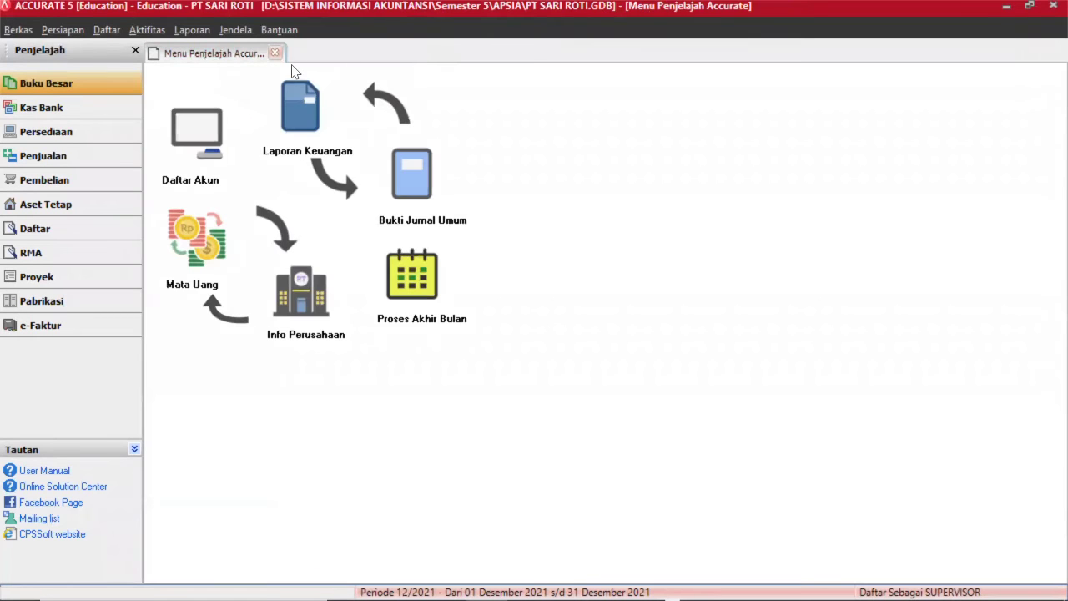
click(275, 52)
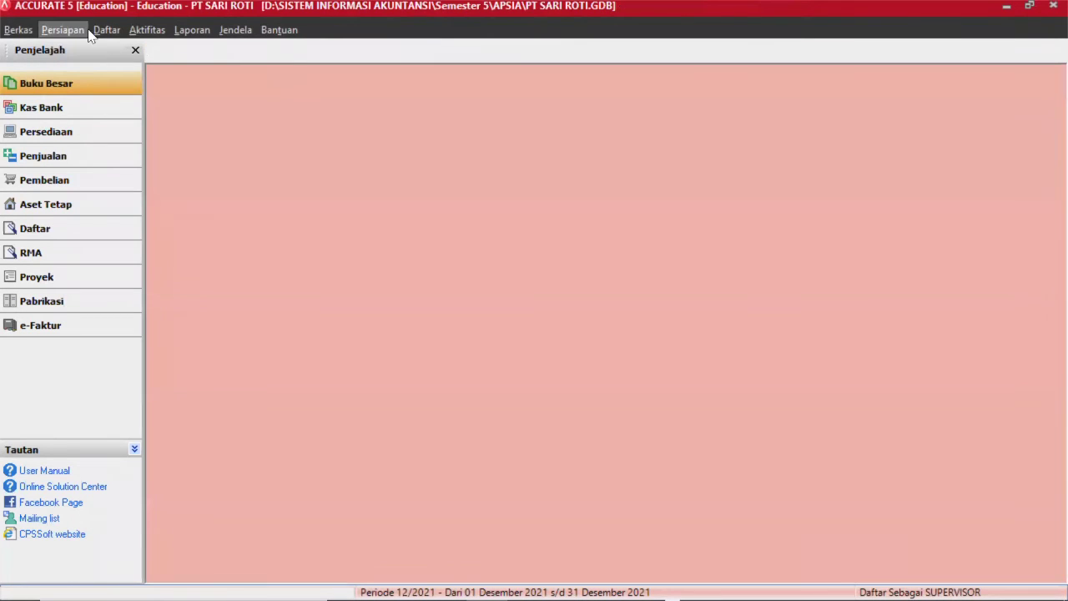
click(113, 29)
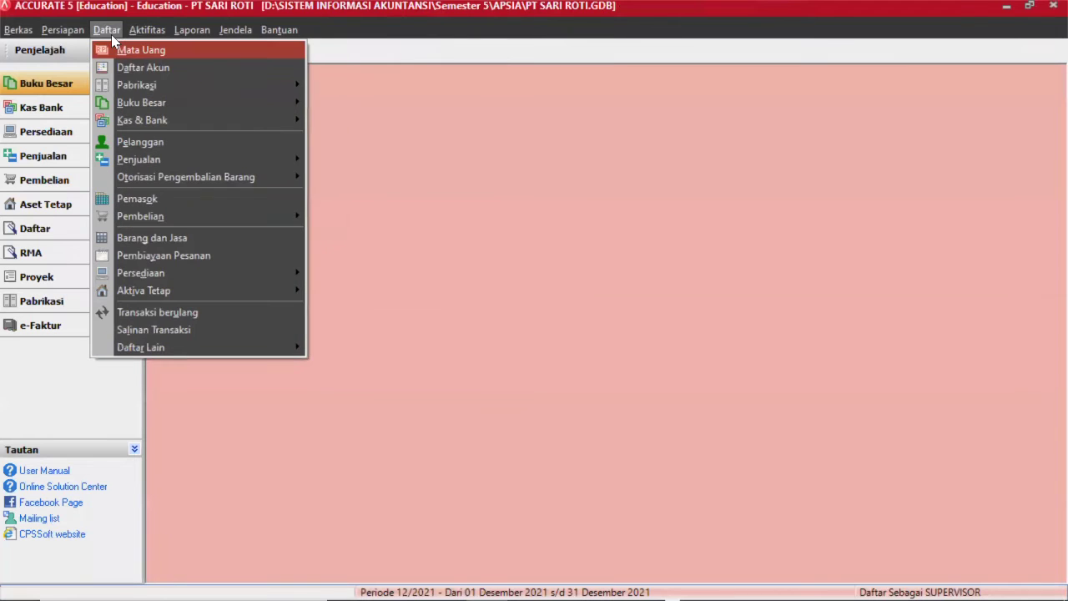
mouse_move(121, 84)
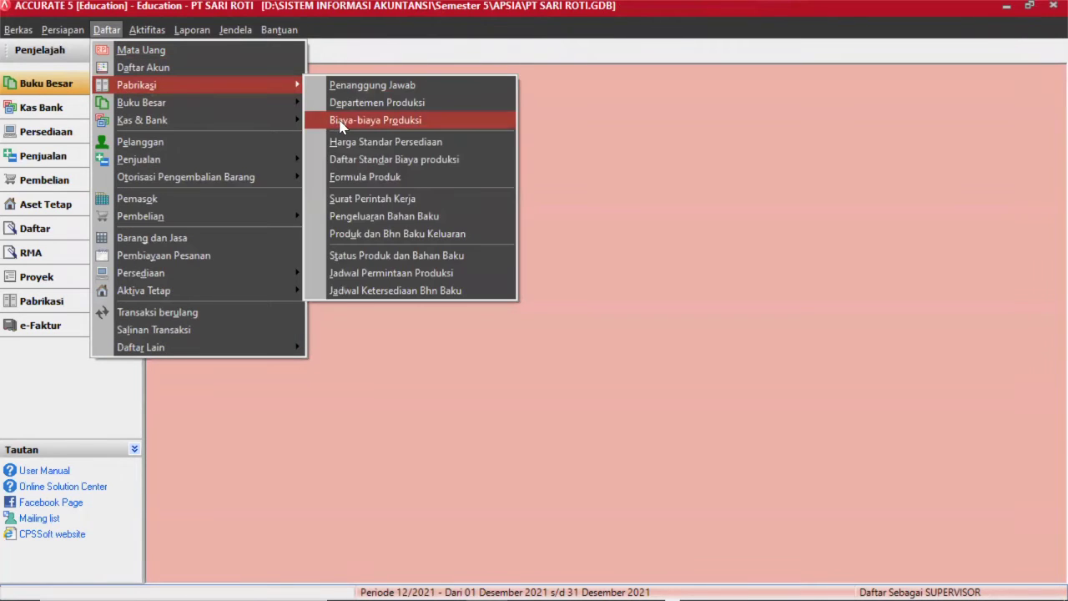
From the Formula Produk list, import 'Tabel 6 Bill Of Material.xls' from Downloads > PT SARI ROTII.
click(368, 178)
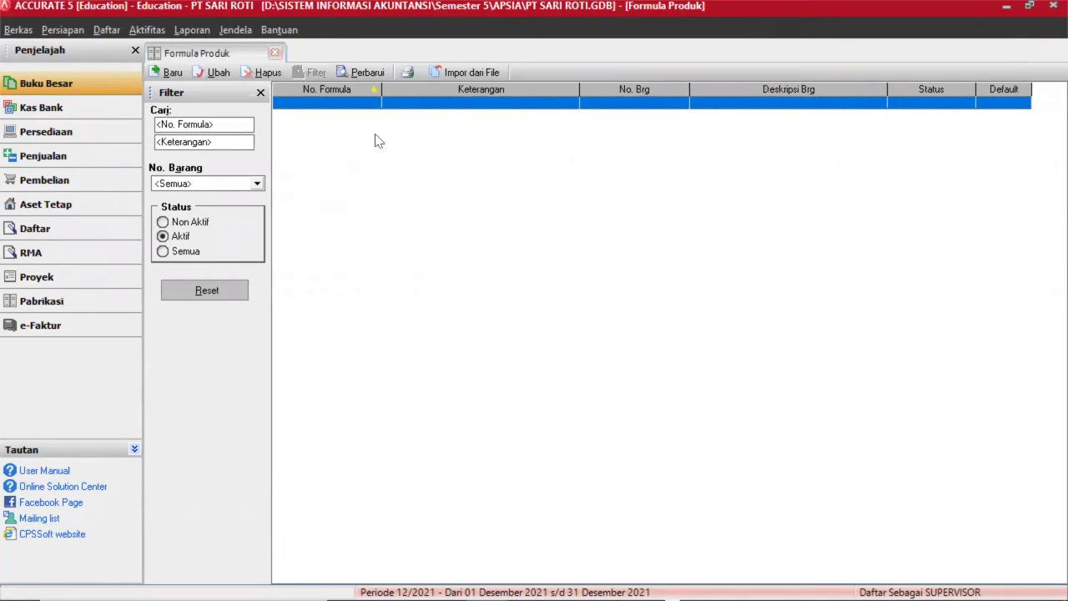
click(166, 73)
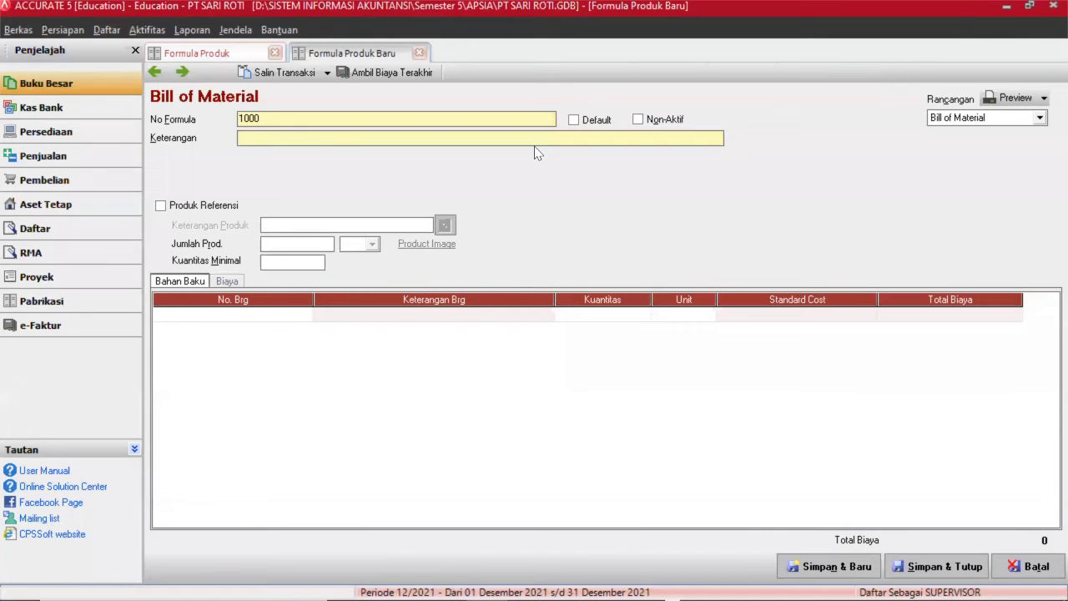
click(251, 55)
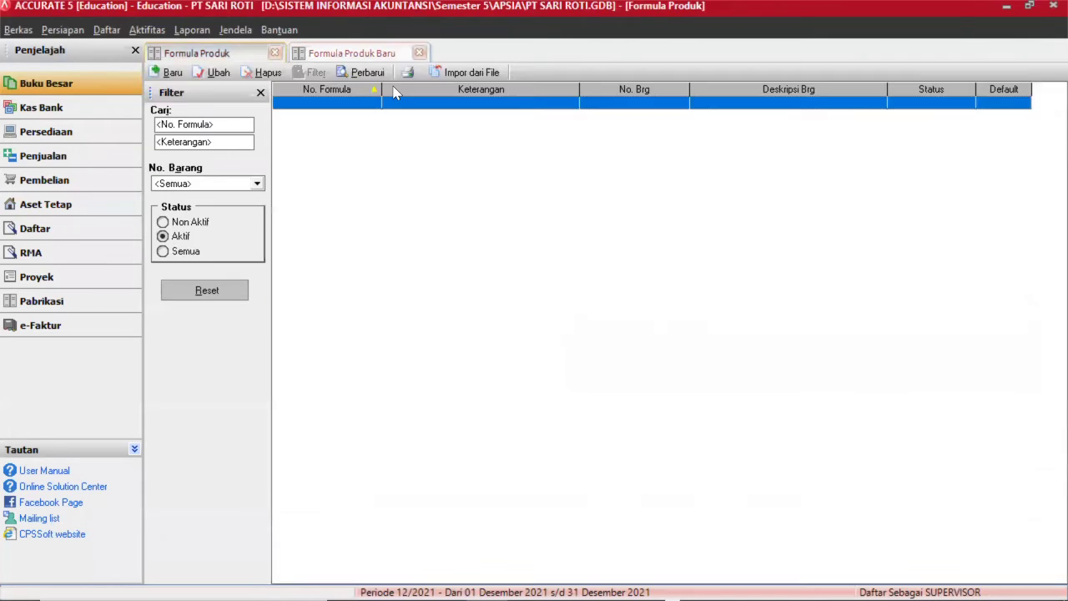
click(469, 72)
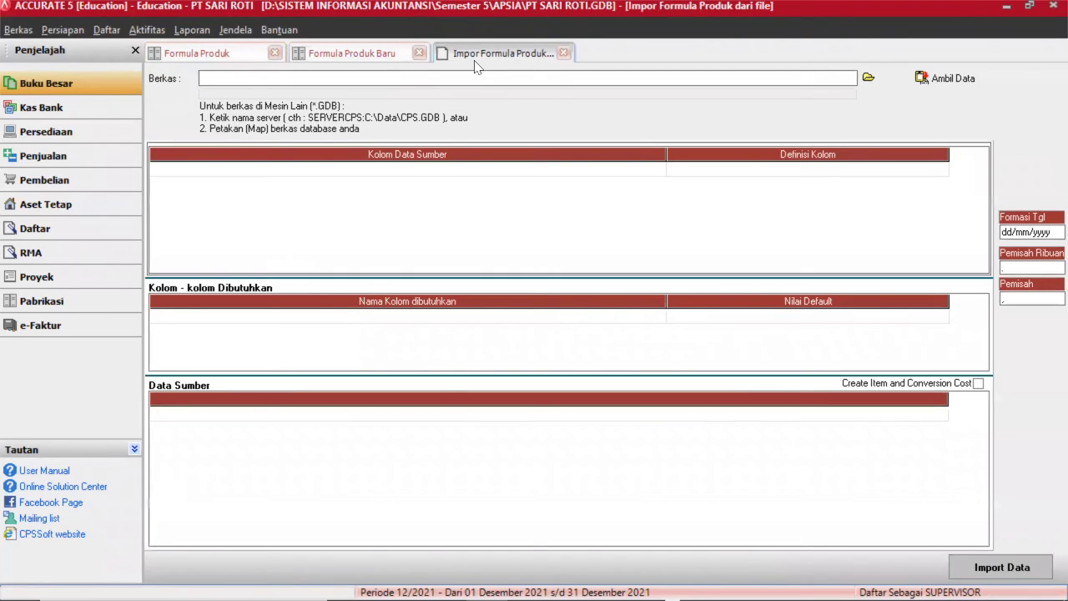
click(868, 77)
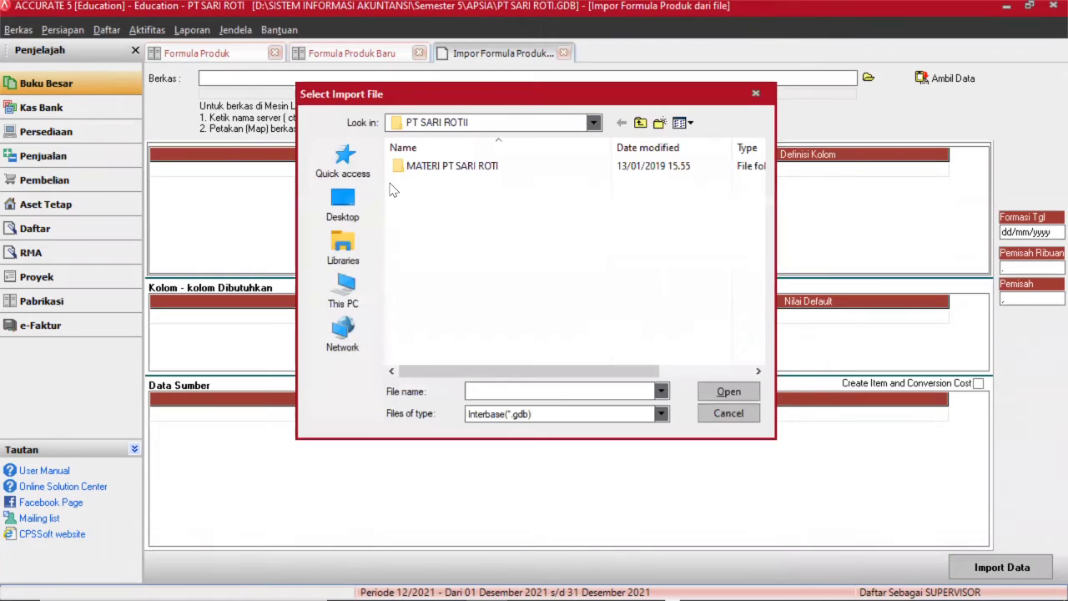
click(343, 294)
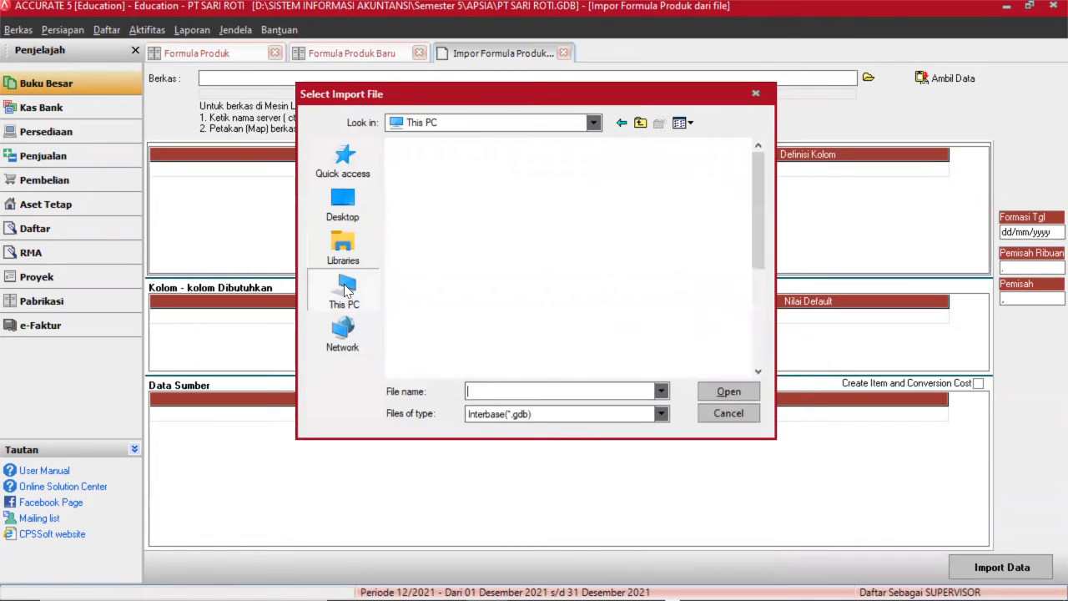
click(501, 412)
click(501, 438)
double_click(460, 307)
double_click(451, 177)
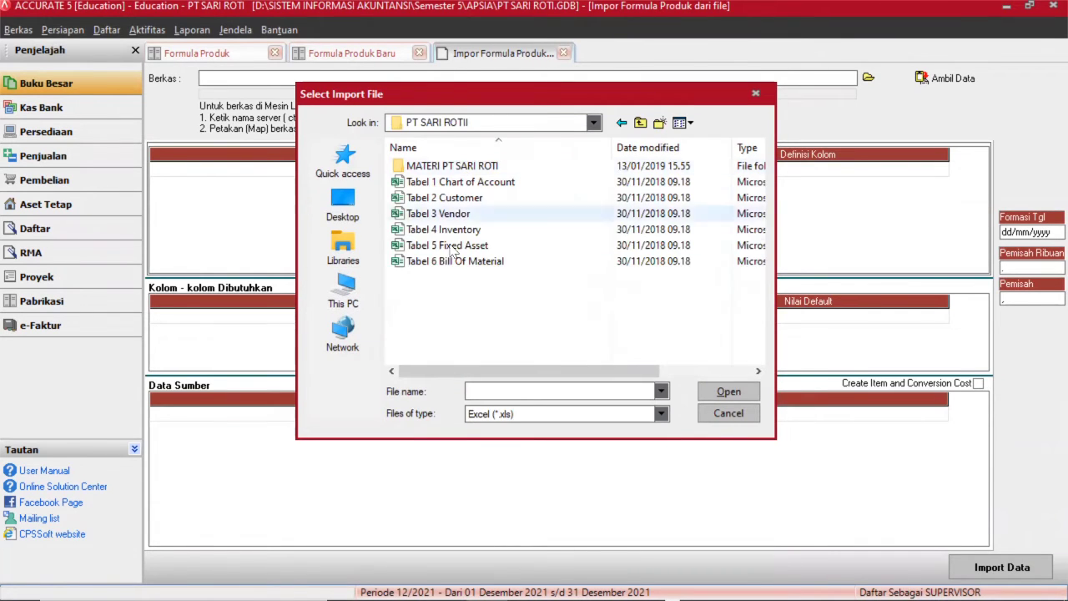
click(455, 260)
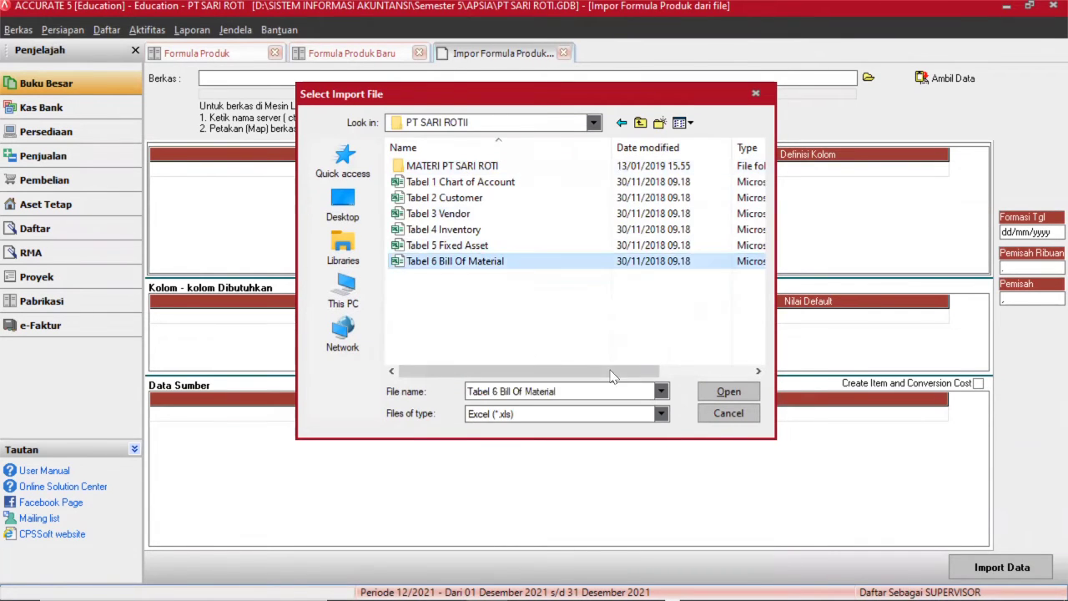
click(724, 395)
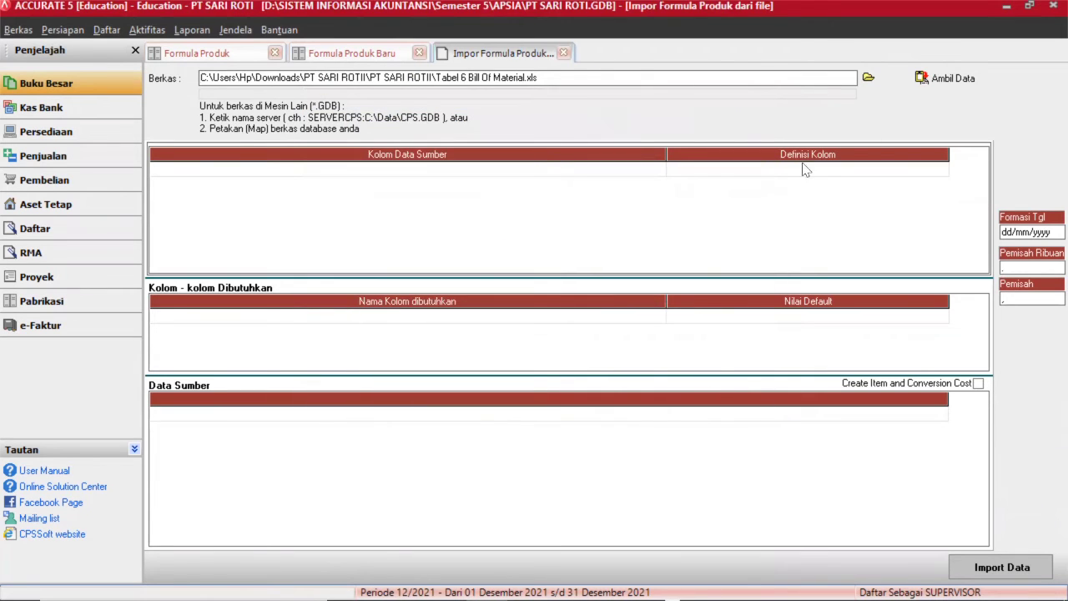
Load the spreadsheet data and delete its header row so source data starts at BOM-001.
click(929, 80)
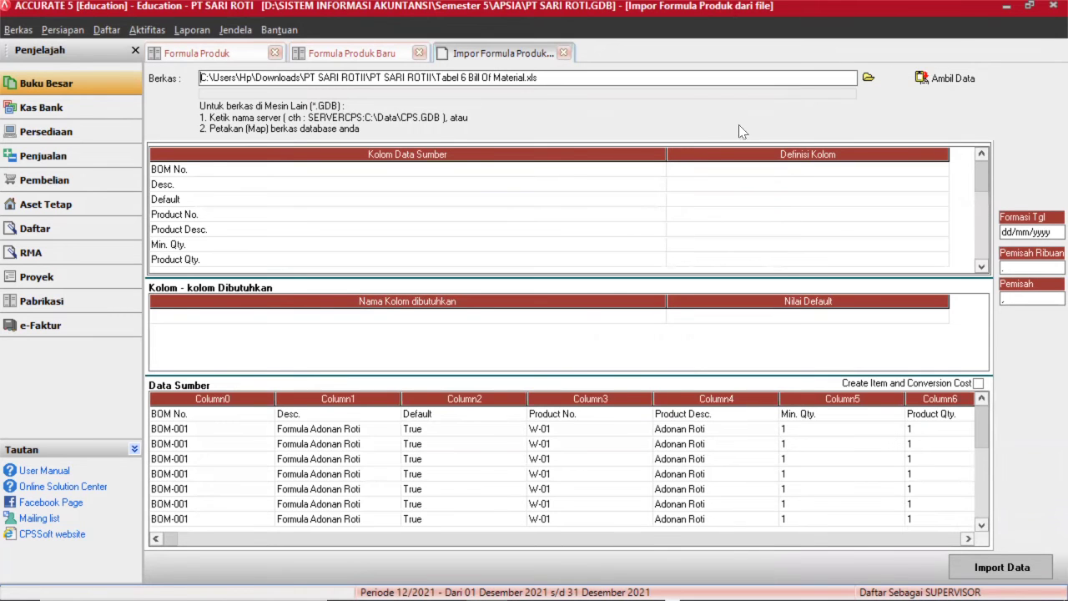
click(325, 417)
right_click(351, 415)
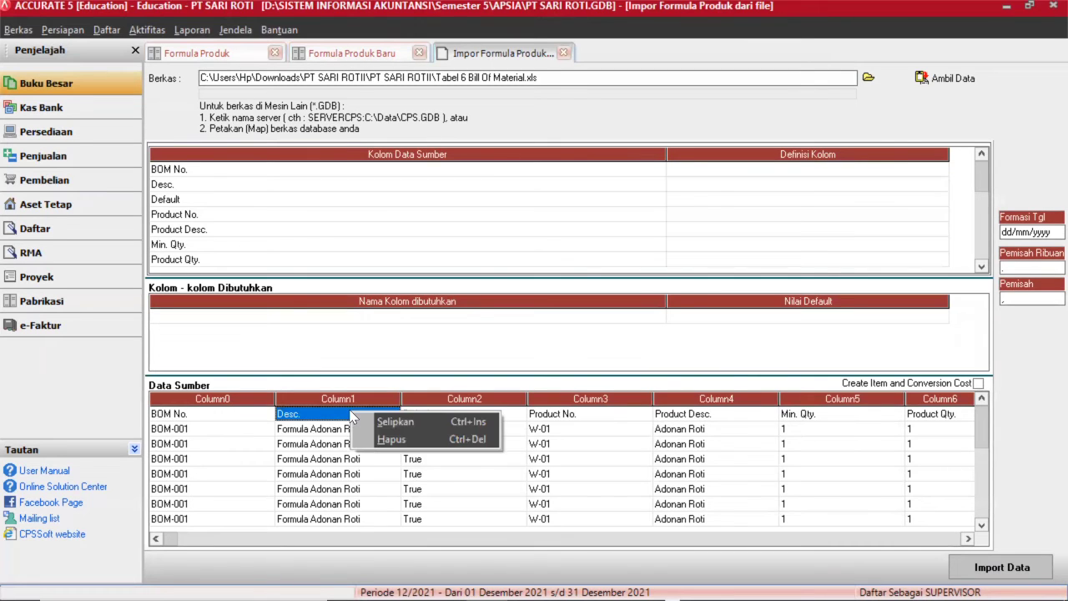
click(371, 439)
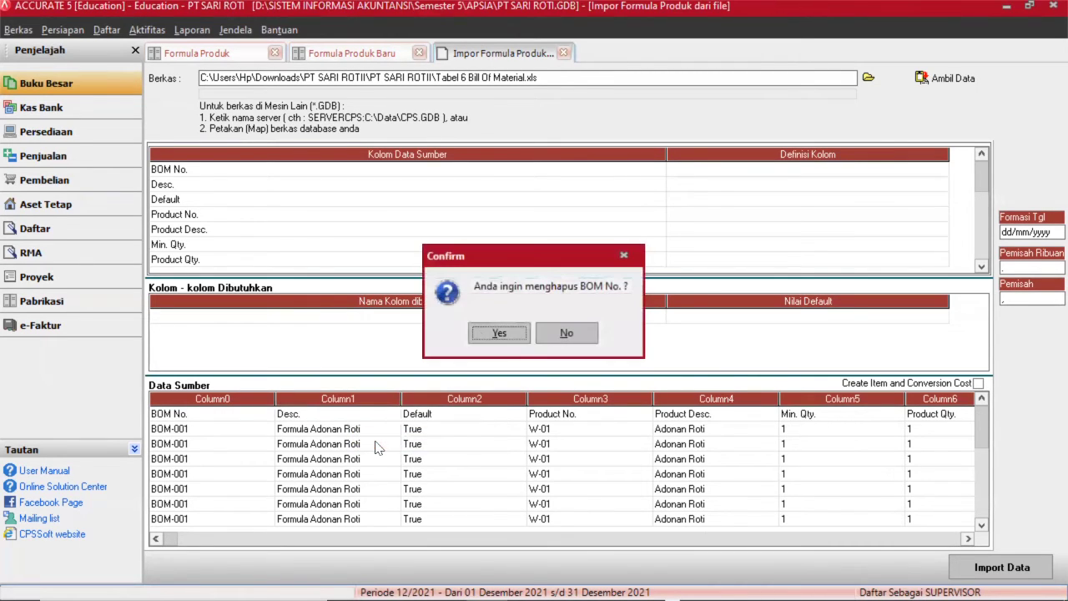
click(488, 334)
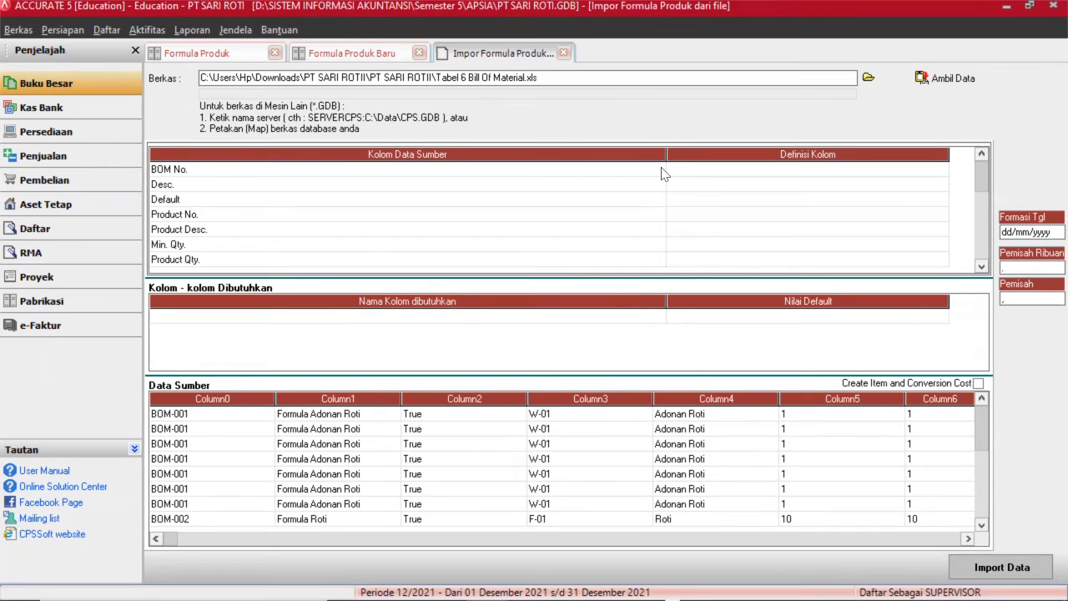
Map columns Desc. to Keterangan, BOM No. to No. Formula, and Default to Default.
click(790, 172)
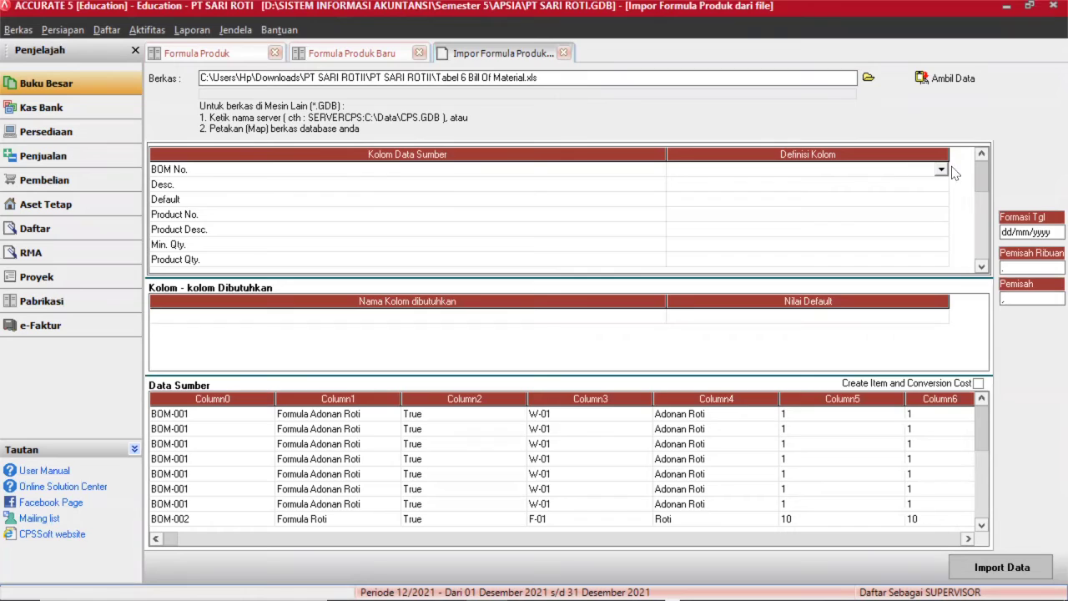
click(941, 171)
click(696, 226)
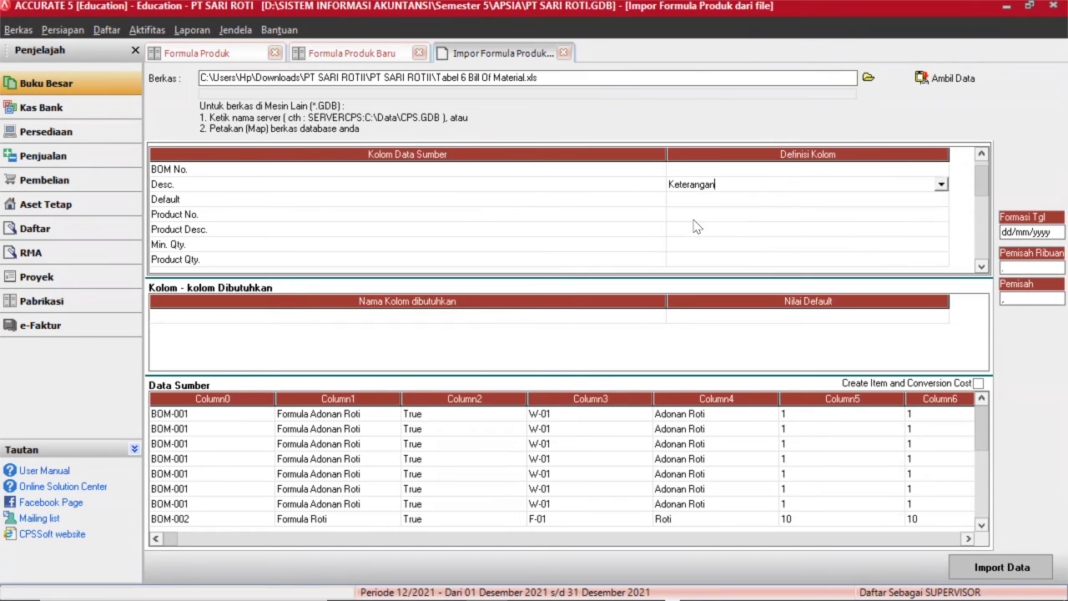
click(691, 171)
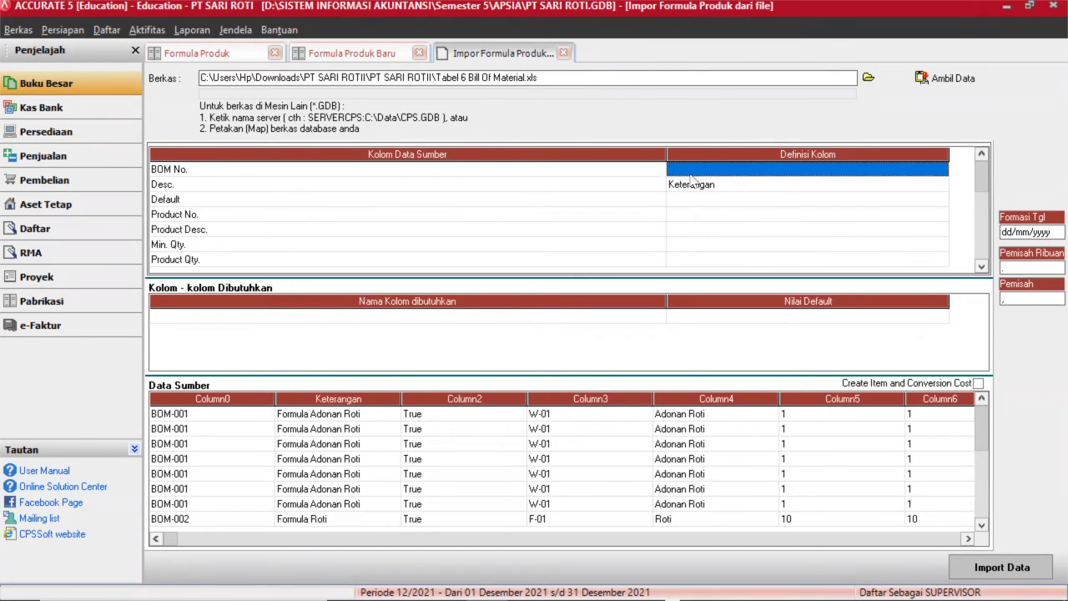
click(839, 175)
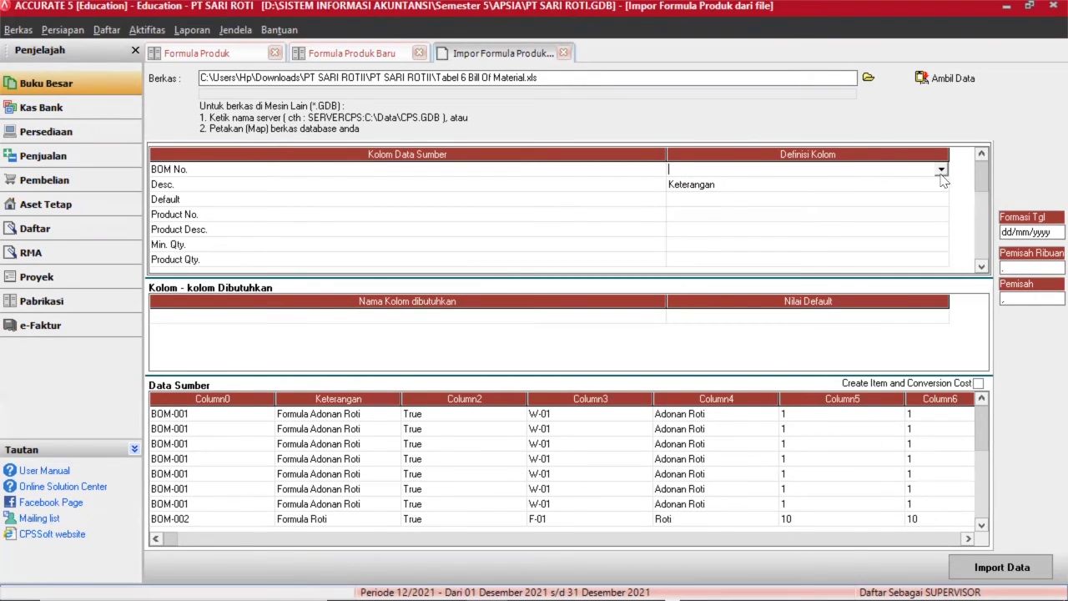
click(941, 171)
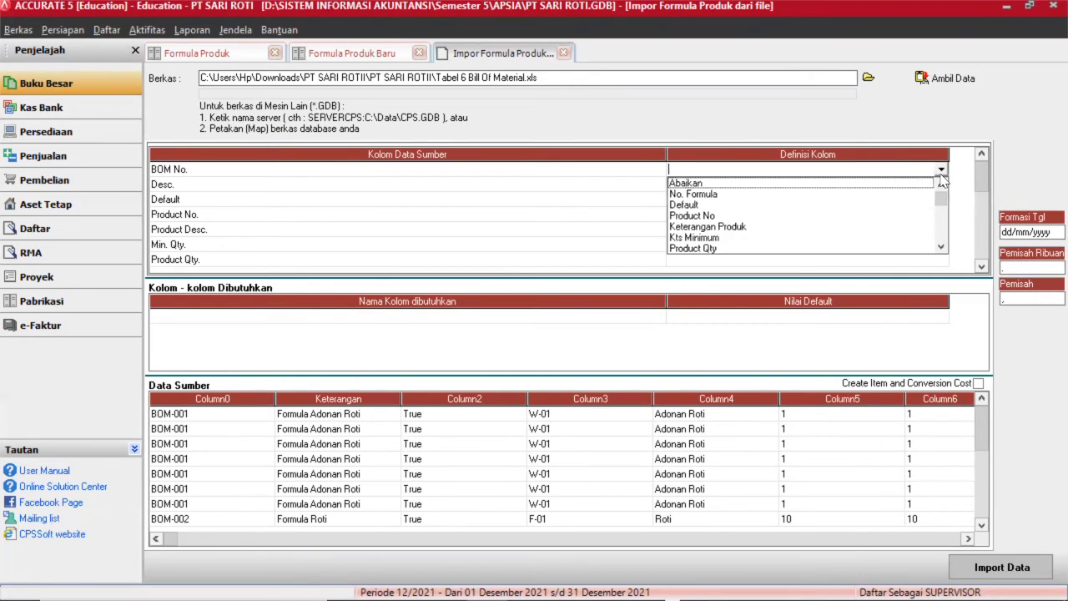
click(706, 195)
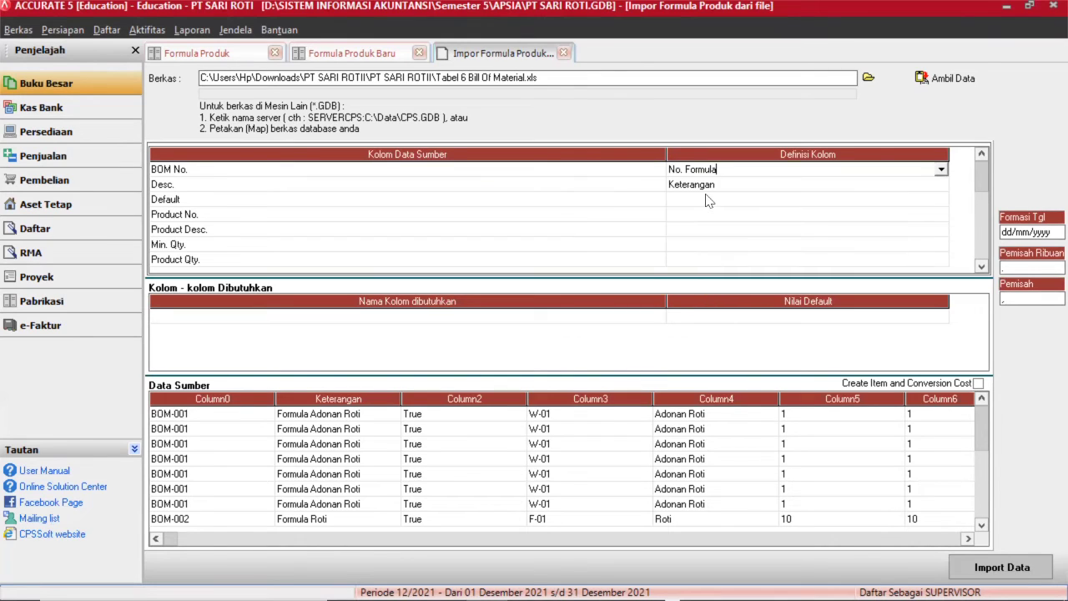
click(699, 202)
click(697, 203)
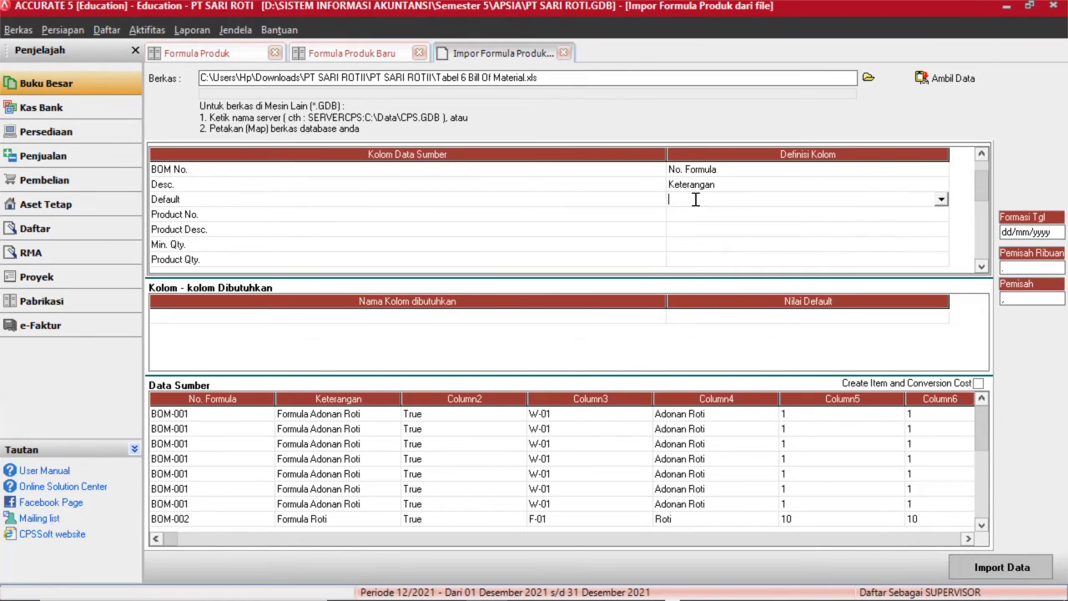
click(941, 201)
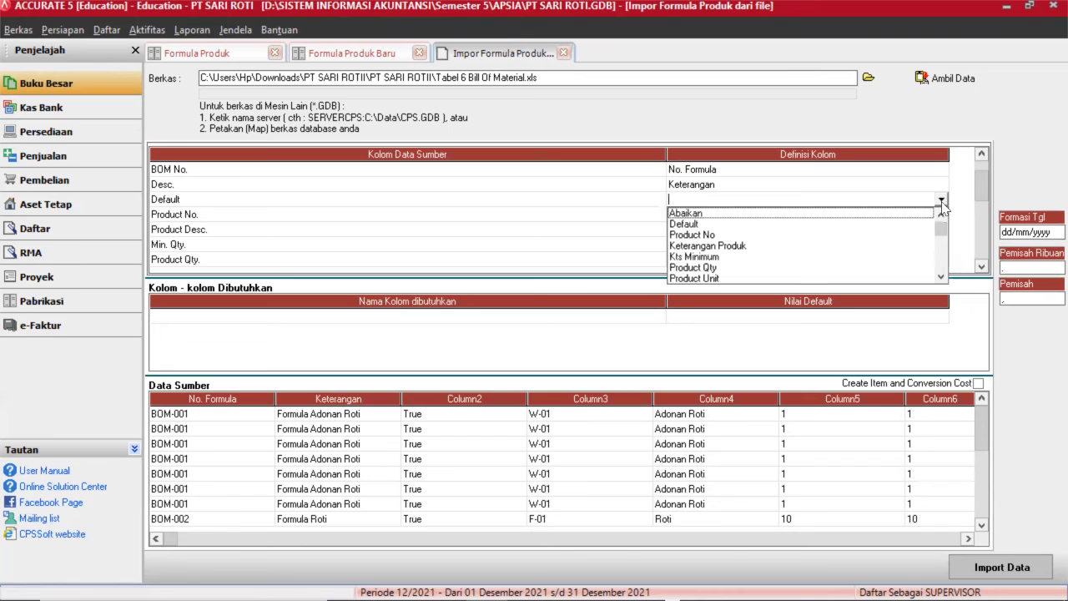
click(717, 225)
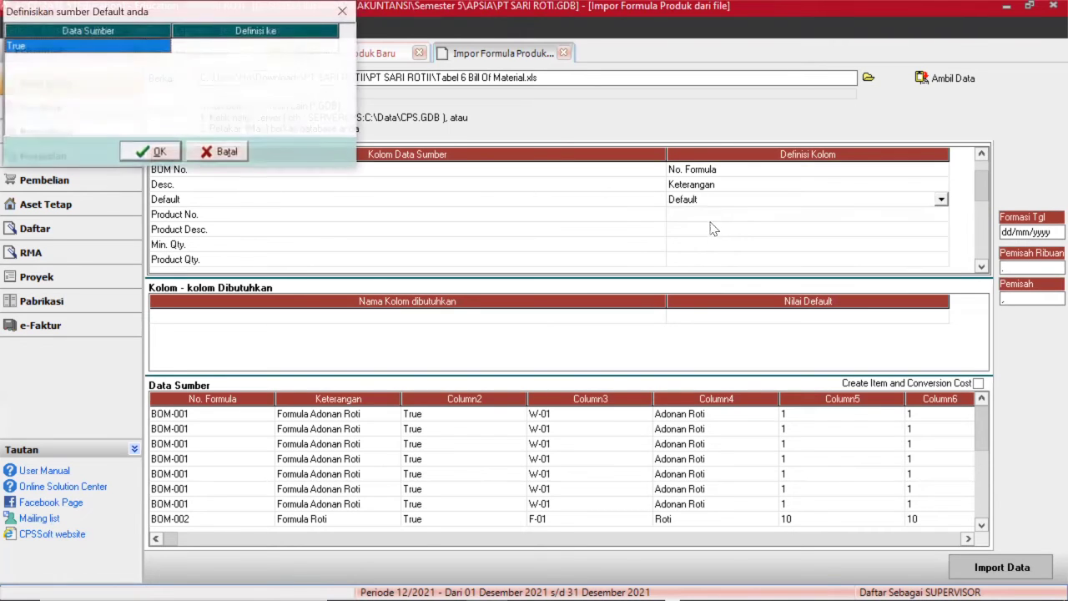
Set the Default column's True value to mean Benar.
click(239, 49)
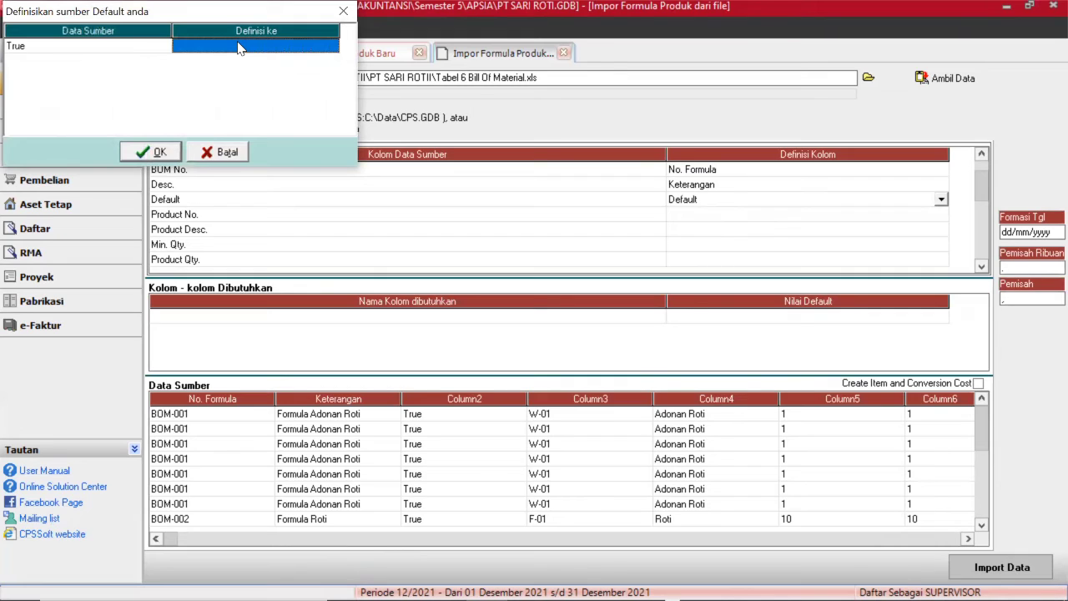
click(237, 46)
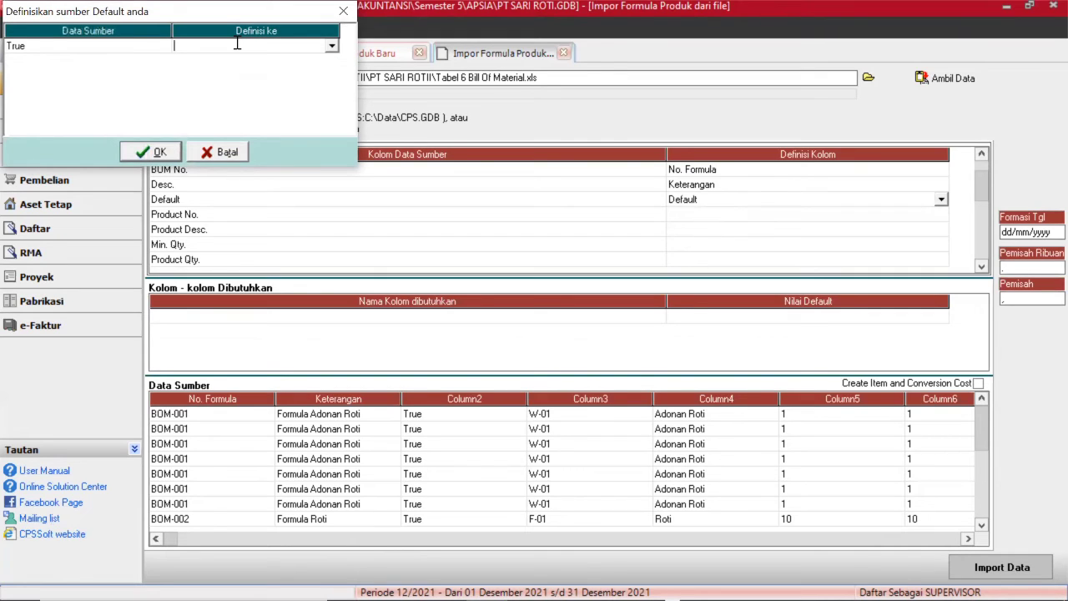
click(331, 45)
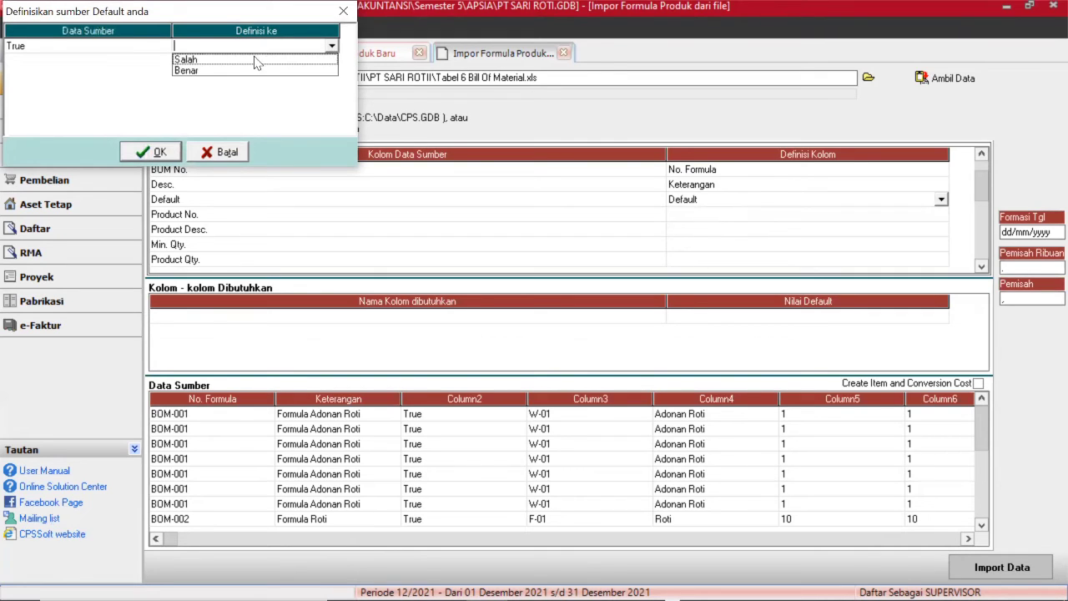
click(230, 71)
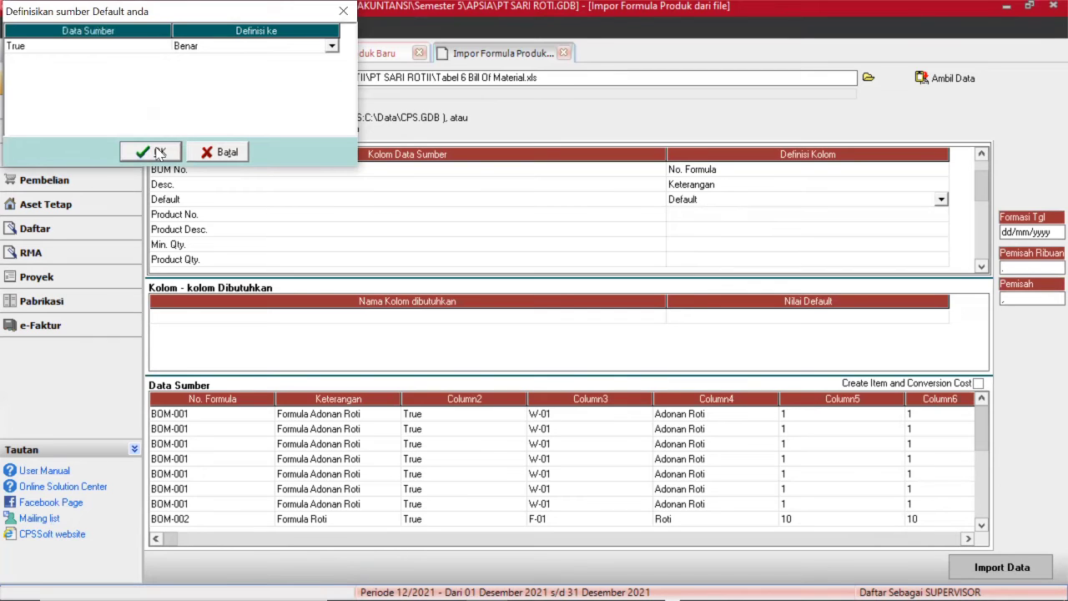
click(158, 152)
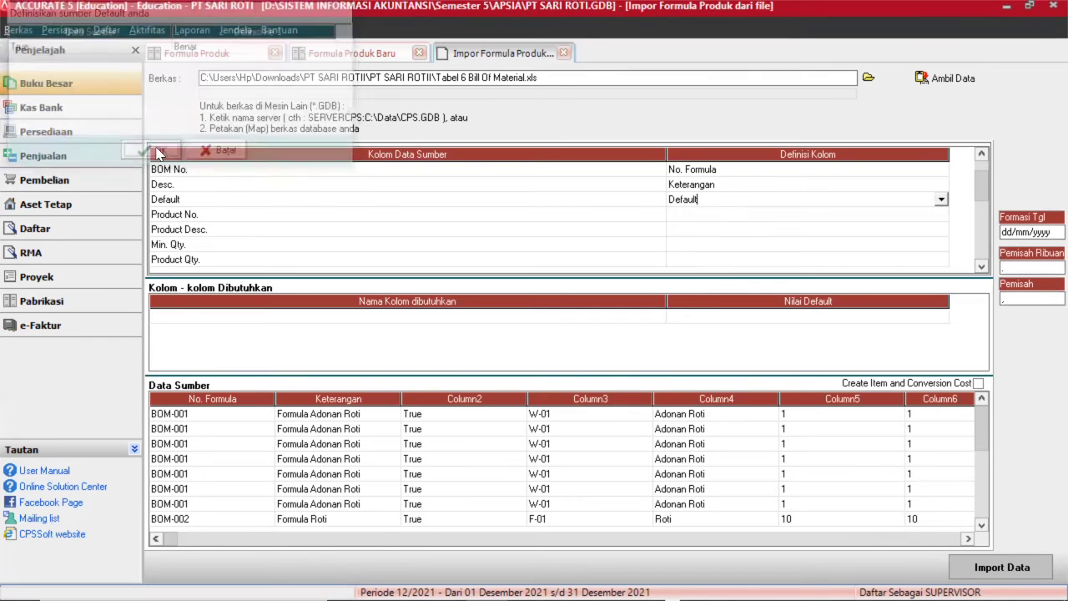
Map the Product No. column, matching W-01 to Adonan Roti and F-01 to Roti.
click(738, 216)
click(788, 215)
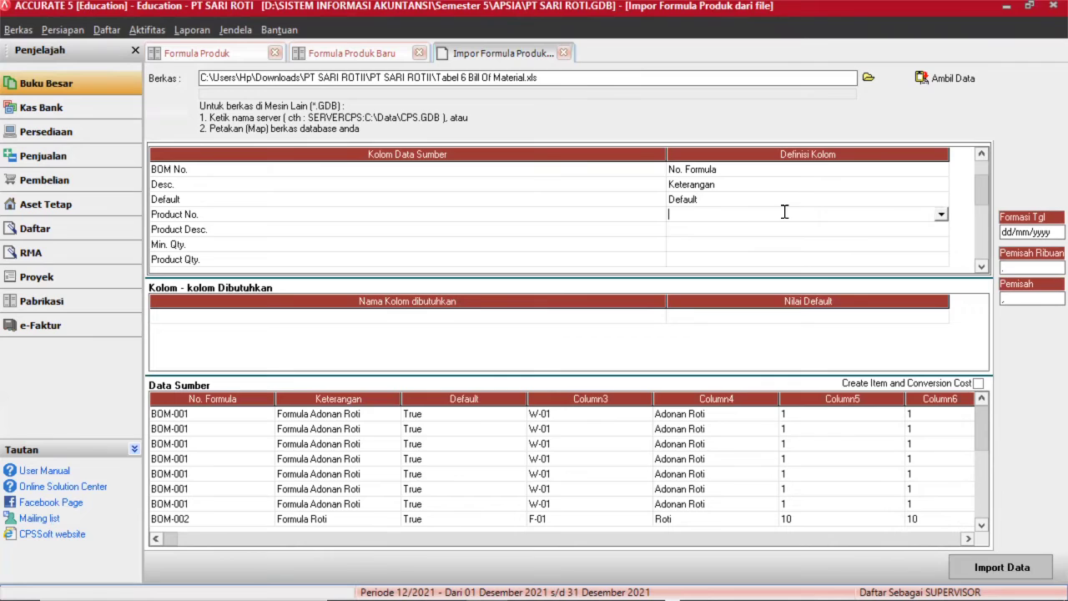
click(942, 215)
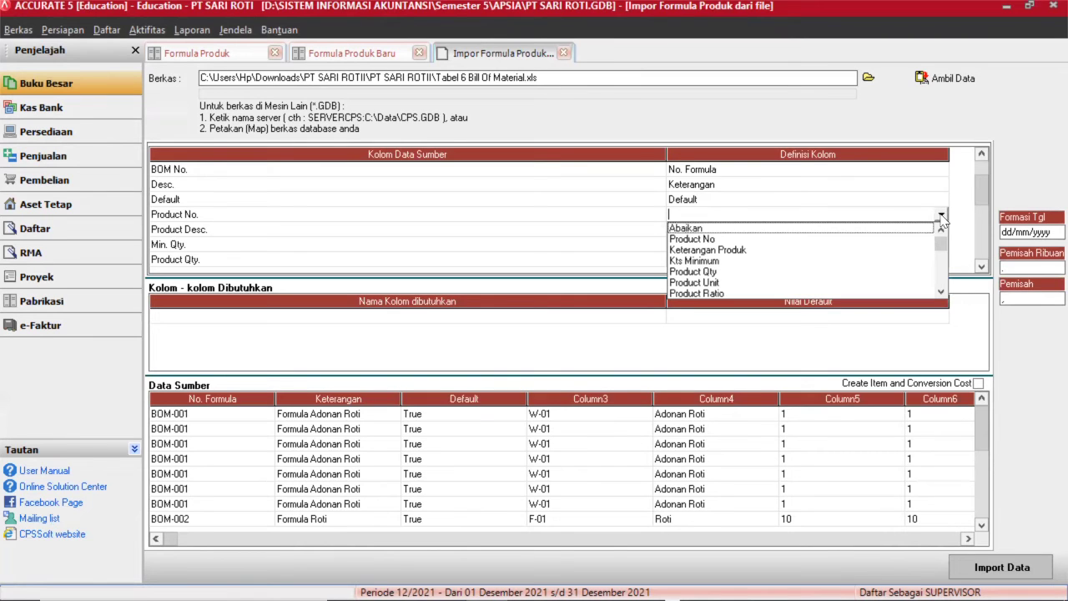
click(716, 240)
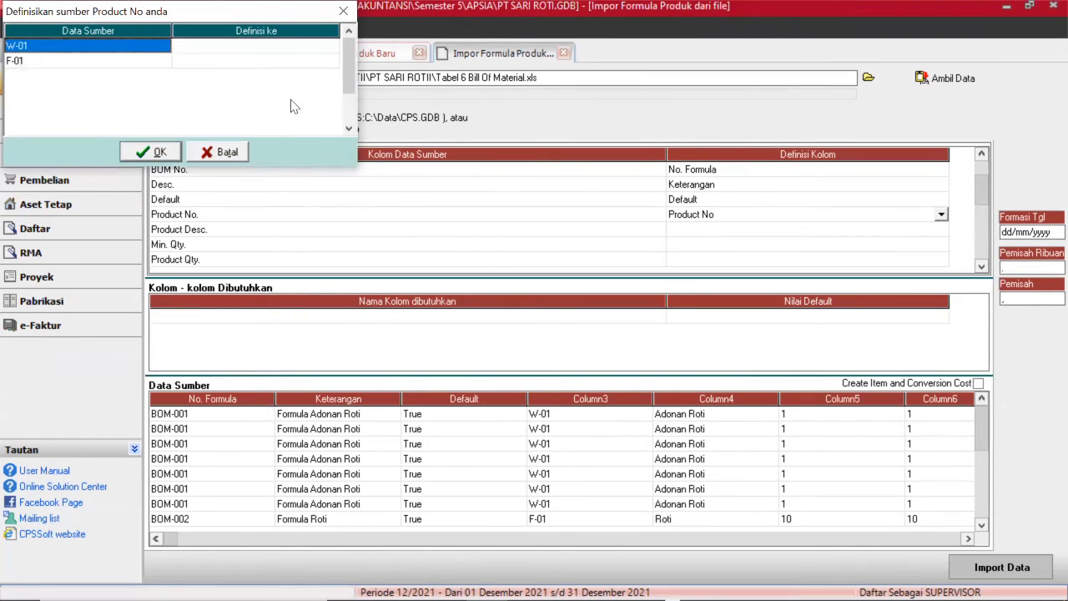
click(259, 48)
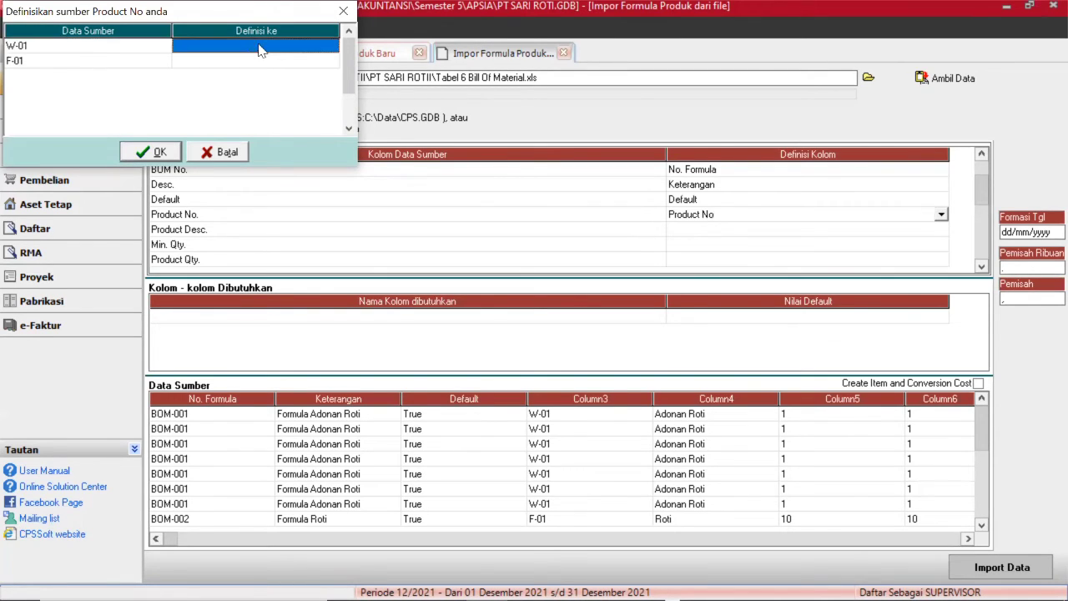
click(259, 48)
click(332, 48)
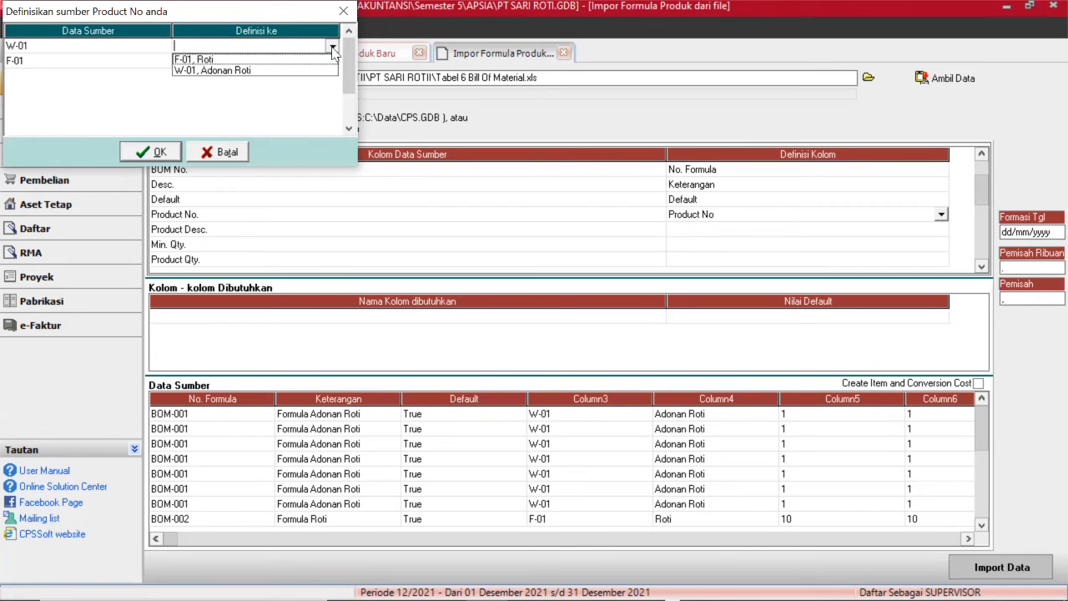
click(247, 71)
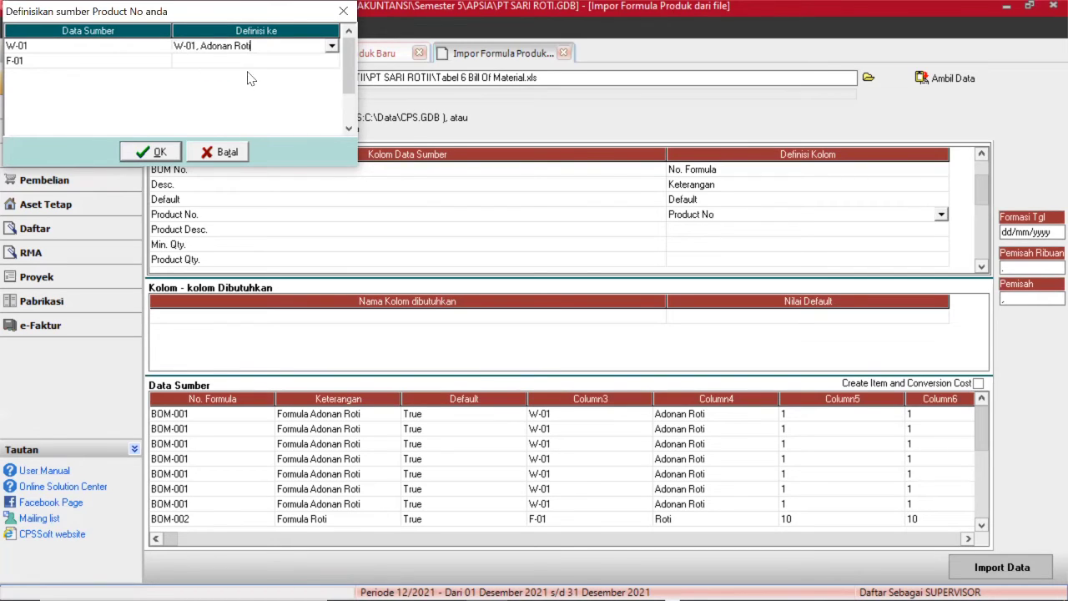
click(244, 65)
click(258, 62)
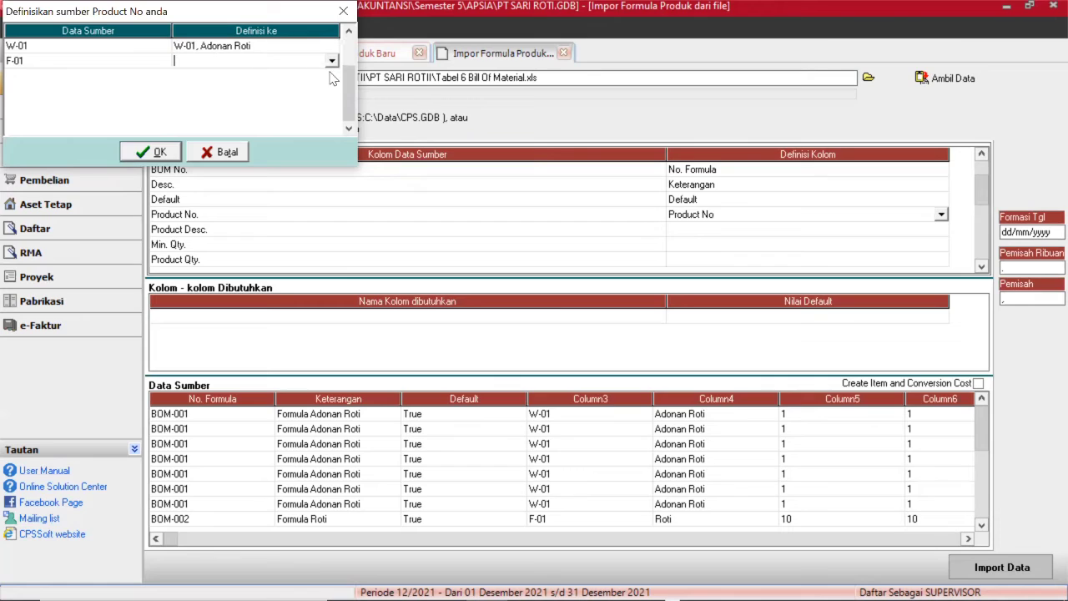
click(331, 62)
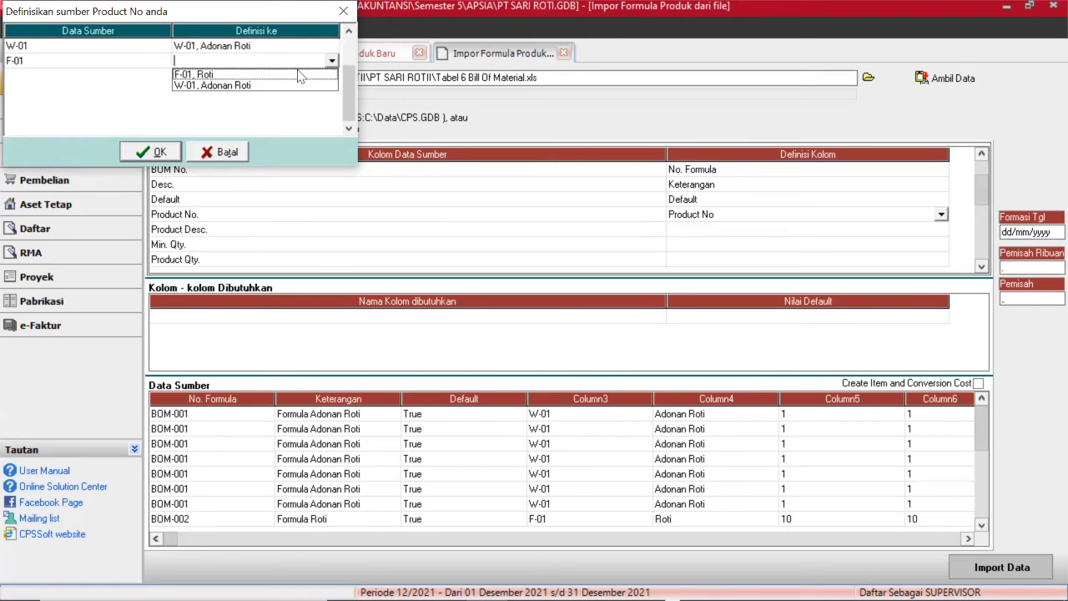
click(300, 76)
click(161, 155)
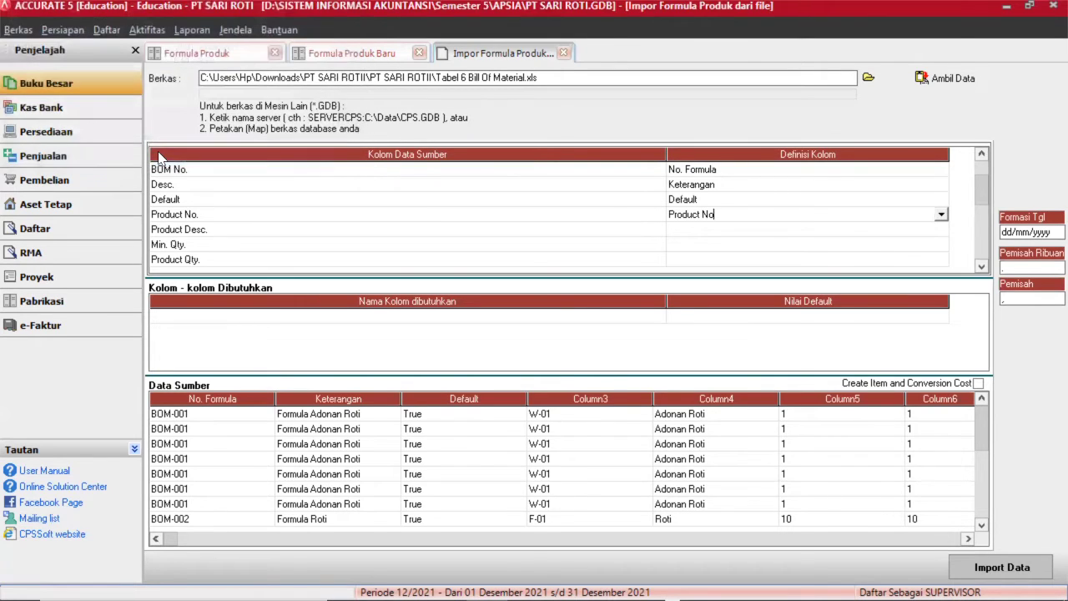
Map Product Desc. to Keterangan Produk and Min. Qty. to Kts Minimum.
click(688, 232)
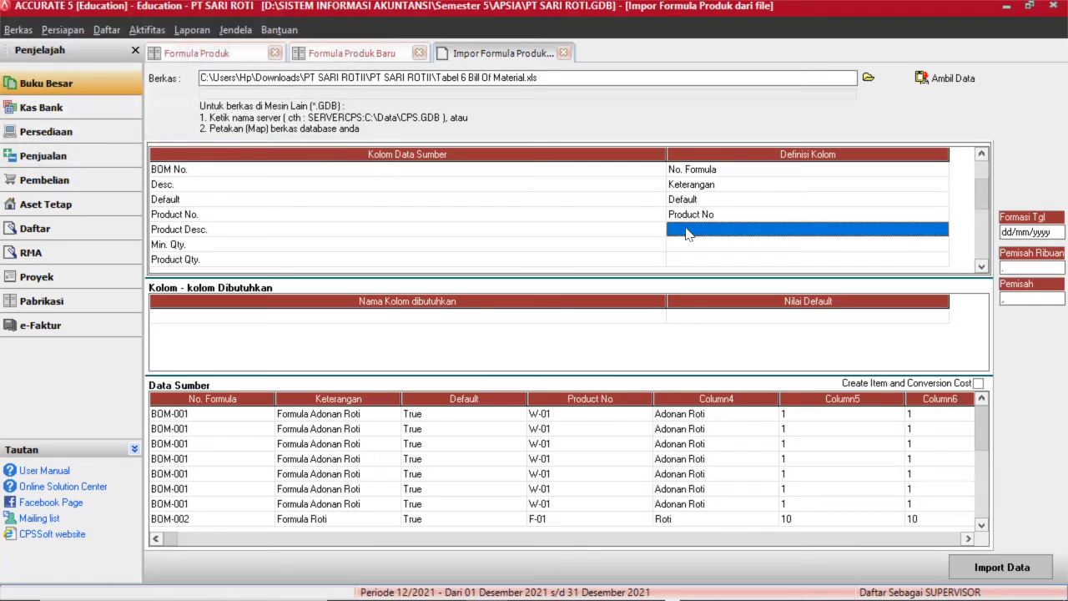
click(688, 232)
click(941, 229)
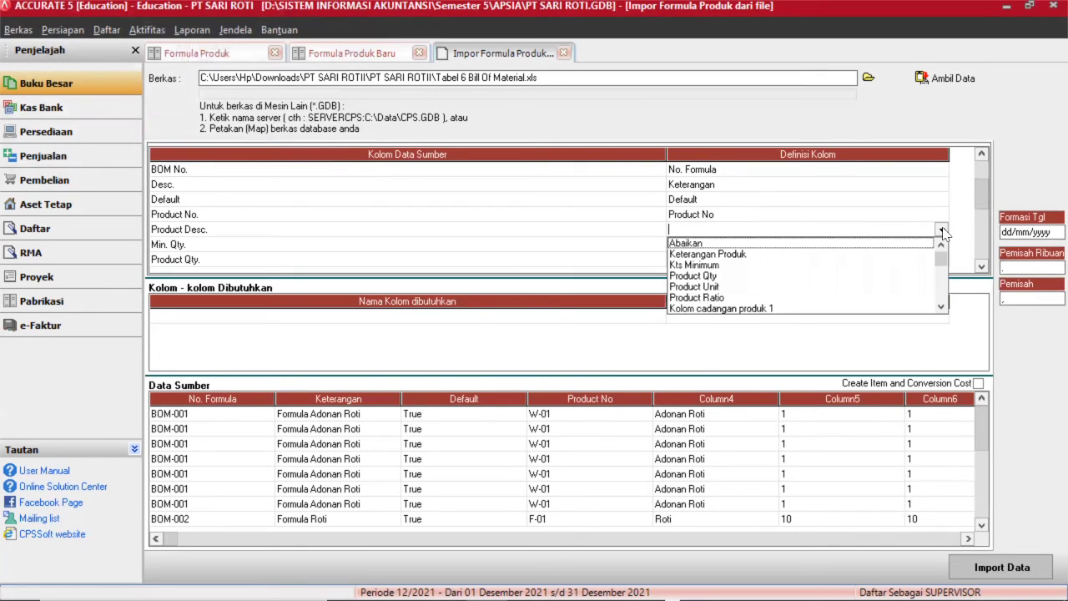
click(702, 254)
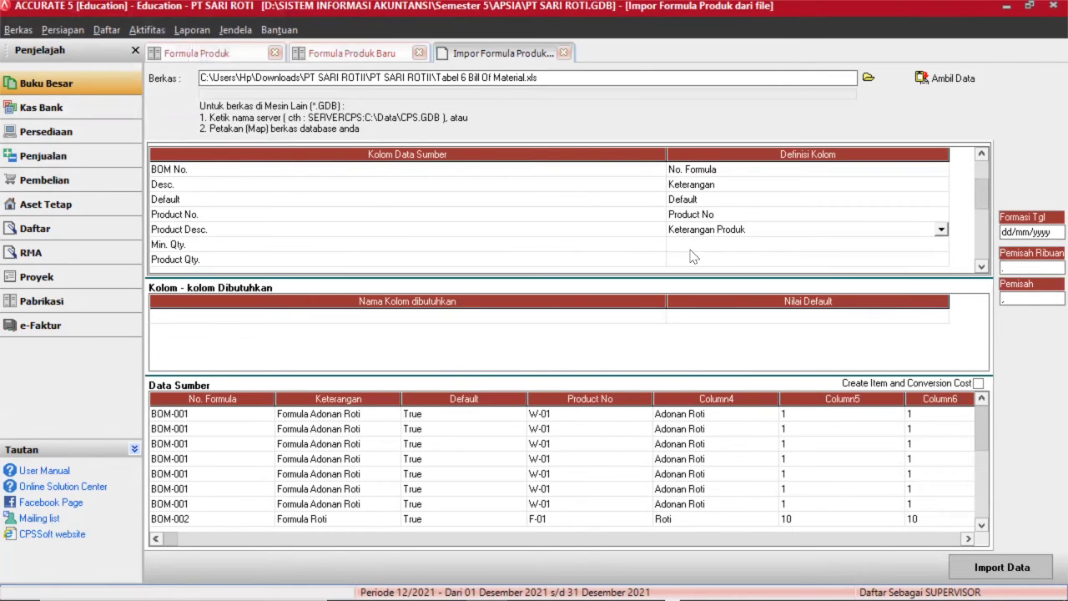
click(694, 248)
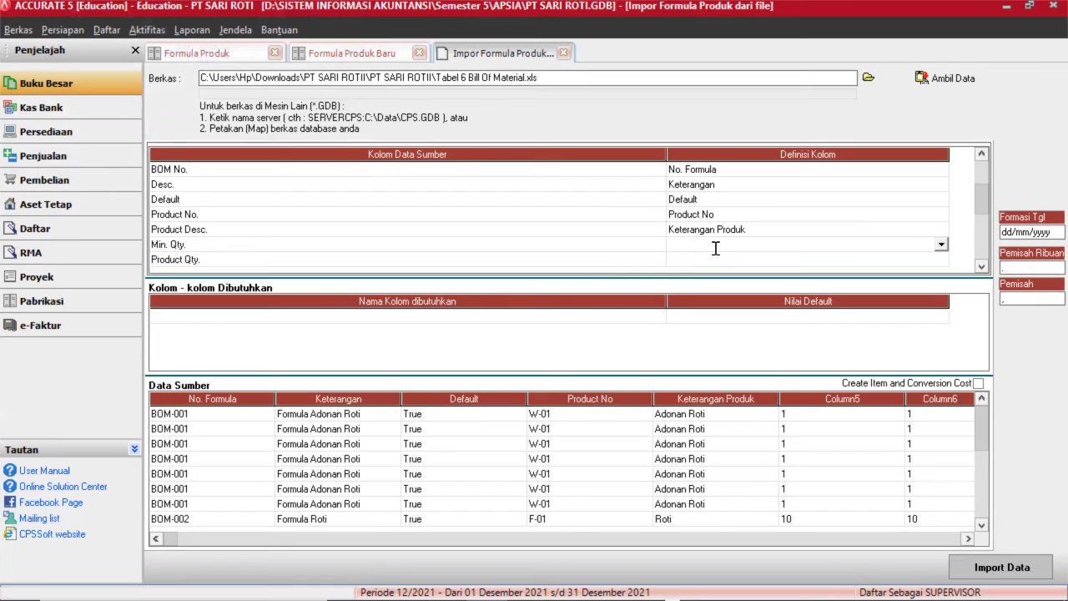
click(941, 245)
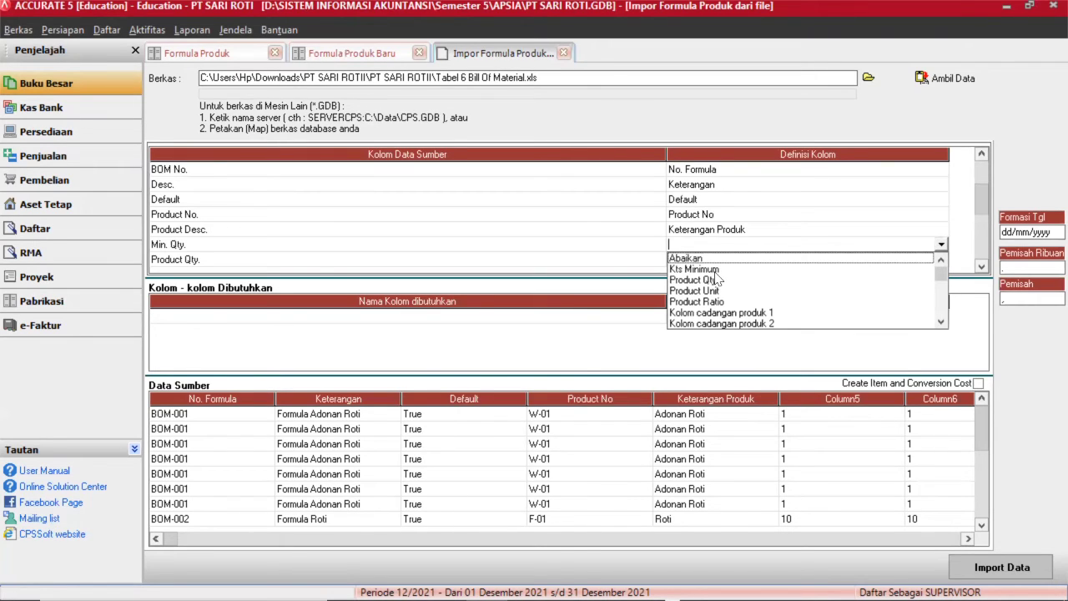
click(940, 314)
drag(941, 285, 966, 253)
scroll(826, 279, down, 1)
scroll(851, 251, up, 1)
click(774, 269)
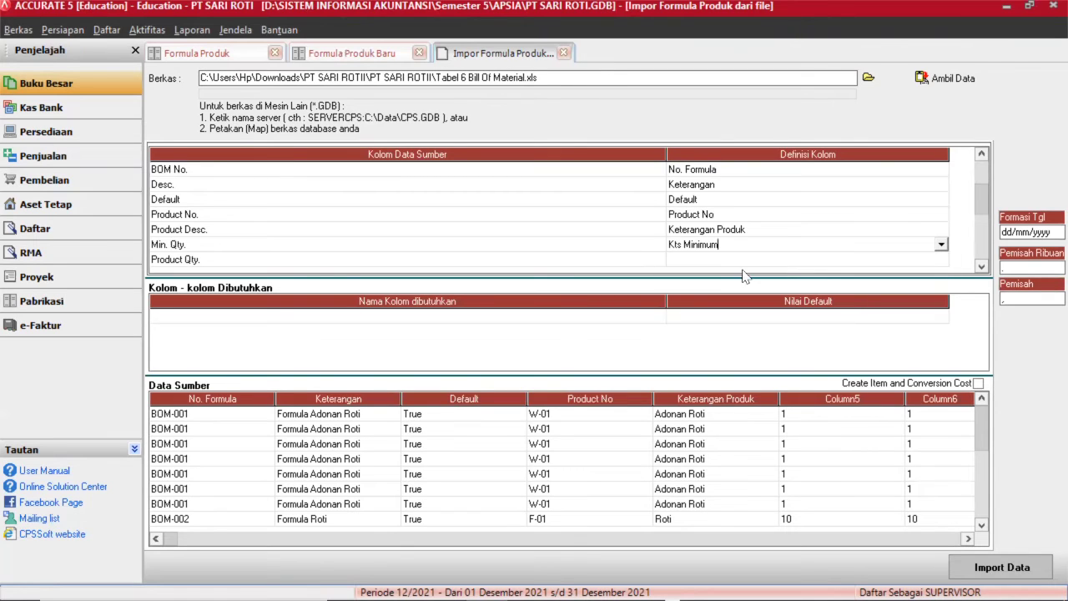
Map Product Qty. to Product Qty and Product Unit to Product Unit.
click(725, 265)
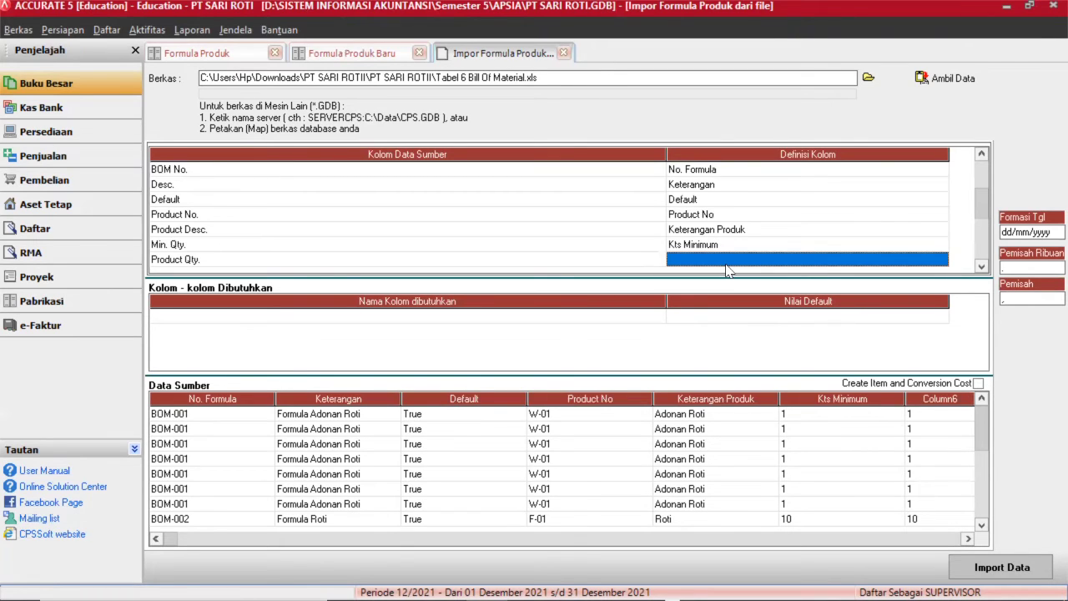
click(726, 268)
click(941, 260)
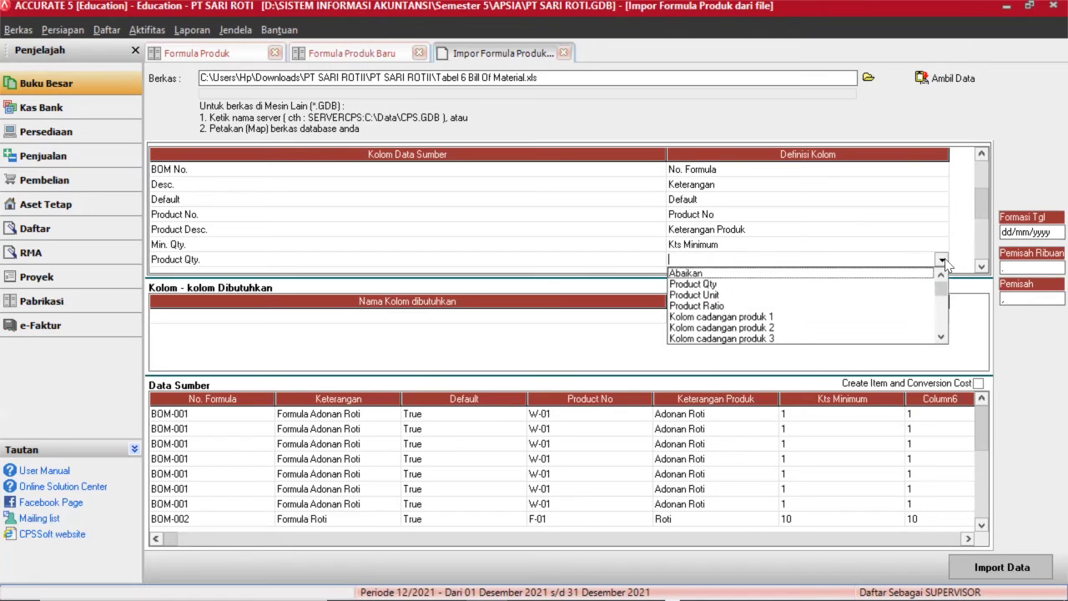
click(710, 284)
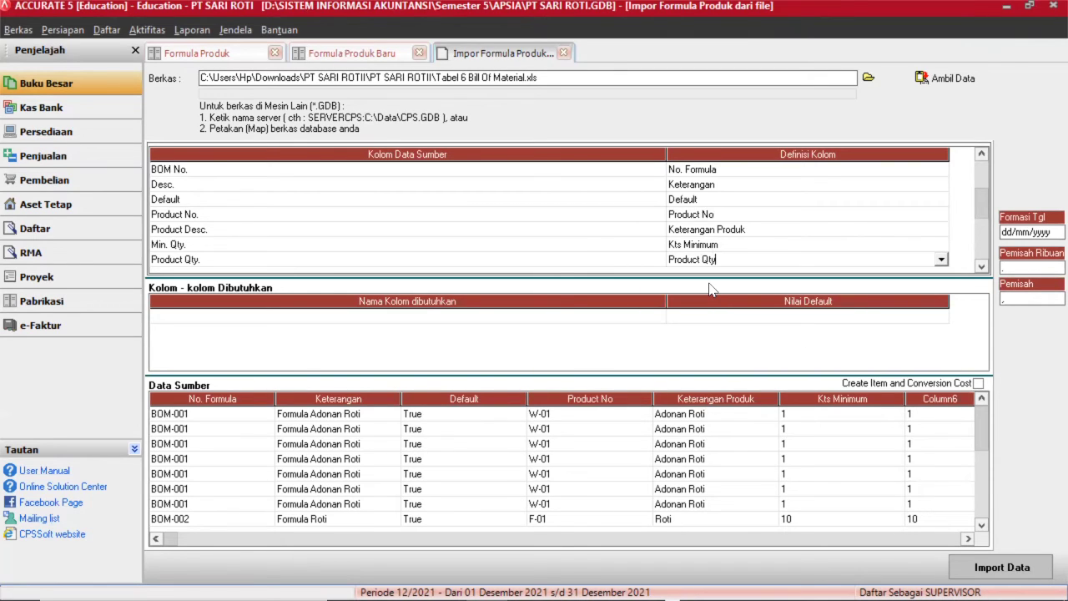
click(981, 266)
click(981, 267)
click(982, 266)
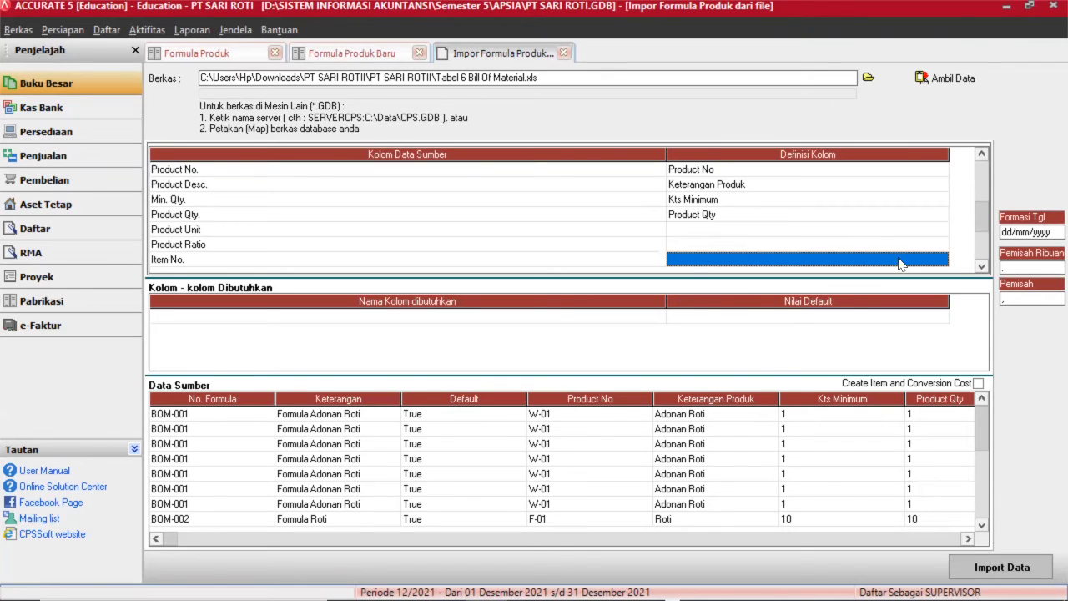
click(856, 231)
click(856, 232)
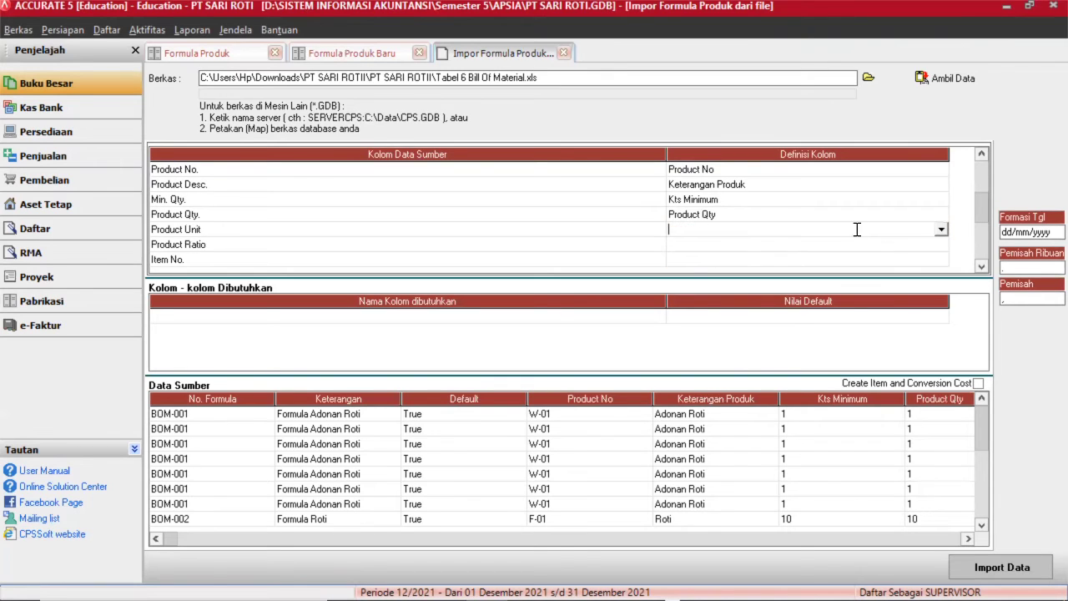
click(941, 231)
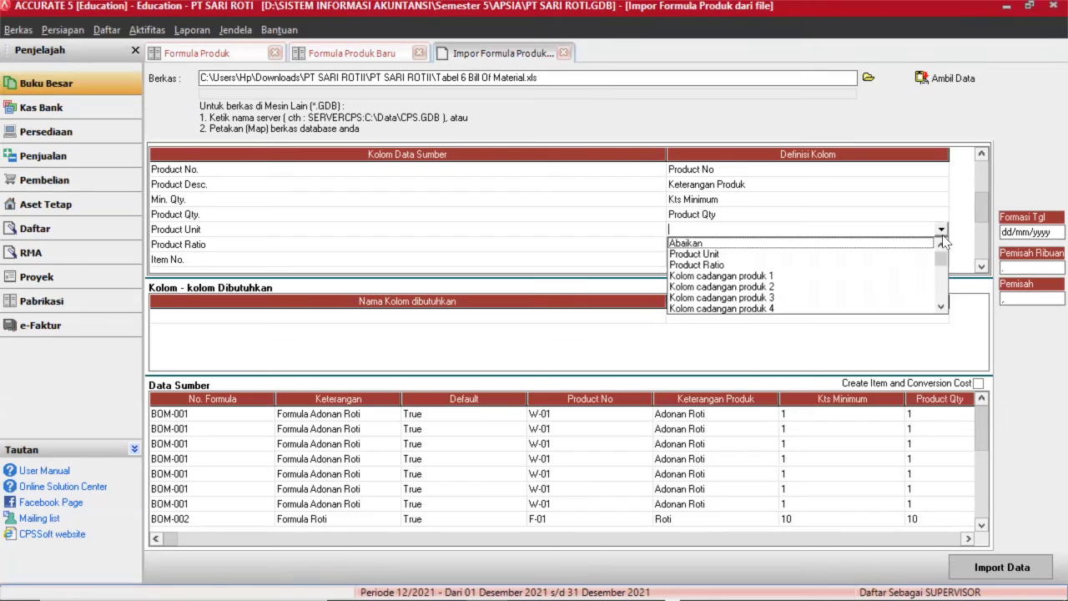
click(751, 248)
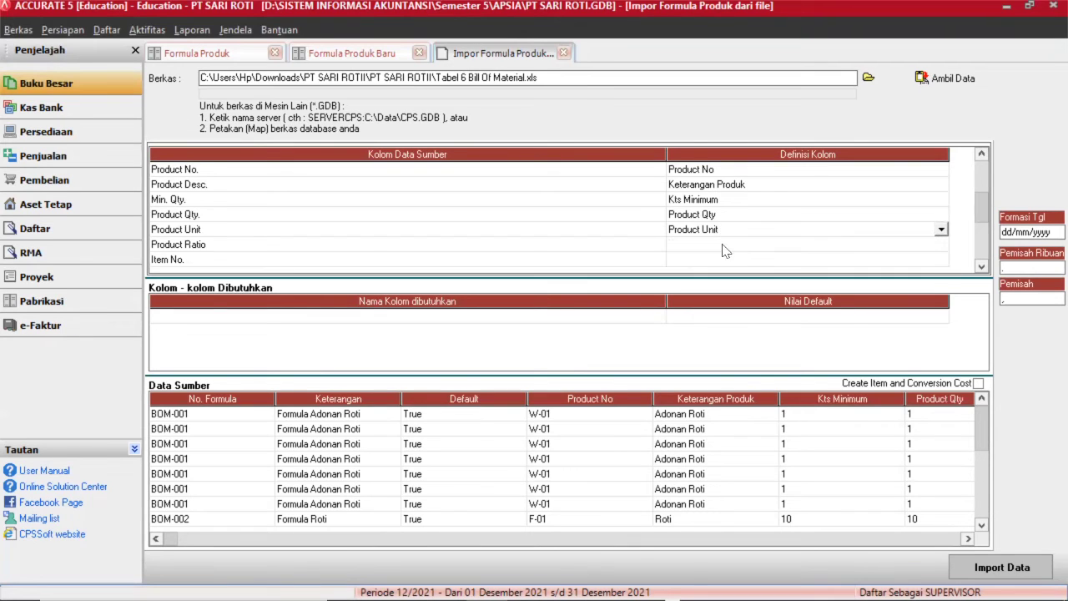
Map Product Ratio to Product Ratio and Item No. to No. Barang.
click(723, 246)
click(722, 244)
click(941, 244)
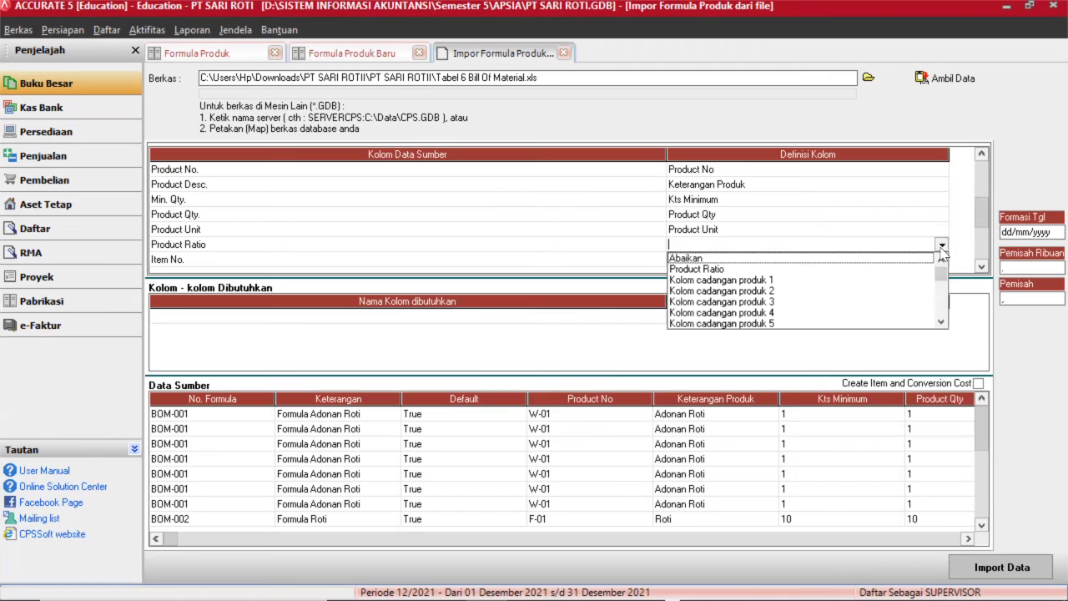
click(776, 269)
click(751, 260)
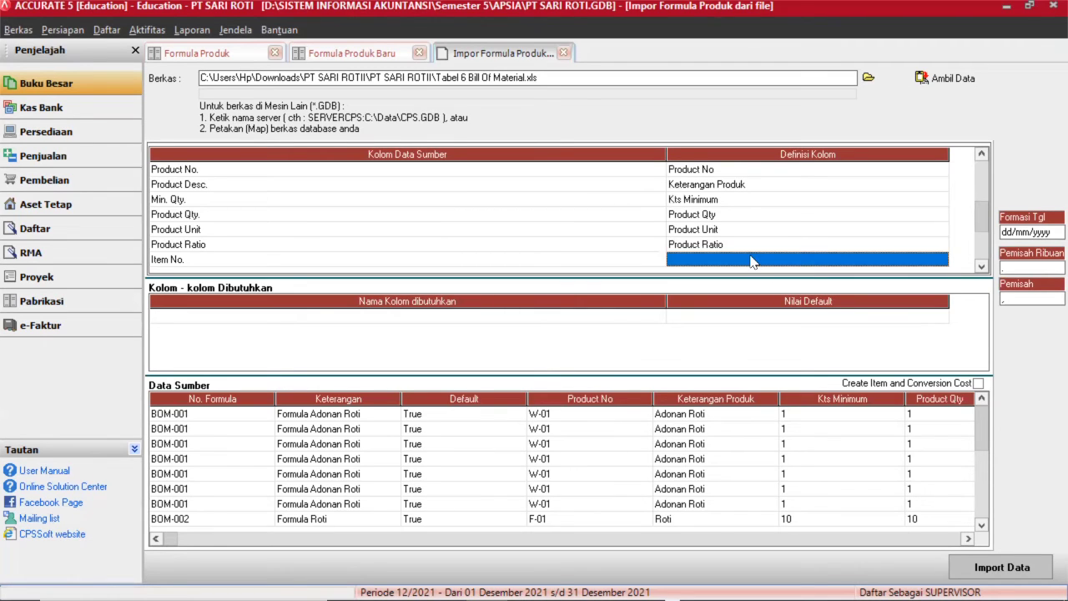
click(752, 261)
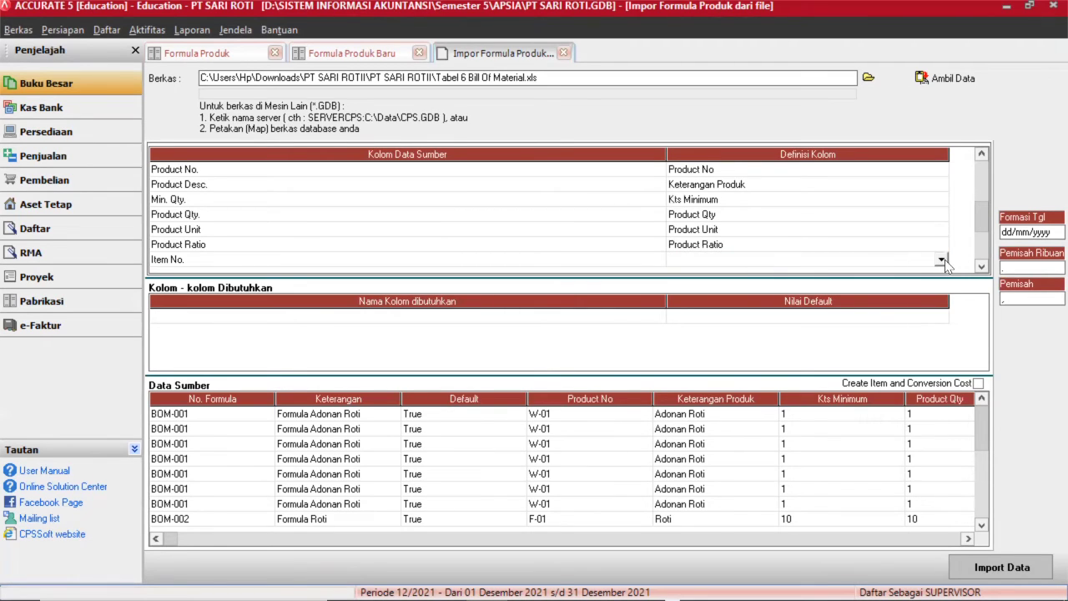
click(941, 260)
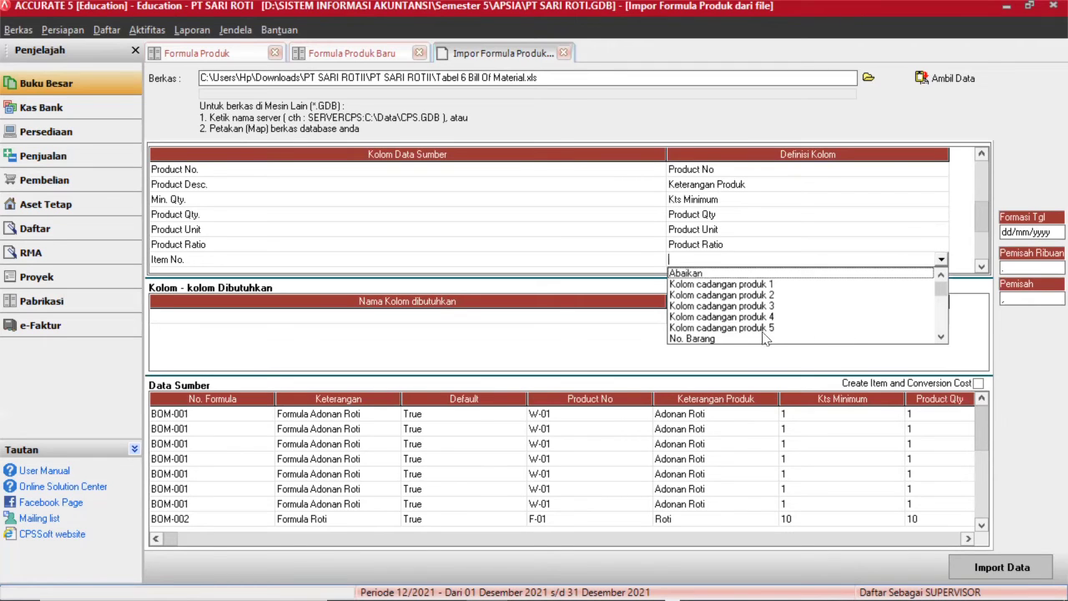
click(748, 339)
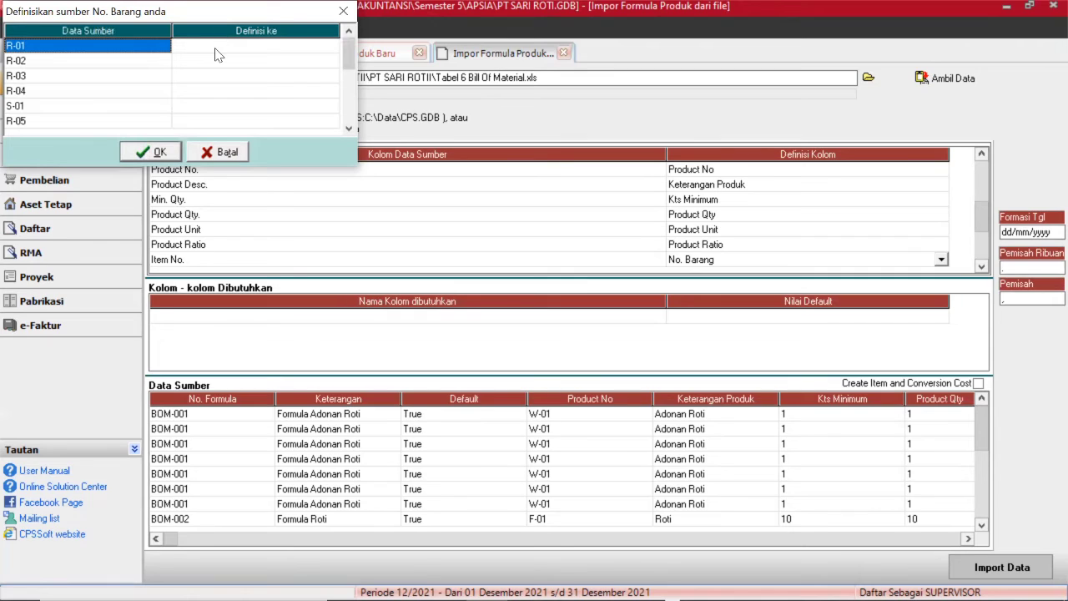
Match item codes R-01 Tepung, R-02 Telur, R-03 Gula, R-04 Mentega, S-01 Pengembang Roti, R-05 Roti.
click(215, 50)
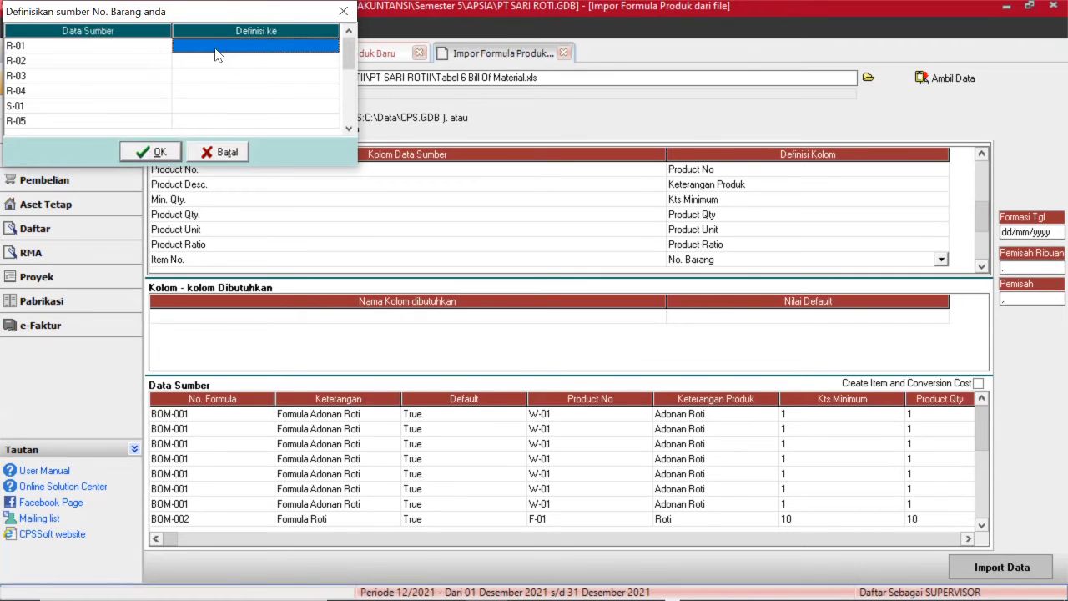
click(331, 46)
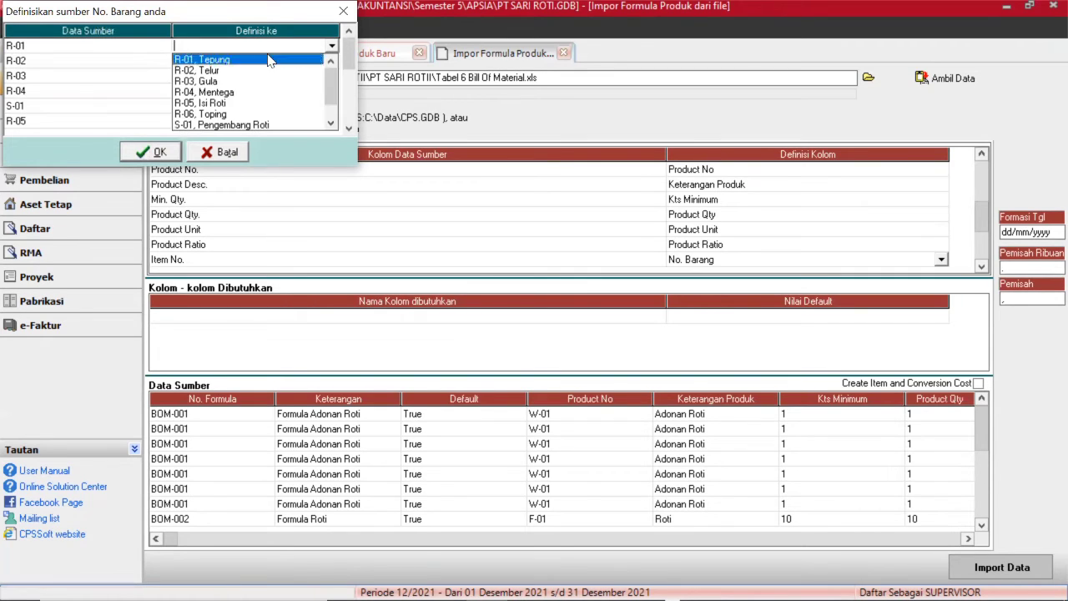
click(292, 53)
click(298, 64)
click(248, 91)
click(230, 75)
click(310, 73)
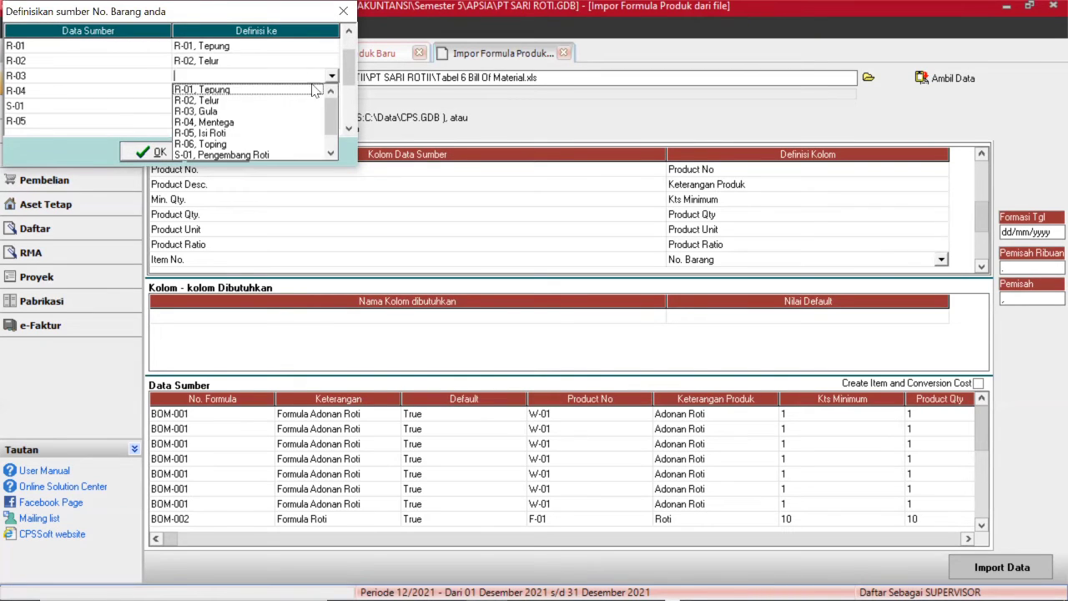
click(242, 110)
click(298, 92)
click(331, 90)
click(202, 136)
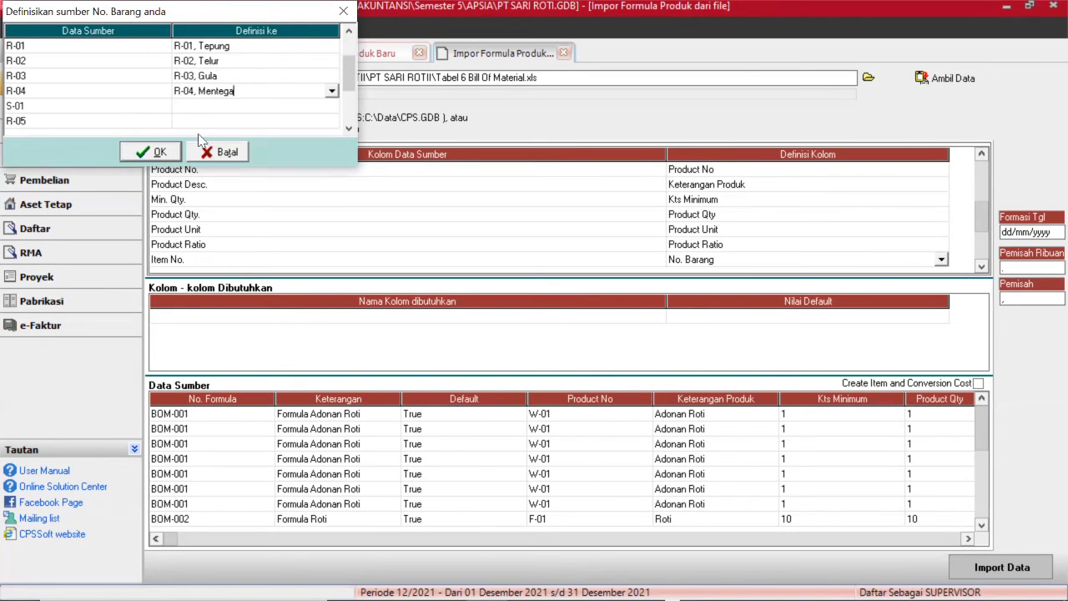
click(269, 105)
click(331, 105)
click(224, 184)
click(237, 124)
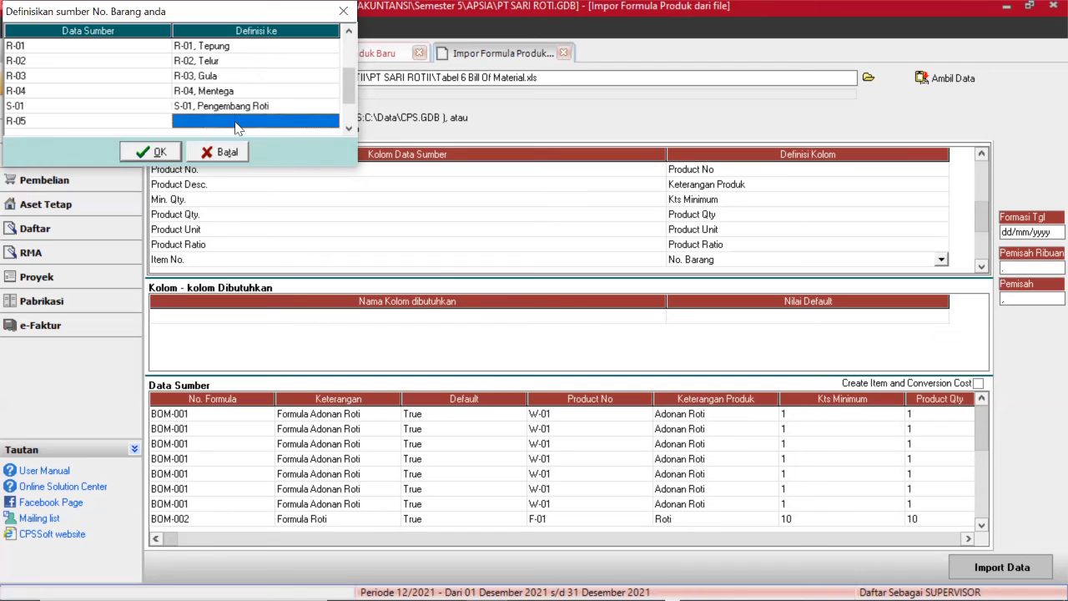
click(331, 120)
click(202, 179)
click(152, 152)
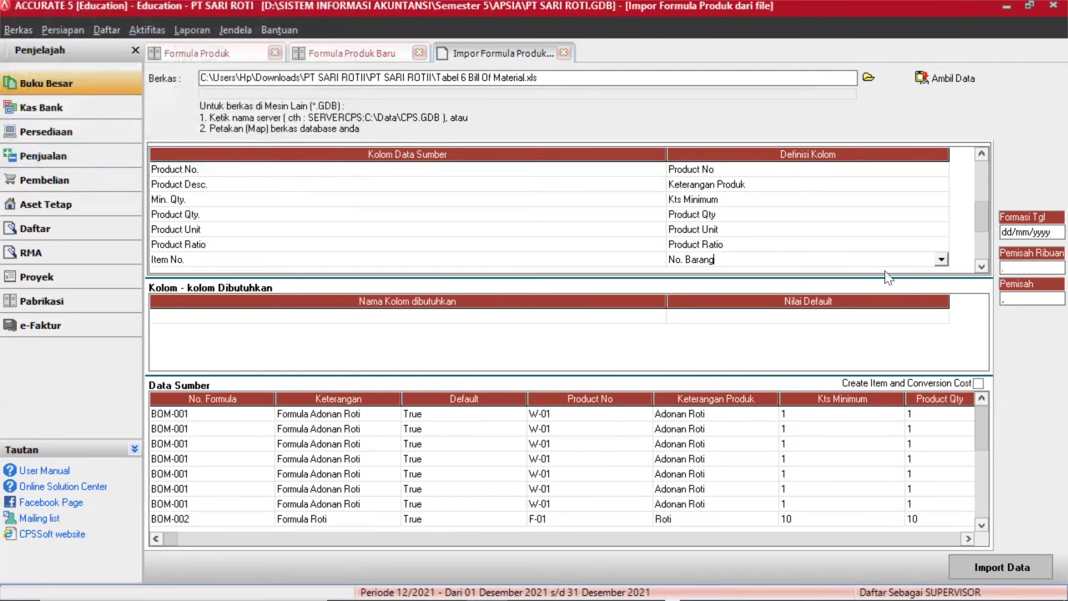
Map the Item Desc. column to Deskripsi Barang.
click(981, 266)
click(981, 266)
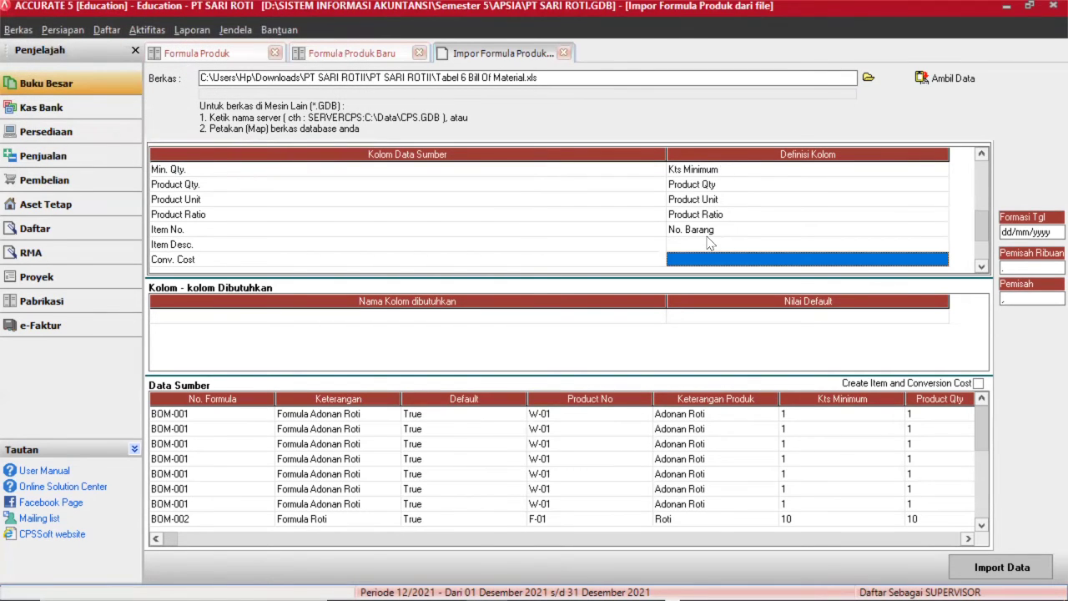
click(706, 243)
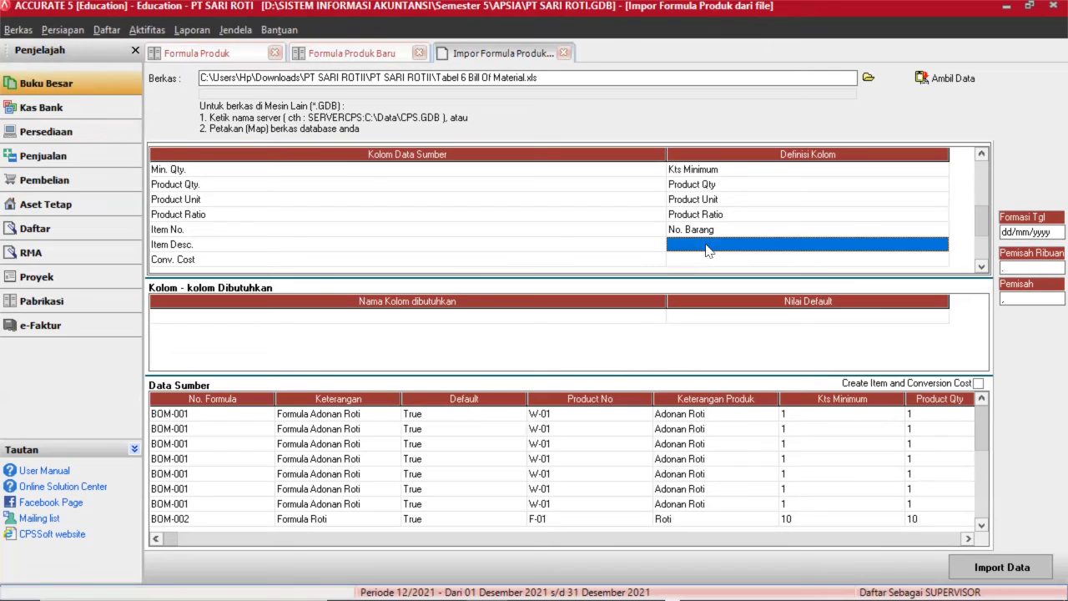
click(706, 247)
click(941, 246)
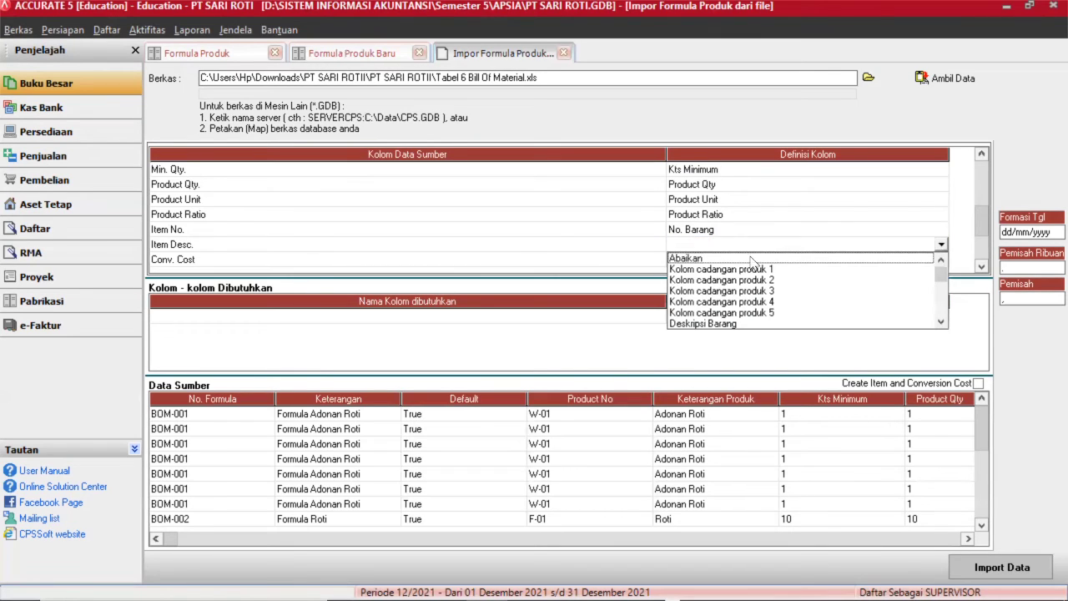
click(715, 323)
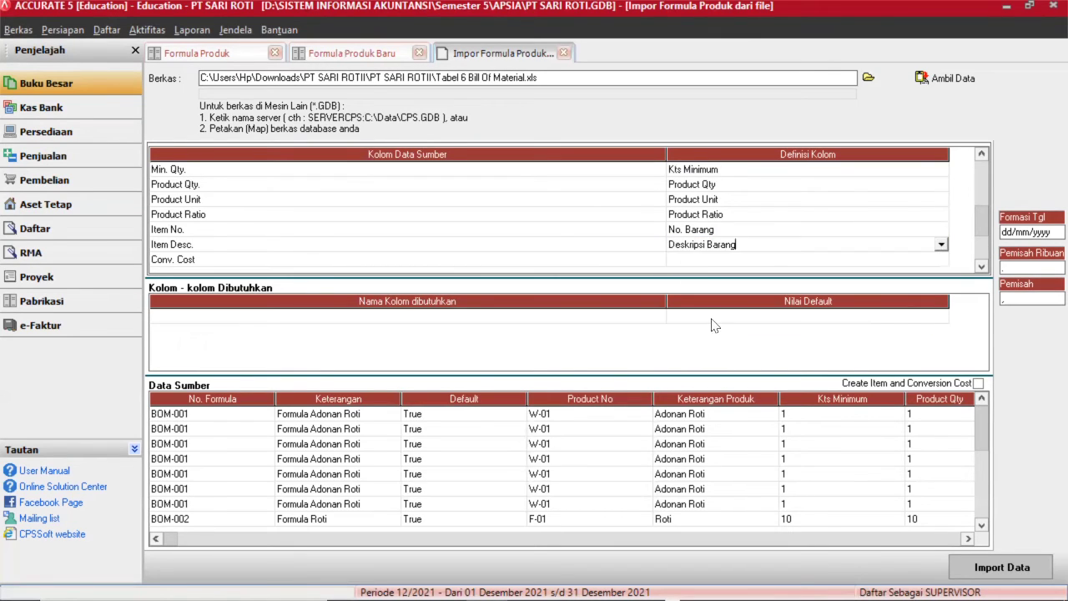
Map Conv. Cost to Biaya Produksi, assigning 1000 to TUKANG ADON and 1001 to TUKANG CETAK.
click(704, 260)
click(703, 262)
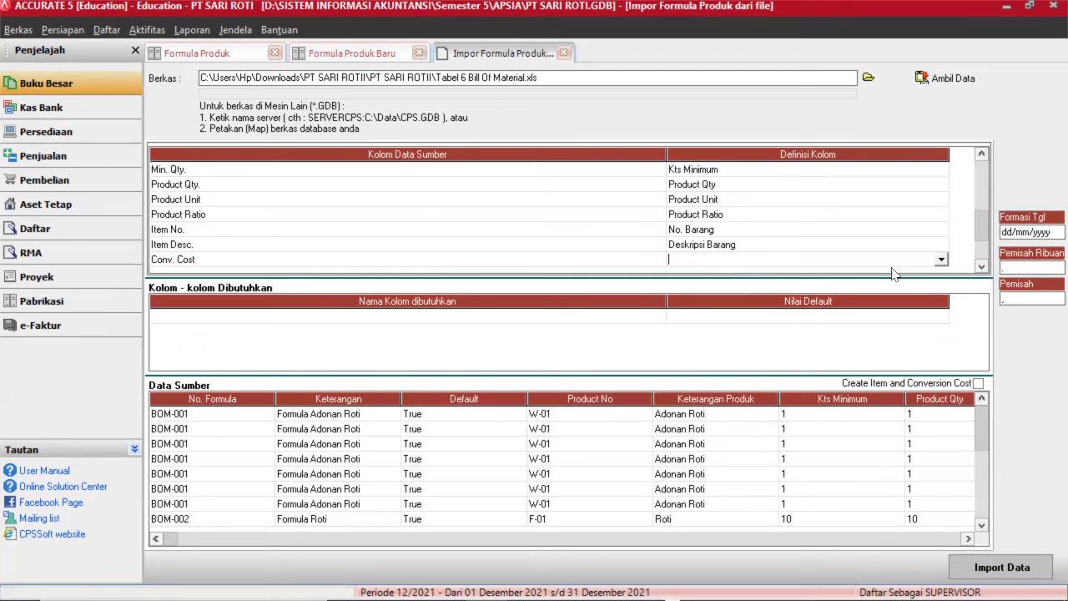
click(940, 261)
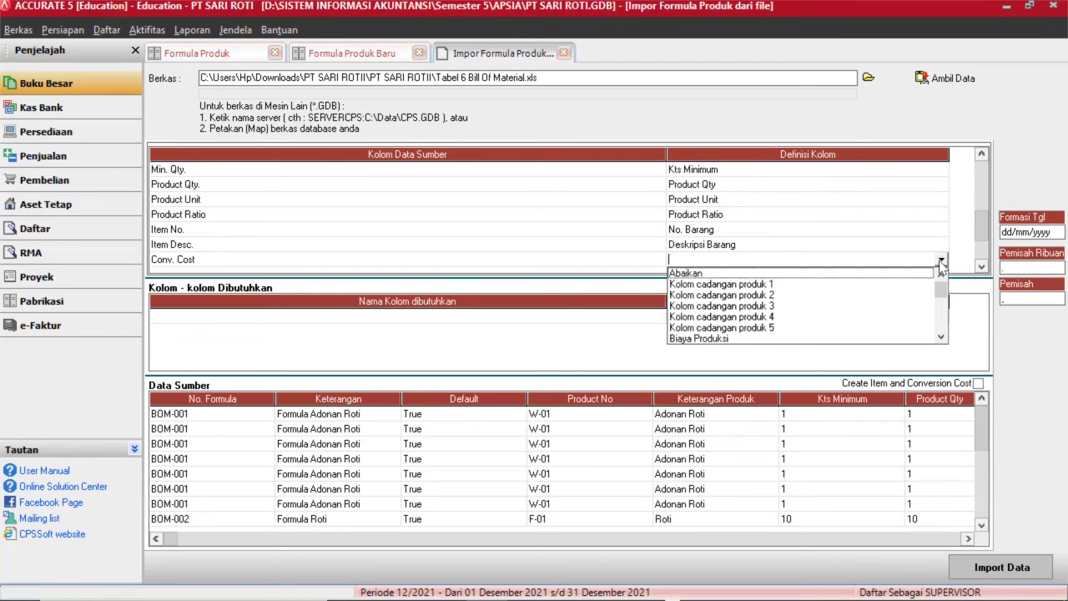
click(720, 338)
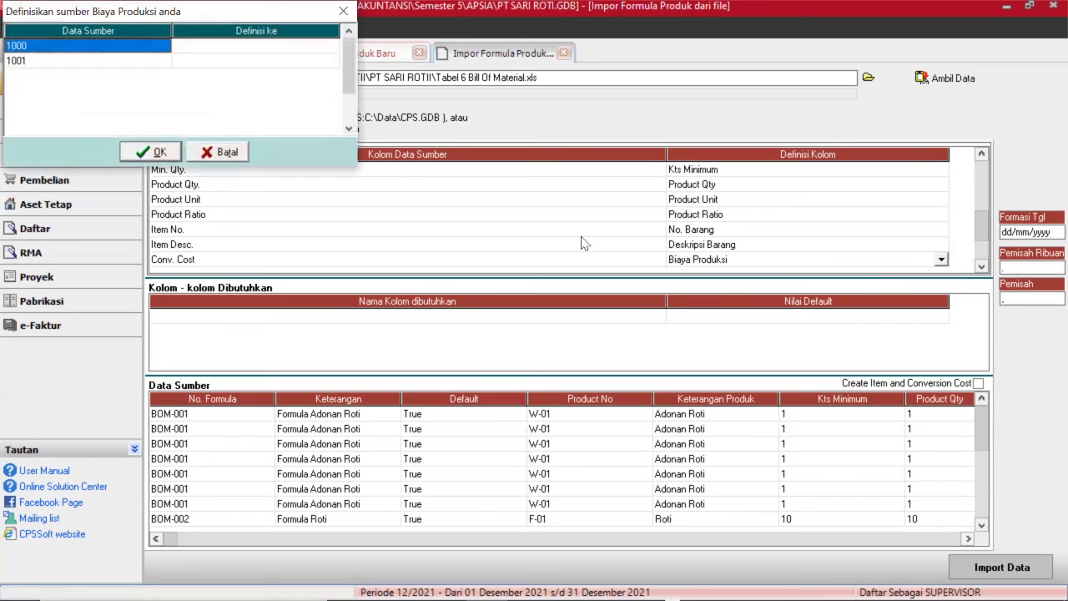
click(281, 53)
click(281, 53)
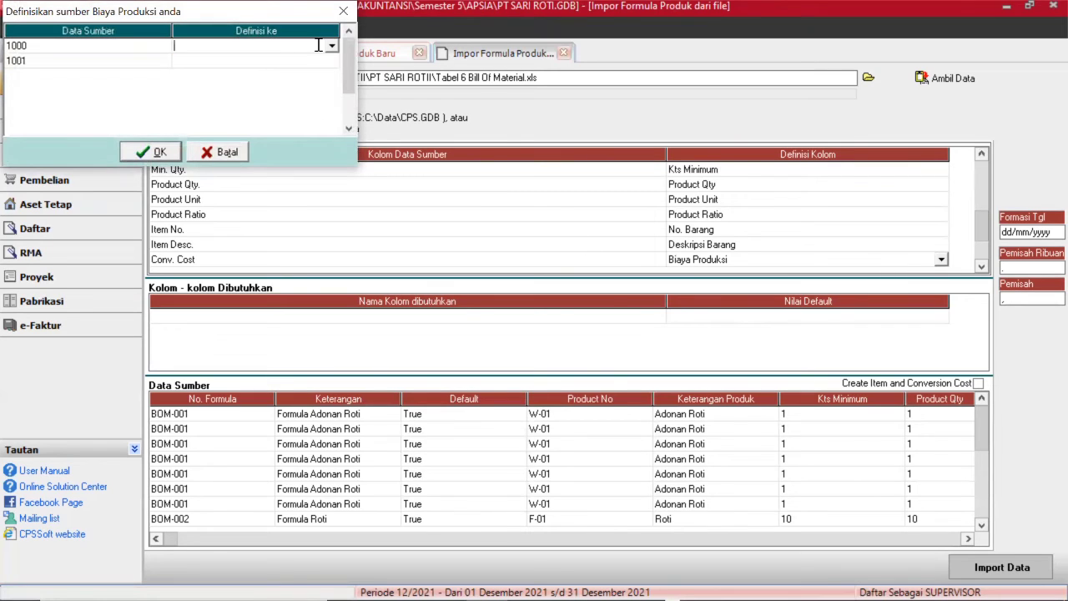
click(332, 46)
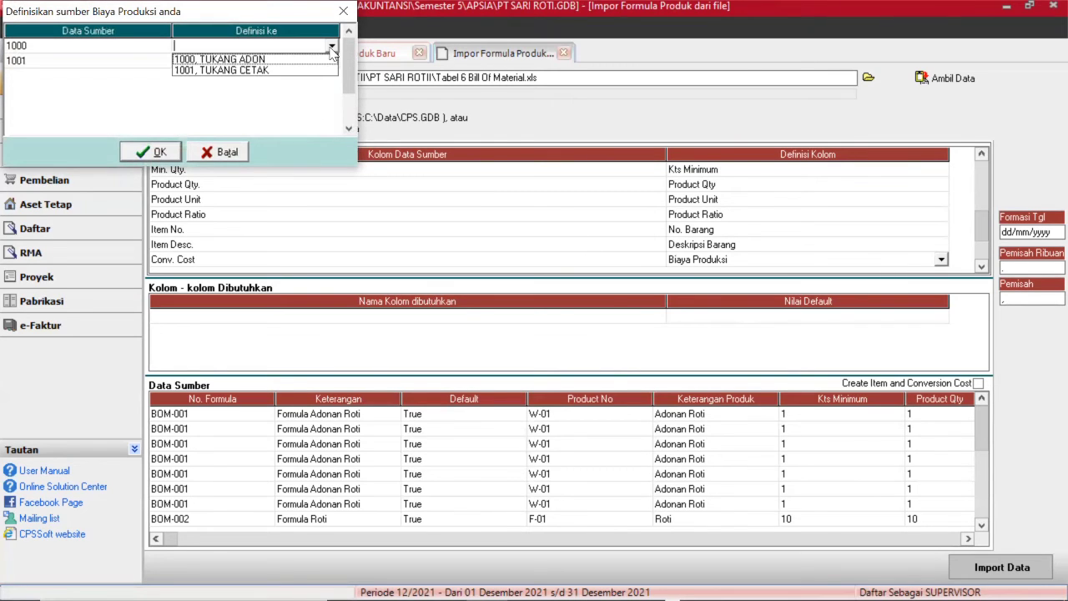
click(287, 59)
click(294, 59)
click(296, 60)
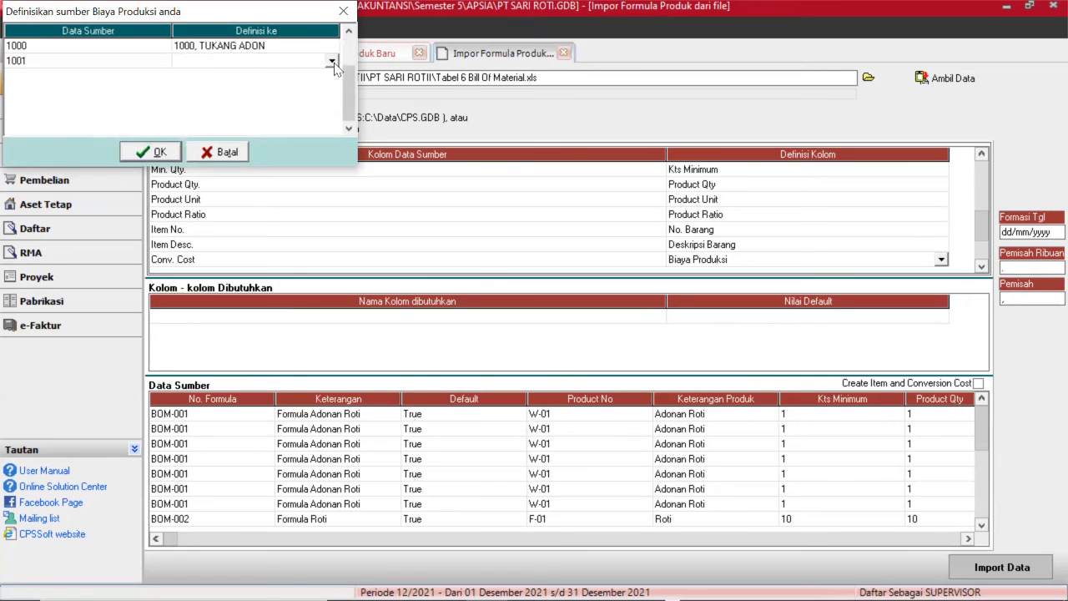
click(332, 62)
click(289, 84)
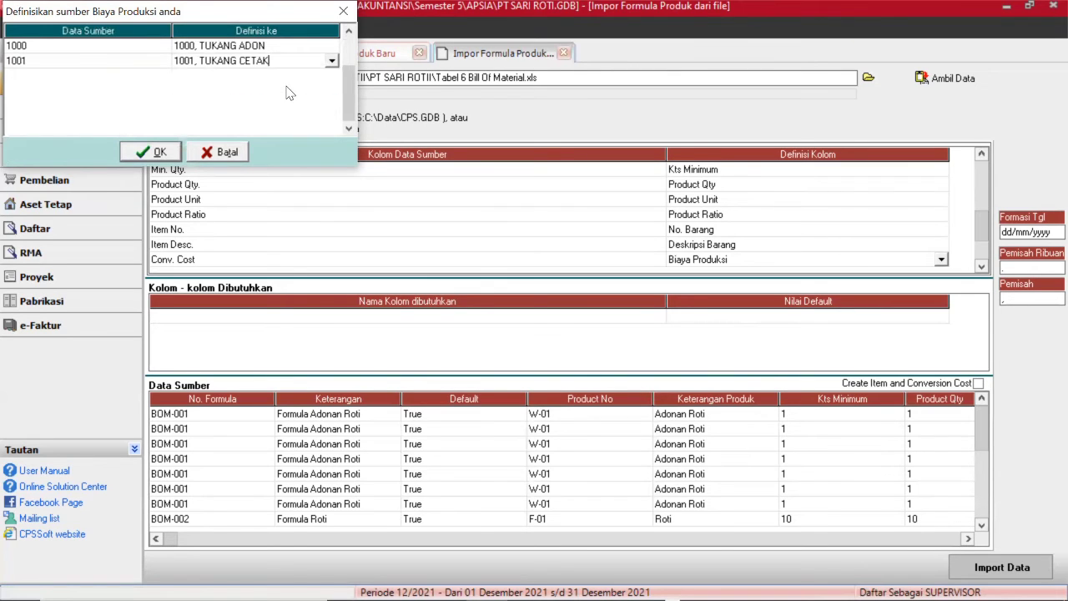
click(159, 153)
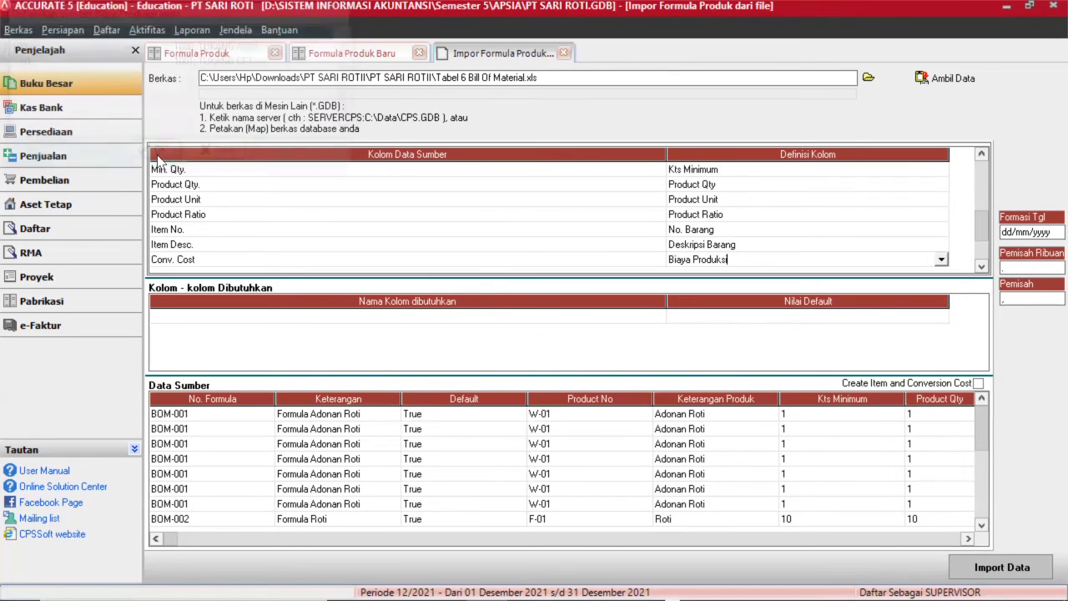
Map Cost Desc. to Deskripsi Biaya and Item Qty to Kuantitas.
click(982, 266)
click(982, 266)
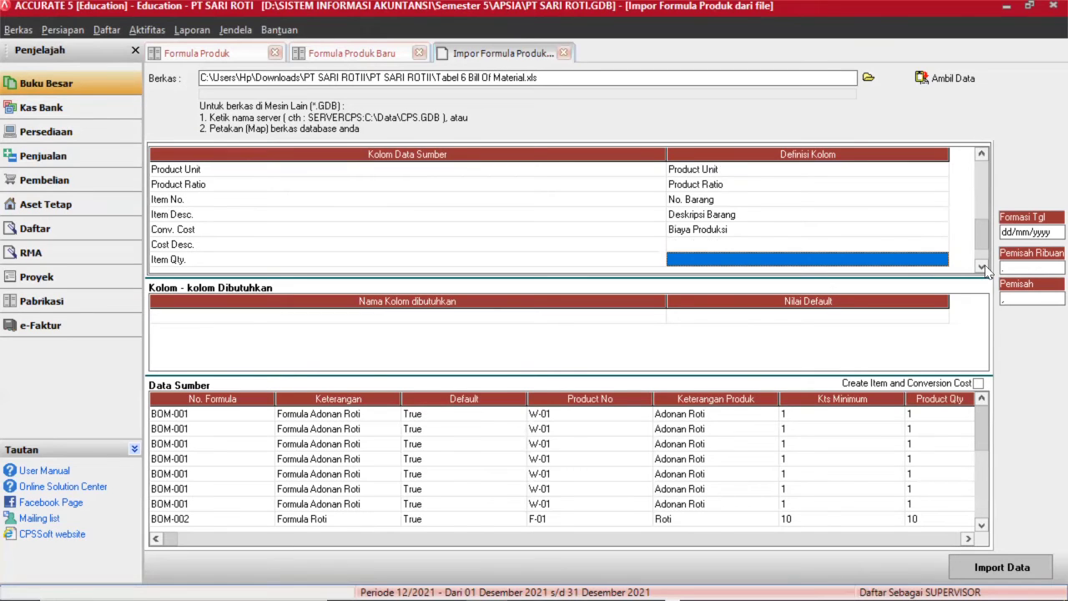
click(766, 242)
click(767, 243)
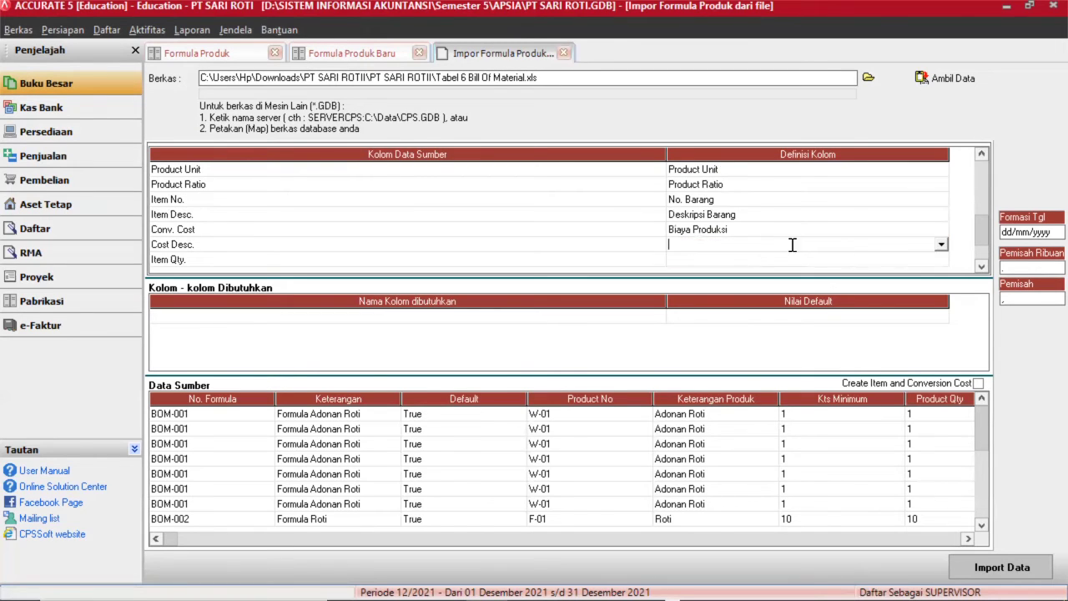
click(940, 246)
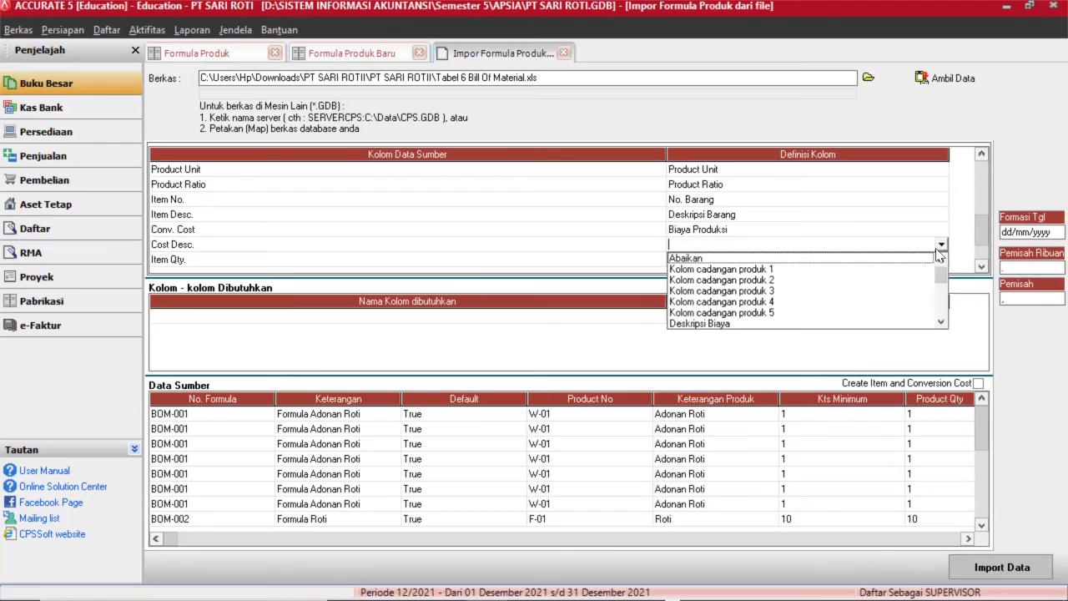
click(722, 326)
click(711, 259)
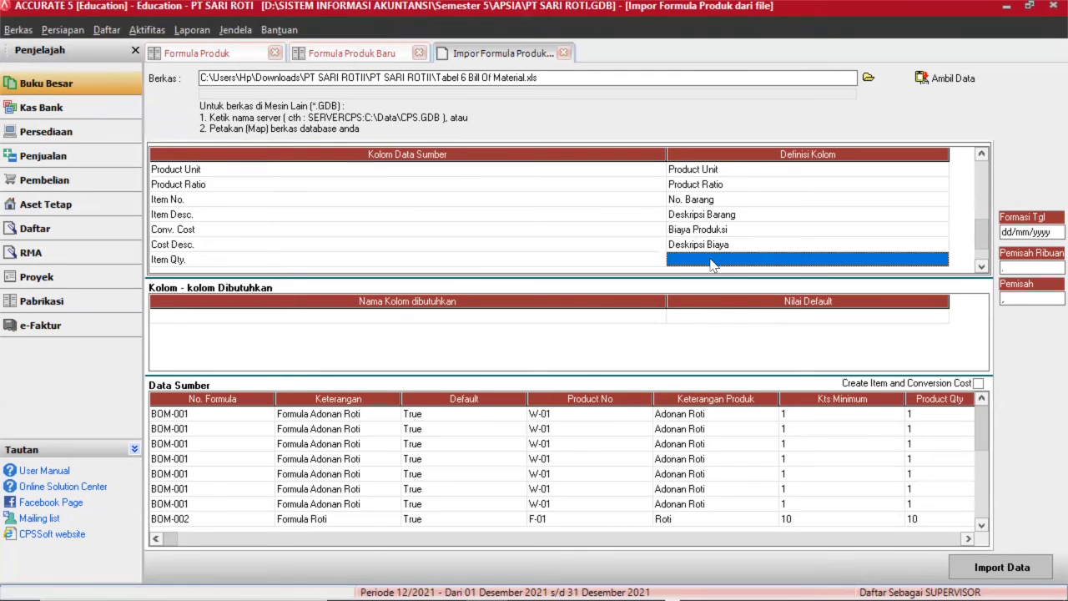
click(711, 260)
click(941, 260)
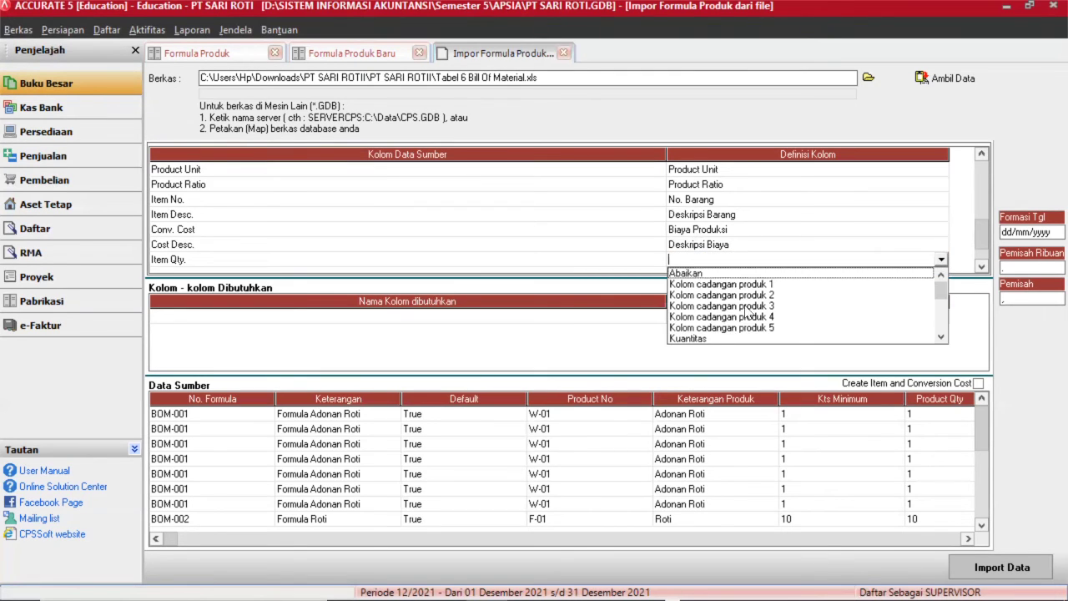
click(703, 338)
Map Item Unit to satuan and Unit Ratio to Unit Rasio.
click(981, 266)
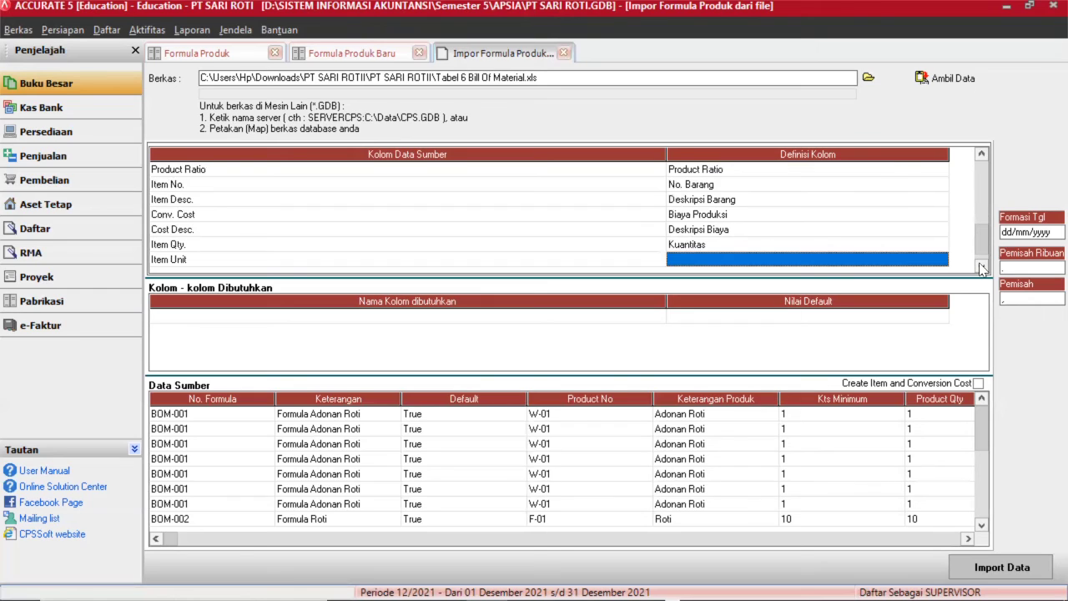
click(982, 266)
click(806, 244)
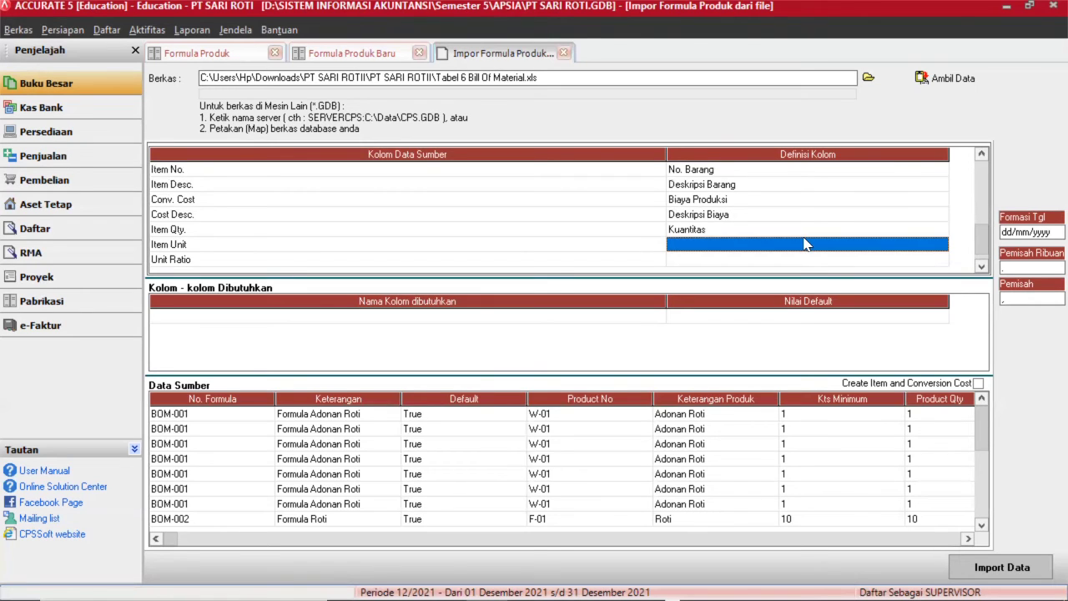
click(806, 244)
click(941, 244)
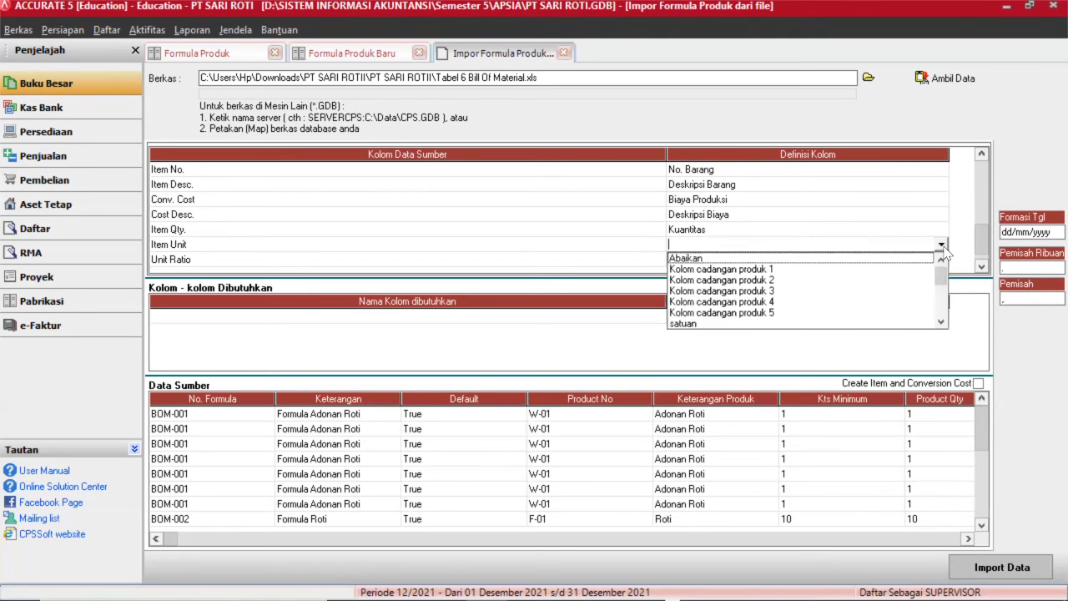
click(707, 325)
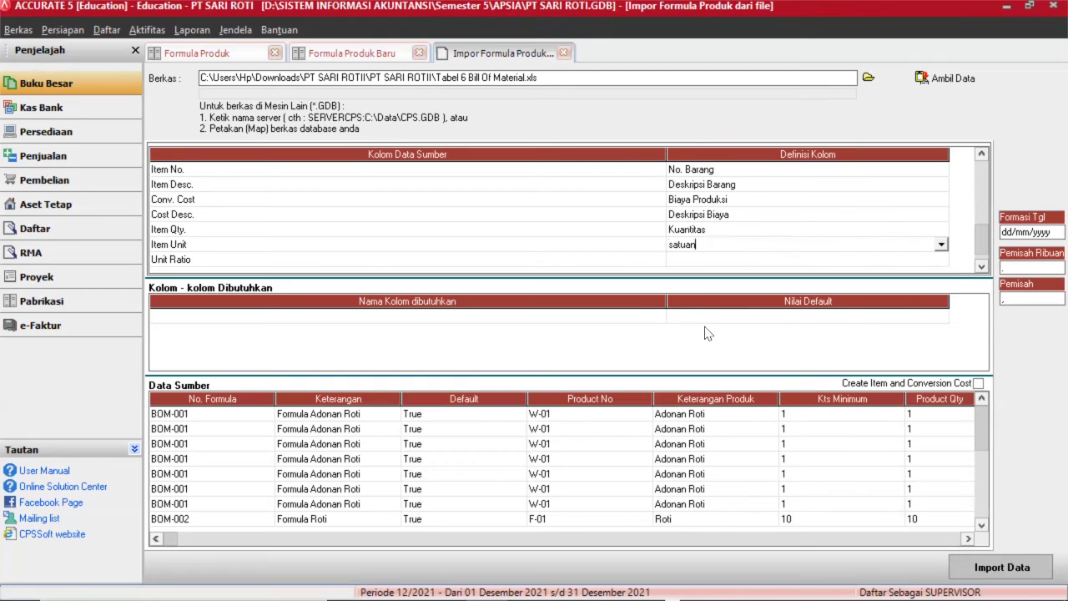
click(703, 261)
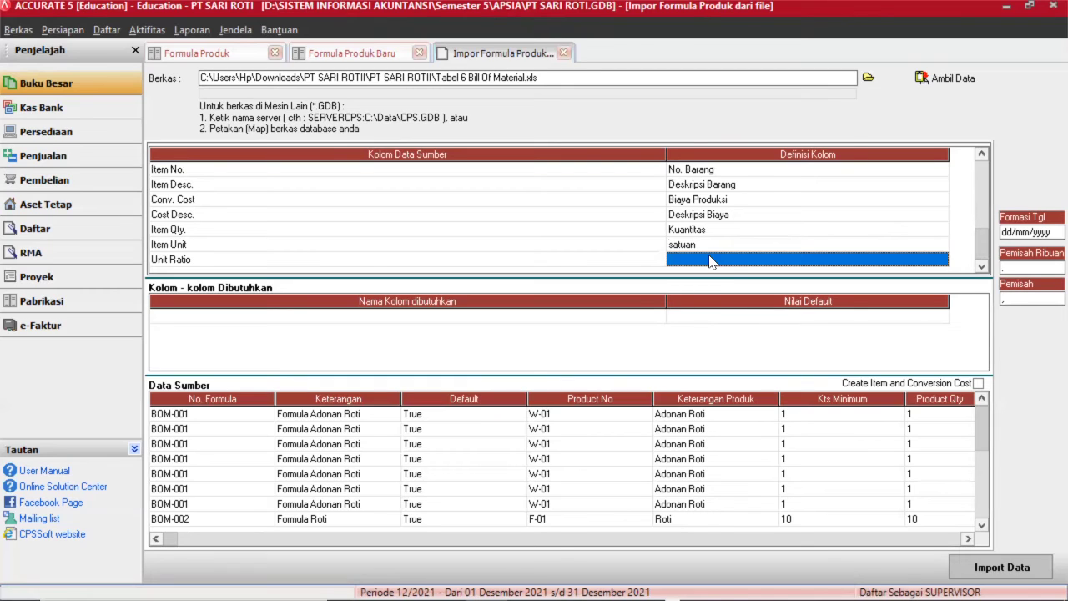
click(707, 261)
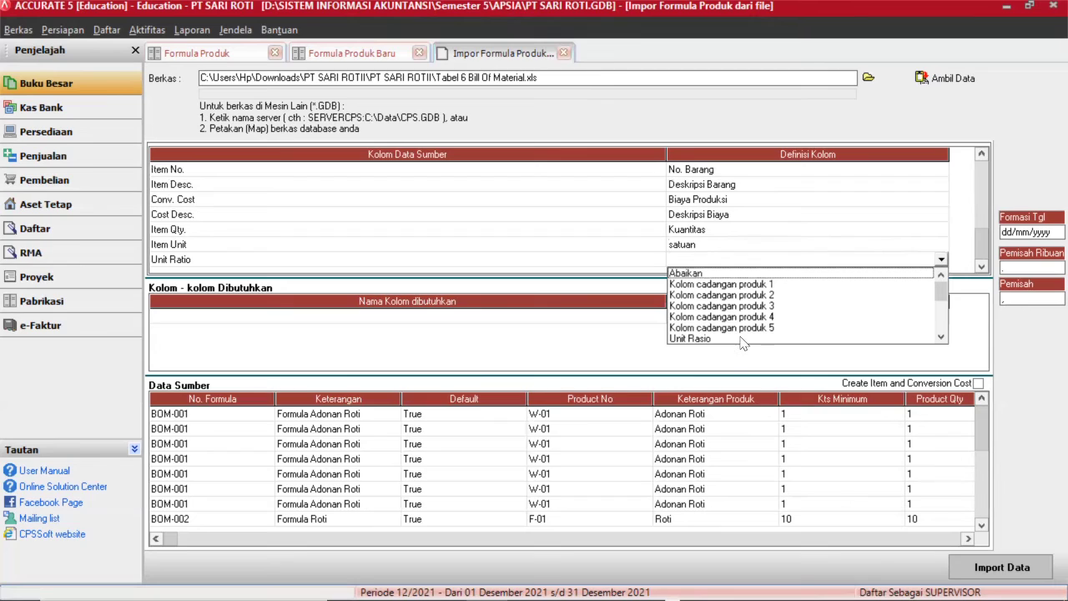
click(741, 338)
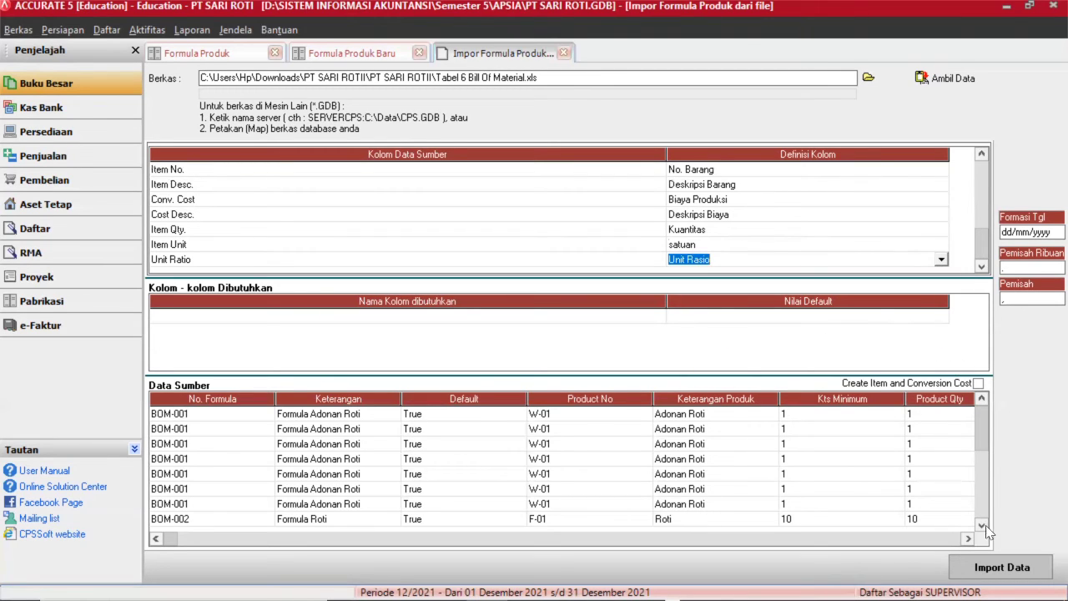
Attempt the import, dismiss the unmapped item warning, and reopen the Item No. value mapping.
click(1001, 566)
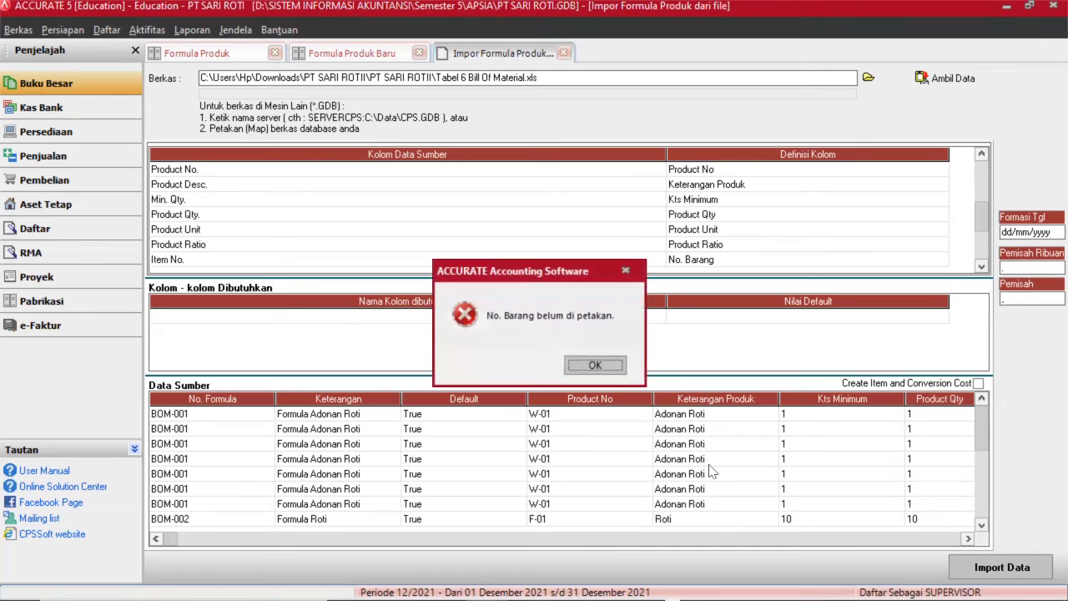
click(595, 365)
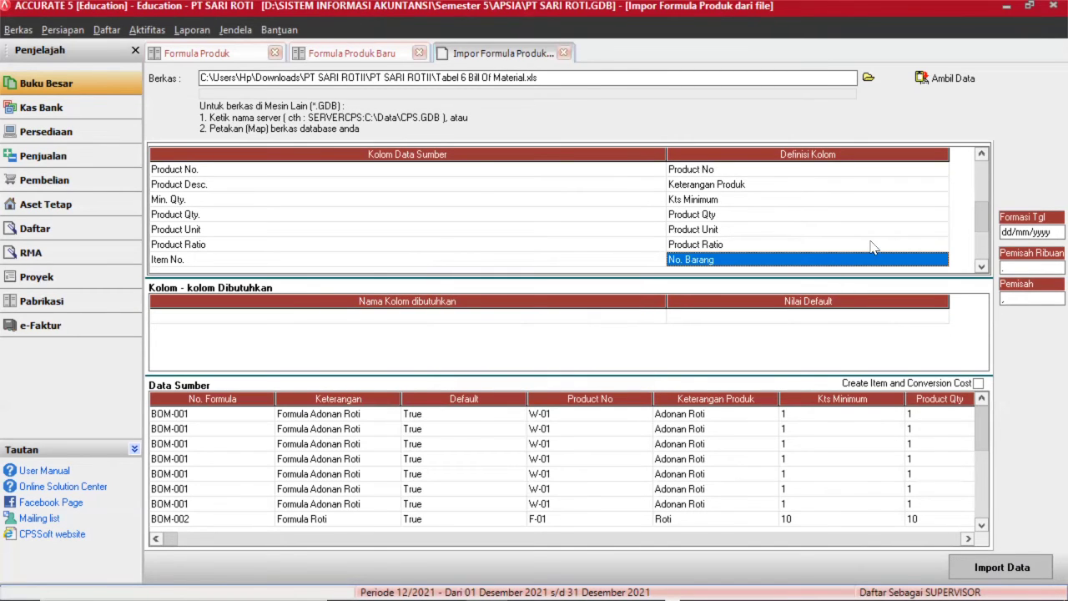
click(865, 259)
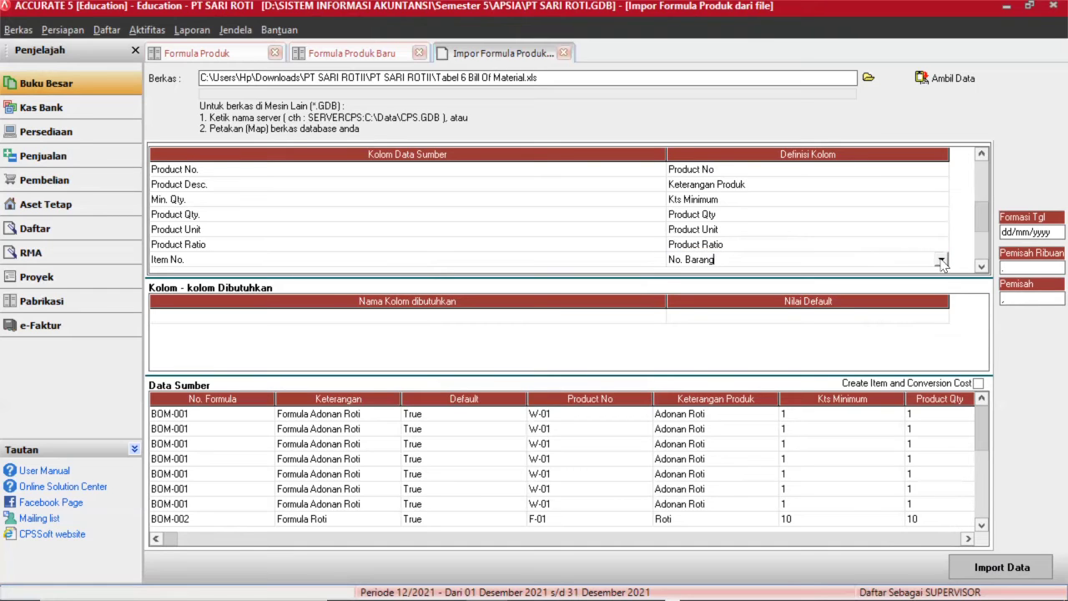
click(940, 259)
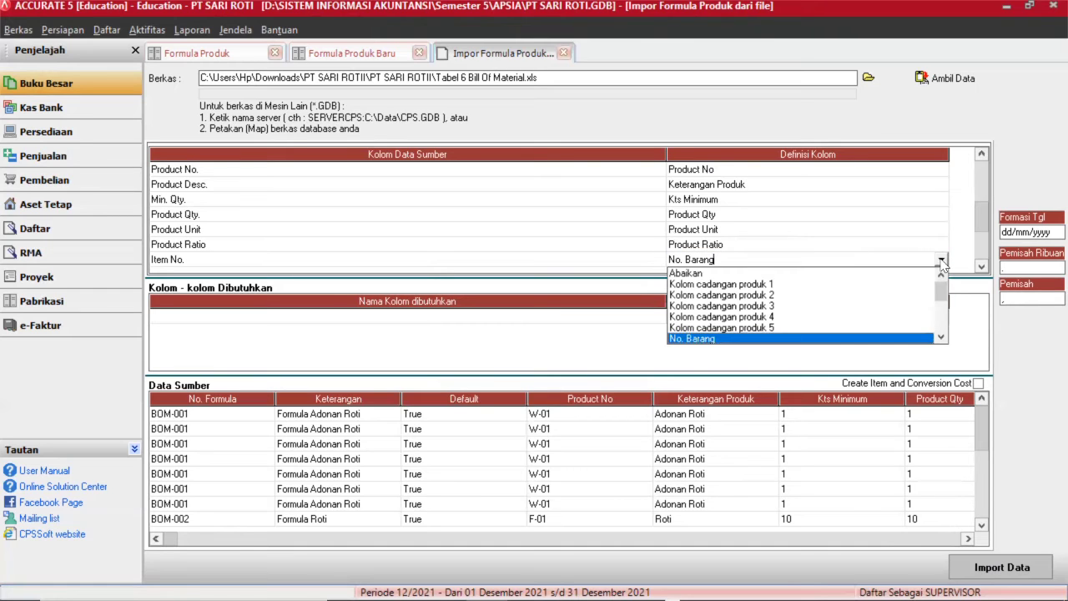
click(776, 339)
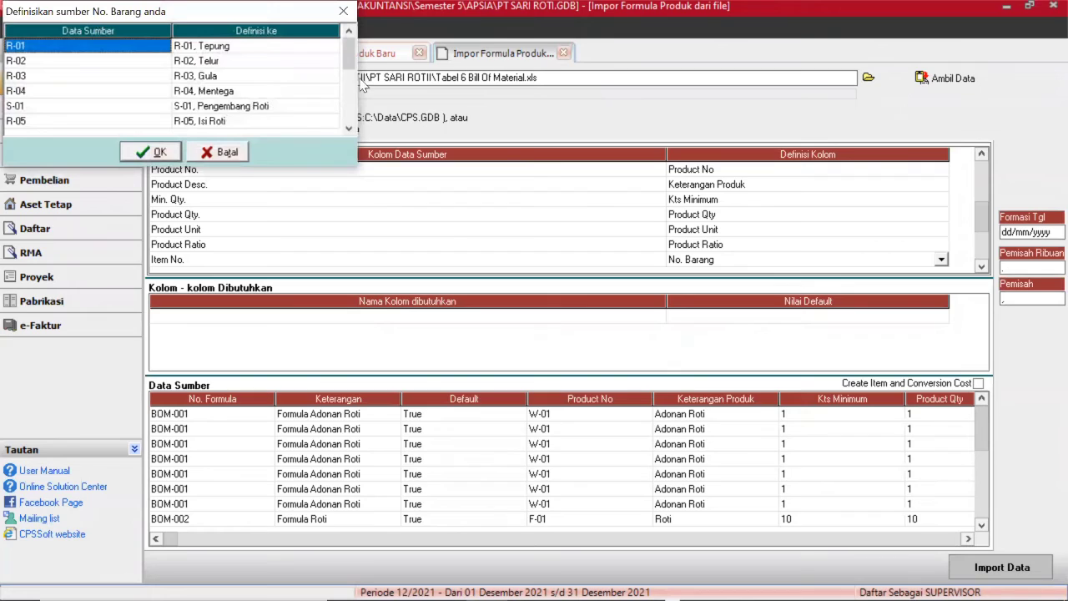
drag(348, 52, 347, 125)
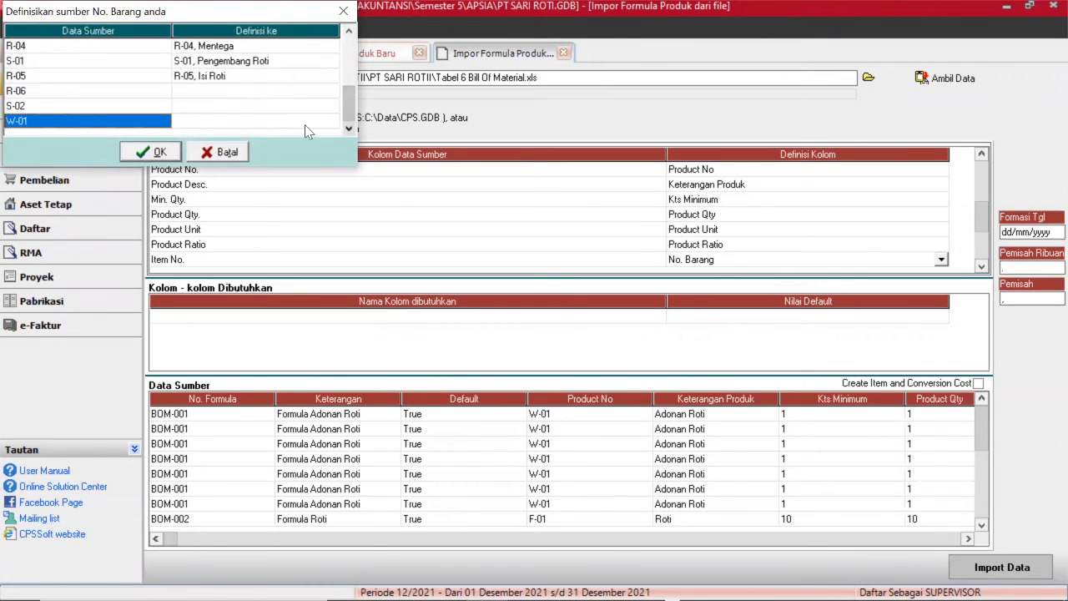
Match R-06 to Toping, S-02 to Kemasan, W-01 to Adonan Roti, then import the formulas.
click(261, 90)
click(259, 90)
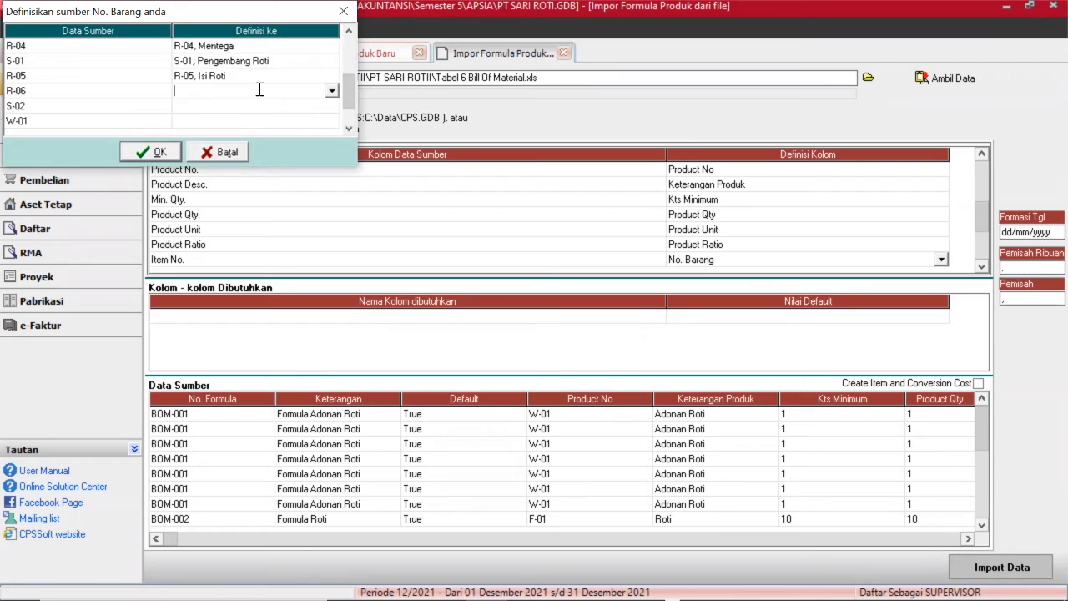
click(332, 90)
click(205, 161)
click(250, 105)
click(331, 106)
click(204, 190)
click(332, 121)
click(333, 122)
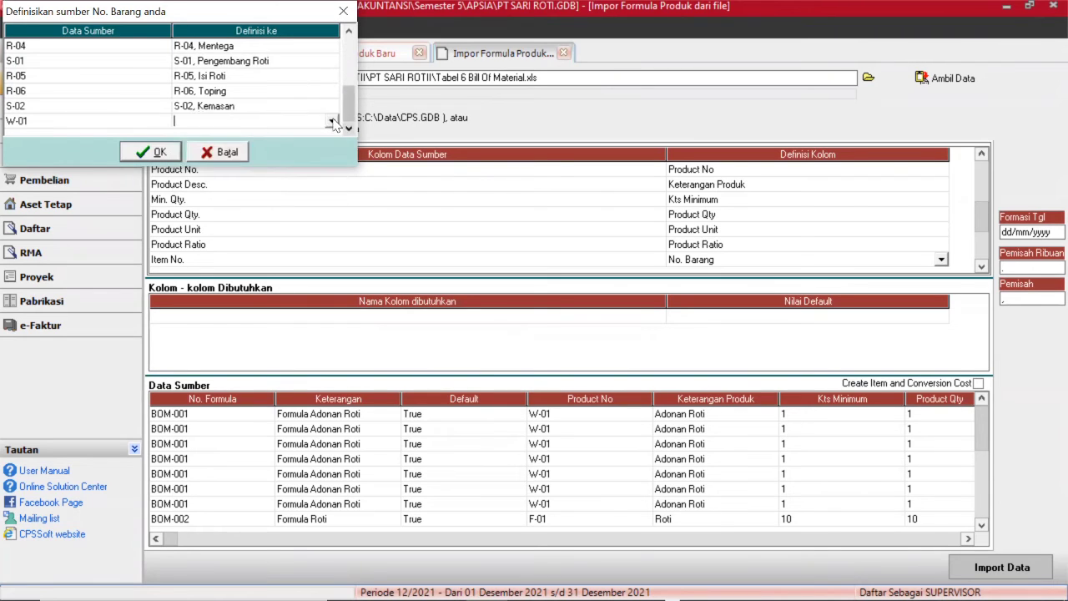
click(205, 205)
click(154, 152)
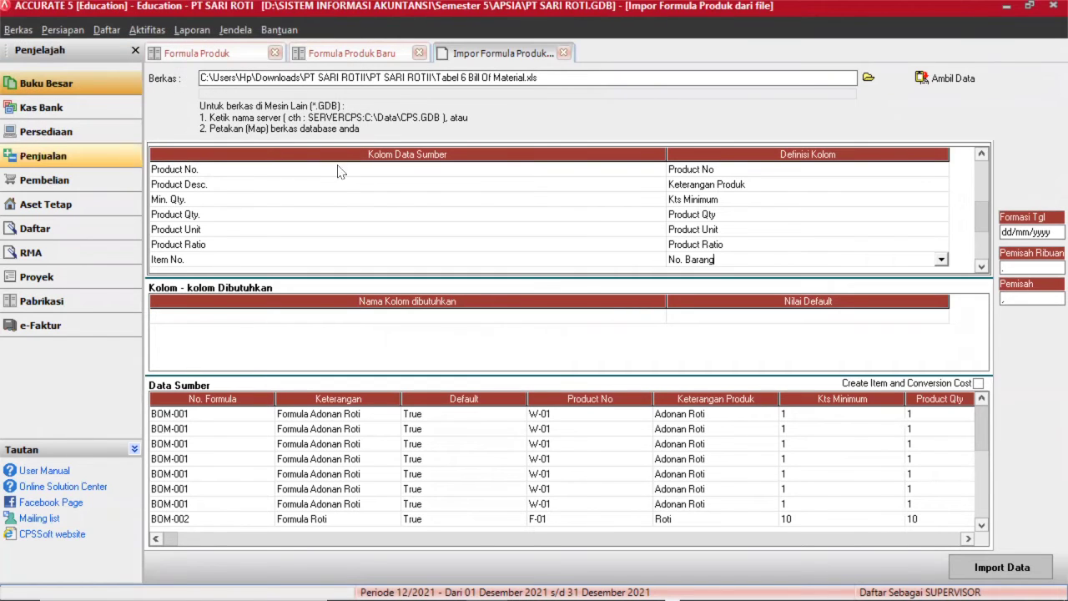
click(1036, 562)
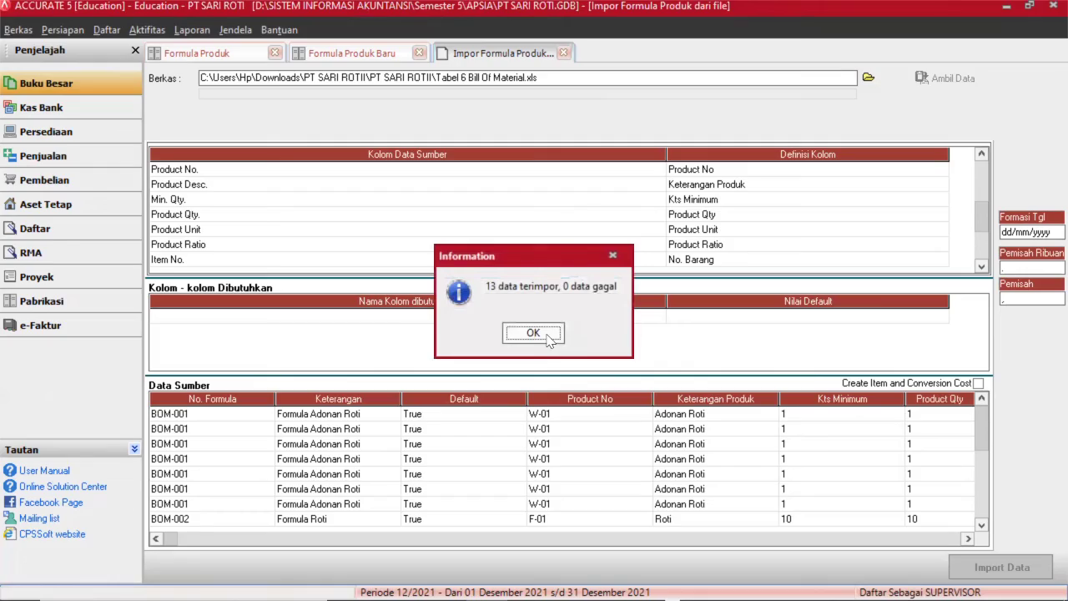
Close the import result and start new work order 1000 from the Pabrikasi workflow.
click(548, 337)
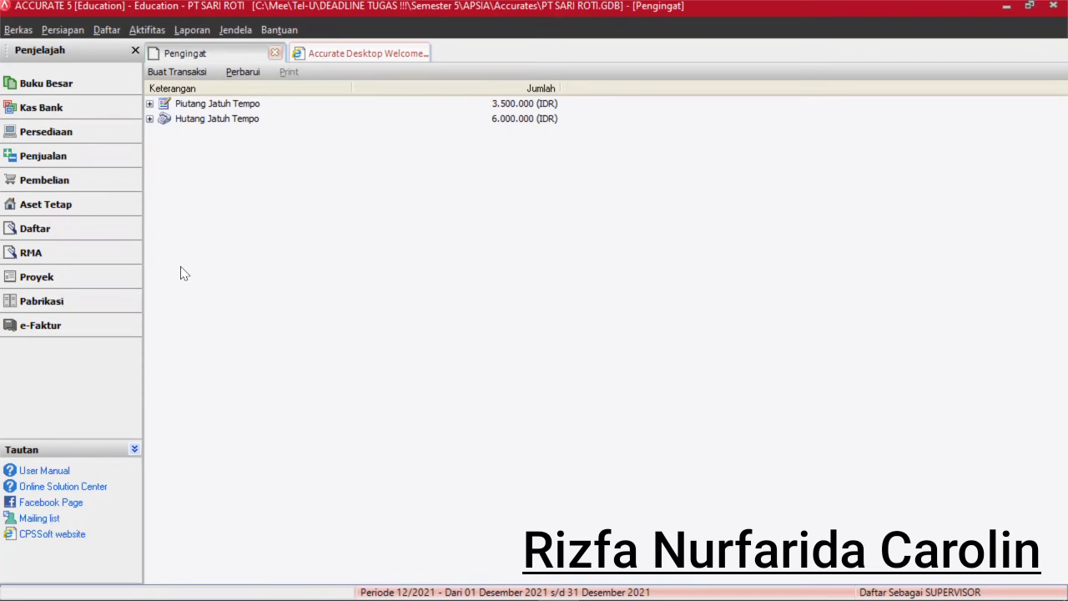
click(52, 305)
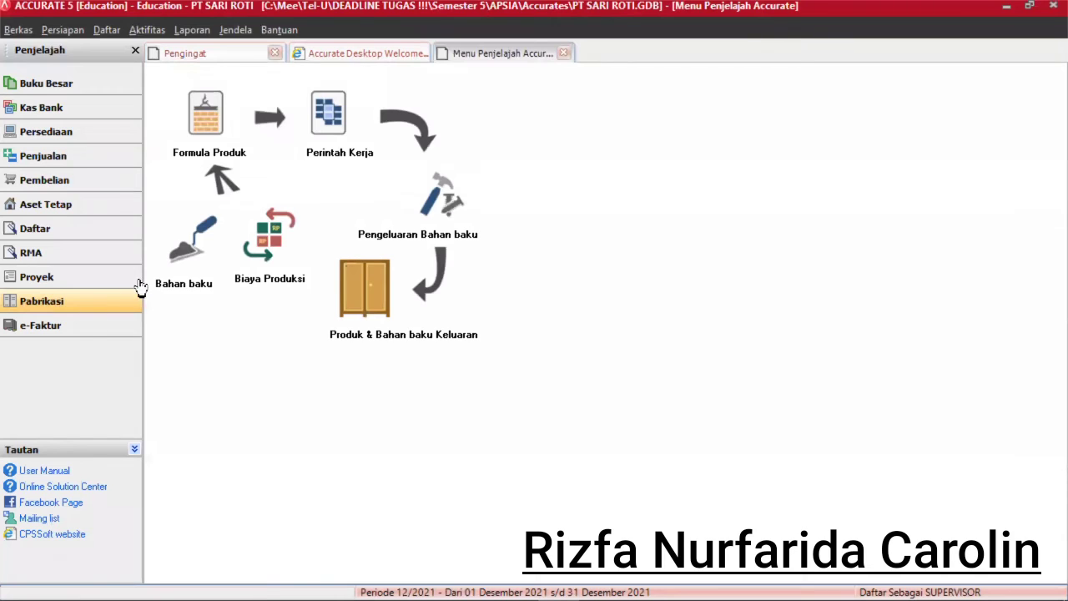
click(326, 124)
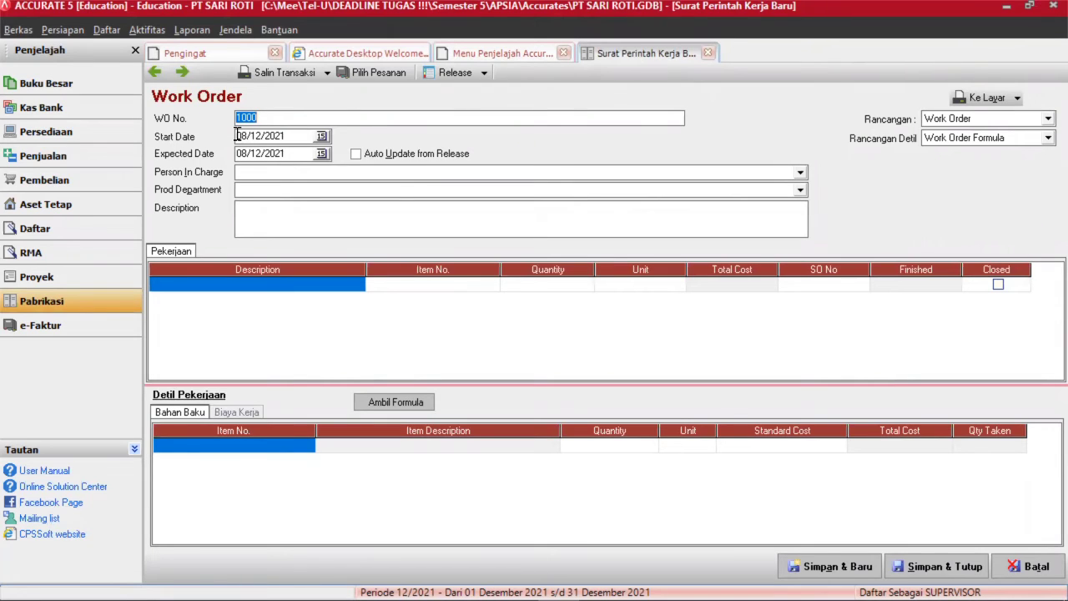
Set the work order's start and expected dates to 29/07/2016.
click(246, 136)
double_click(247, 136)
text(29/07/201)
click(239, 153)
click(240, 153)
text(29/07/2)
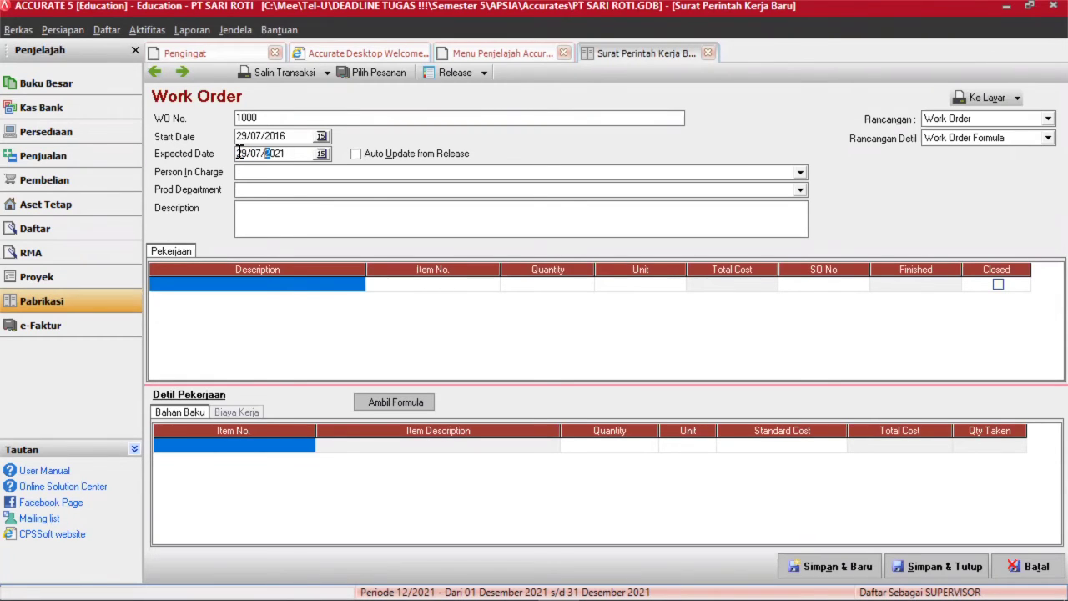
text(01)
Assign the person in charge, department ADONAN, and description 'MEMBUAT ADON'.
click(311, 176)
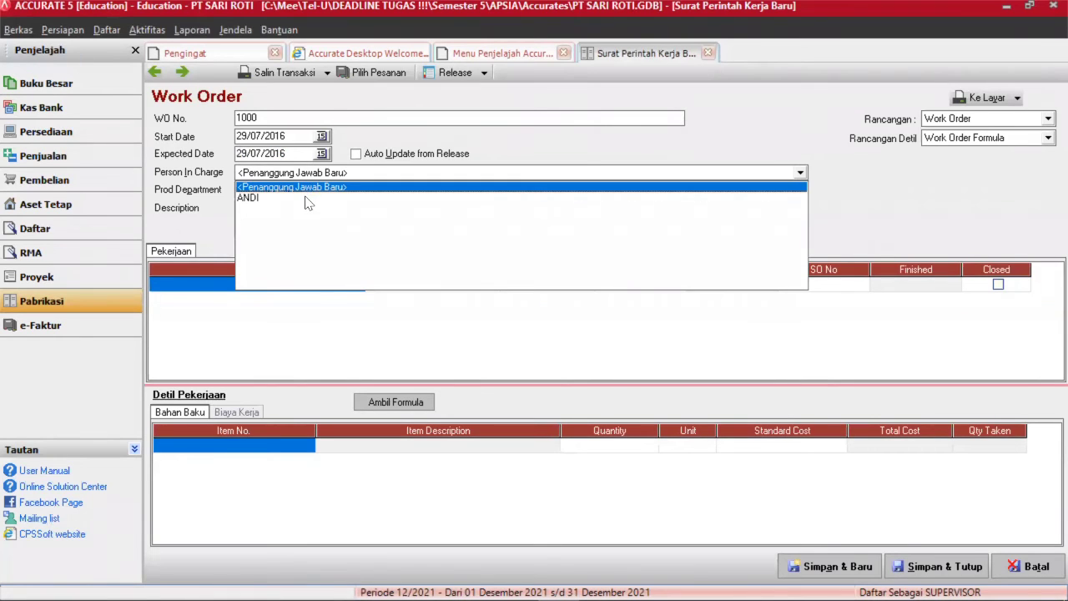
click(306, 198)
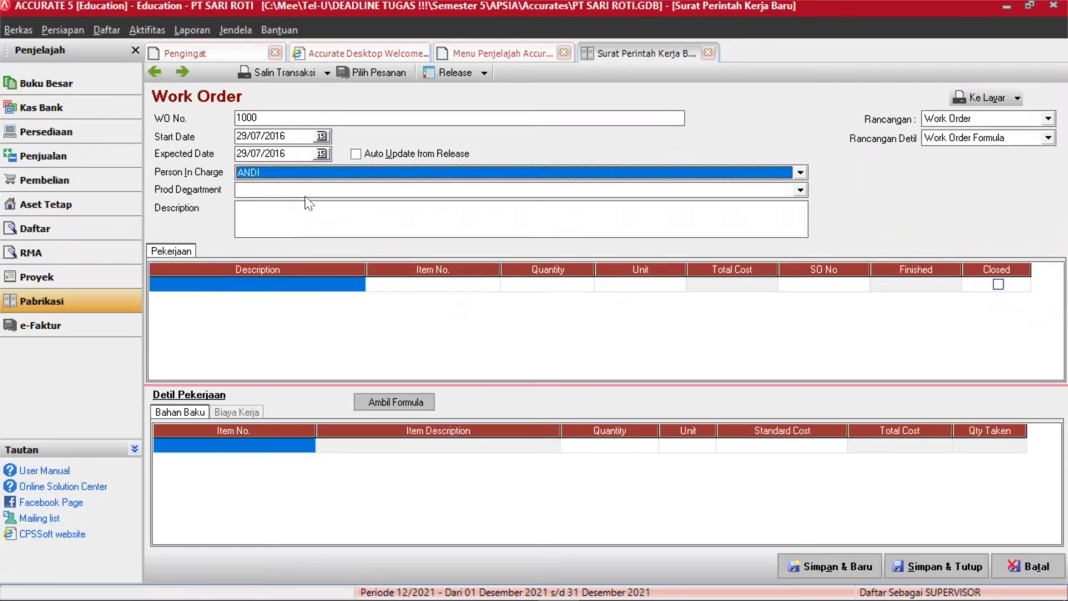
click(287, 190)
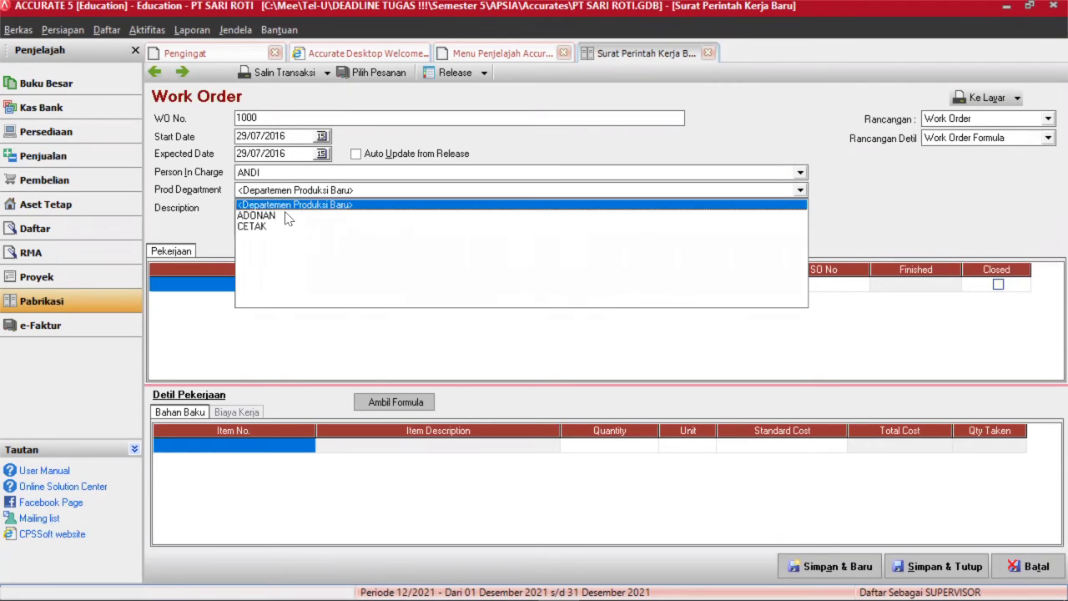
click(285, 215)
click(283, 210)
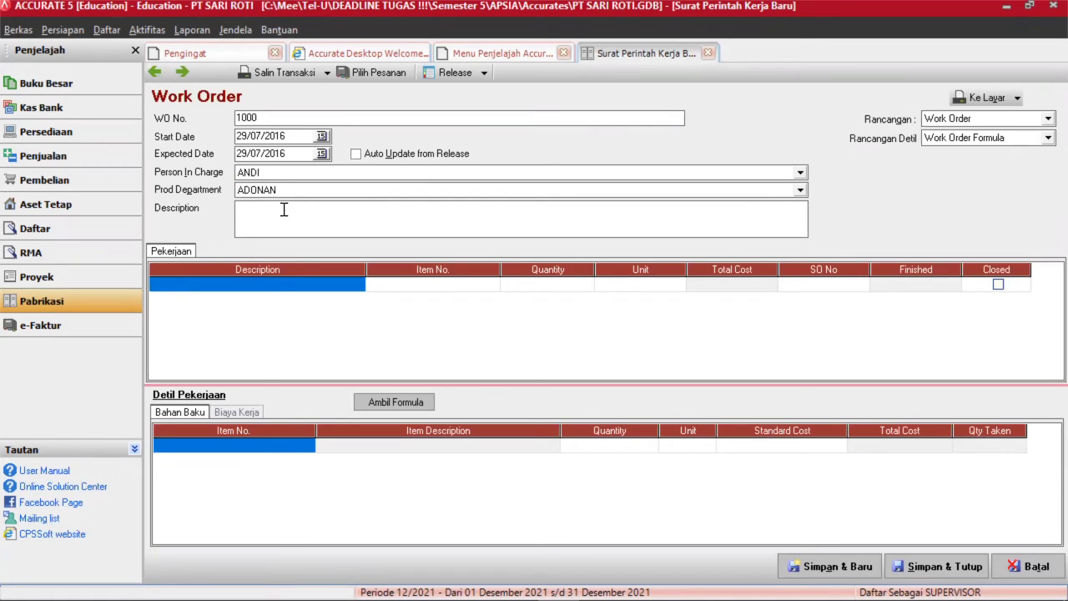
text(MEMBUAT ADONAN ROTI)
Use Formula Adonan Roti as the job line and save the work order.
click(317, 286)
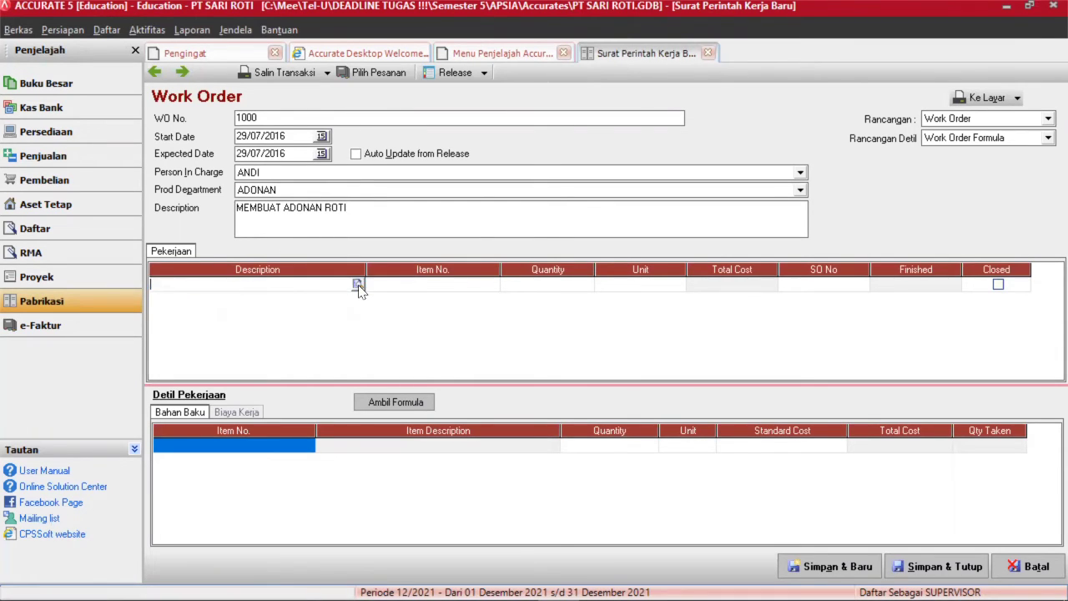
click(358, 286)
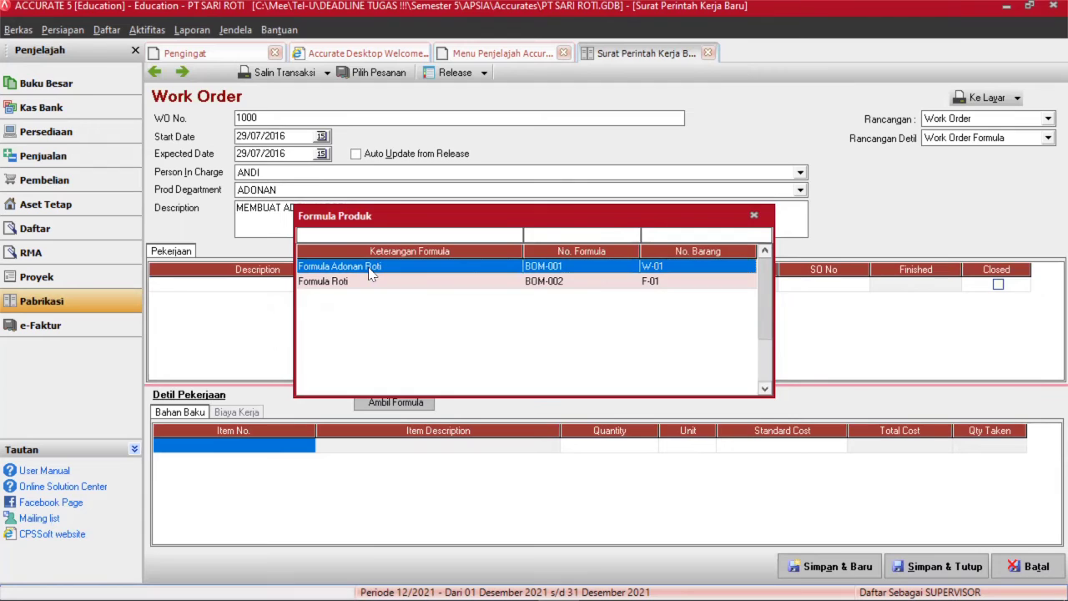
double_click(371, 268)
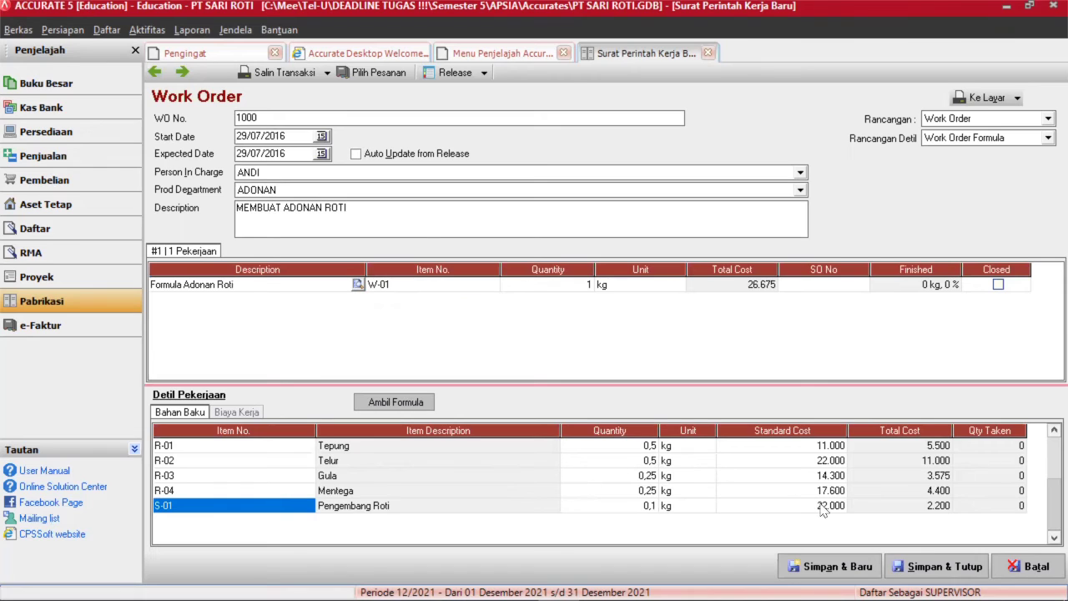
click(941, 572)
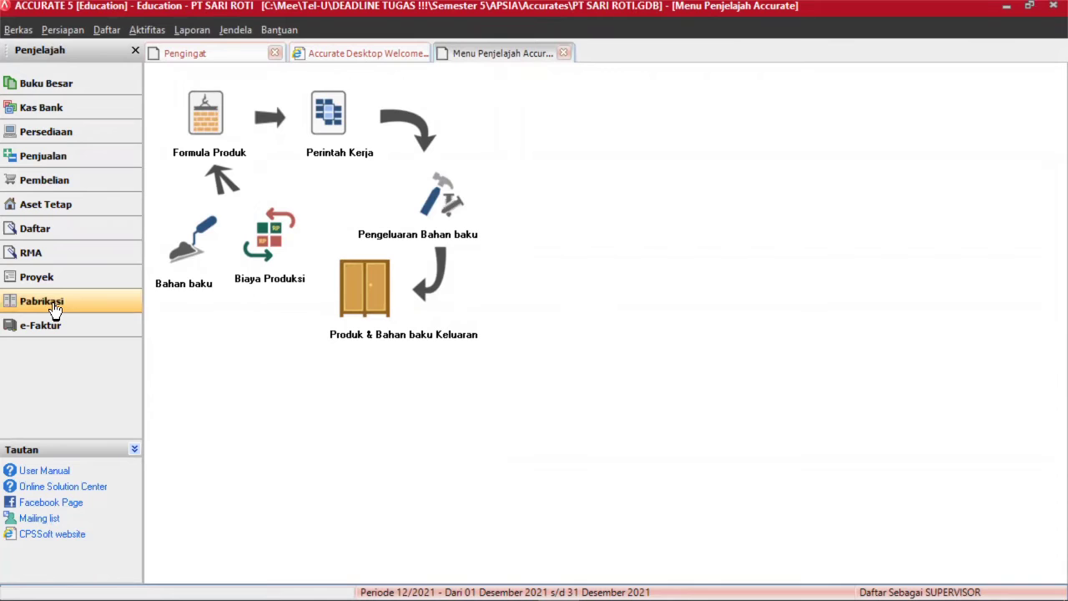
Start a material release dated 29/07/2016 for work order 1000, described 'MENGELUARKAN SEMUA BAHAN-BAHAN UNTUK MEMBUAT ADONAN ROTI'.
click(446, 212)
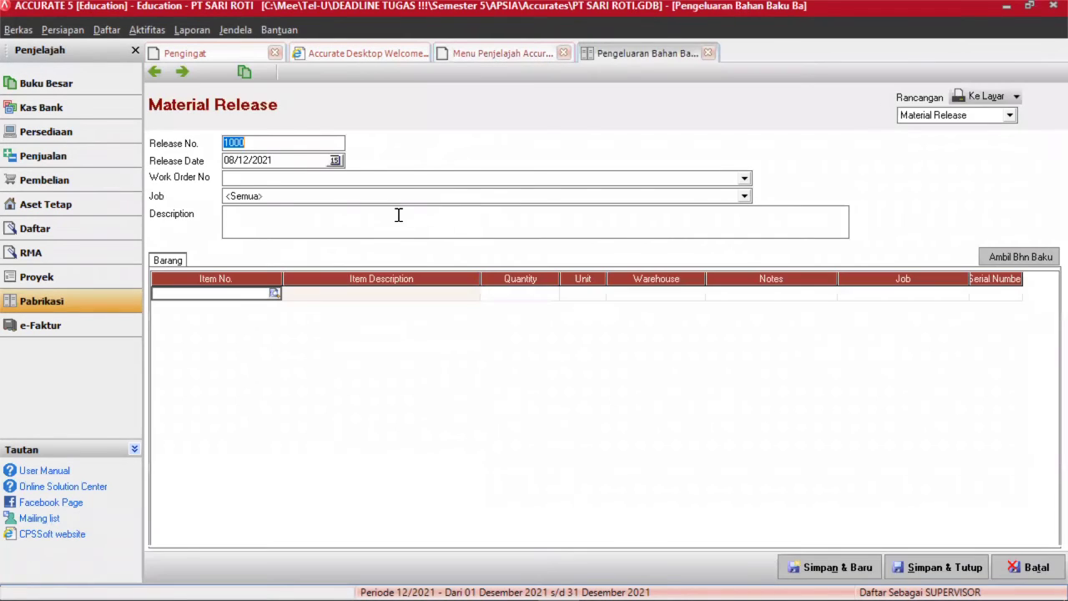
click(227, 160)
click(227, 160)
text(29/07/20)
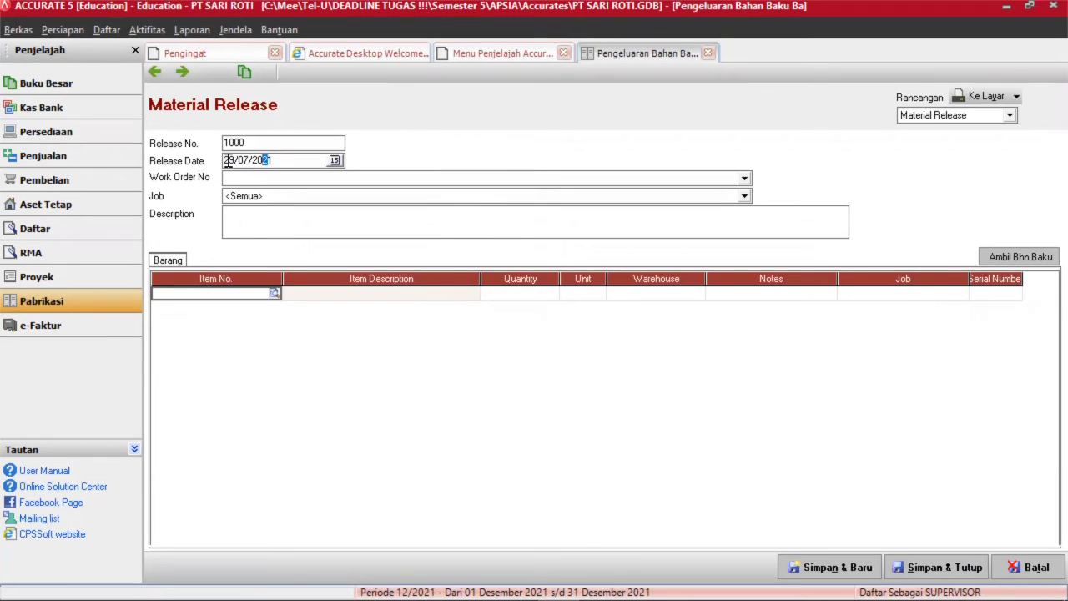
text(1)
click(292, 180)
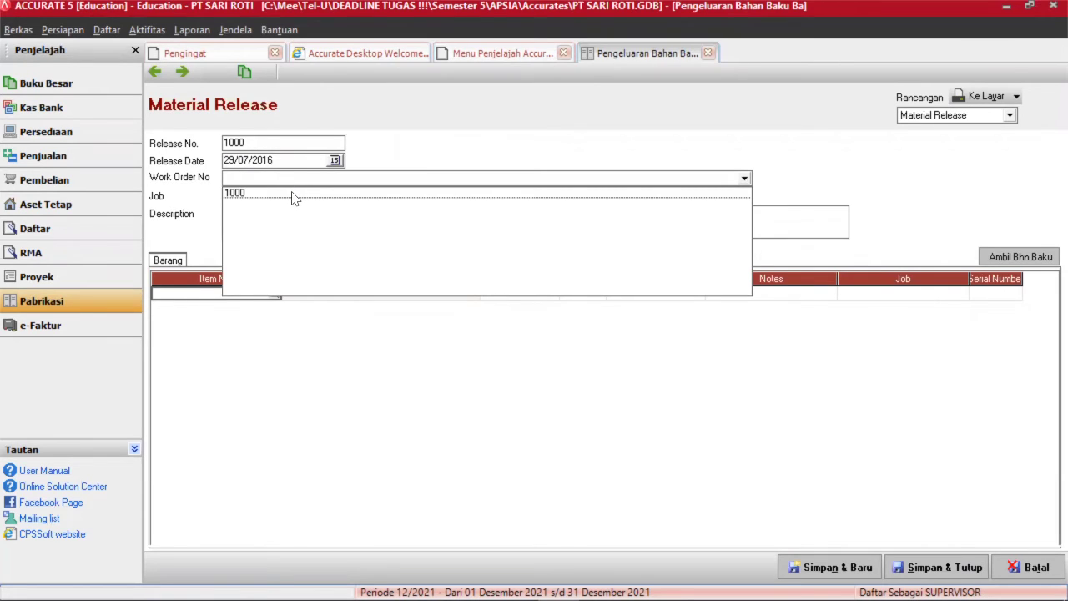
click(293, 194)
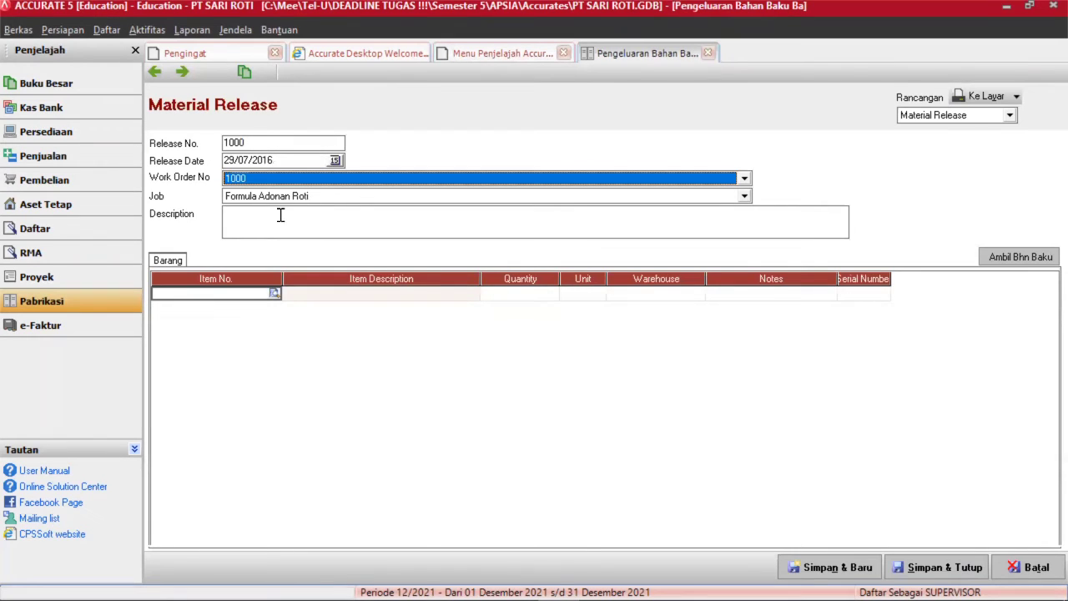
click(280, 215)
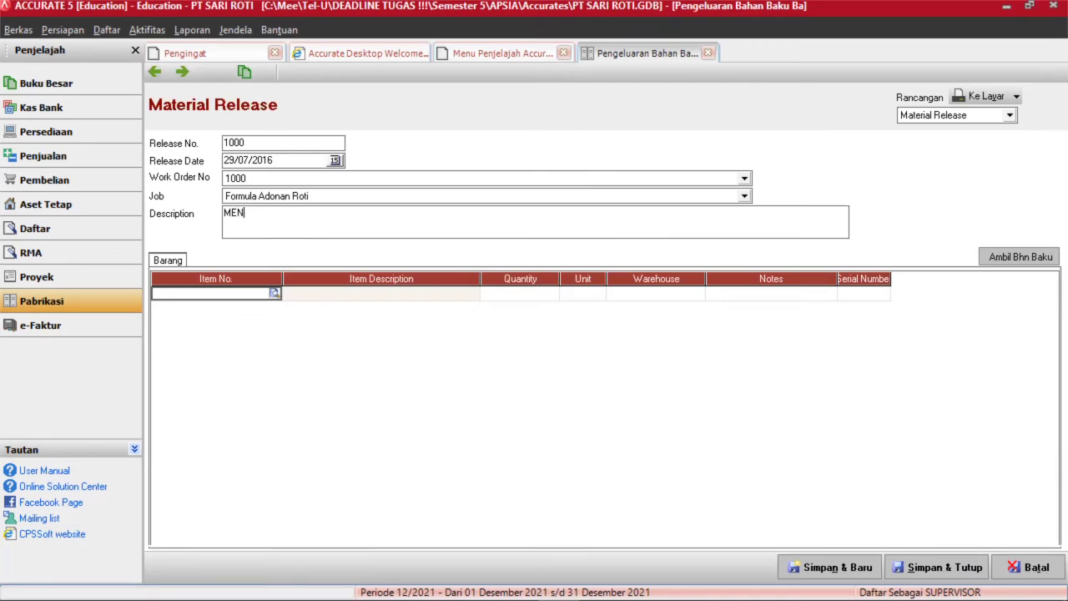
text(MENGELUARKAN SEMUA)
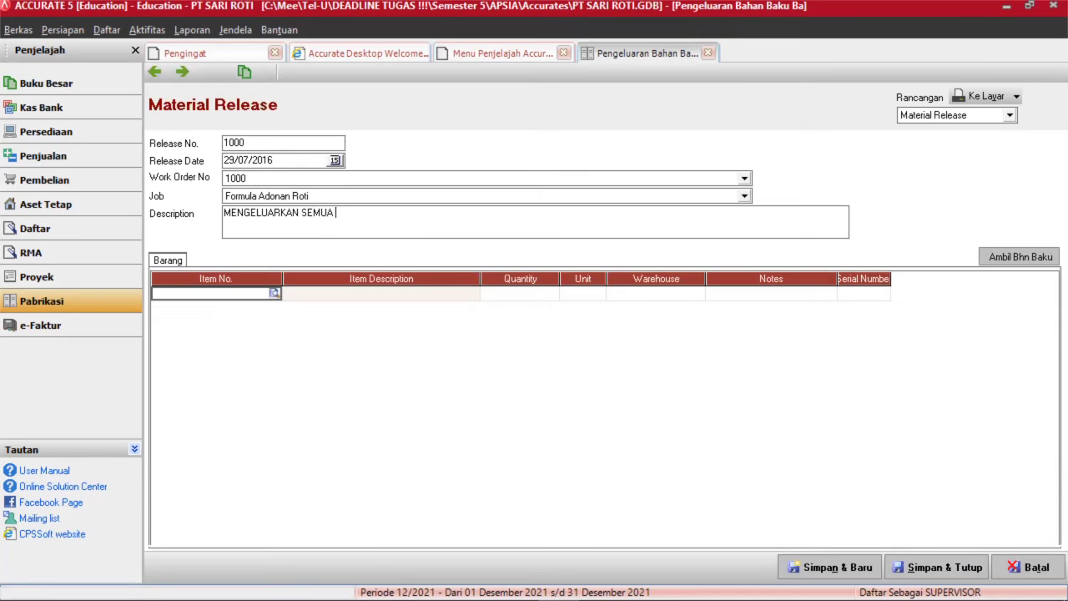
text( BAHAN-BAHAN UNTUK)
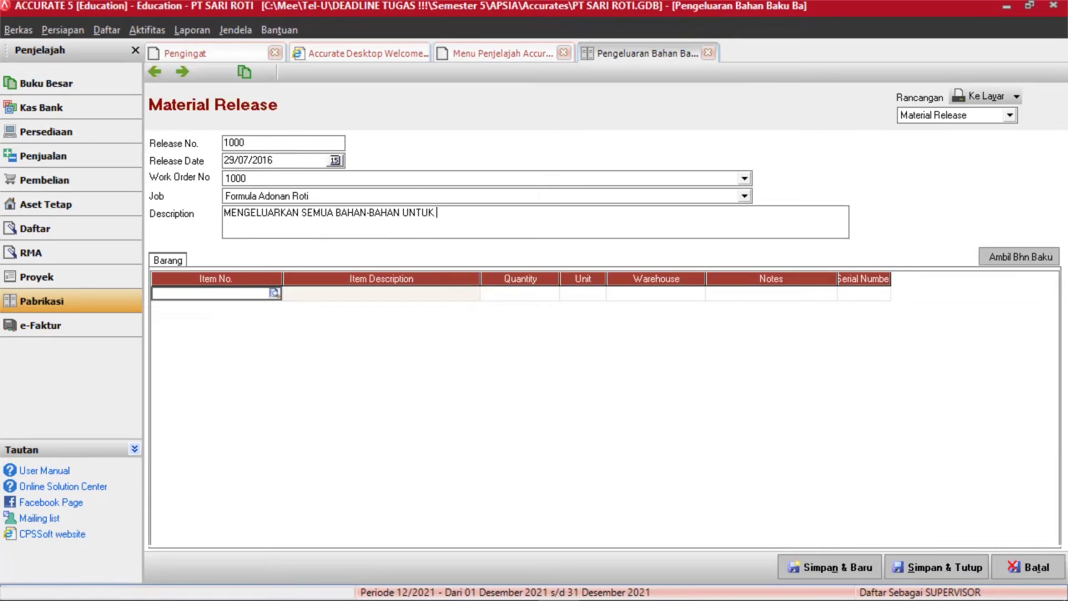
text( MEMBUAT ADONAN RO)
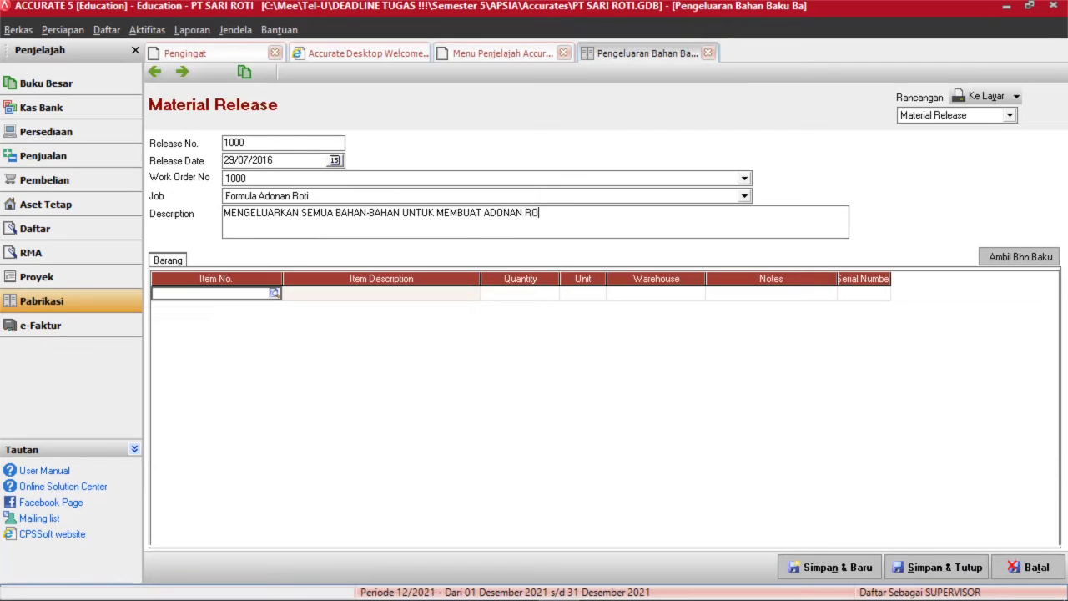
text(TI)
Pull in all five work order materials and save the release.
click(1013, 257)
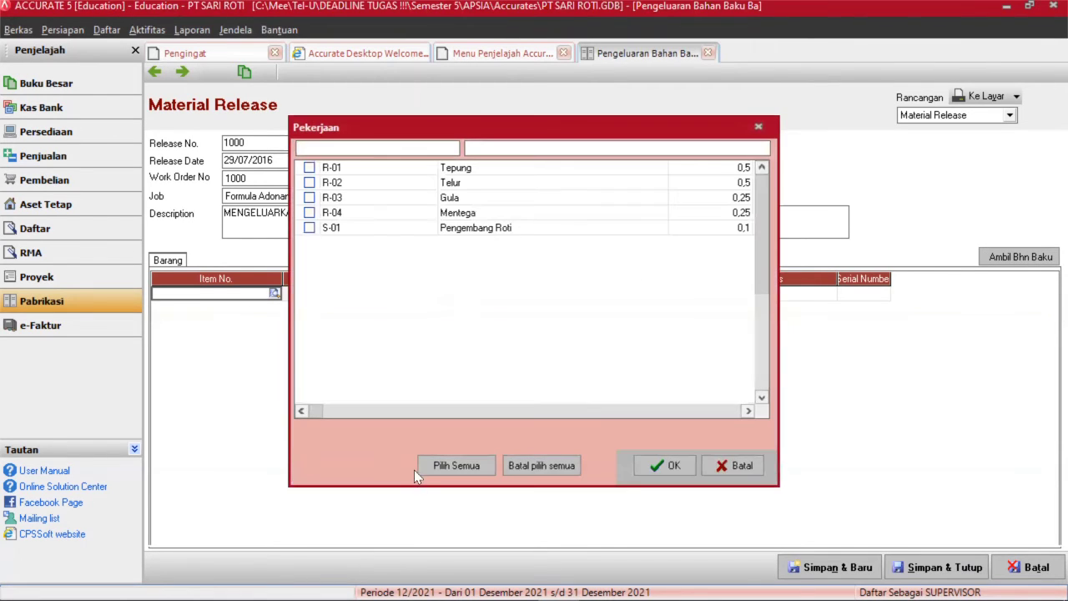
click(461, 466)
click(665, 466)
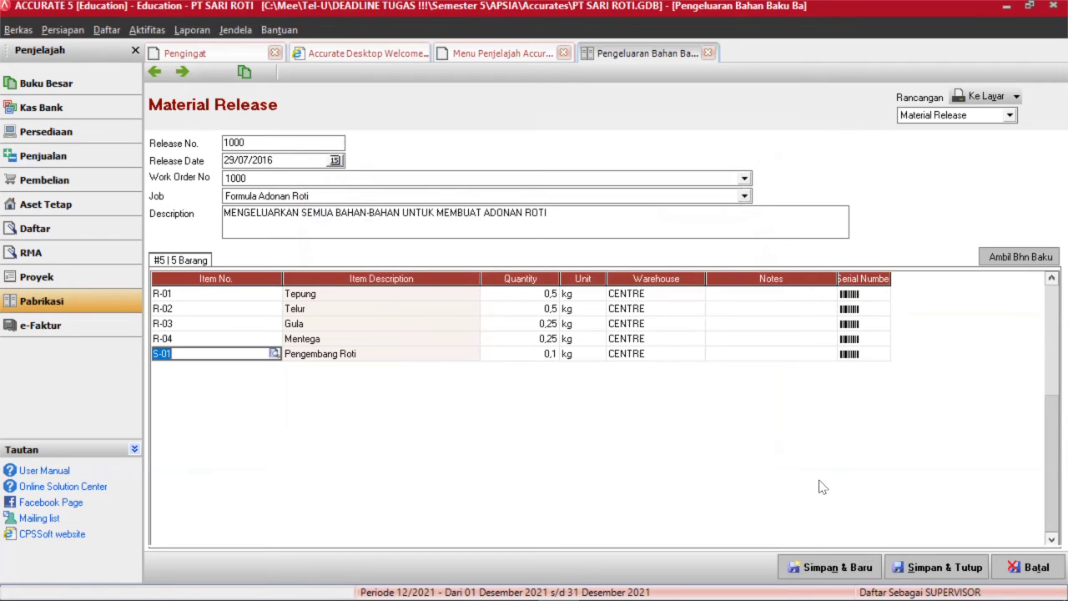
click(934, 568)
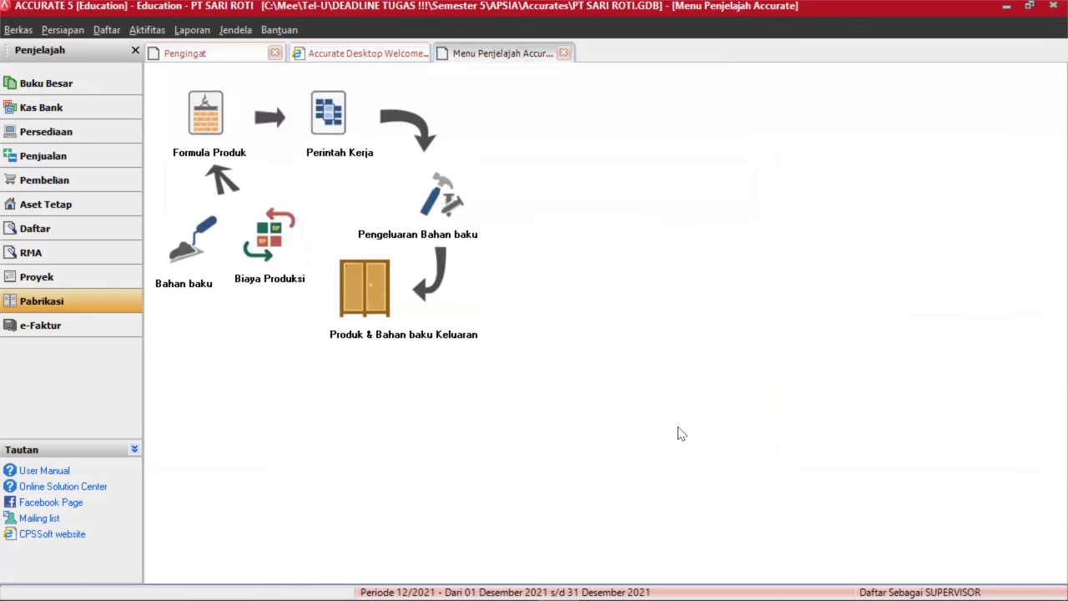
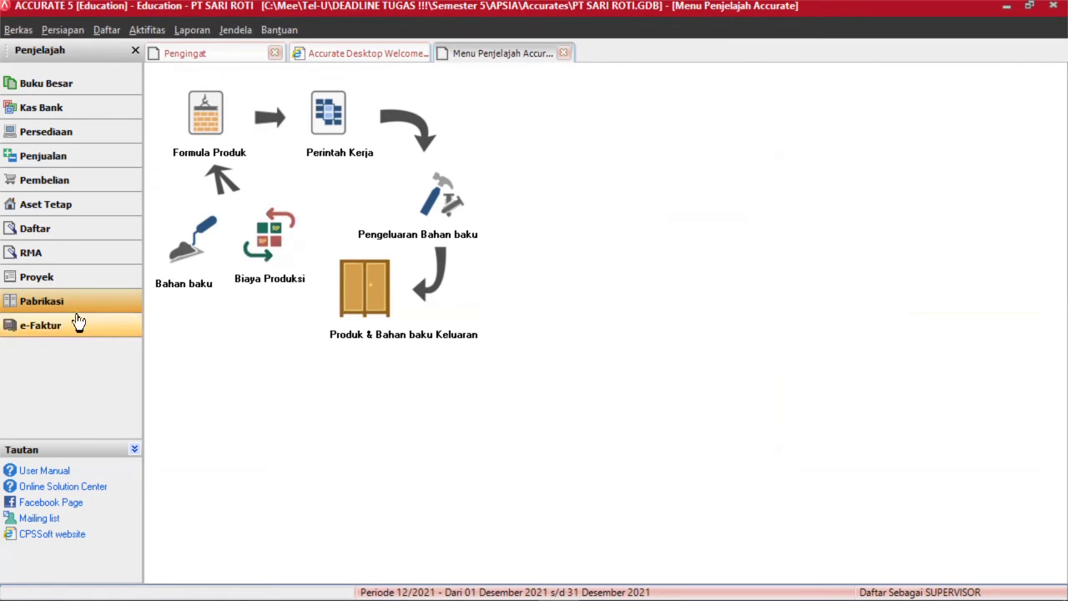
Start a new product result dated 29/07/2016 at 12.00.
click(360, 311)
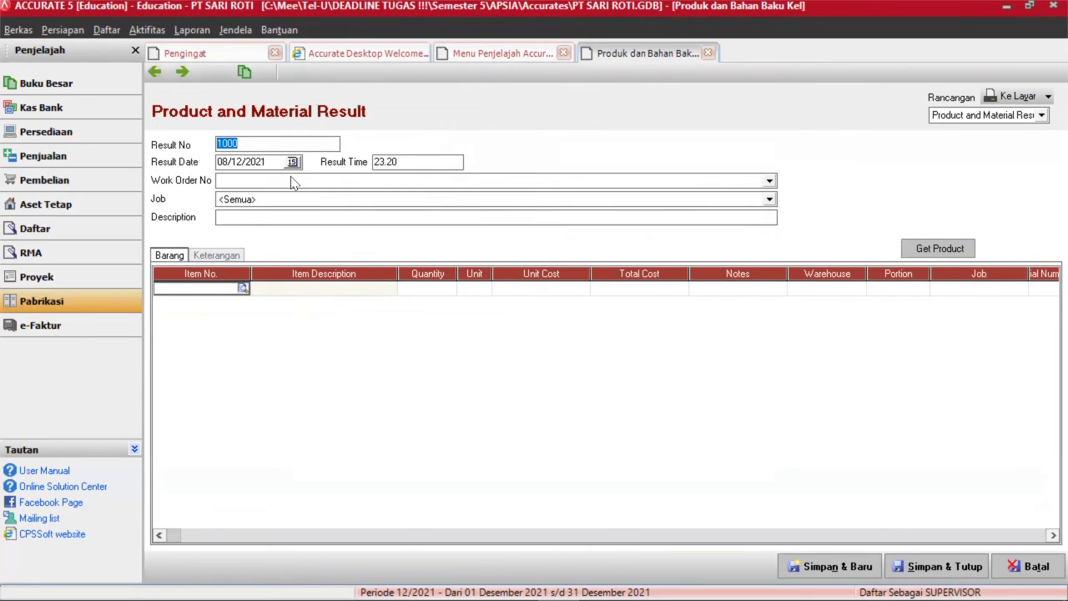
click(220, 162)
click(220, 162)
text(29/07/2)
text(0)
text(16)
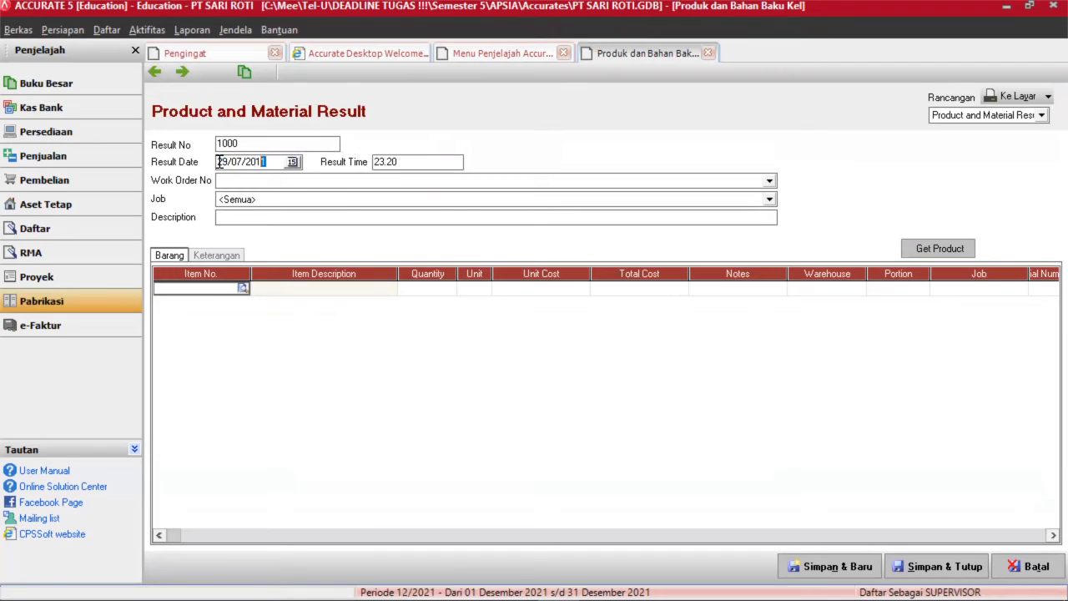
click(407, 166)
key(Left)
key(Left)
key(Left)
key(Left)
text(1200)
Link it to work order 1000, describe it 'MENYELESAIKAN ADONAN ROTI', and save.
click(405, 185)
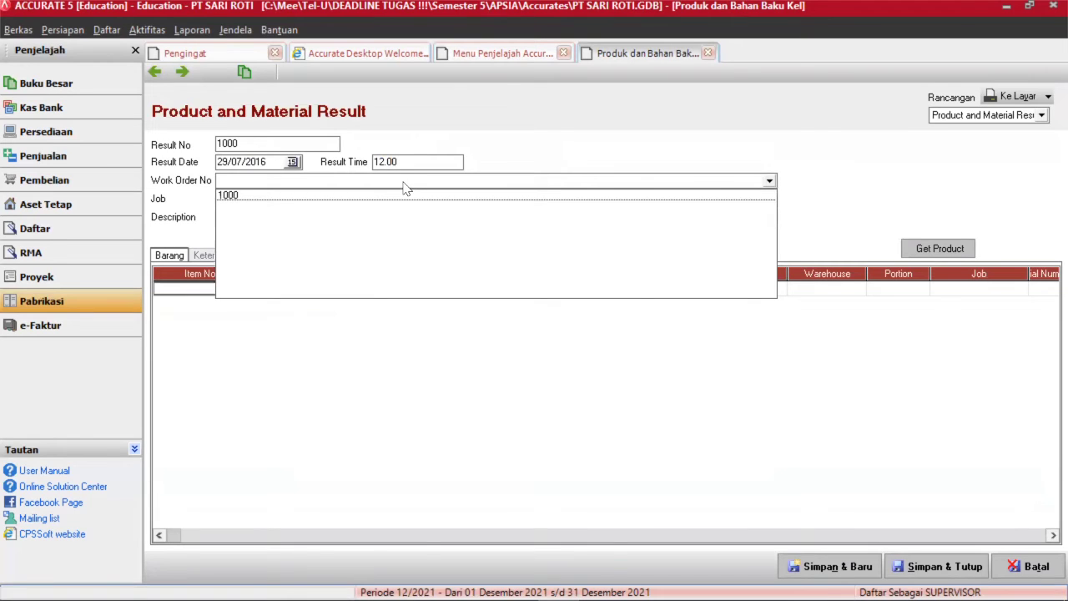
click(383, 199)
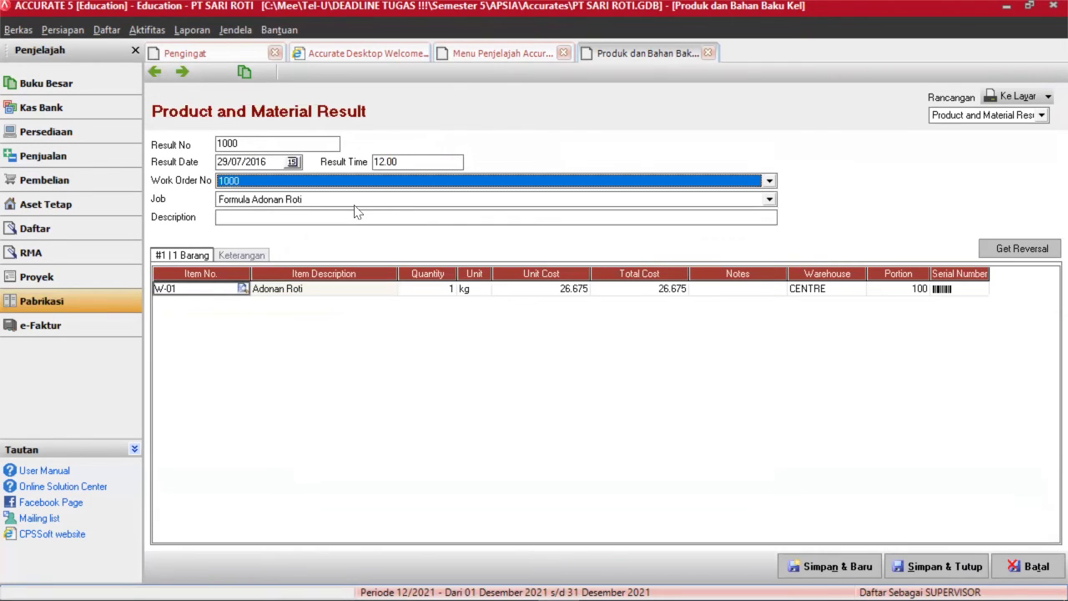
click(264, 218)
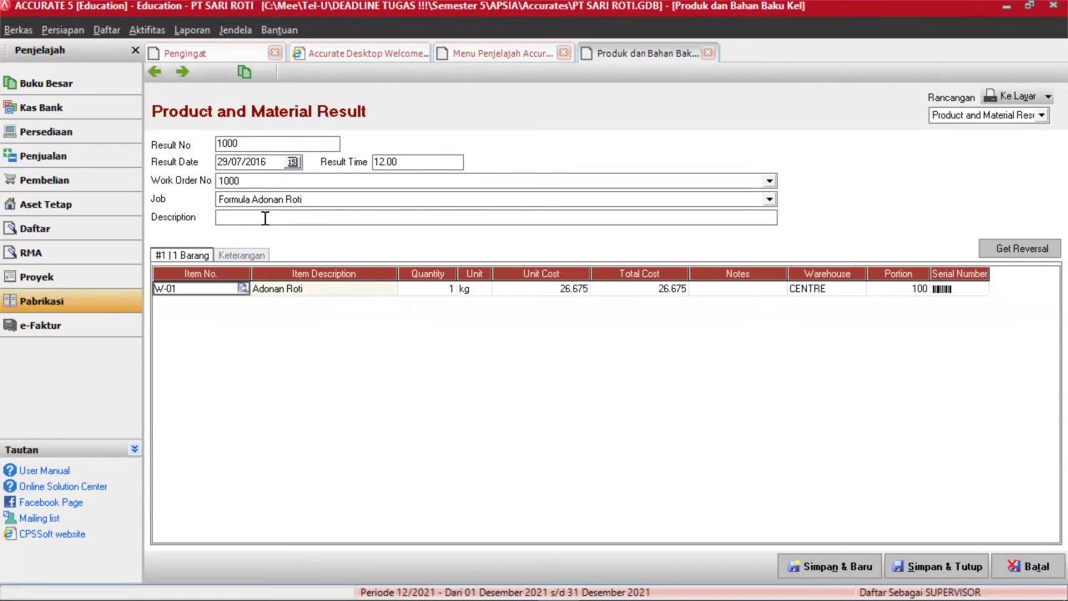
text(MENYELESAIKAN ADOB)
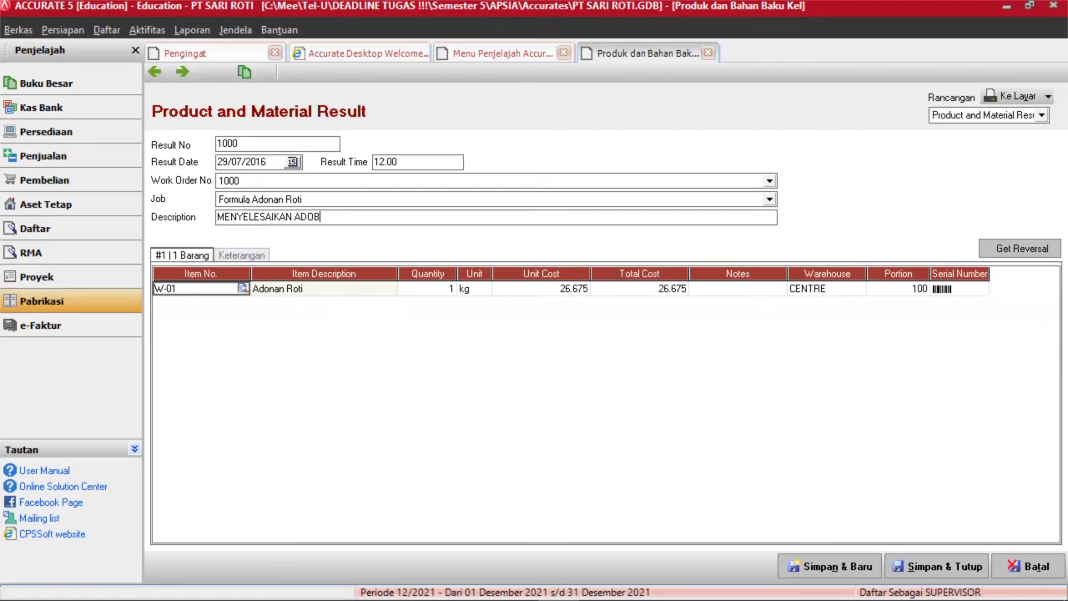
key(BackSpace)
text(NAN ROTI)
click(926, 565)
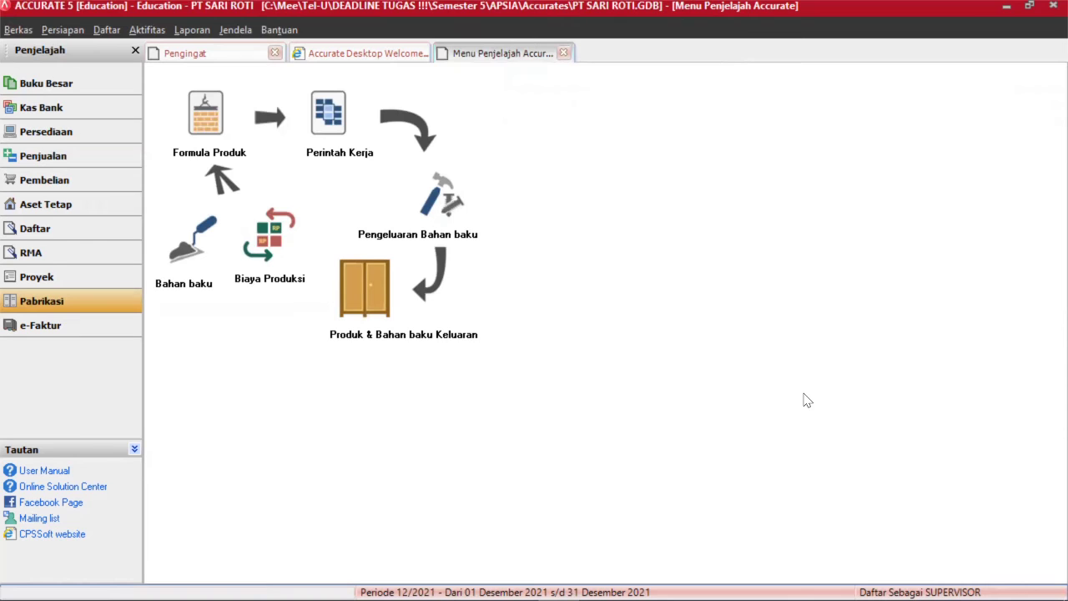
Start a new work order with start and expected dates of 29/07/2016.
click(337, 124)
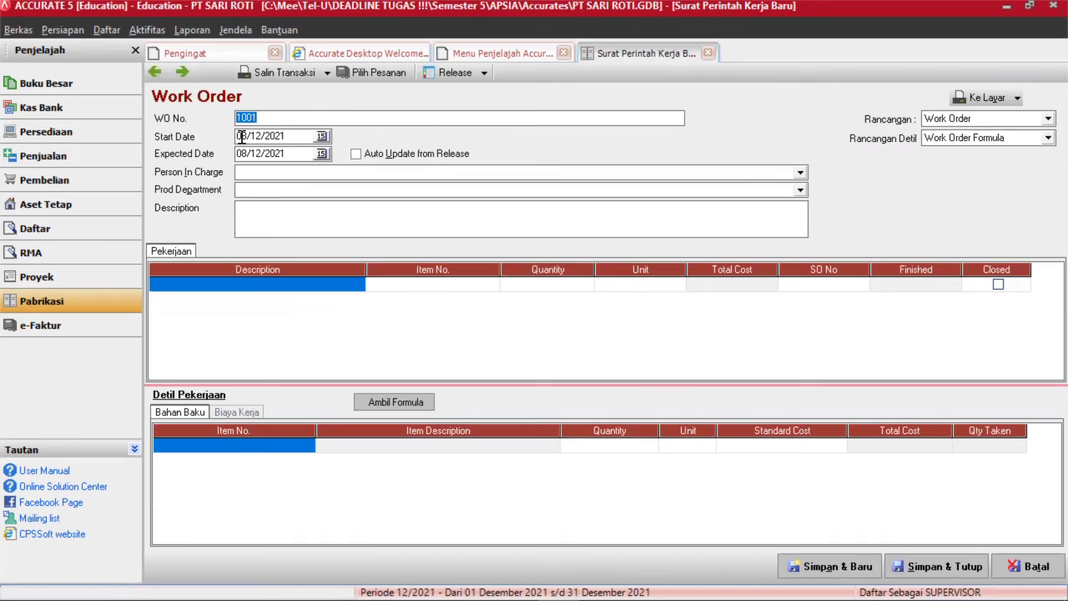
click(238, 135)
click(237, 137)
text(29/07/201)
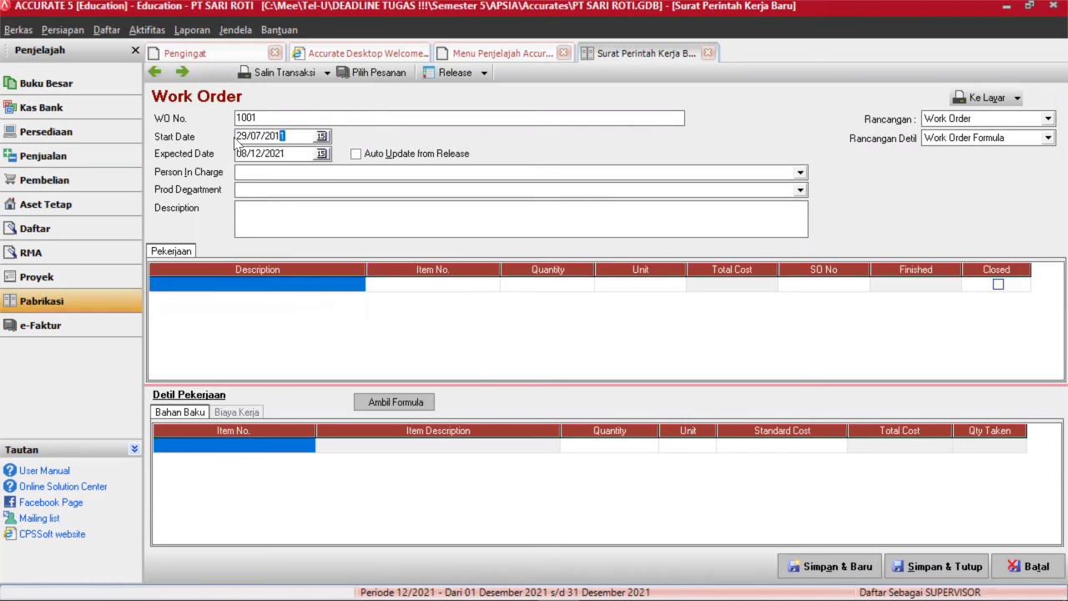
text(6)
click(238, 154)
text(29071)
key(BackSpace)
text(2016)
Assign the person in charge and the CETAK department, described as making 10 pcs of bread.
click(261, 175)
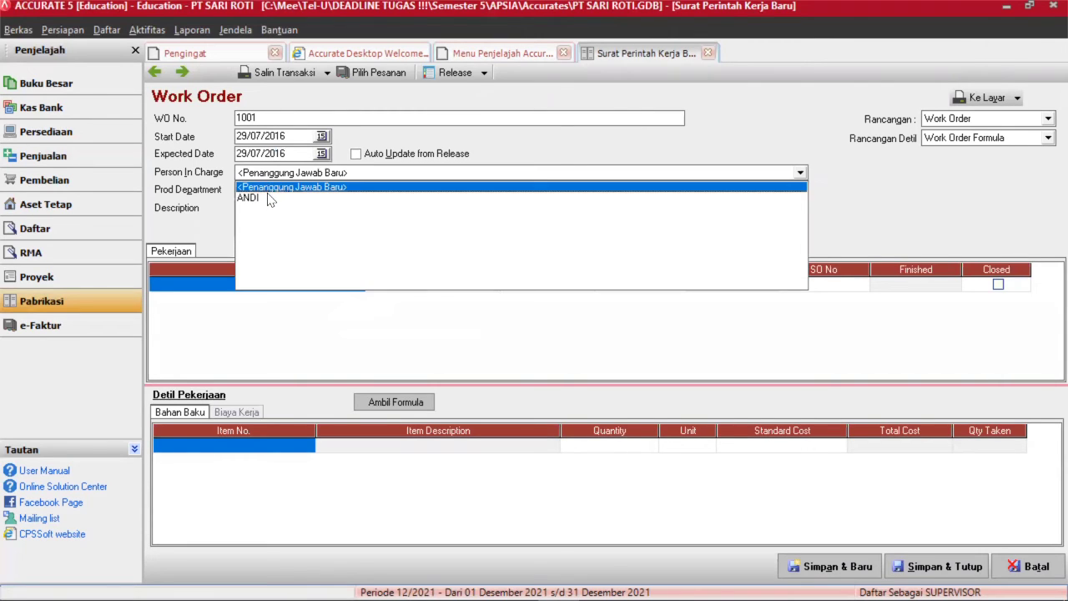
click(279, 200)
click(281, 194)
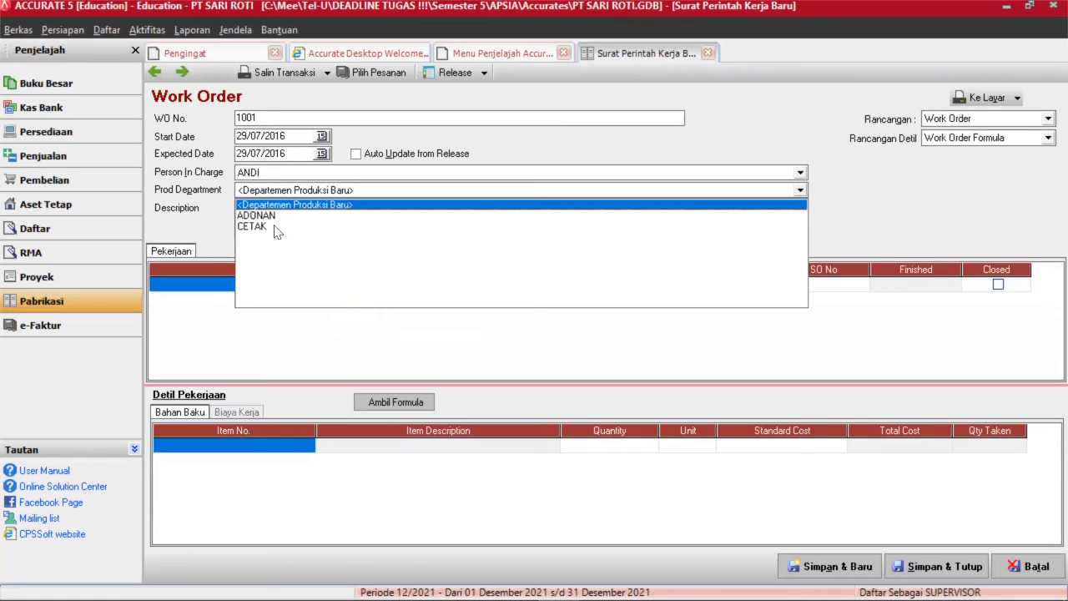
click(275, 227)
click(280, 212)
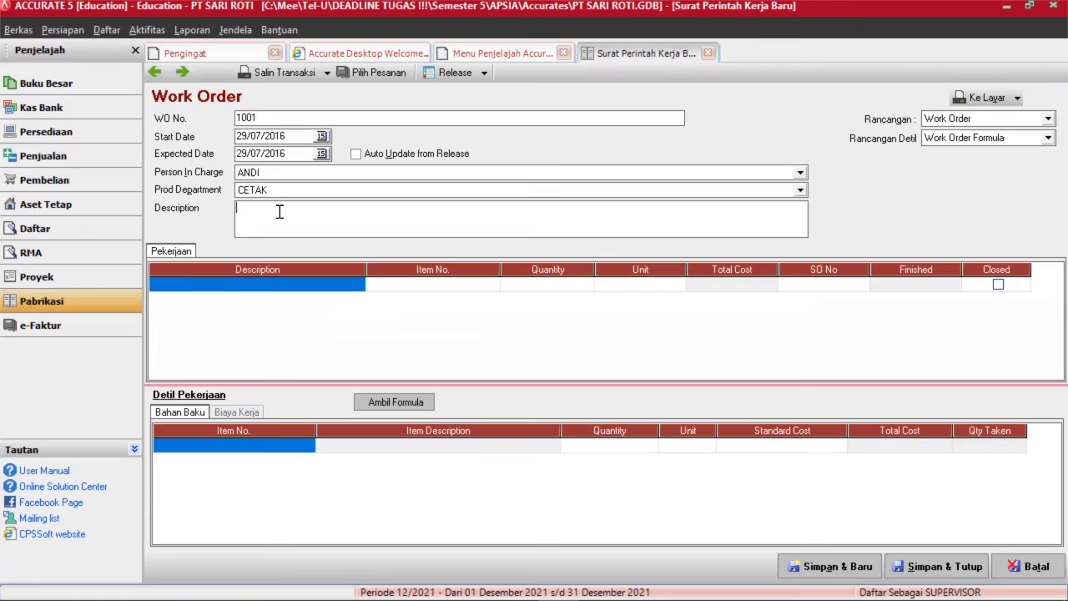
text(MEMBUAT 10 PCS ROTI)
Use Formula Roti as the job line and save work order 1001.
click(284, 288)
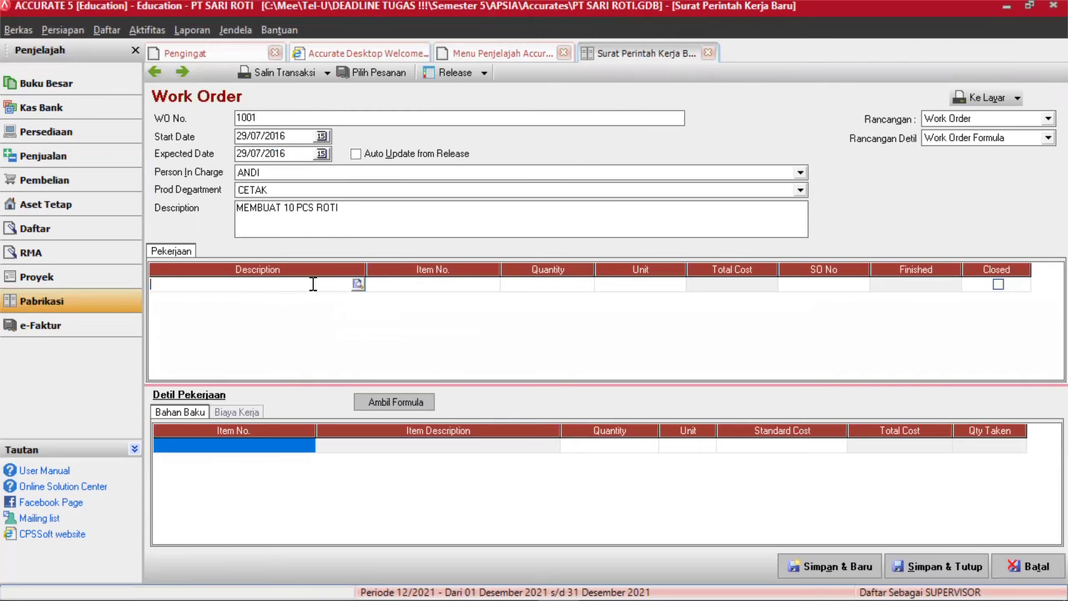
click(357, 284)
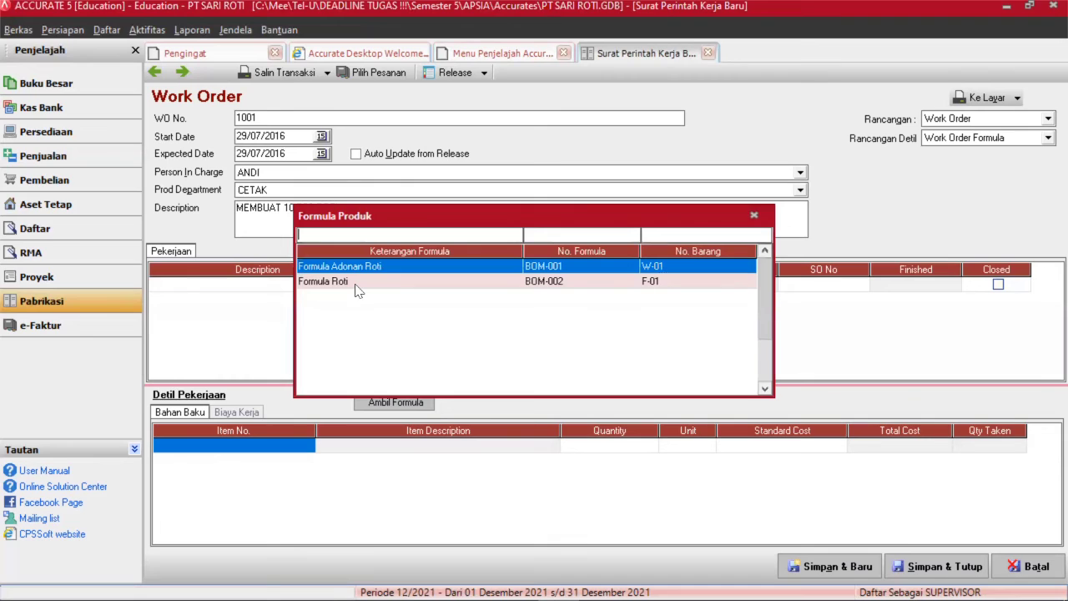
click(359, 283)
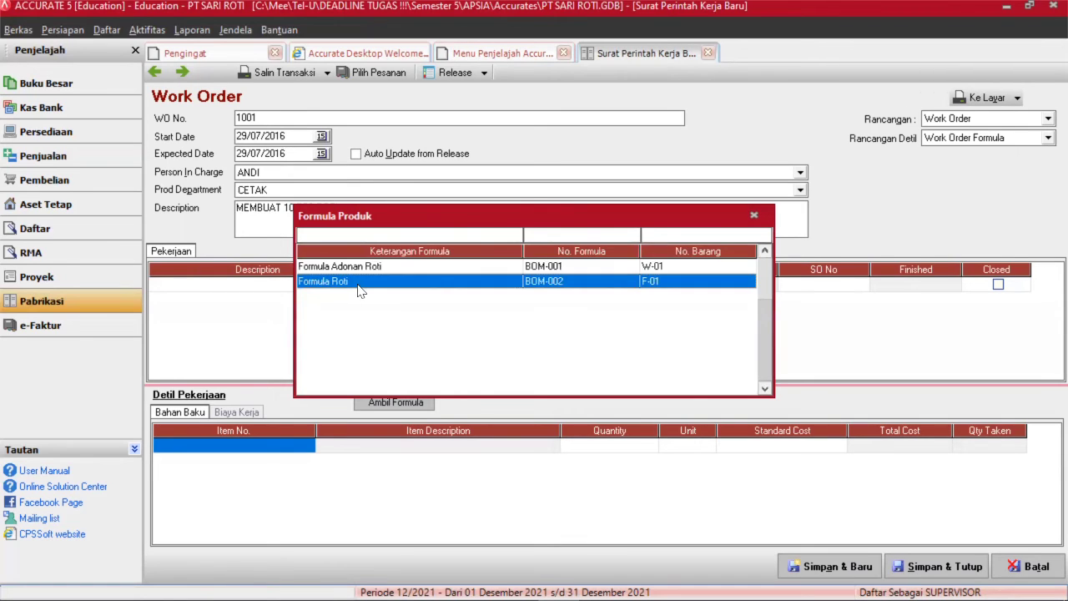
double_click(359, 284)
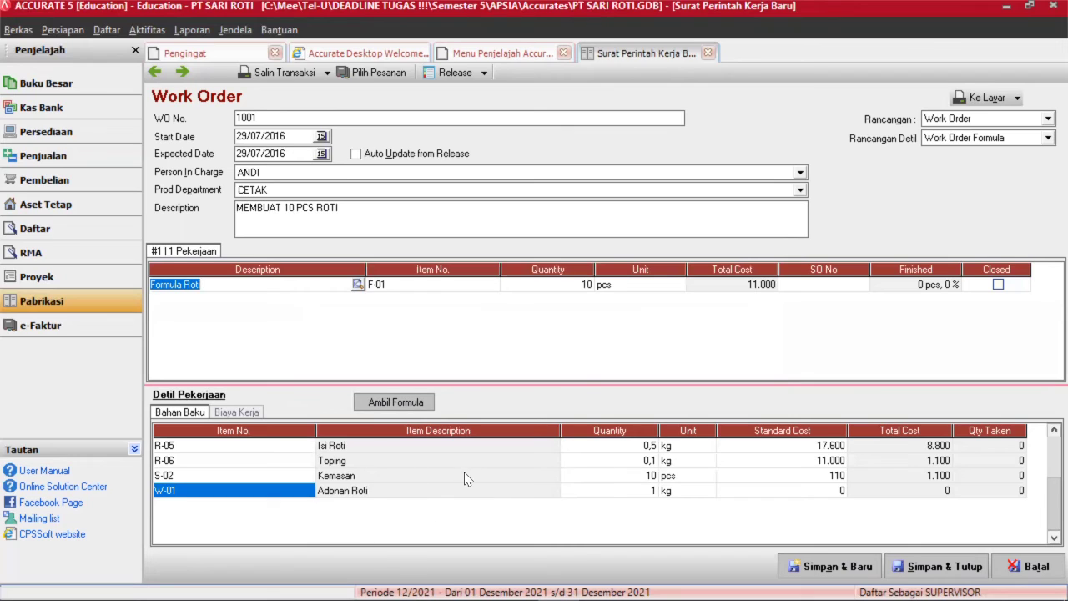
click(939, 568)
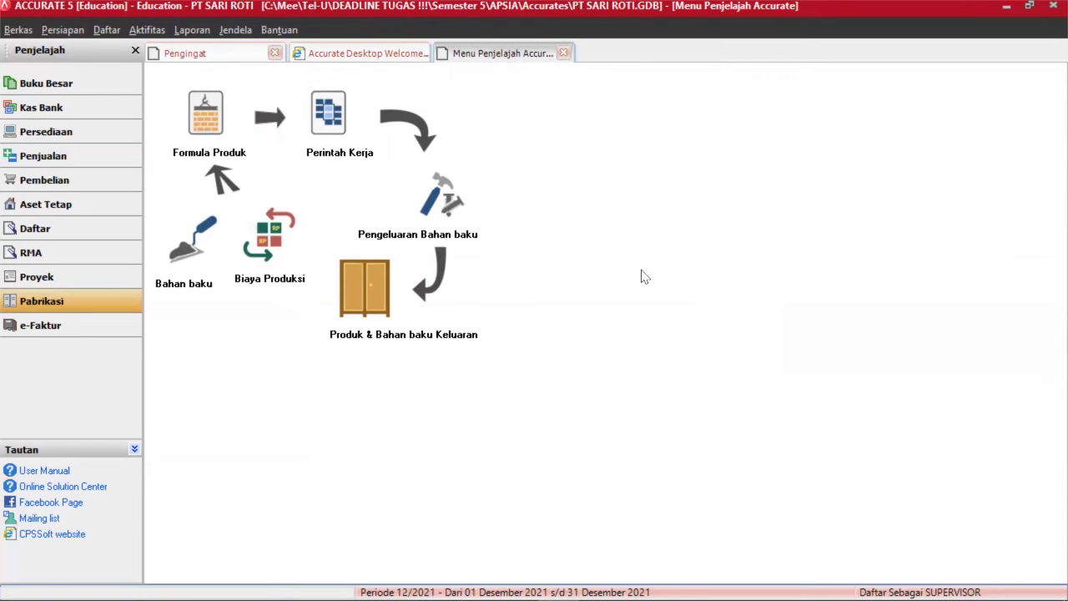
Start a material release dated 29/07/2016 for work order 1001, described 'MEMBUAT ADONAN 10 PCS ROTI'.
click(447, 206)
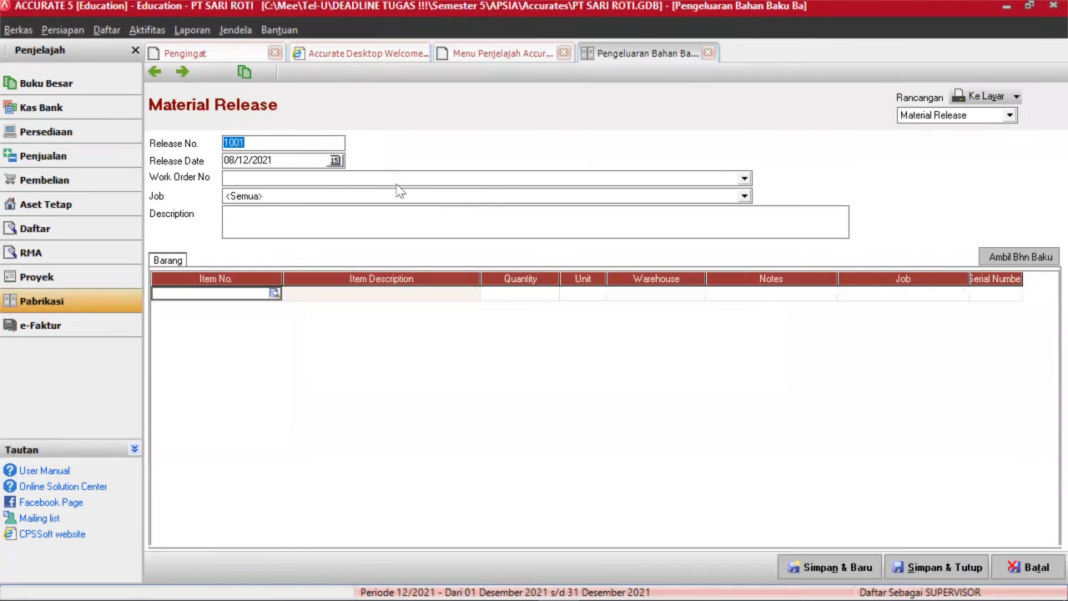
click(225, 160)
click(225, 160)
click(225, 161)
text(1907201)
text(6)
click(247, 179)
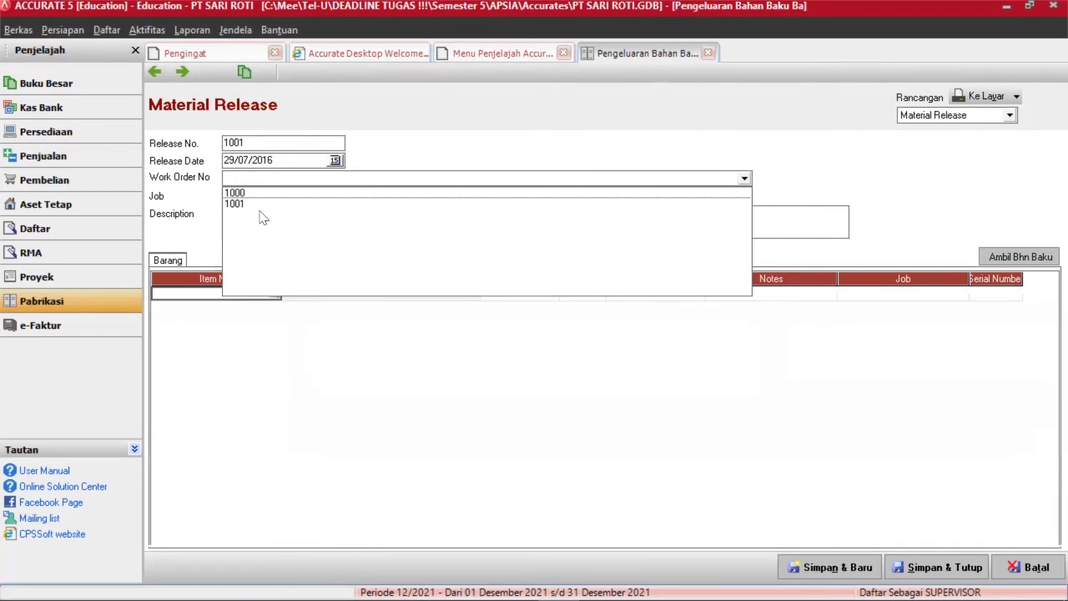
click(259, 204)
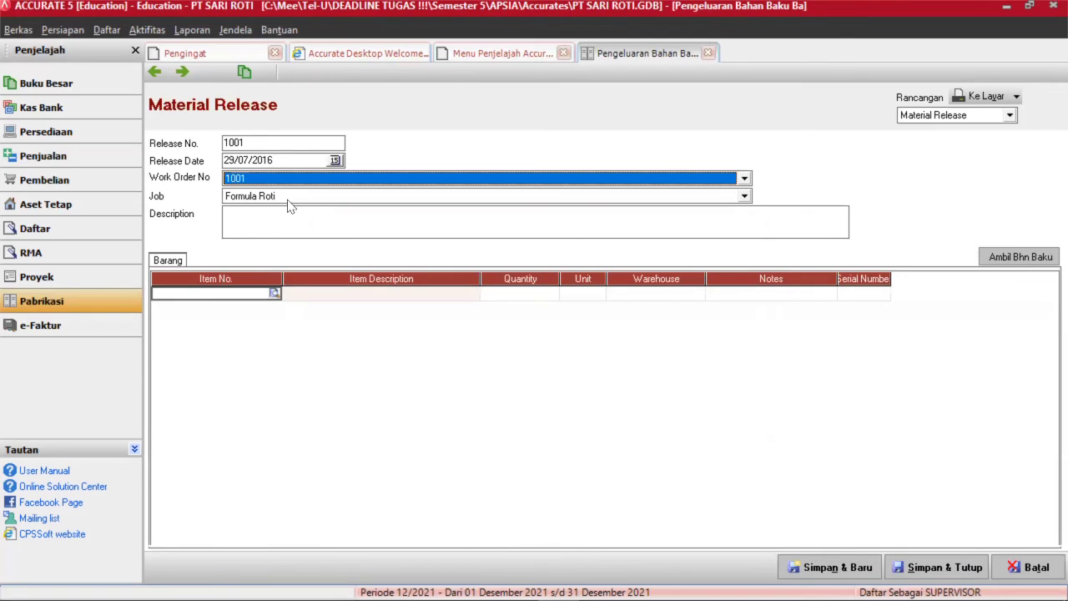
click(274, 224)
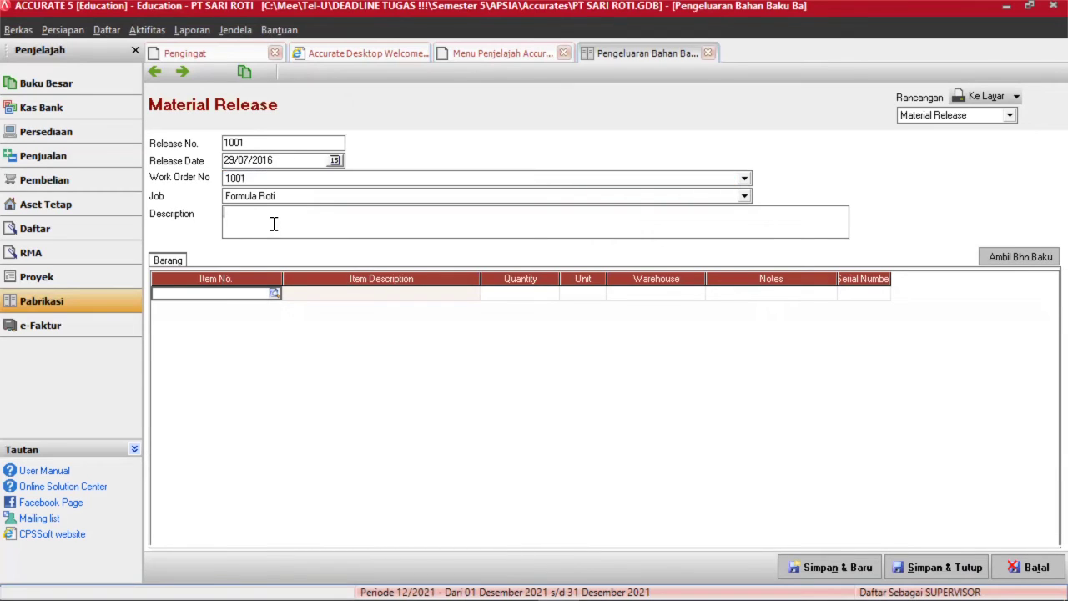
text(MEMBUAT ADONAN 10 PCS ROT)
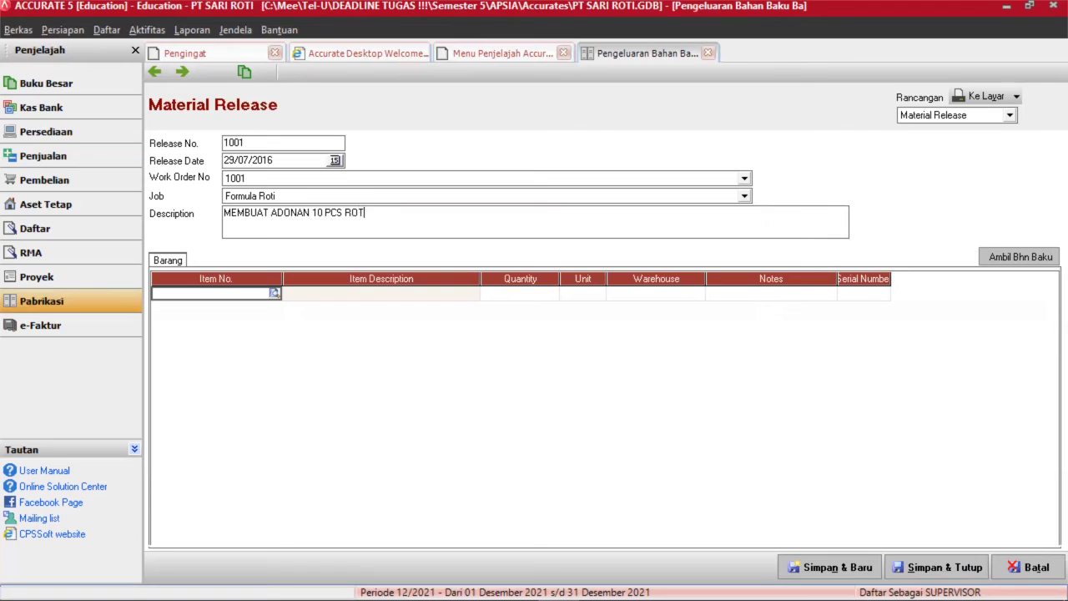
text(I)
Pull in all four work order materials and save the release.
click(1021, 258)
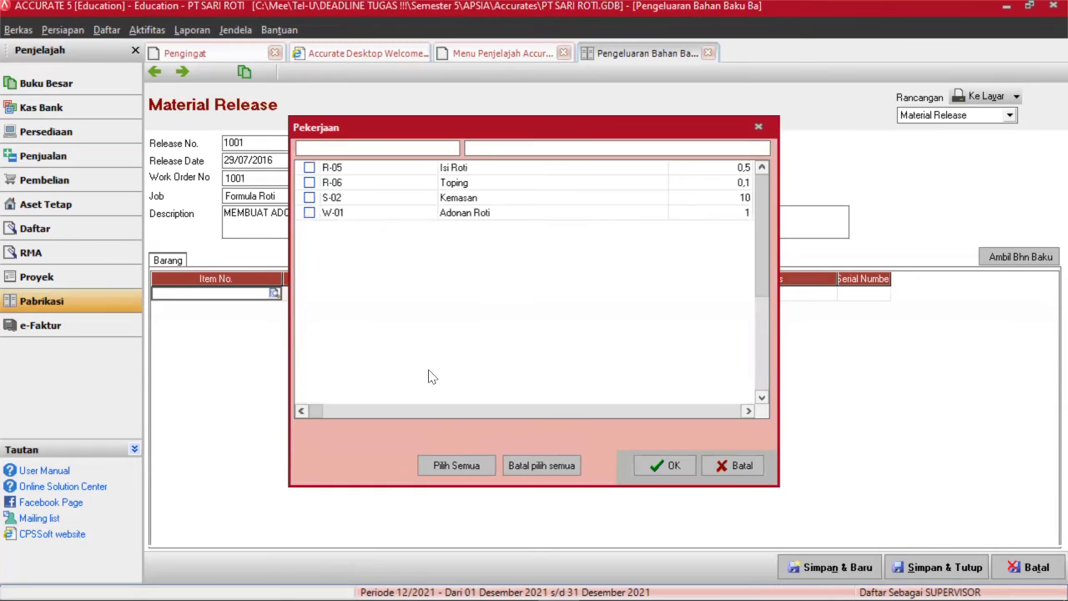
click(446, 466)
click(659, 465)
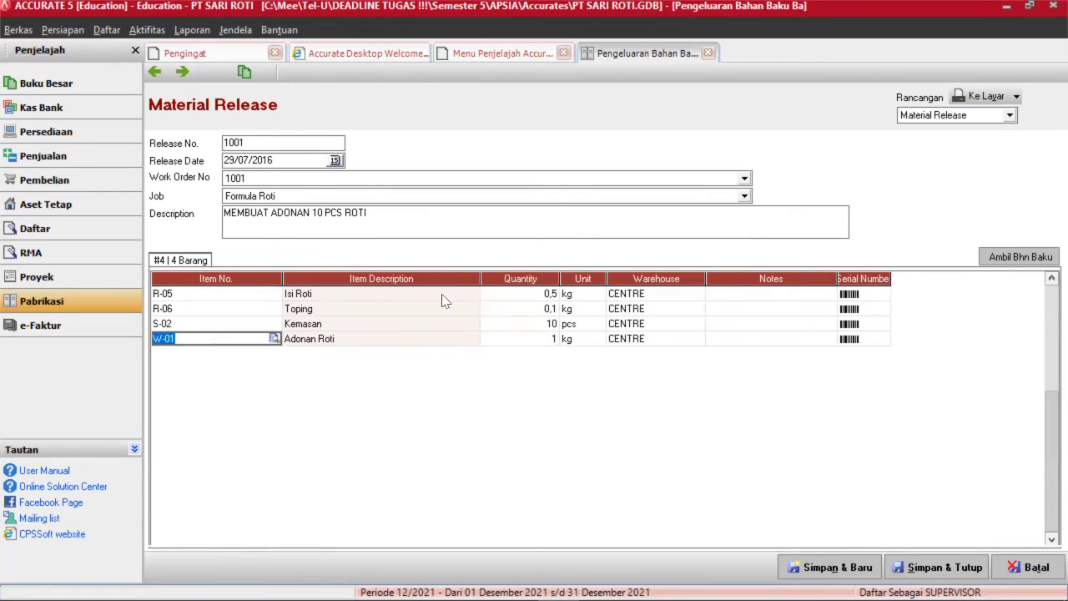
click(940, 568)
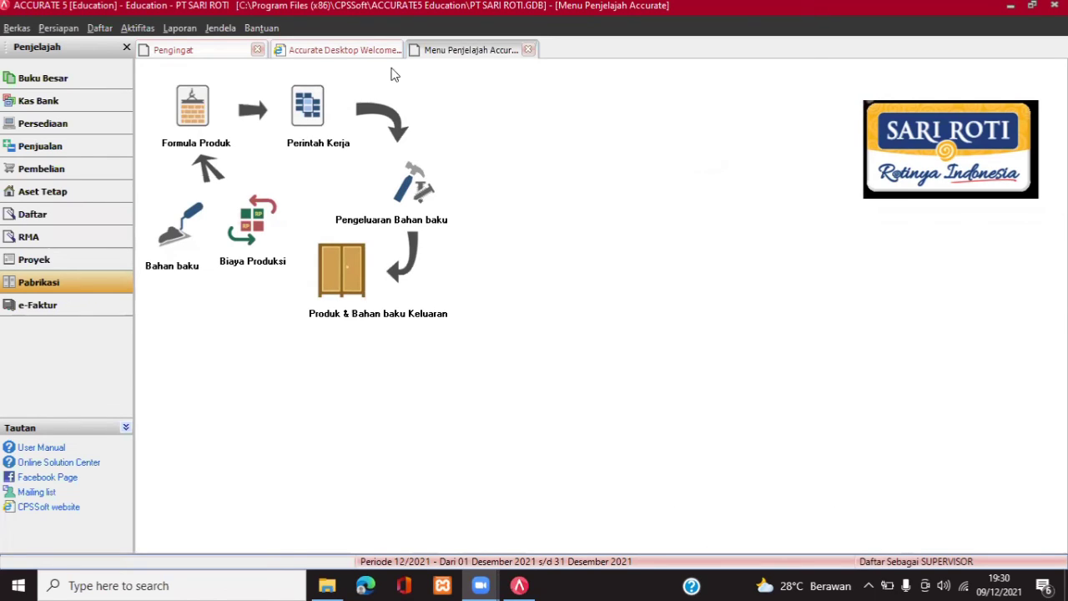
List Product and Material Results for all dates sorted by result number, then start a new entry.
click(101, 28)
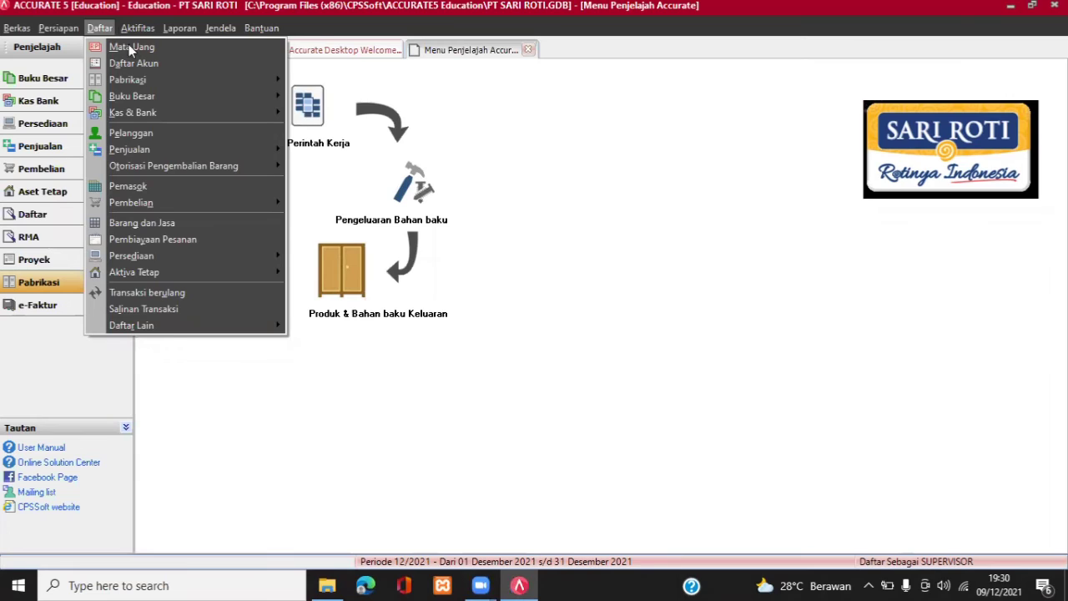
click(98, 28)
click(98, 29)
mouse_move(130, 96)
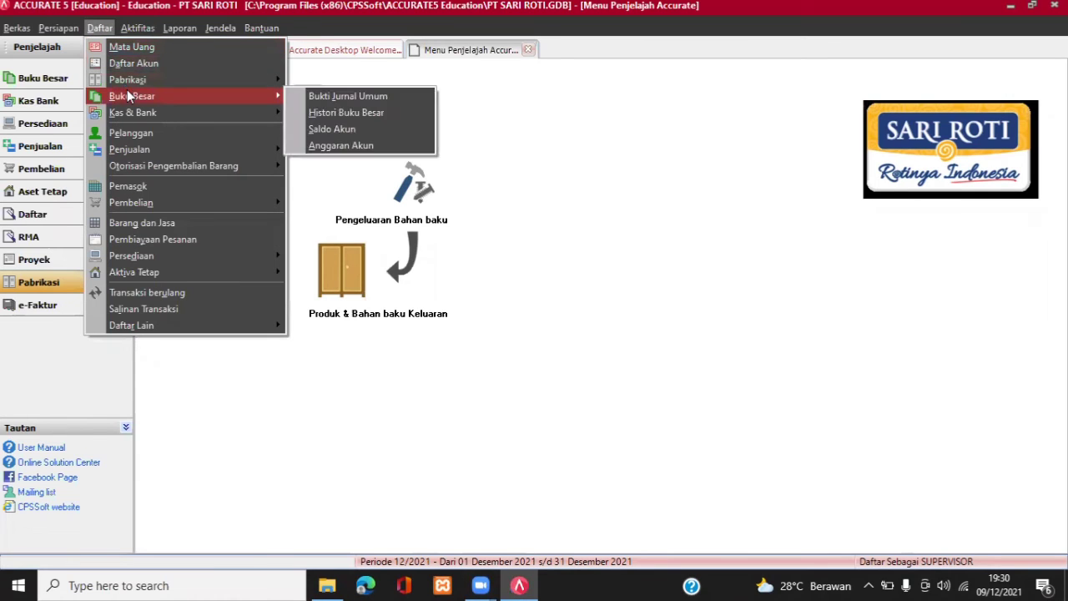
mouse_move(246, 79)
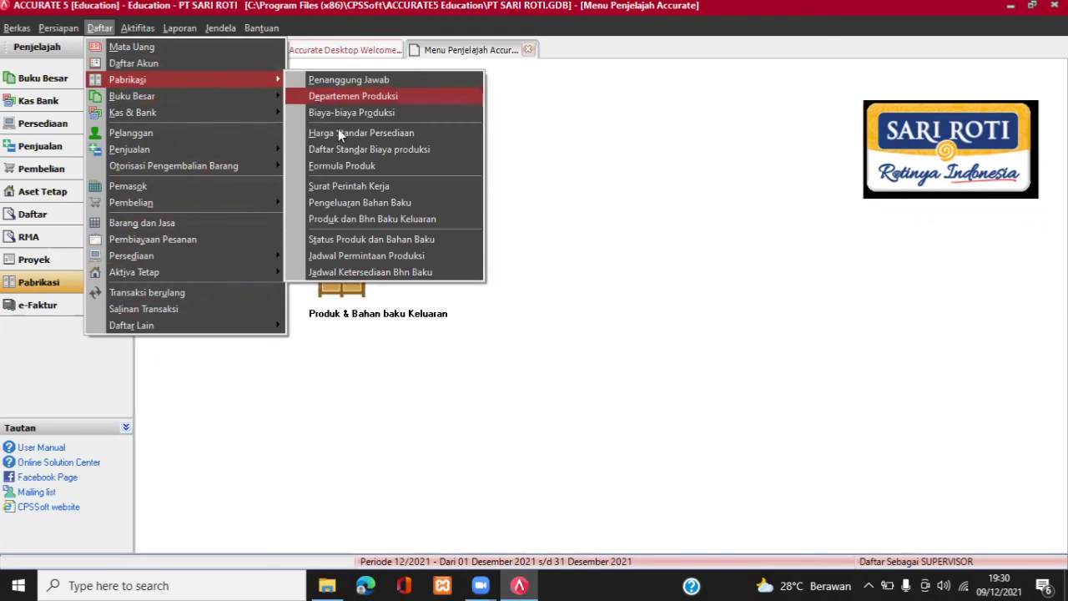
click(361, 220)
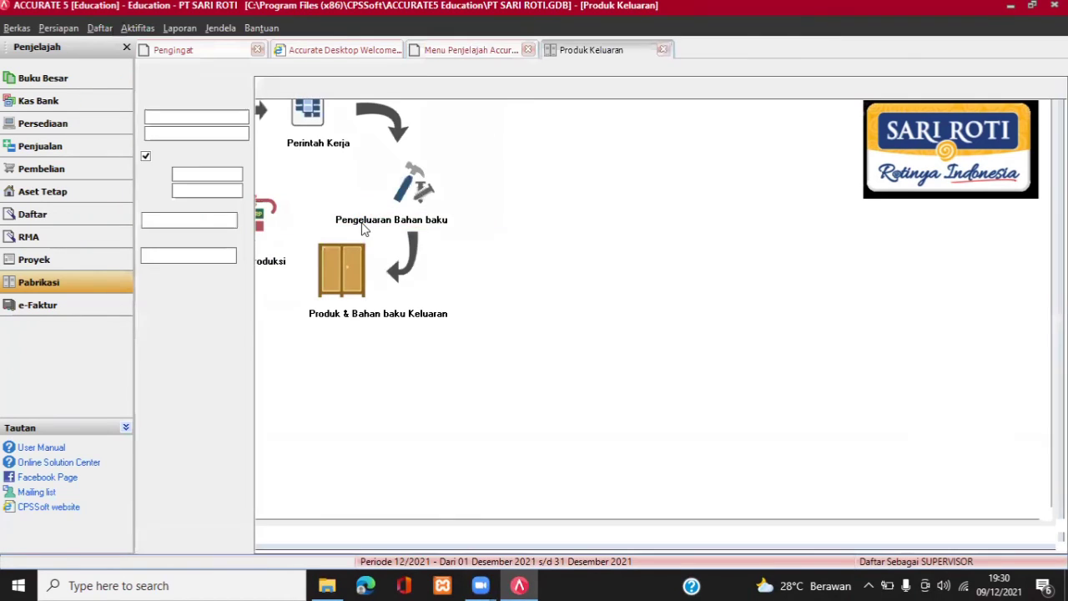
click(147, 156)
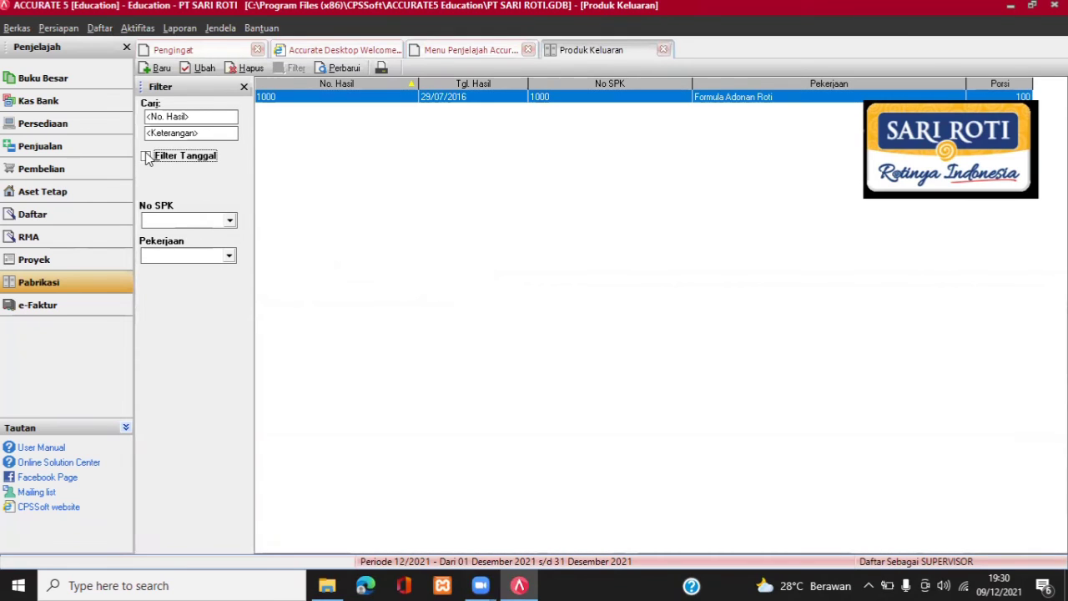
click(354, 84)
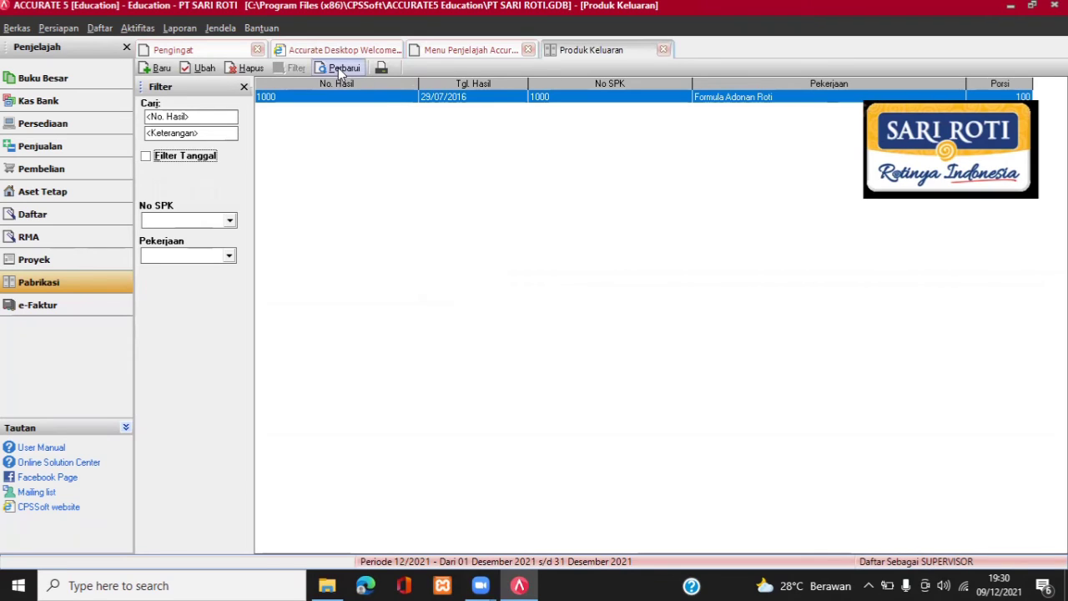
click(159, 69)
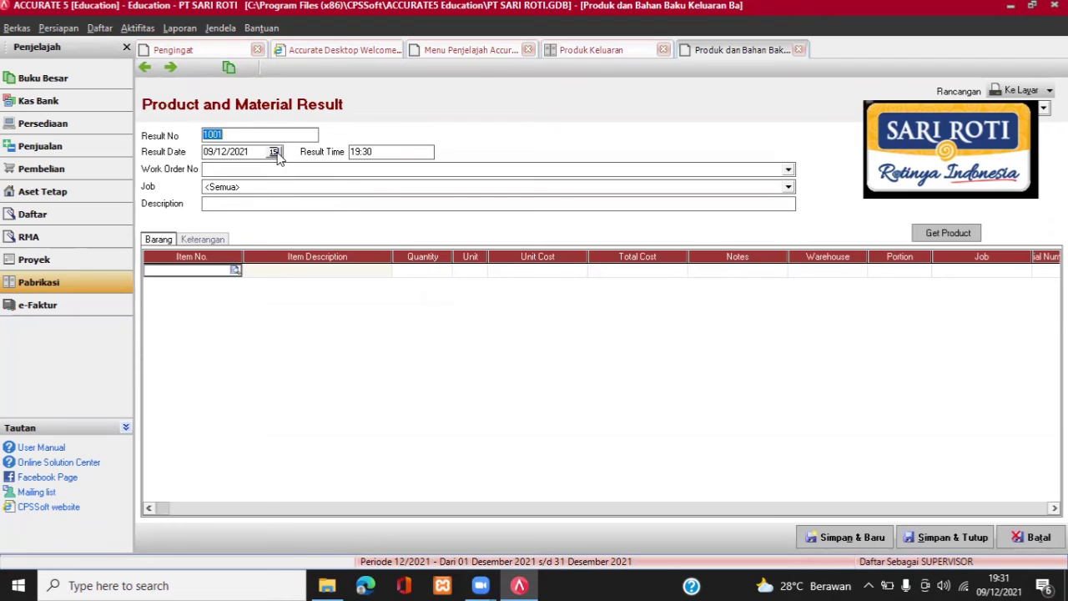
Set the result date to 29/07/2016 and the result time to 16:00.
click(275, 153)
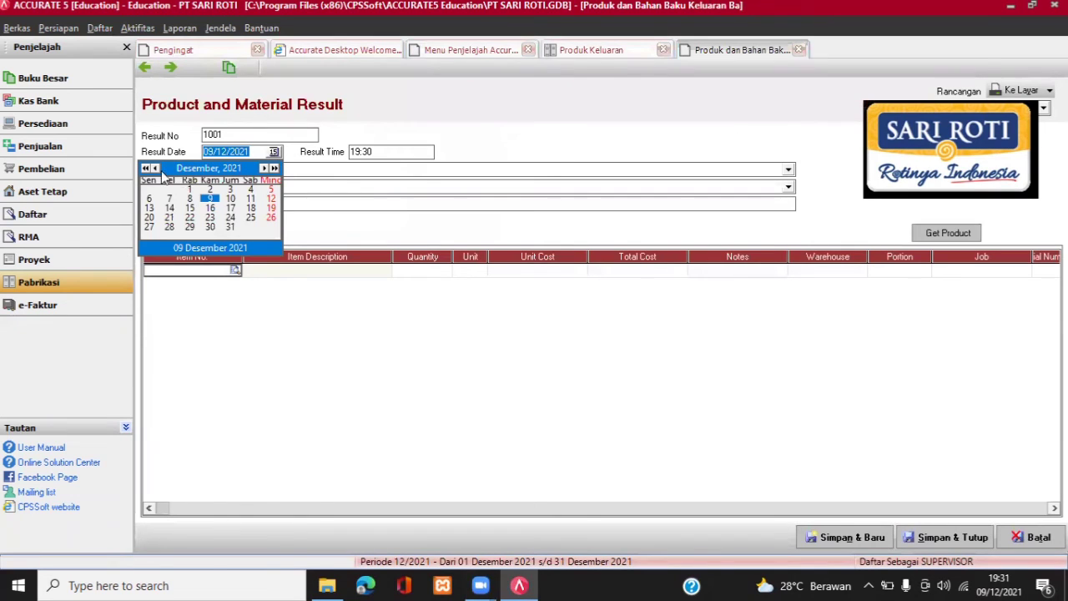
click(154, 169)
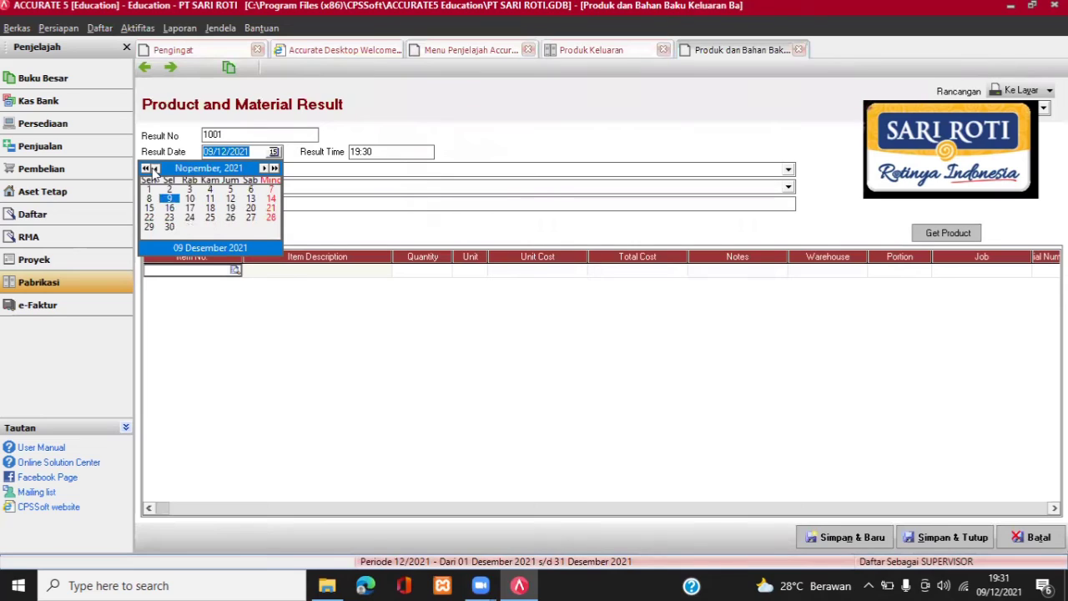
click(154, 168)
click(155, 168)
click(154, 169)
click(155, 169)
click(155, 168)
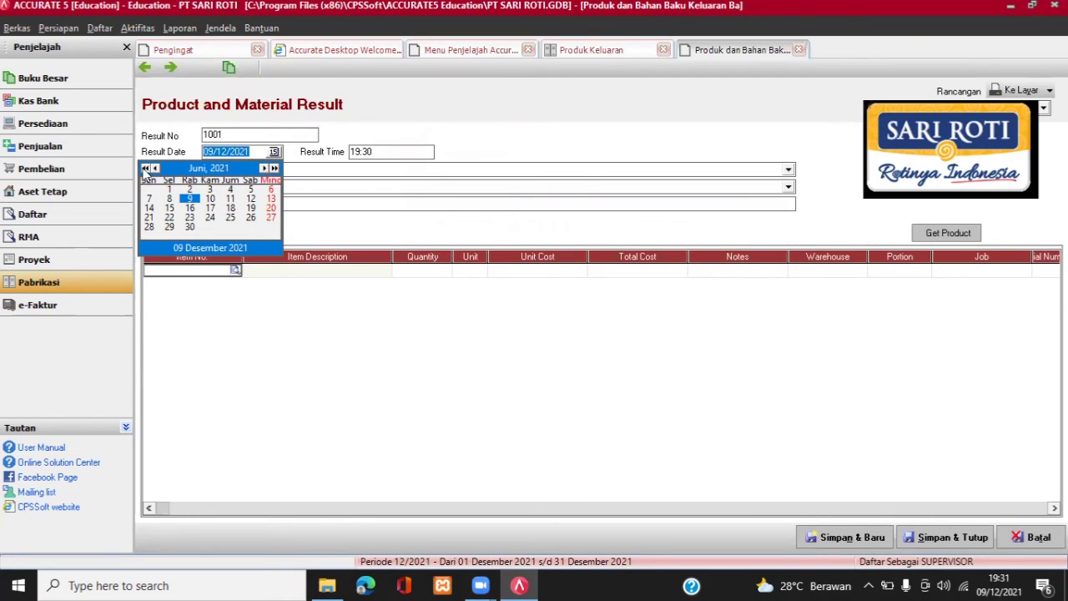
click(146, 169)
click(146, 169)
click(146, 168)
click(146, 169)
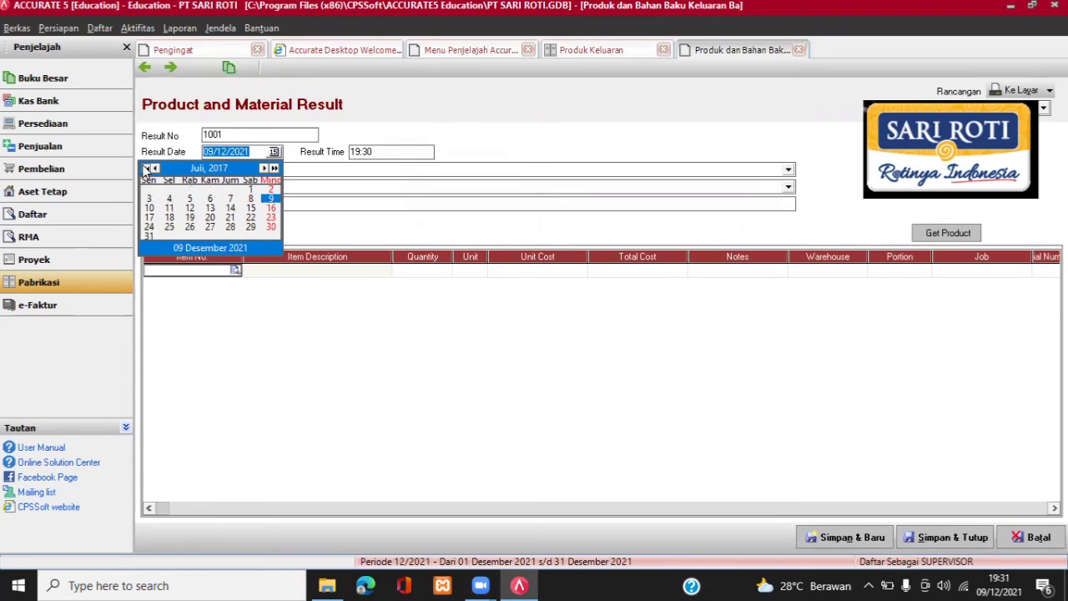
click(146, 168)
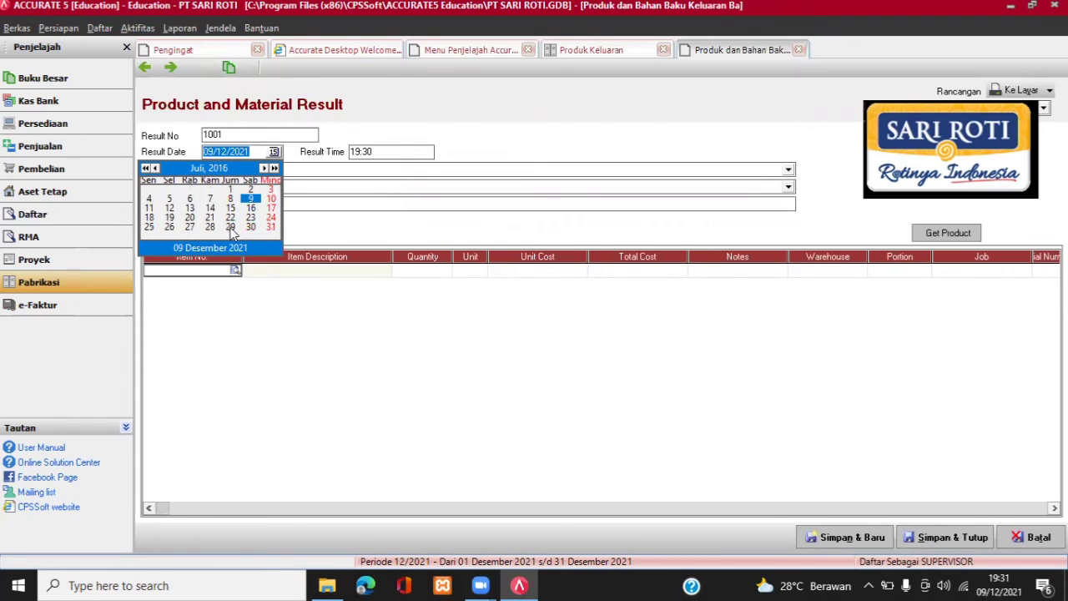
click(231, 228)
click(398, 155)
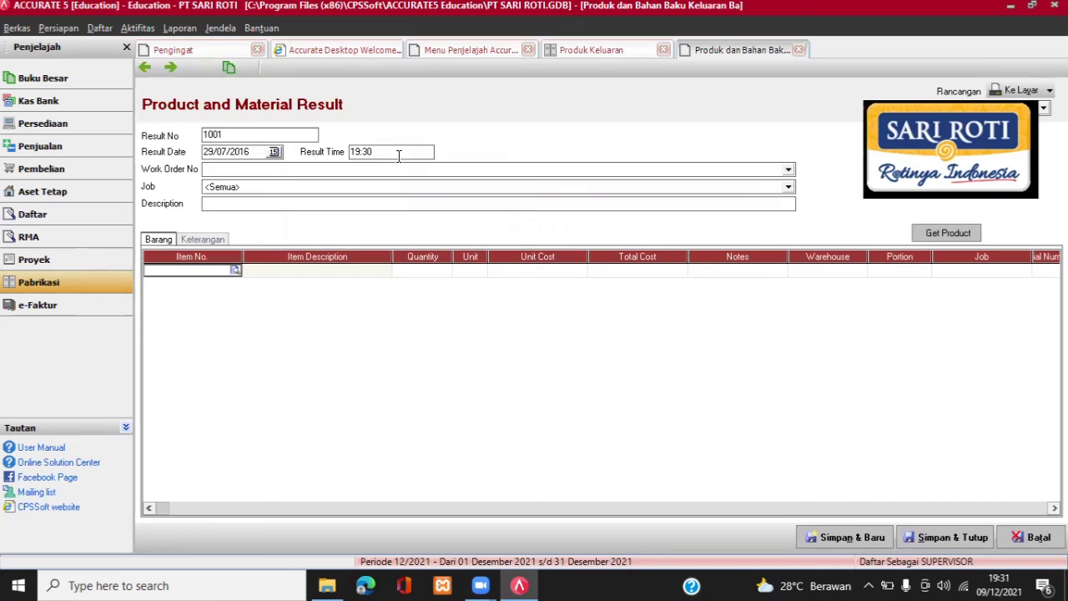
key(BackSpace)
key(BackSpace)
key(BackSpace)
key(BackSpace)
text(16:00)
Link it to work order 1001, describe it 'MEYELESAIKAN 10 PCS ROTI', and save.
click(720, 170)
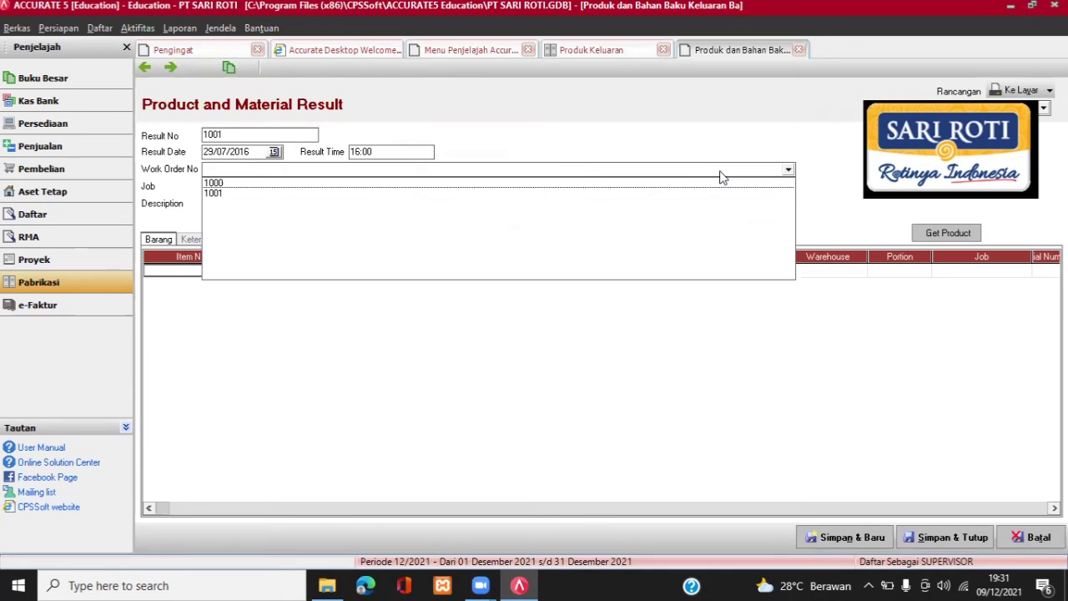
click(230, 194)
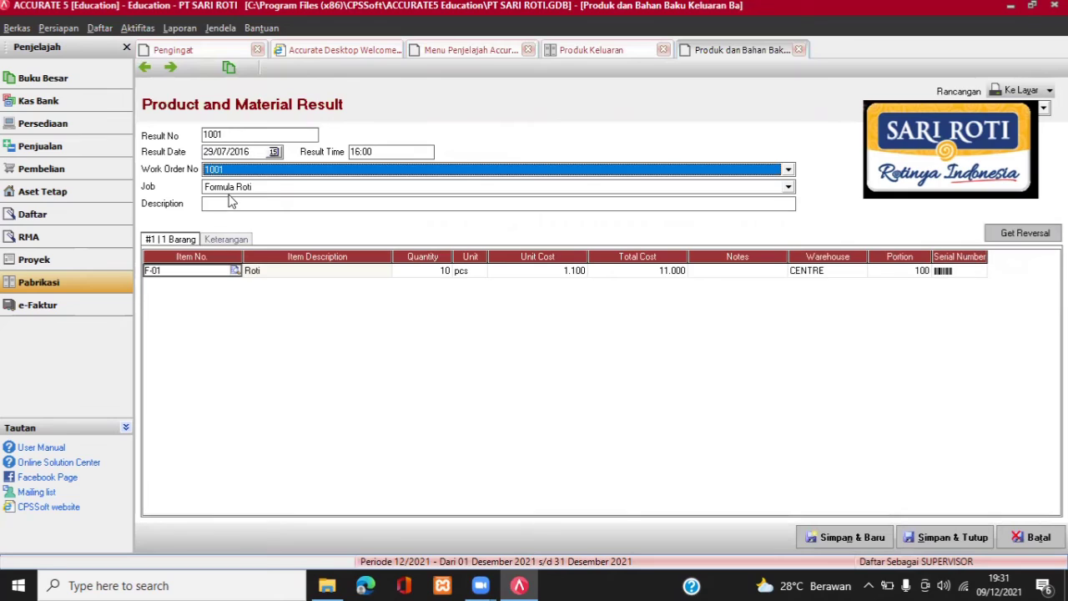
click(381, 203)
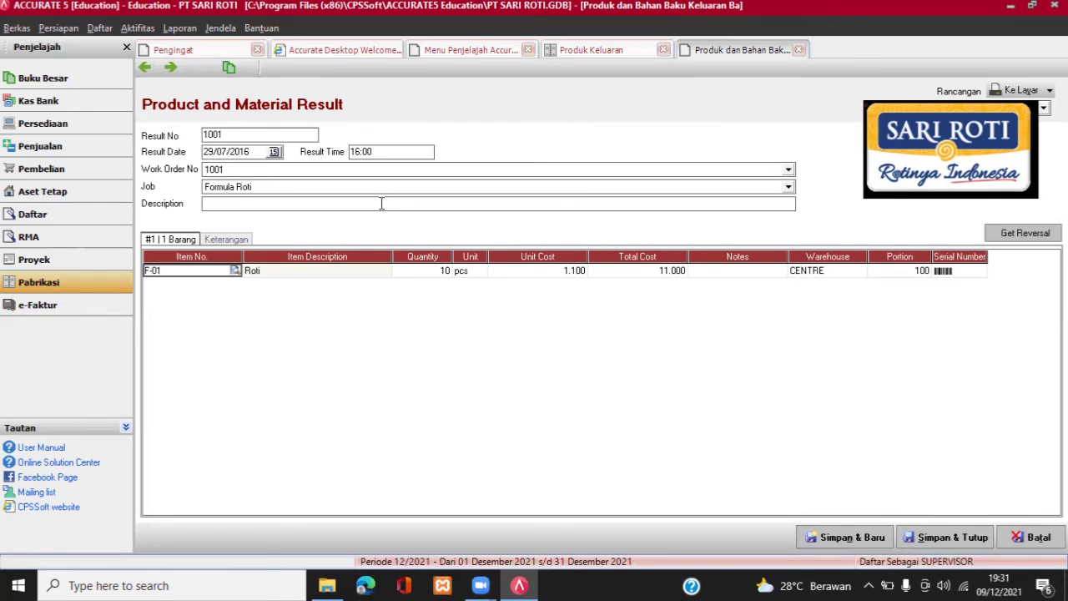
text(MEYELESAIKAN 10 PCS ROTI)
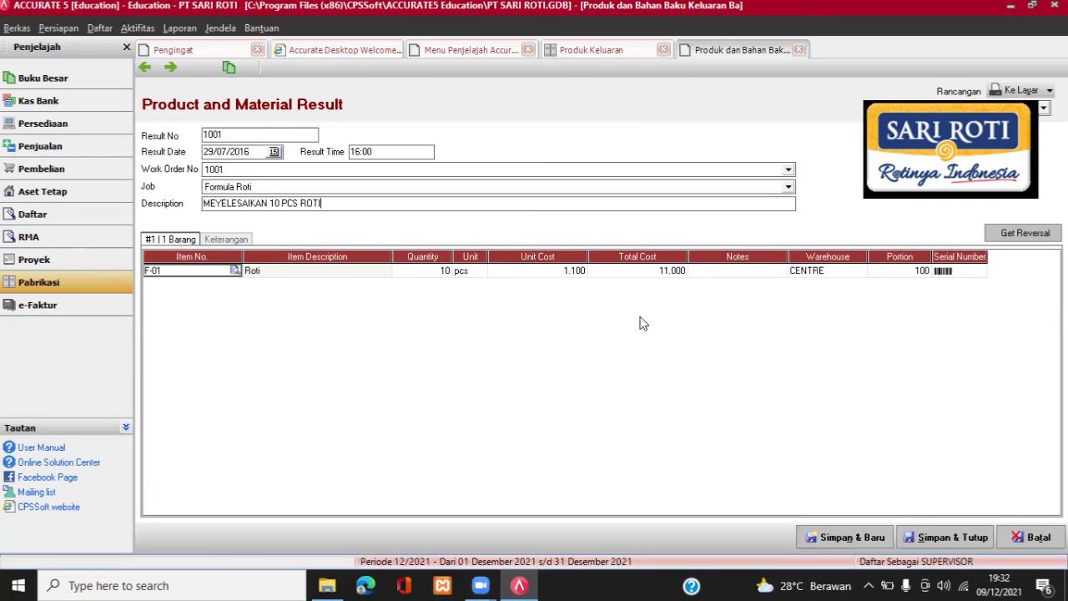
click(929, 538)
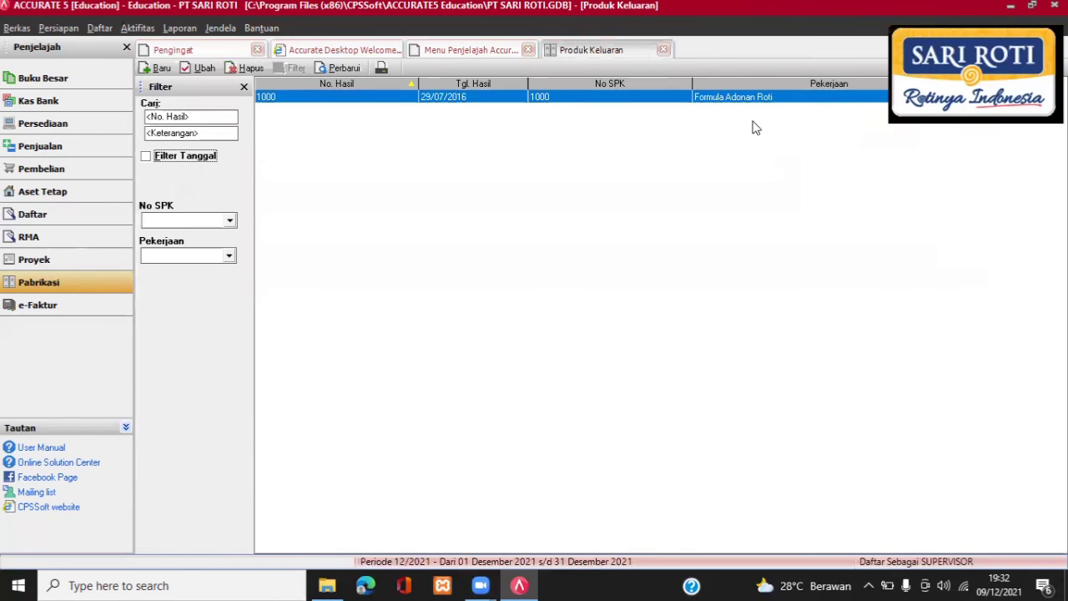
Refresh to confirm result 1001, then list sales invoices for all dates and start a new one.
click(335, 69)
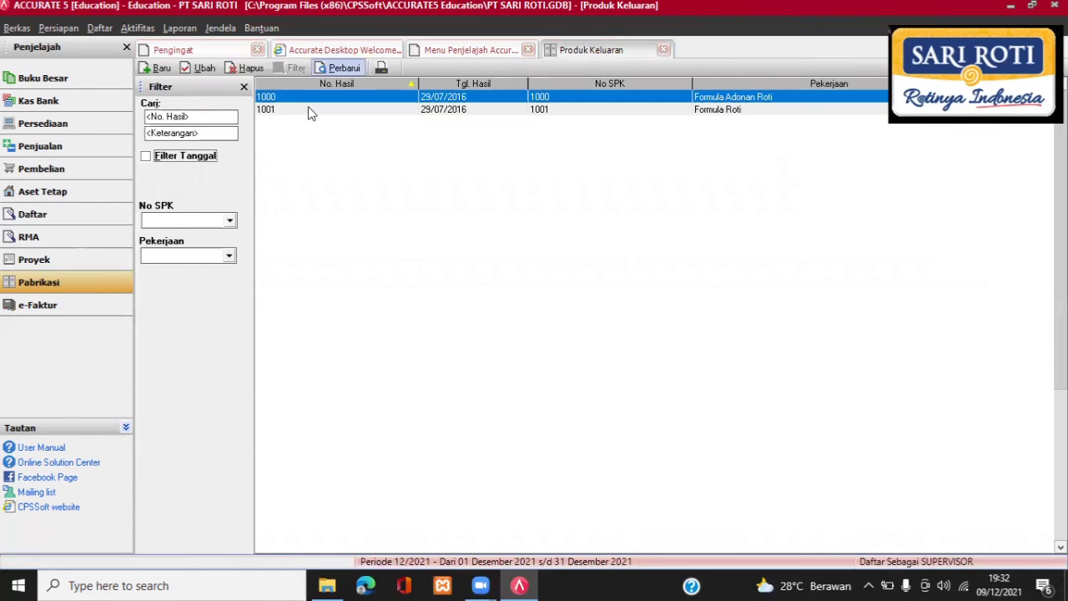
click(308, 109)
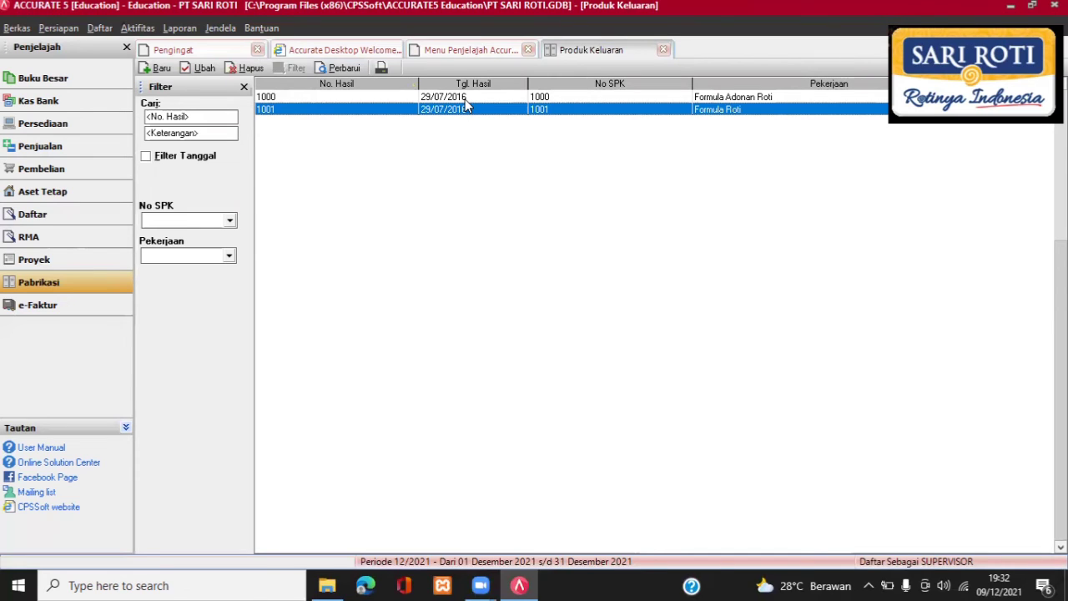
click(103, 29)
mouse_move(186, 147)
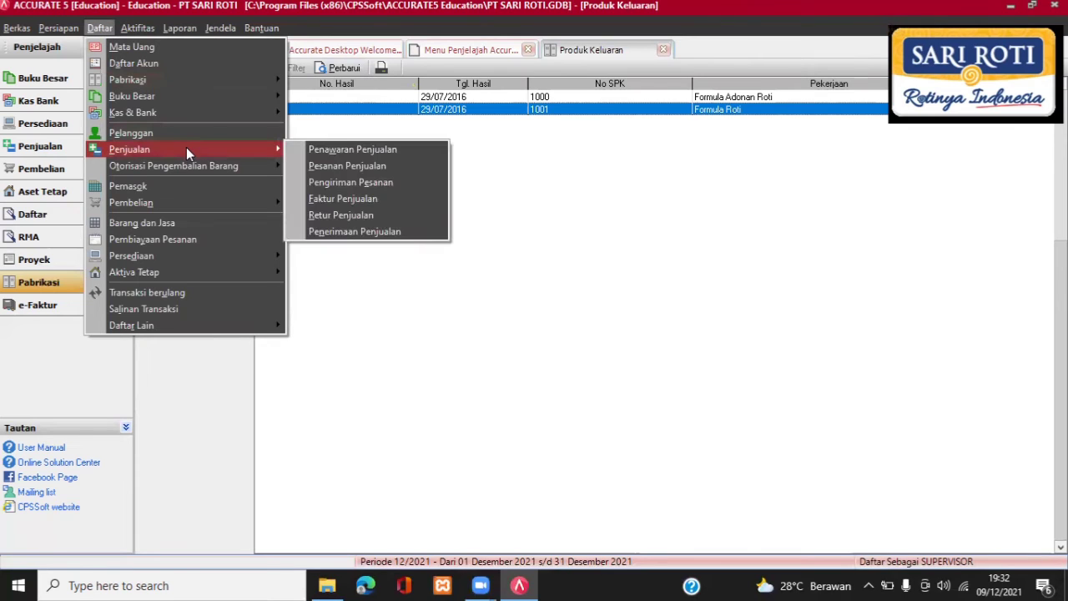
click(358, 198)
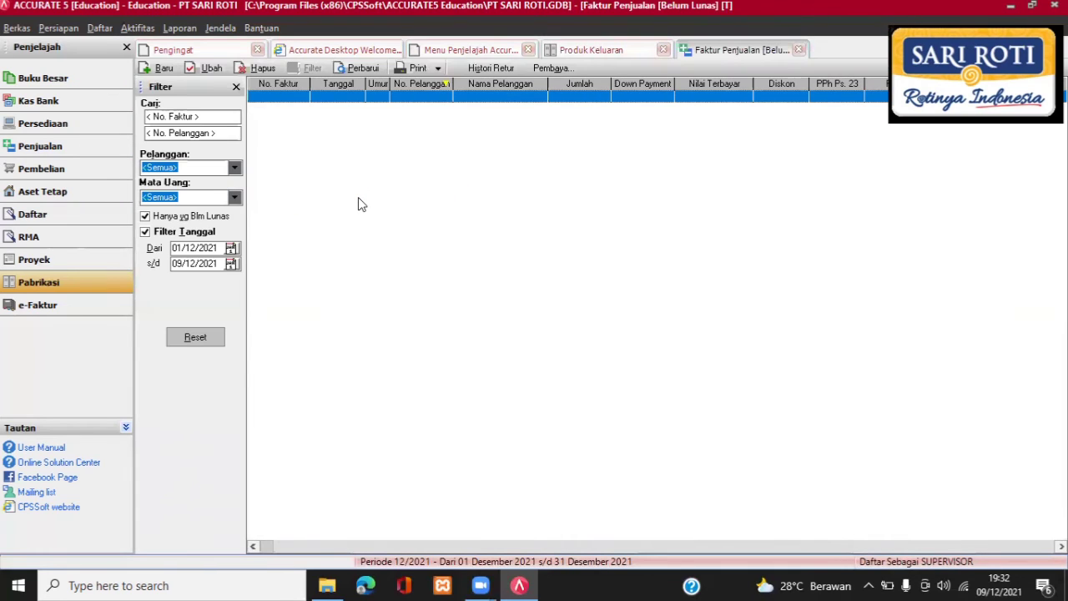
click(146, 233)
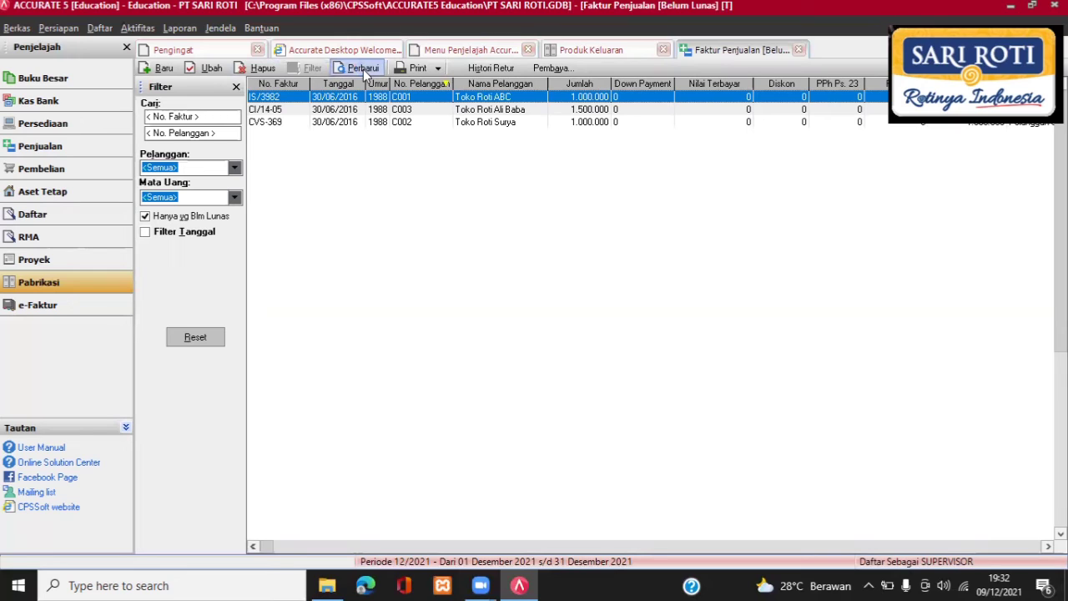
click(161, 72)
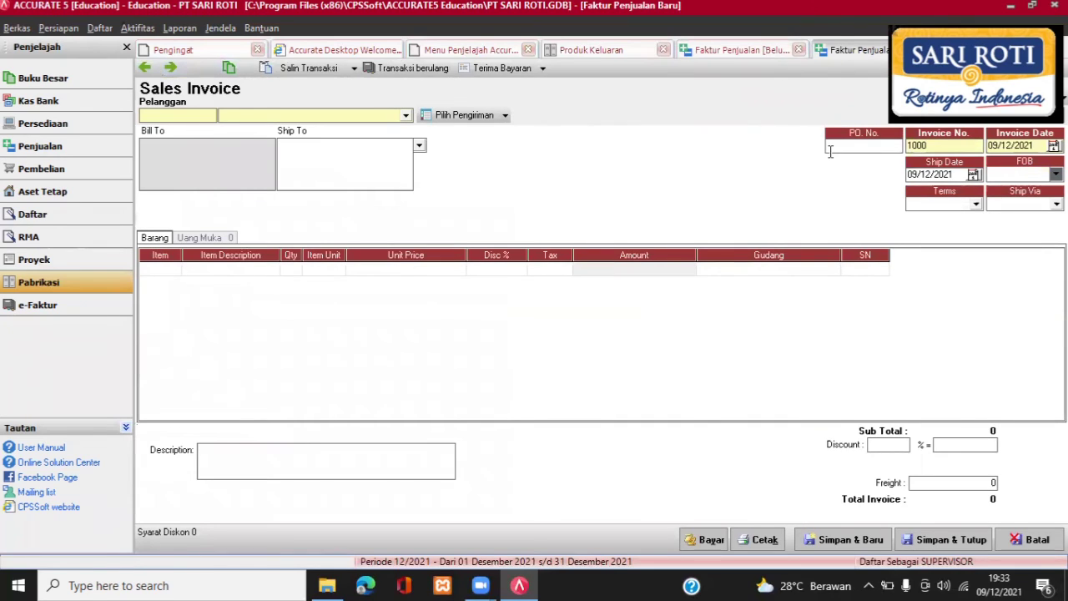
Set the invoice date to 29 July 2016.
click(1045, 147)
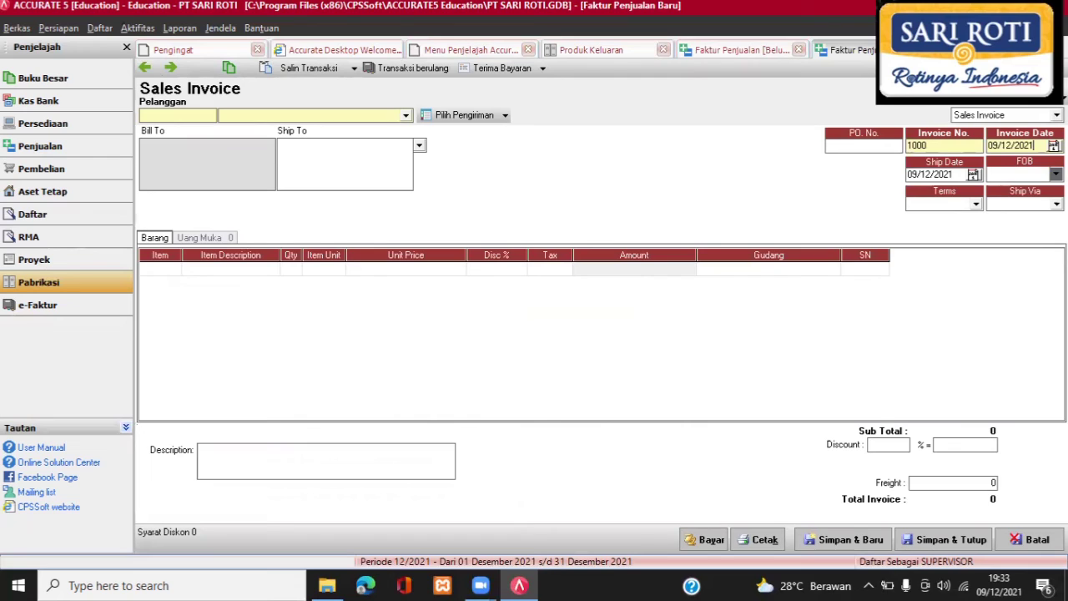
key(alt+Down)
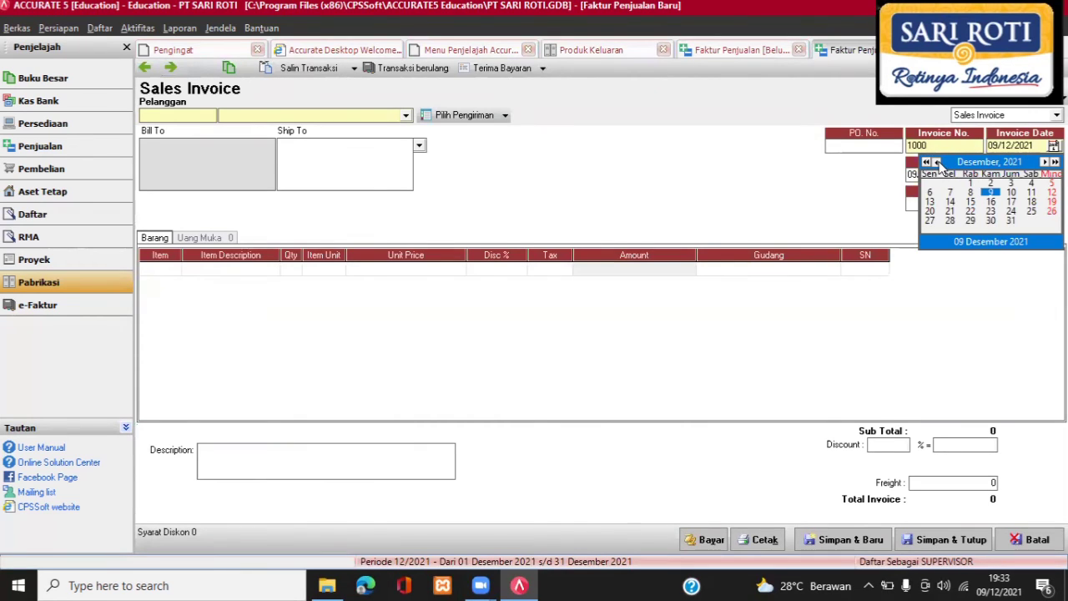
click(937, 162)
click(936, 162)
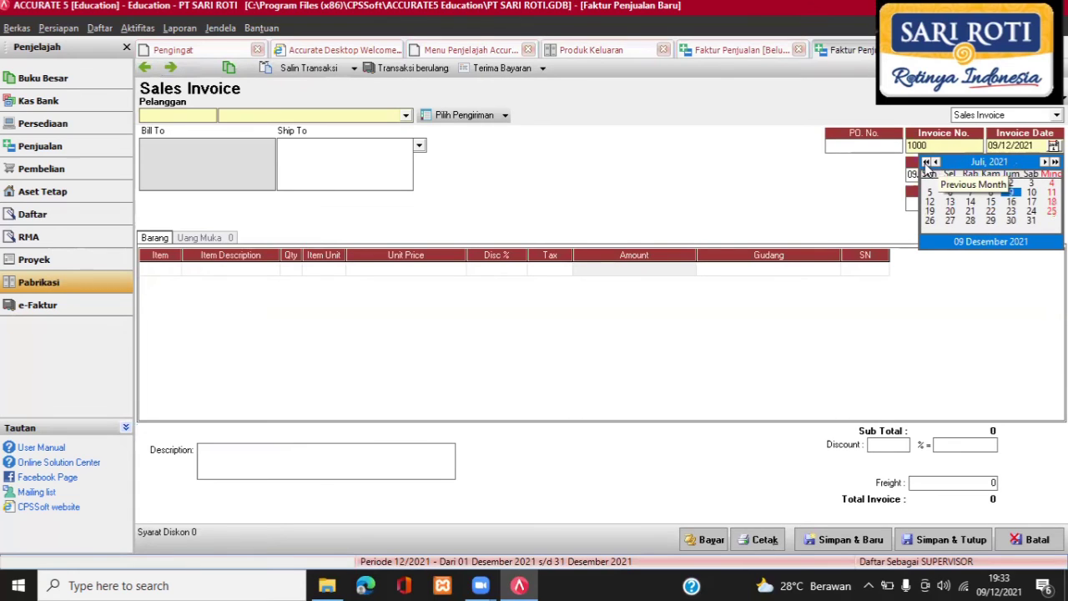
click(926, 162)
click(925, 161)
click(925, 162)
click(925, 162)
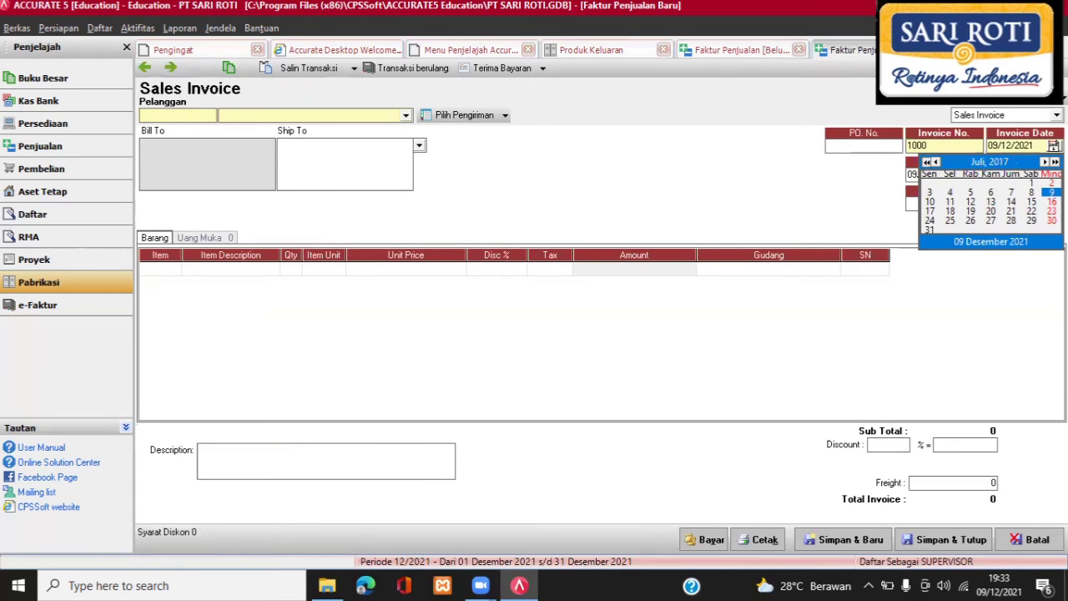
click(925, 162)
click(1011, 221)
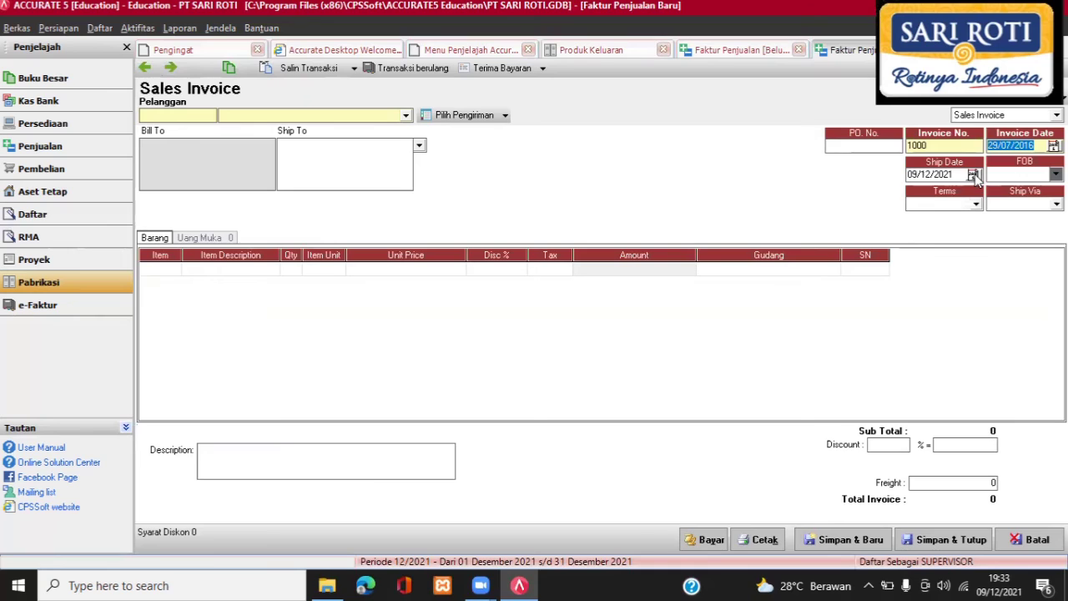
Set the ship date to 29 July 2016 as well.
click(973, 174)
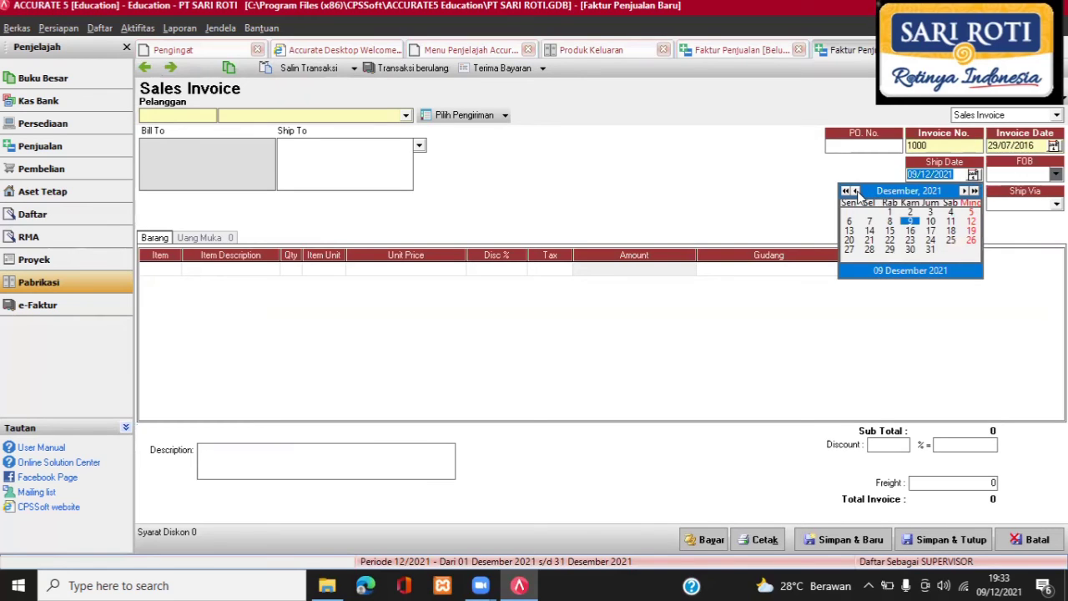
click(855, 191)
click(855, 191)
click(855, 191)
click(856, 191)
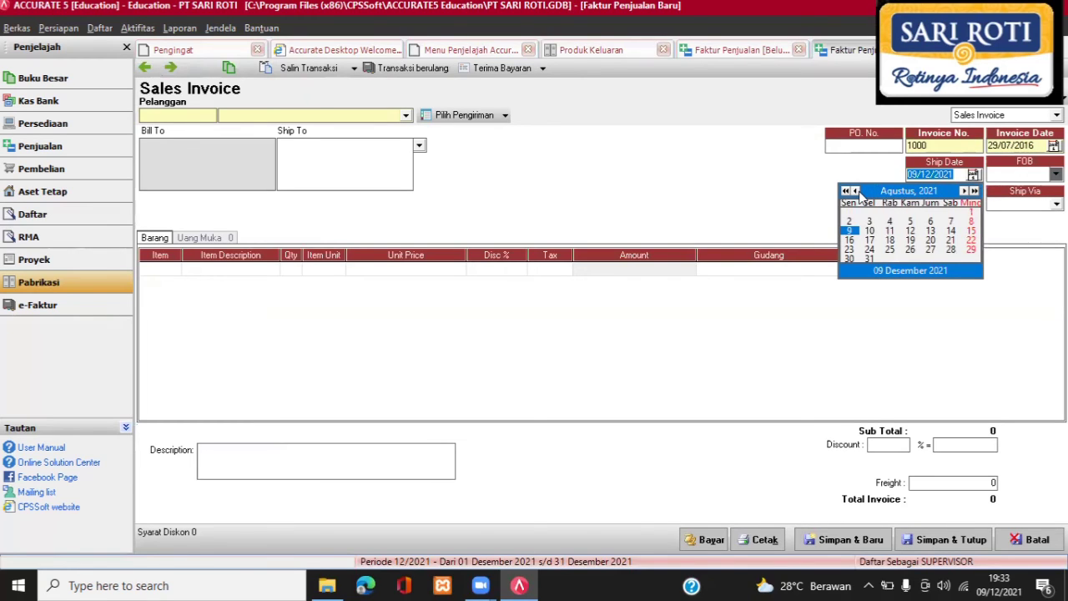
click(855, 191)
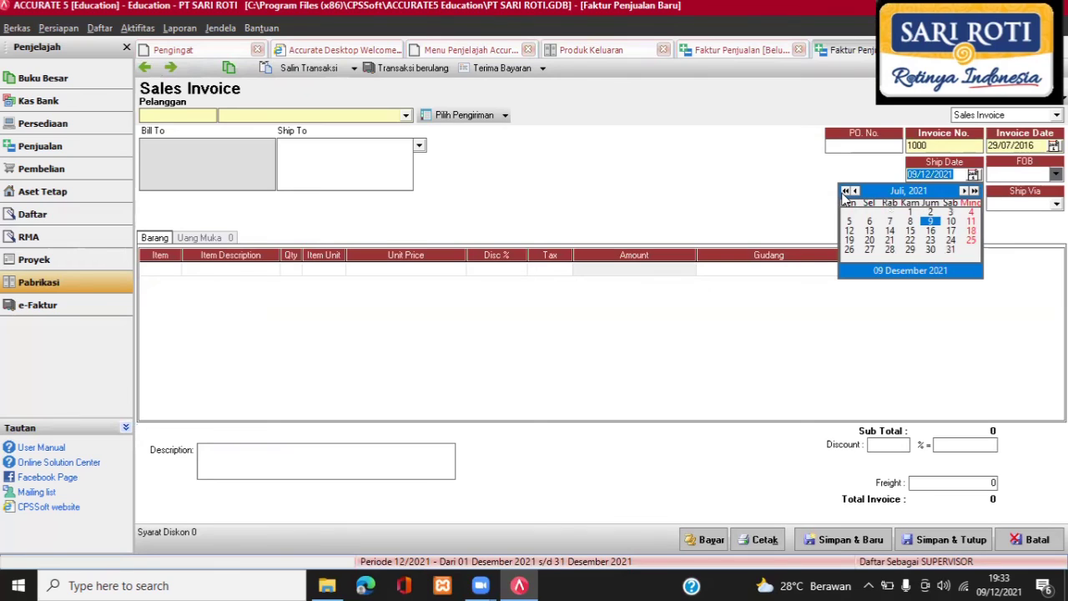
click(845, 191)
click(845, 191)
click(845, 191)
click(845, 191)
click(845, 191)
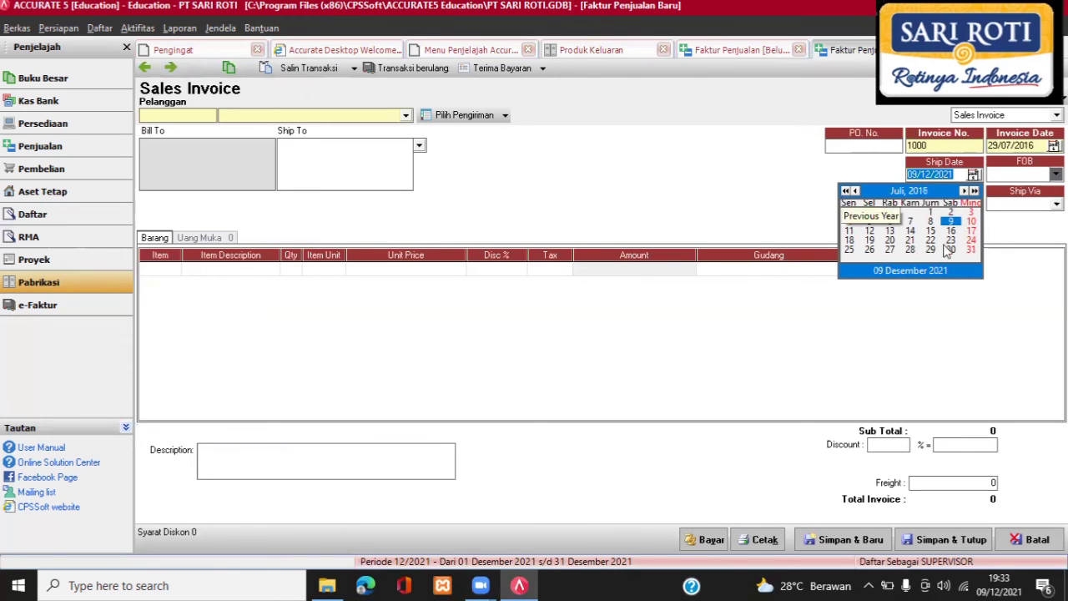
click(930, 250)
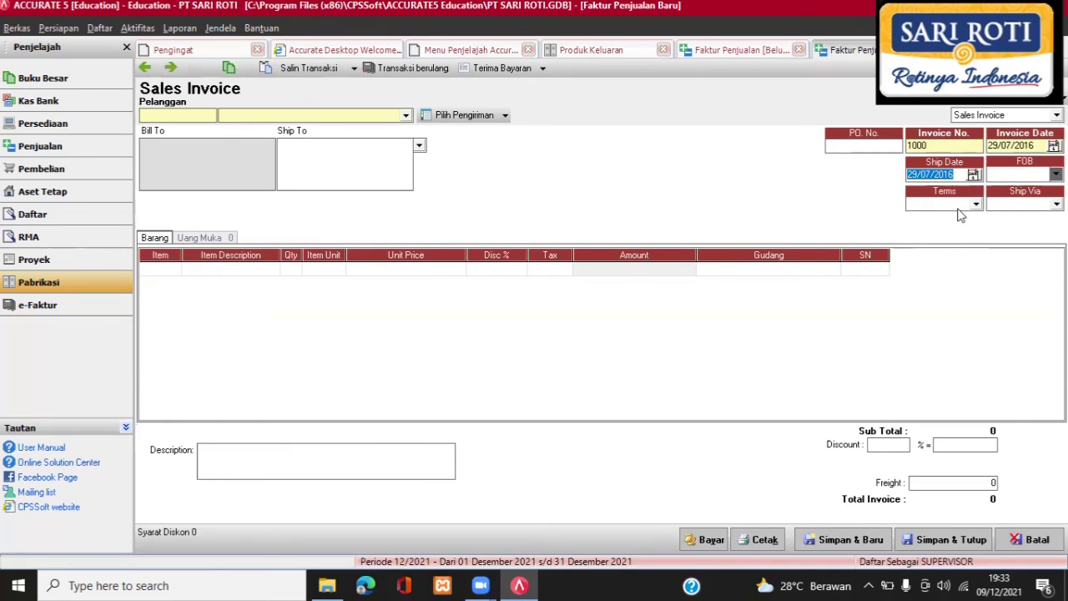
click(405, 116)
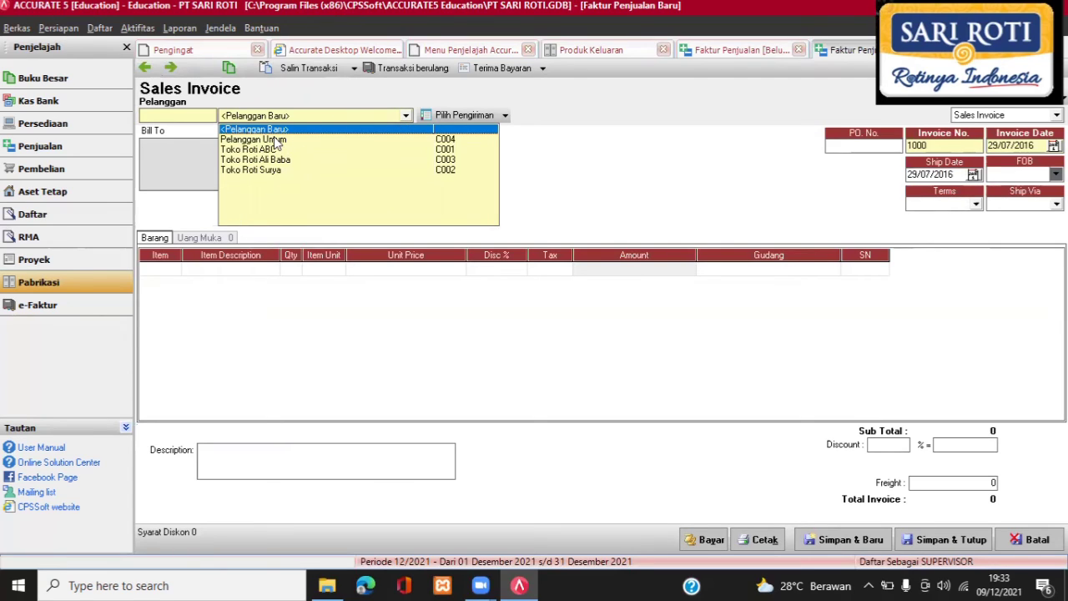
Bill Pelanggan Umum for 8 pcs of F-01 Roti, totalling 88.000, and save the invoice.
click(277, 141)
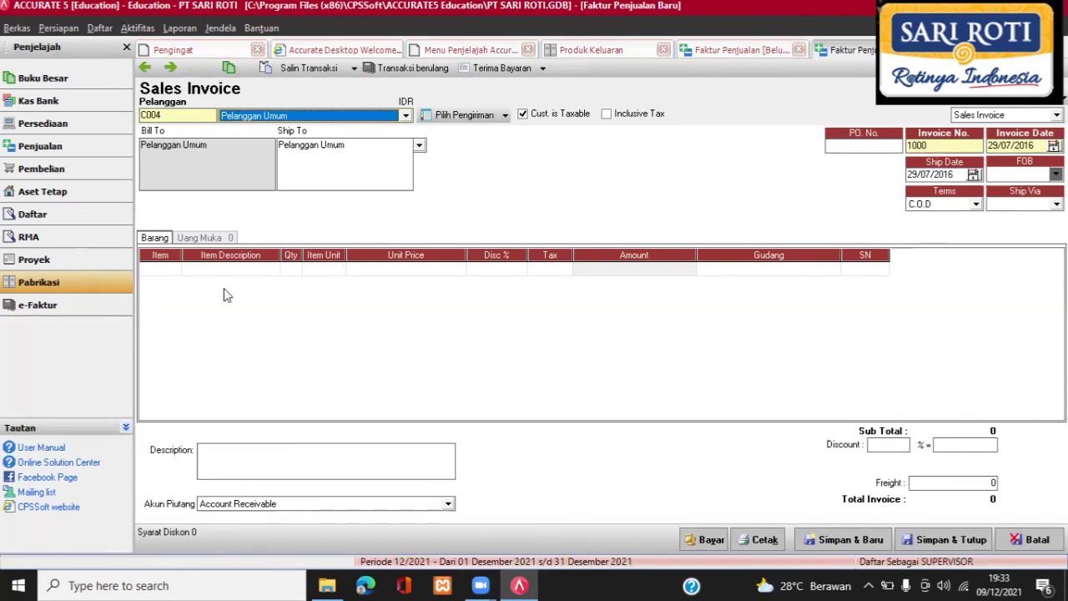
click(164, 268)
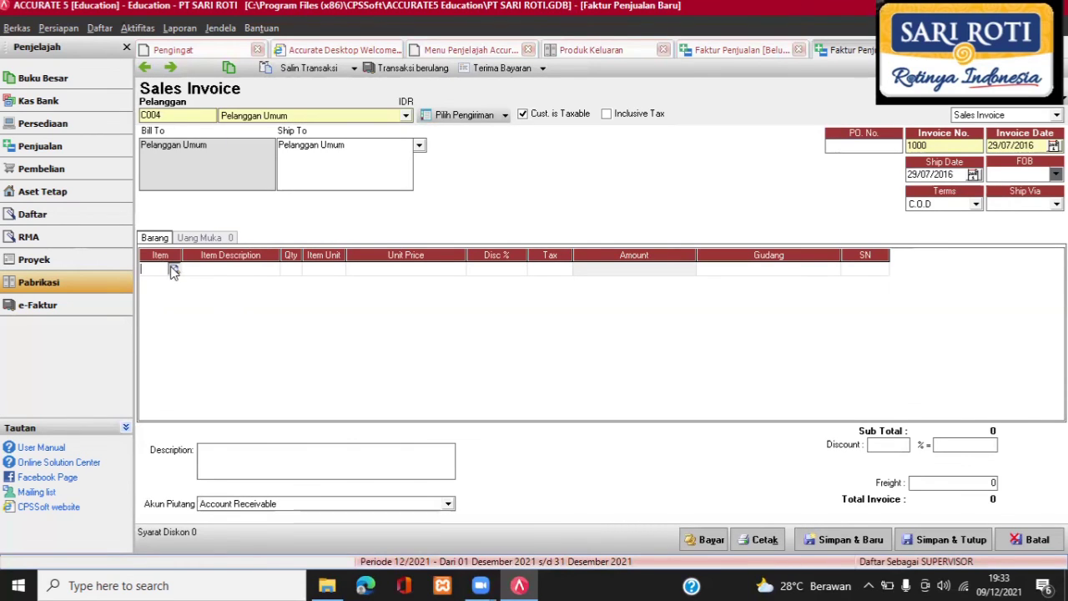
click(174, 270)
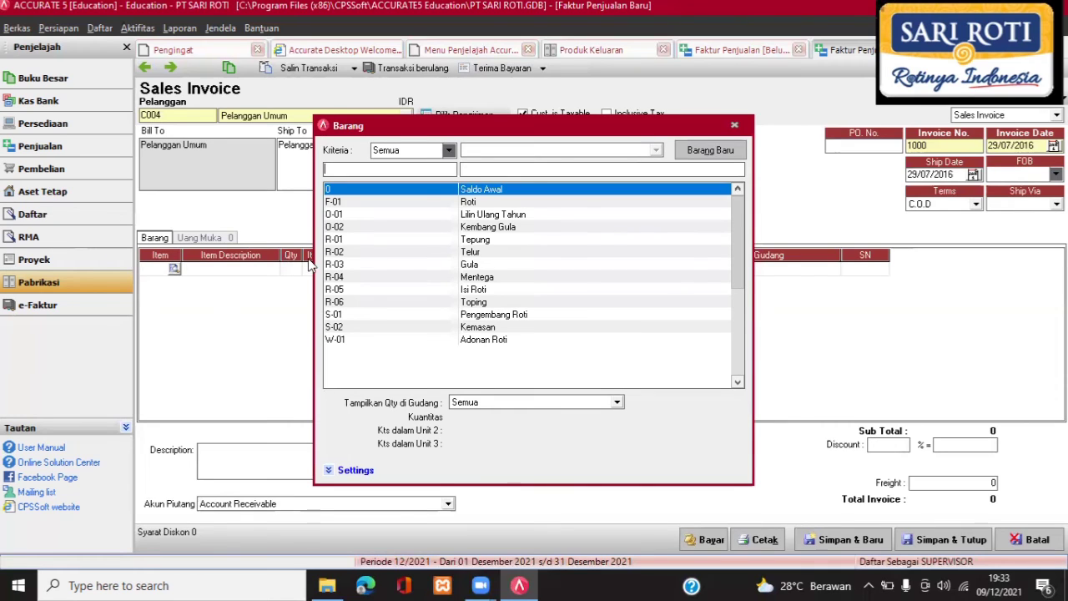
double_click(440, 203)
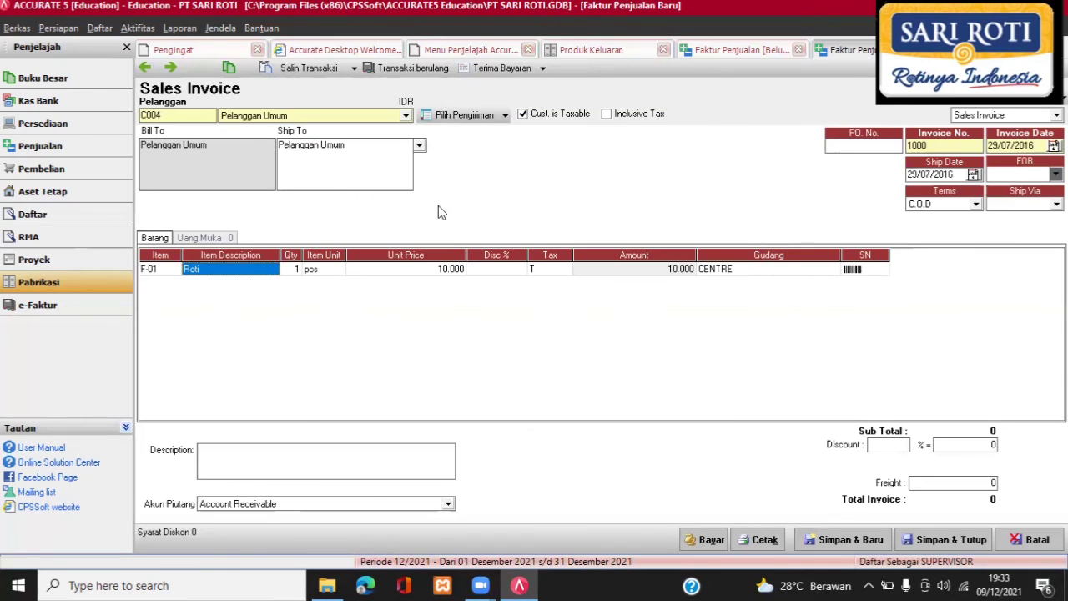
click(296, 277)
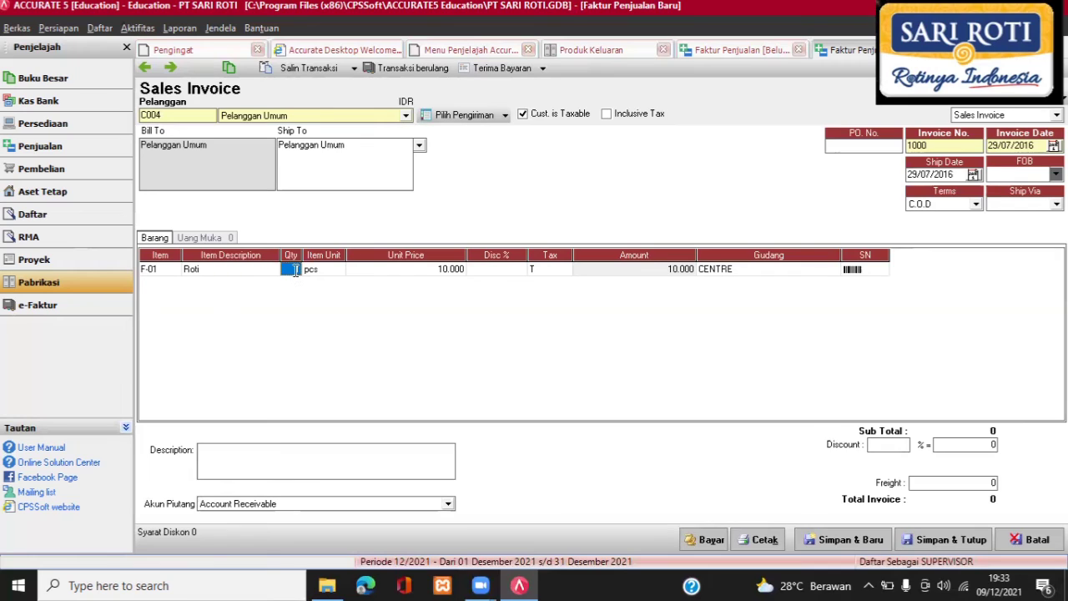
text(8)
click(852, 273)
key(Return)
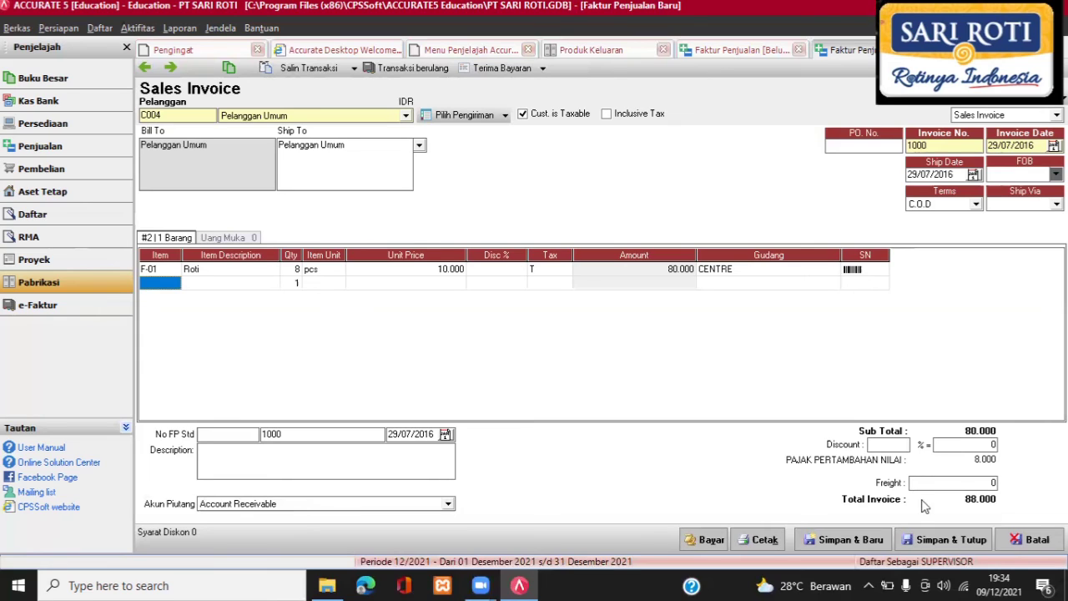
click(944, 542)
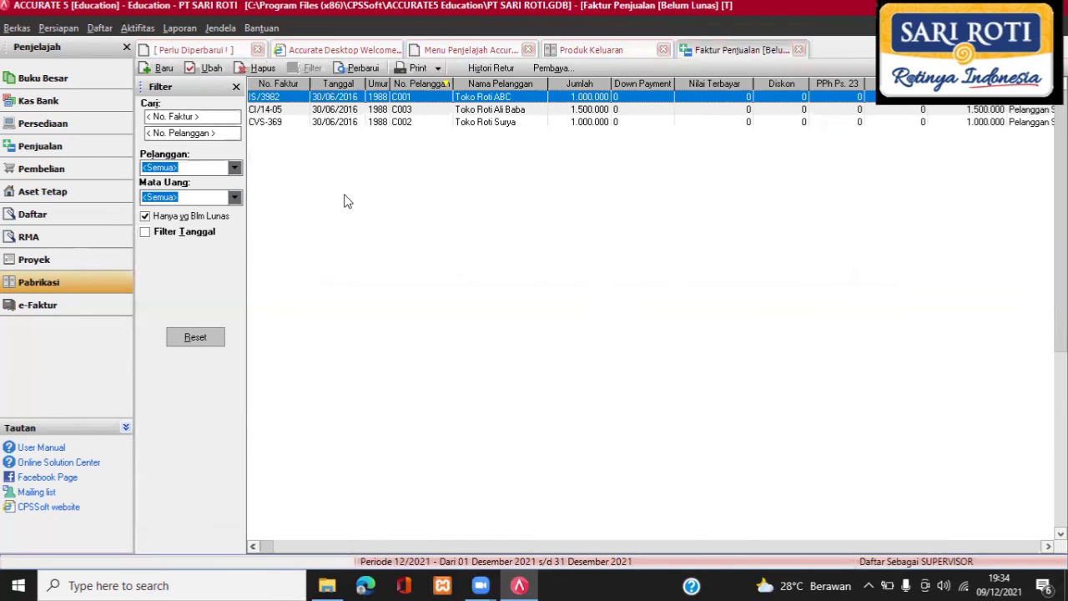
Refresh to show invoice 1000, then list Pembayaran for all dates and start a new payment.
click(361, 70)
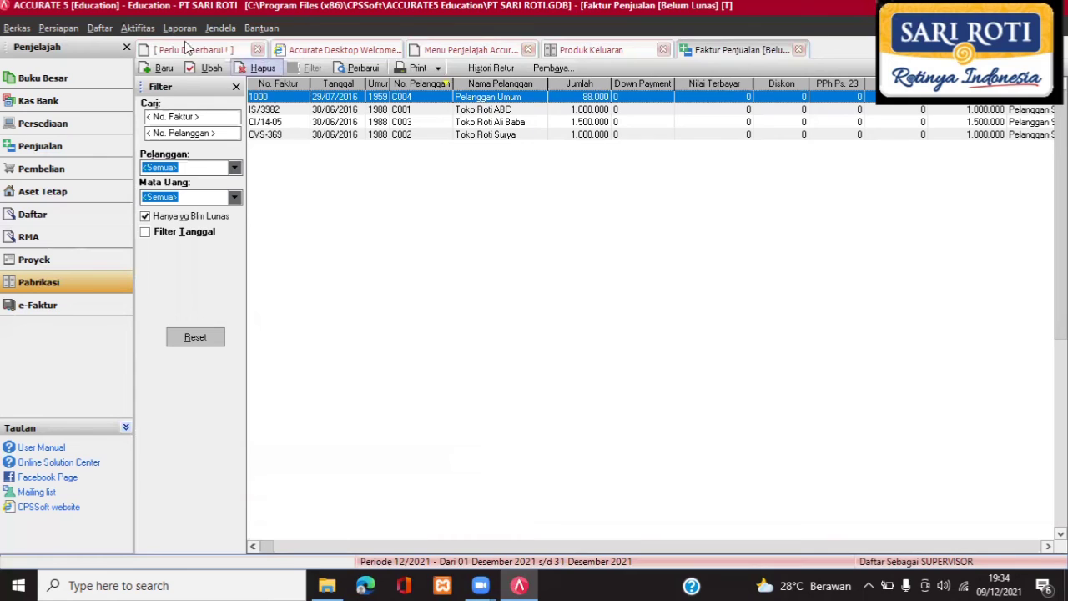
click(100, 30)
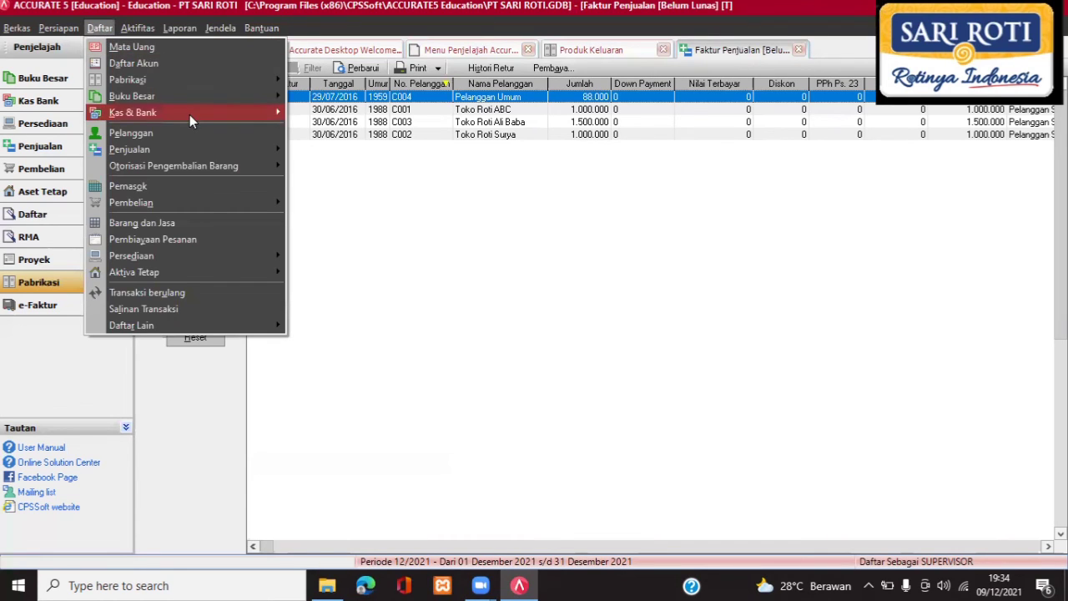
mouse_move(189, 114)
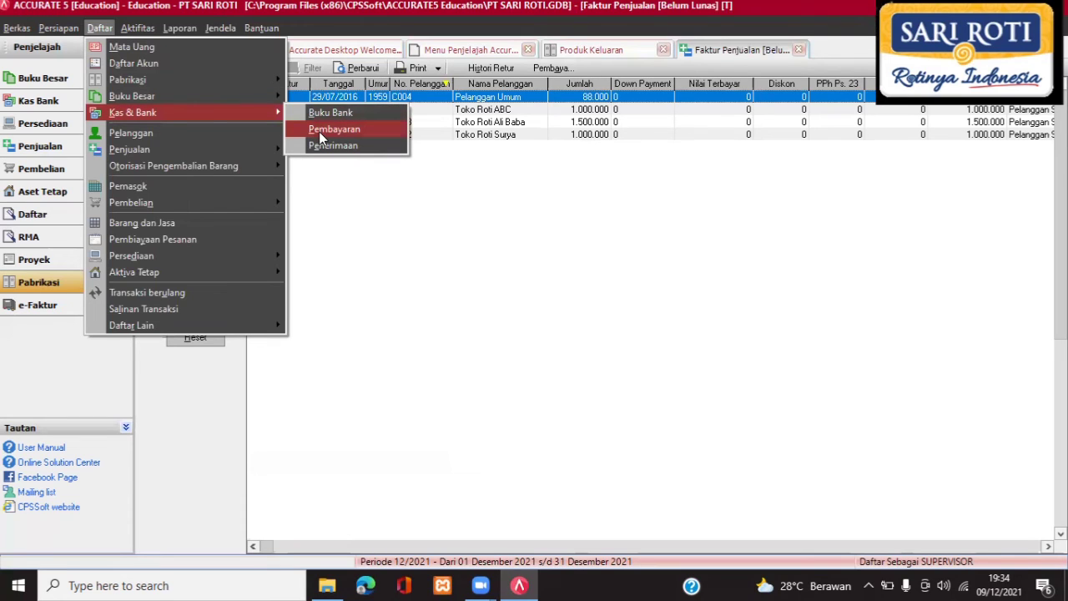
click(319, 131)
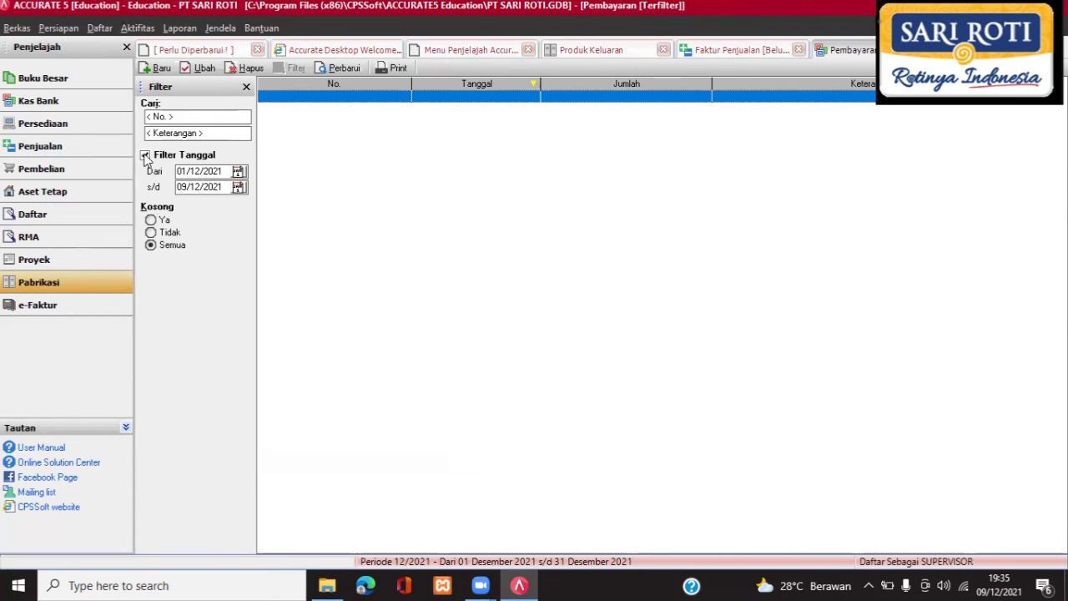
click(145, 156)
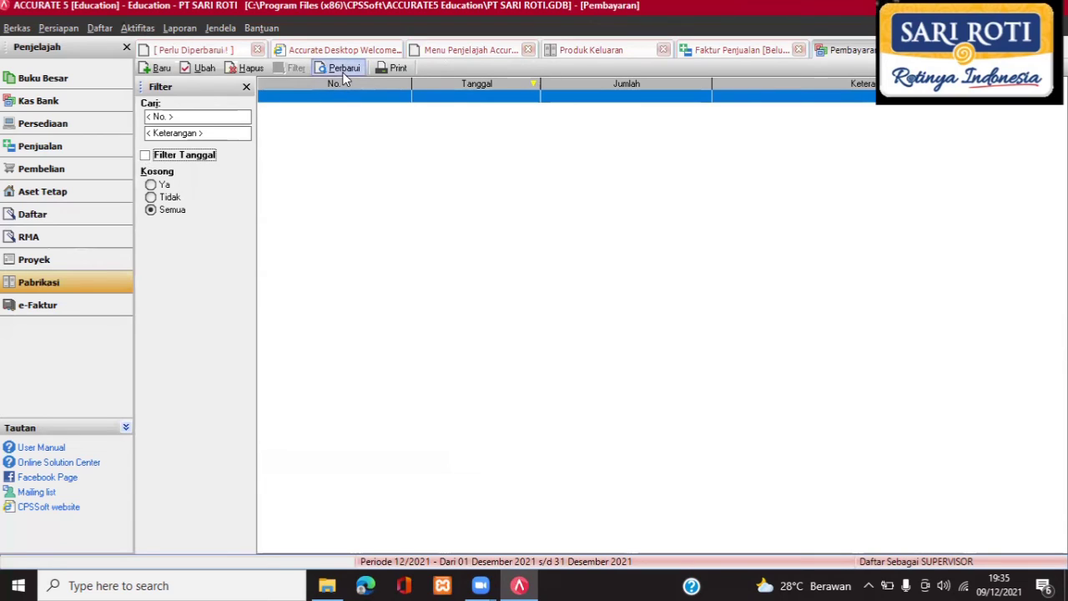
click(152, 71)
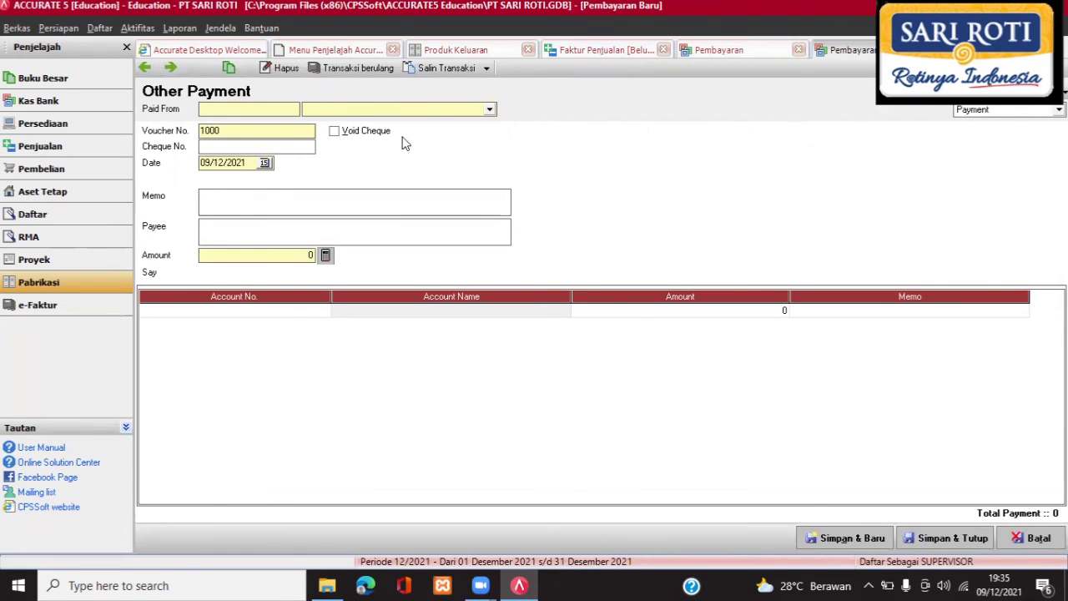
Pay from the Kas account, dated 29 July 2016.
click(418, 109)
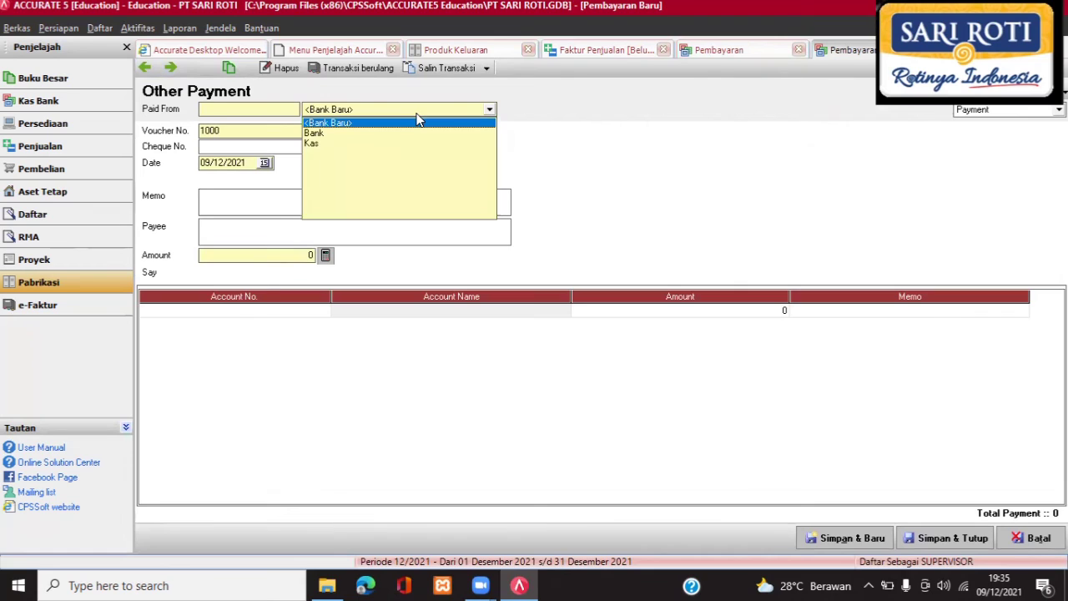
click(313, 144)
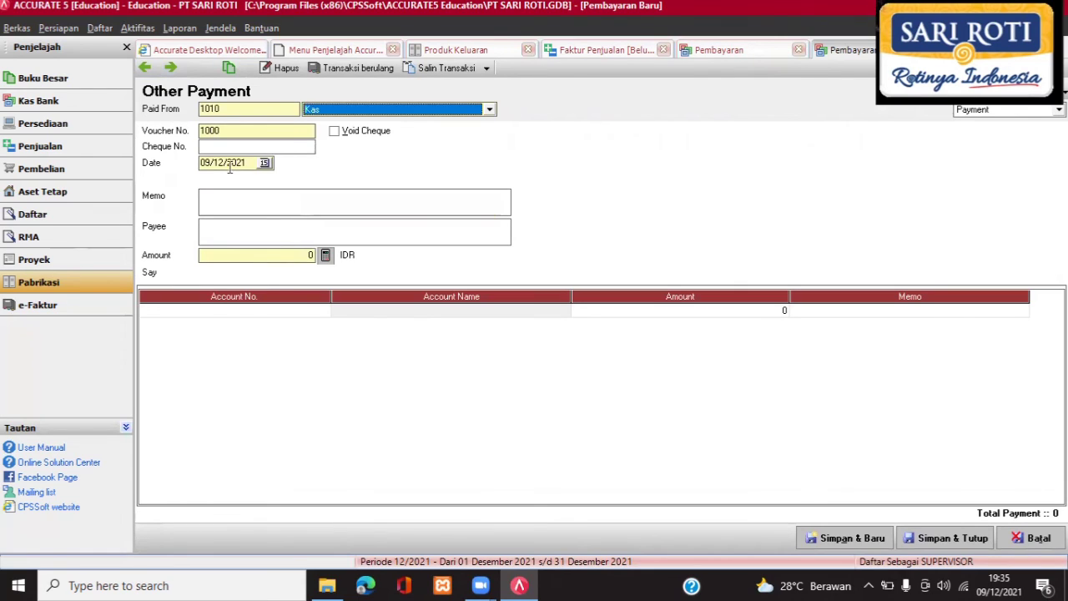
click(264, 163)
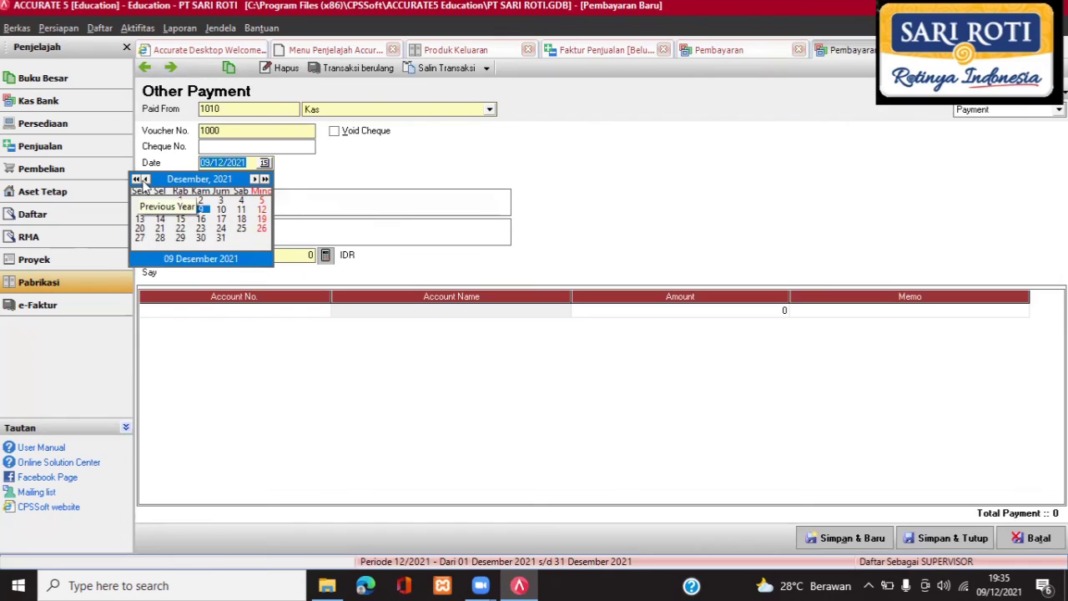
click(145, 179)
click(145, 180)
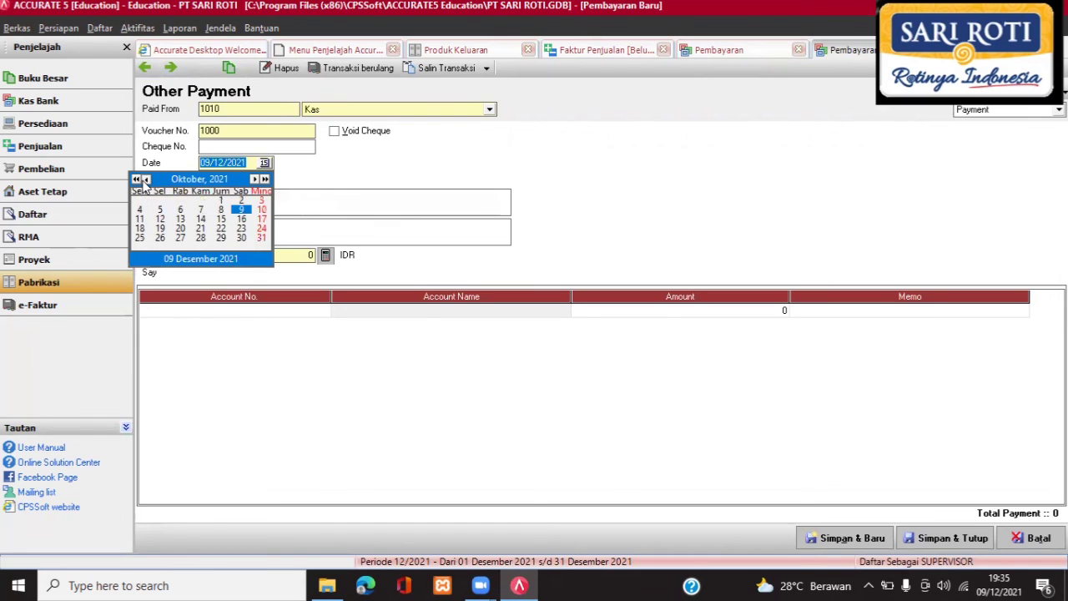
click(145, 180)
click(145, 181)
click(145, 180)
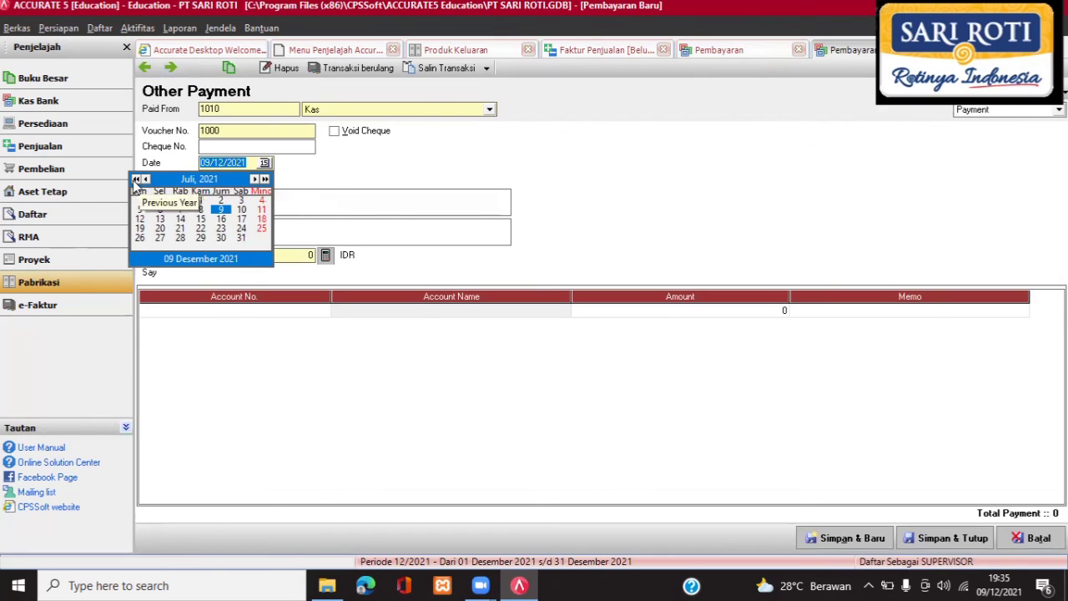
click(136, 179)
click(136, 180)
click(136, 179)
click(136, 179)
click(136, 180)
click(136, 179)
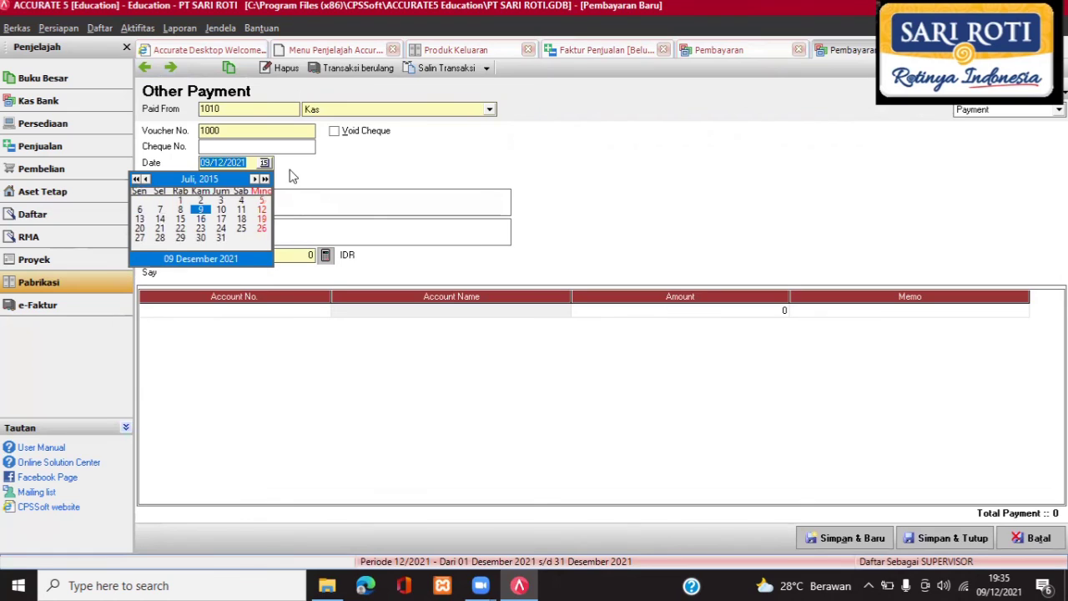
click(265, 179)
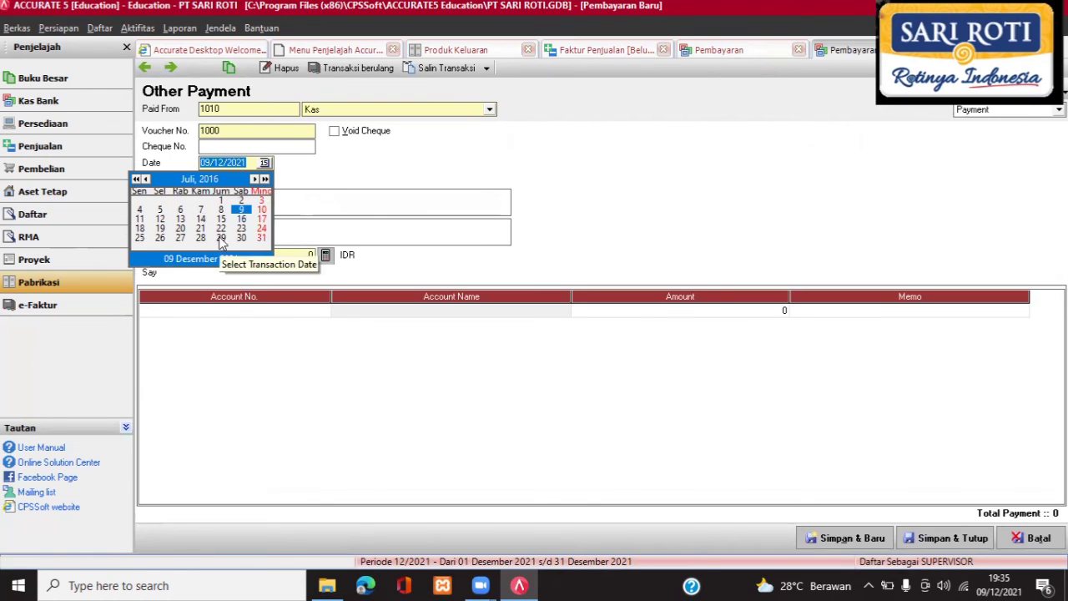
click(220, 238)
Enter the memo 'MEMBAYAR UPAH TEANGA KERJA TIDAK LANGSUNG' and amount 350000.
click(234, 205)
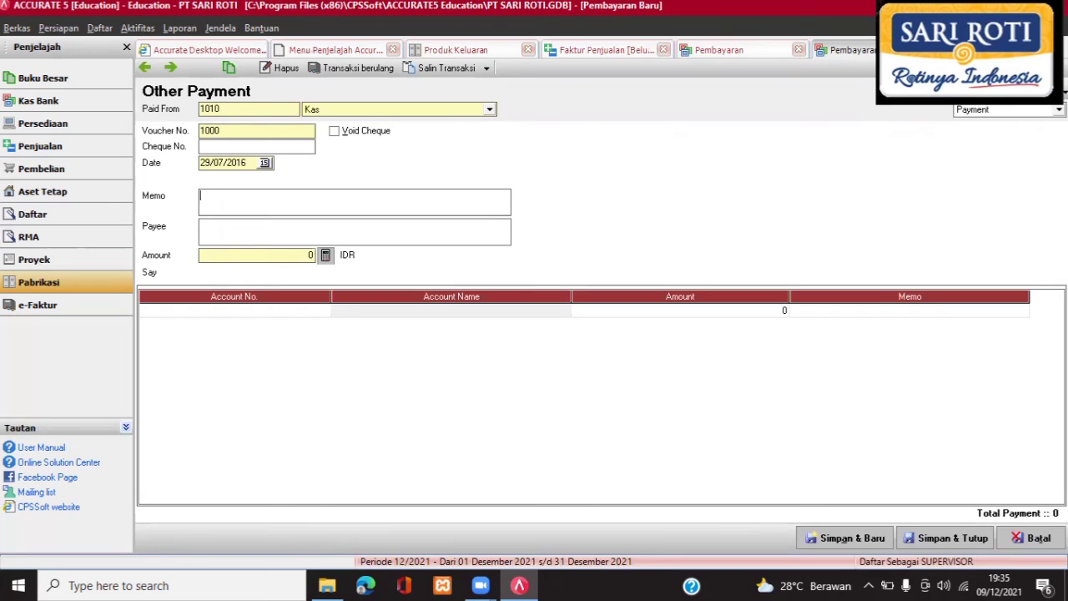
text(EMBA)
key(BackSpace)
key(BackSpace)
key(BackSpace)
key(BackSpace)
text(MEMBAYAR UPAH TEANGA )
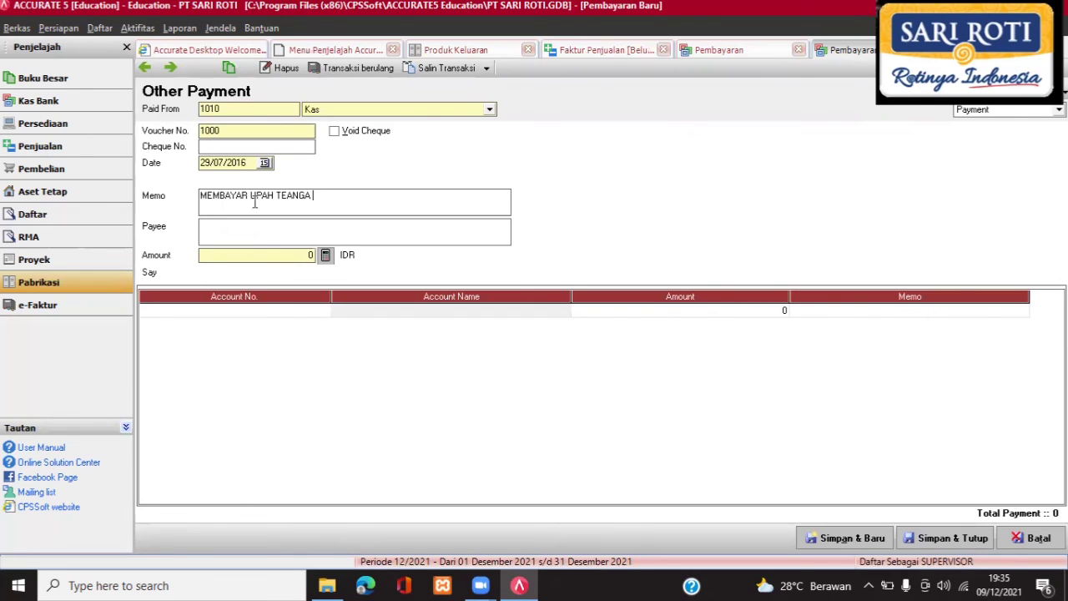
text(KEJRA TIADK)
key(BackSpace)
key(BackSpace)
key(BackSpace)
key(BackSpace)
key(BackSpace)
key(BackSpace)
key(BackSpace)
key(BackSpace)
key(BackSpace)
key(BackSpace)
text(RJA TIDAK LNAGSU)
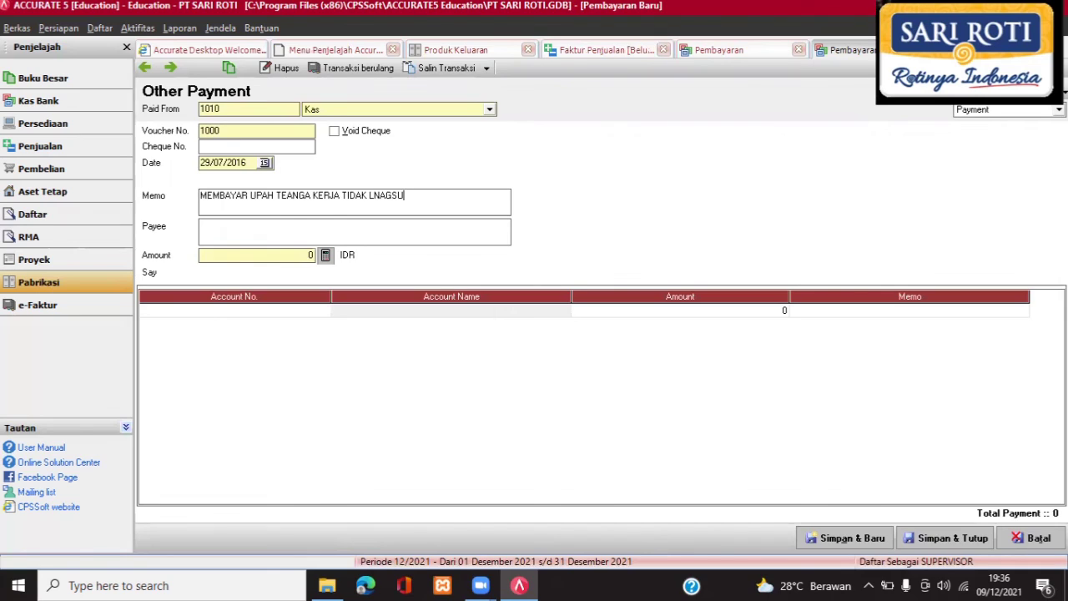
text(N)
key(BackSpace)
key(BackSpace)
key(BackSpace)
key(BackSpace)
key(BackSpace)
key(BackSpace)
text(ANGSUNG)
text(350)
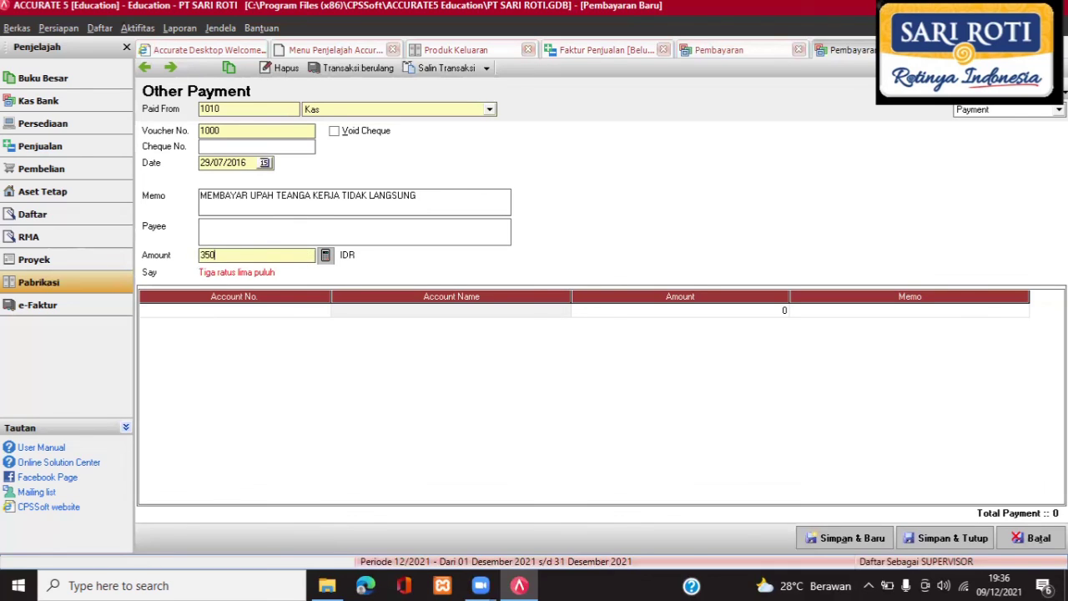
text(000)
Set the first payment line's account to 6100 Wages Expense.
click(268, 309)
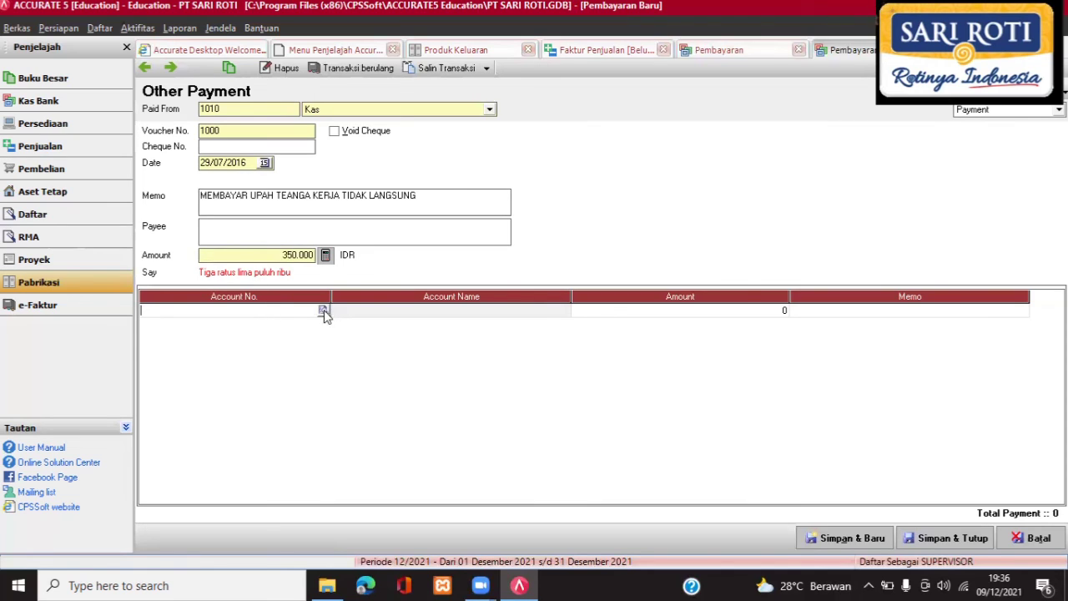
click(323, 310)
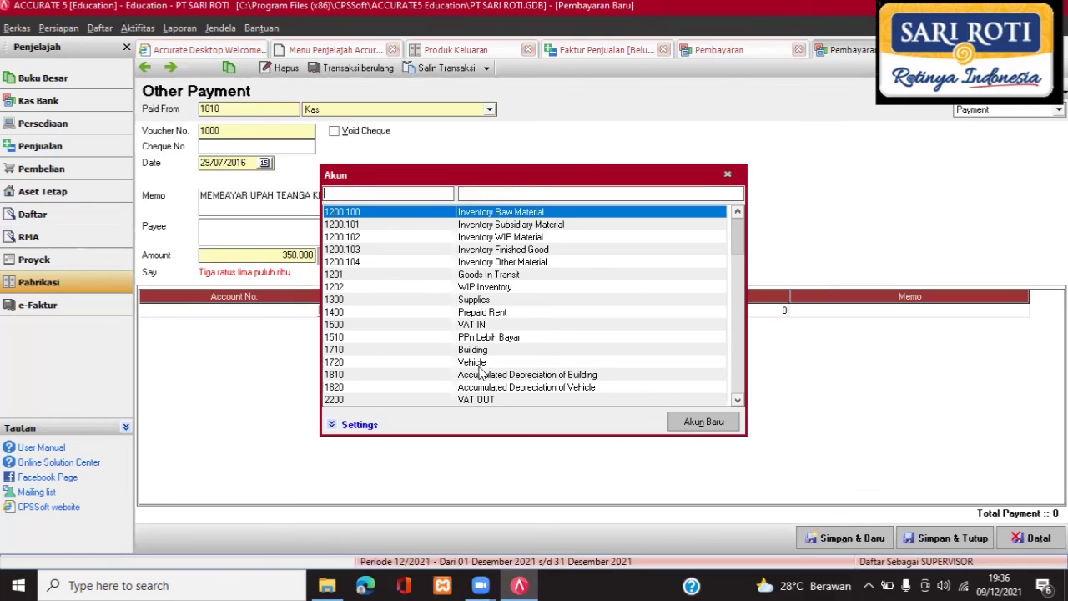
click(738, 400)
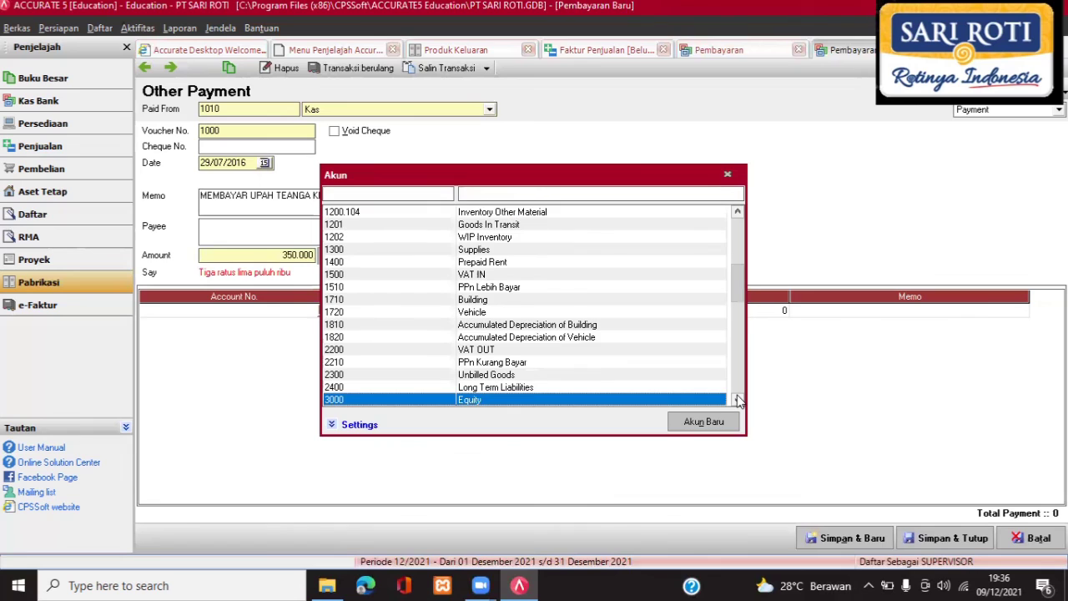
click(738, 400)
click(737, 399)
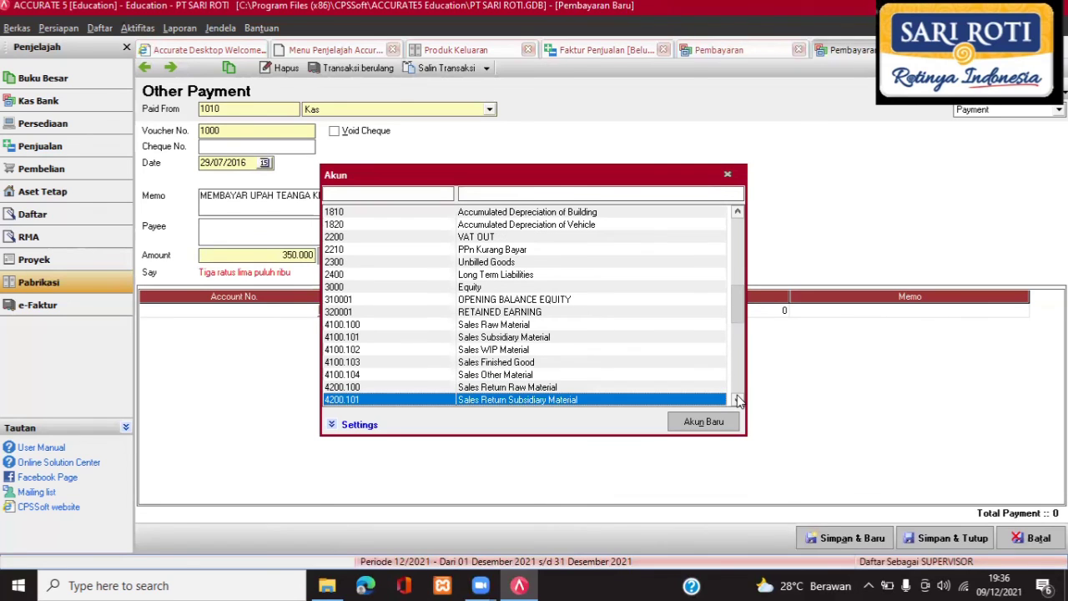
click(738, 400)
click(737, 399)
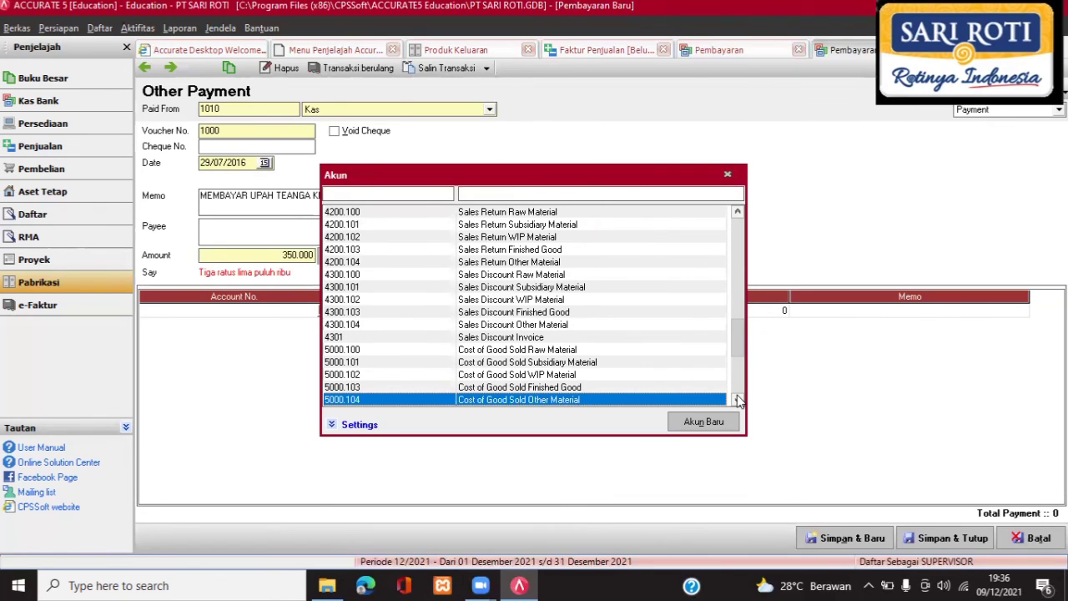
click(737, 400)
click(738, 400)
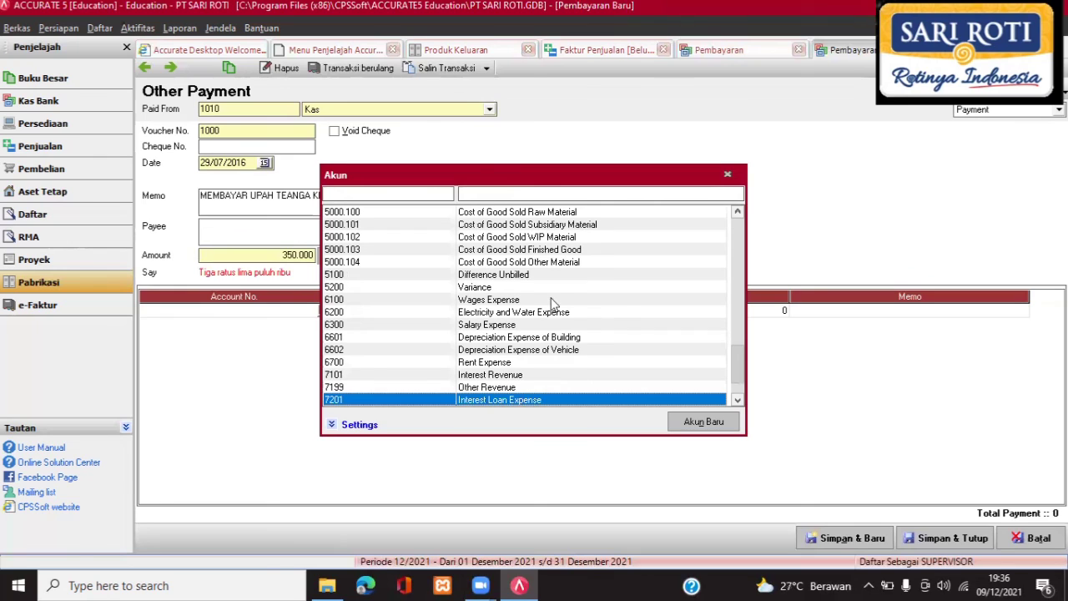
click(478, 302)
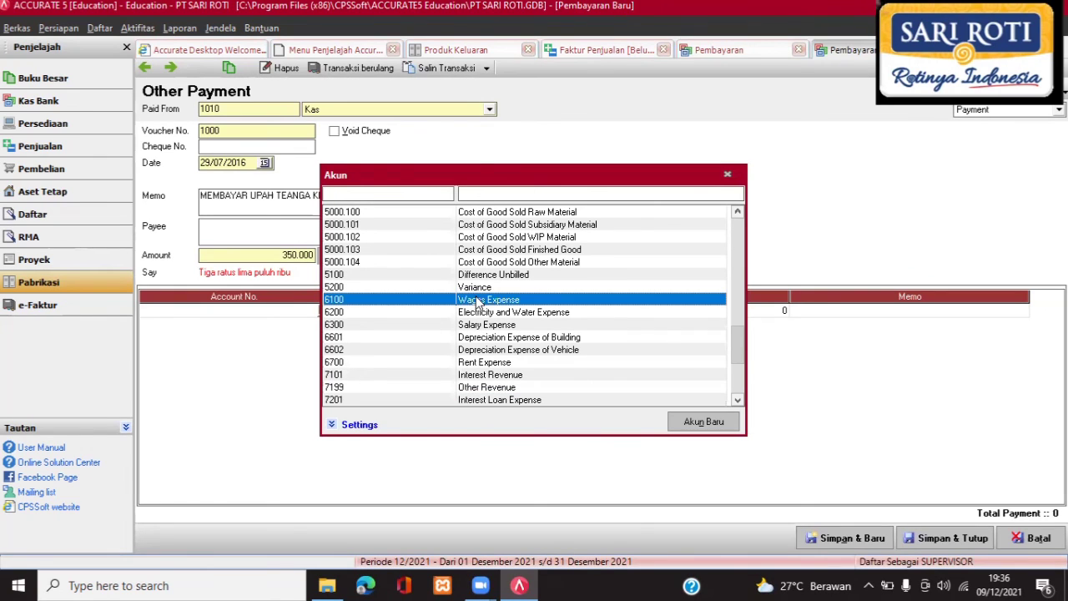
key(Return)
Commit the Wages Expense line with its 350.000 amount.
click(628, 318)
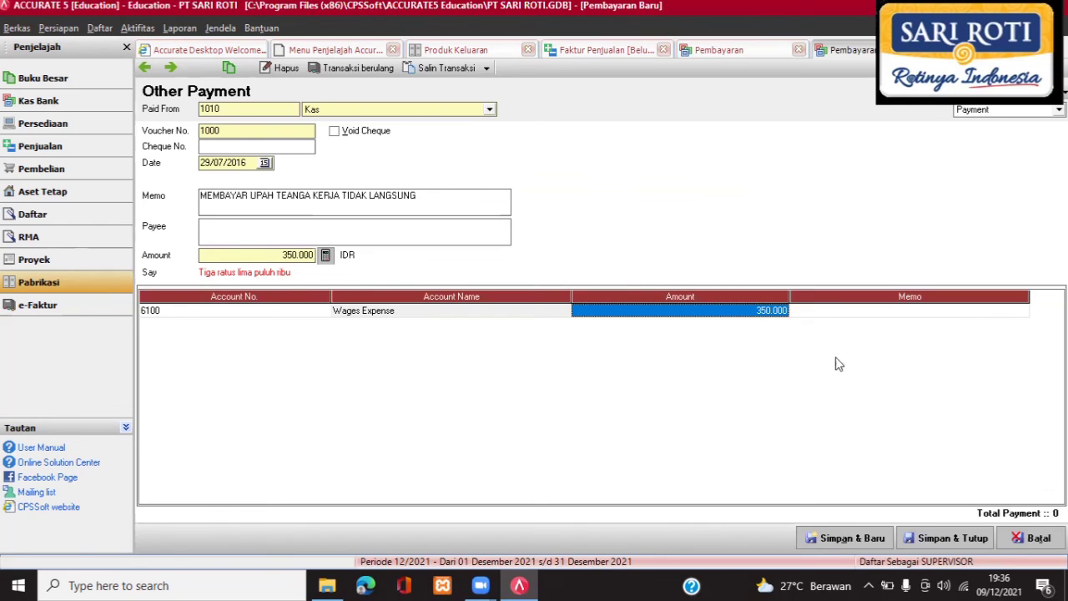
click(872, 312)
key(Tab)
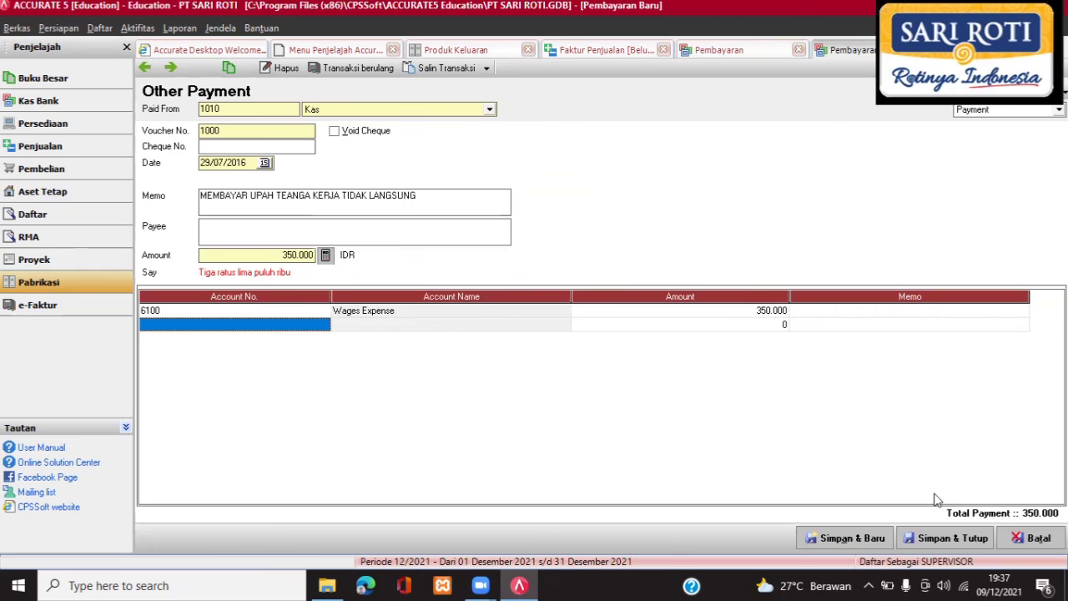
Save the 350.000 wages payment, refresh the payments list, and open Faktur Penjualan.
click(948, 539)
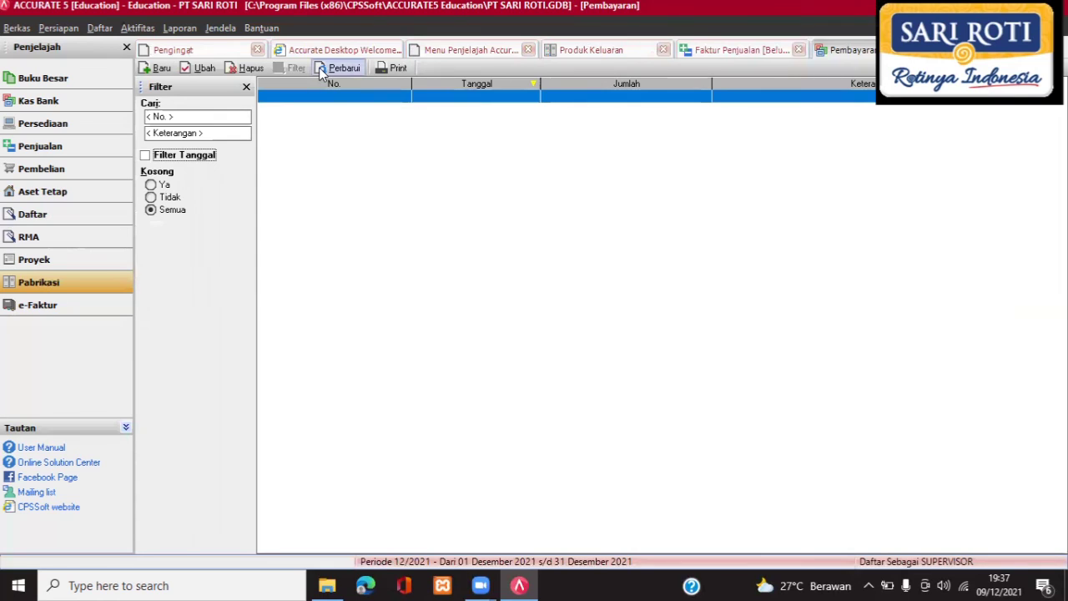
click(326, 72)
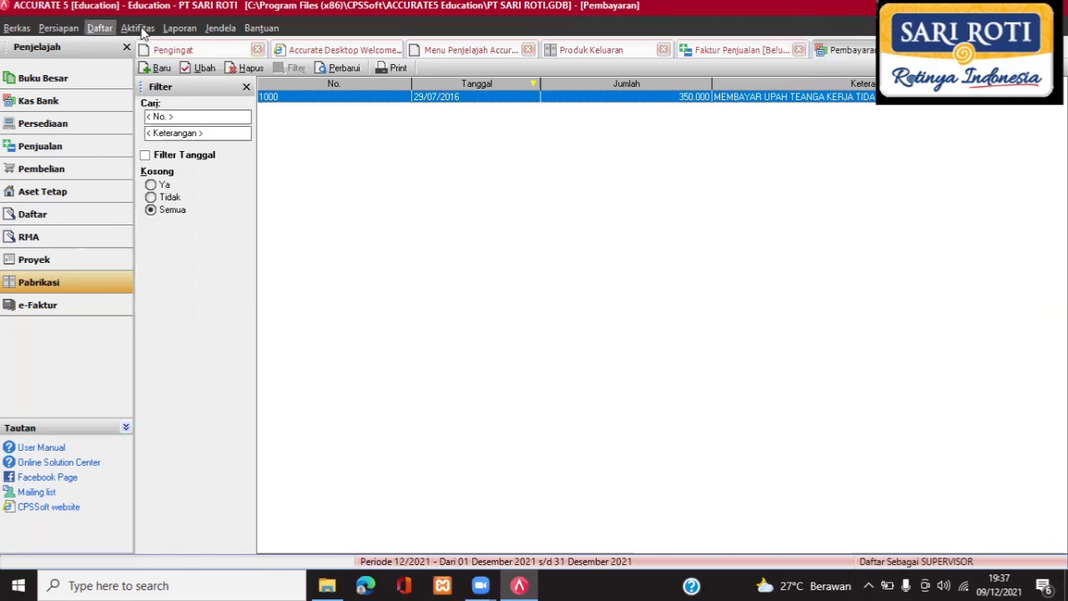
click(102, 29)
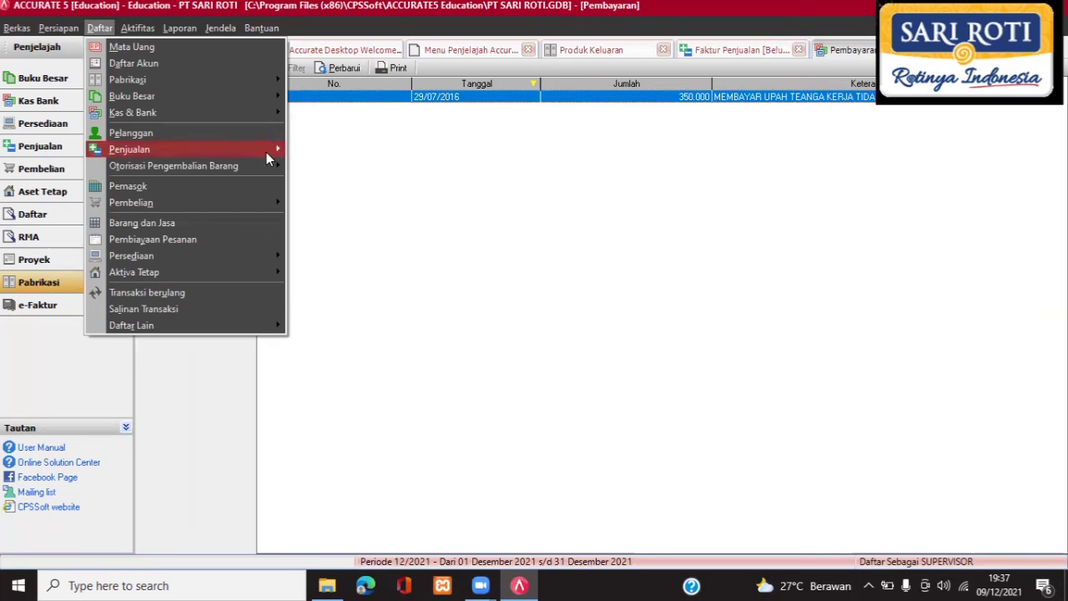
mouse_move(268, 151)
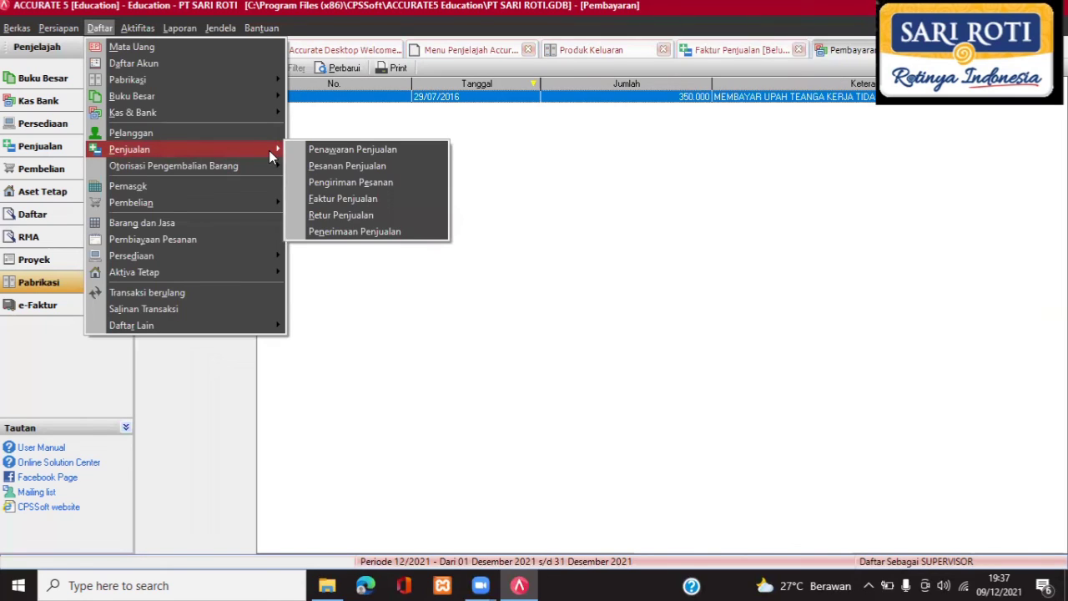
click(365, 199)
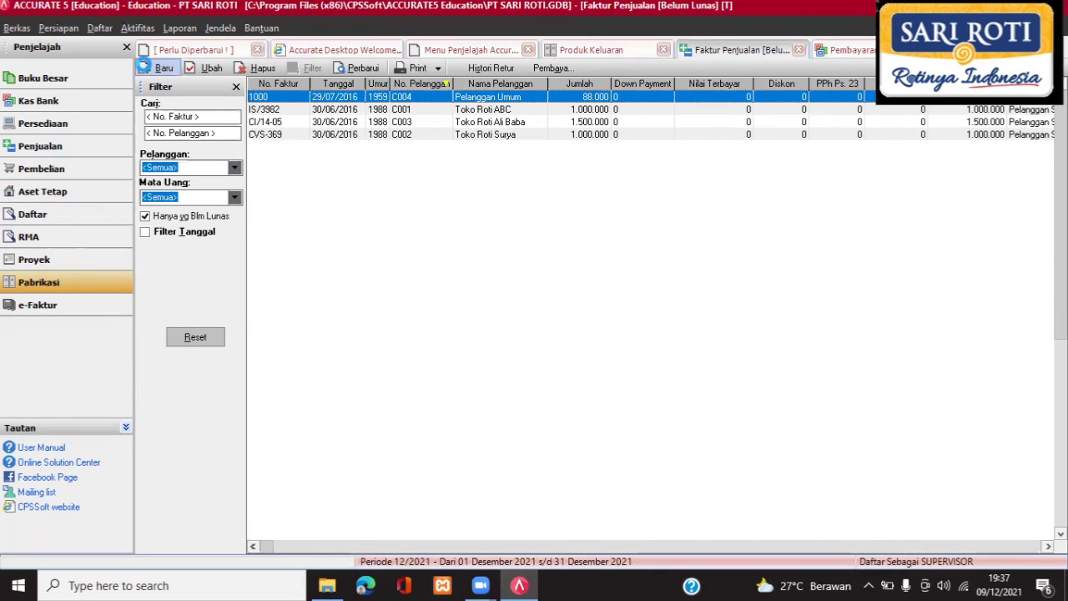
Start a new sales invoice for customer Pelanggan Umum.
click(144, 67)
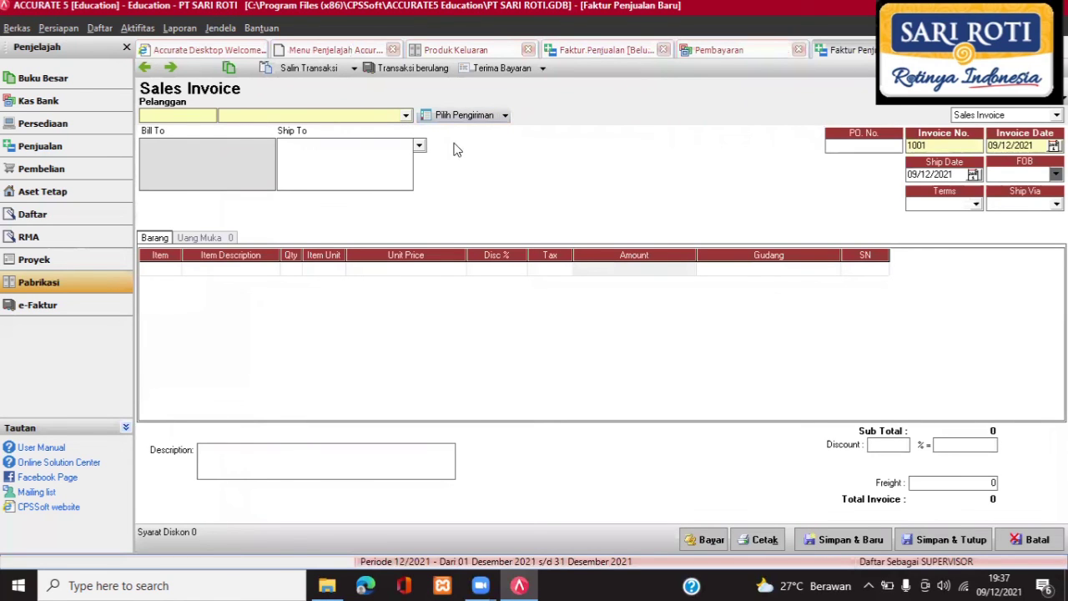
click(406, 116)
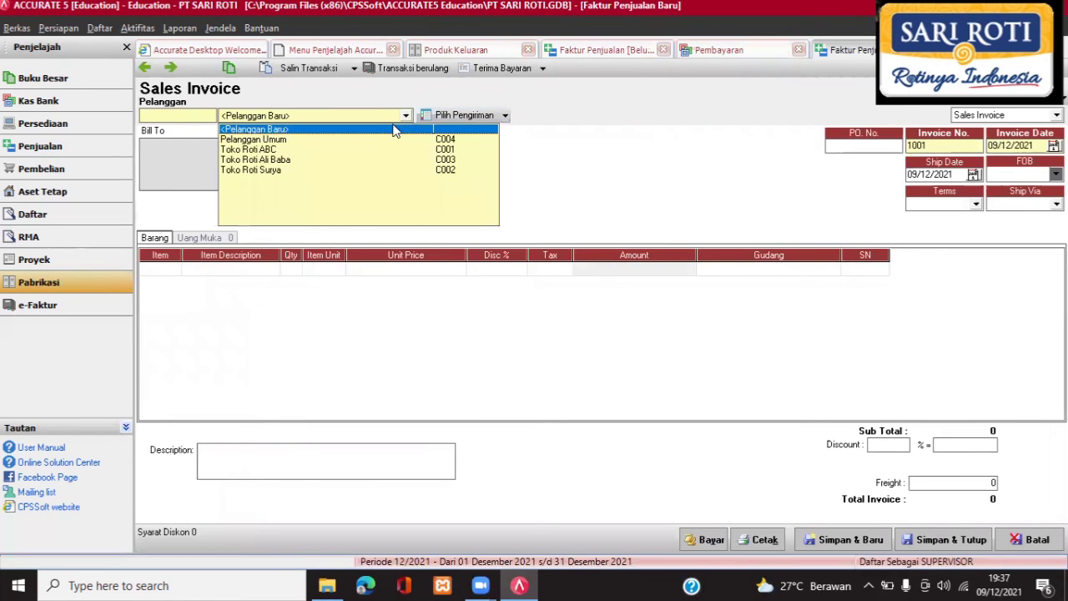
click(325, 141)
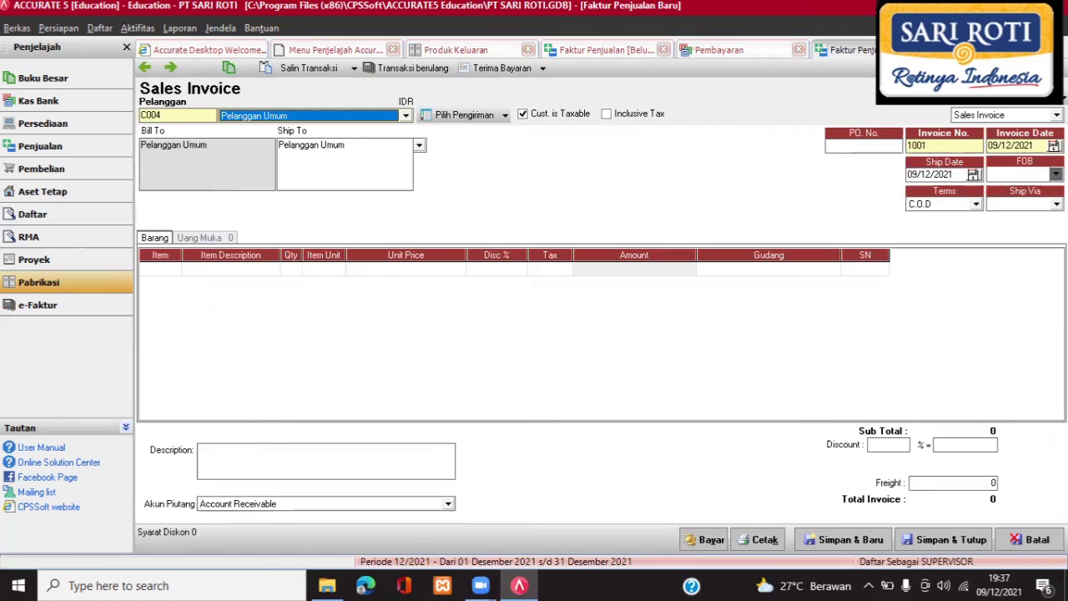
Set the invoice date to 31 July 2016.
click(1053, 145)
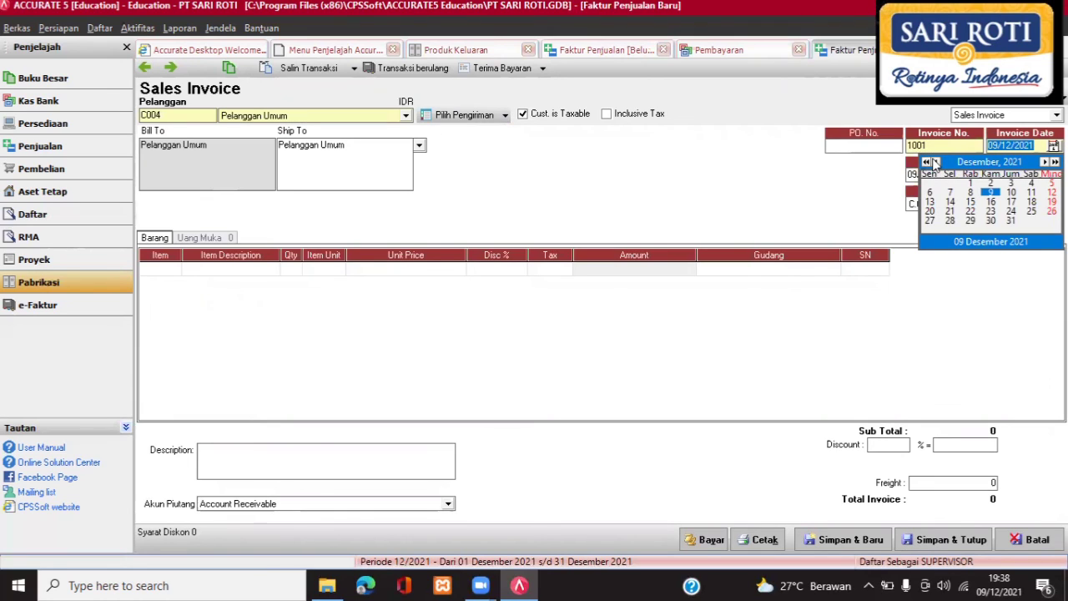
click(934, 162)
click(934, 162)
click(935, 162)
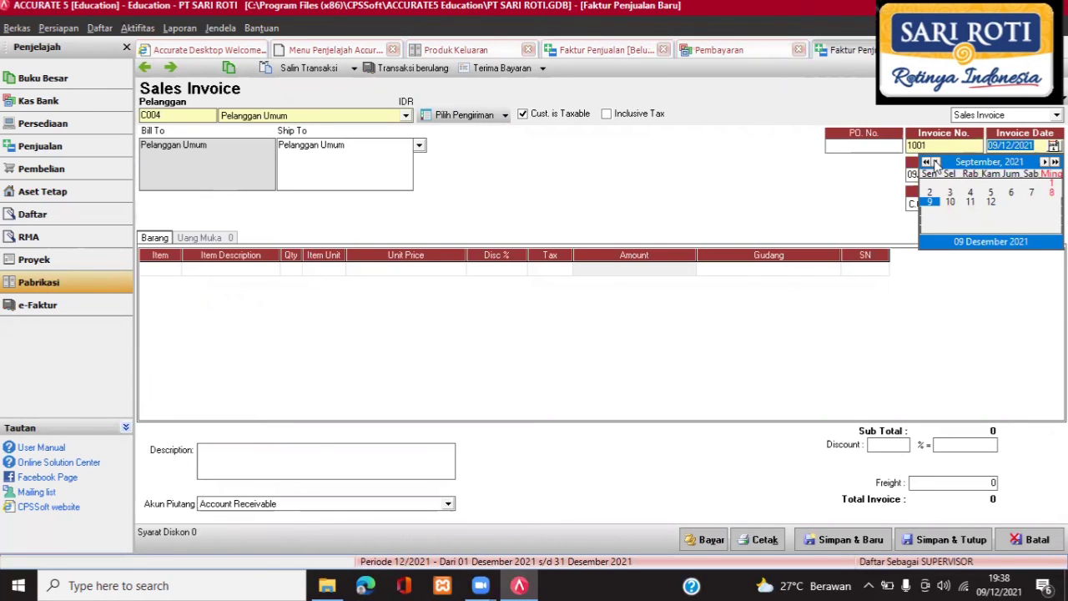
click(934, 162)
click(934, 162)
click(926, 162)
click(926, 161)
click(926, 162)
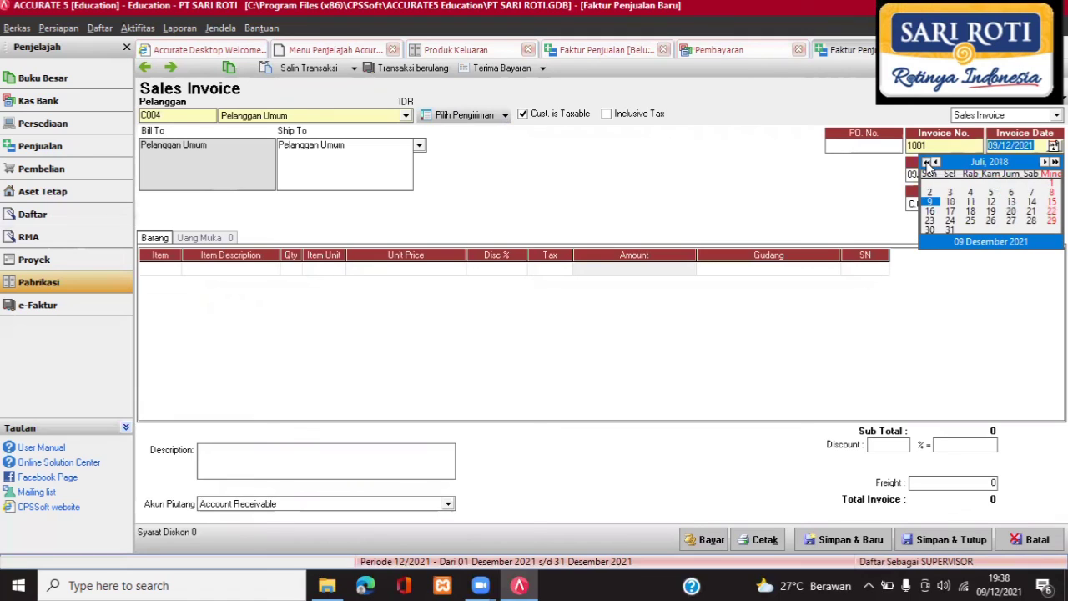
click(926, 162)
click(926, 161)
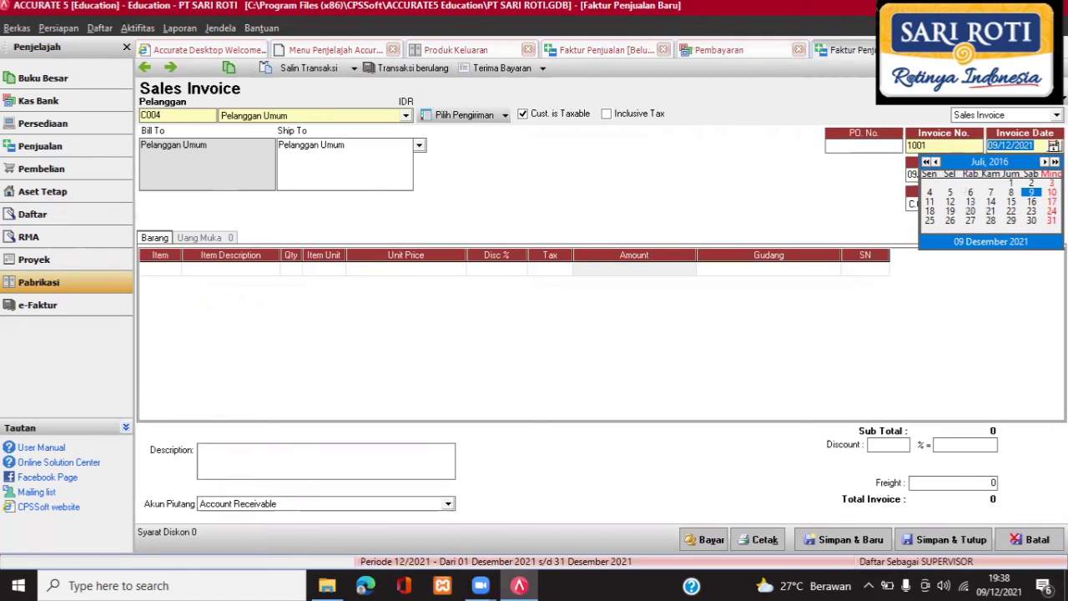
click(1052, 220)
click(973, 173)
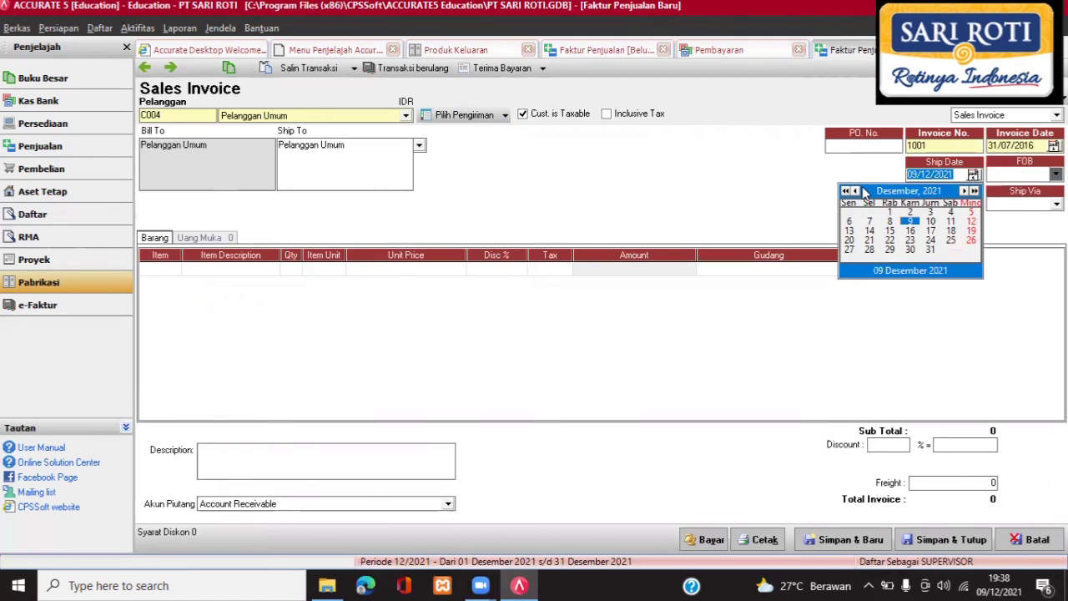
Set the ship date to 31 July 2016.
click(855, 191)
click(855, 192)
click(855, 192)
click(855, 191)
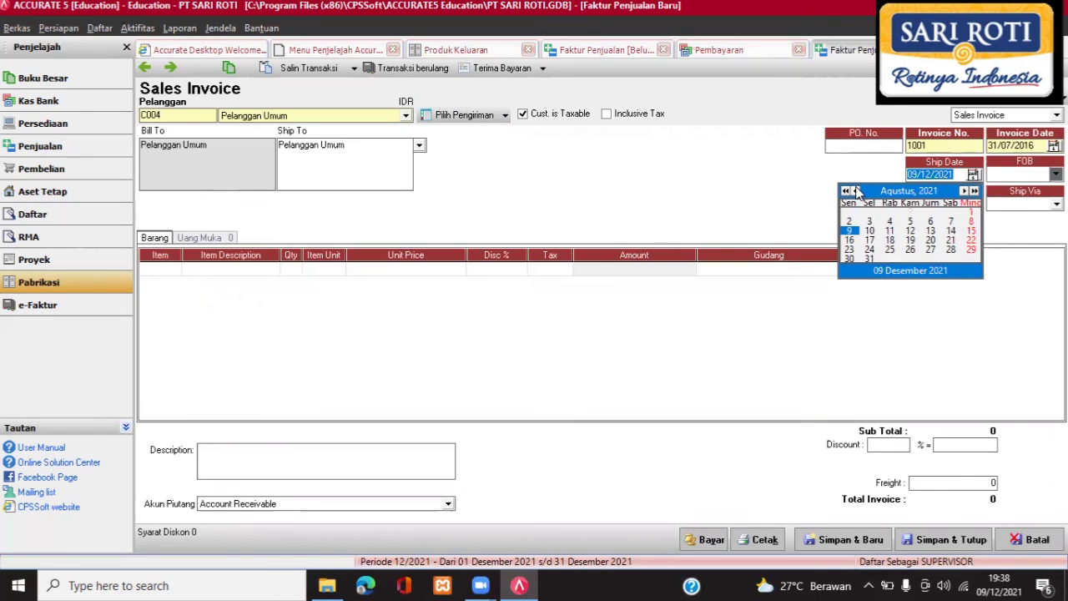
click(855, 192)
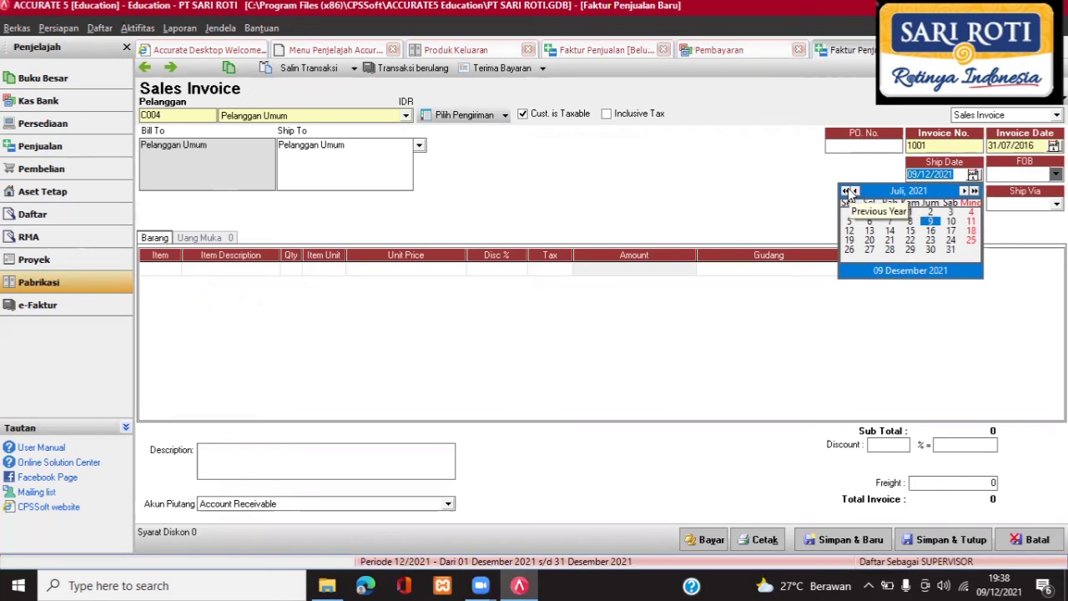
click(846, 191)
click(846, 191)
click(846, 191)
click(846, 191)
click(846, 191)
click(846, 191)
click(846, 192)
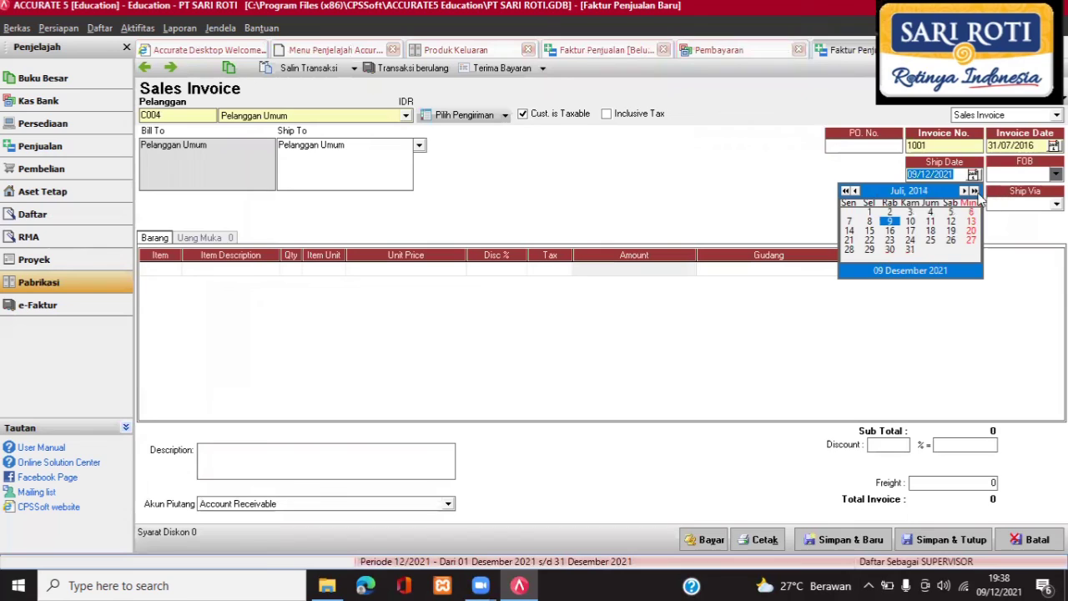
click(975, 192)
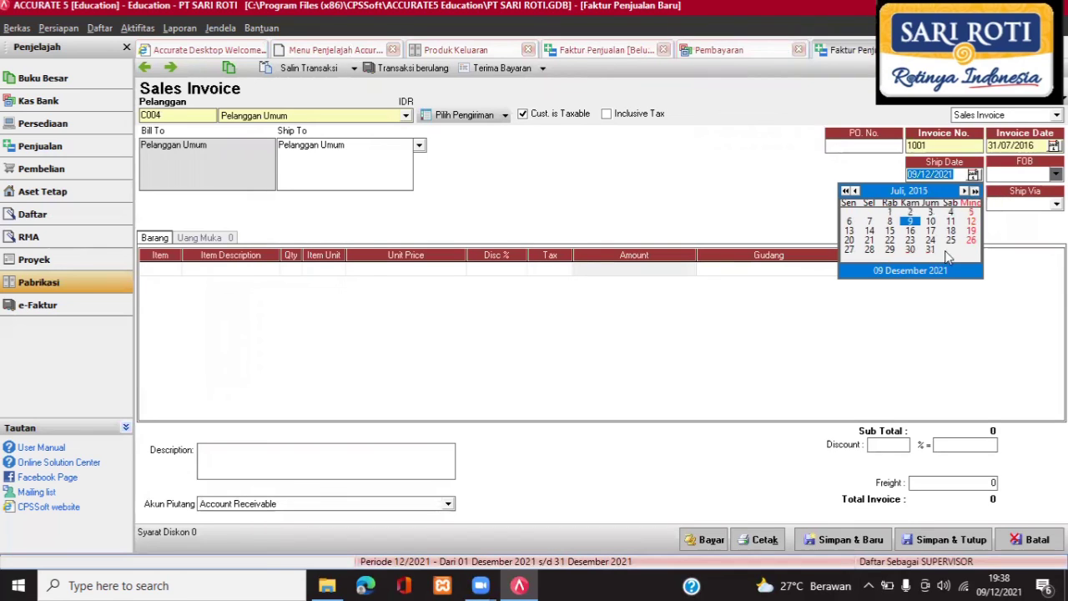
click(968, 251)
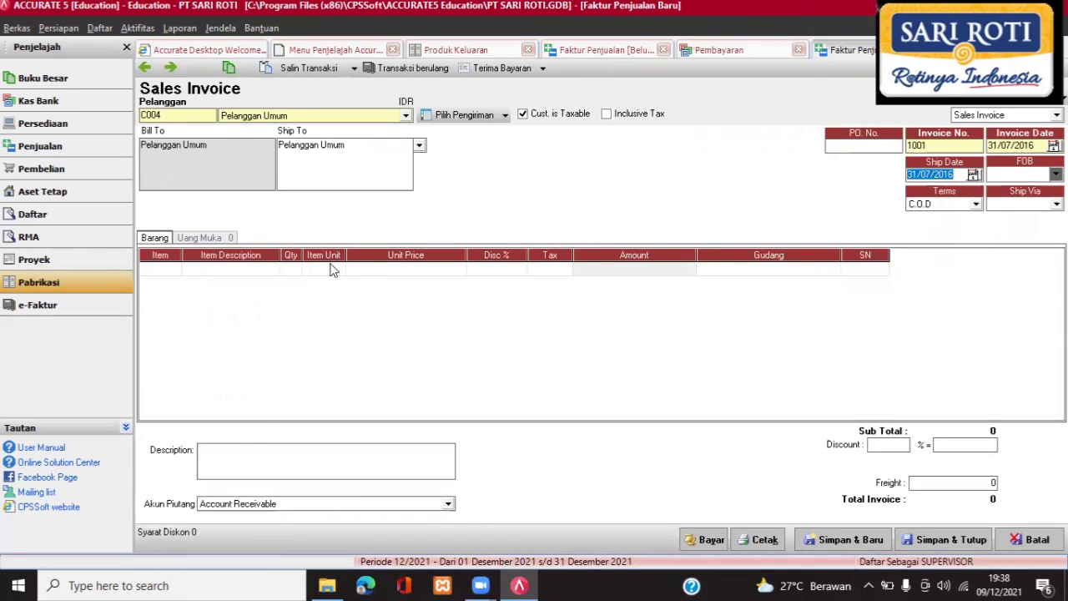
Bill 2 pcs of F-01 Roti on invoice 1001 (22.000) and start its payment.
click(171, 272)
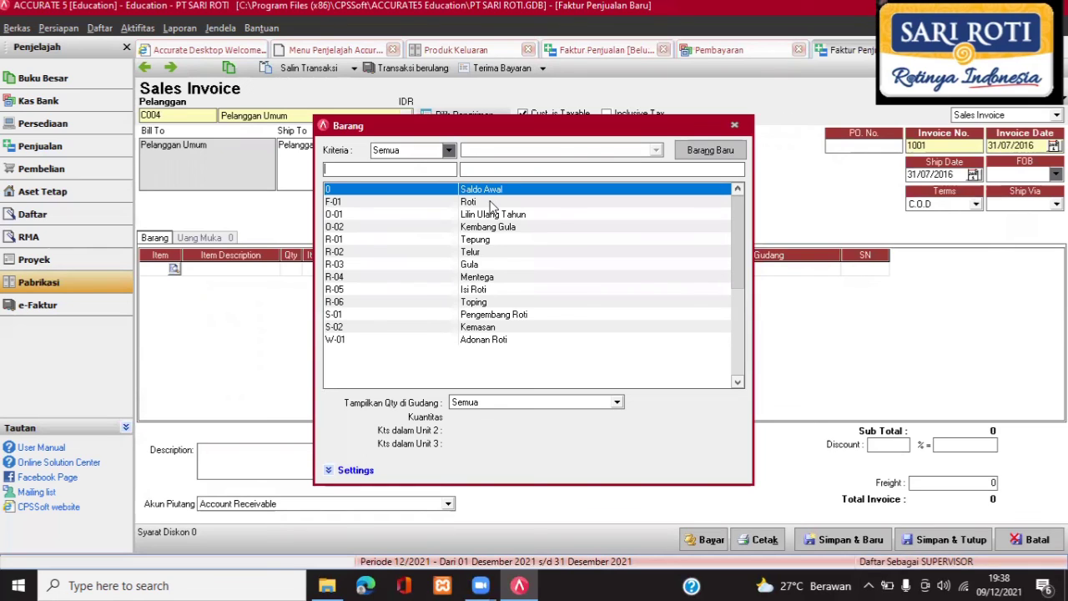
double_click(493, 206)
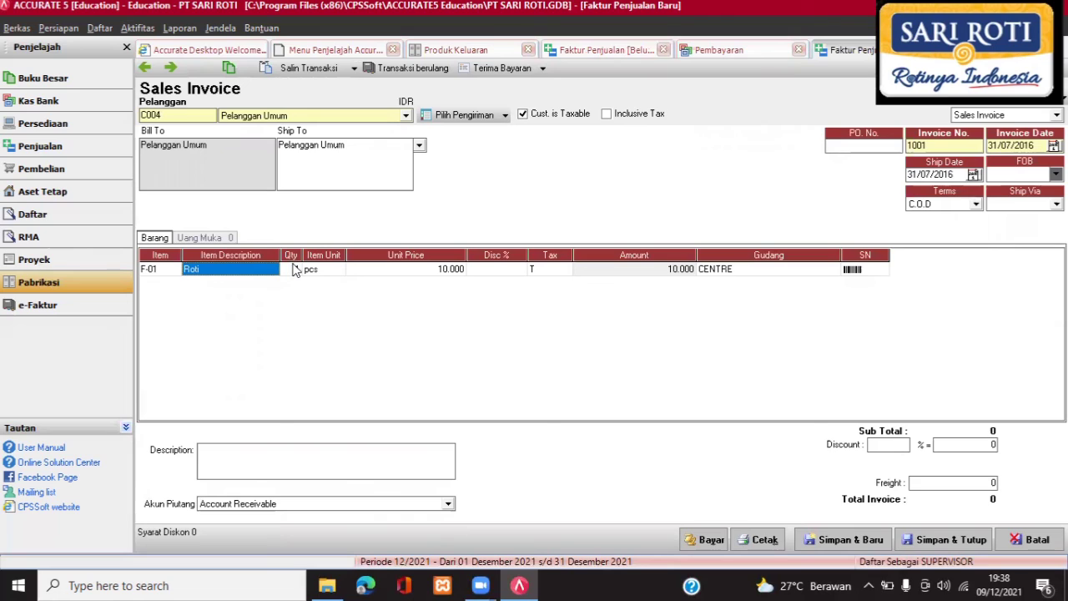
click(292, 268)
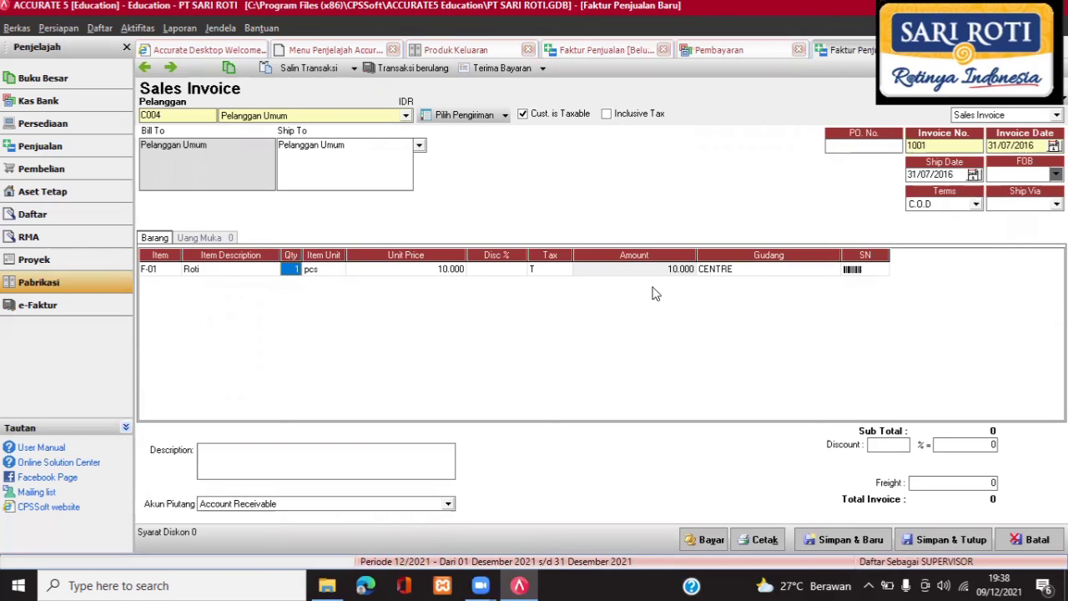
text(2)
click(849, 272)
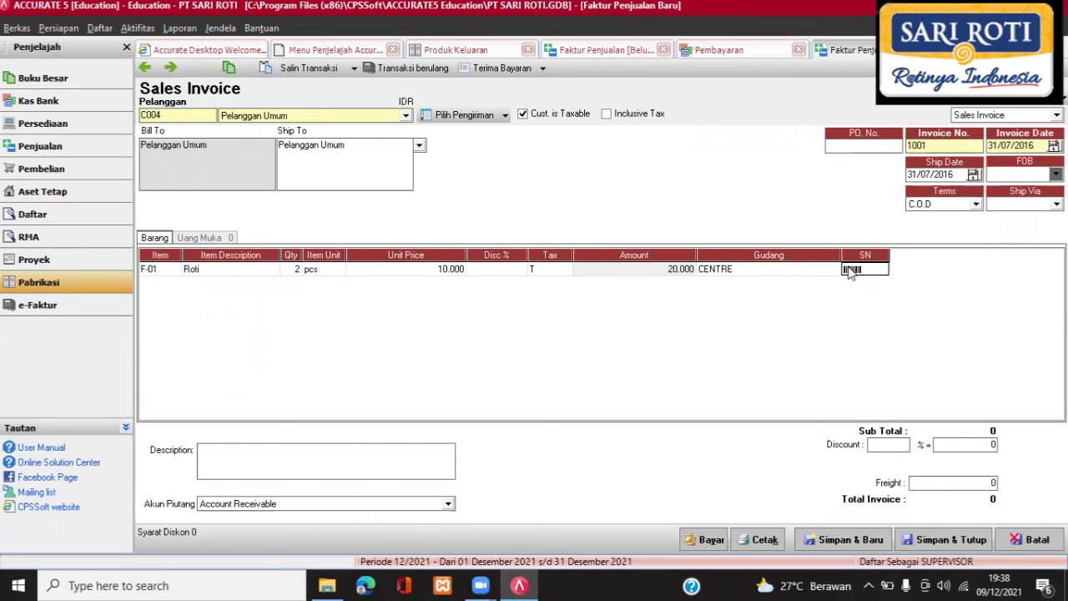
key(Return)
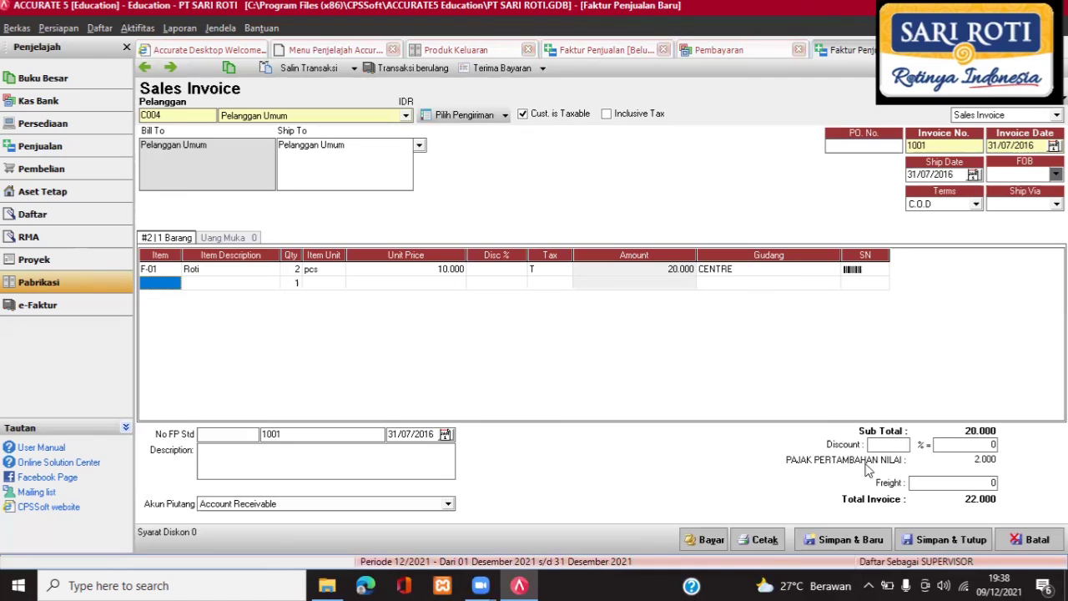
click(705, 540)
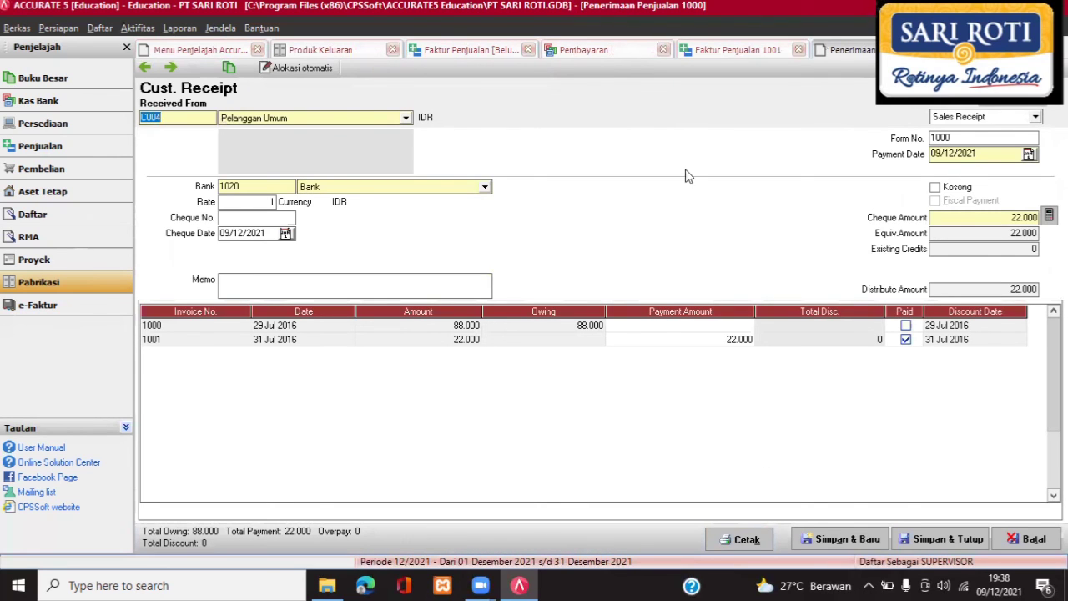
Set the receipt's payment date to 31 July 2016.
click(1031, 155)
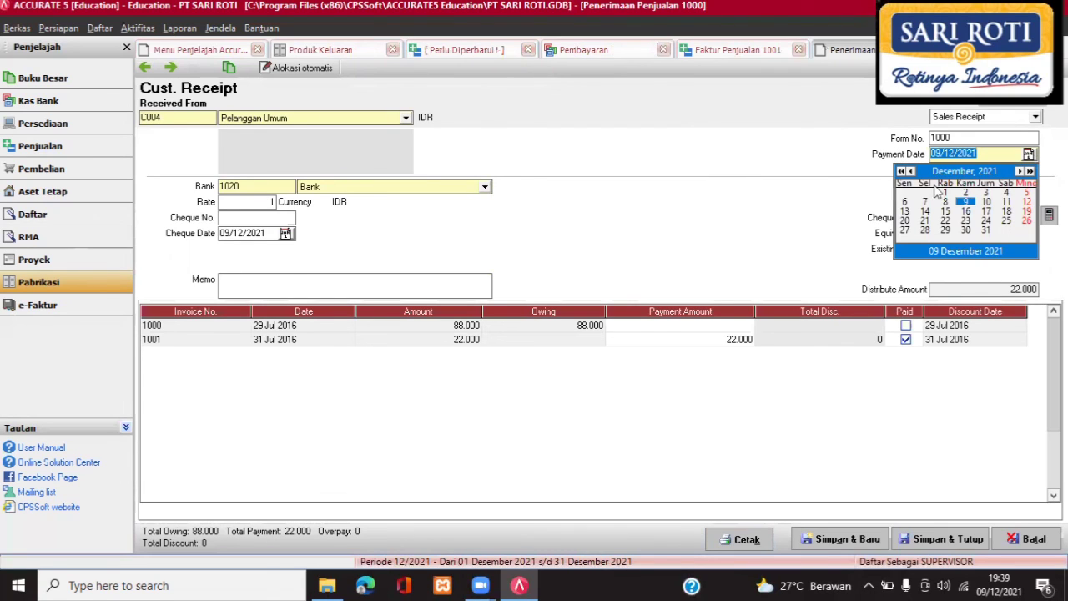
click(910, 171)
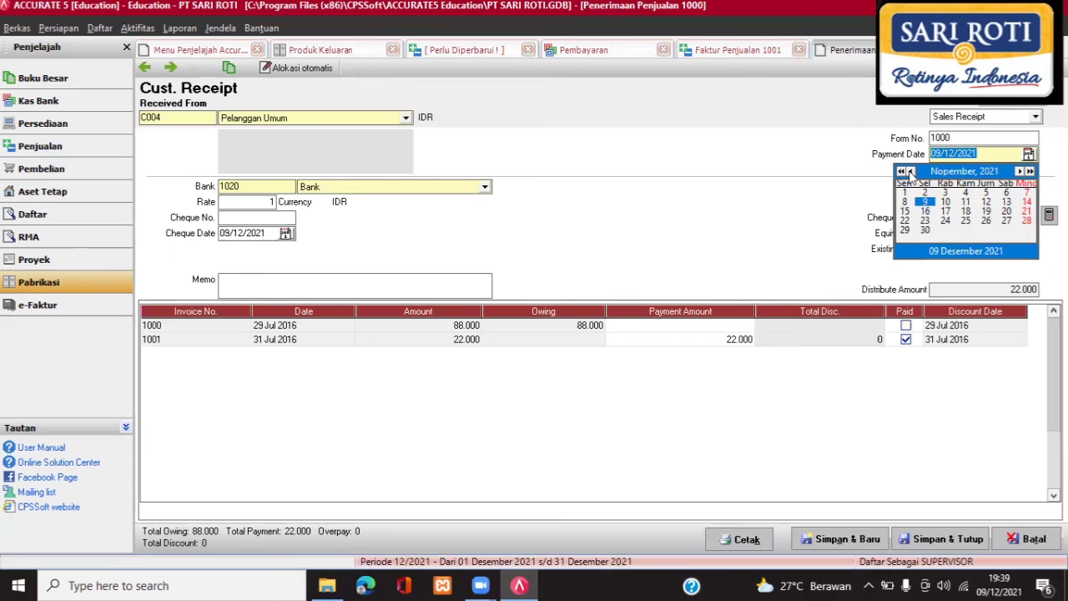
click(910, 171)
click(910, 171)
click(910, 171)
click(910, 171)
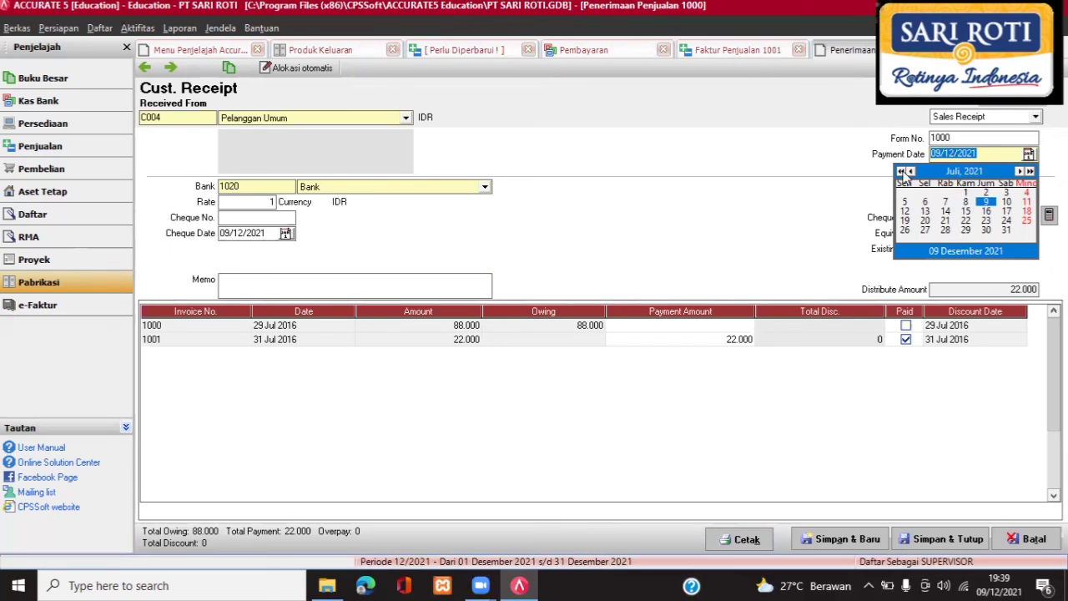
click(901, 171)
click(901, 171)
click(901, 171)
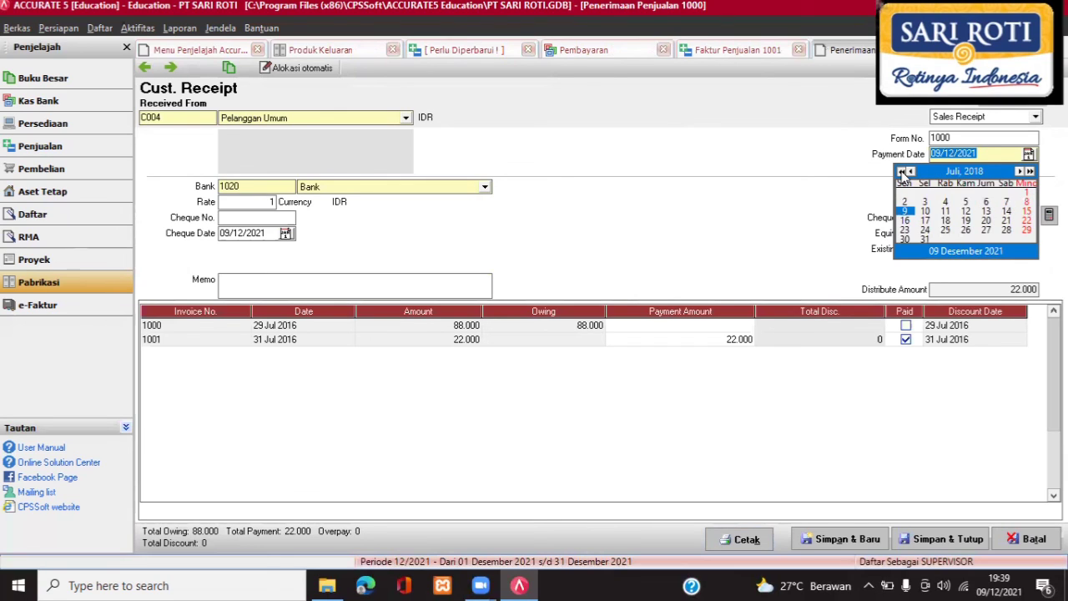
click(902, 171)
click(901, 171)
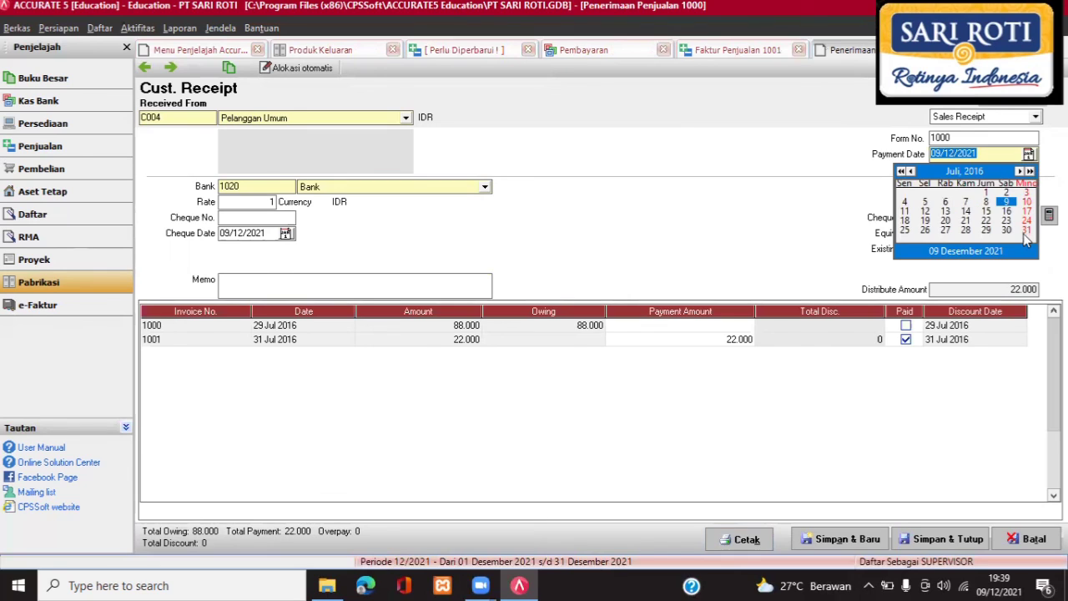
click(1025, 231)
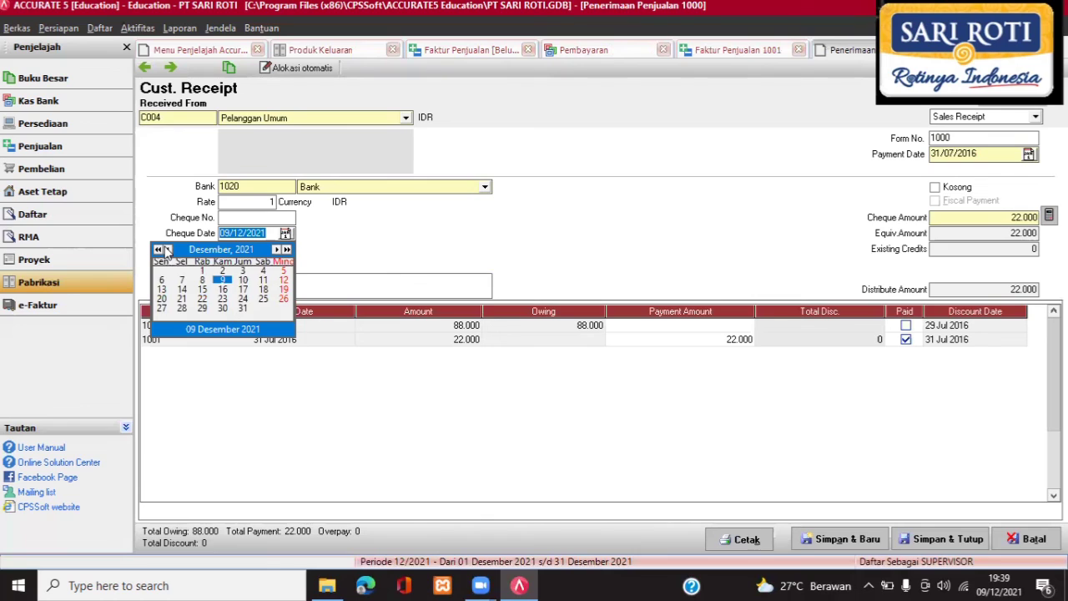
Set the cheque date to 31 July 2016 and move to invoice 1001's row.
click(168, 249)
click(168, 250)
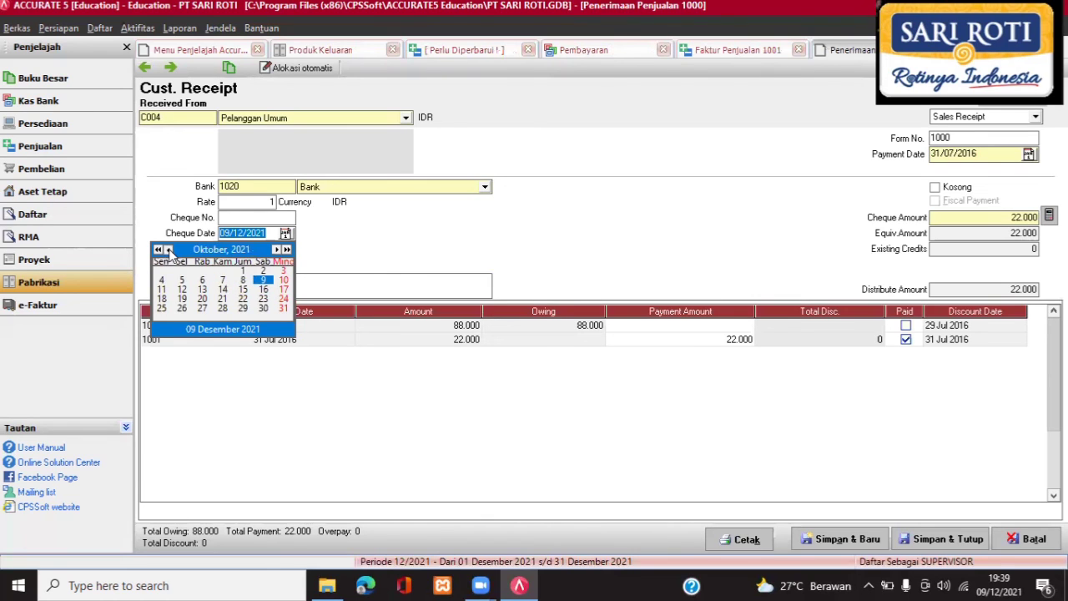
click(168, 250)
click(168, 250)
click(168, 249)
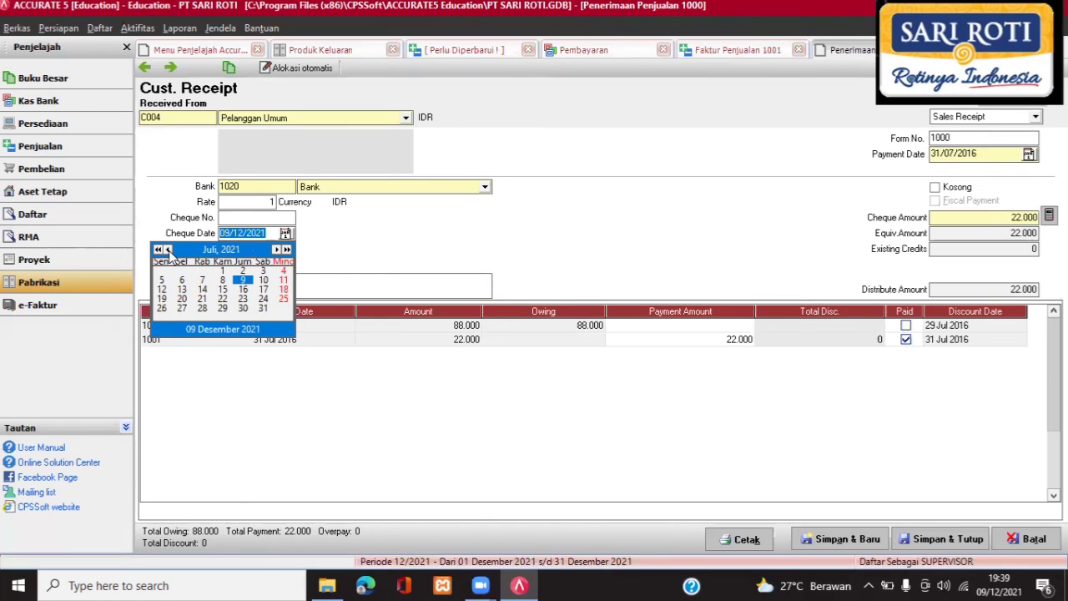
click(158, 249)
click(158, 250)
click(158, 250)
click(158, 250)
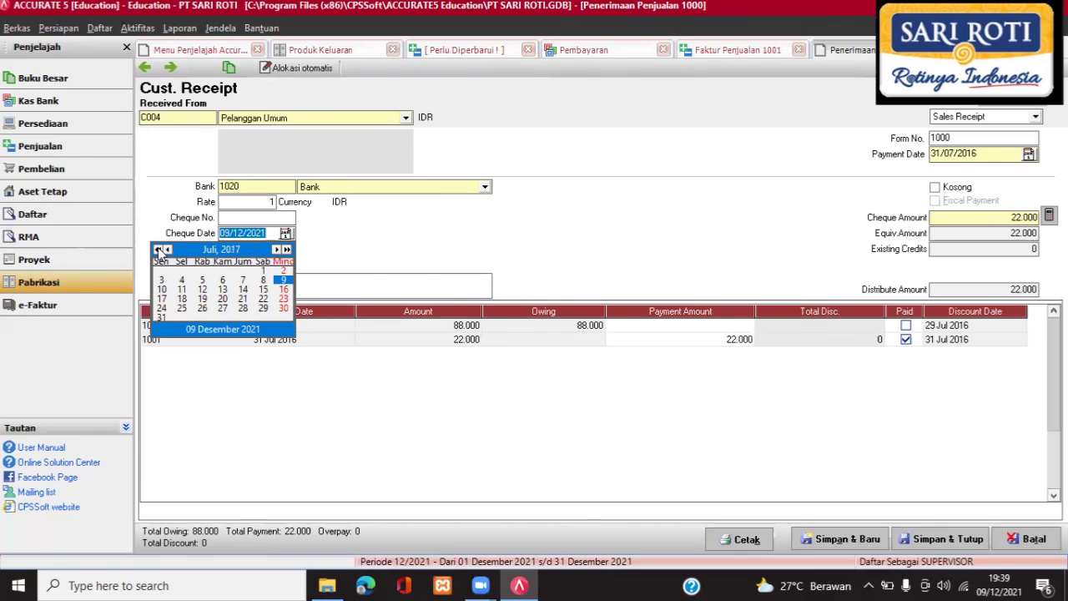
click(158, 250)
click(283, 308)
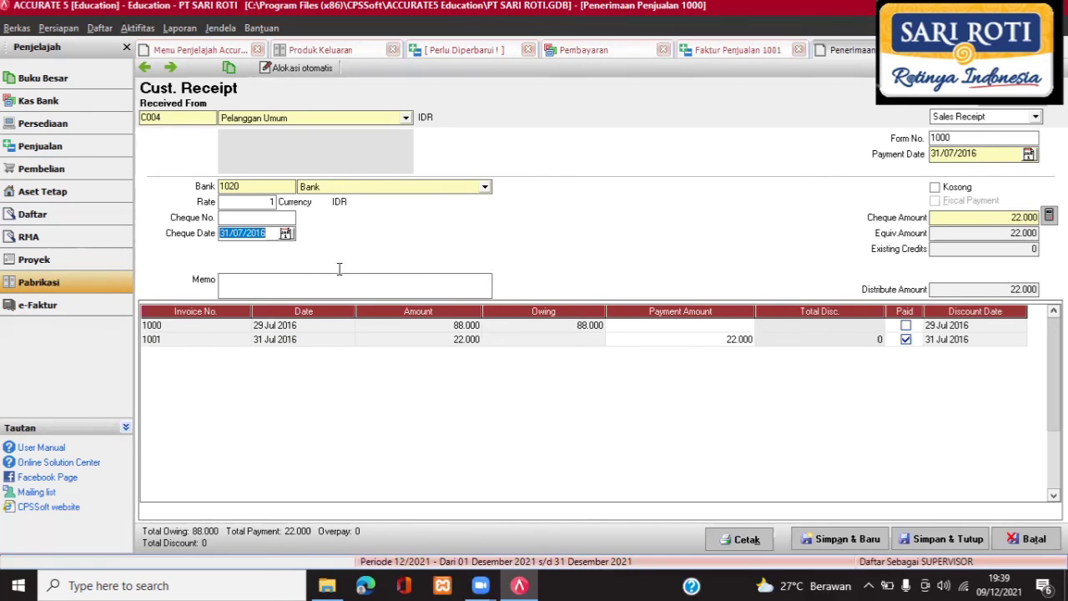
key(Tab)
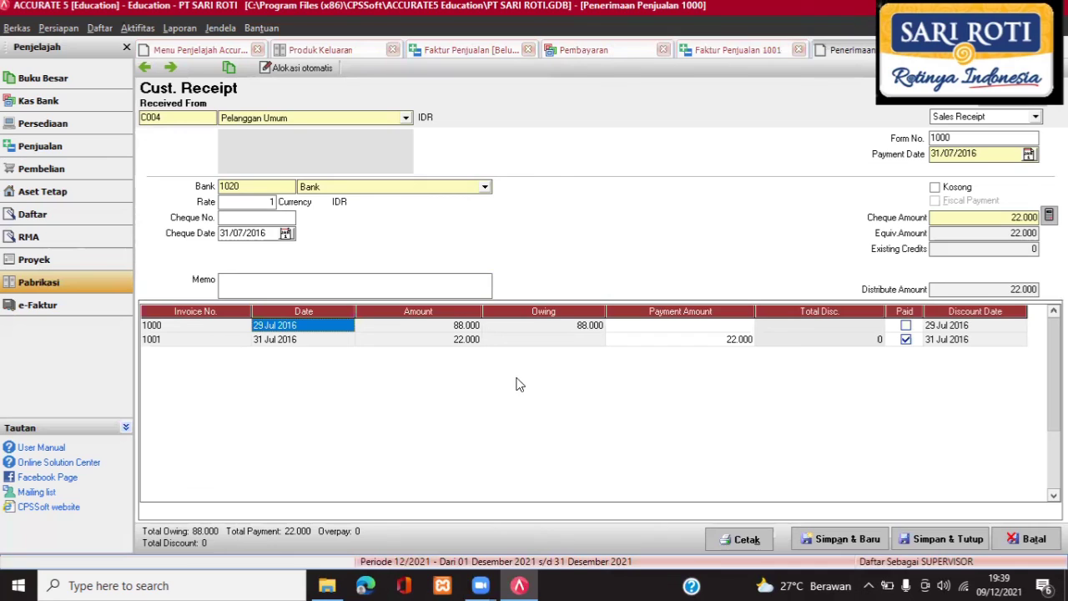
key(Tab)
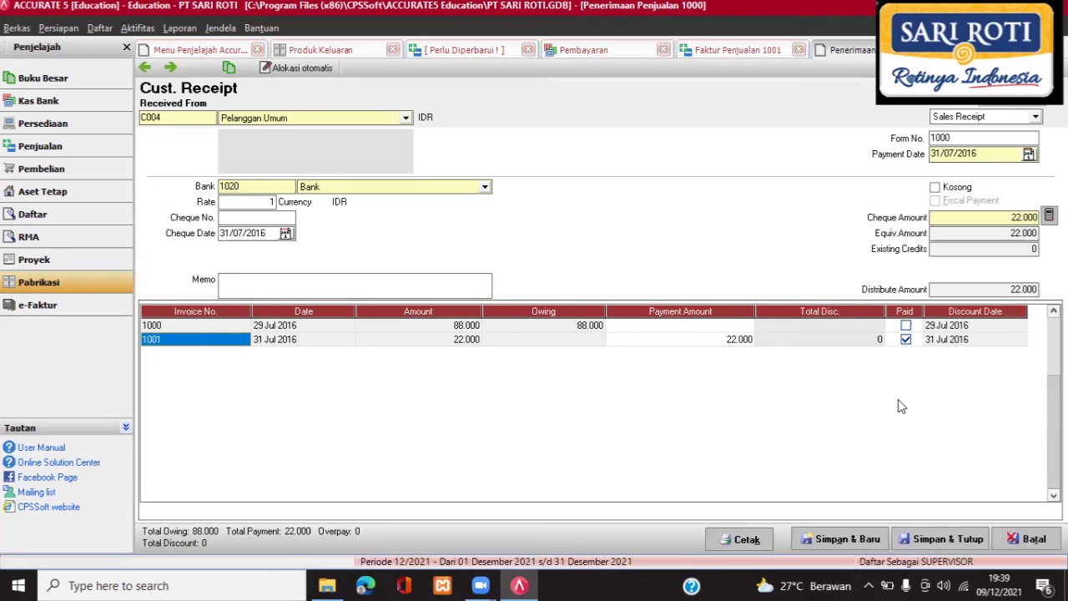
Save receipt 1000 so invoice 1001 is stamped paid, then open Buku Besar.
click(945, 541)
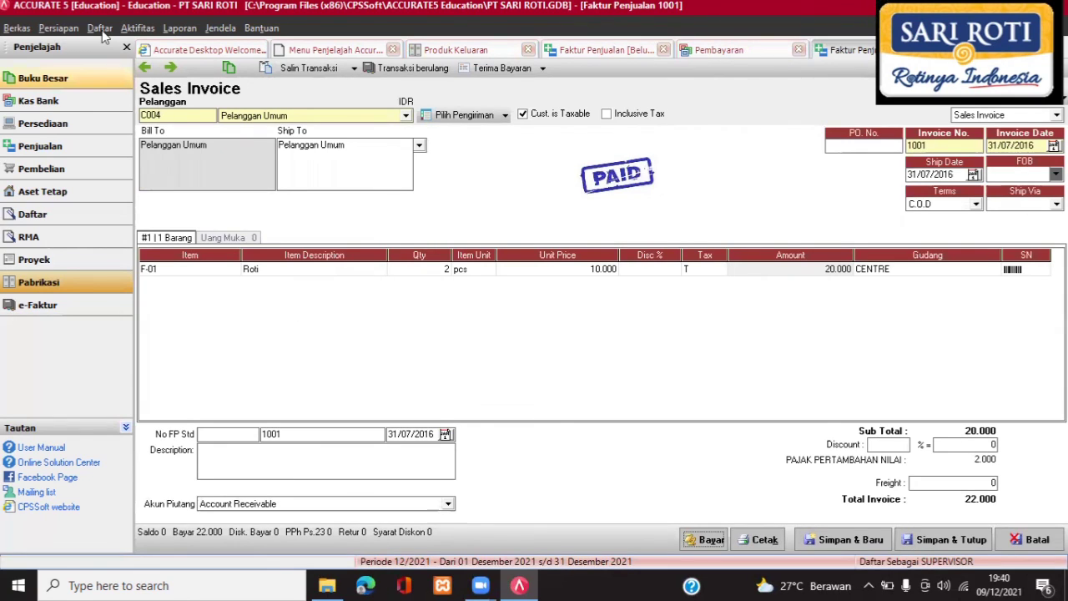
click(52, 83)
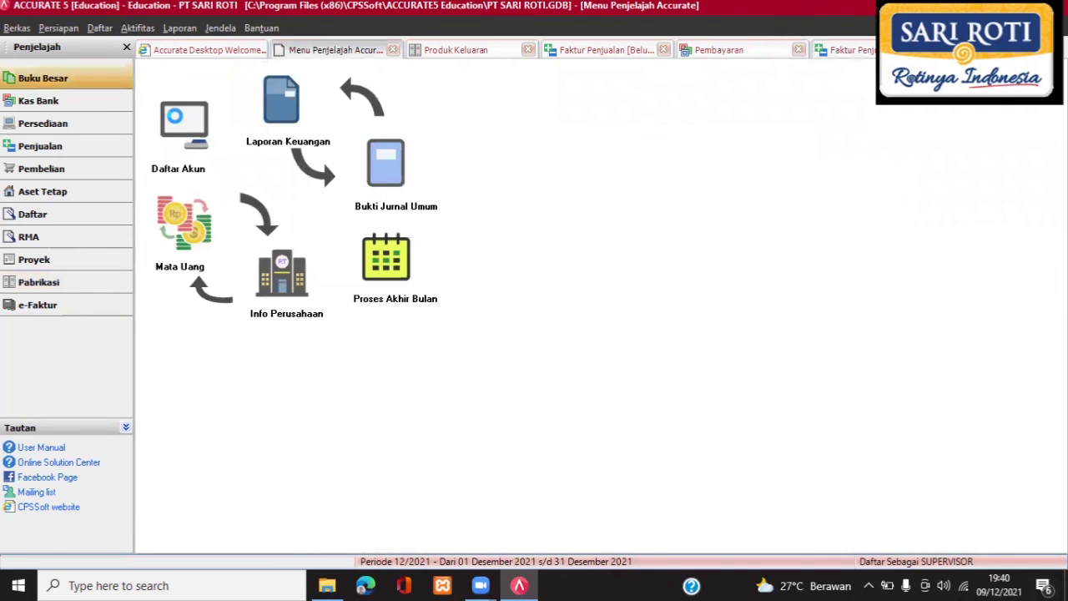
Tick 'Dialokasikan ke Produksi' on account 6100 Wages Expense in Daftar Akun.
click(183, 125)
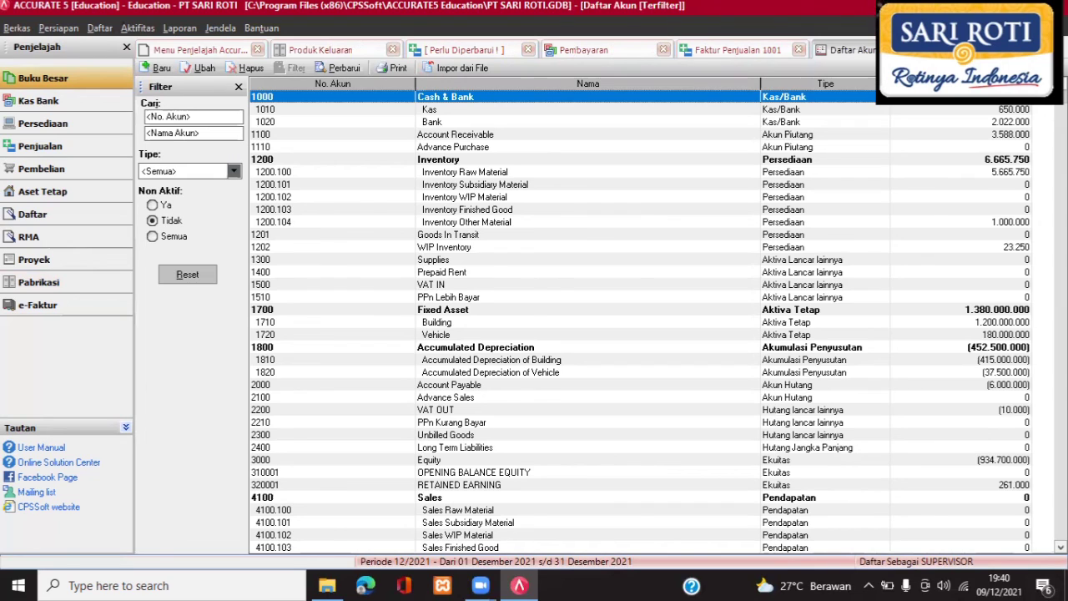
key(End)
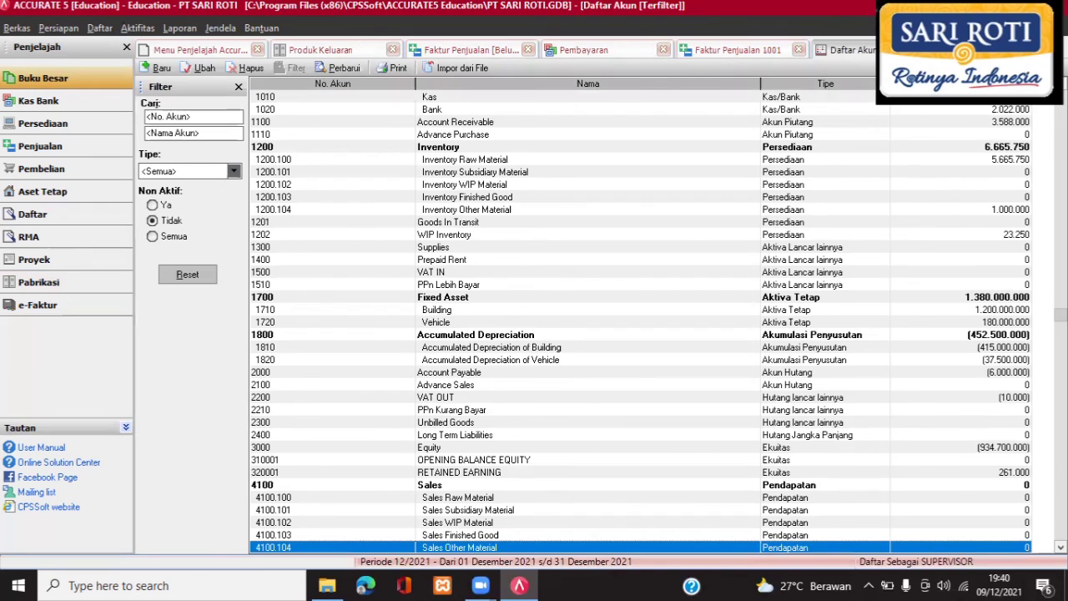
key(Page_Down)
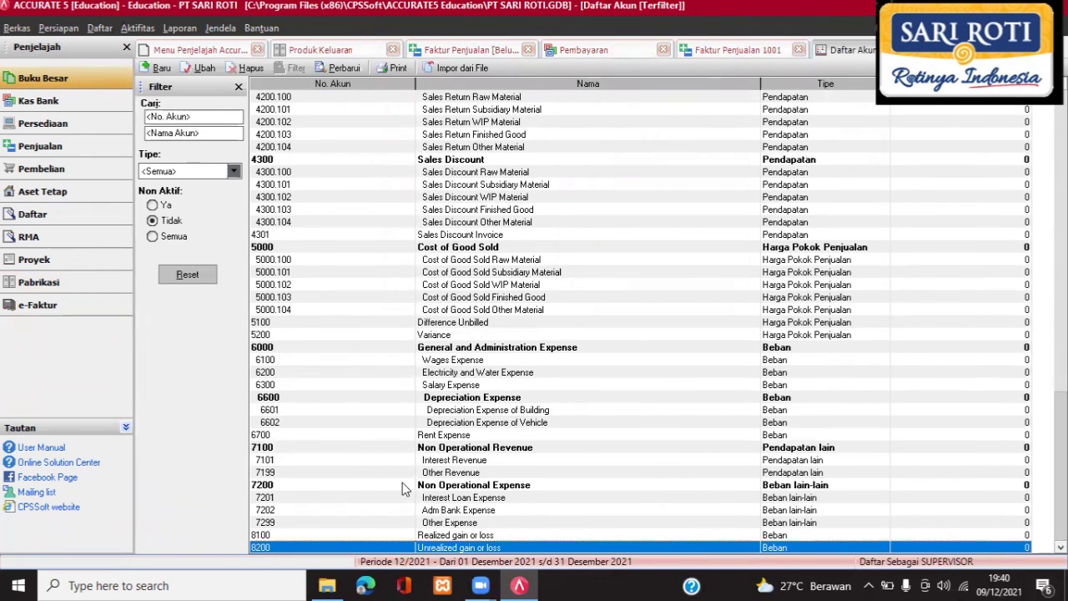
click(438, 360)
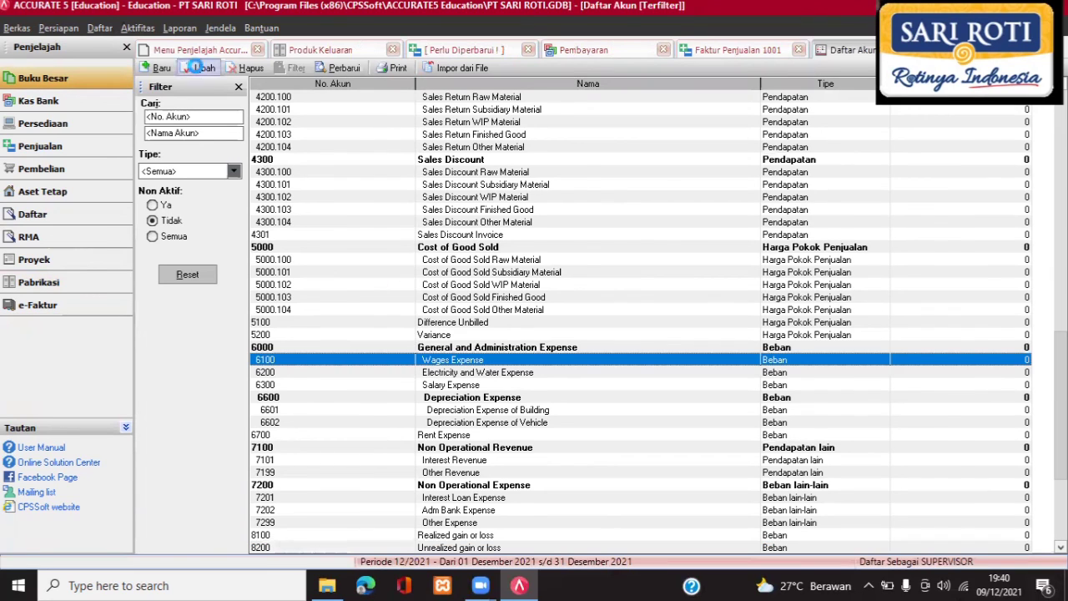
click(200, 70)
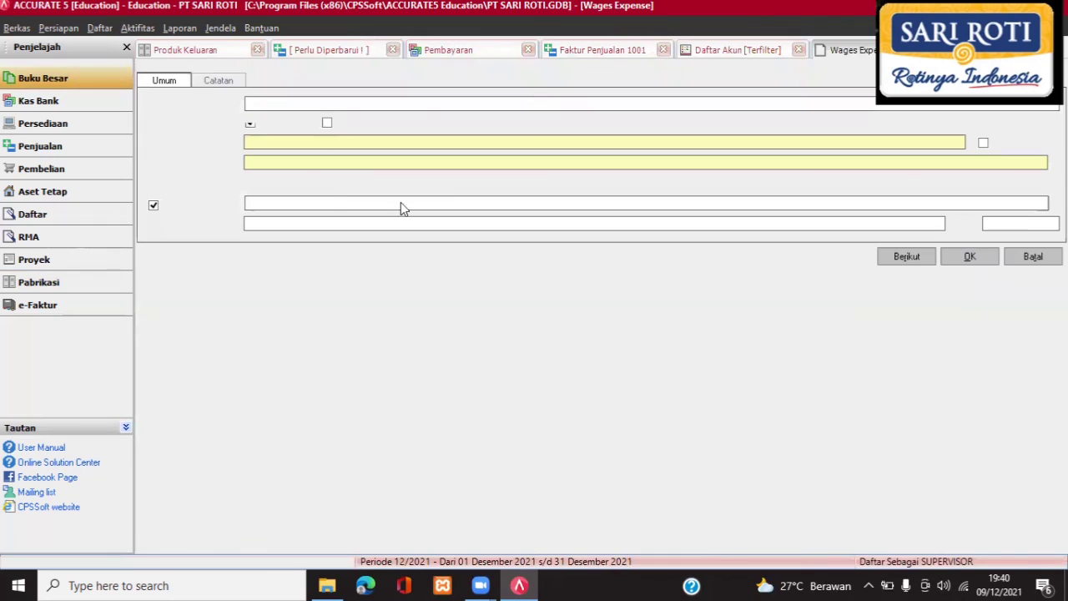
click(327, 122)
click(969, 257)
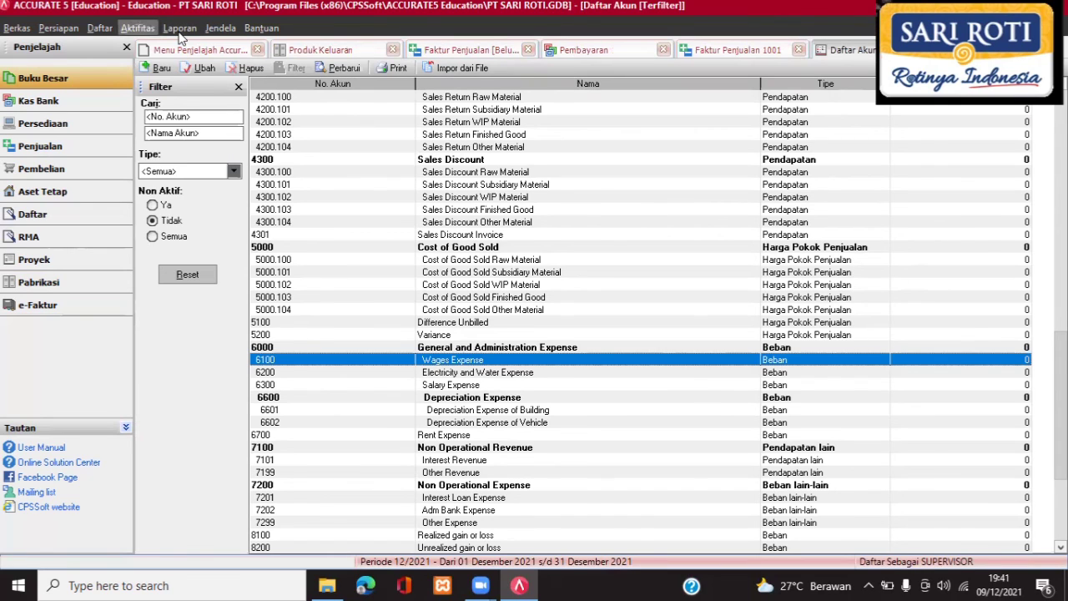
Run Proses Akhir Bulan for Juli 2016 with the wages line ticked for allocation.
click(138, 28)
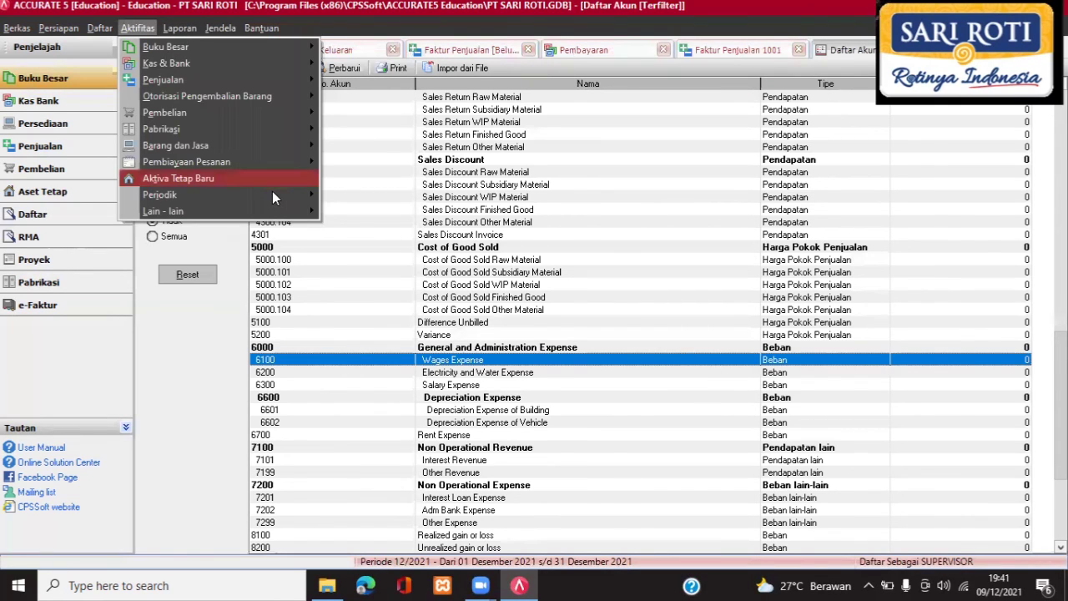
mouse_move(280, 194)
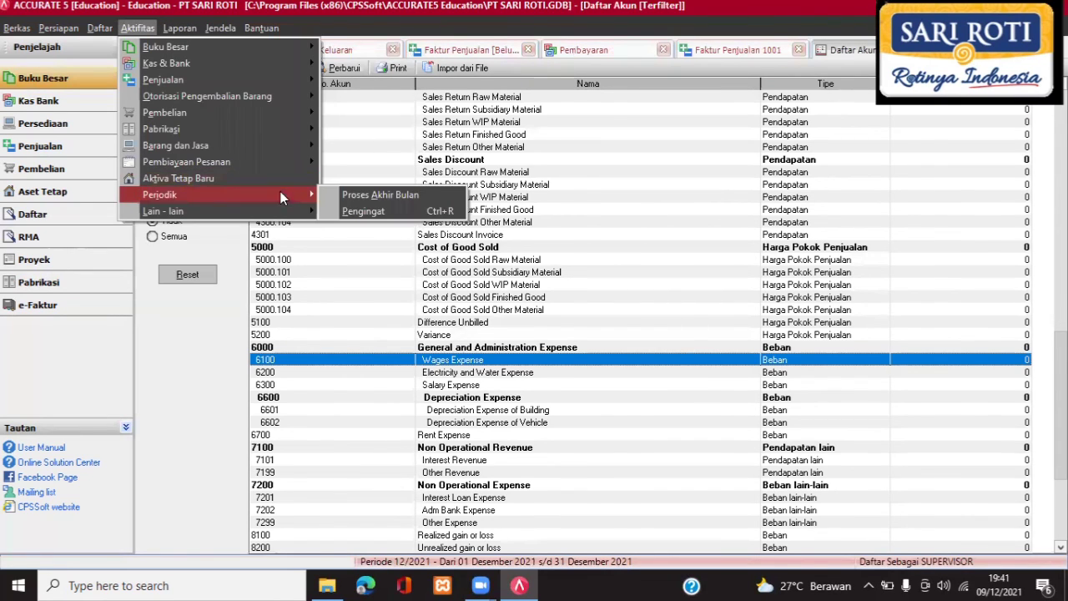
click(370, 197)
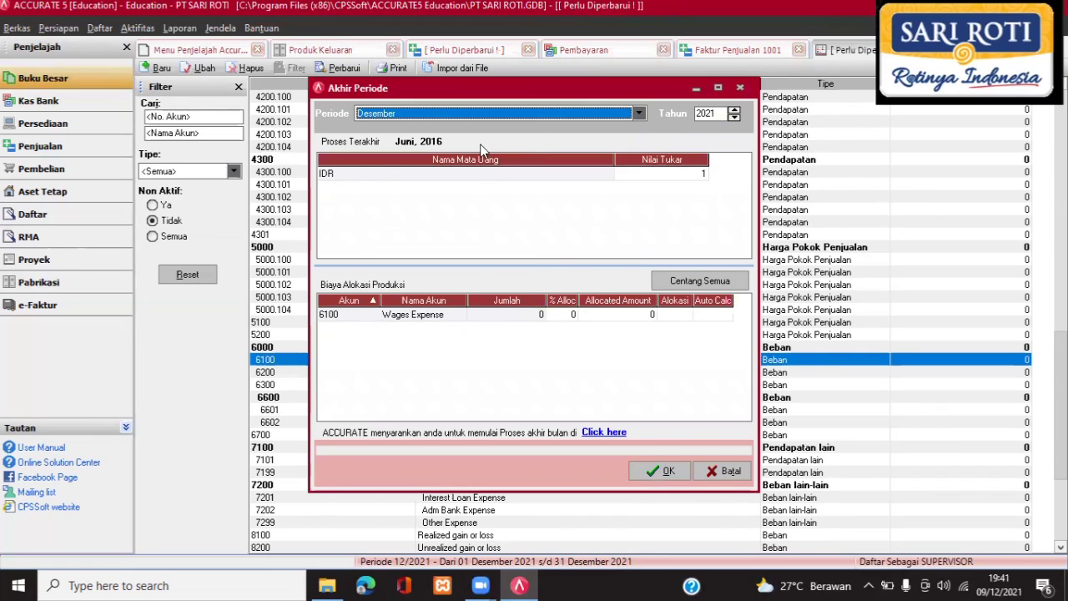
key(alt+Down)
key(Return)
click(735, 117)
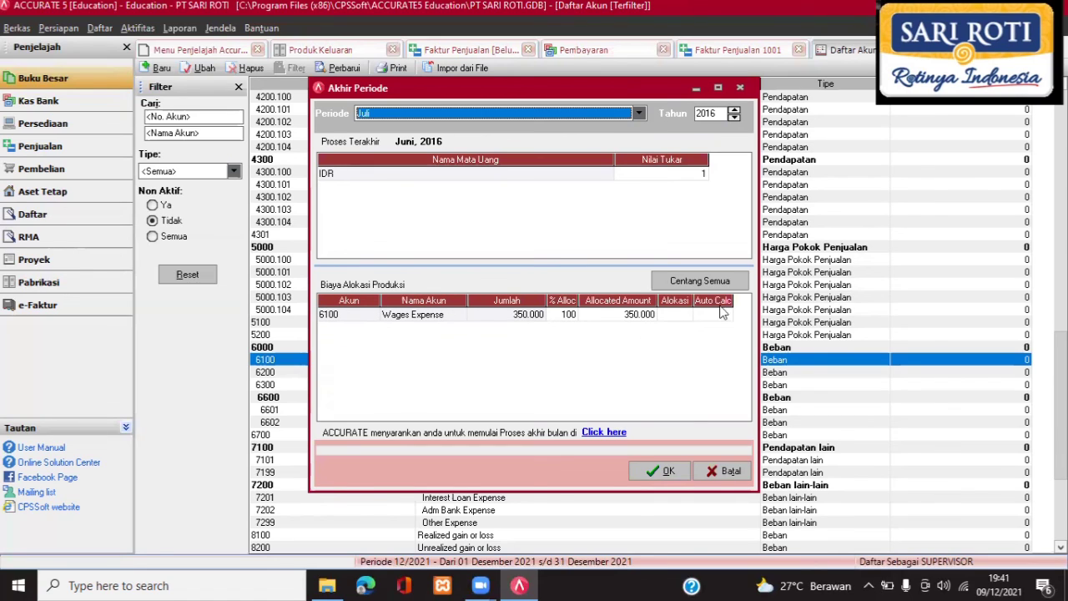
click(734, 283)
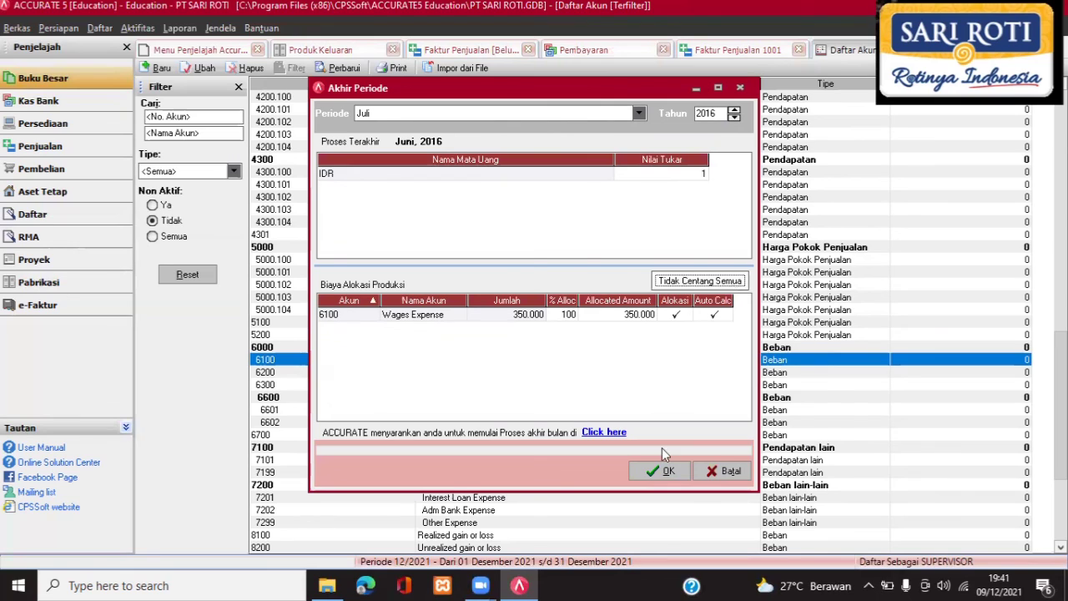
click(658, 471)
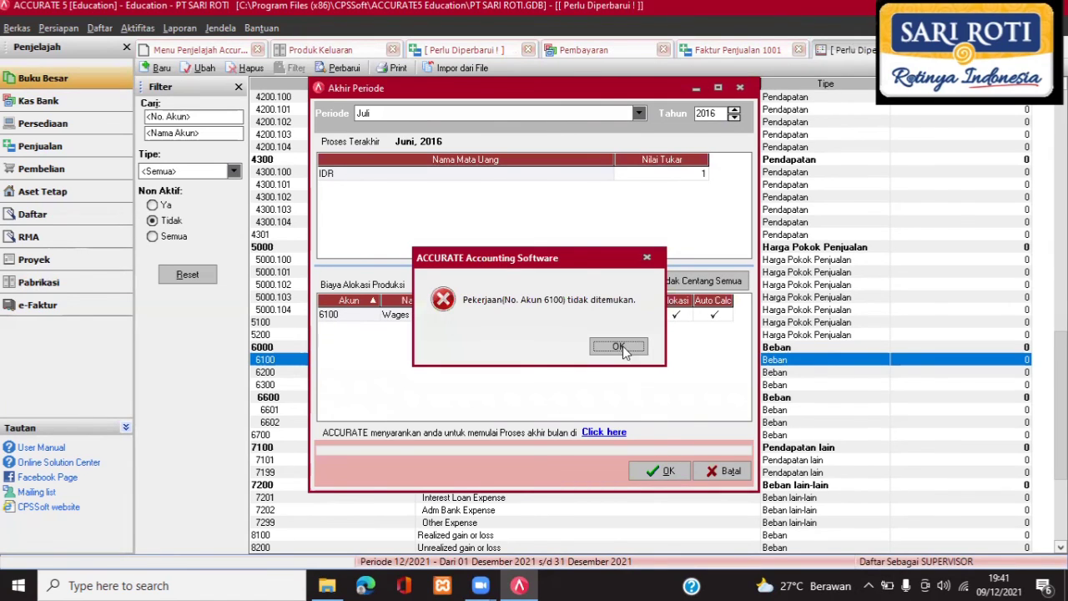
Dismiss the account-not-found errors, untick wages allocation, and complete the month-end close.
click(675, 472)
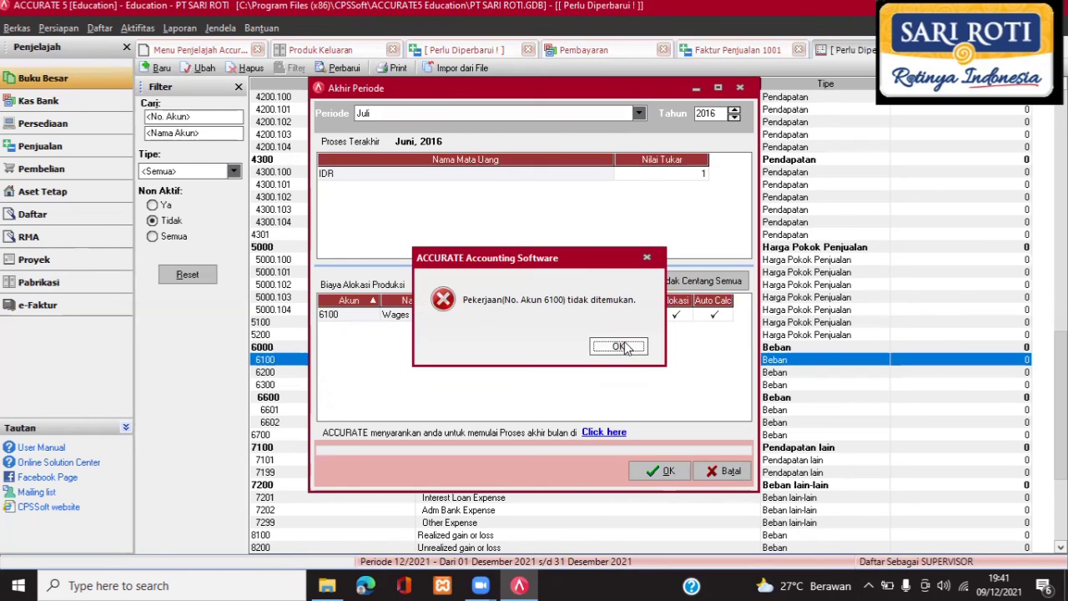
key(Return)
click(670, 472)
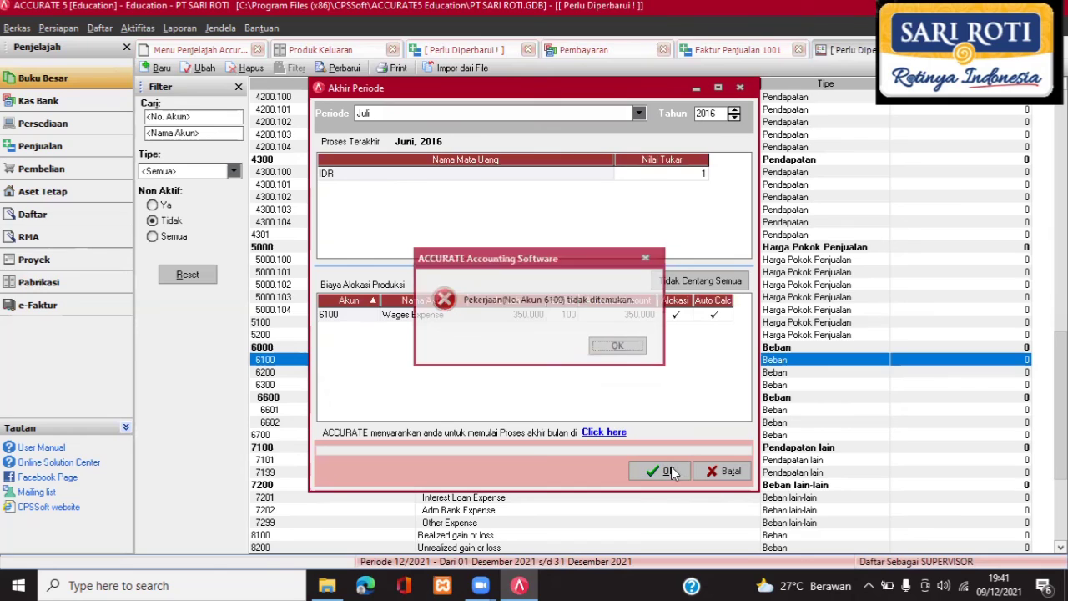
click(618, 347)
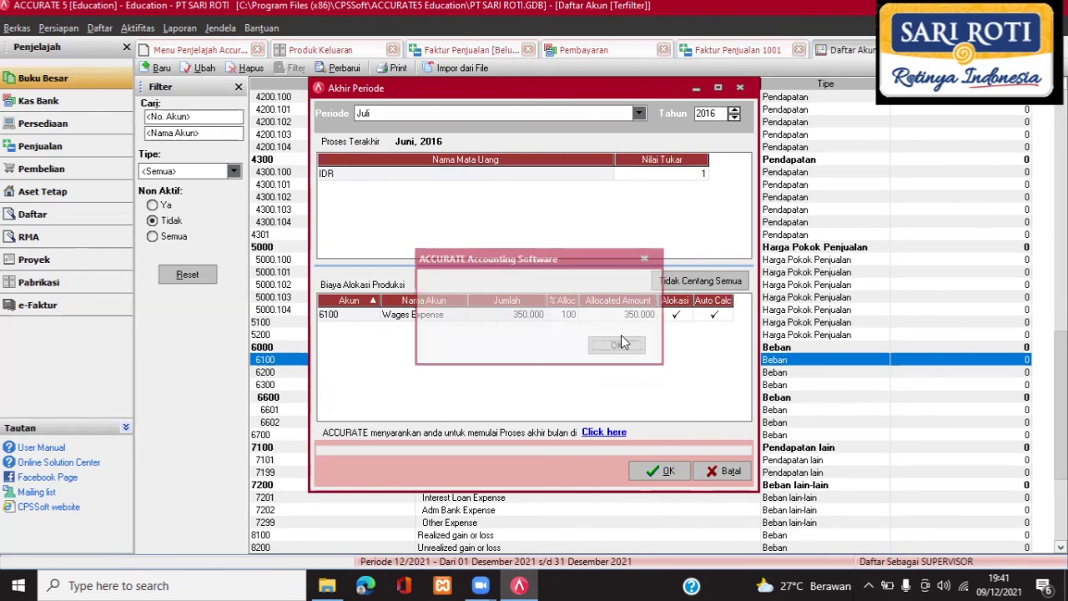
key(Return)
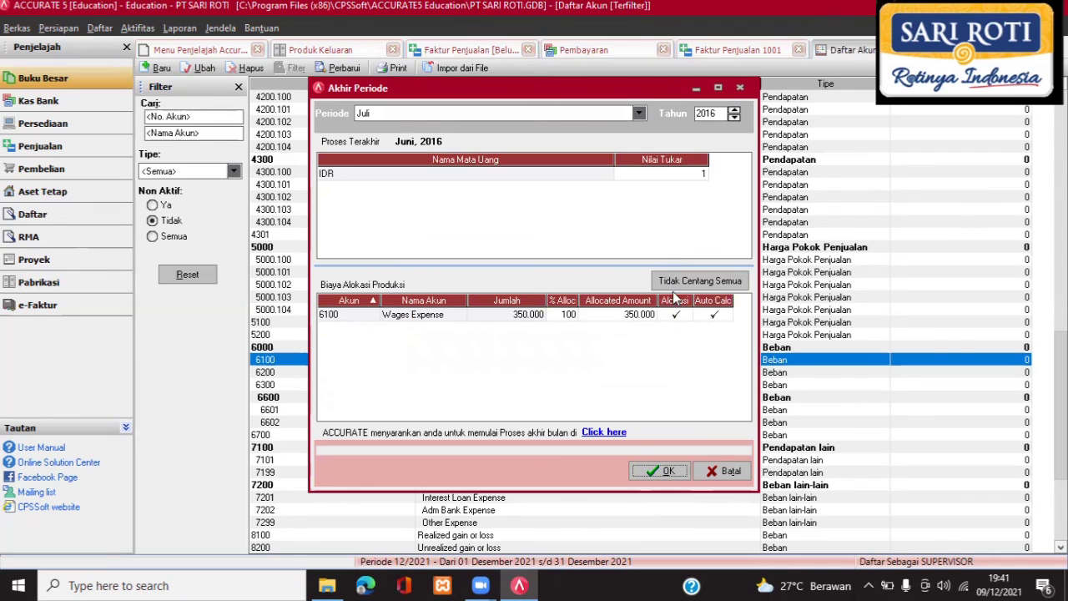
click(674, 286)
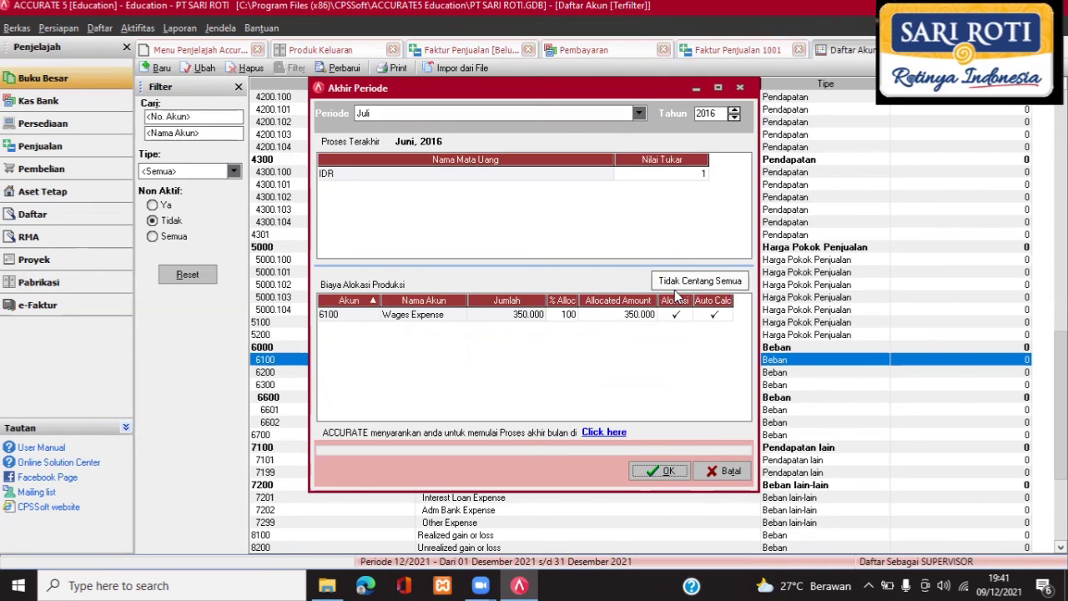
click(666, 472)
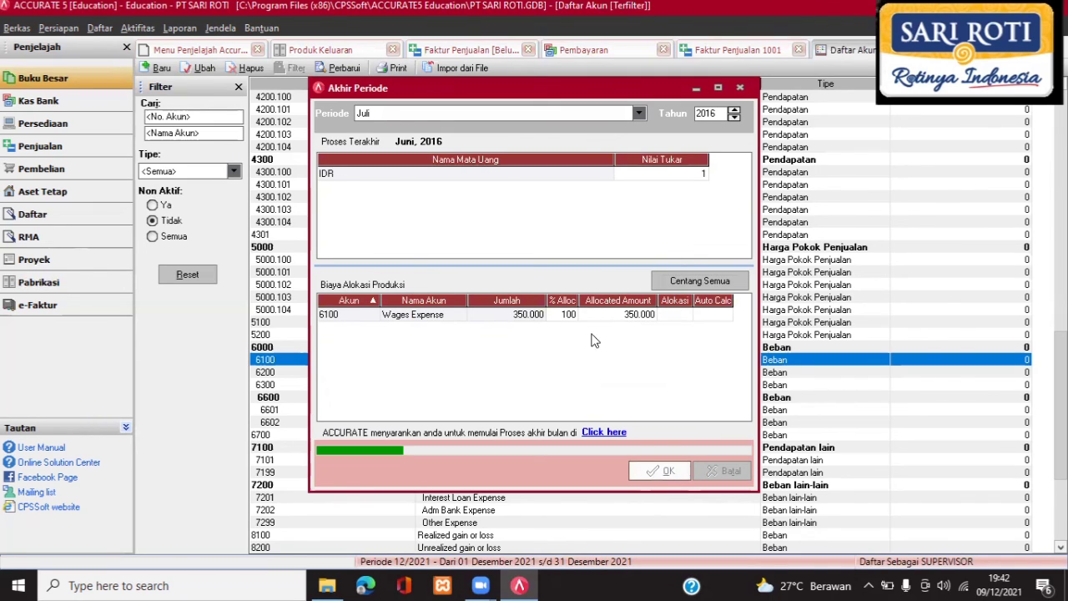
click(532, 331)
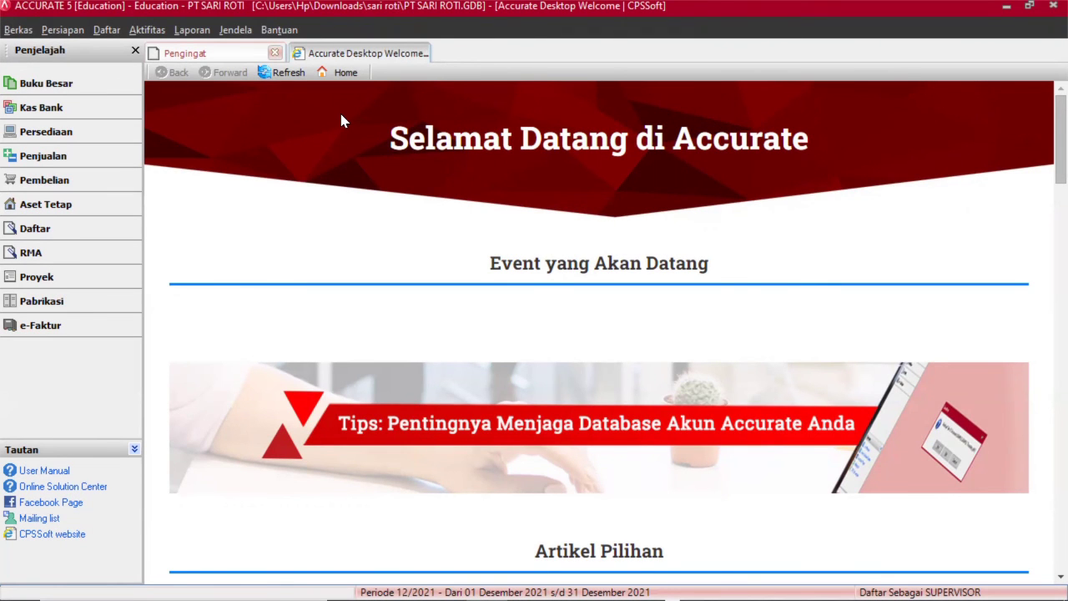
Open Harga Pokok Produksi from Laporan Pabrikasi in Daftar Laporan.
click(194, 31)
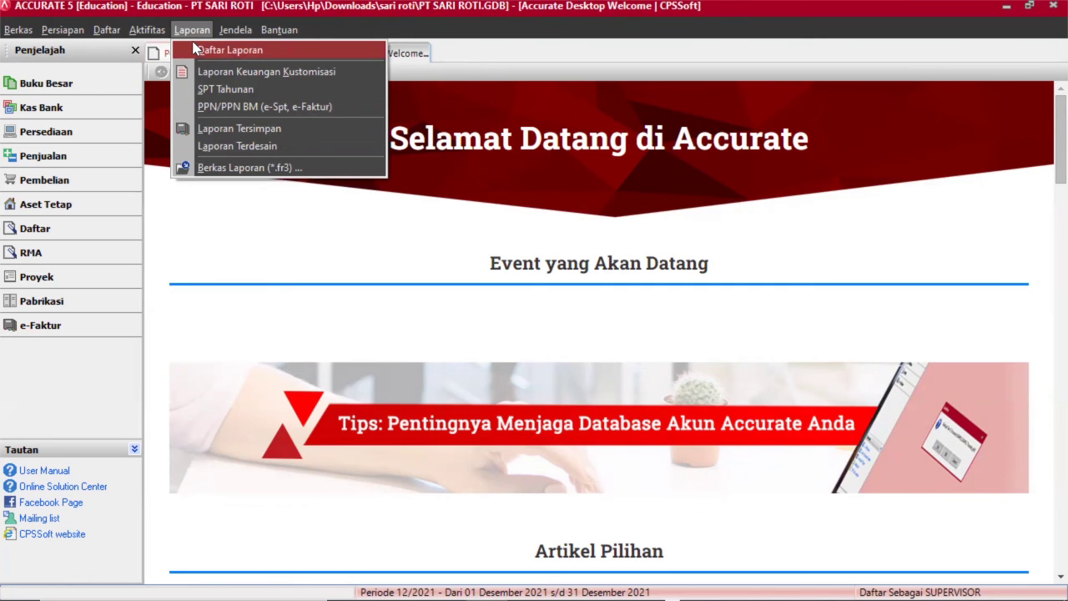
click(194, 50)
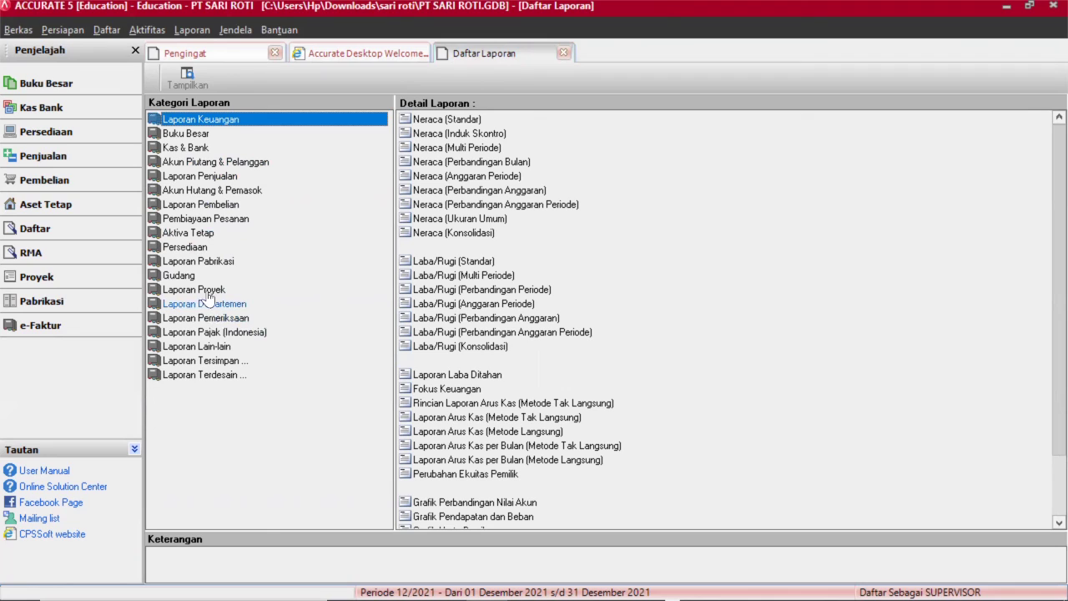
click(204, 261)
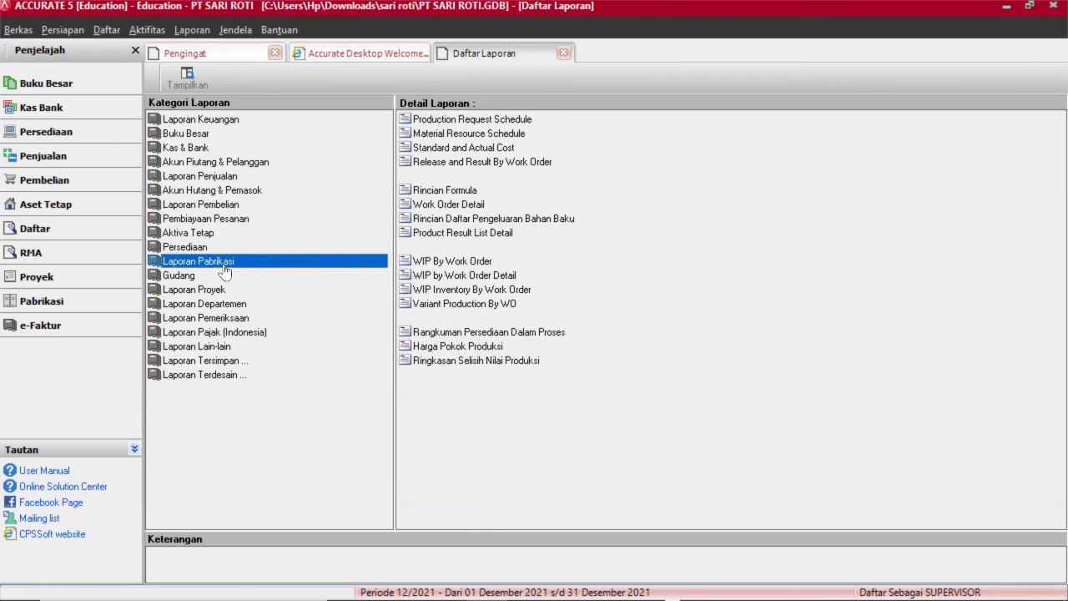
click(455, 347)
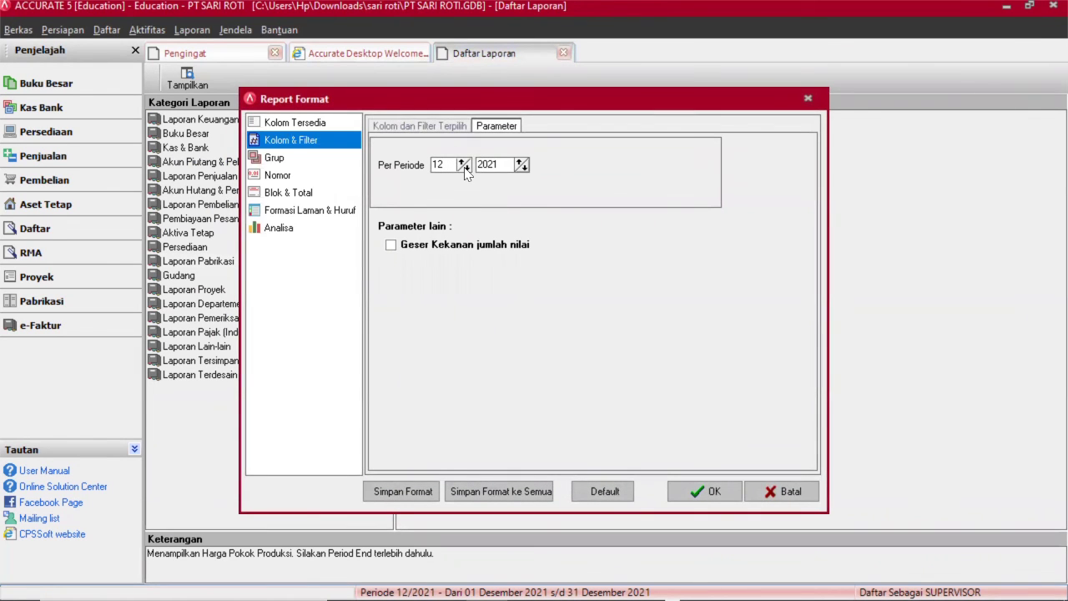
Generate the Harga Pokok Produksi report for period 7, 2016 and scroll through it.
click(466, 168)
click(465, 168)
click(466, 168)
click(466, 167)
click(465, 168)
click(523, 169)
click(695, 489)
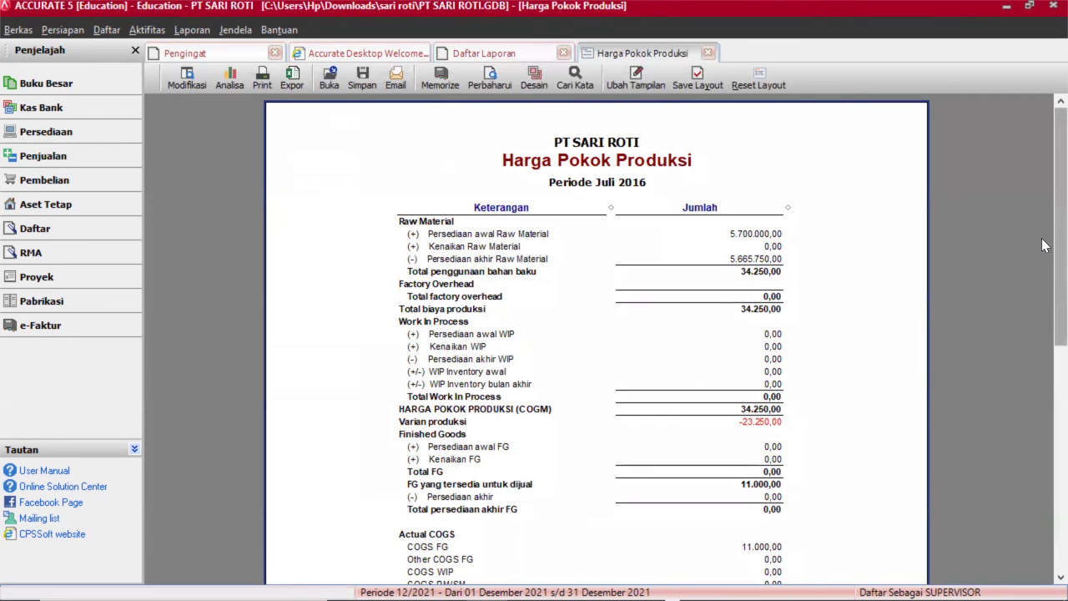
scroll(1042, 244, down, 1)
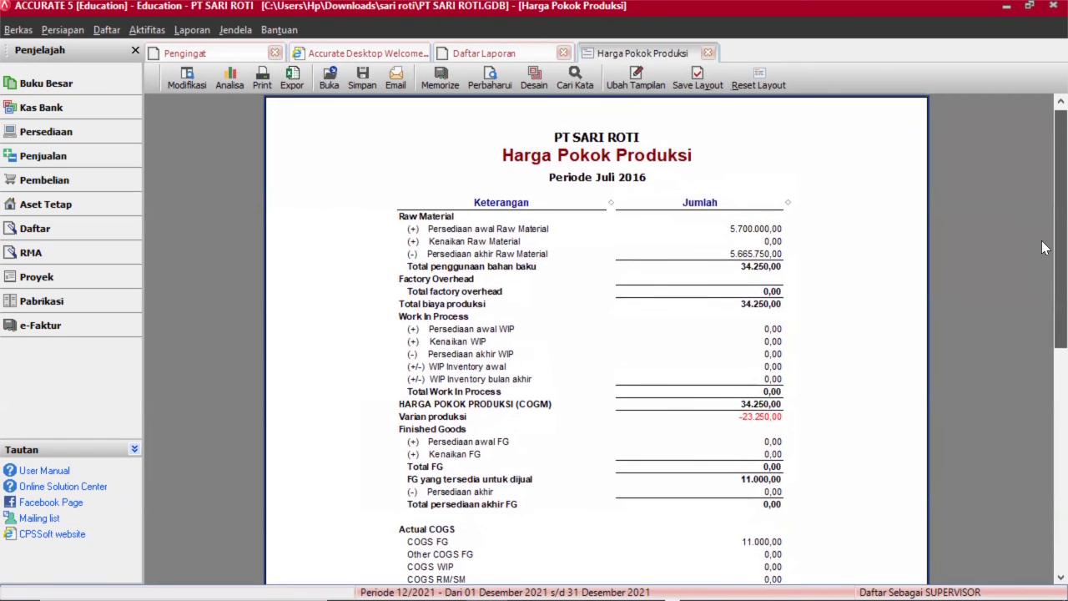
scroll(1043, 248, down, 3)
scroll(1042, 275, up, 3)
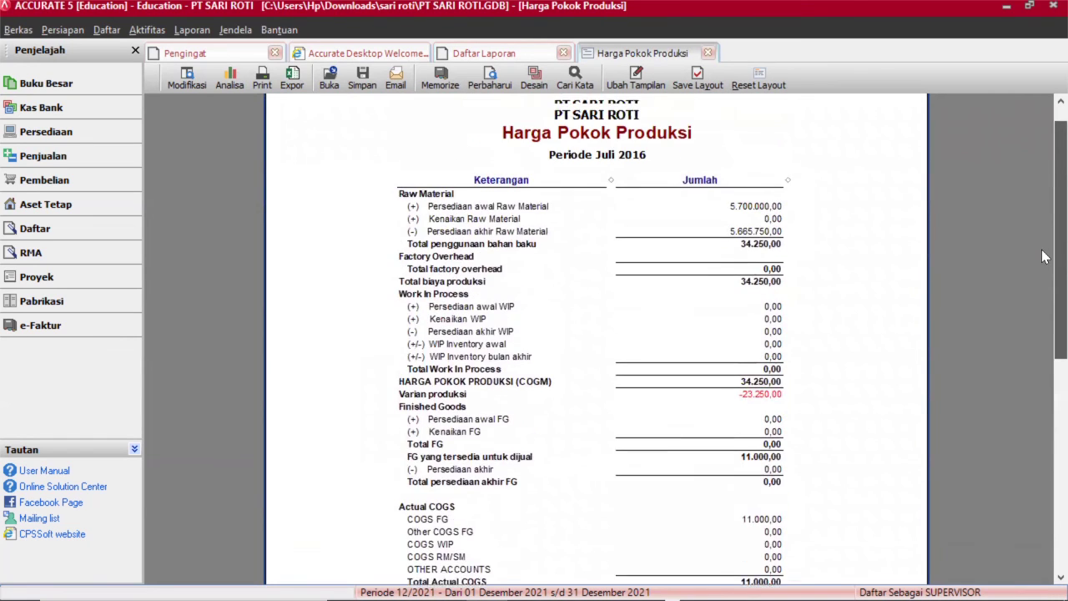
scroll(1041, 257, down, 1)
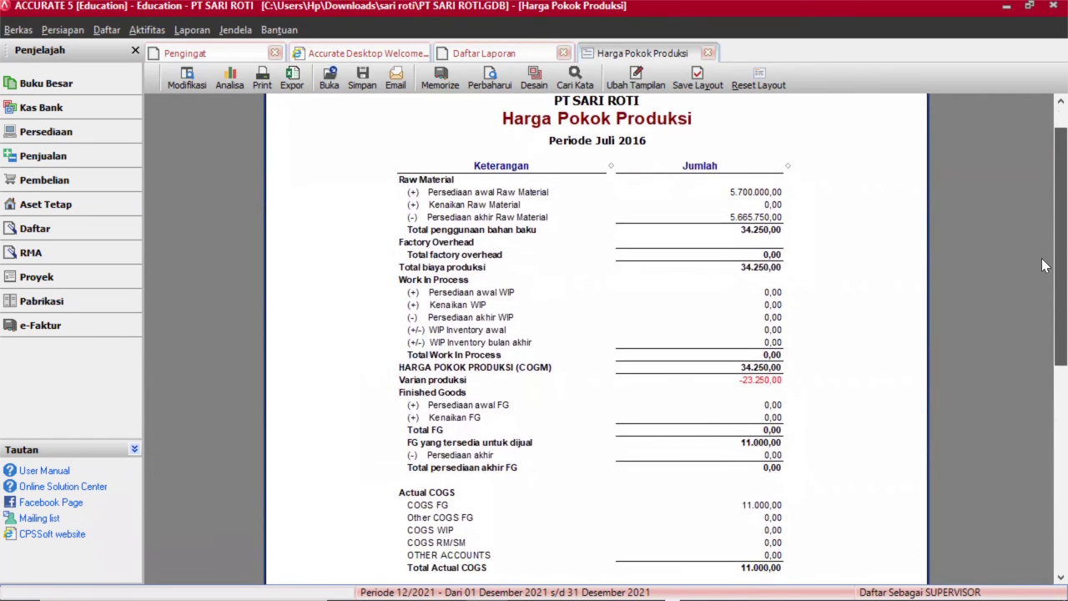